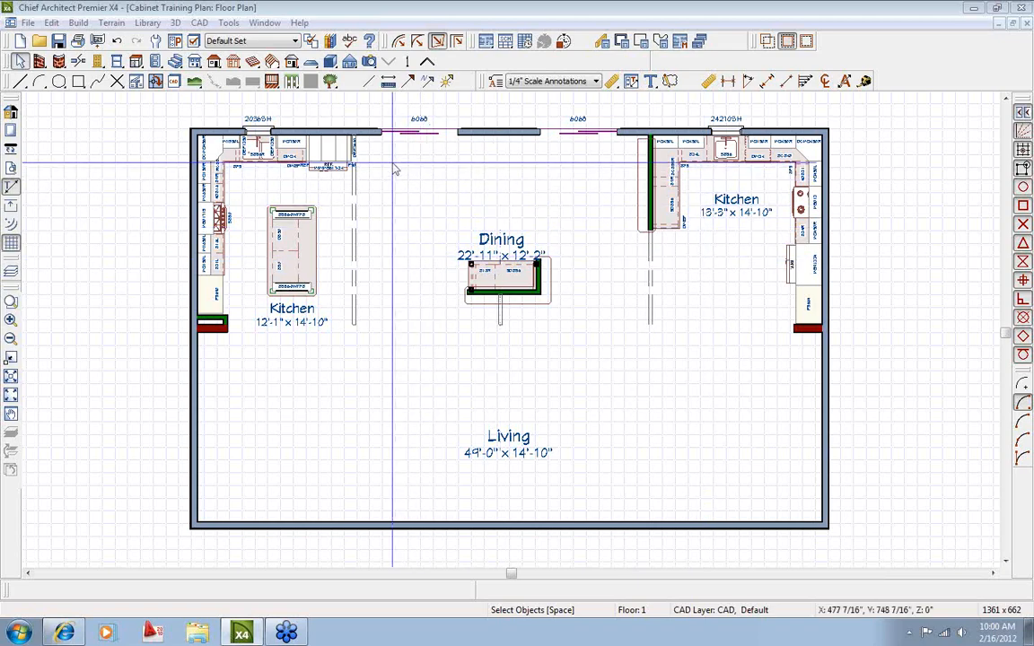
# Open the cabinet default settings and review the General Cabinet defaults without changing them.
pyautogui.click(137, 61)
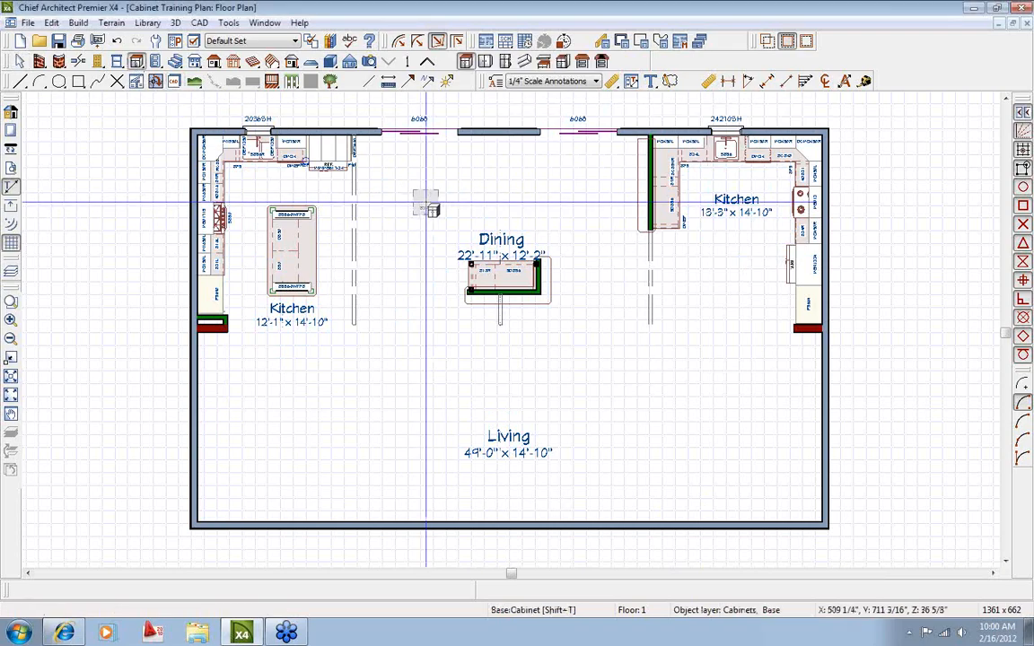
pyautogui.doubleClick(136, 61)
pyautogui.moveTo(190, 133); pyautogui.dragTo(433, 123)
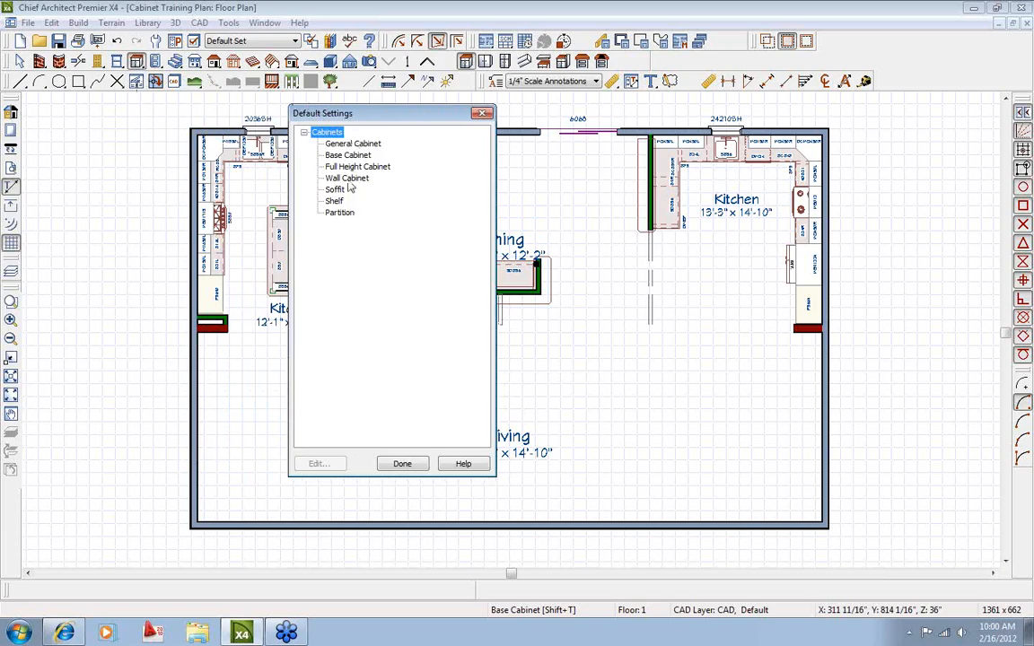
pyautogui.click(345, 145)
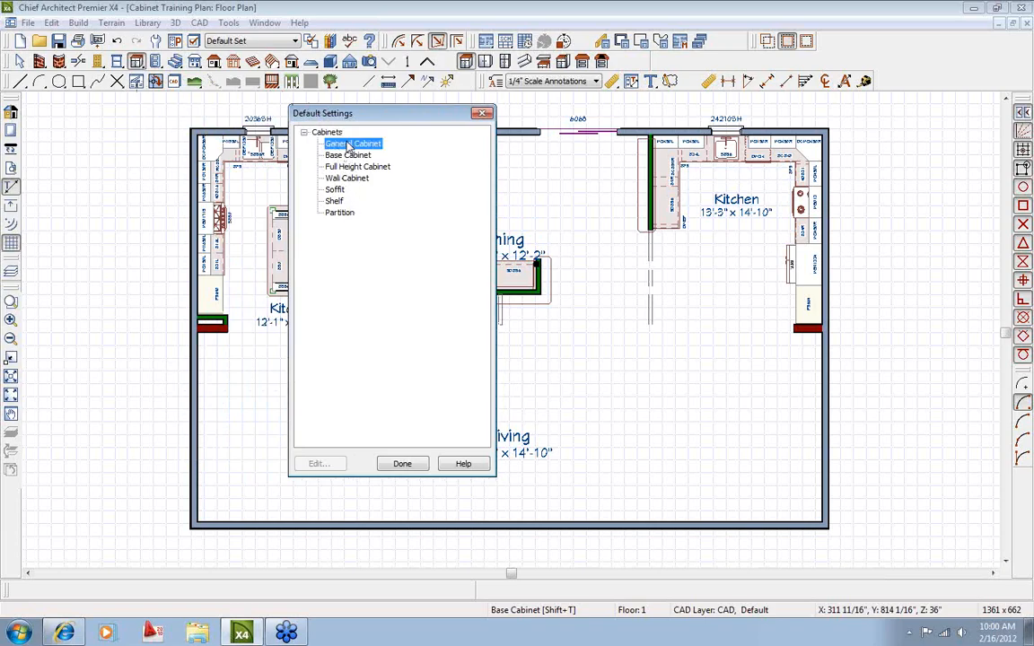
pyautogui.click(319, 463)
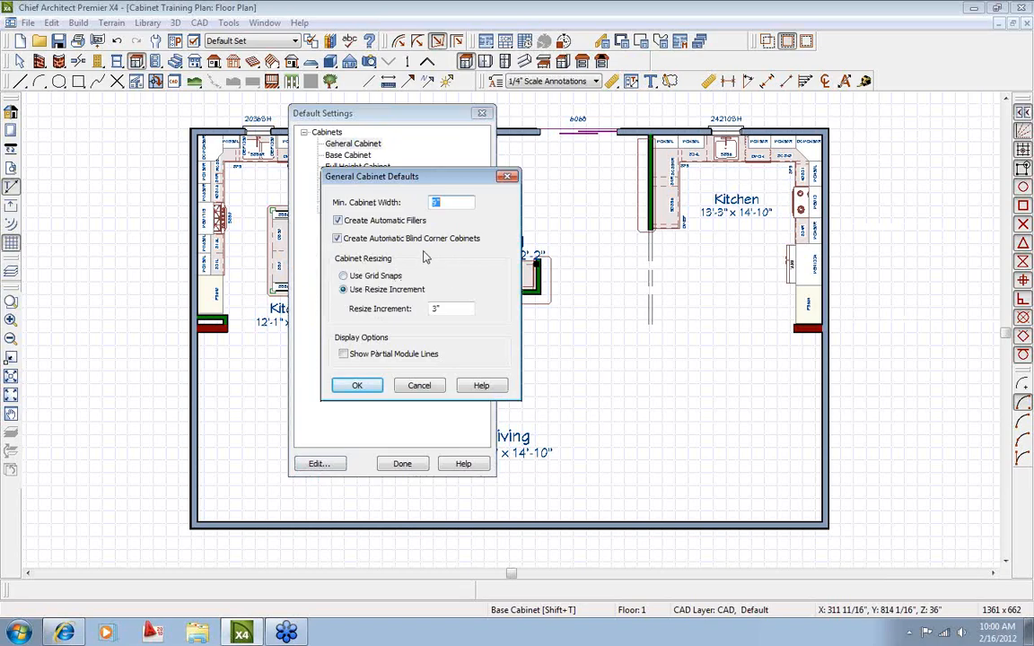
pyautogui.click(418, 385)
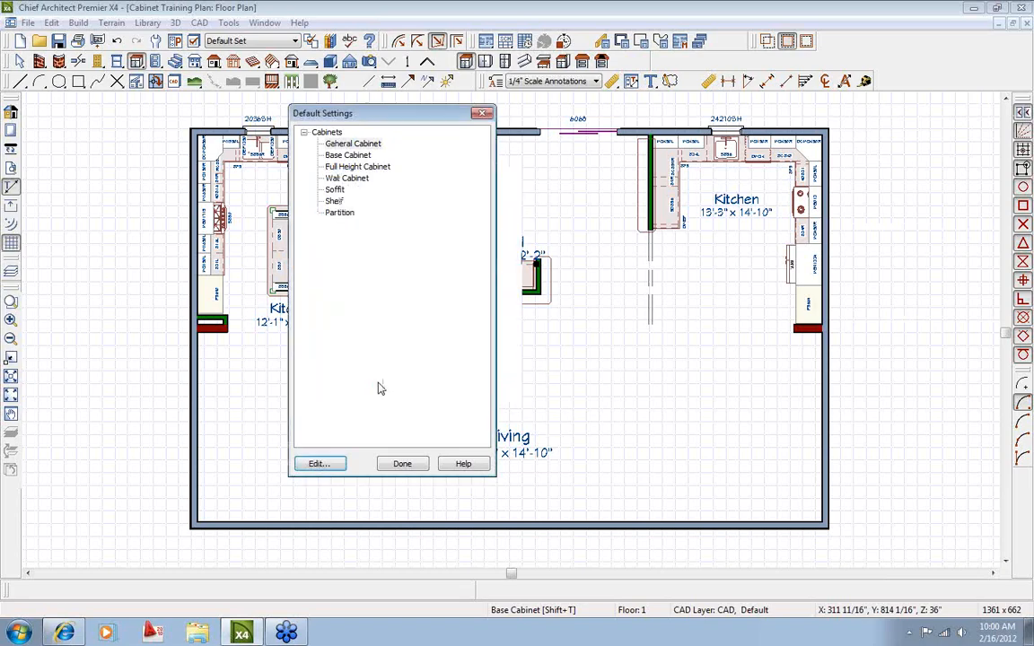
# Review the general size, countertop, backsplash and toe kick settings in the Base Cabinet defaults, then close the default settings.
pyautogui.doubleClick(348, 156)
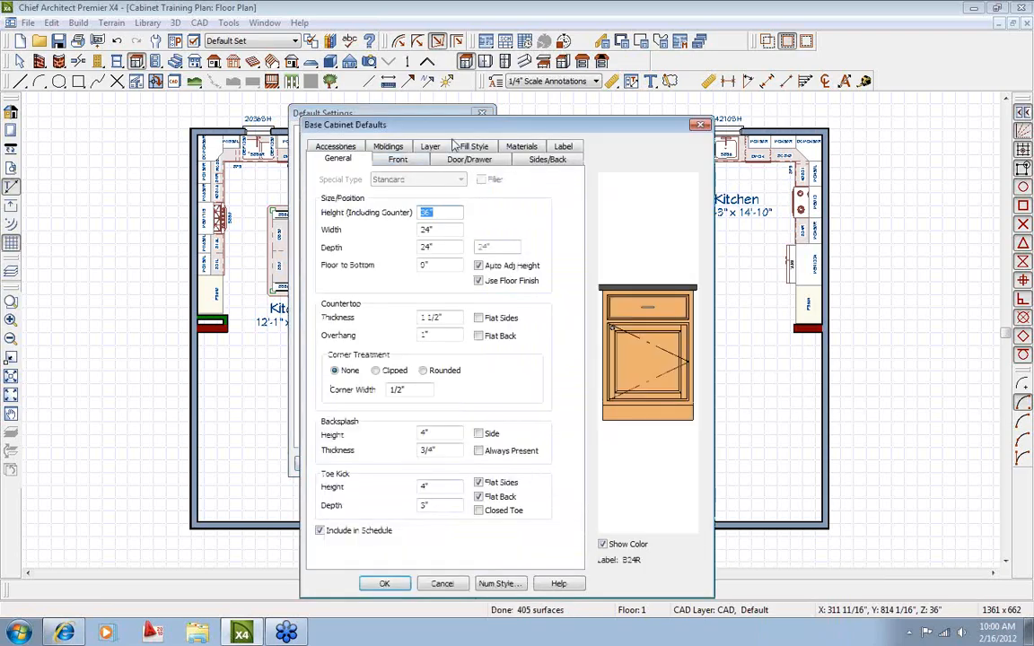
pyautogui.moveTo(489, 133); pyautogui.dragTo(443, 67)
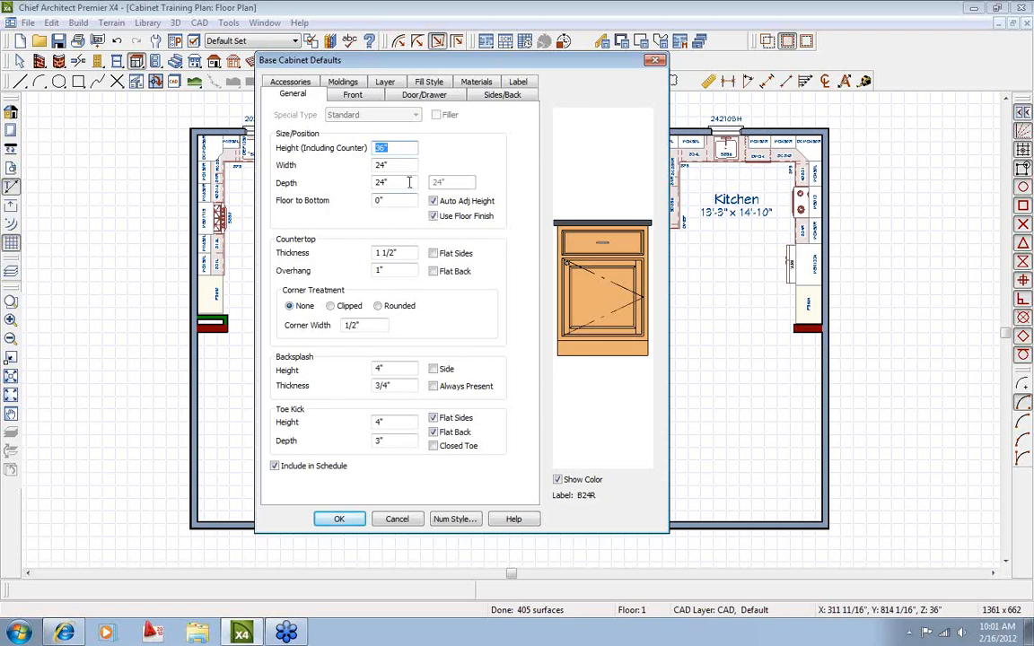
pyautogui.click(398, 520)
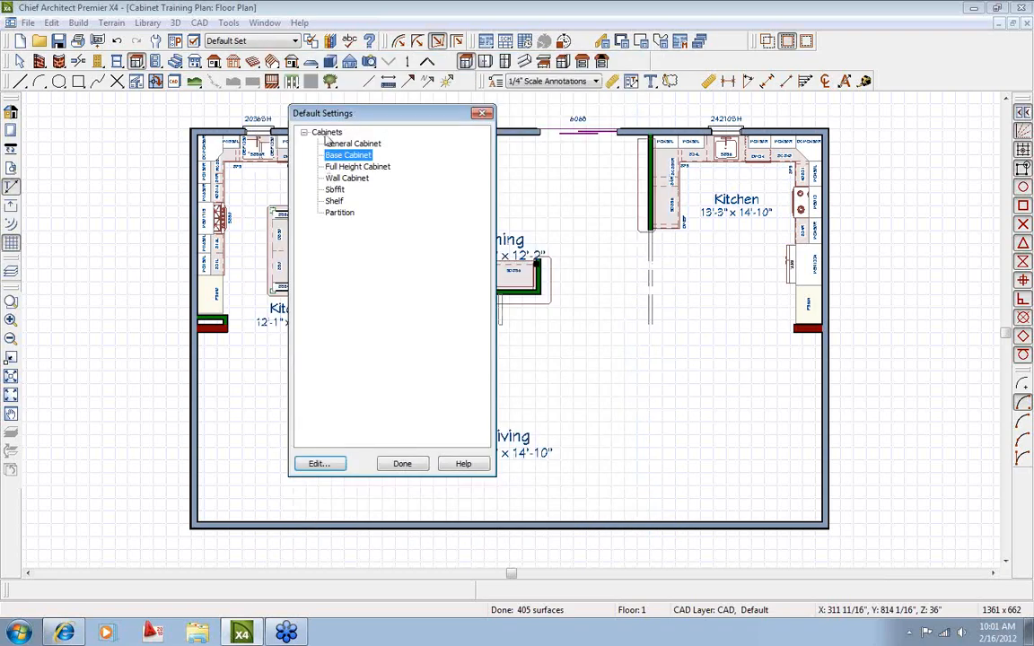
pyautogui.click(388, 396)
# Place a default base cabinet against the exterior wall between the two 6068 doors above the Dining label.
pyautogui.click(462, 64)
pyautogui.click(513, 144)
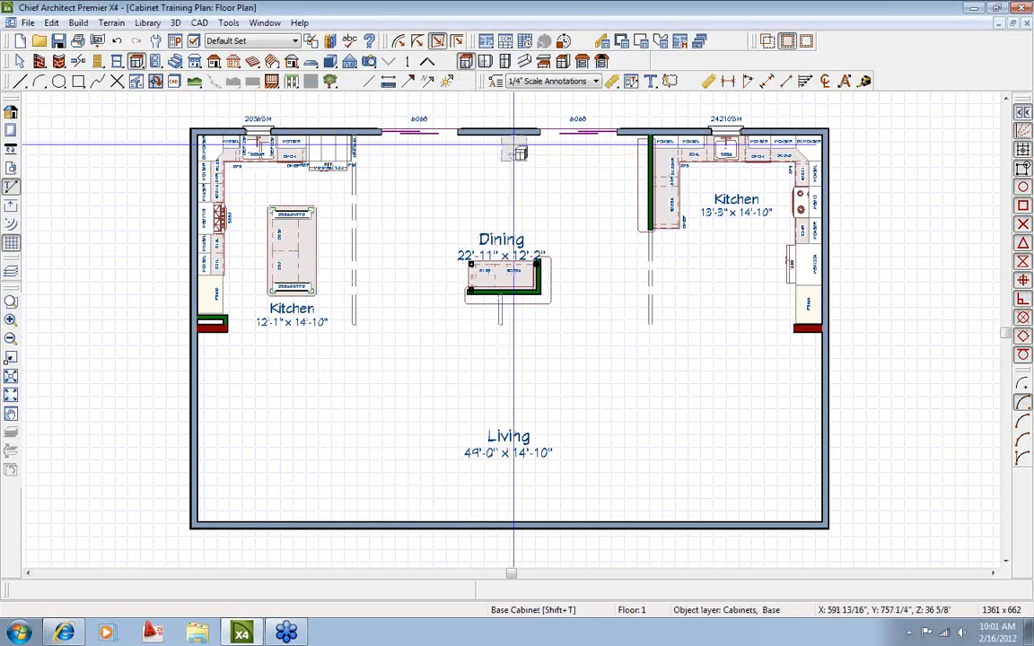
pyautogui.scroll(5, 513, 144)
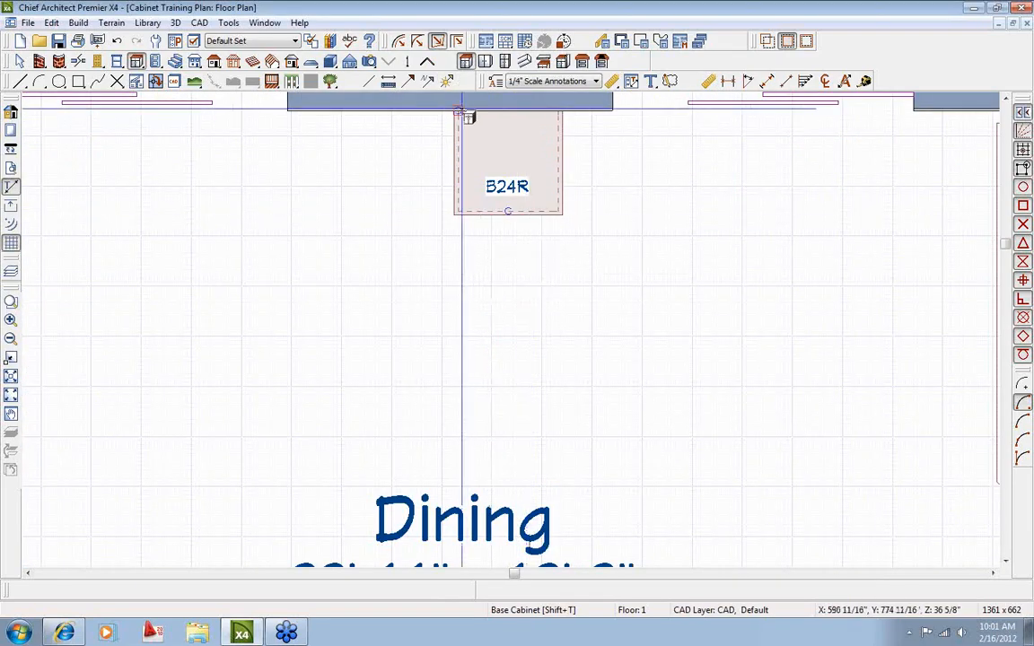
# Reopen the Base Cabinet defaults and examine the general dimensions, front construction and overlay, and door and drawer style settings.
pyautogui.click(138, 61)
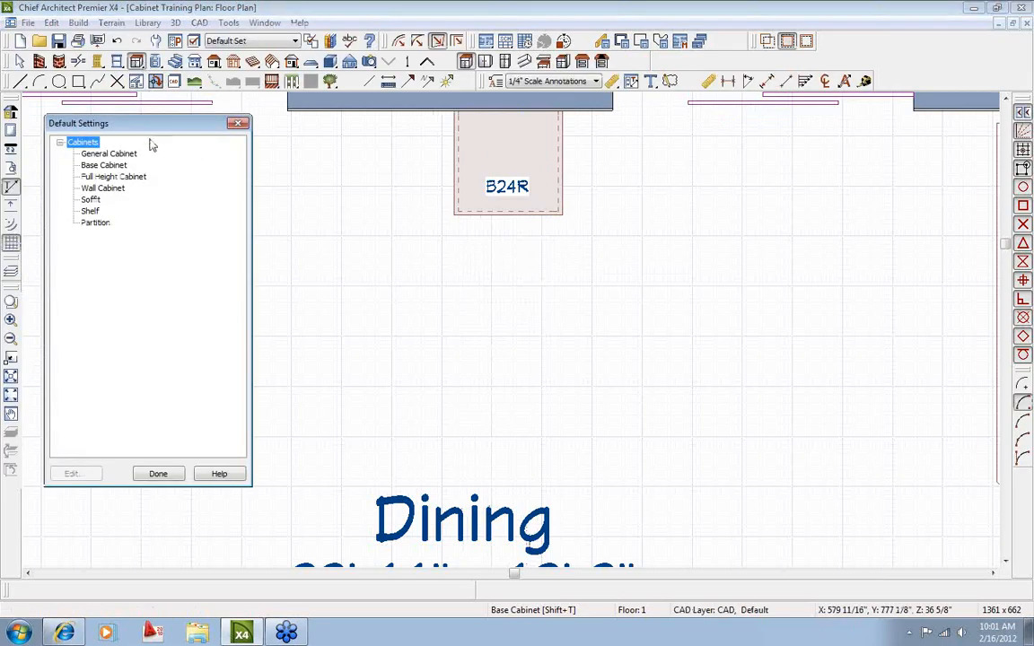
pyautogui.doubleClick(105, 164)
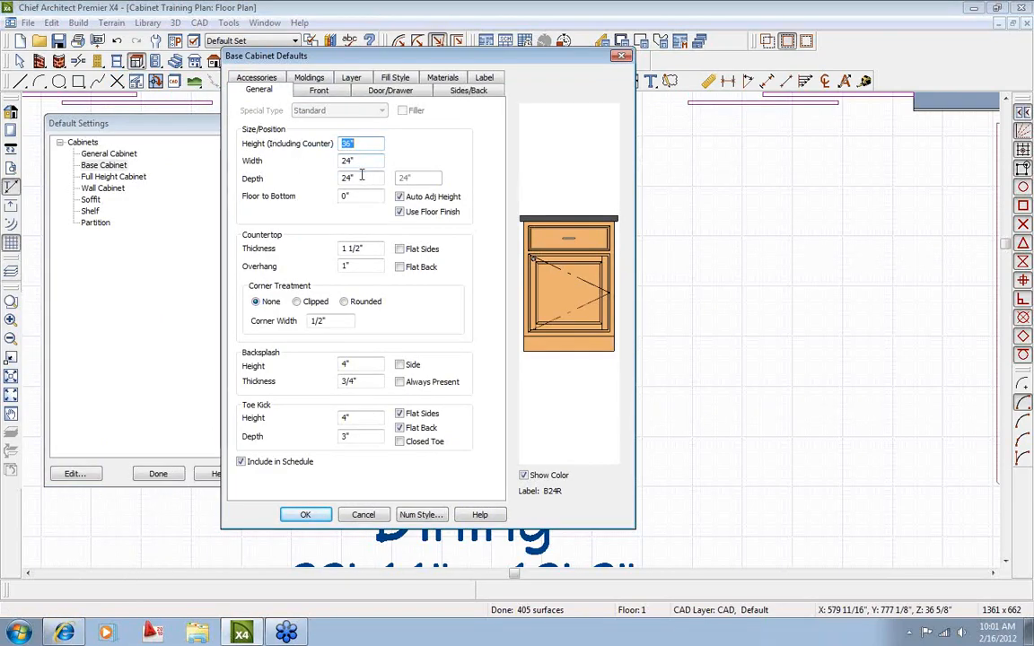
pyautogui.moveTo(475, 55); pyautogui.dragTo(498, 72)
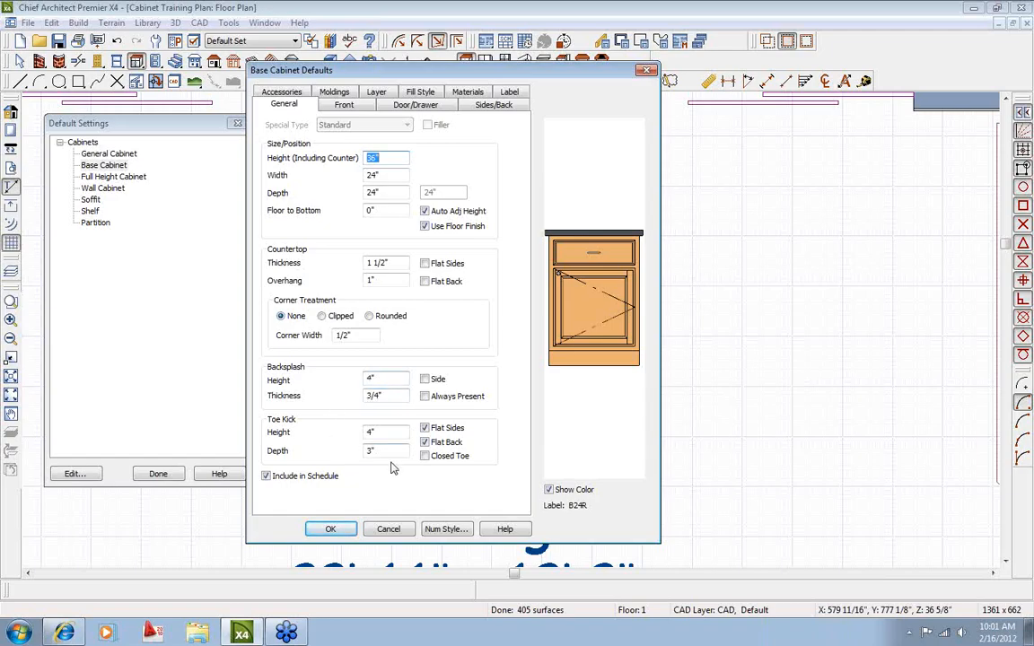
pyautogui.click(356, 105)
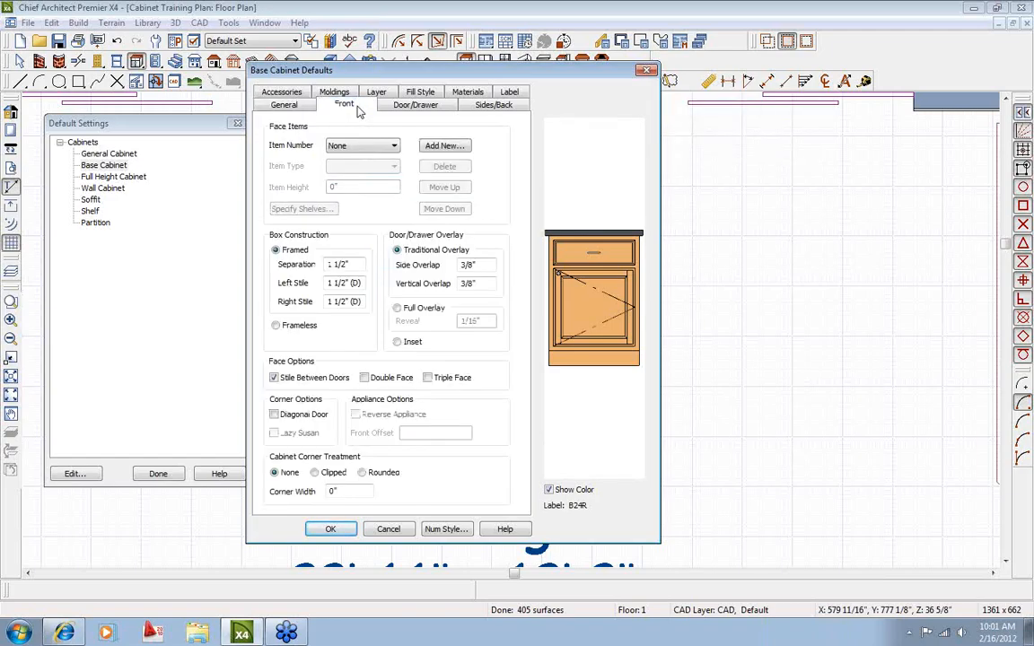
pyautogui.click(410, 106)
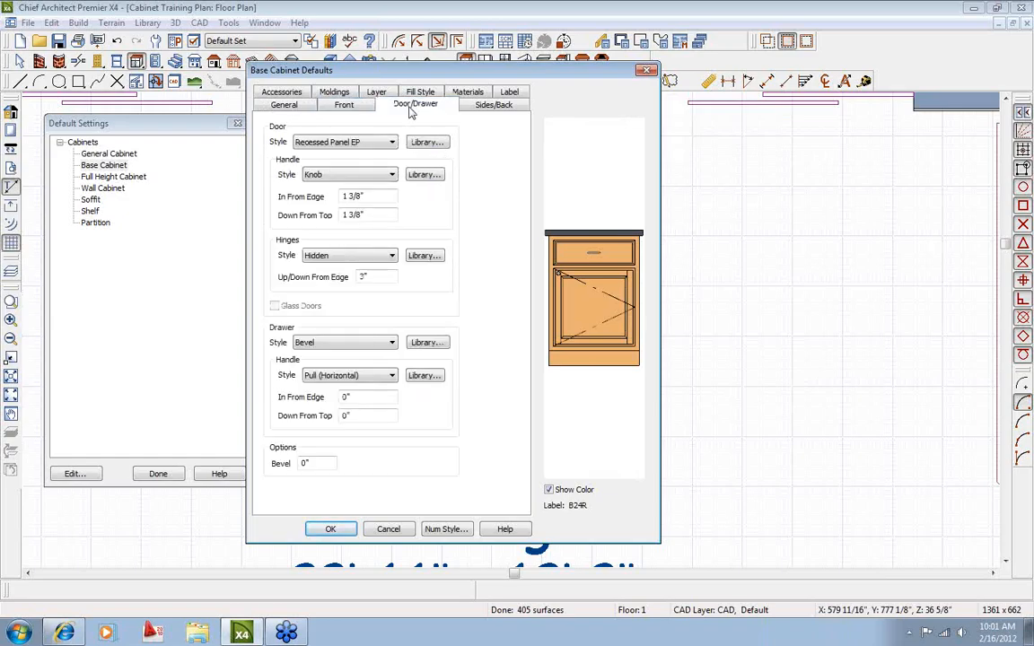
pyautogui.click(351, 107)
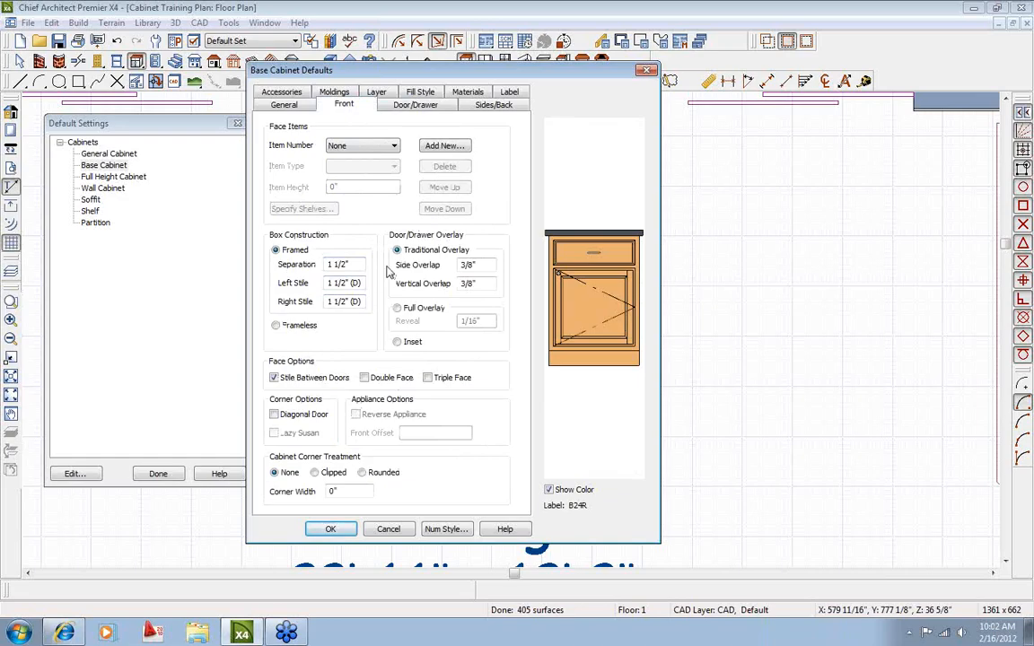
pyautogui.click(283, 104)
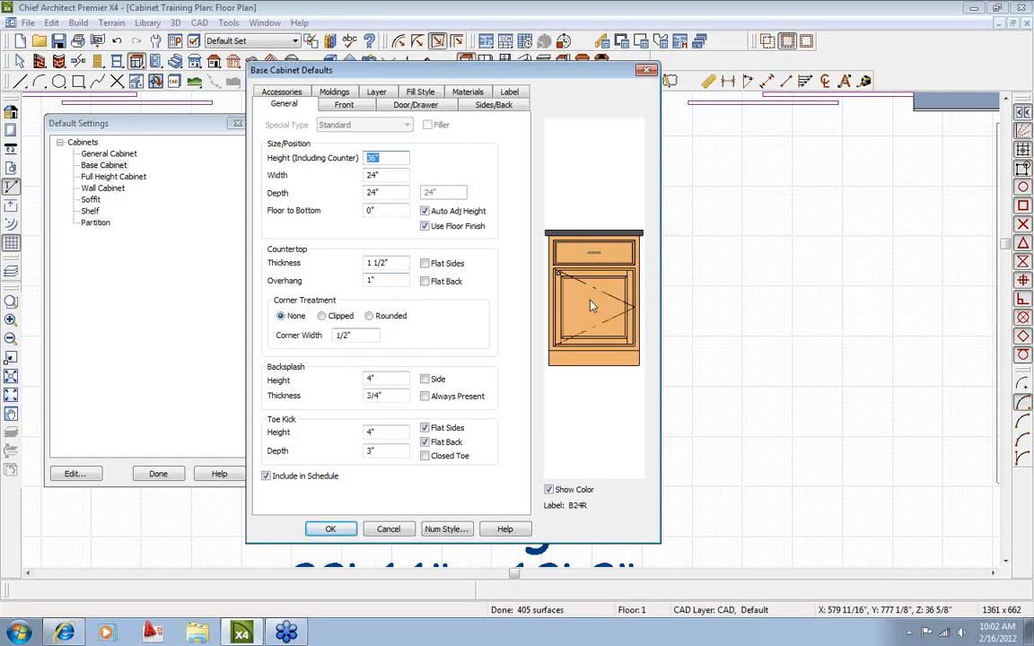
pyautogui.click(403, 105)
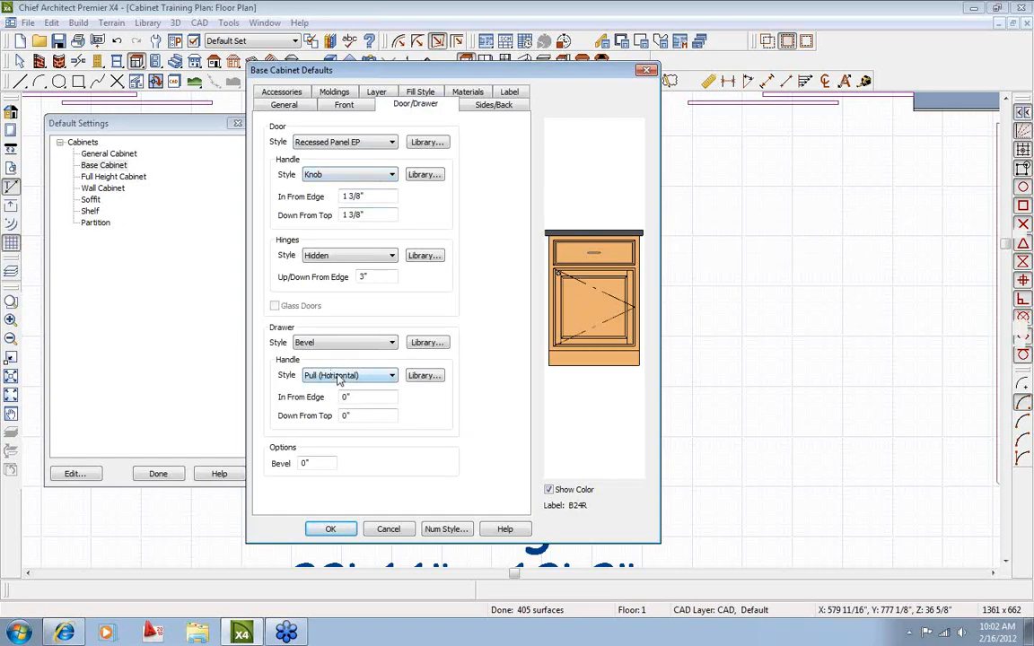
# Examine the base cabinet's default sides and back, accessories, moldings, layer and fill style settings.
pyautogui.click(485, 110)
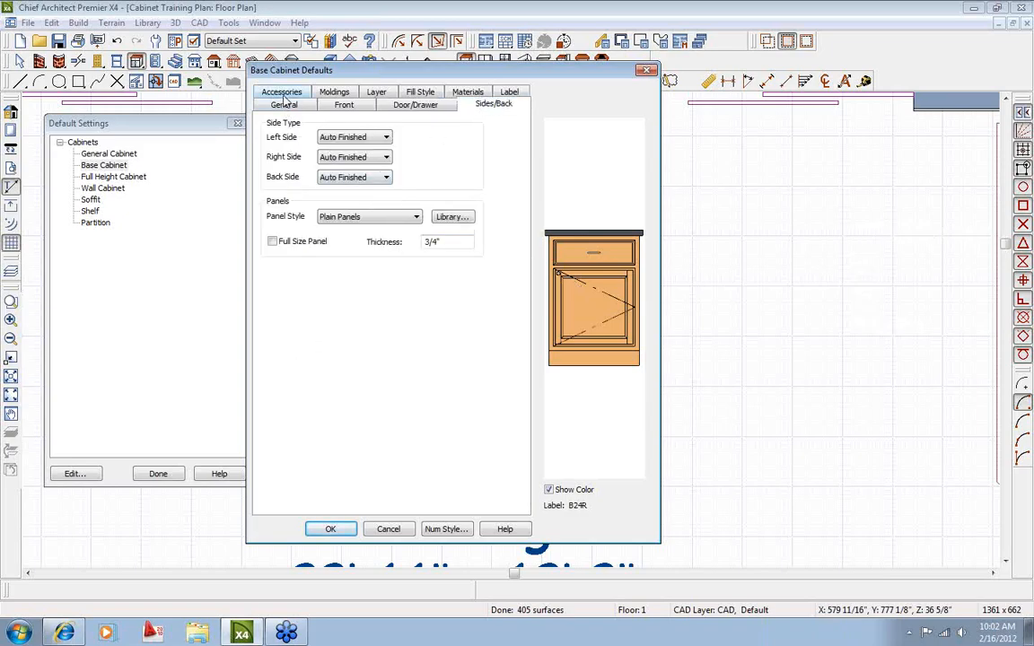
pyautogui.click(262, 92)
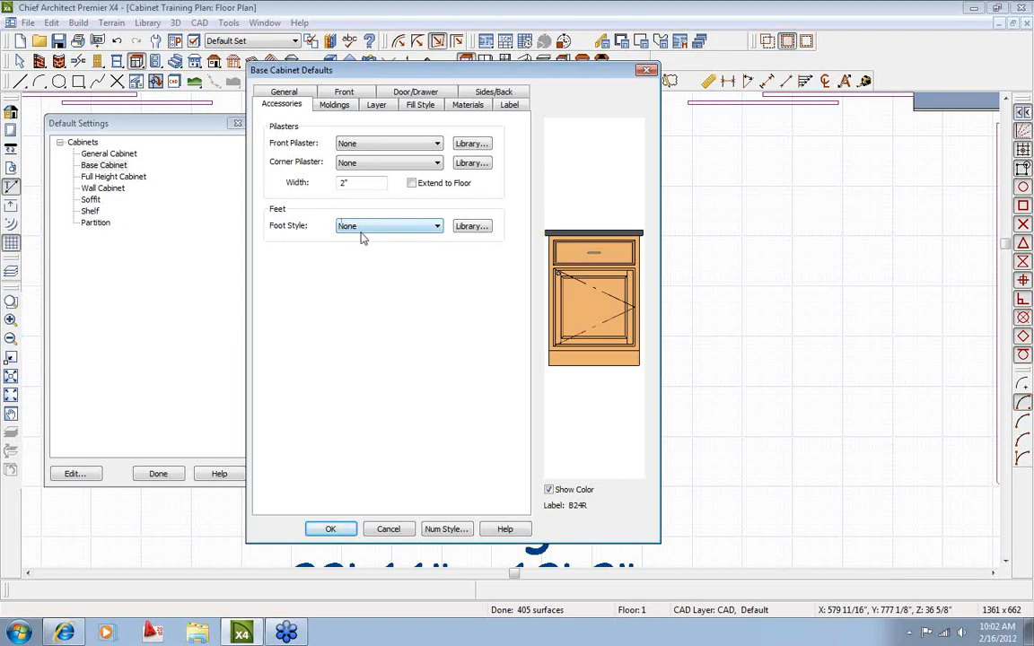
pyautogui.click(337, 106)
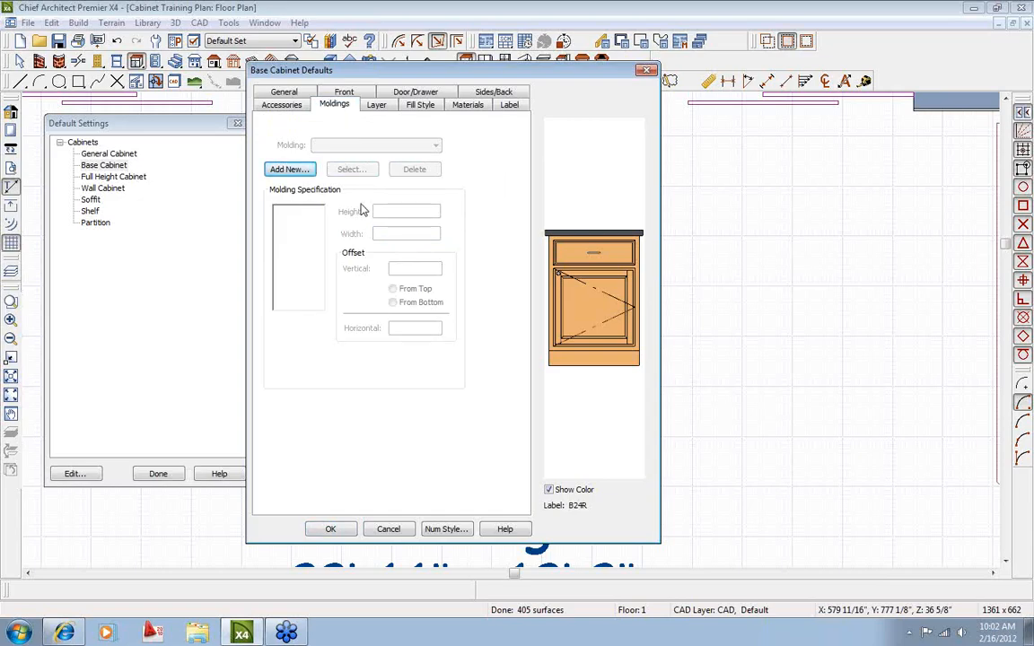
pyautogui.click(376, 105)
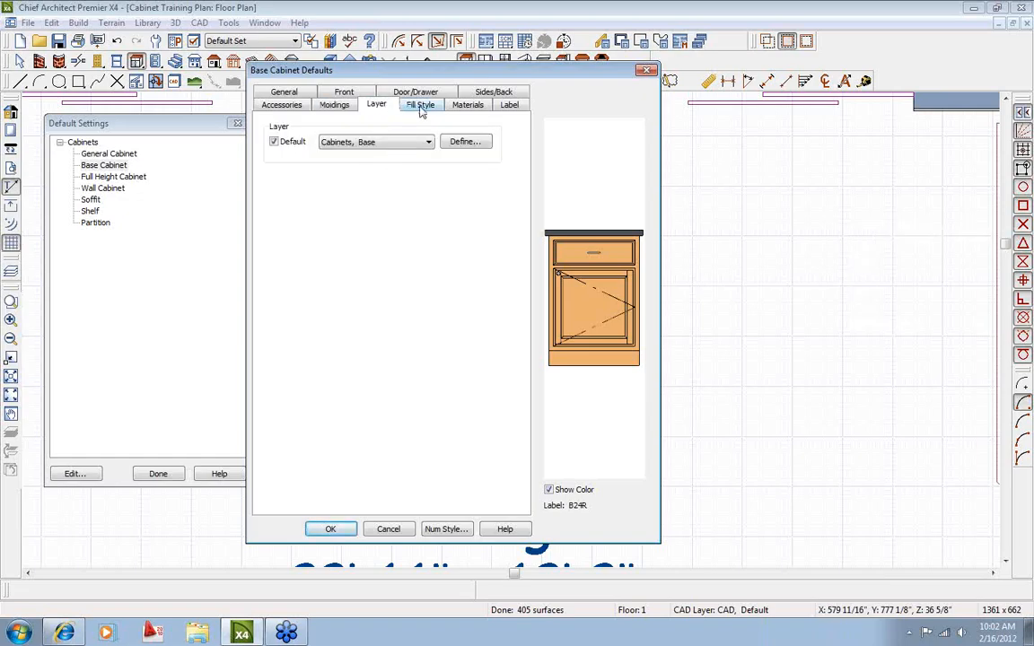
pyautogui.click(421, 106)
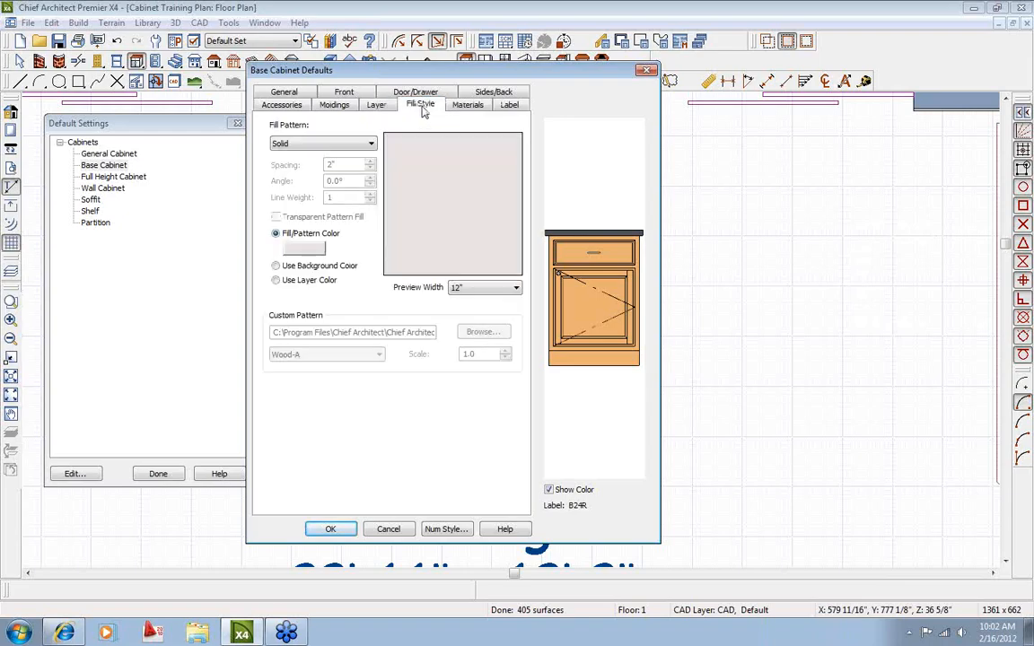
# Check the default backsplash, cabinet and countertop materials for base cabinets, then leave the defaults without changes.
pyautogui.click(467, 106)
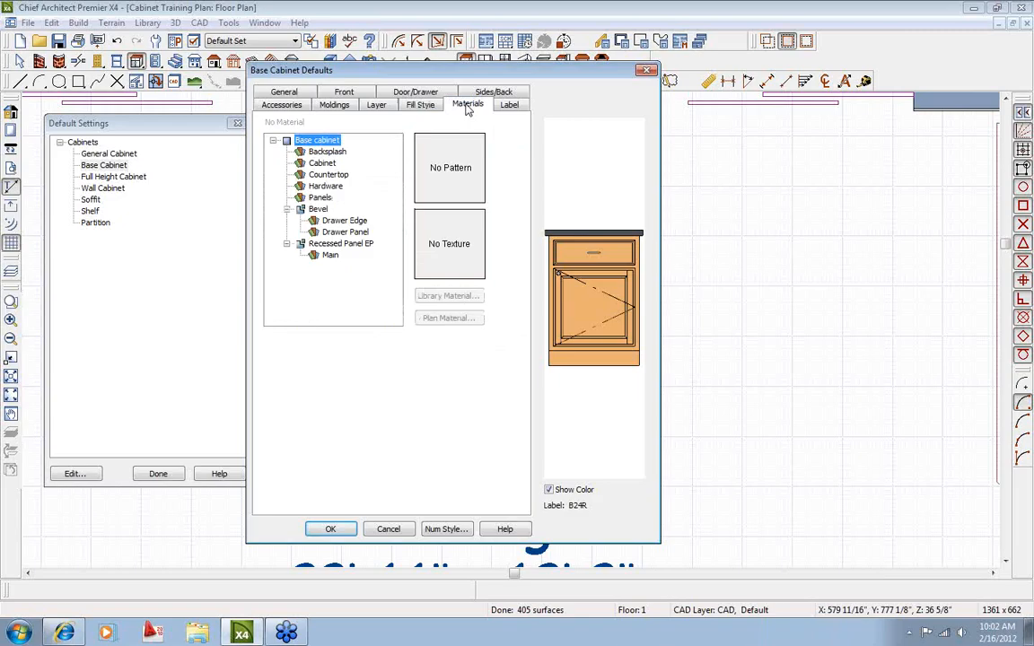
pyautogui.click(327, 153)
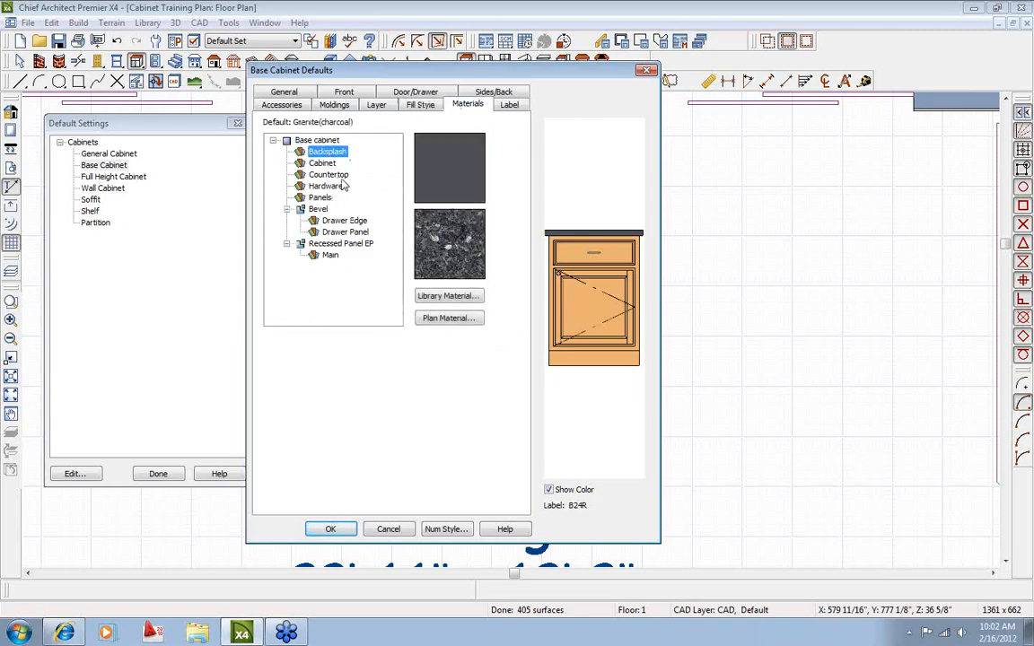
pyautogui.press('Down')
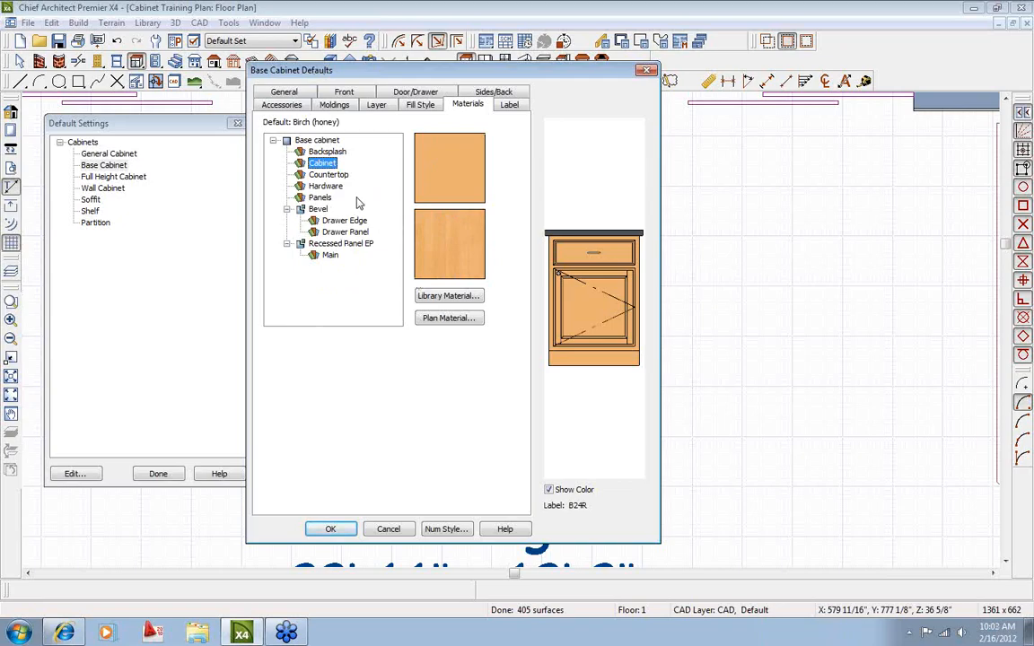
pyautogui.click(342, 175)
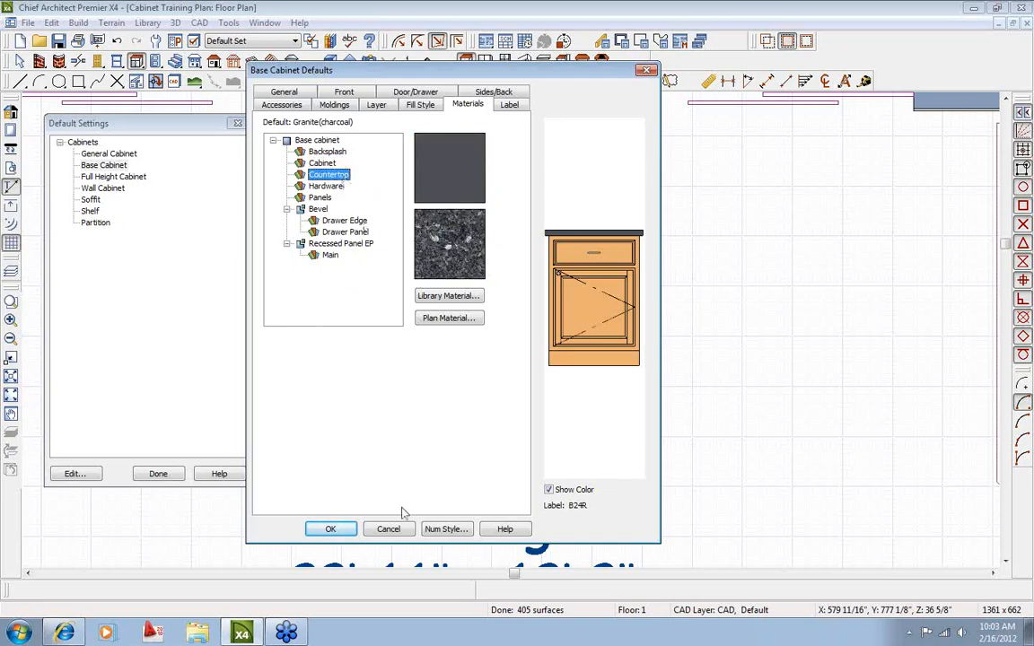
pyautogui.click(389, 528)
pyautogui.click(160, 475)
# Delete the B24R base cabinet from the wall between the two 6068 doors.
pyautogui.moveTo(521, 317); pyautogui.dragTo(304, 321, button='middle')
pyautogui.click(324, 184)
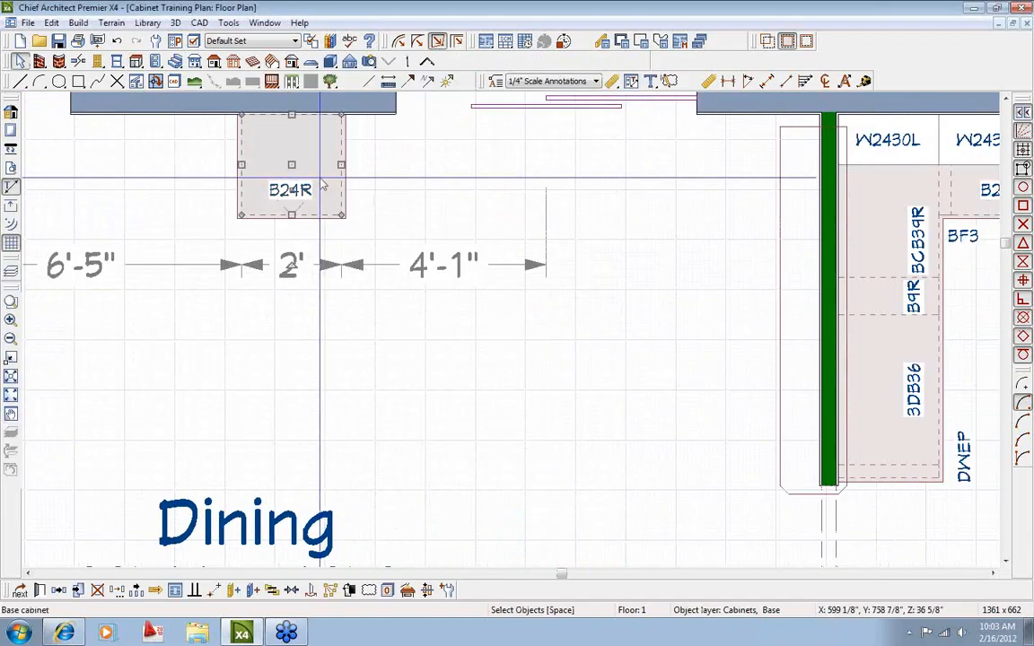
pyautogui.click(428, 255)
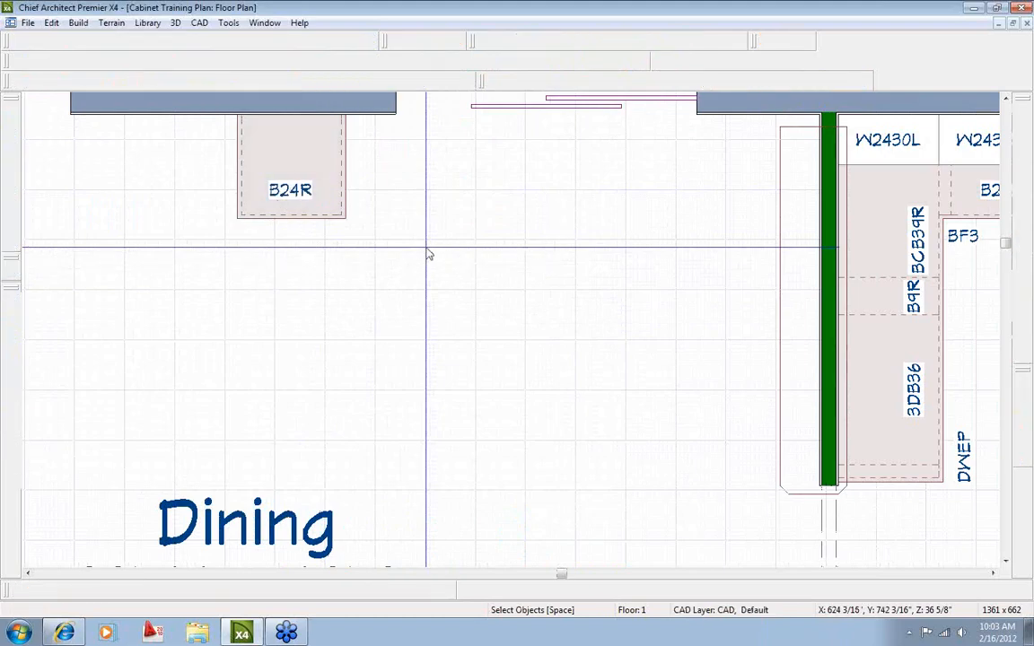
# Create a Full Camera view of the 13'-3" x 14'-10" kitchen, aimed from its open side toward the sink window.
pyautogui.scroll(-6, 429, 255)
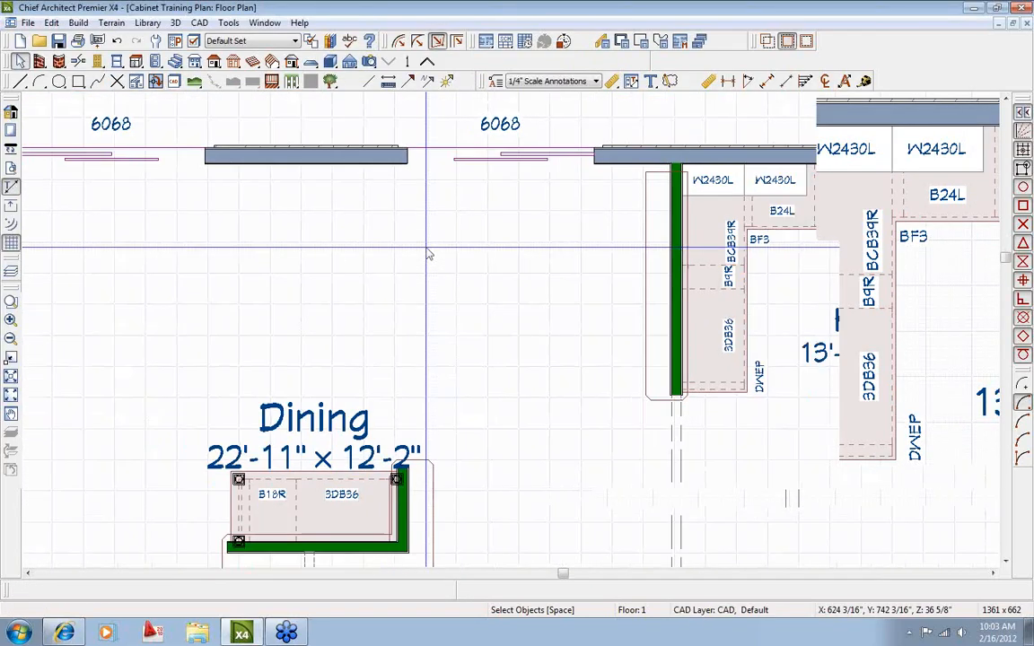
pyautogui.moveTo(312, 334); pyautogui.dragTo(464, 297, button='middle')
pyautogui.press('space')
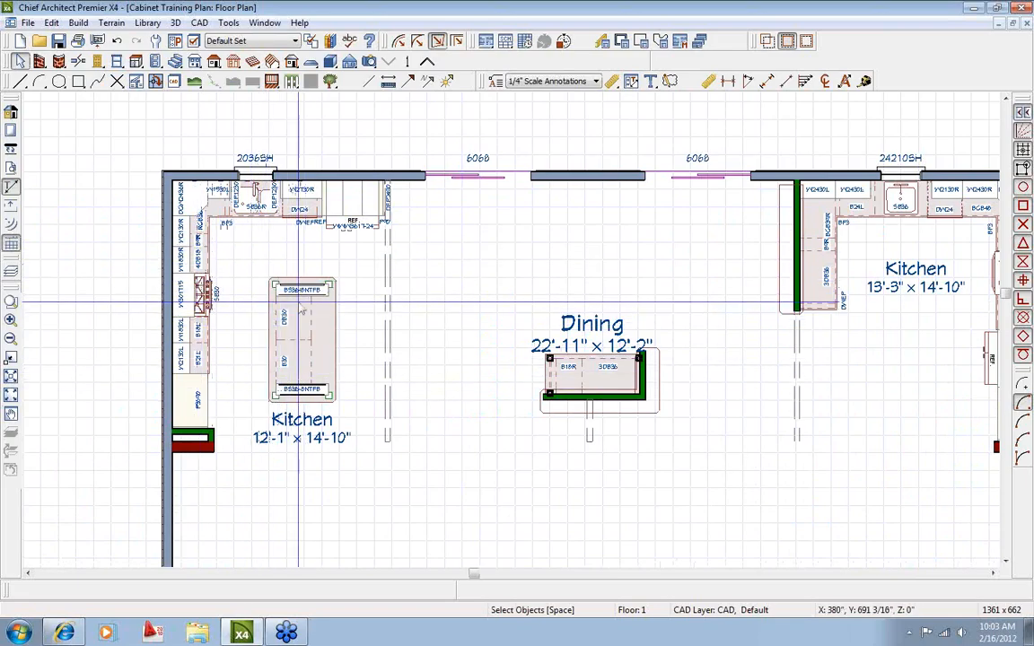
pyautogui.moveTo(725, 376); pyautogui.dragTo(399, 355, button='middle')
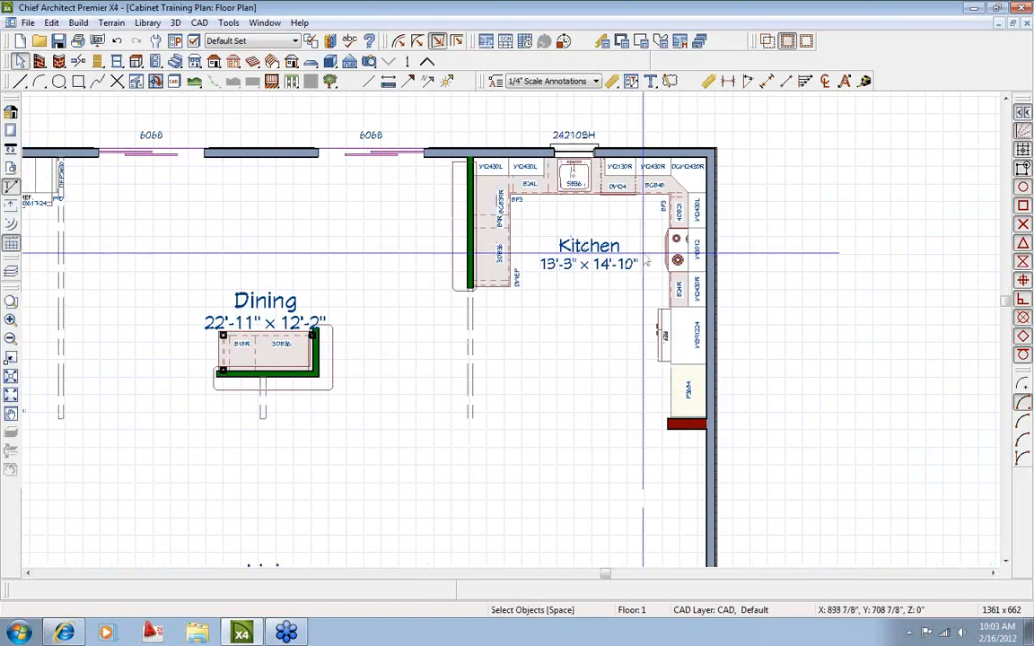
pyautogui.scroll(1, 644, 261)
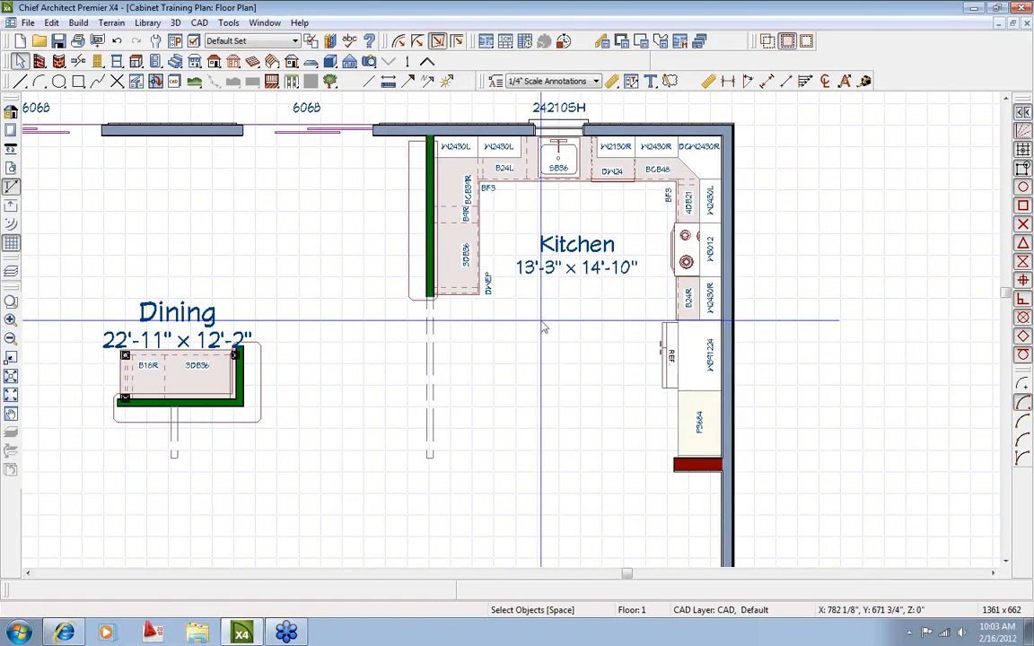
pyautogui.click(373, 64)
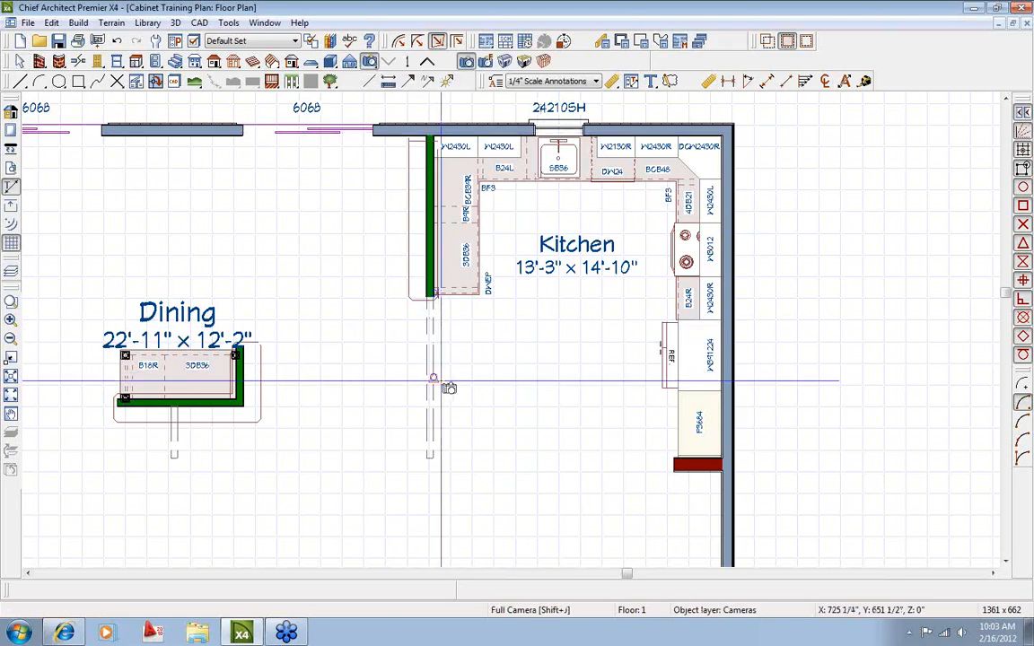
pyautogui.moveTo(446, 435); pyautogui.dragTo(507, 308)
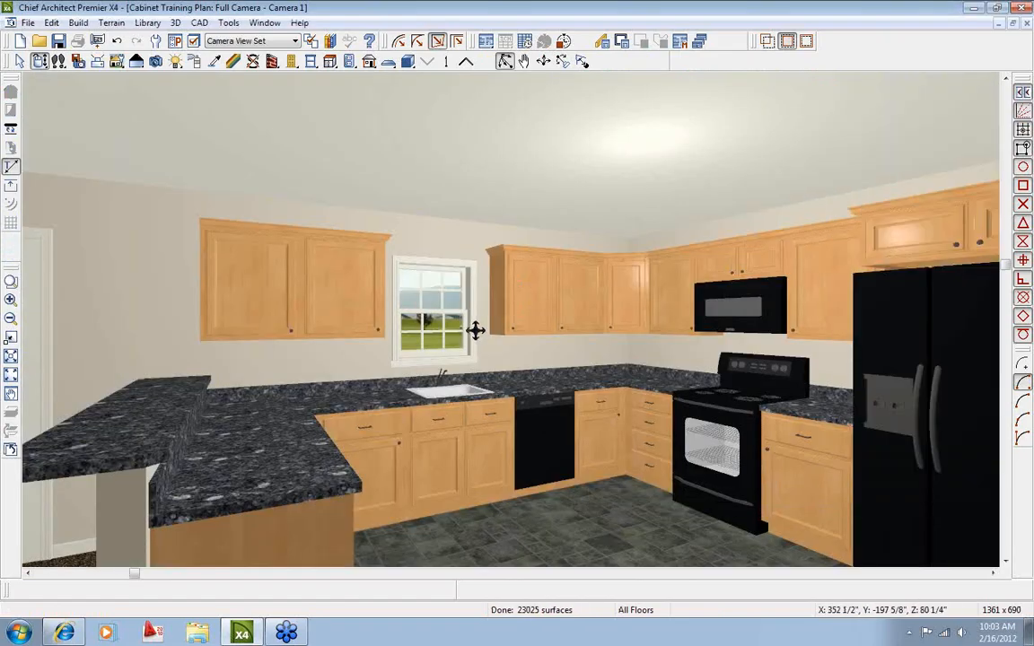
# Orbit the 3D kitchen view to examine the peninsula, sink wall, range wall and tall cabinets from different angles.
pyautogui.moveTo(475, 330); pyautogui.dragTo(285, 459)
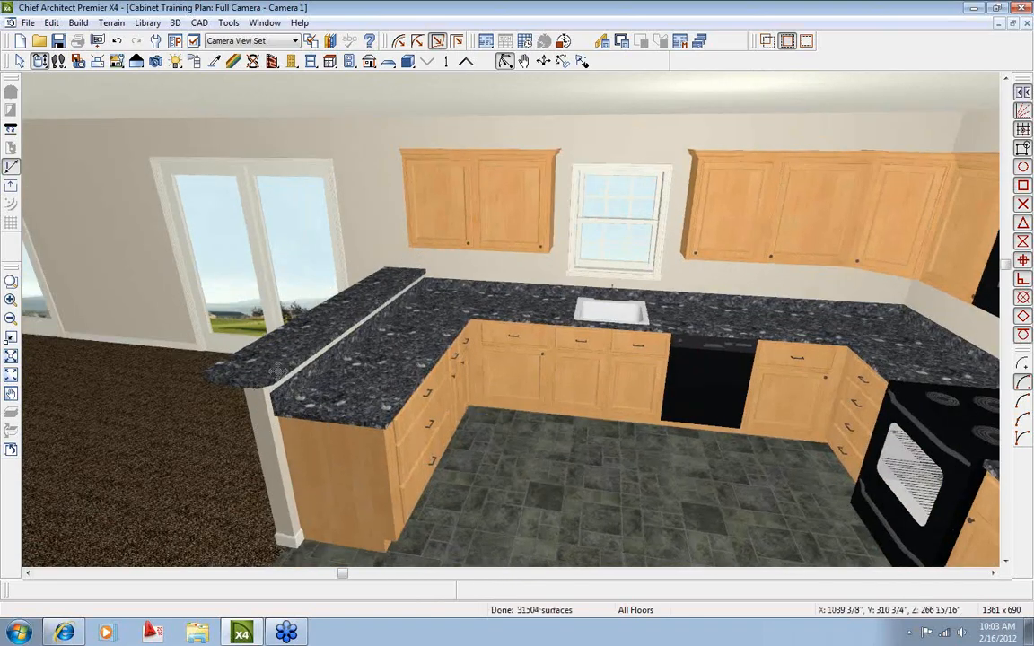
pyautogui.moveTo(517, 346); pyautogui.dragTo(592, 337)
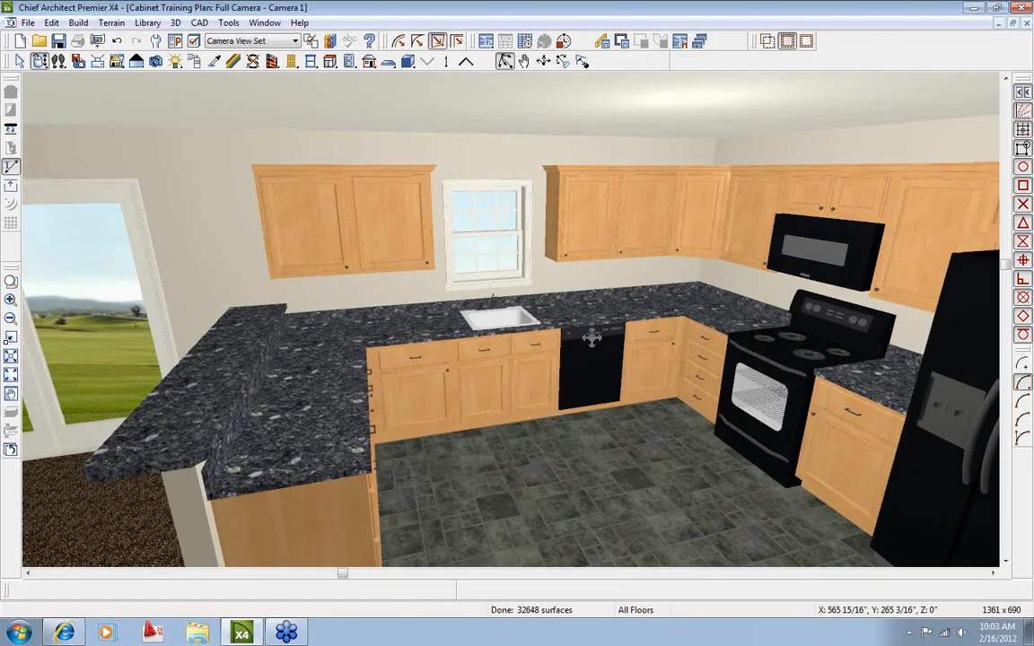
pyautogui.moveTo(486, 395); pyautogui.dragTo(437, 254)
pyautogui.moveTo(570, 399); pyautogui.dragTo(562, 360)
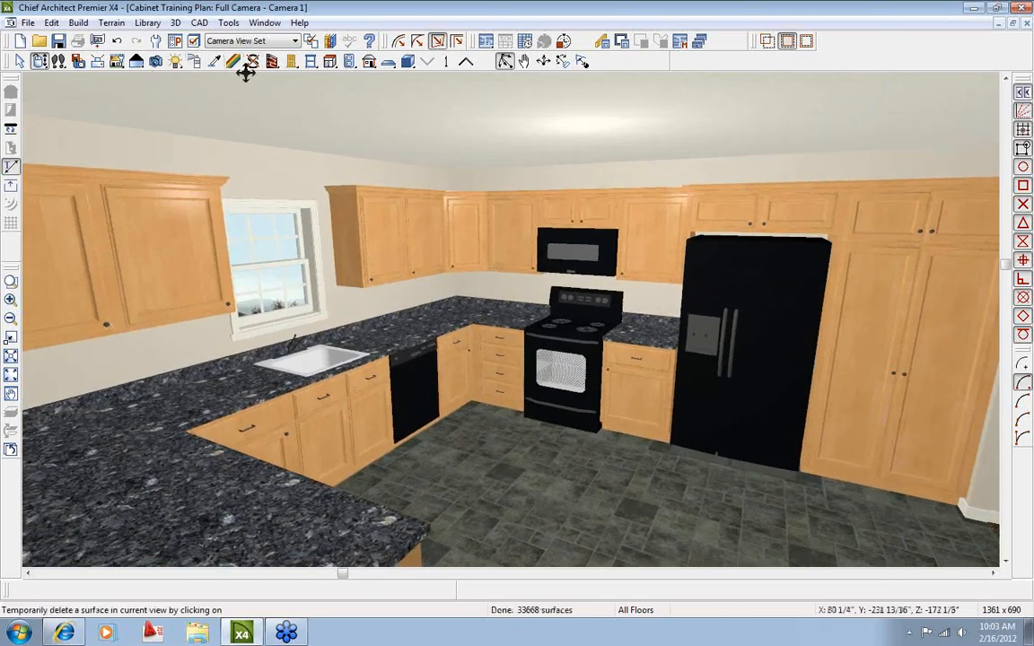
# Check the general size, position and backsplash defaults for wall cabinets, then leave the defaults without changes.
pyautogui.click(329, 63)
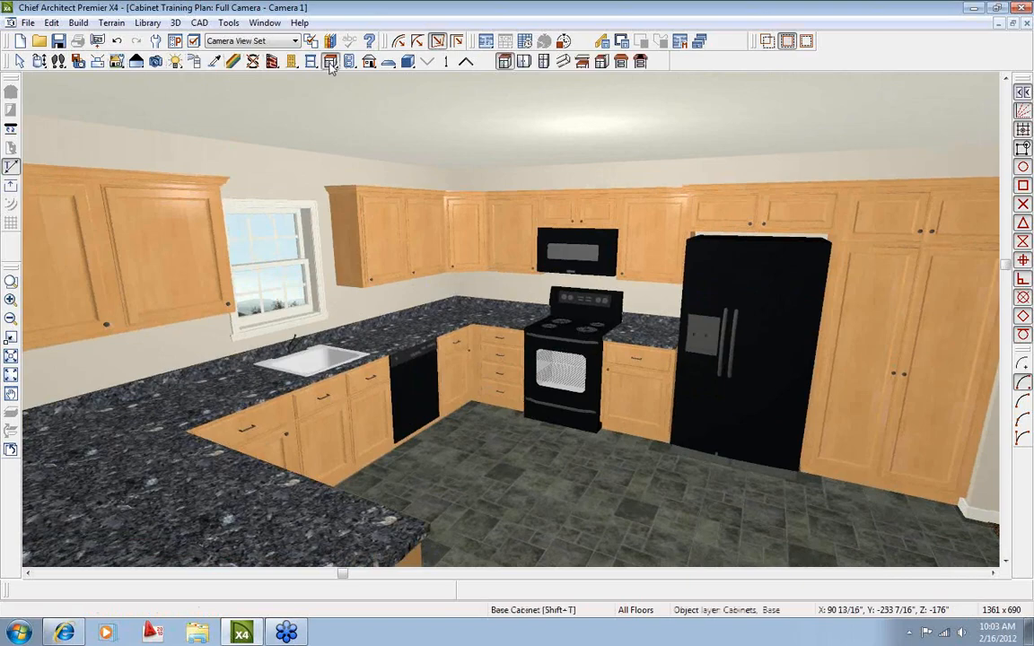
pyautogui.doubleClick(525, 62)
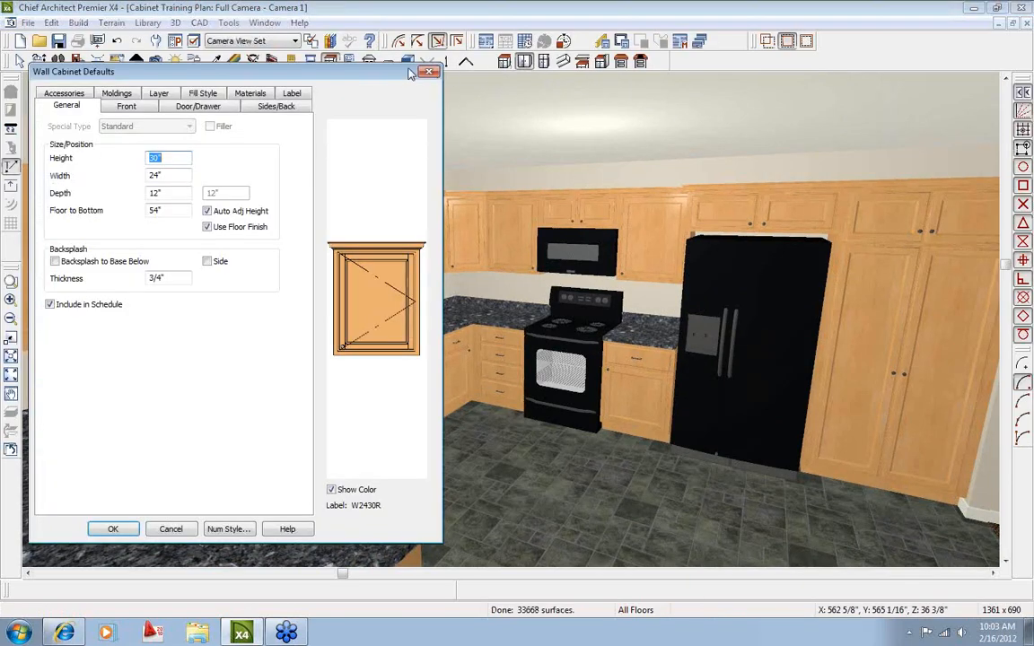
pyautogui.moveTo(409, 72); pyautogui.dragTo(450, 75)
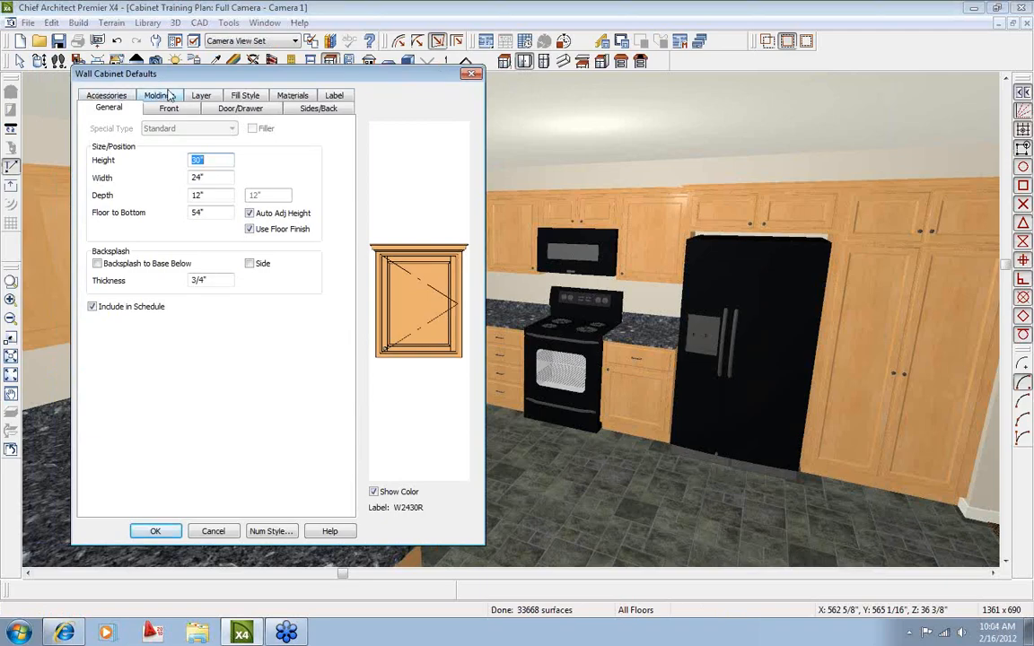
pyautogui.click(220, 532)
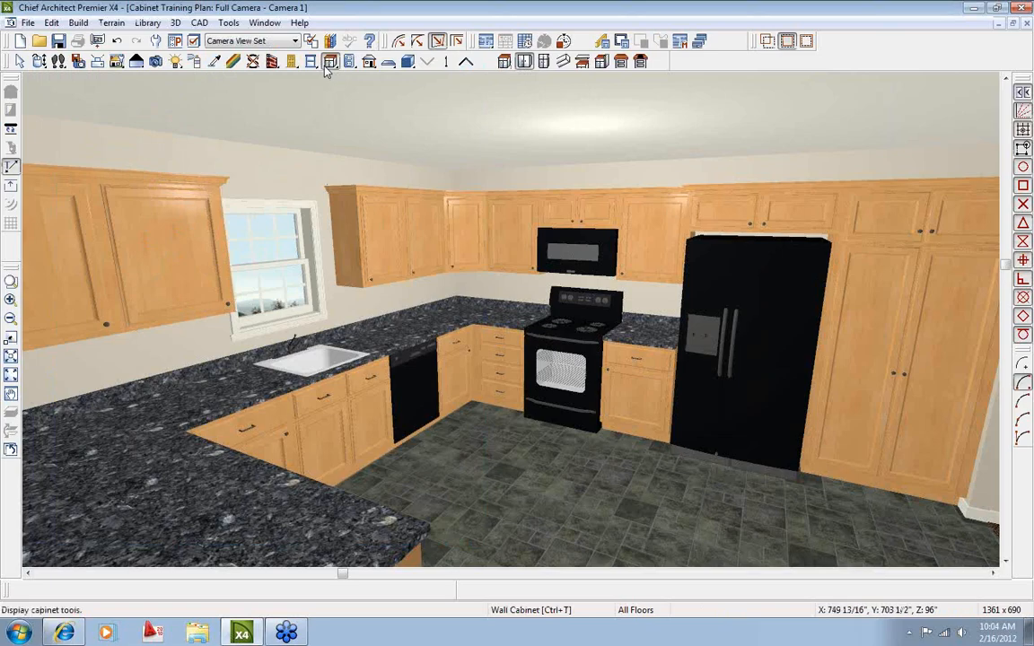
# Open the wall cabinet defaults from the plan's default settings and bring up an enlarged library selection for the door style.
pyautogui.click(157, 43)
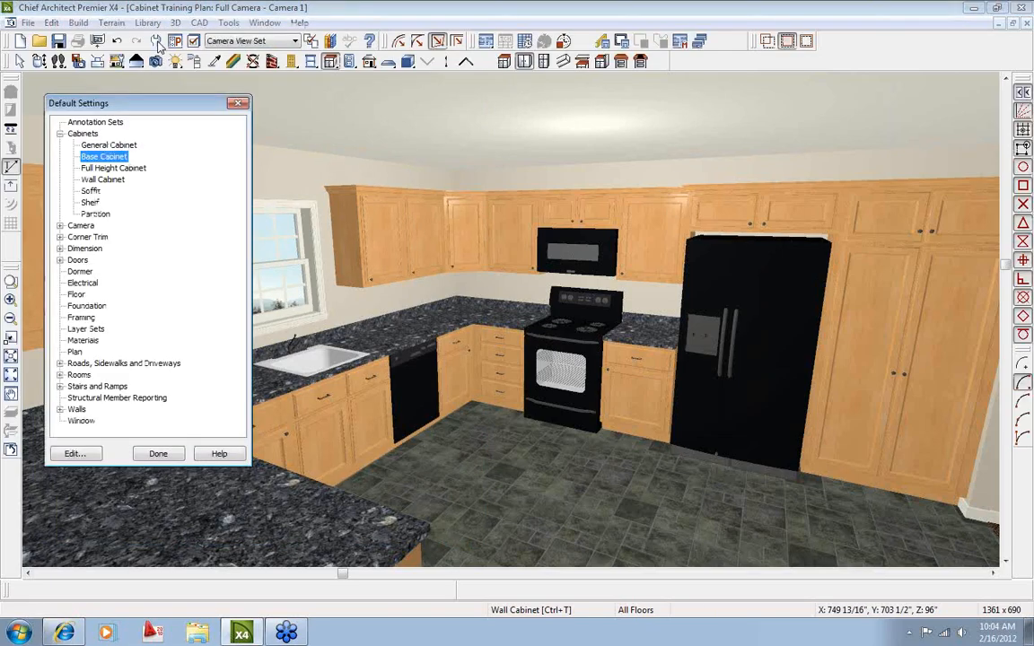
pyautogui.click(103, 180)
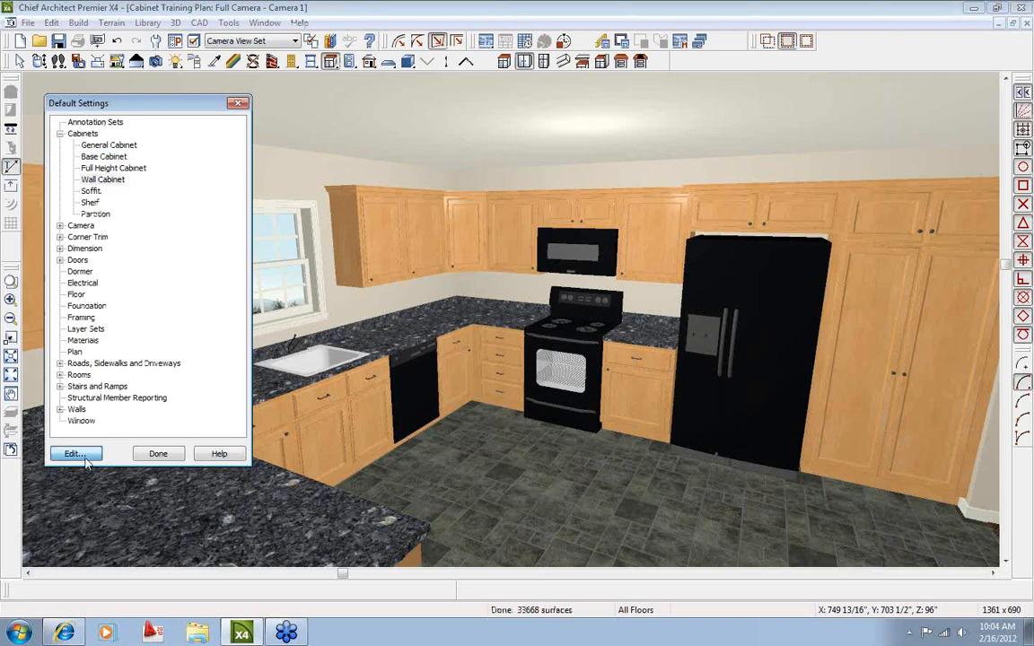
pyautogui.click(90, 453)
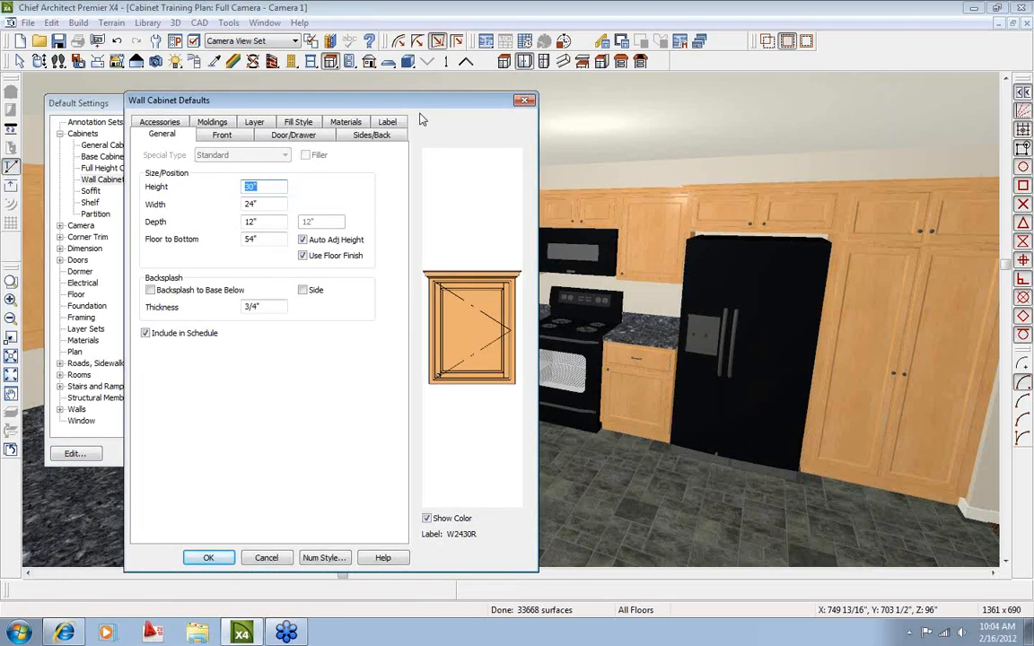
pyautogui.click(290, 138)
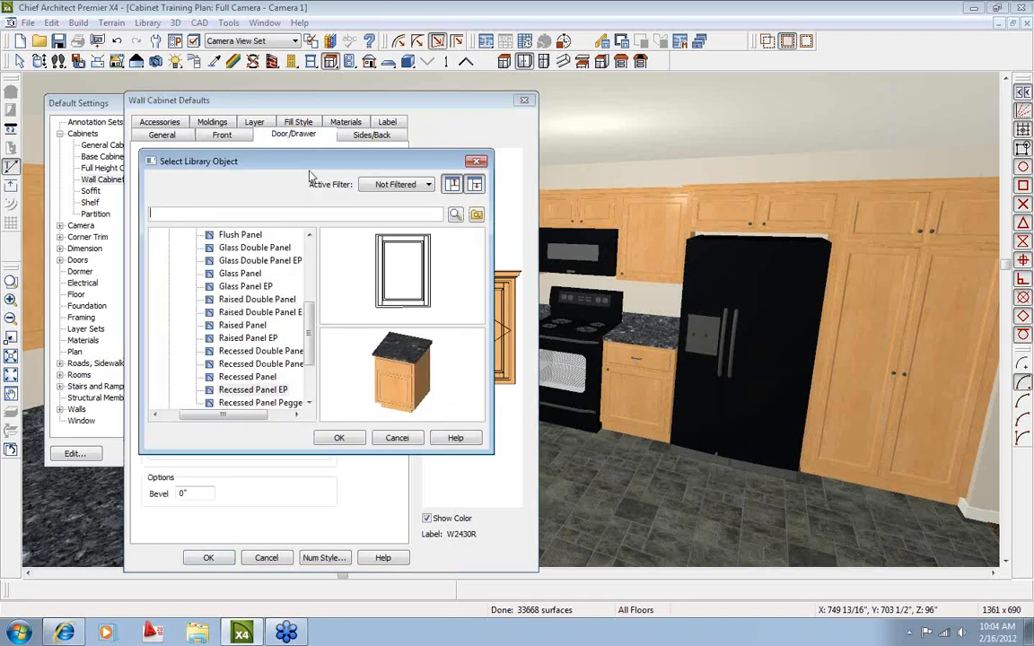
pyautogui.moveTo(326, 161); pyautogui.dragTo(319, 88)
pyautogui.moveTo(489, 381); pyautogui.dragTo(797, 554)
pyautogui.moveTo(221, 519); pyautogui.dragTo(175, 510)
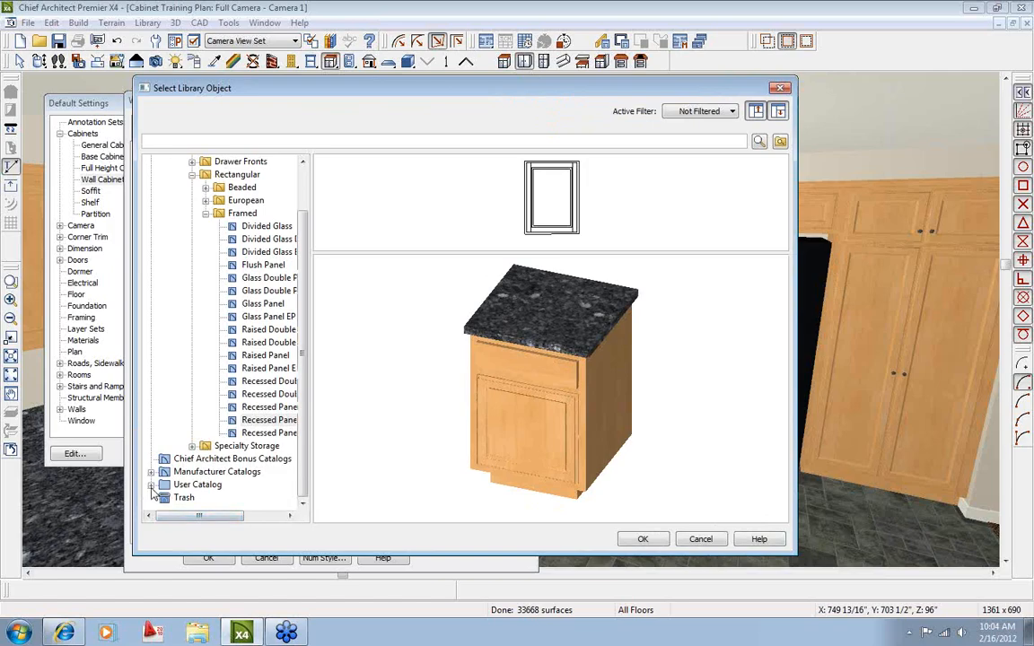
# Set the default wall cabinet door style to Arch from the Ritz-Craft Cabinets styles in the user catalog's X4 Library.
pyautogui.click(151, 485)
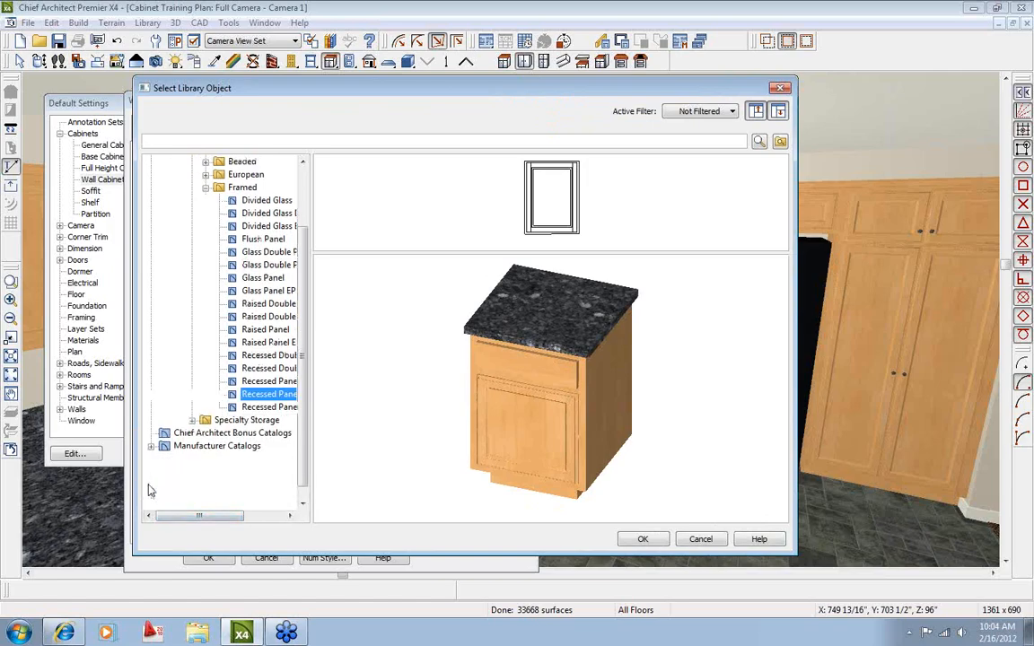
pyautogui.click(205, 187)
pyautogui.click(198, 357)
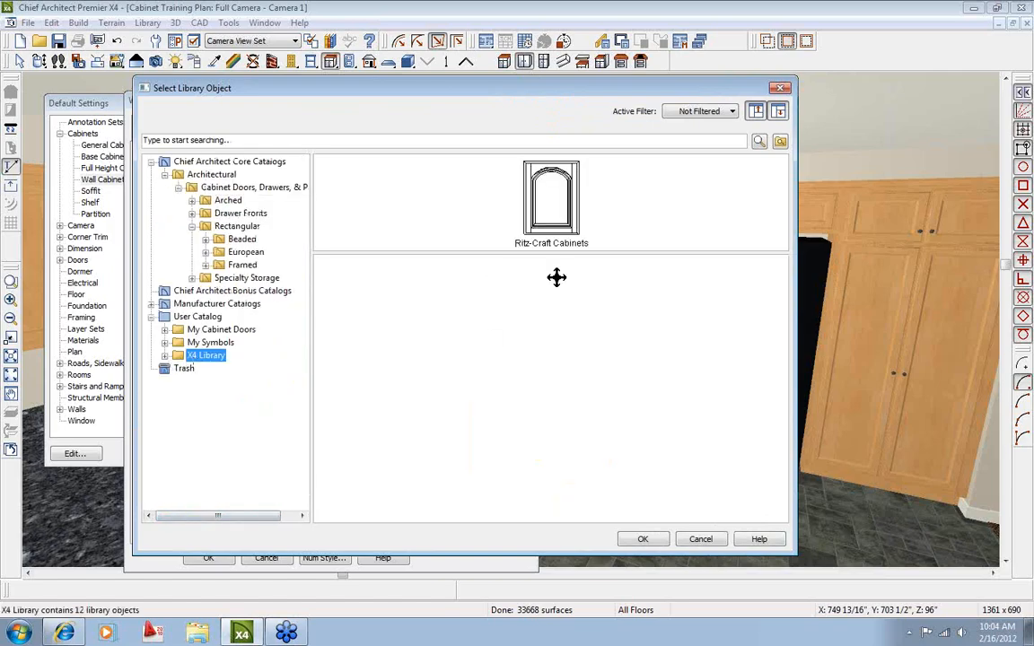
pyautogui.doubleClick(562, 216)
pyautogui.doubleClick(556, 216)
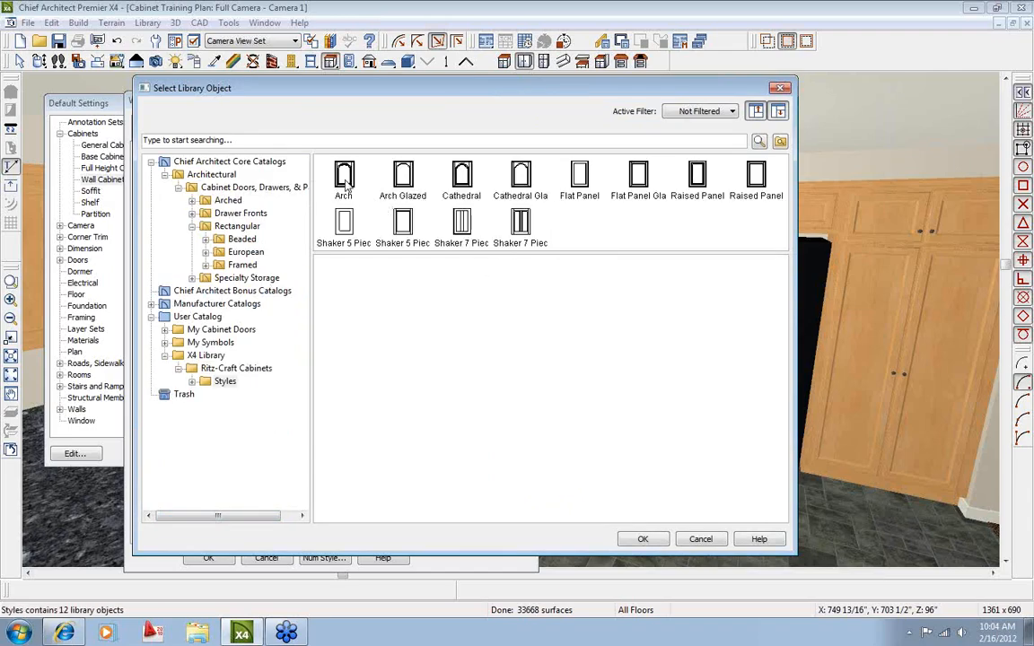
pyautogui.click(344, 180)
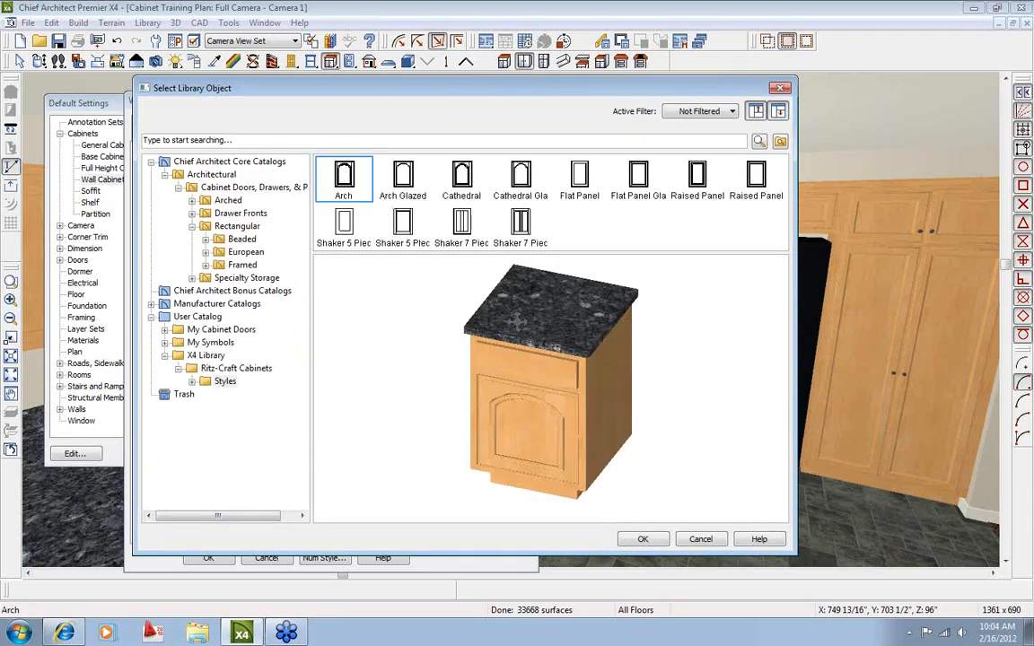
pyautogui.click(642, 539)
pyautogui.click(209, 558)
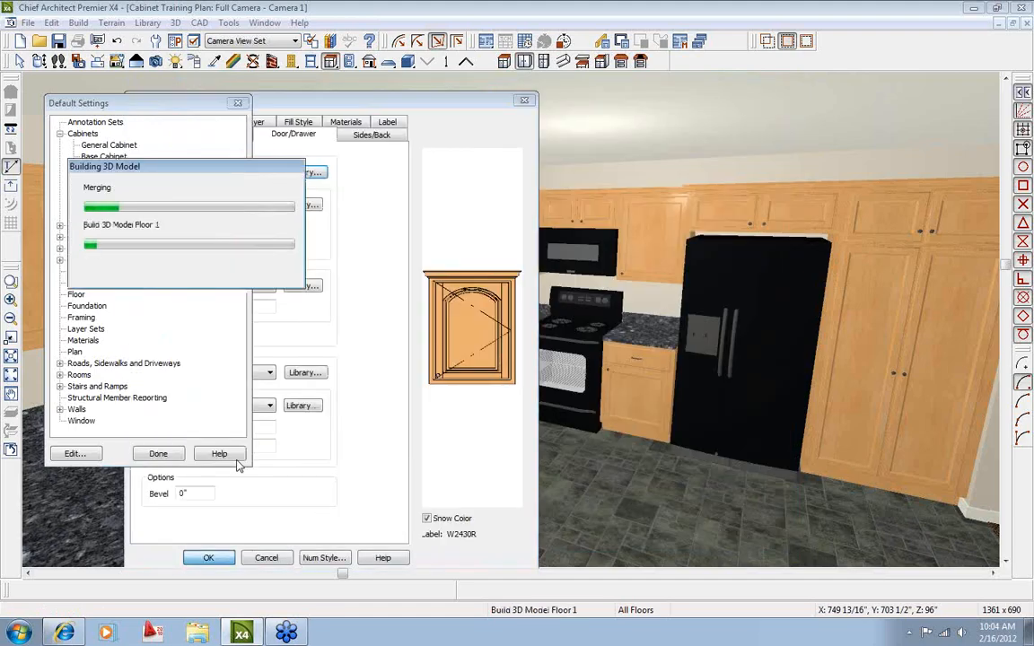
pyautogui.click(159, 454)
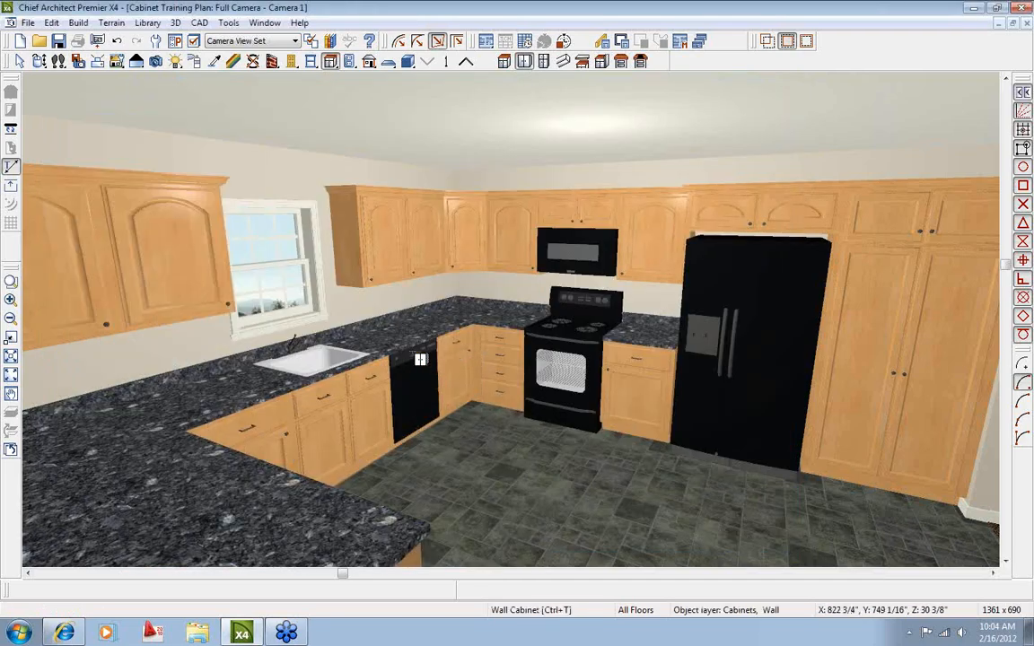
# Examine the door style on the wall cabinets around the kitchen from several camera angles.
pyautogui.click(143, 126)
pyautogui.click(40, 63)
pyautogui.moveTo(492, 267); pyautogui.dragTo(480, 377)
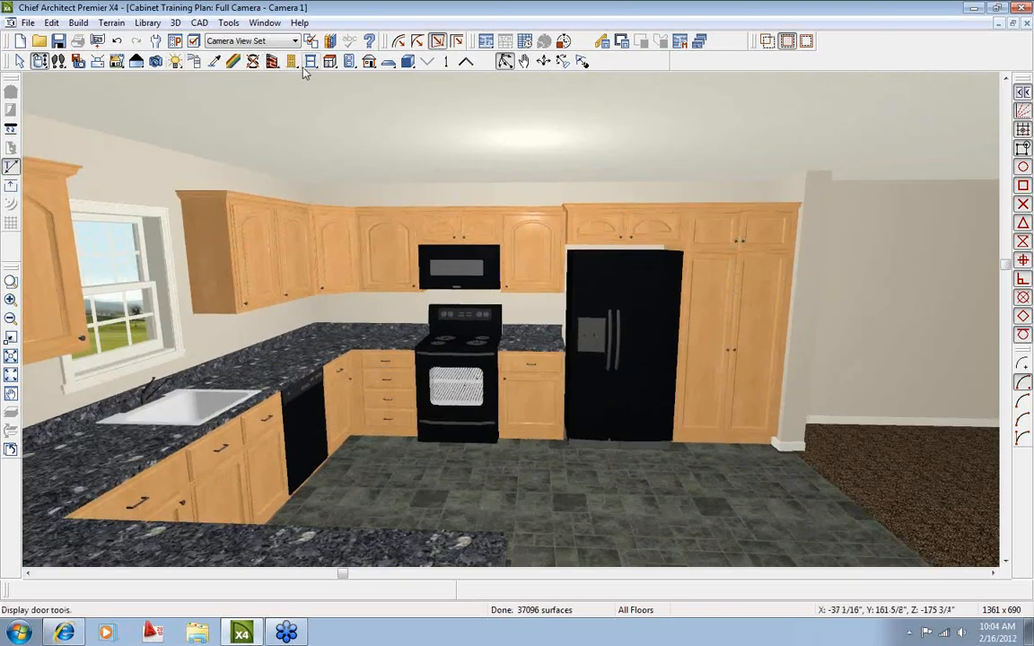
pyautogui.click(329, 61)
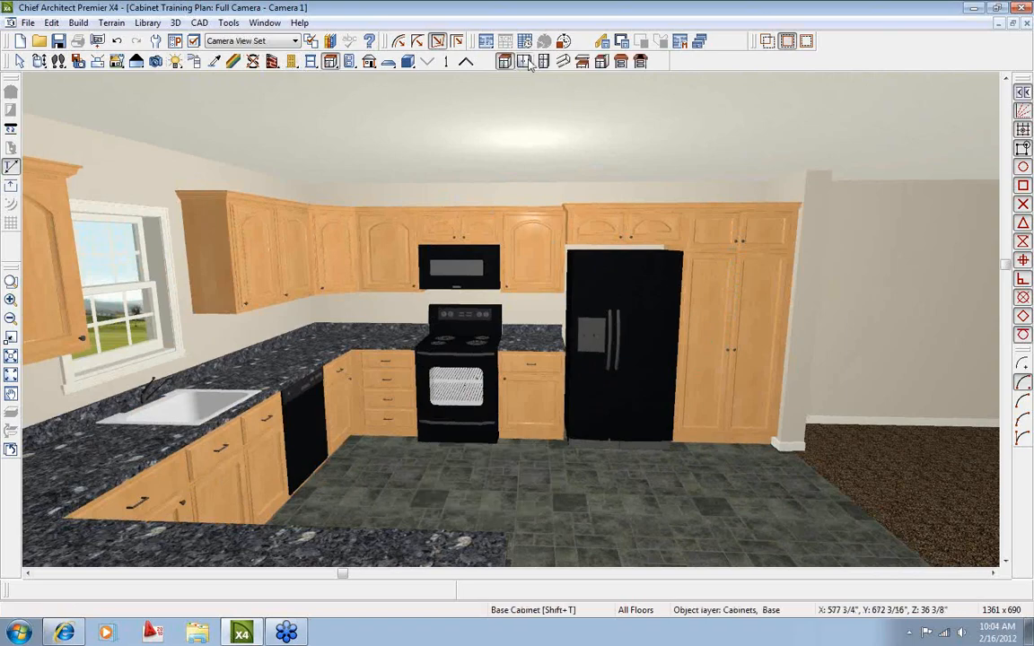
pyautogui.click(38, 60)
pyautogui.moveTo(487, 228); pyautogui.dragTo(550, 306)
pyautogui.moveTo(366, 327); pyautogui.dragTo(521, 350)
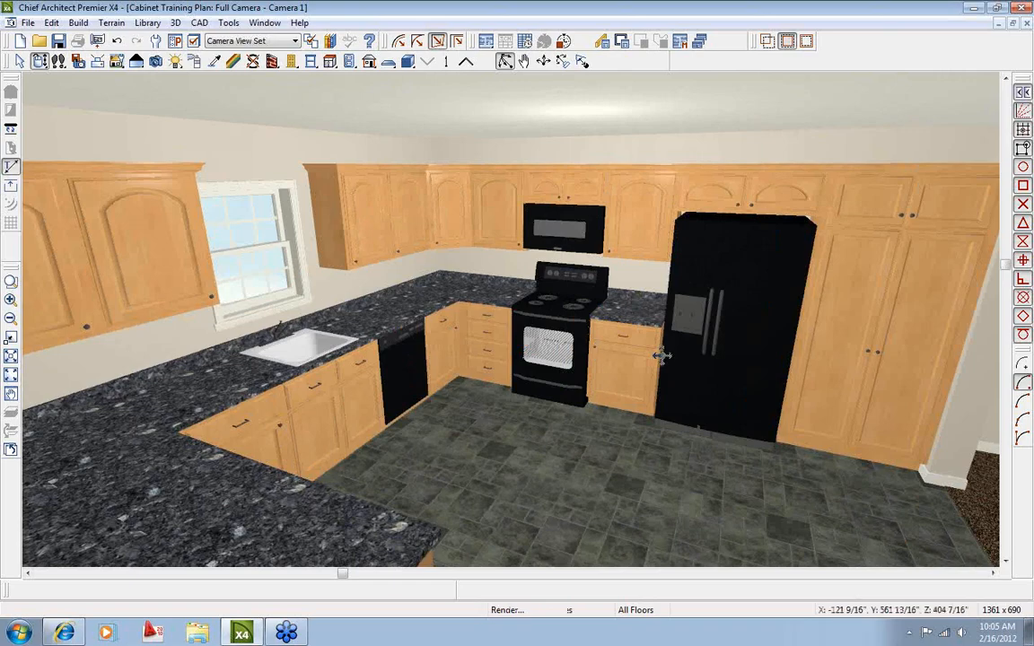
pyautogui.moveTo(661, 357); pyautogui.dragTo(646, 351)
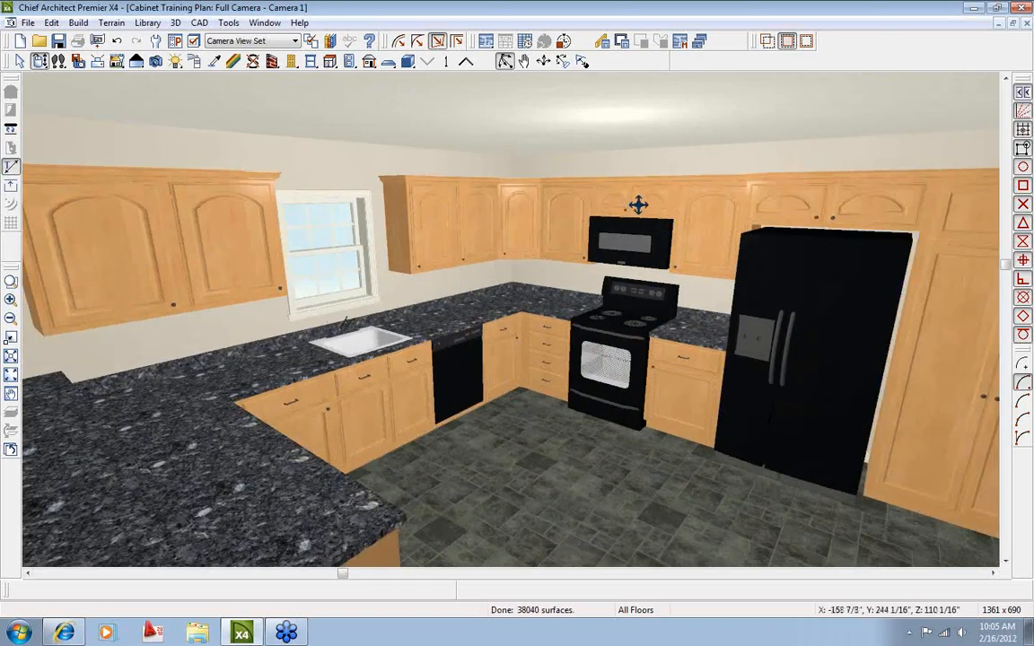
pyautogui.moveTo(551, 330); pyautogui.dragTo(332, 310)
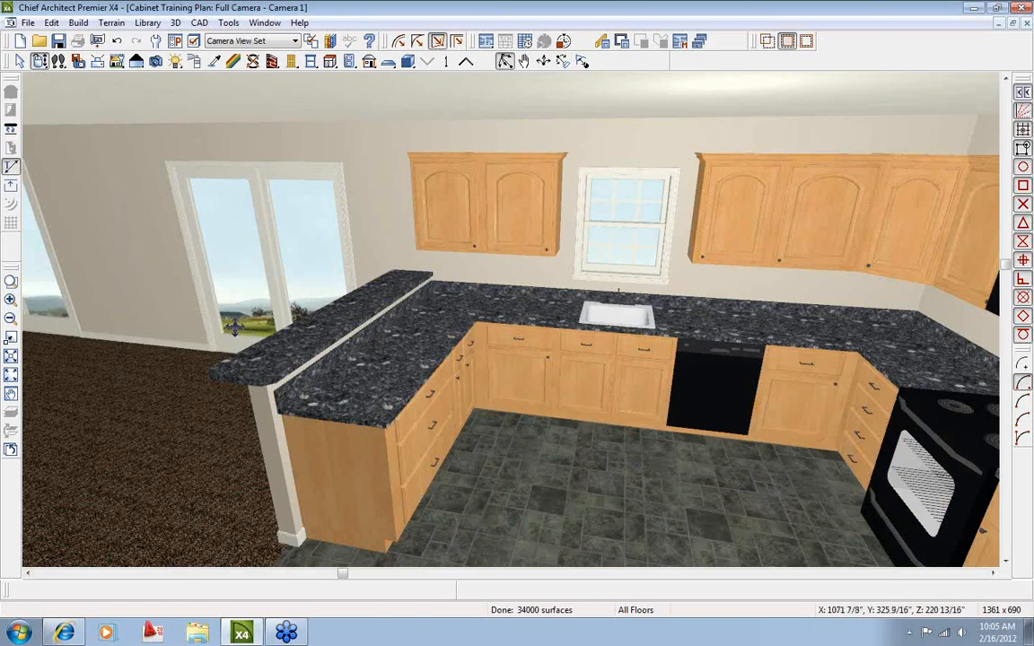
pyautogui.moveTo(354, 253); pyautogui.dragTo(514, 270)
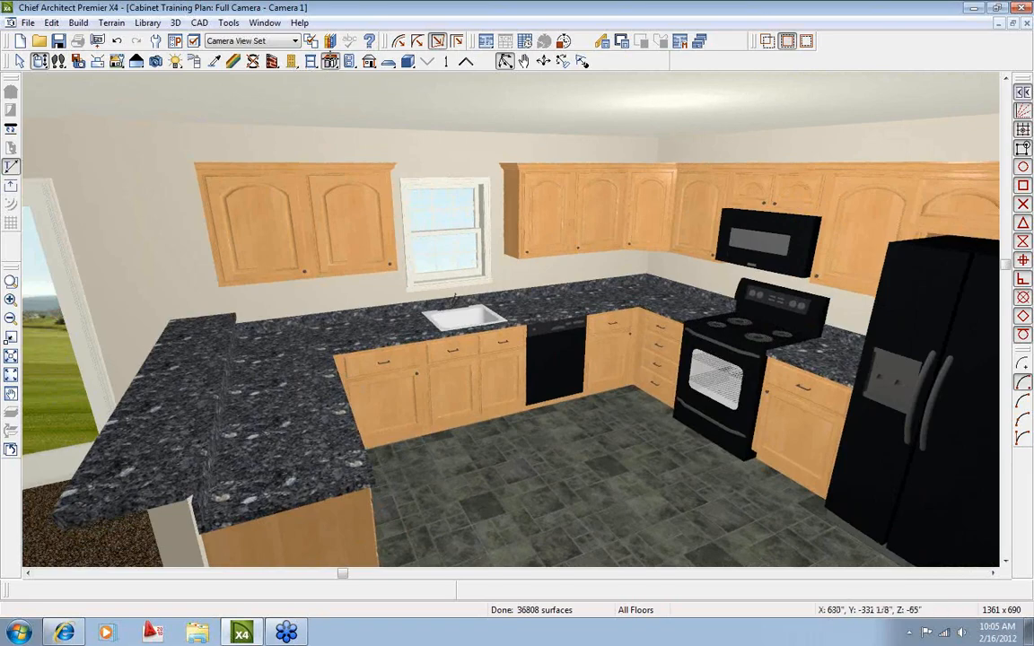
# Check the general and door/drawer defaults for base cabinets, then leave the defaults without changes.
pyautogui.click(331, 62)
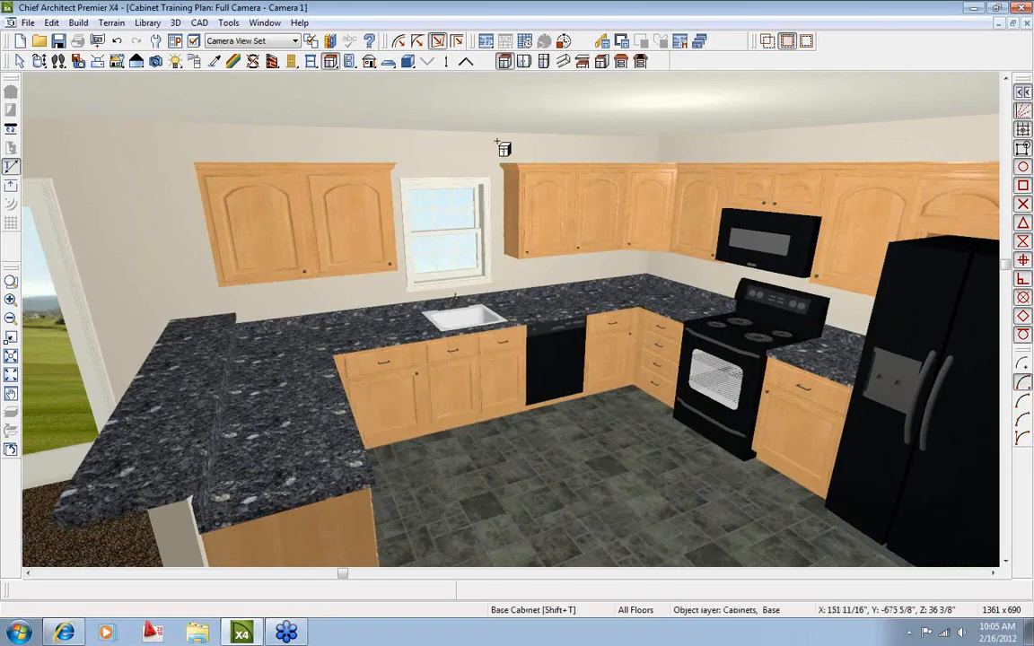
pyautogui.doubleClick(505, 62)
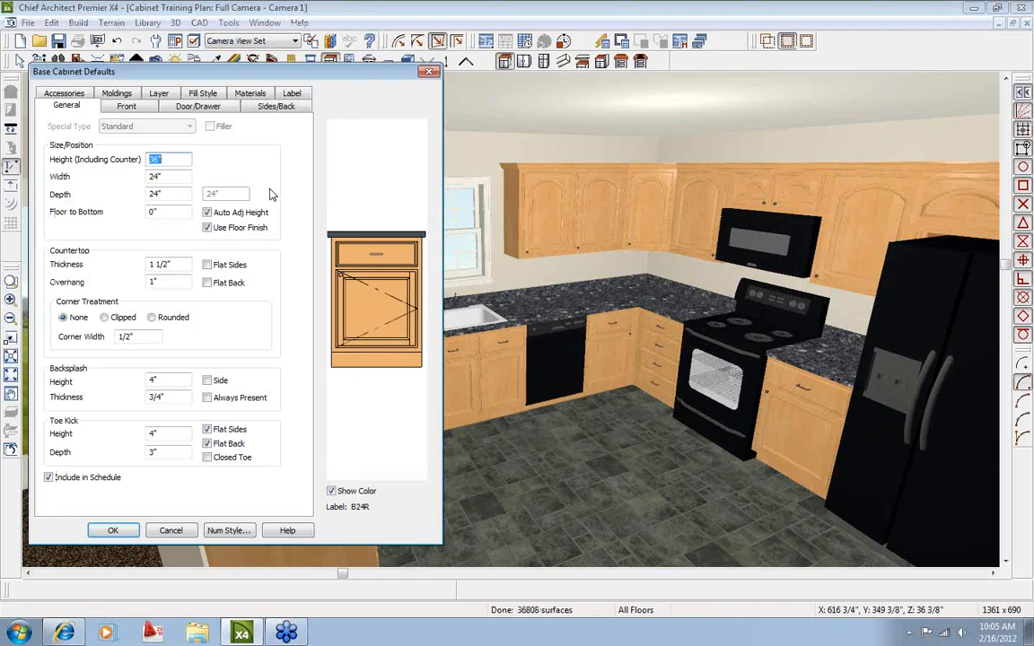
pyautogui.click(193, 105)
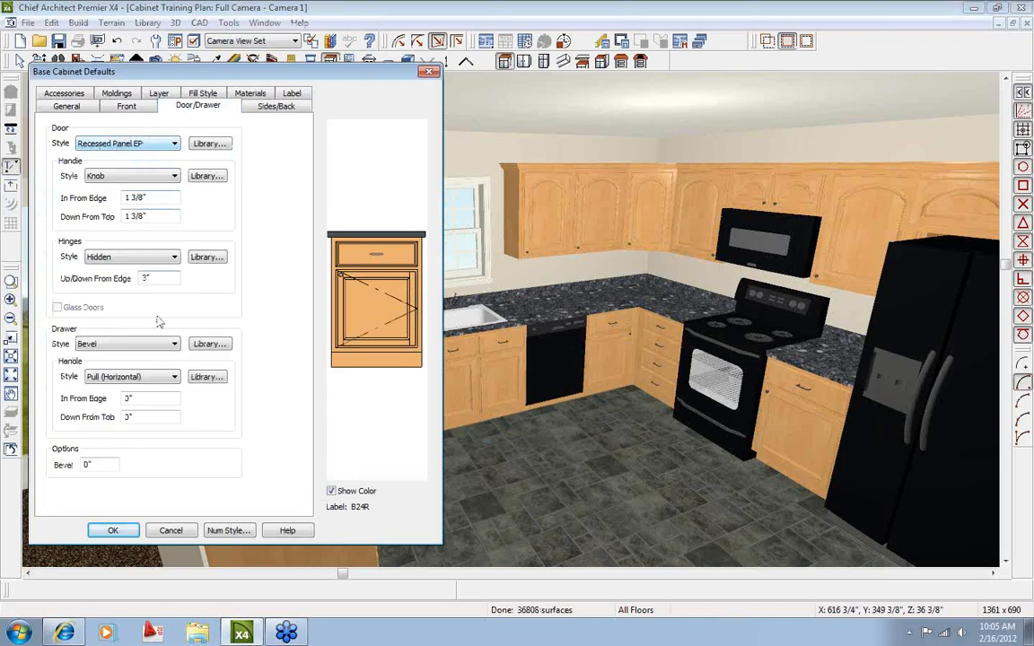
pyautogui.click(170, 530)
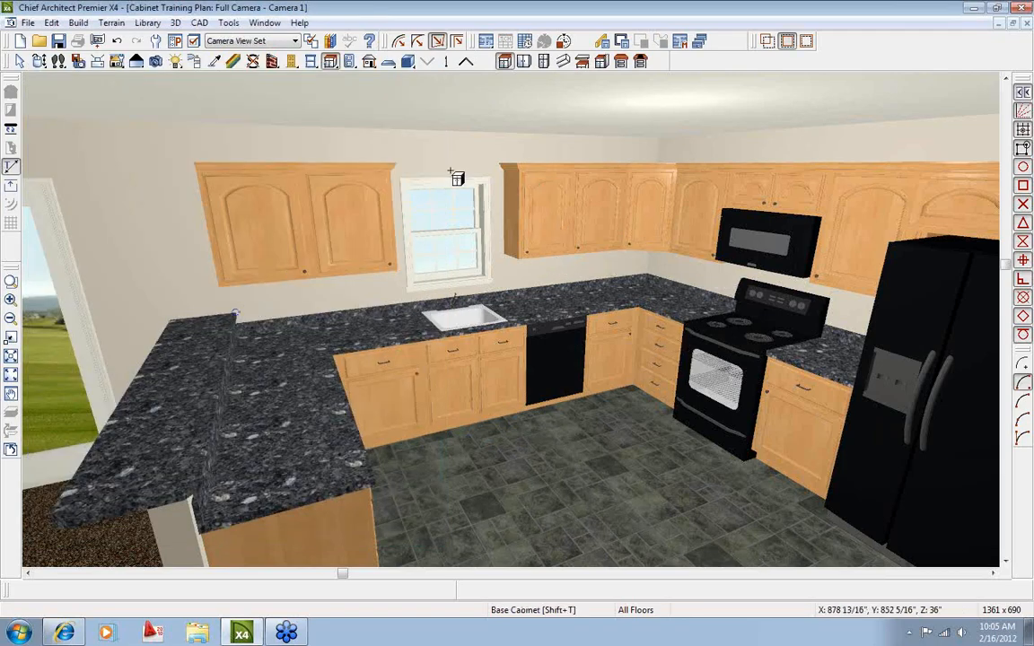
# Apply the Arch door style from the X4 Library's Ritz-Craft Cabinets styles to the base cabinet between the peninsula and the sink.
pyautogui.click(329, 42)
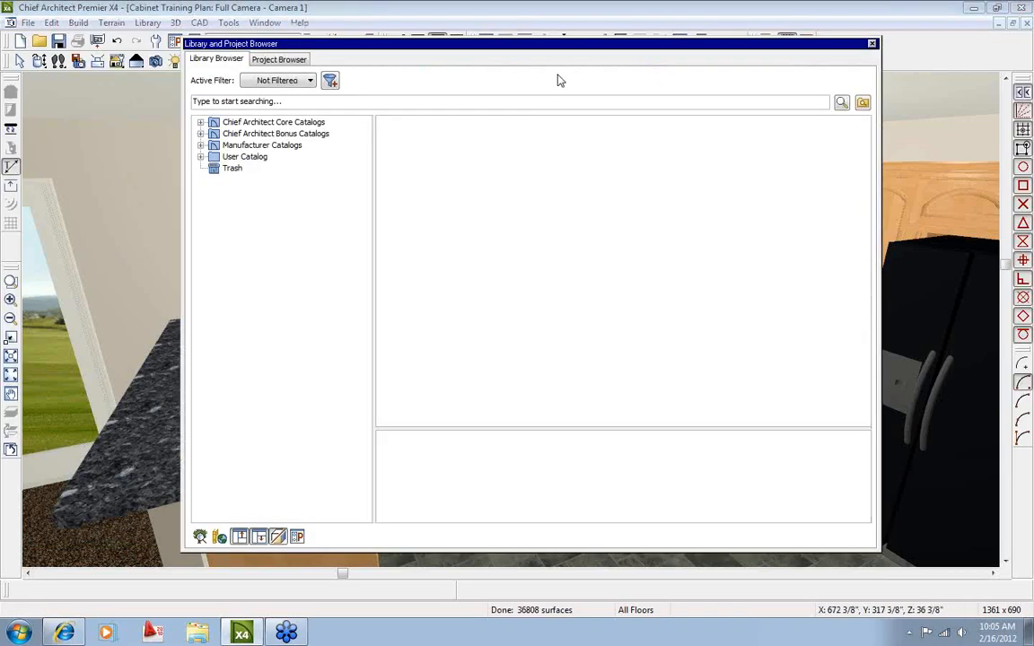
pyautogui.moveTo(565, 52); pyautogui.dragTo(486, 41)
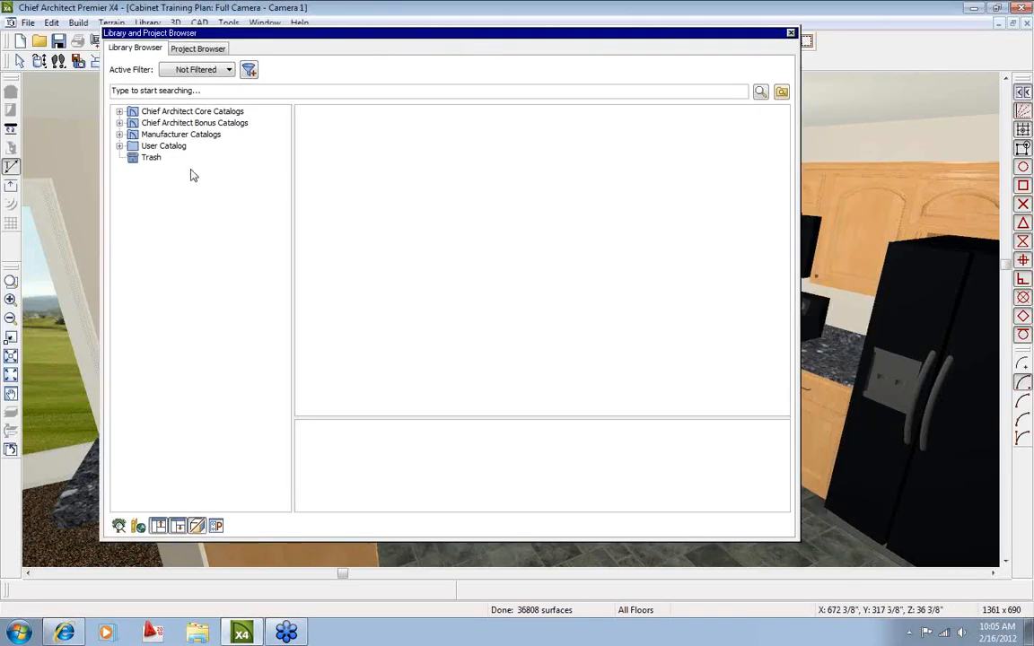
pyautogui.click(119, 146)
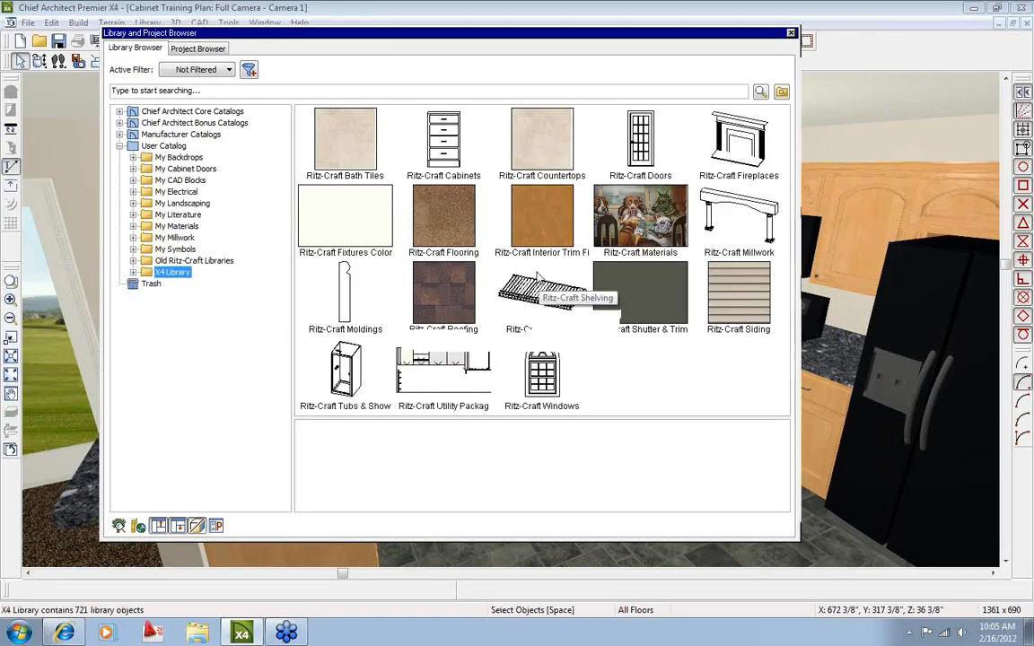
pyautogui.doubleClick(446, 149)
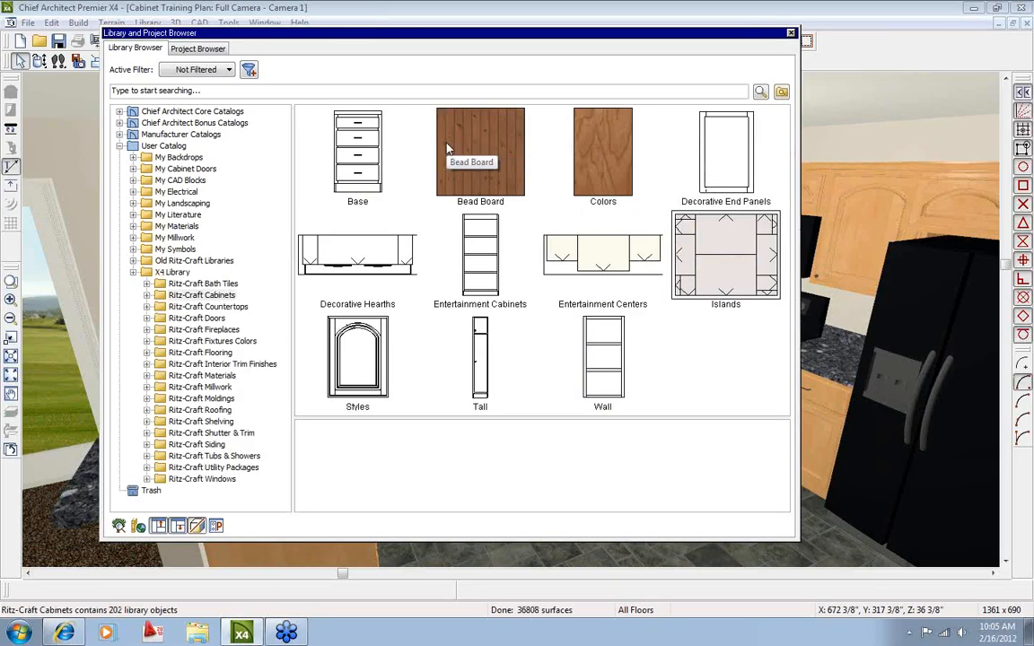
pyautogui.doubleClick(356, 359)
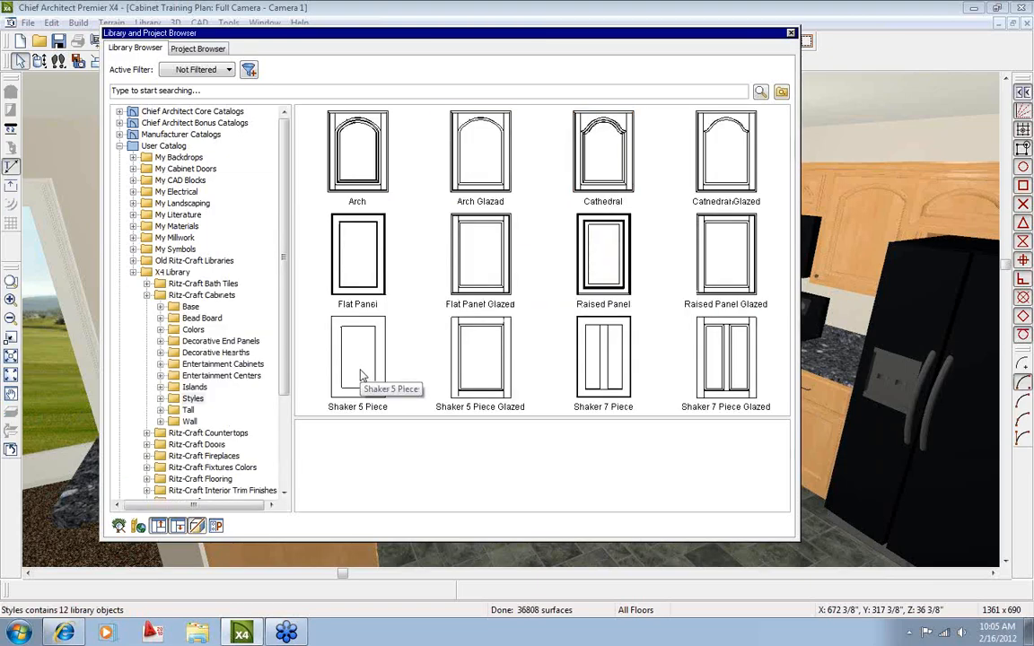
pyautogui.click(359, 172)
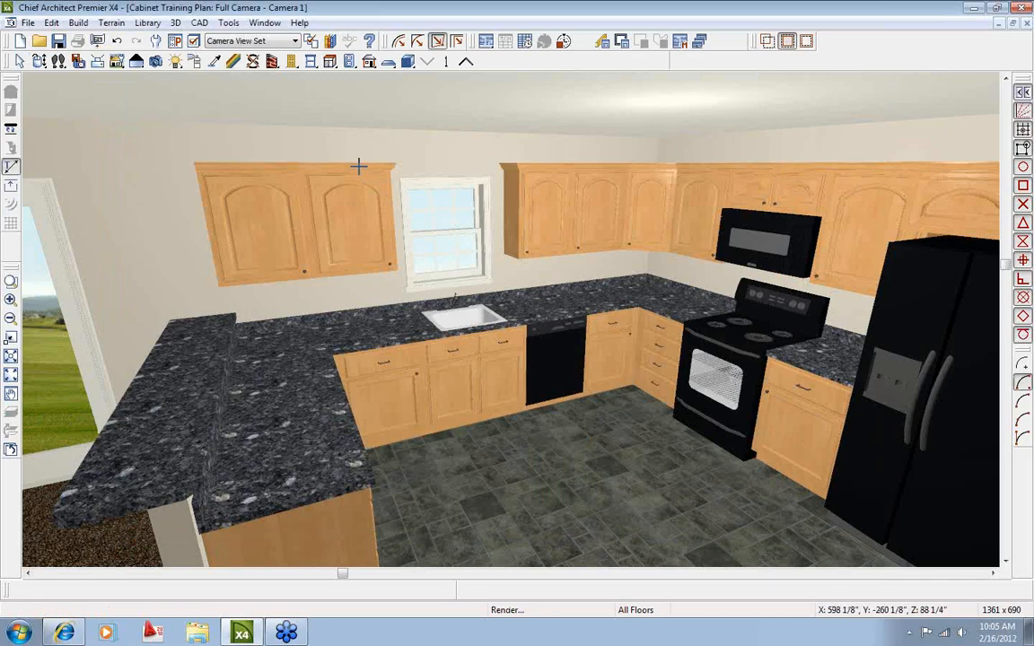
pyautogui.click(385, 398)
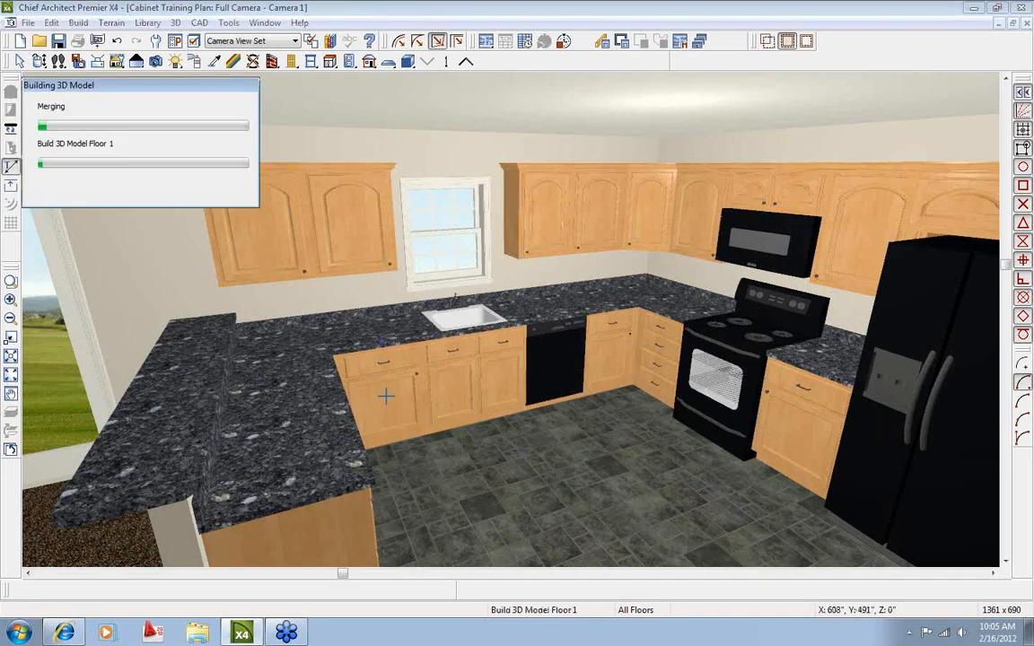
# Apply the Arch door style to the sink base, the base cabinet beside the dishwasher, and the base cabinet between the range and refrigerator.
pyautogui.click(455, 391)
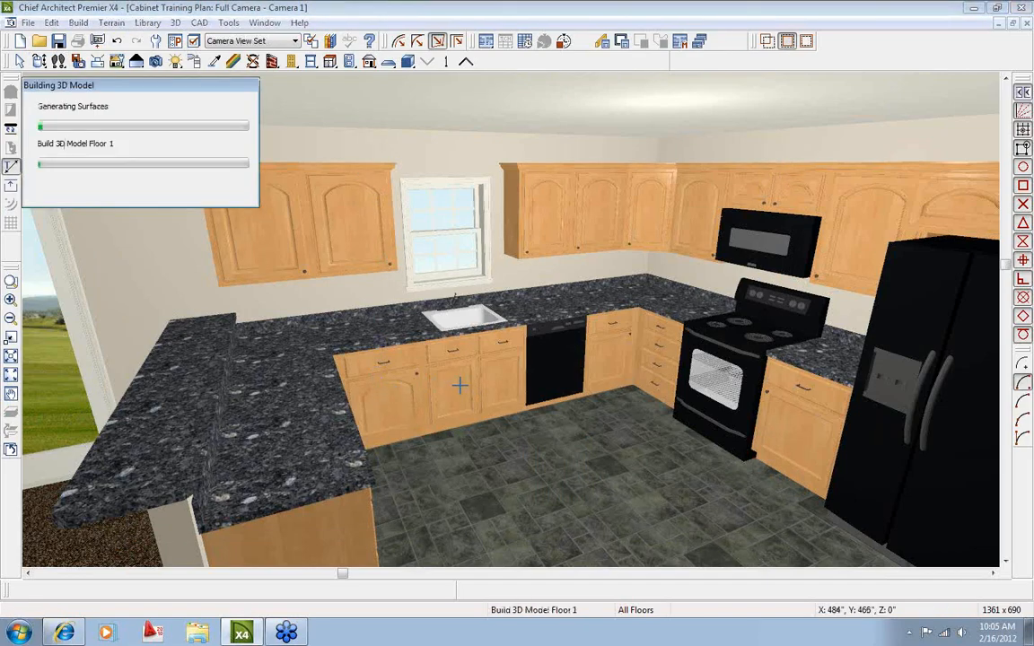
pyautogui.click(613, 357)
pyautogui.click(744, 387)
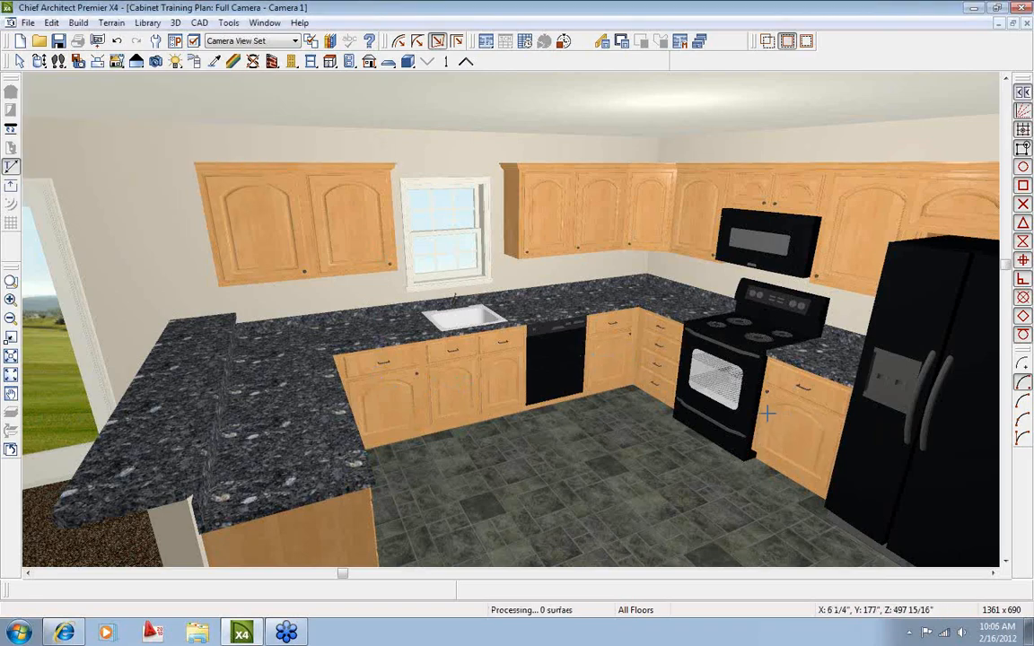
# Apply the library's Arch door style to the full-height pantry cabinet beside the refrigerator.
pyautogui.click(38, 61)
pyautogui.moveTo(427, 210); pyautogui.dragTo(643, 210)
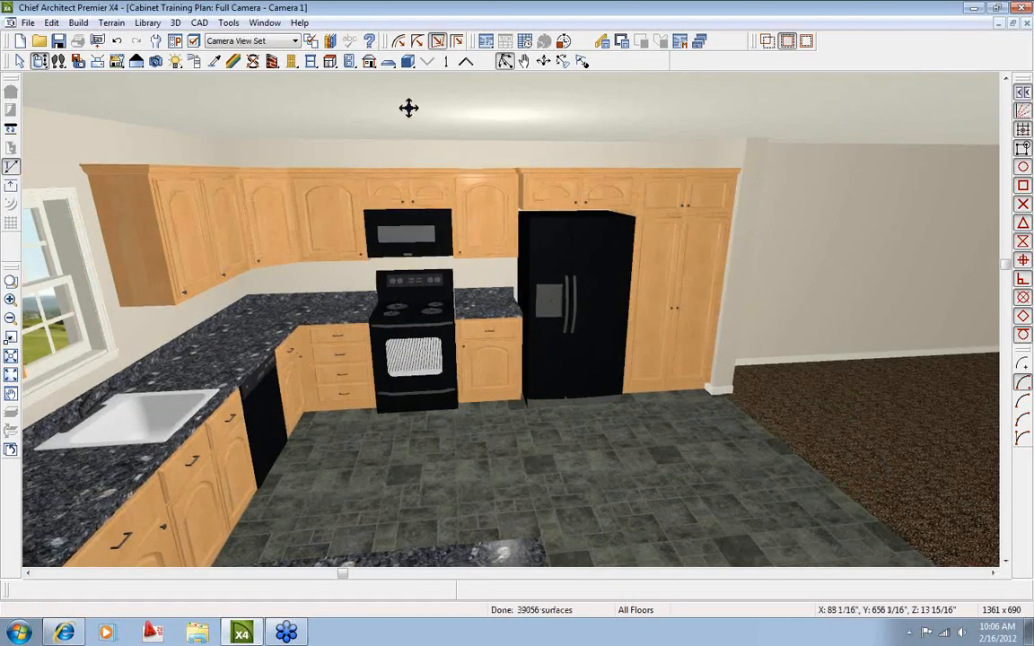
pyautogui.click(273, 60)
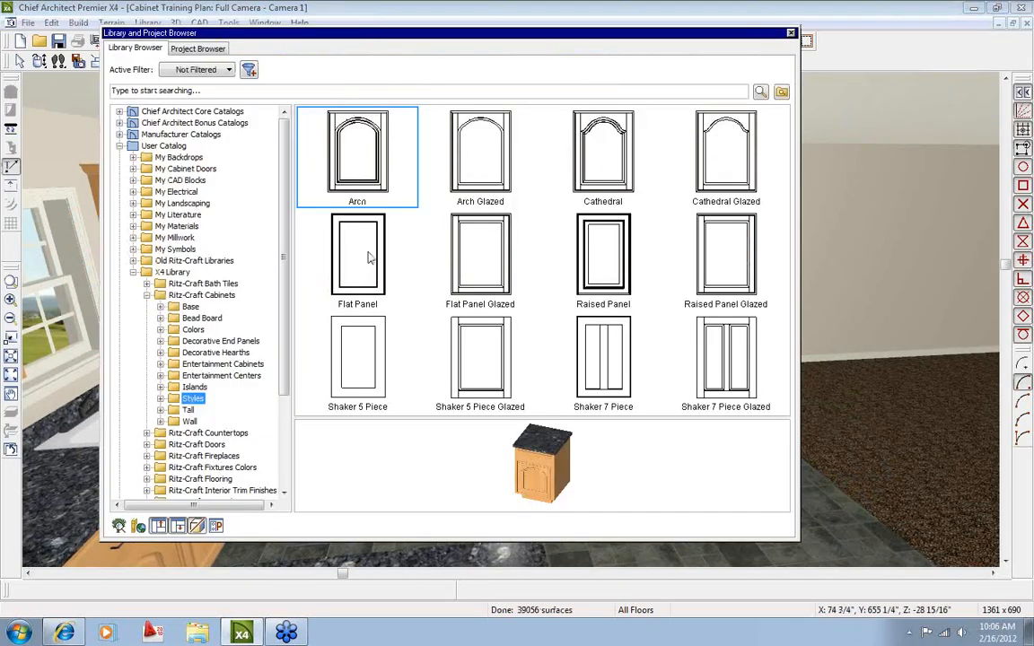
pyautogui.click(375, 175)
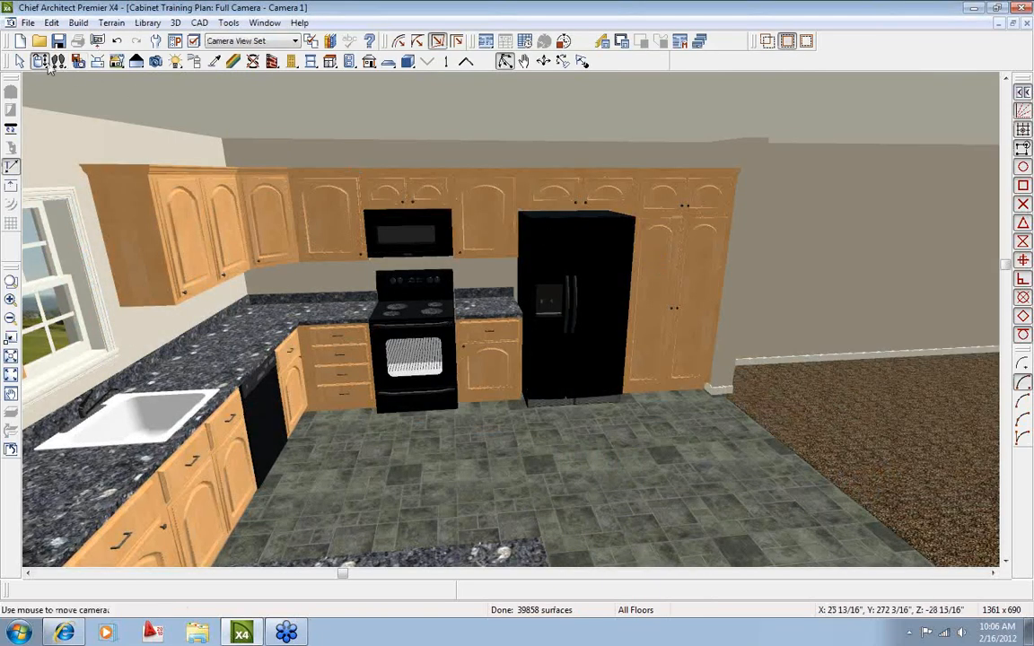
# Apply the library's Arch door style to the narrow base cabinet and the three-drawer base cabinet on the peninsula.
pyautogui.moveTo(473, 235); pyautogui.dragTo(277, 143)
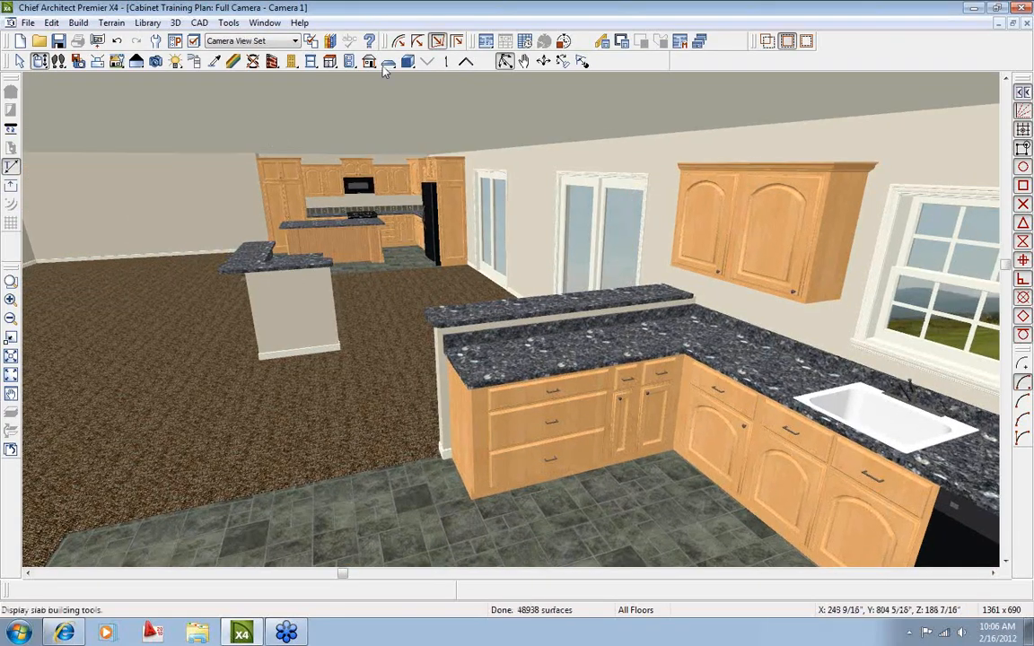
pyautogui.click(329, 42)
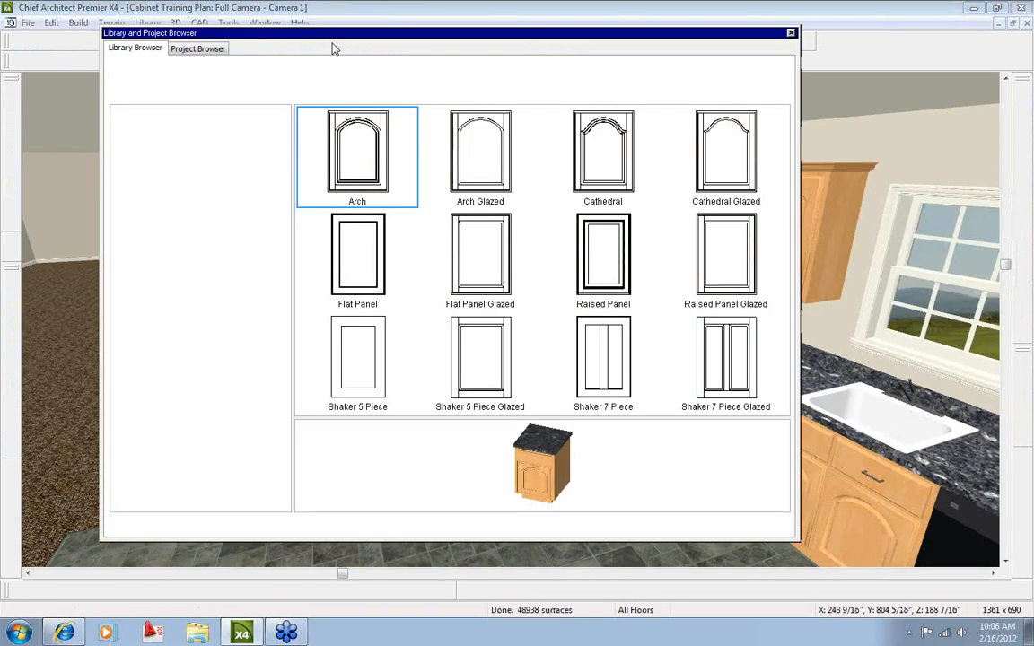
pyautogui.click(346, 142)
pyautogui.click(658, 410)
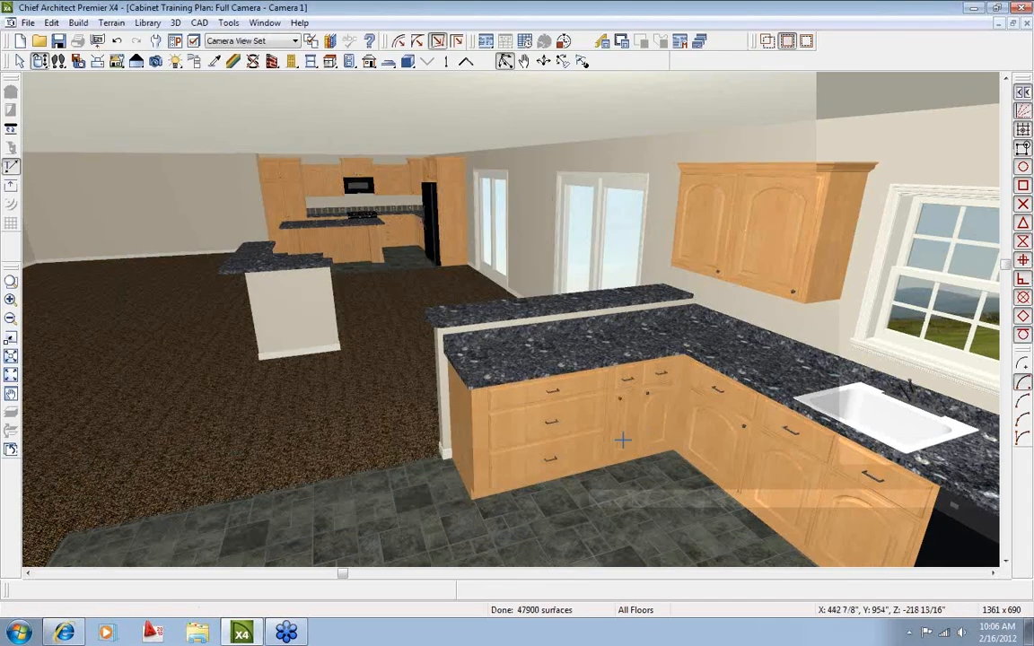
pyautogui.click(530, 435)
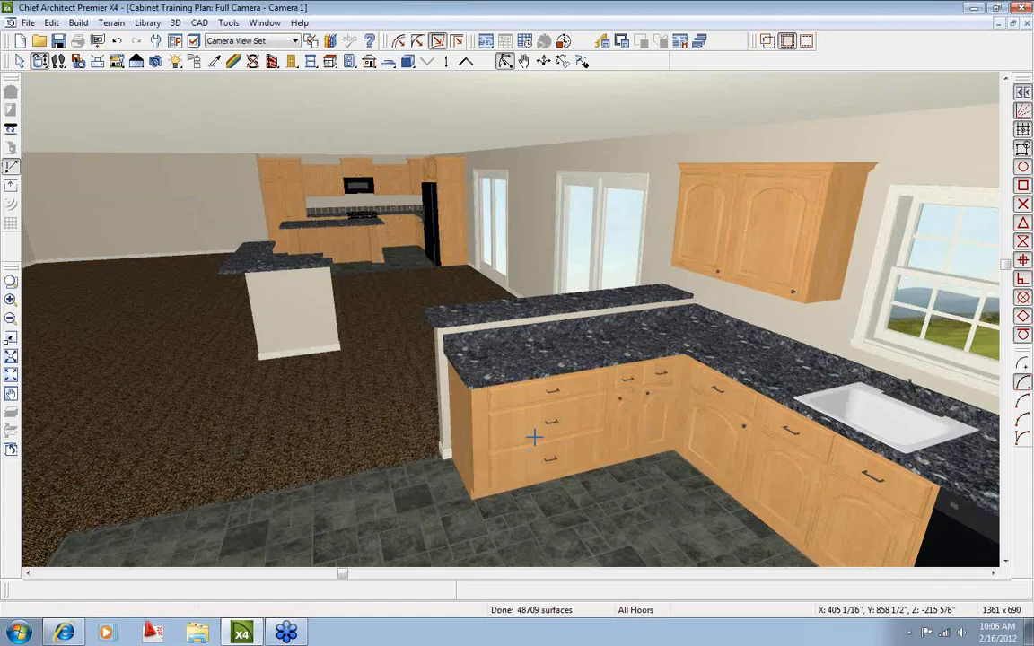
# Look over the kitchen cabinets and check the crown molding settings in the wall cabinet defaults.
pyautogui.click(39, 60)
pyautogui.moveTo(257, 162); pyautogui.dragTo(614, 177)
pyautogui.moveTo(443, 233); pyautogui.dragTo(469, 235)
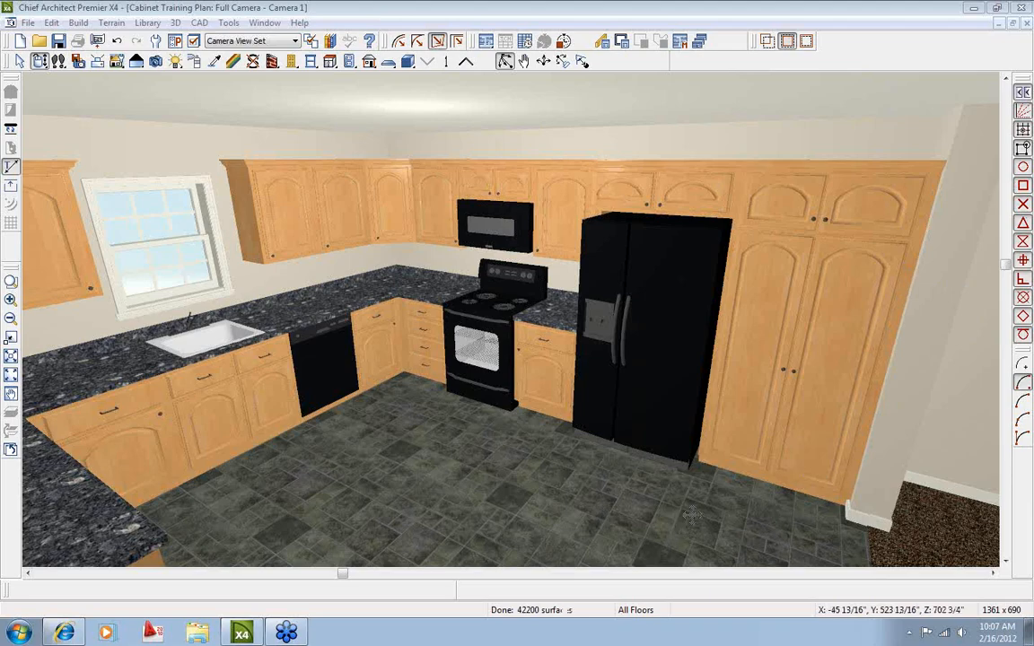
pyautogui.moveTo(591, 395); pyautogui.dragTo(530, 372)
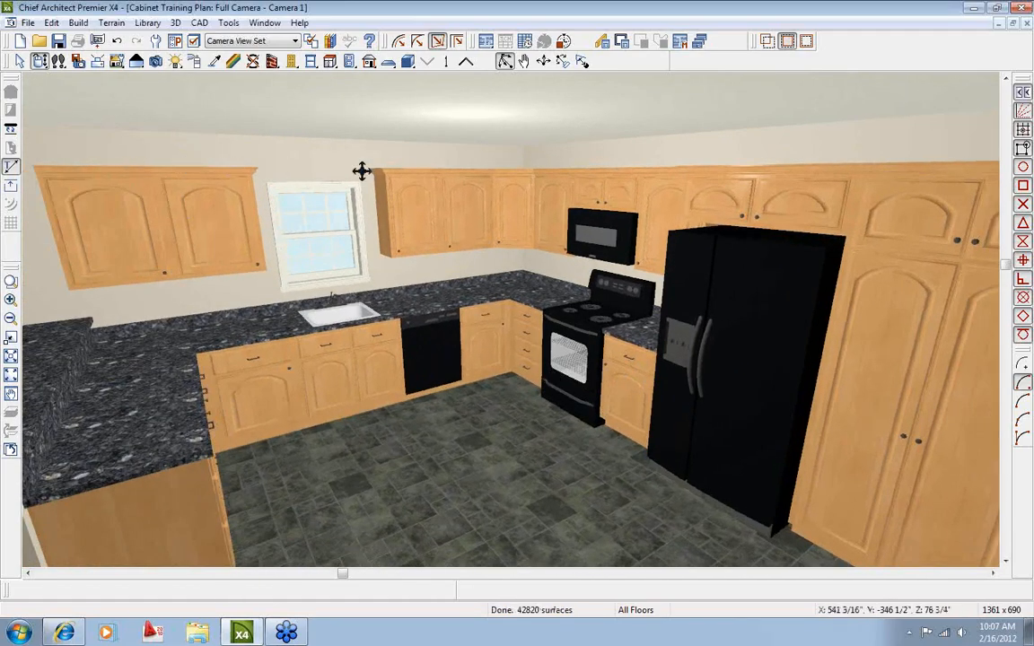
pyautogui.moveTo(393, 249); pyautogui.dragTo(517, 266)
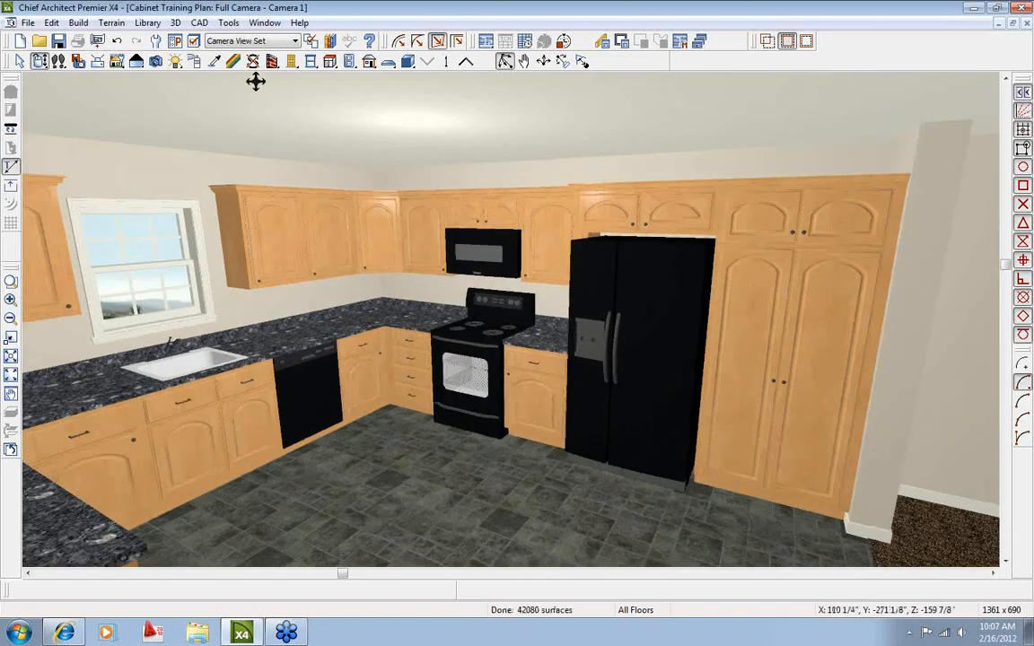
pyautogui.click(329, 61)
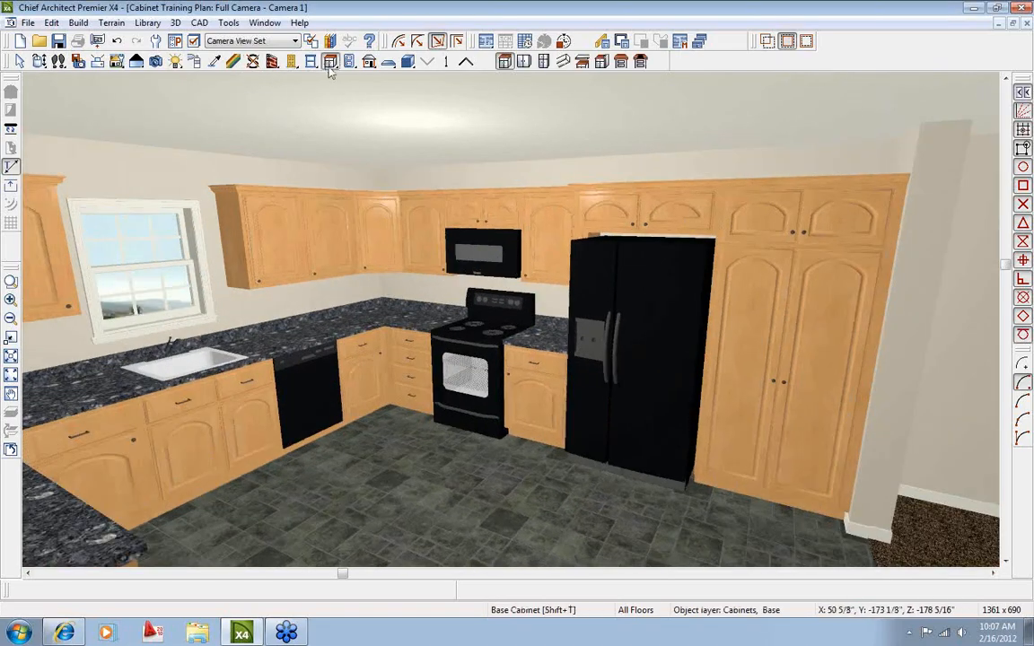
pyautogui.doubleClick(523, 61)
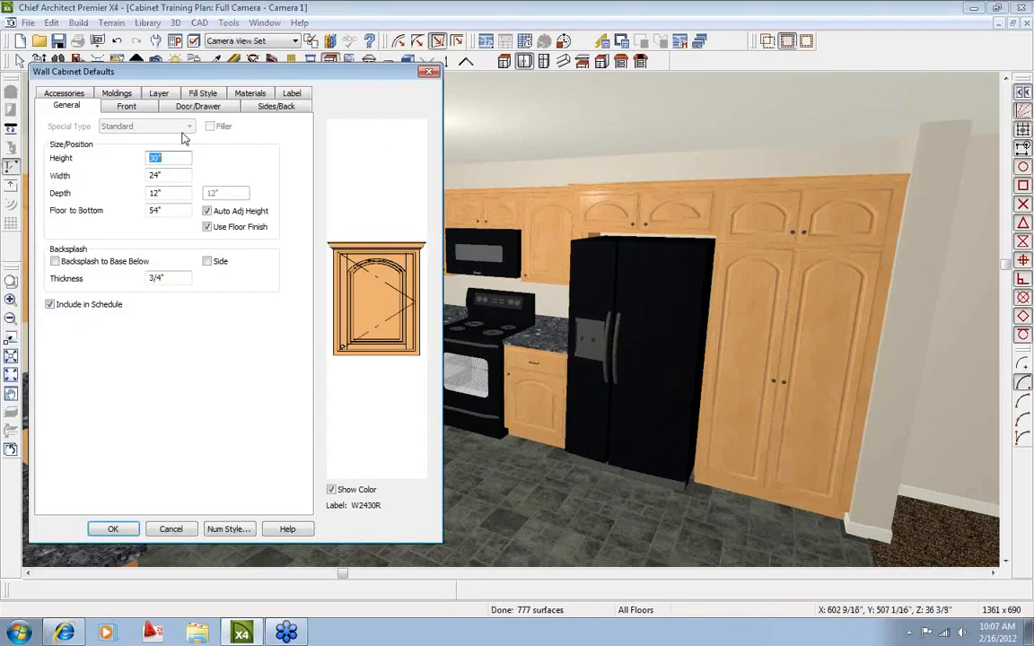
pyautogui.click(116, 105)
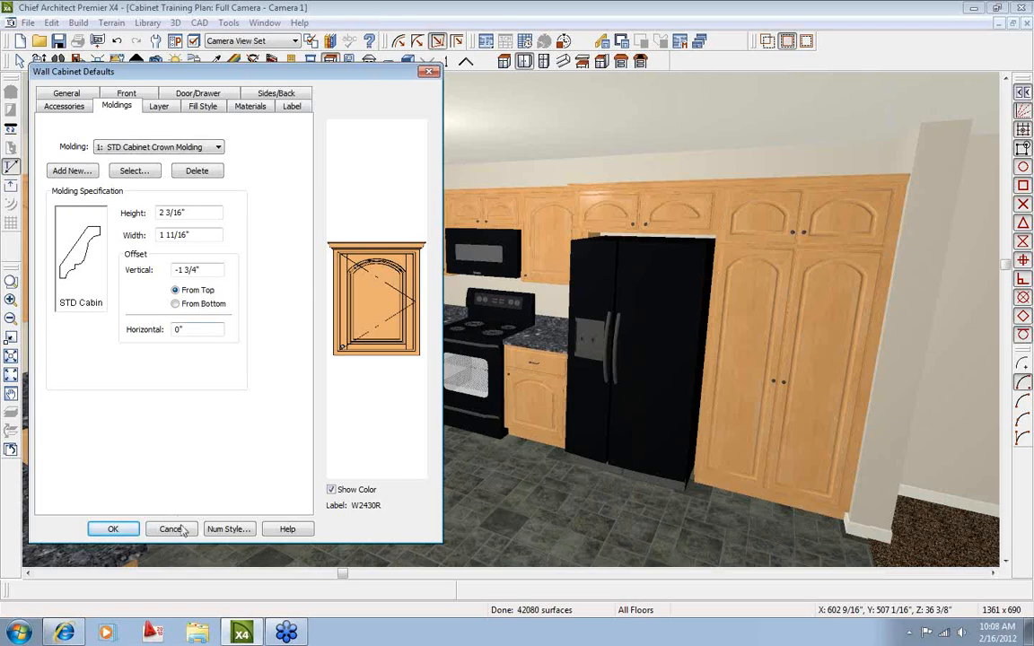
pyautogui.click(113, 528)
# Select all the kitchen's wall cabinets together in the floor plan and delete their STD Cabinet Crown Molding.
pyautogui.click(39, 61)
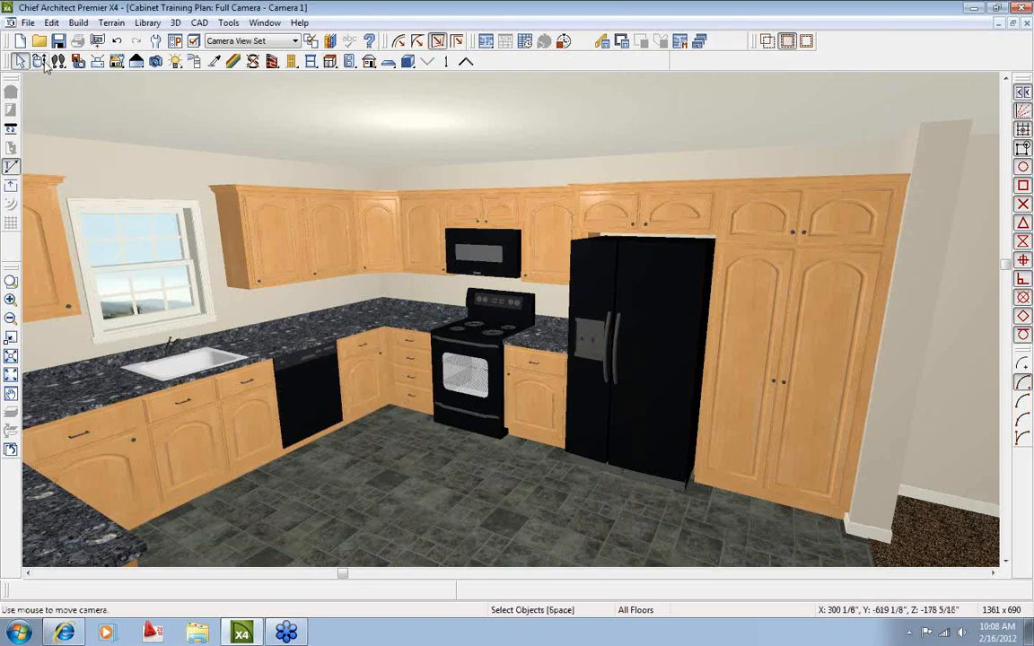
pyautogui.moveTo(389, 237); pyautogui.dragTo(291, 238)
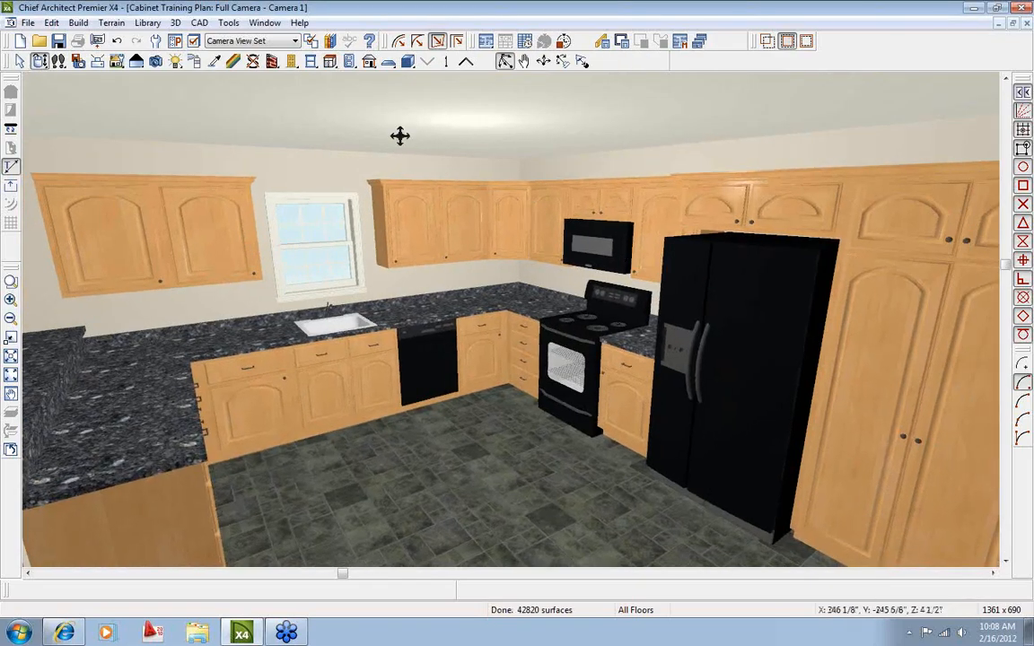
pyautogui.click(11, 449)
pyautogui.moveTo(390, 350); pyautogui.dragTo(302, 358, button='middle')
pyautogui.scroll(2, 493, 352)
pyautogui.moveTo(511, 341); pyautogui.dragTo(463, 399, button='middle')
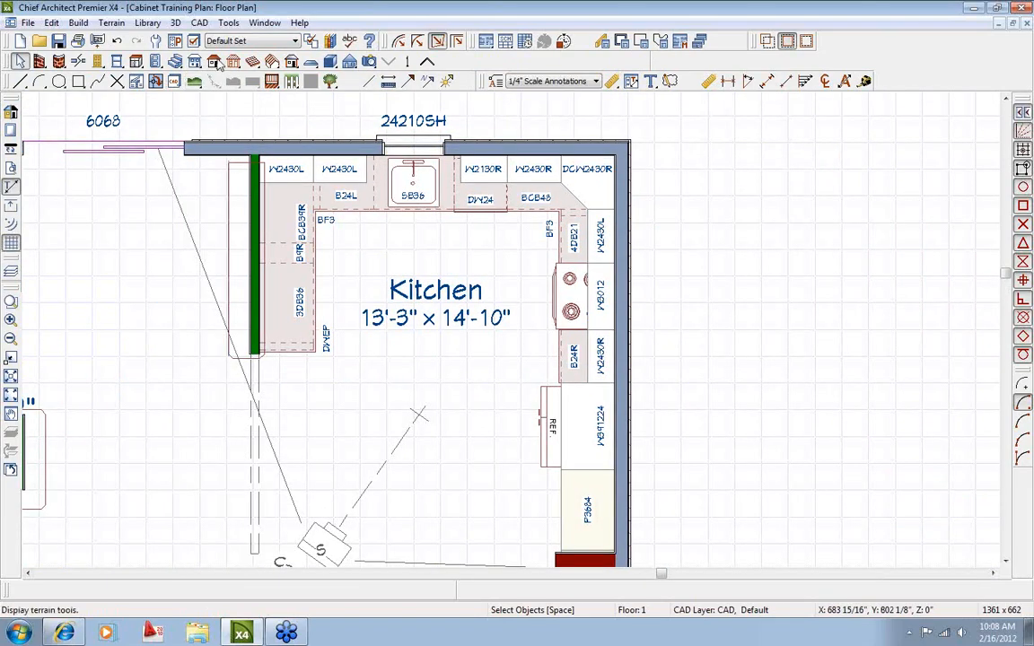
pyautogui.click(136, 61)
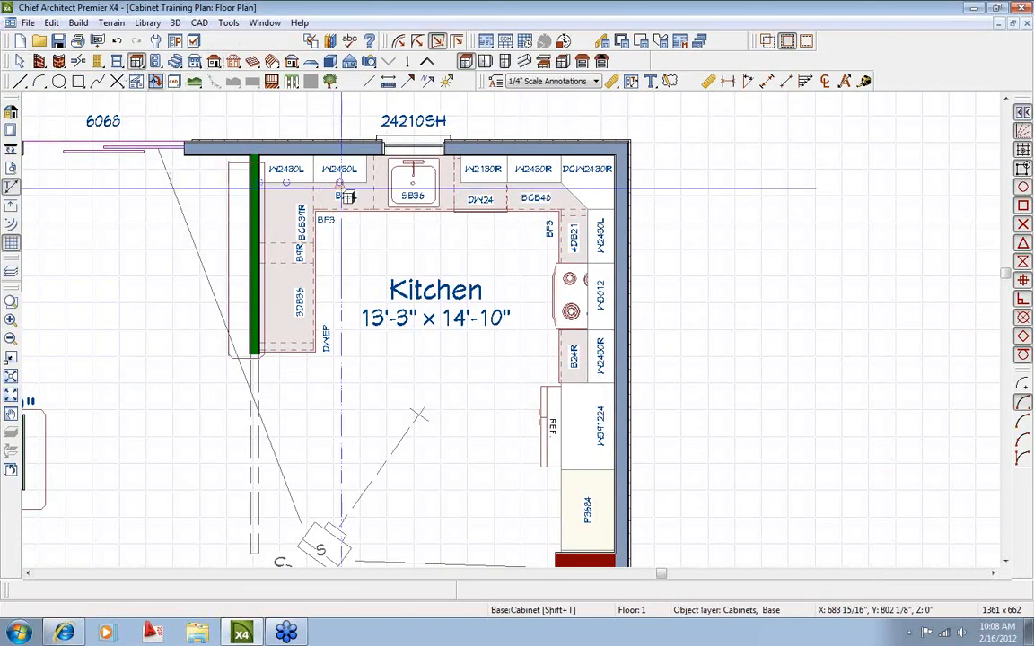
pyautogui.click(155, 81)
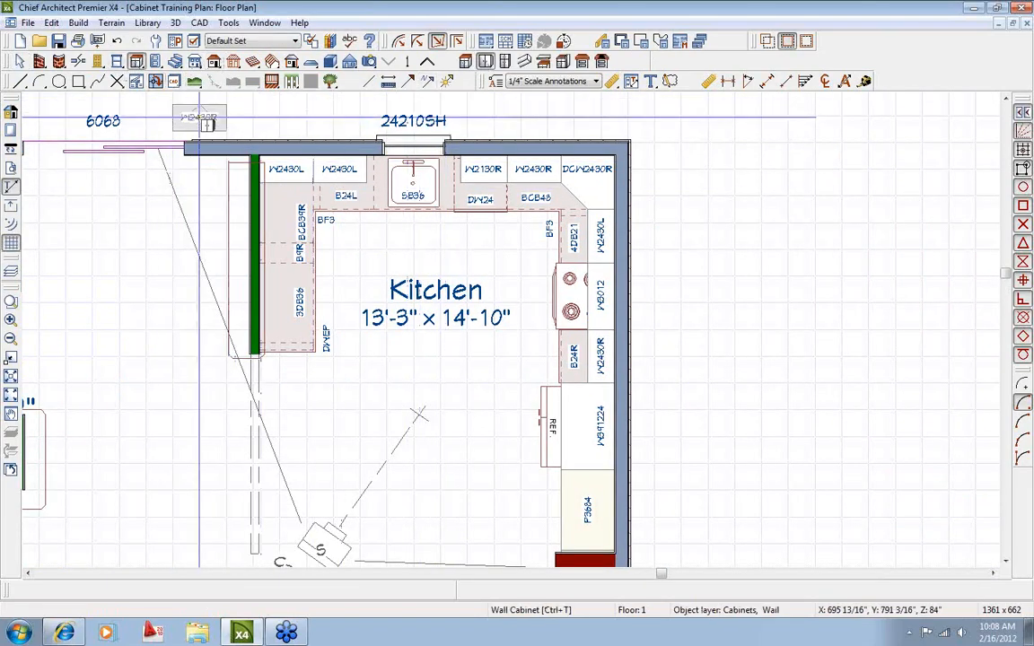
pyautogui.moveTo(199, 117); pyautogui.dragTo(618, 487)
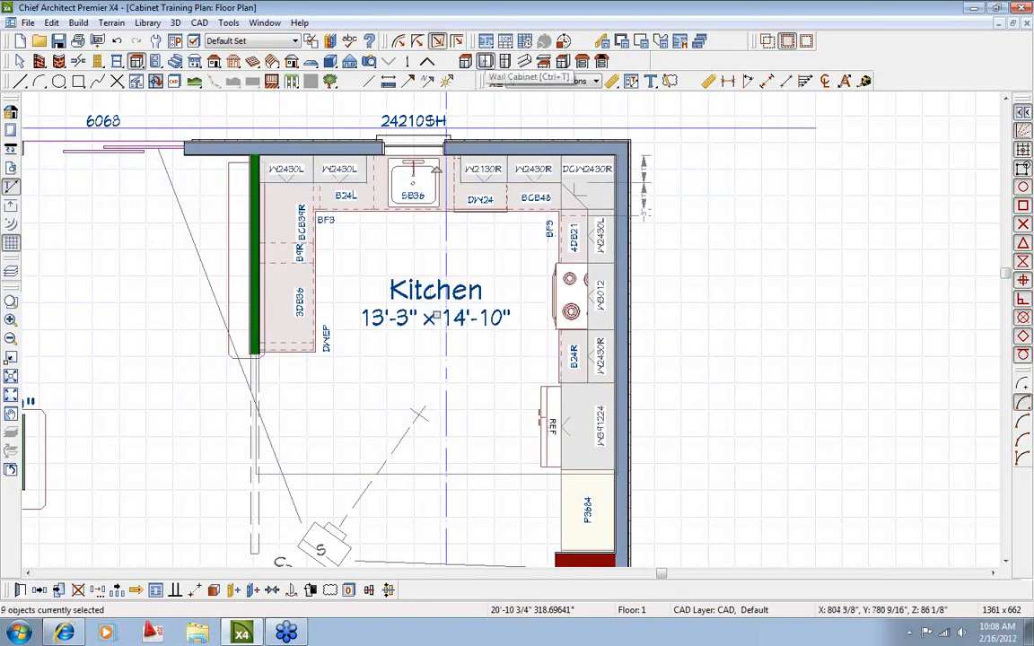
pyautogui.click(20, 590)
pyautogui.click(116, 114)
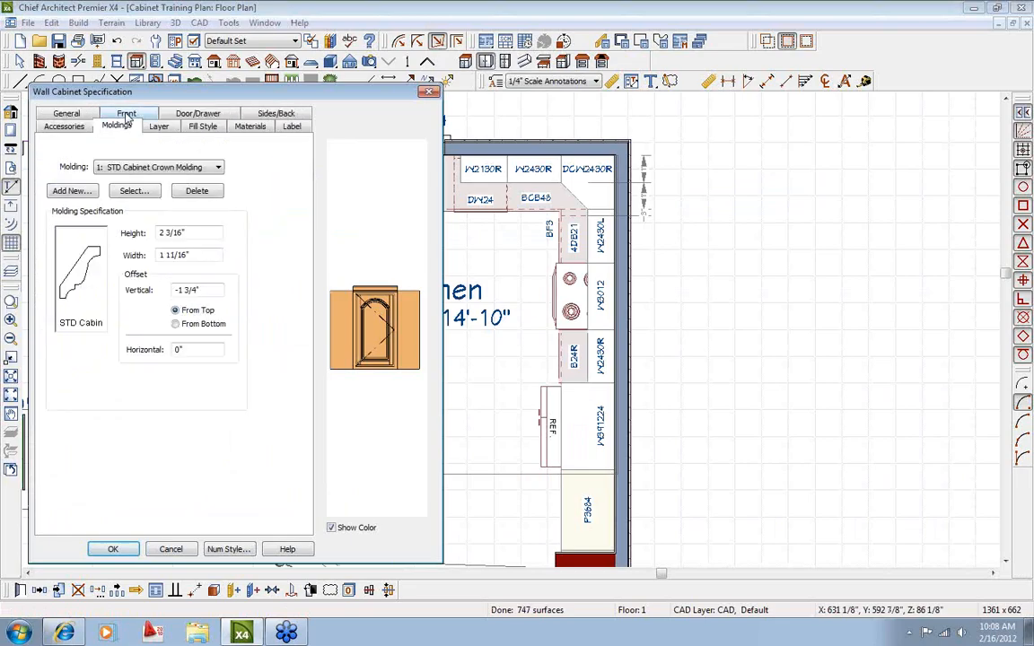
pyautogui.click(194, 190)
pyautogui.click(113, 548)
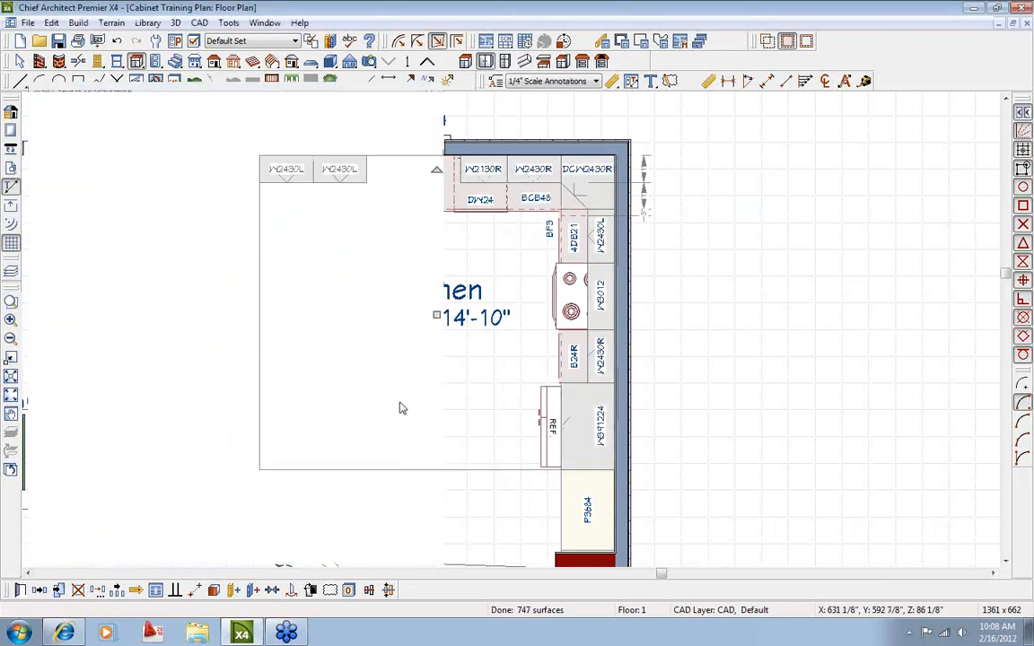
# Check the general specification of the wall cabinet beside the microwave in the camera view and leave it without changes.
pyautogui.moveTo(418, 414); pyautogui.dragTo(417, 438)
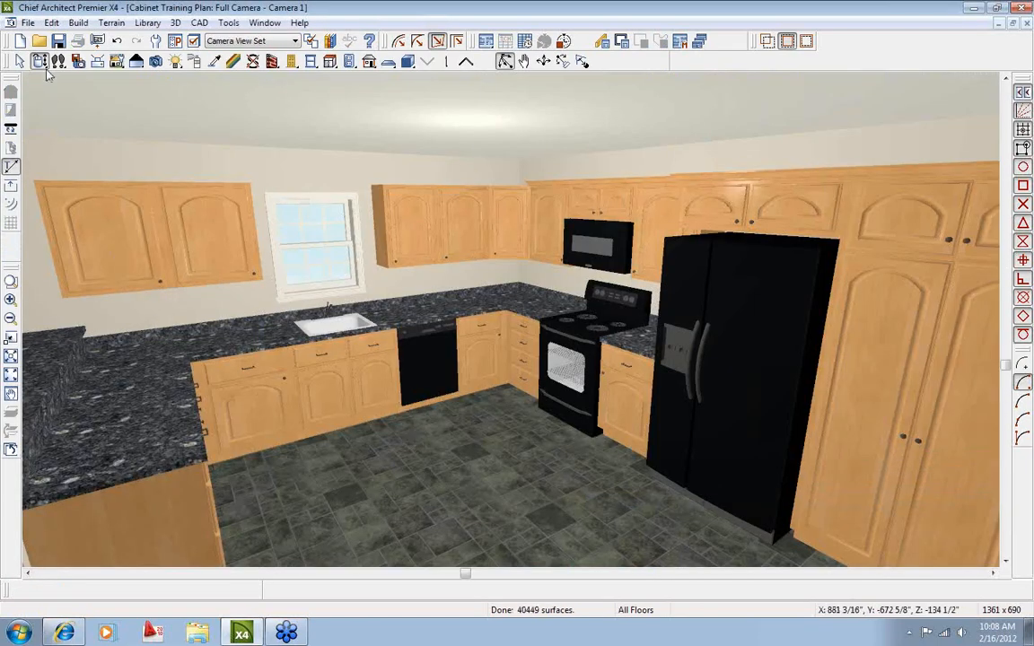
pyautogui.moveTo(347, 205); pyautogui.dragTo(484, 203)
pyautogui.press('space')
pyautogui.doubleClick(198, 237)
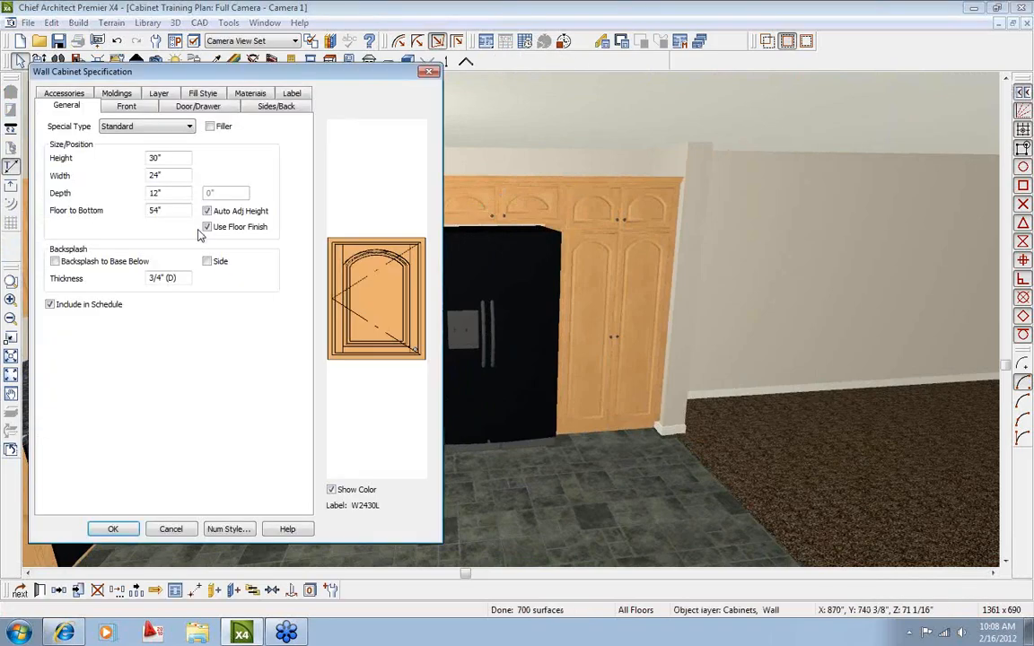
pyautogui.click(169, 528)
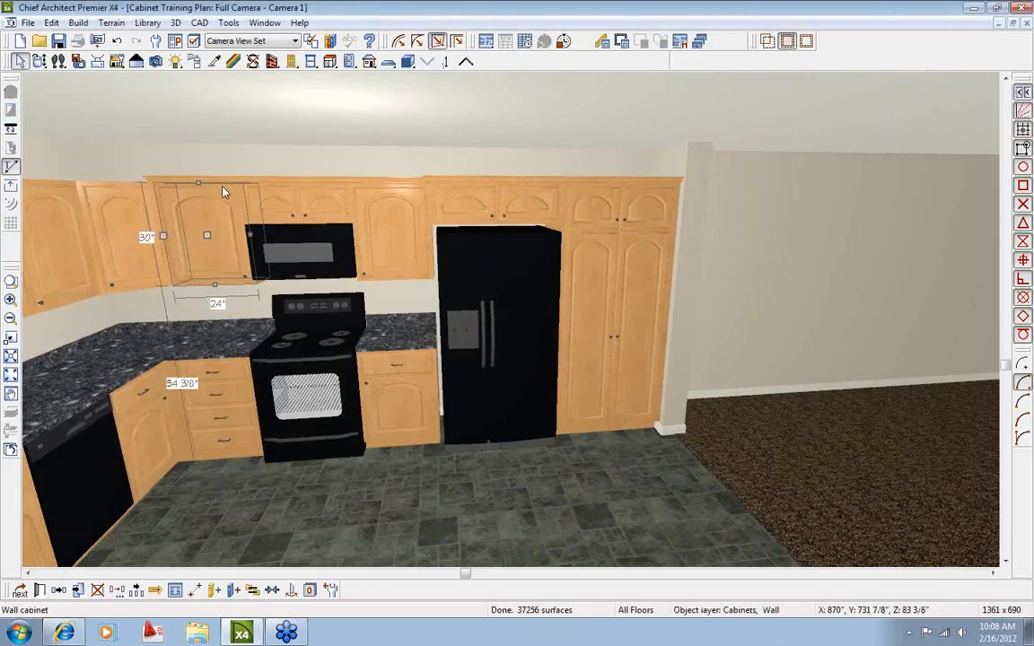
# Delete the STD Cabinet Crown Molding from the full-height pantry cabinet.
pyautogui.doubleClick(605, 208)
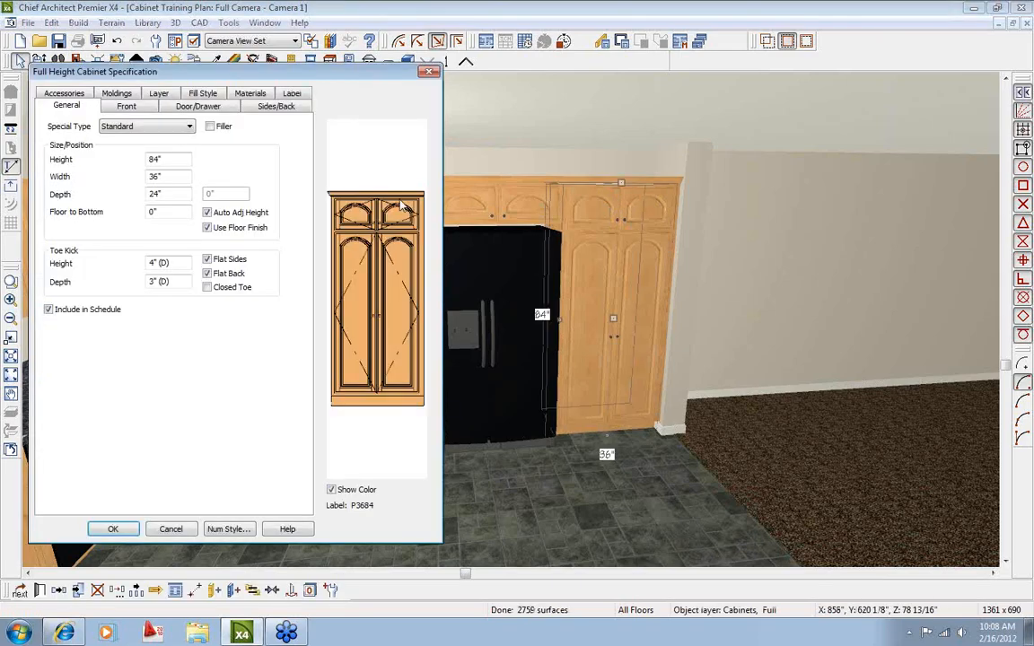
pyautogui.click(117, 93)
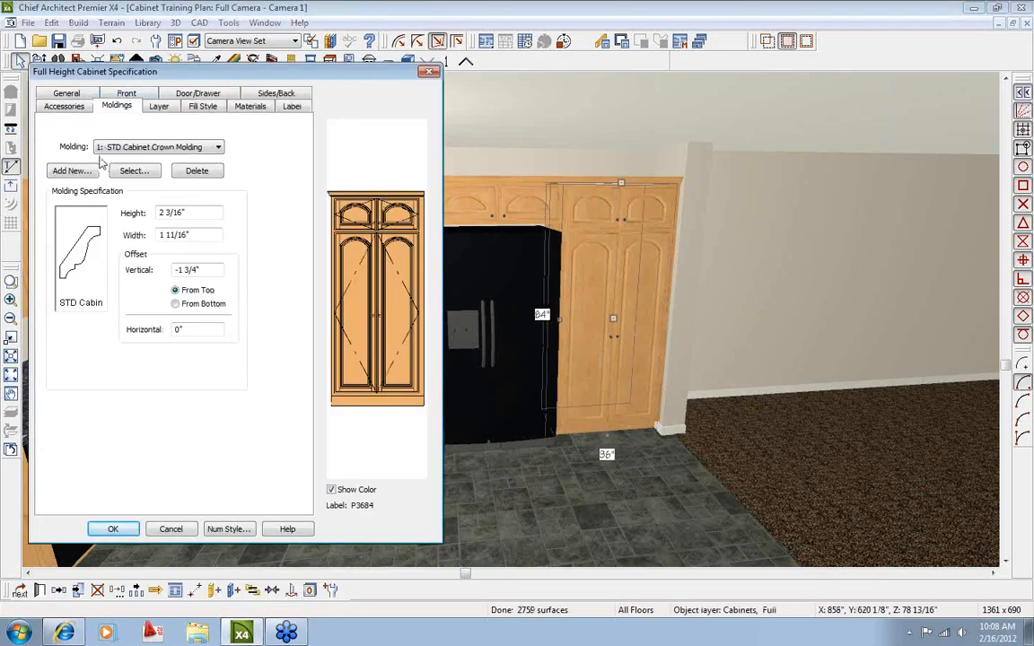
pyautogui.click(198, 170)
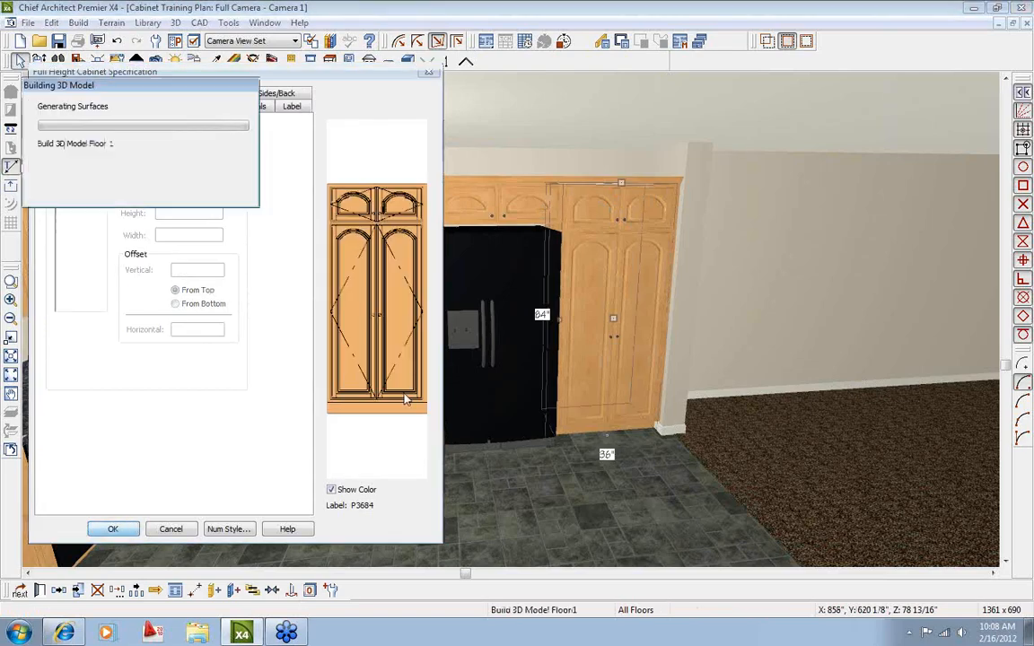
pyautogui.press('Return')
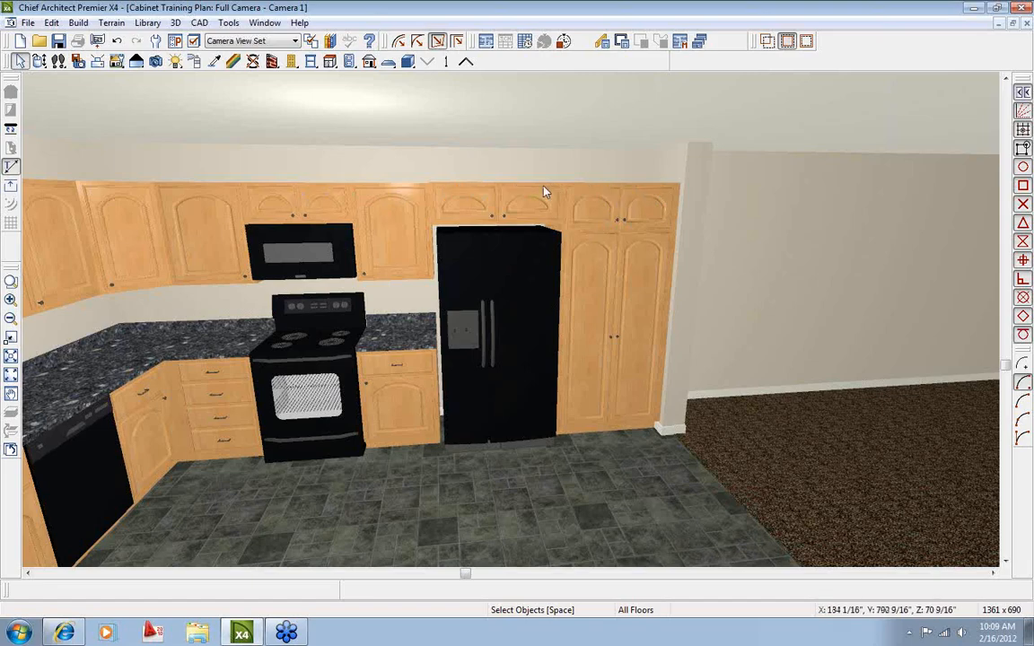
# Examine the tops of the wall and pantry cabinets around the kitchen from several camera angles.
pyautogui.click(39, 60)
pyautogui.moveTo(477, 219); pyautogui.dragTo(277, 224)
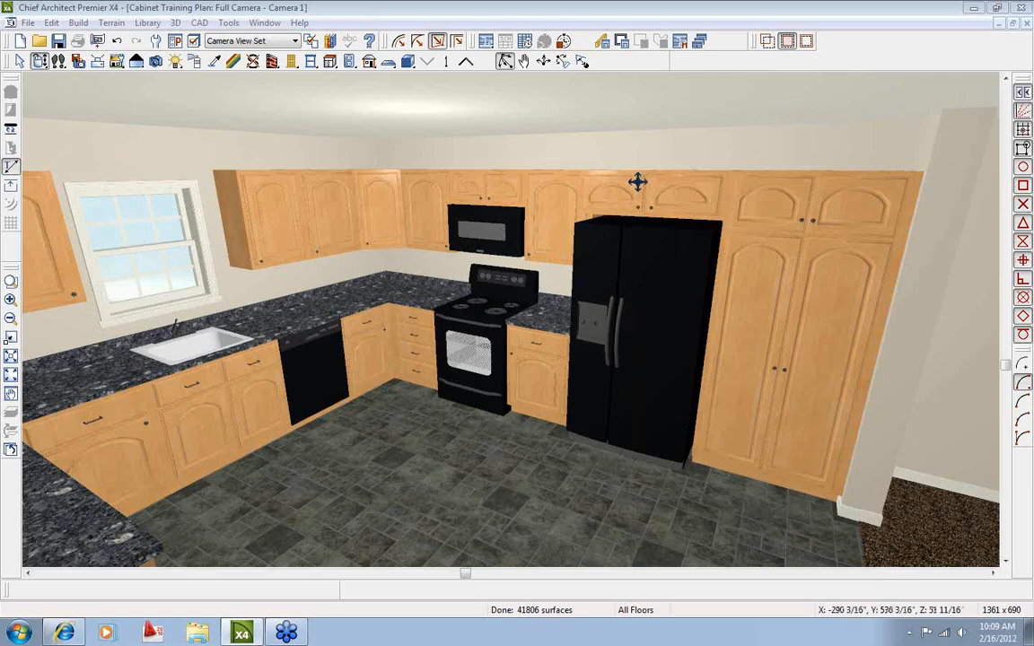
pyautogui.moveTo(623, 235); pyautogui.dragTo(584, 238)
pyautogui.moveTo(437, 338); pyautogui.dragTo(393, 335)
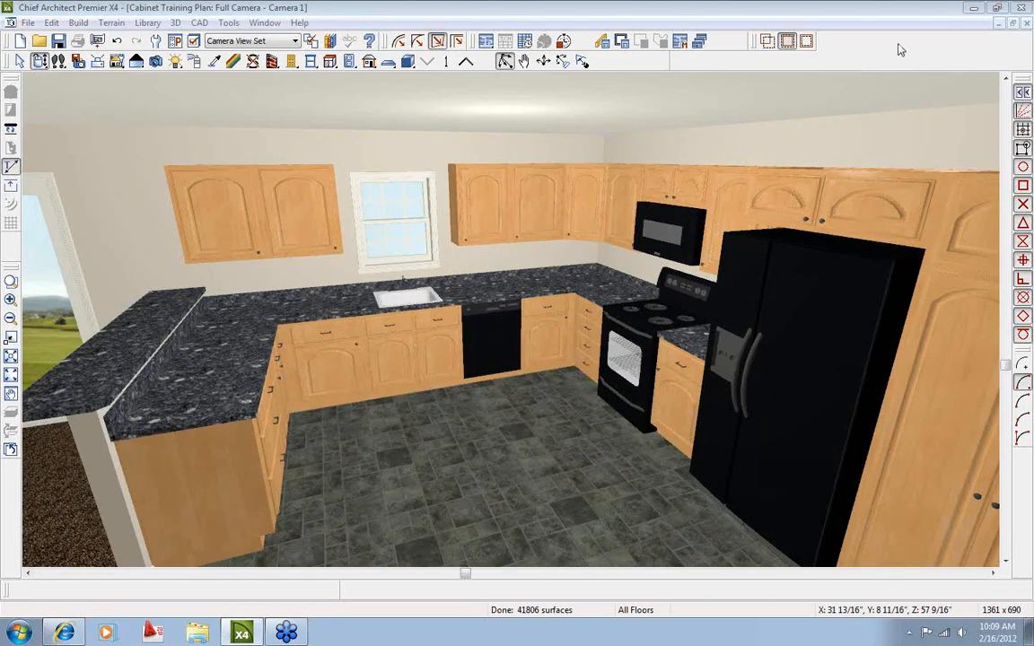
# Close the camera view and stretch the peninsula's custom countertop in the floor plan up to the exterior wall.
pyautogui.click(1026, 23)
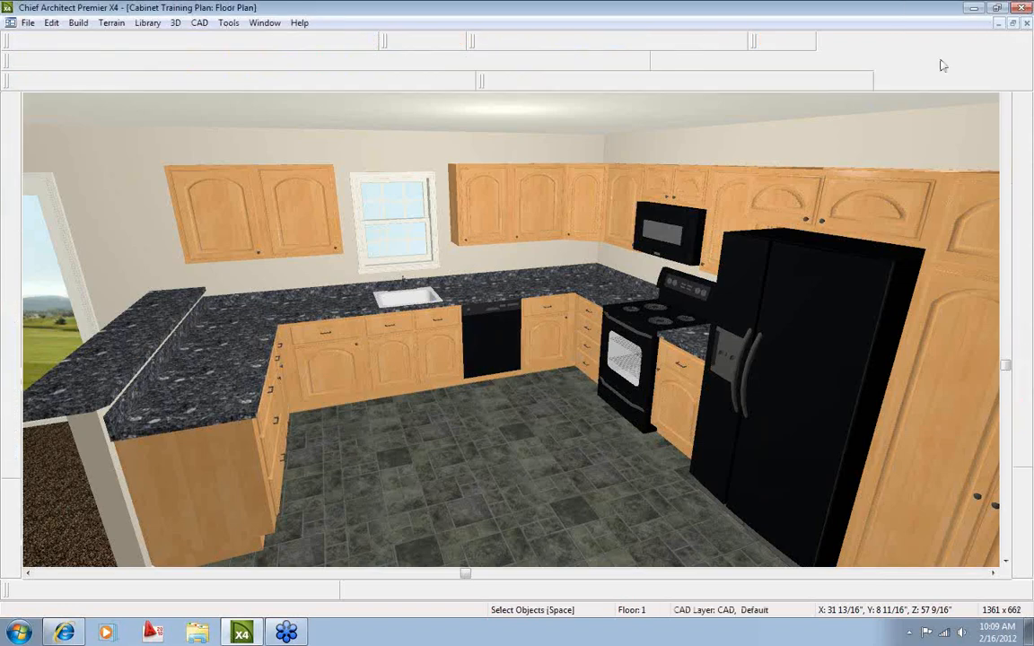
pyautogui.moveTo(418, 391); pyautogui.dragTo(528, 345, button='middle')
pyautogui.scroll(1, 466, 275)
pyautogui.scroll(-3, 357, 303)
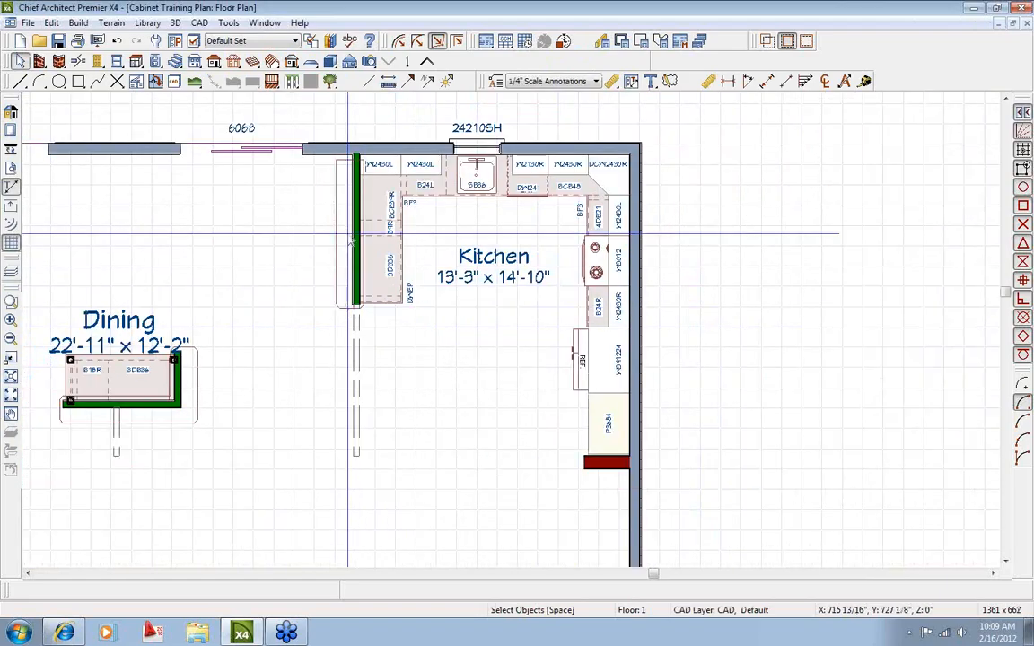
pyautogui.scroll(5, 337, 183)
pyautogui.click(336, 183)
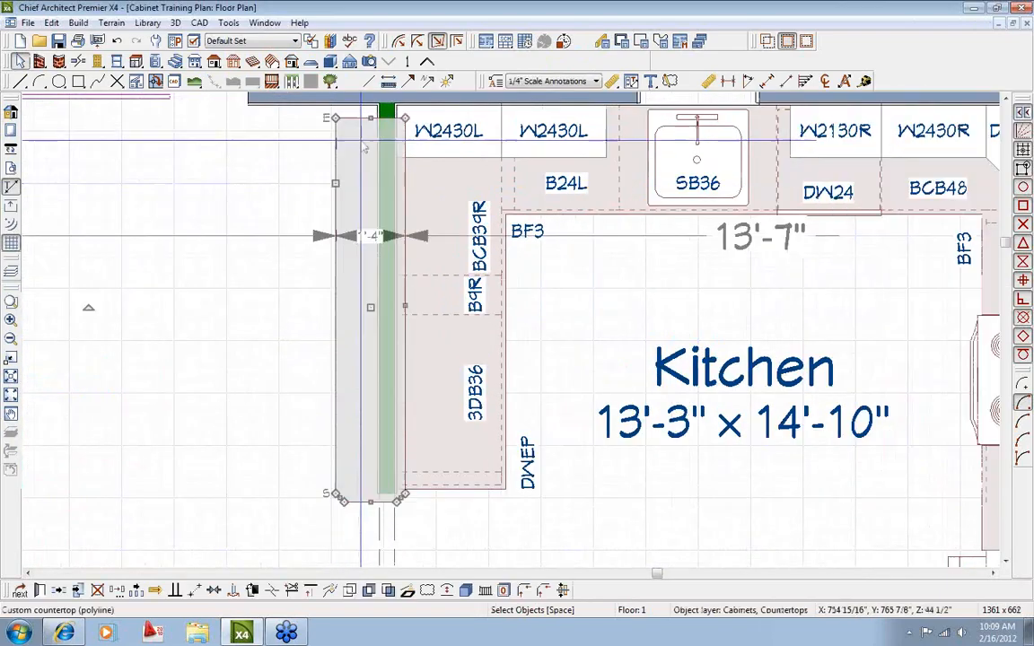
pyautogui.moveTo(370, 117); pyautogui.dragTo(371, 103)
pyautogui.press('Escape')
pyautogui.scroll(-3, 435, 288)
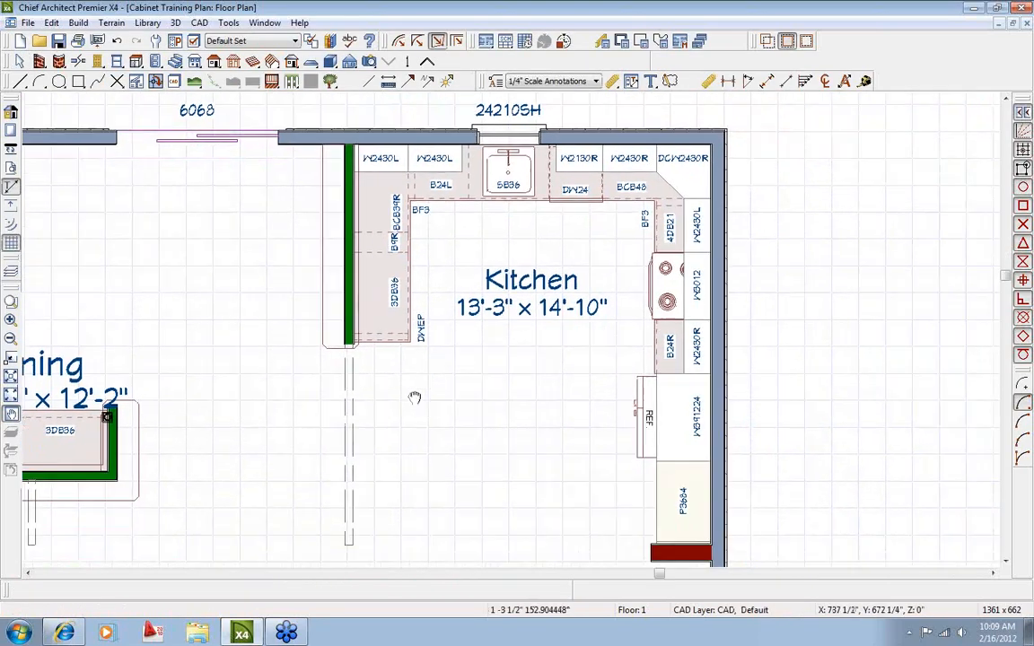
pyautogui.scroll(-2, 415, 394)
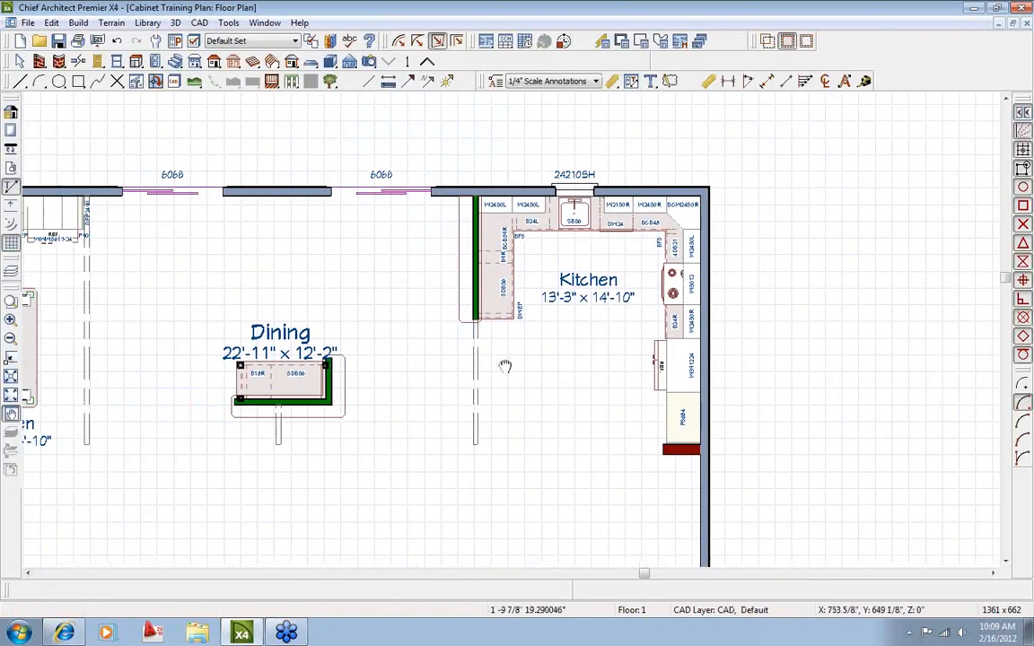
# Start a new plan and move the lower exterior wall so the building is 31'-4" deep.
pyautogui.click(20, 40)
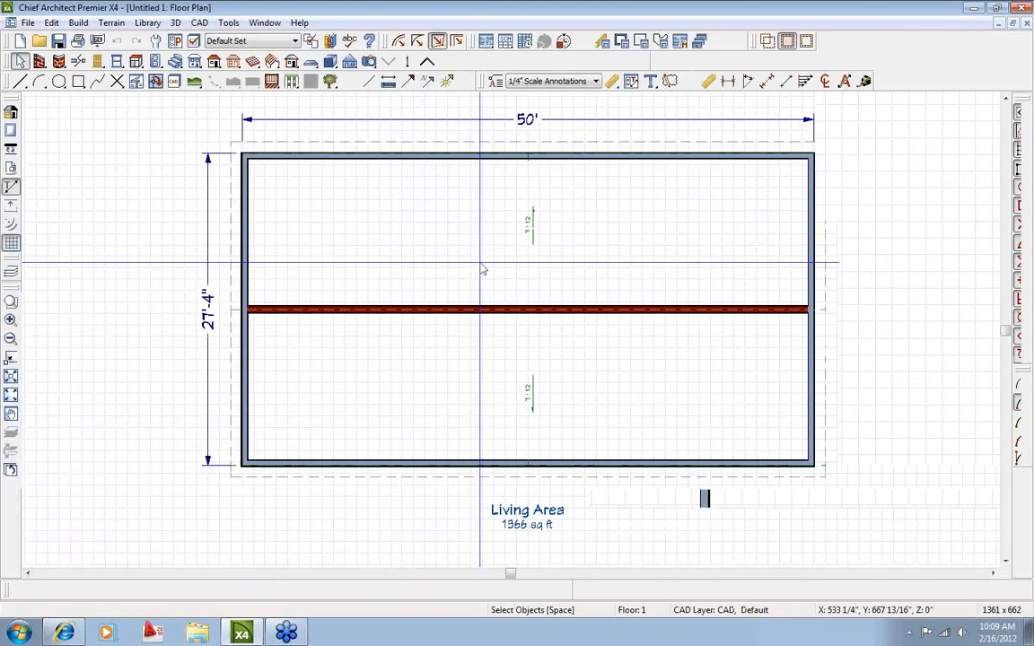
pyautogui.moveTo(698, 237); pyautogui.dragTo(551, 277, button='middle')
pyautogui.moveTo(395, 322); pyautogui.dragTo(443, 285, button='middle')
pyautogui.click(384, 459)
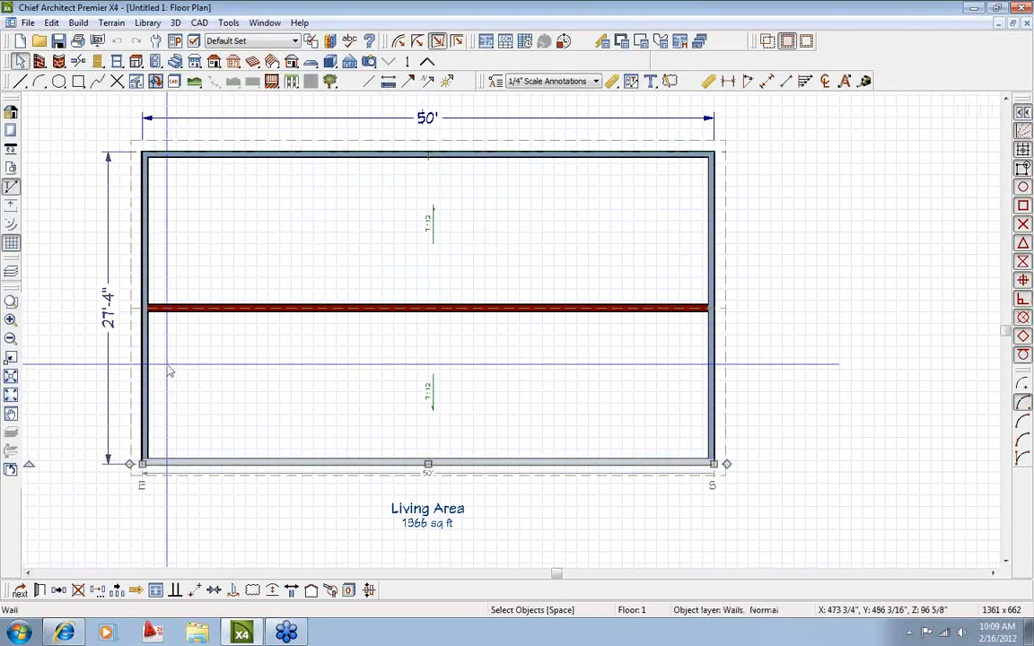
pyautogui.click(105, 320)
pyautogui.write('3')
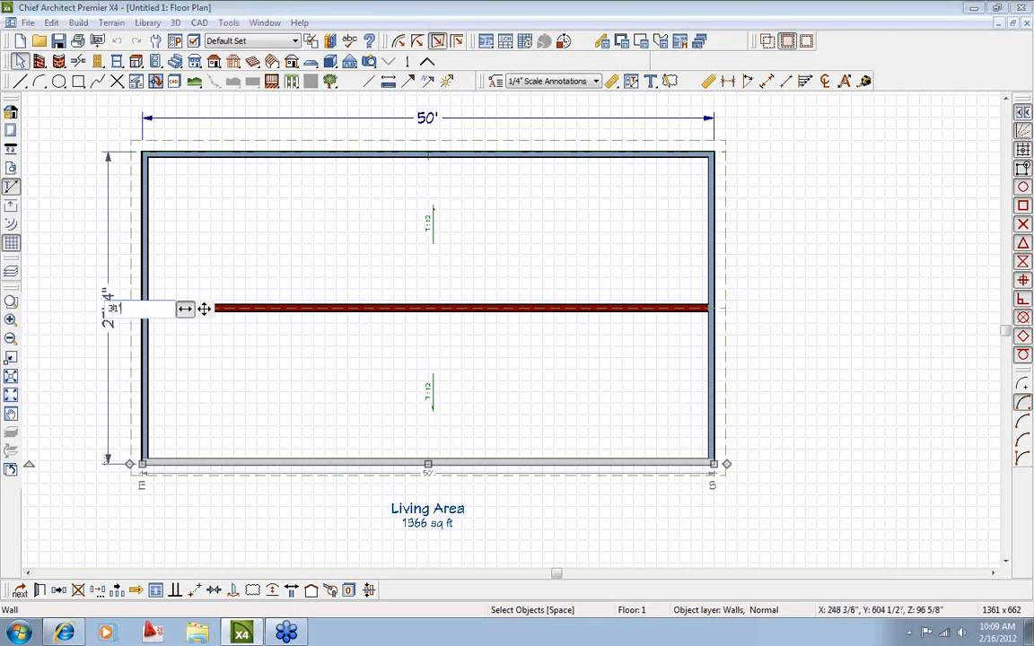
pyautogui.press('Return')
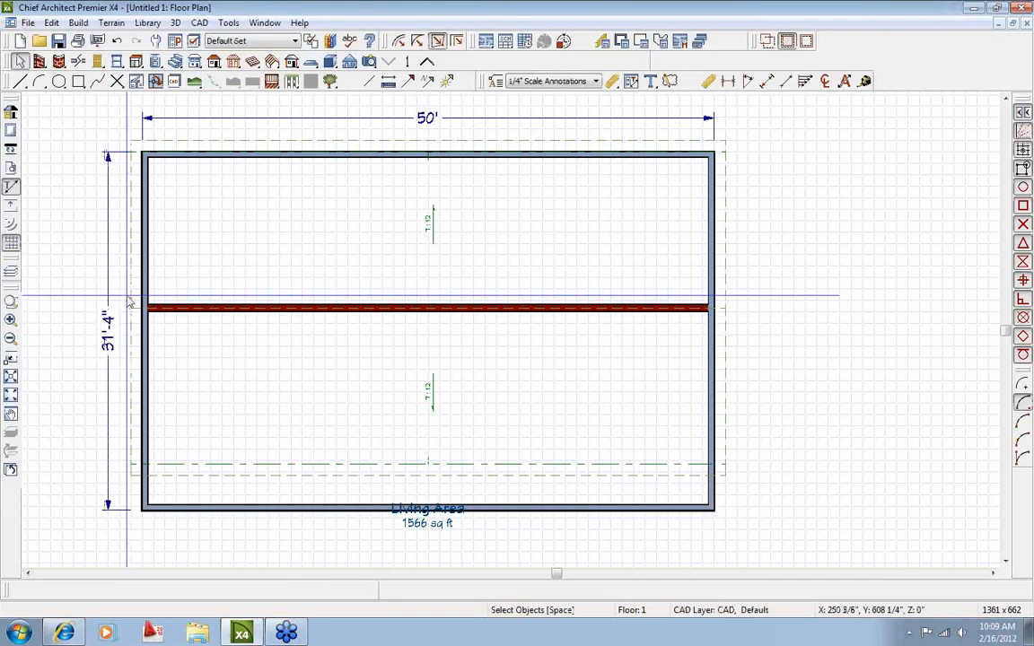
# Center the long interior wall along the building's left exterior wall.
pyautogui.scroll(2, 160, 316)
pyautogui.scroll(2, 160, 316)
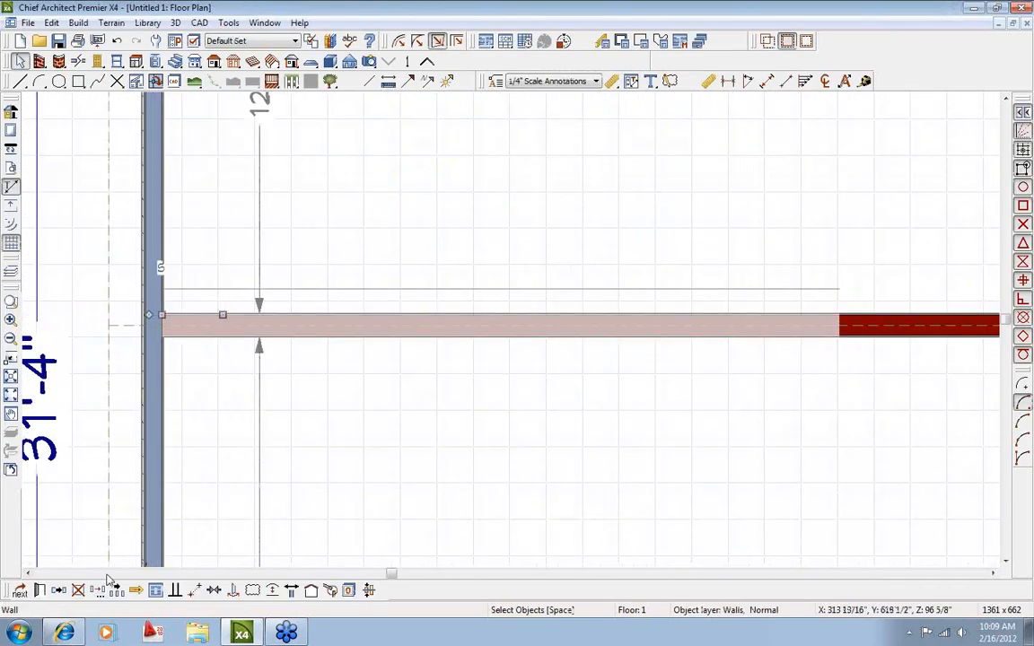
pyautogui.click(218, 595)
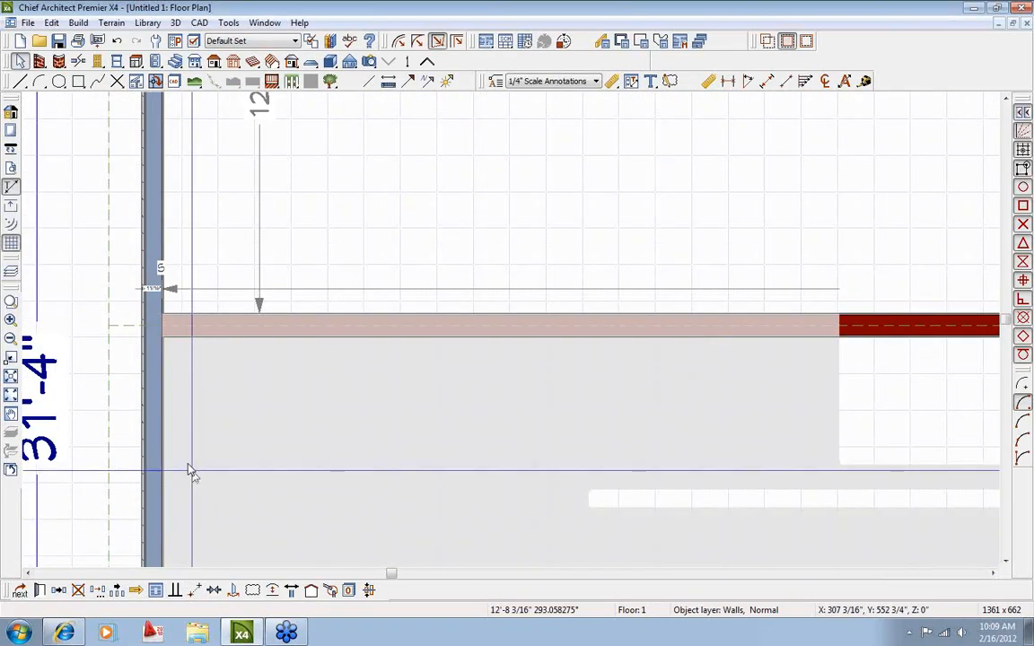
pyautogui.click(134, 424)
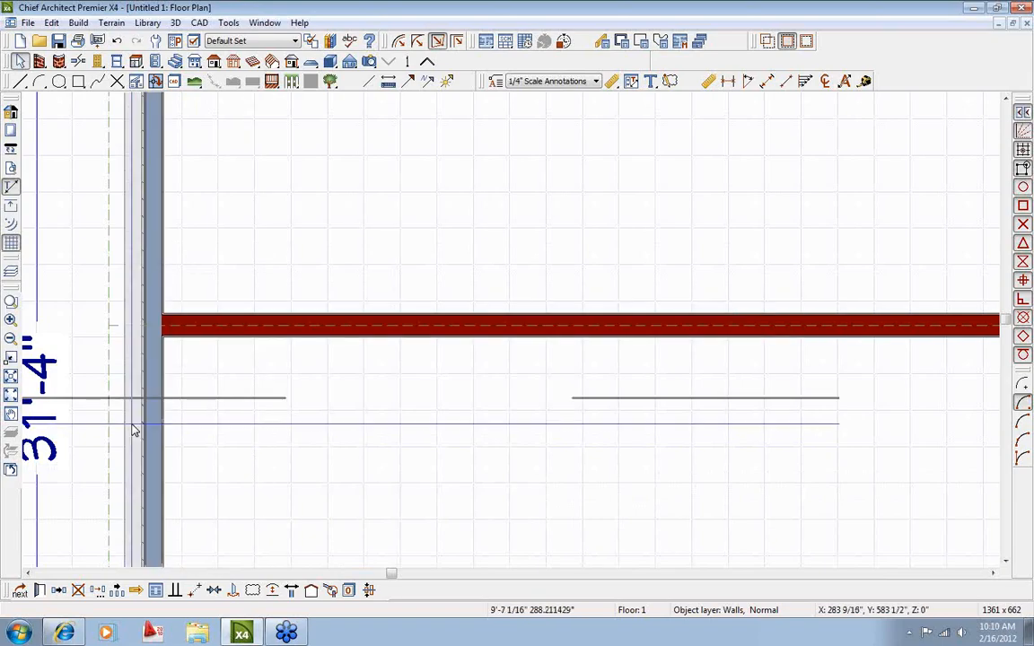
pyautogui.click(255, 422)
pyautogui.scroll(-1, 256, 423)
pyautogui.scroll(-4, 255, 429)
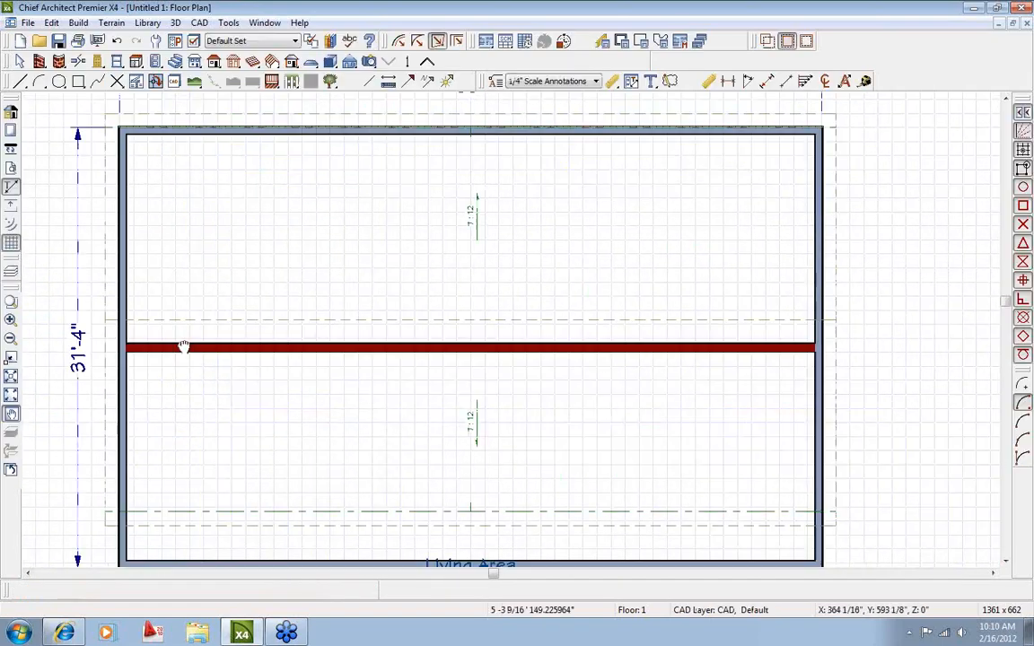
# Run Build Roof for the deepened plan and accept its settings.
pyautogui.doubleClick(215, 62)
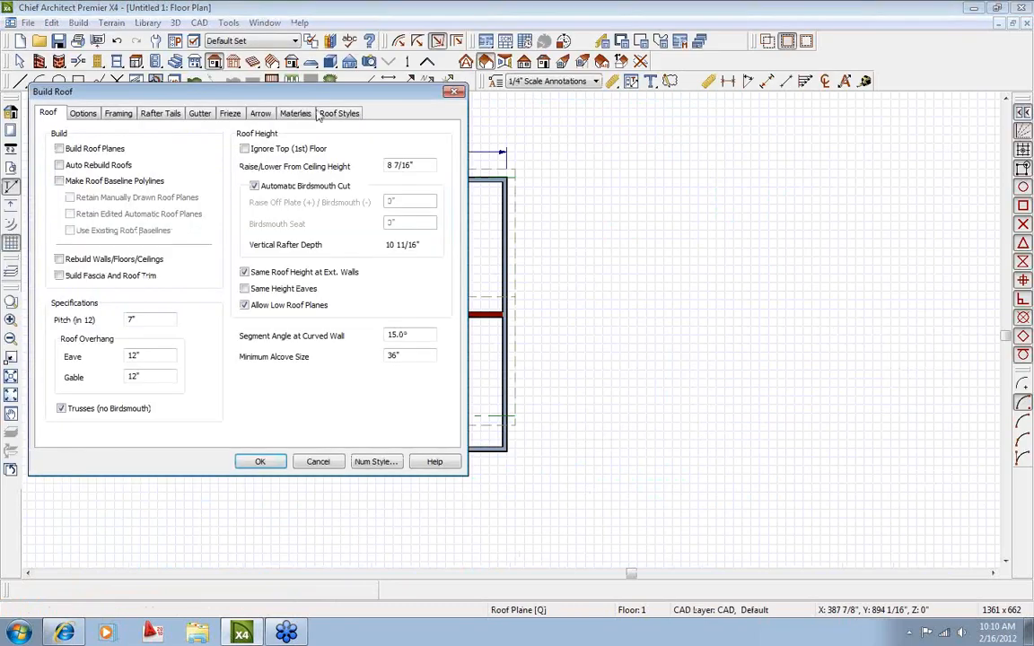
pyautogui.click(261, 461)
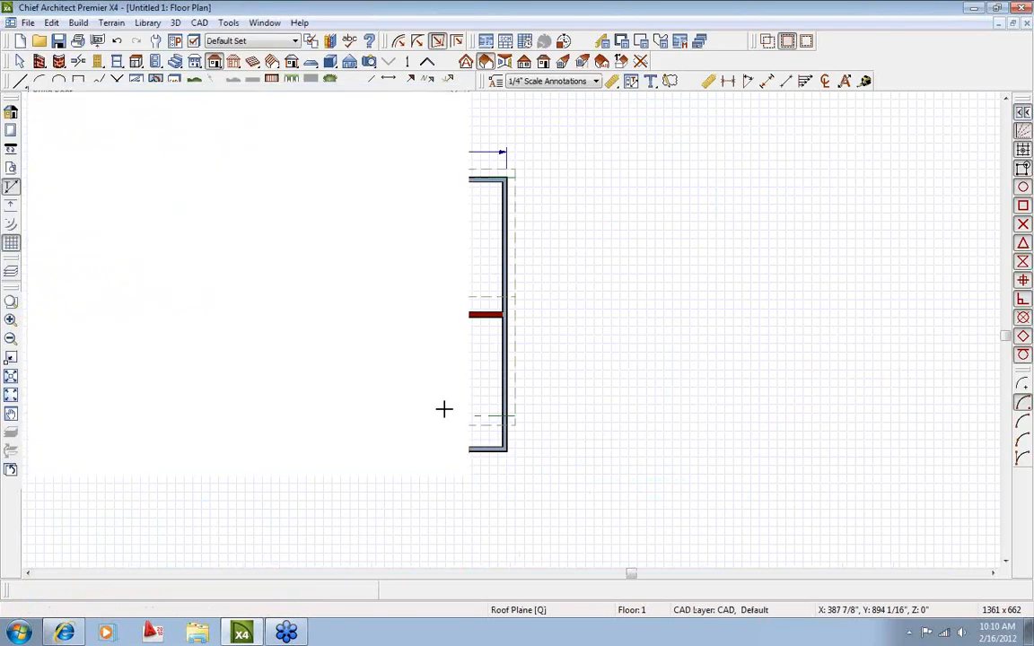
pyautogui.press('space')
# Place a 24" base cabinet in the plan's upper-right interior corner and widen it to 48".
pyautogui.scroll(5, 529, 251)
pyautogui.moveTo(542, 243); pyautogui.dragTo(506, 326, button='middle')
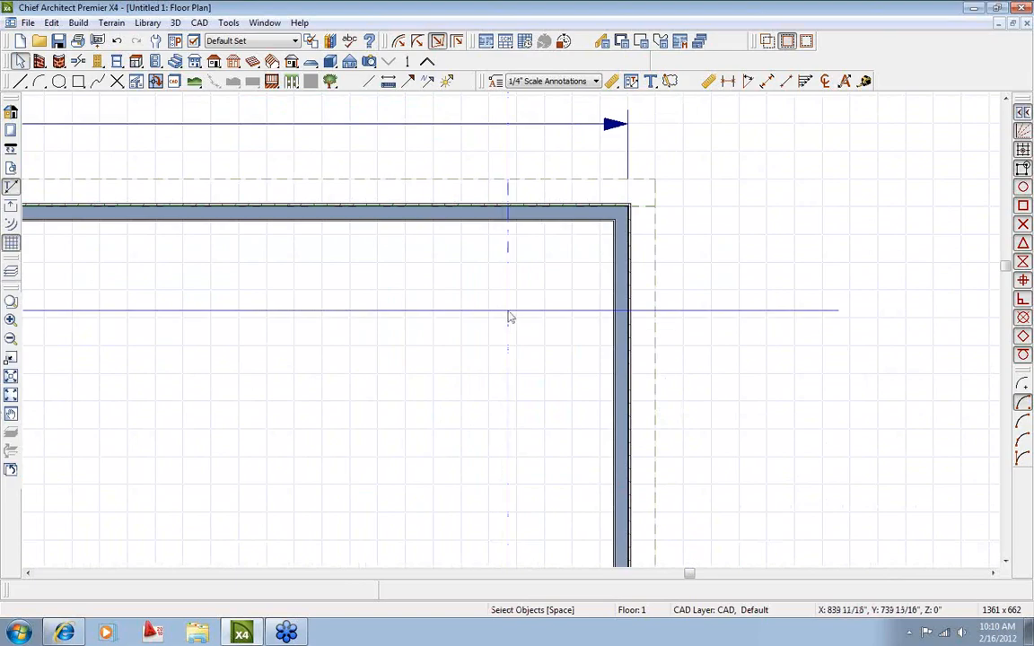
pyautogui.scroll(-2, 533, 283)
pyautogui.scroll(3, 535, 282)
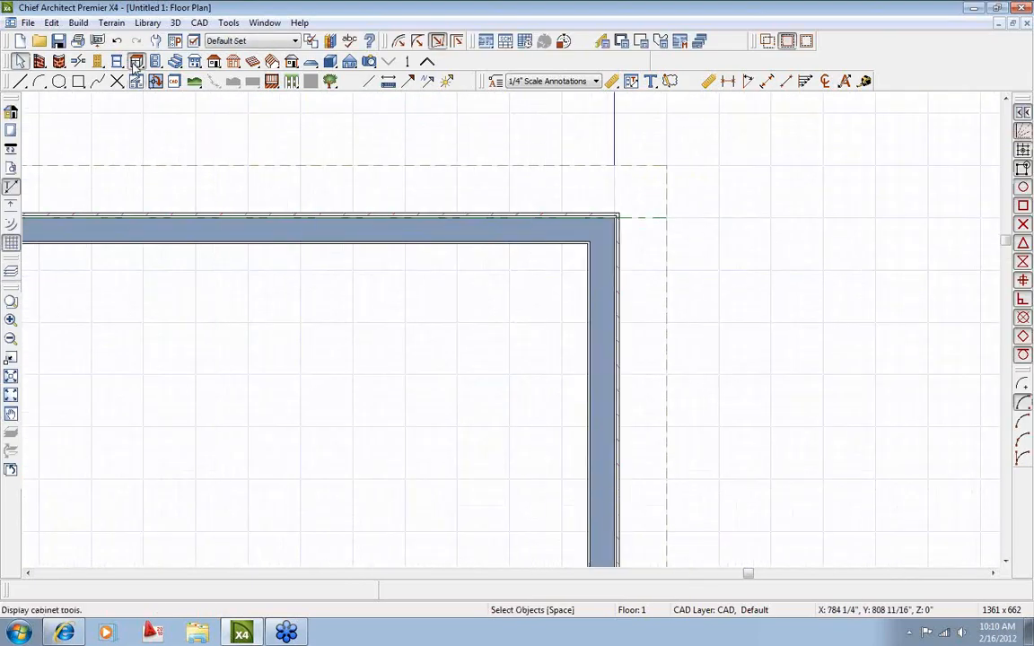
pyautogui.click(136, 63)
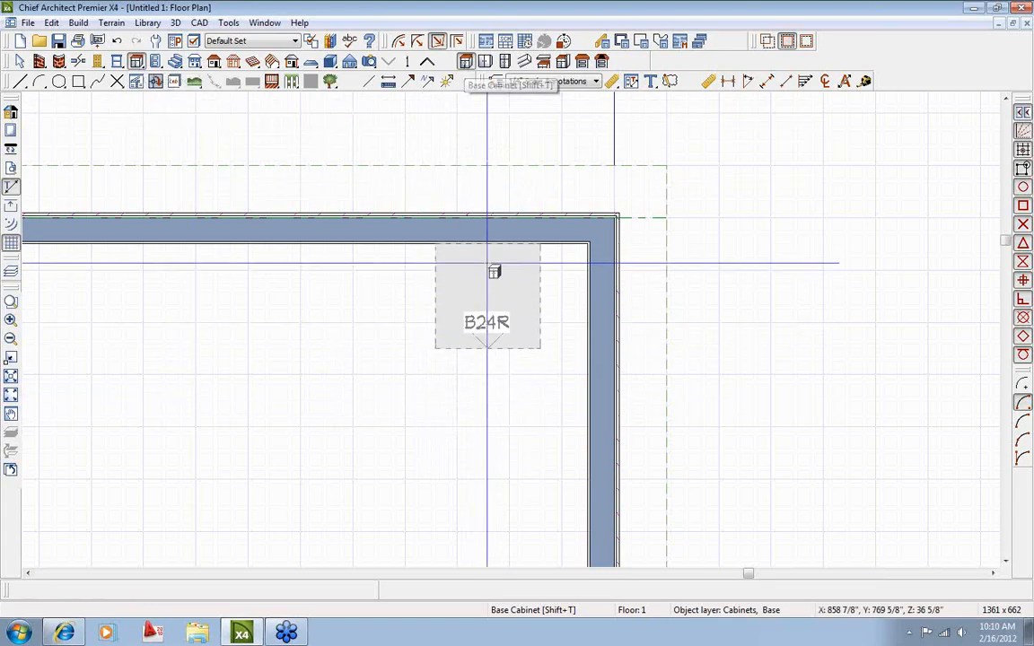
pyautogui.click(503, 316)
pyautogui.scroll(2, 499, 317)
pyautogui.moveTo(482, 293); pyautogui.dragTo(576, 288)
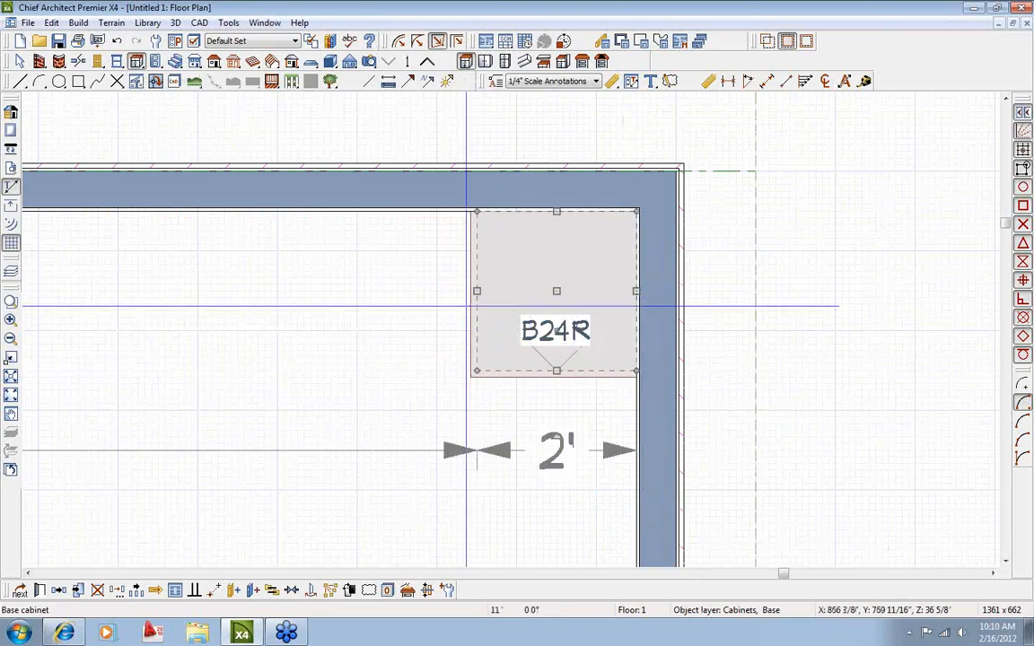
pyautogui.moveTo(477, 291); pyautogui.dragTo(318, 296)
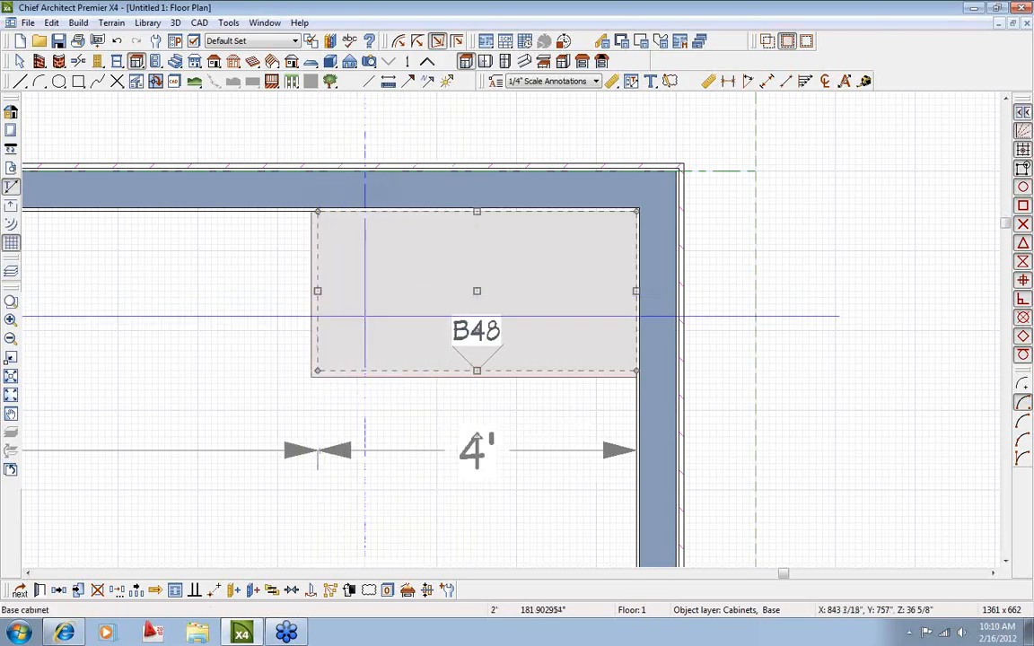
# Move the B48 label toward the left side of the corner base cabinet.
pyautogui.press('space')
pyautogui.scroll(-2, 443, 388)
pyautogui.moveTo(443, 427); pyautogui.dragTo(443, 334, button='middle')
pyautogui.scroll(2, 508, 208)
pyautogui.click(516, 216)
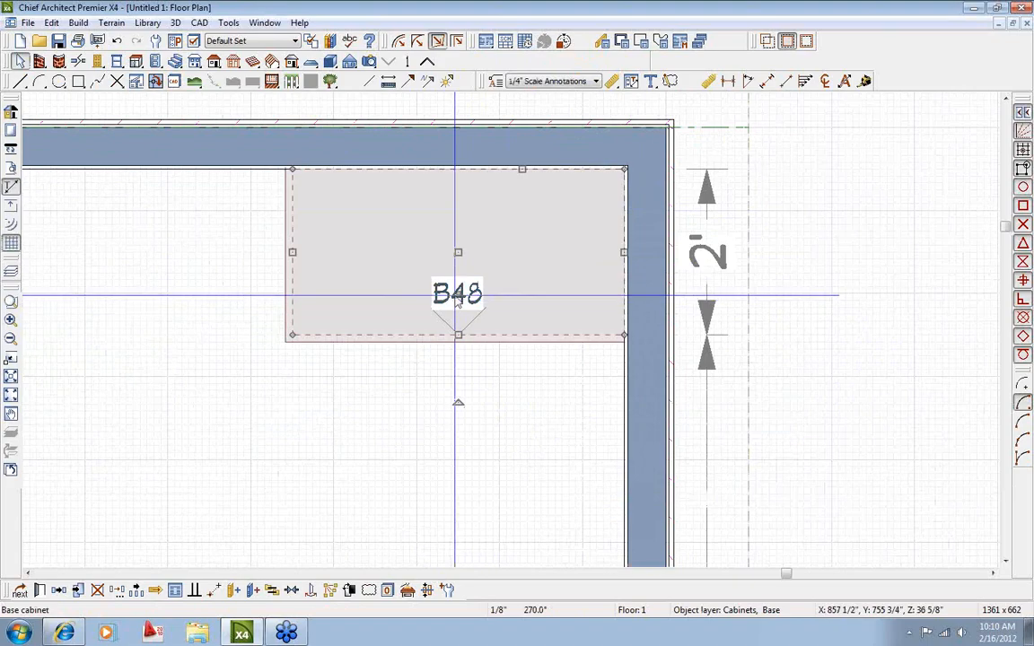
pyautogui.moveTo(457, 293); pyautogui.dragTo(352, 300)
pyautogui.click(443, 383)
pyautogui.scroll(-4, 443, 383)
pyautogui.moveTo(444, 383); pyautogui.dragTo(454, 354, button='middle')
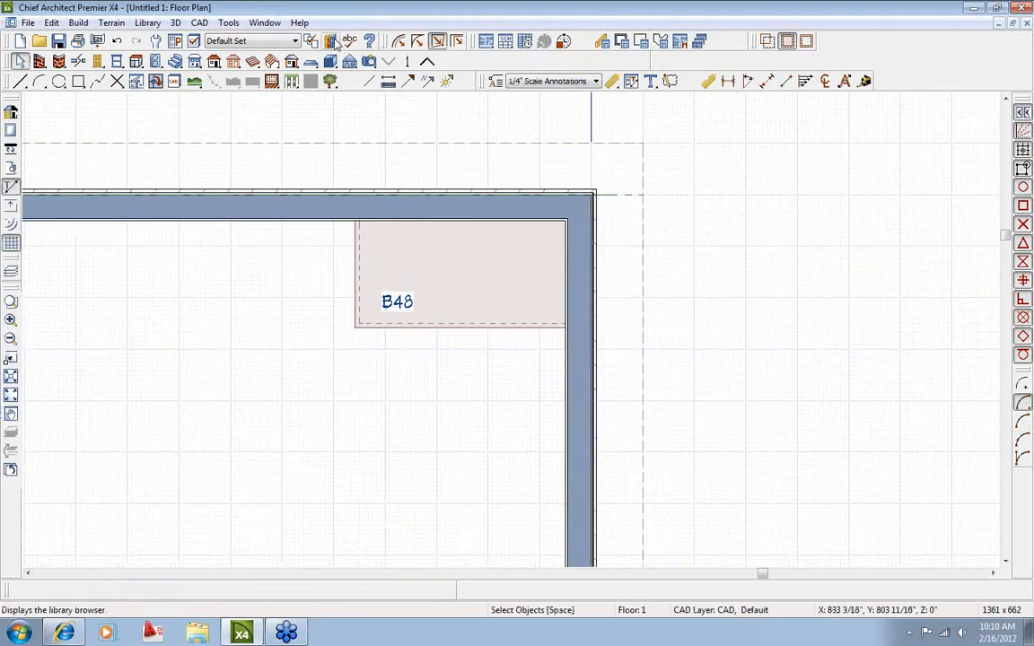
# Choose the BF3 filler from the Ritz-Craft kitchen base cabinets in the library and place it on the right exterior wall.
pyautogui.click(331, 41)
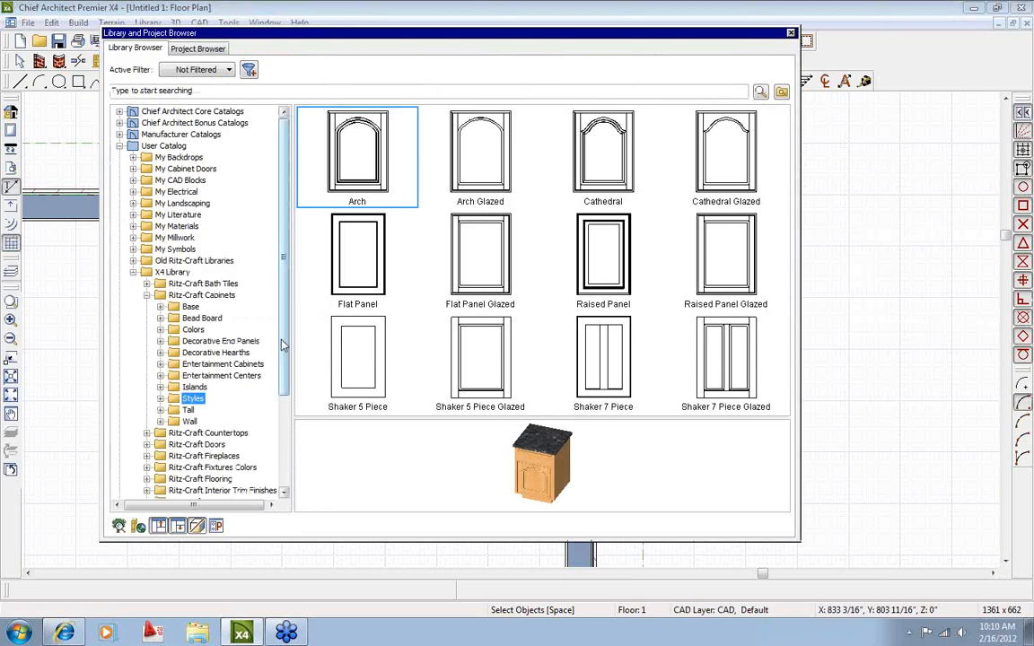
pyautogui.click(192, 308)
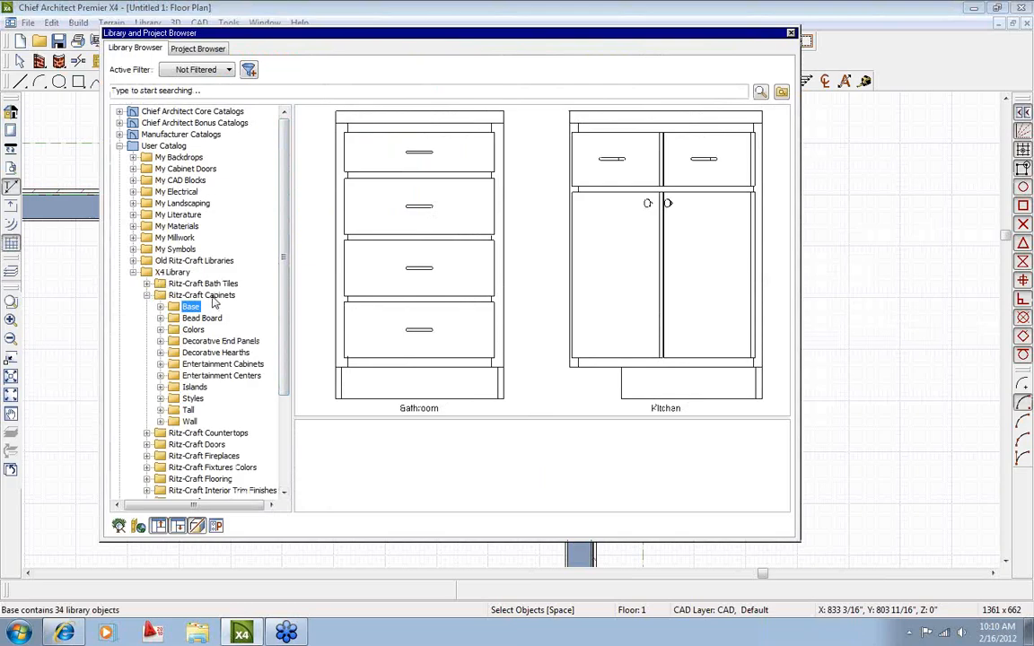
pyautogui.doubleClick(634, 311)
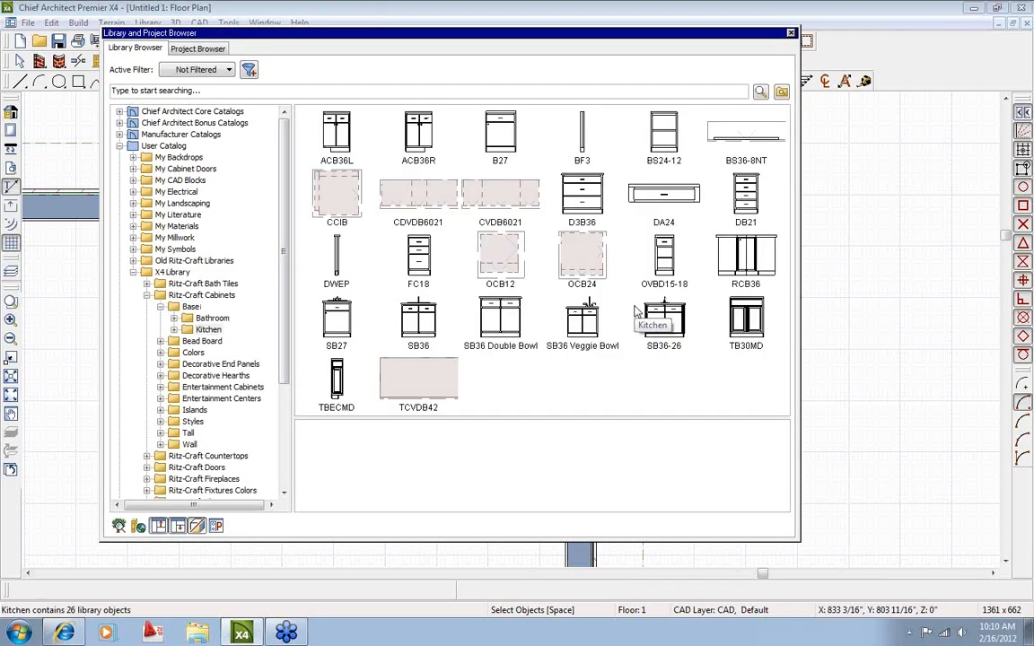
pyautogui.click(580, 147)
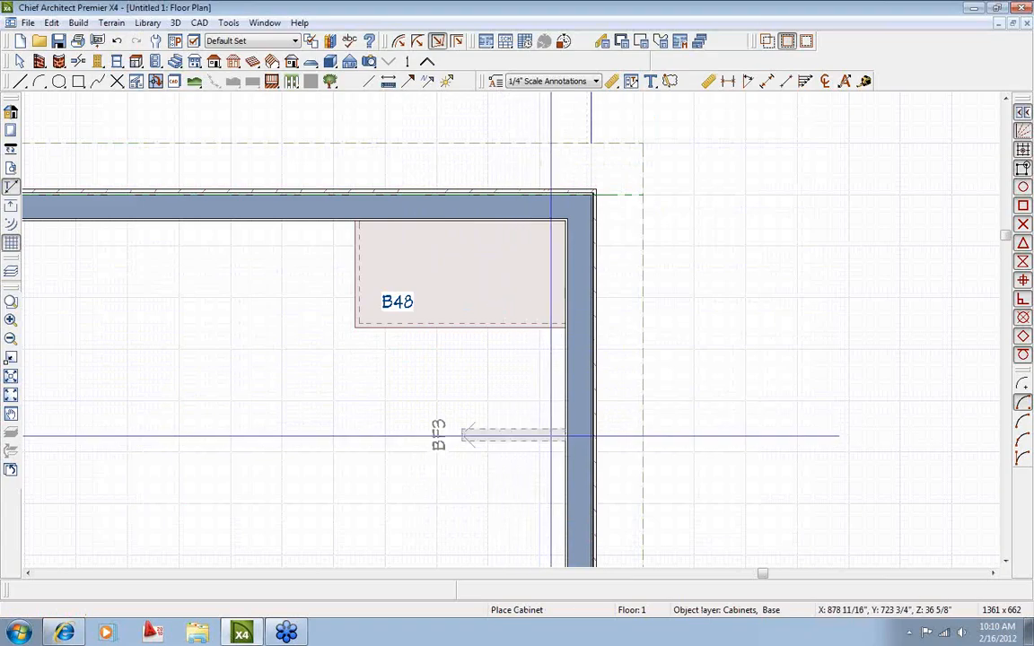
pyautogui.scroll(3, 551, 436)
pyautogui.click(507, 436)
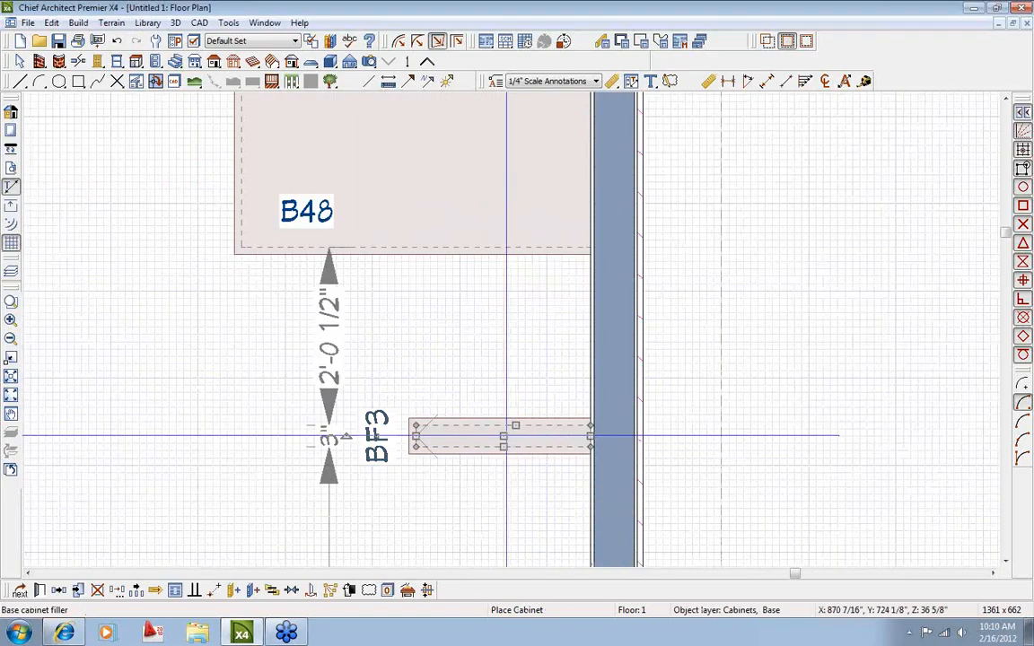
# Move the BF3 filler up against the front of the 48" base cabinet to form a blind corner.
pyautogui.moveTo(503, 436); pyautogui.dragTo(386, 307)
pyautogui.scroll(1, 371, 263)
pyautogui.scroll(-2, 376, 300)
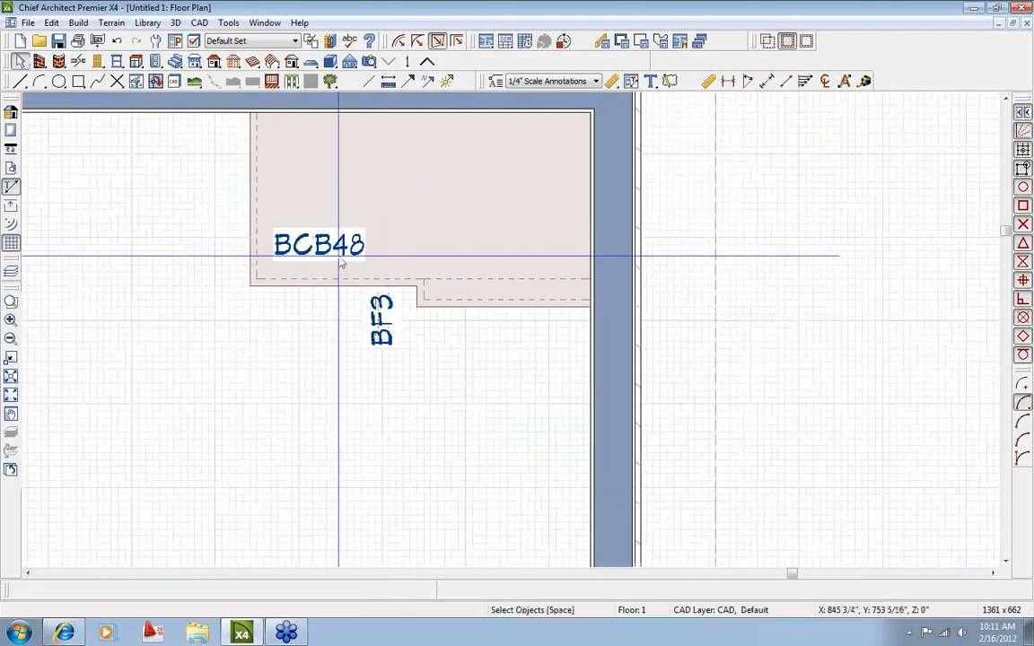
# Create a full camera view aimed at the corner base cabinet and orbit to see its front.
pyautogui.scroll(-2, 338, 257)
pyautogui.moveTo(322, 391); pyautogui.dragTo(409, 292, button='middle')
pyautogui.click(369, 63)
pyautogui.moveTo(244, 441); pyautogui.dragTo(361, 225)
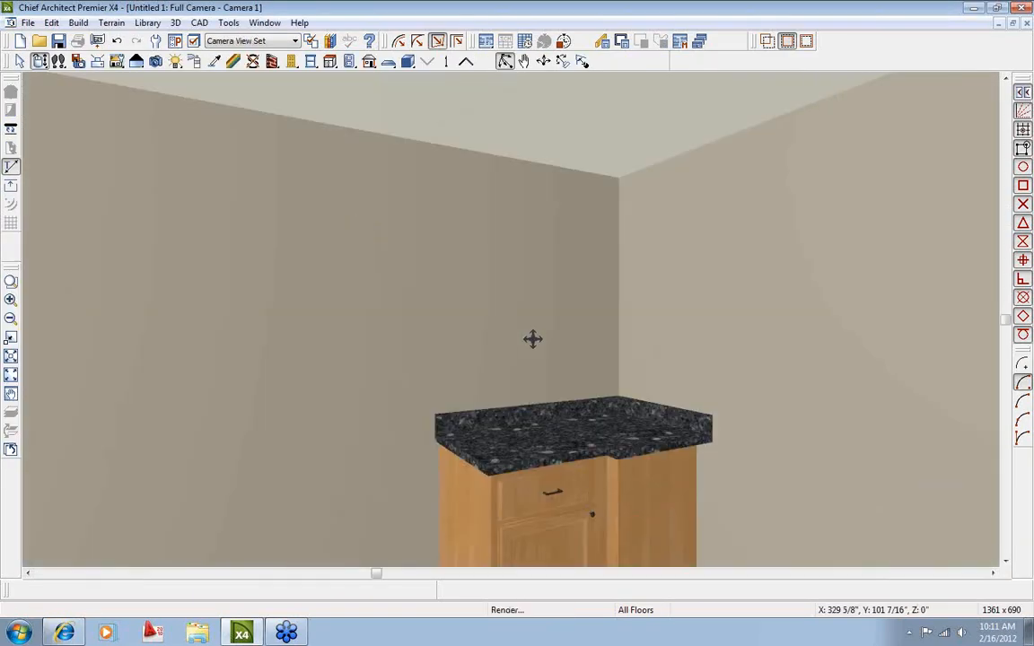
pyautogui.moveTo(533, 339); pyautogui.dragTo(566, 387)
pyautogui.press('space')
# Set the blind corner cabinet's front face item 4 to Auto Right Door and apply the specification.
pyautogui.doubleClick(585, 393)
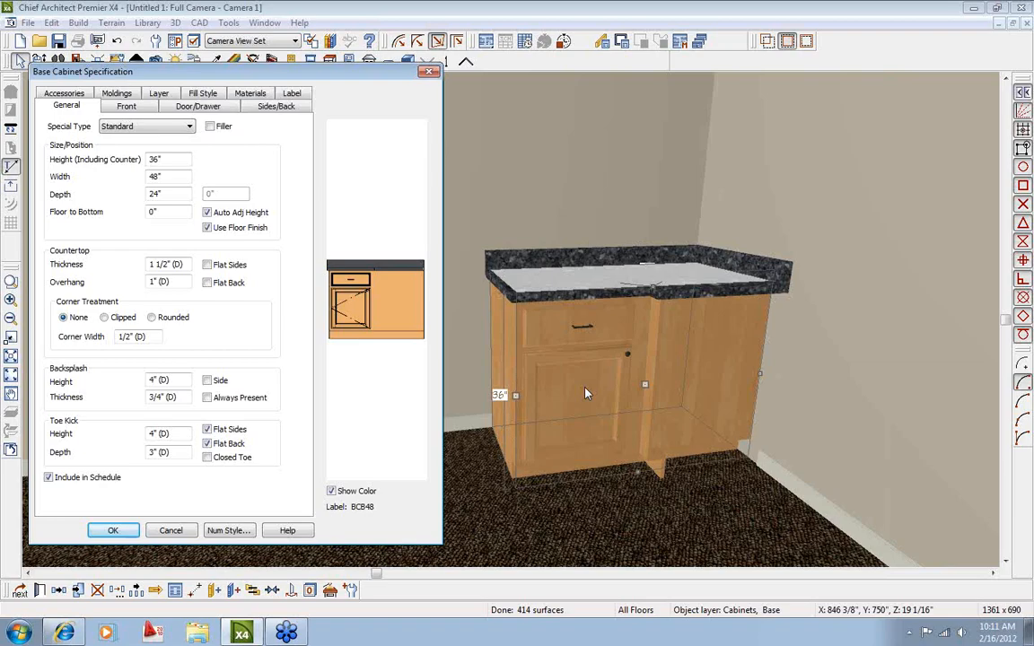
pyautogui.click(341, 310)
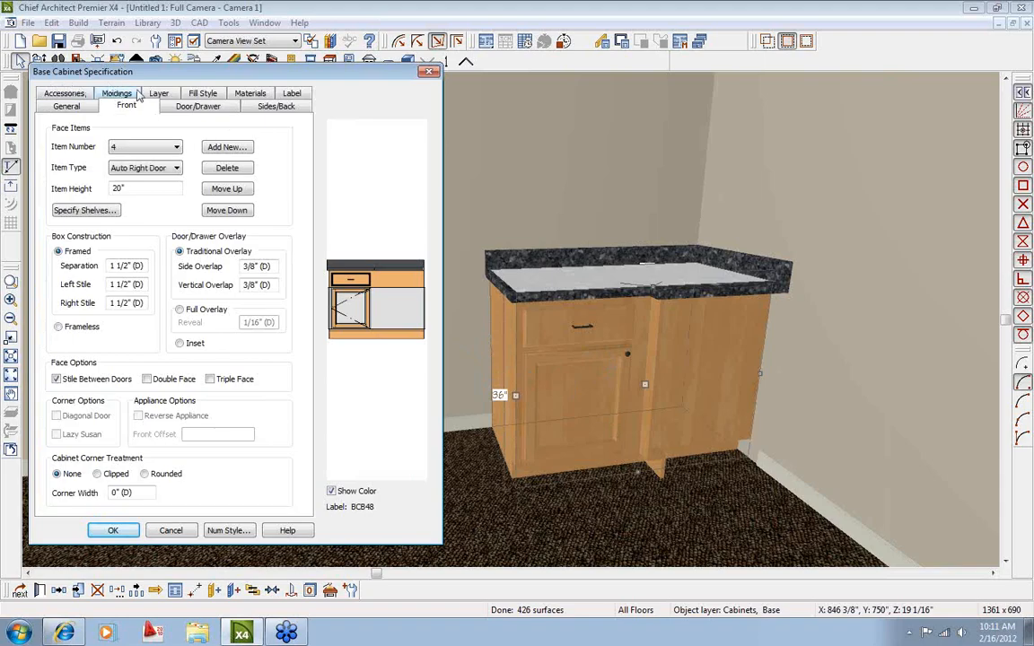
pyautogui.click(357, 308)
pyautogui.click(152, 172)
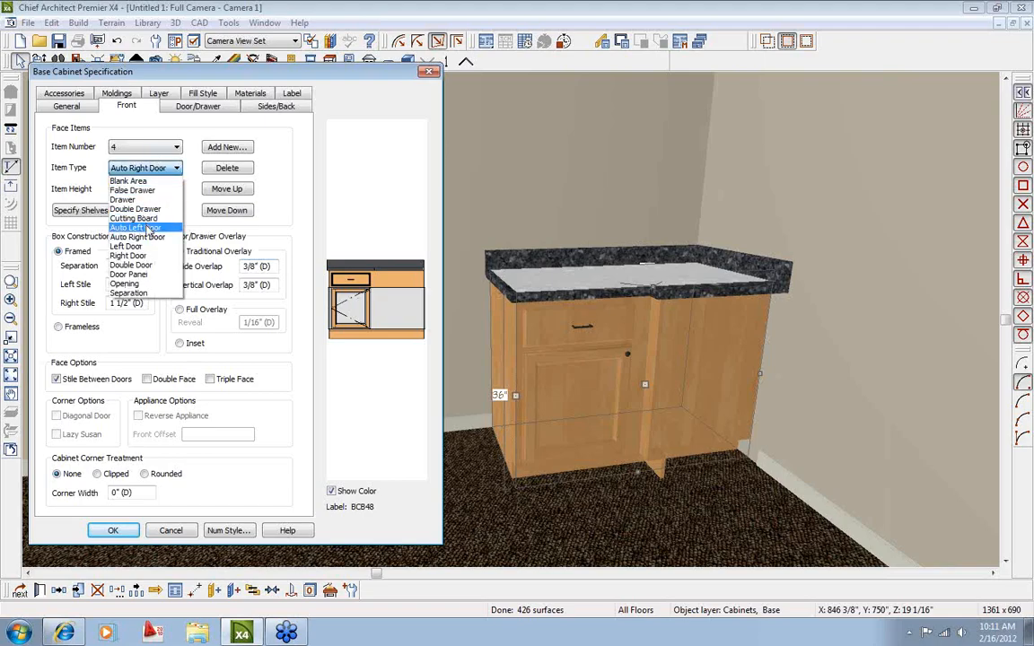
pyautogui.click(150, 238)
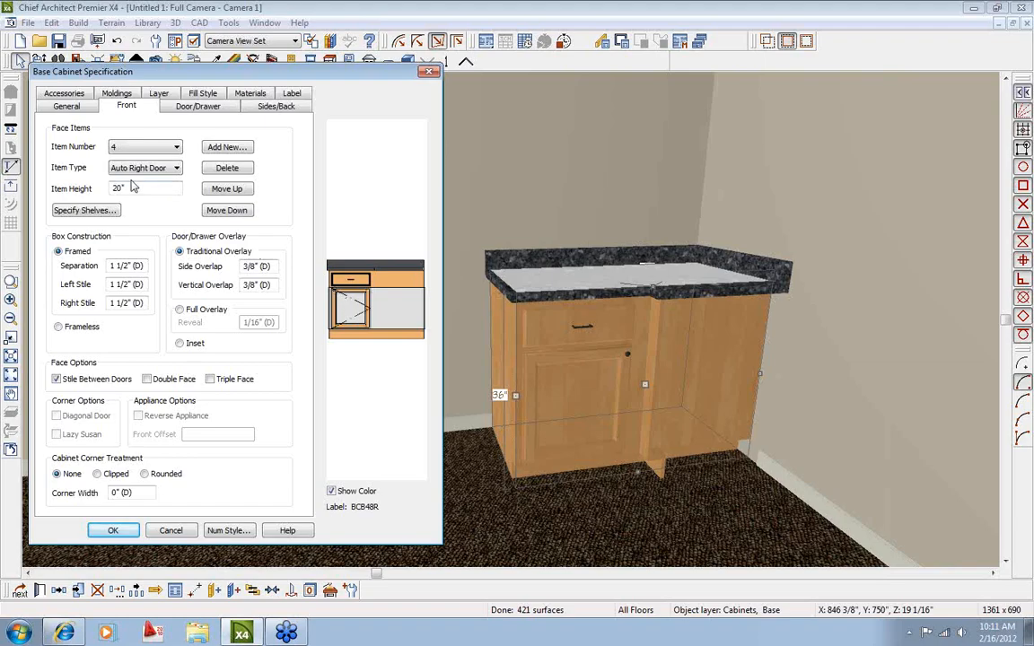
pyautogui.click(112, 530)
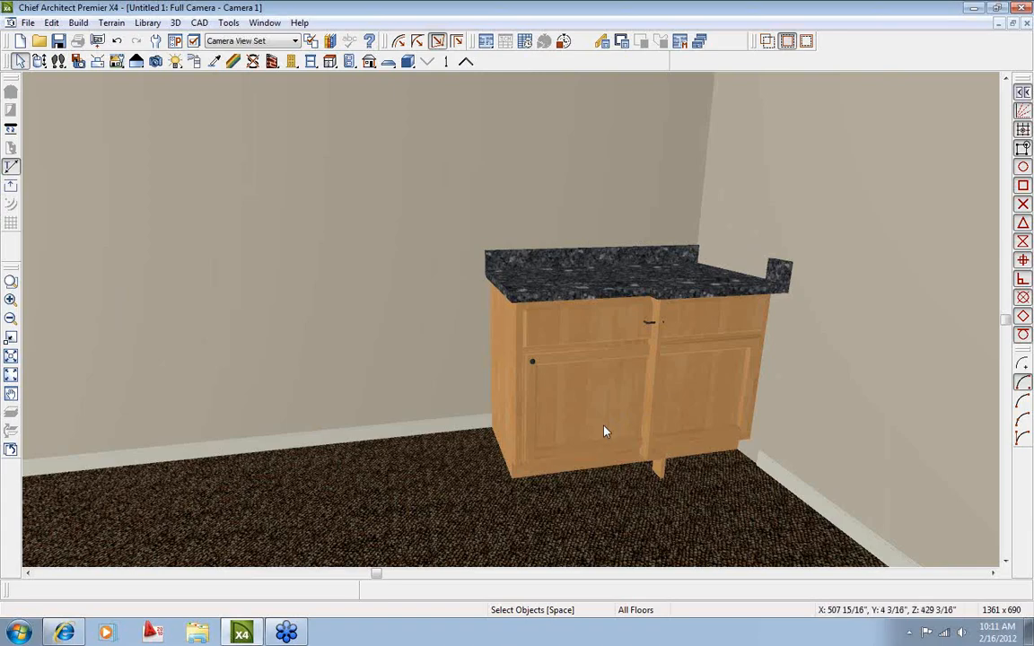
# Open and reapply the BF3 filler's specification to update the blind corner, and return to the Untitled 1 floor plan.
pyautogui.doubleClick(653, 380)
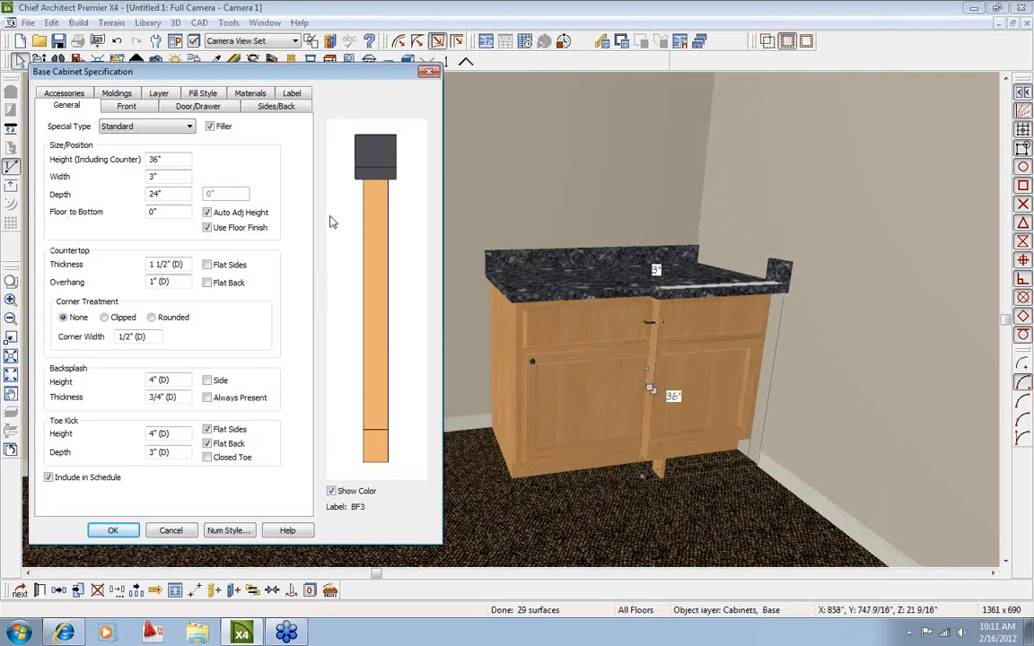
pyautogui.click(113, 530)
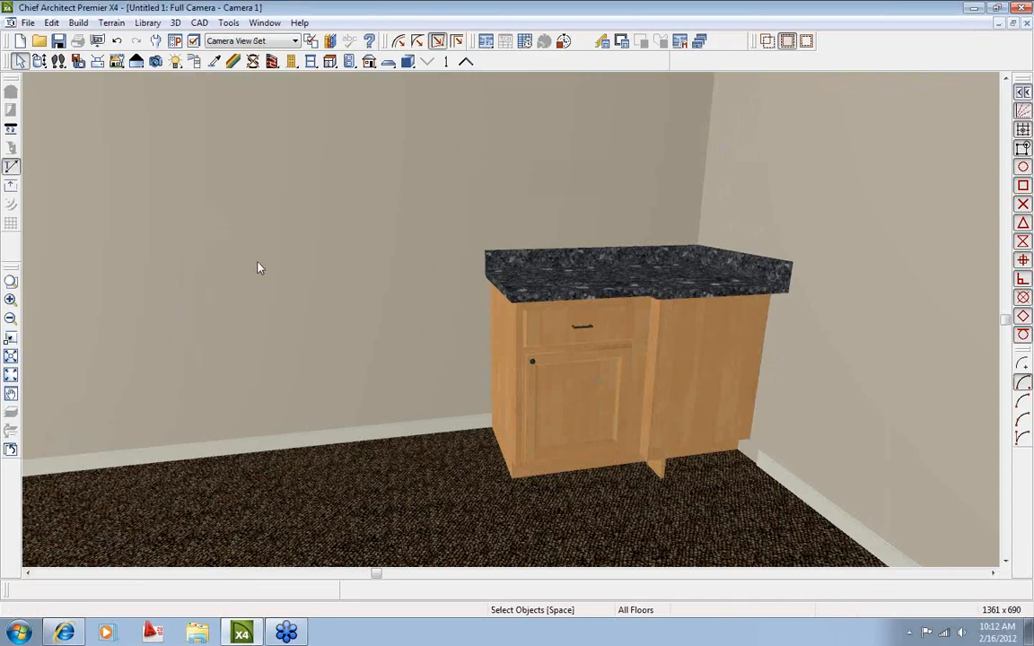
pyautogui.click(263, 22)
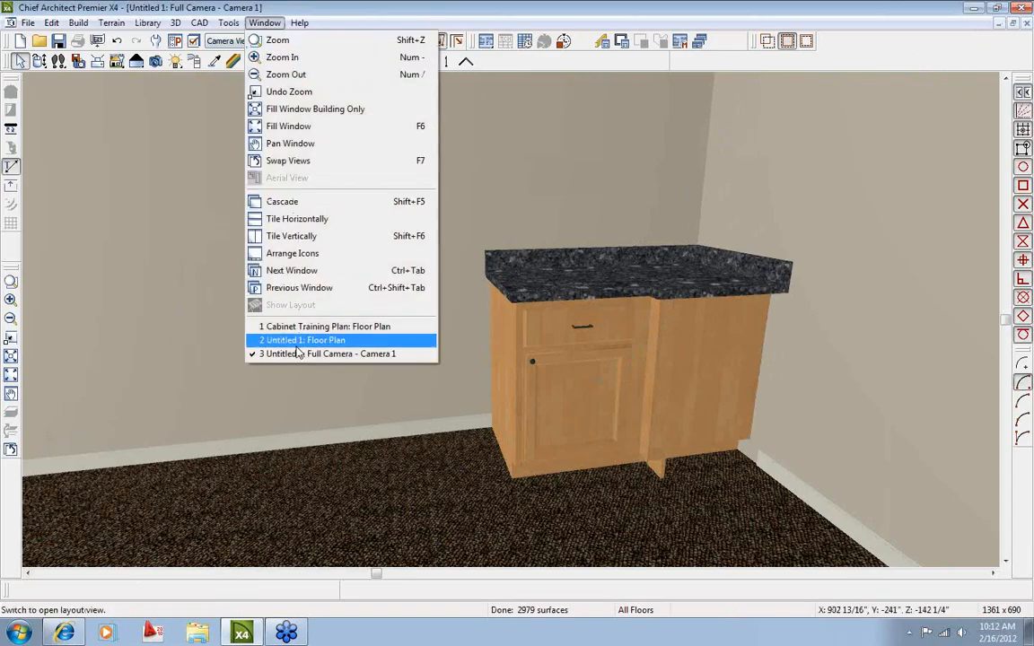
pyautogui.click(301, 316)
# Place a 24" base cabinet on the back wall and move it against the 48" blind corner cabinet.
pyautogui.scroll(-1, 386, 272)
pyautogui.moveTo(396, 276); pyautogui.dragTo(506, 445, button='middle')
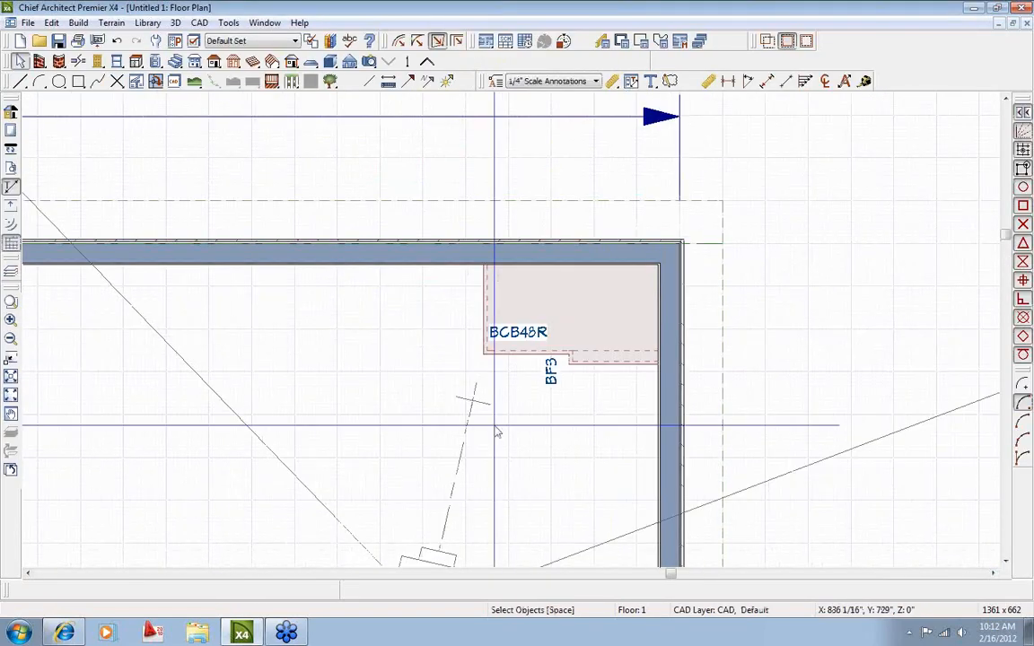
pyautogui.click(137, 61)
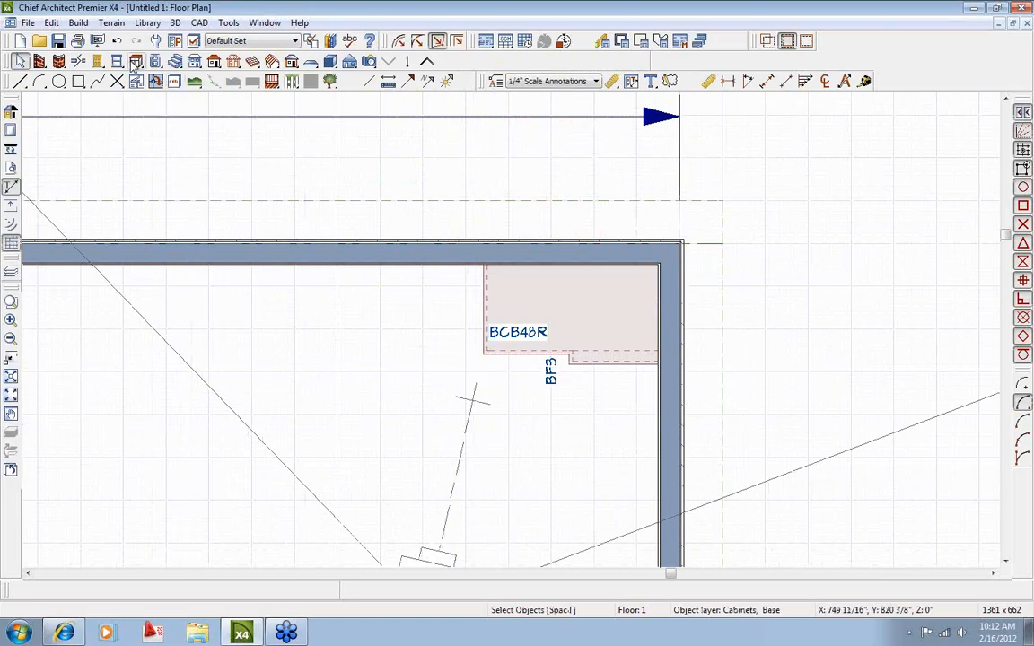
pyautogui.click(438, 304)
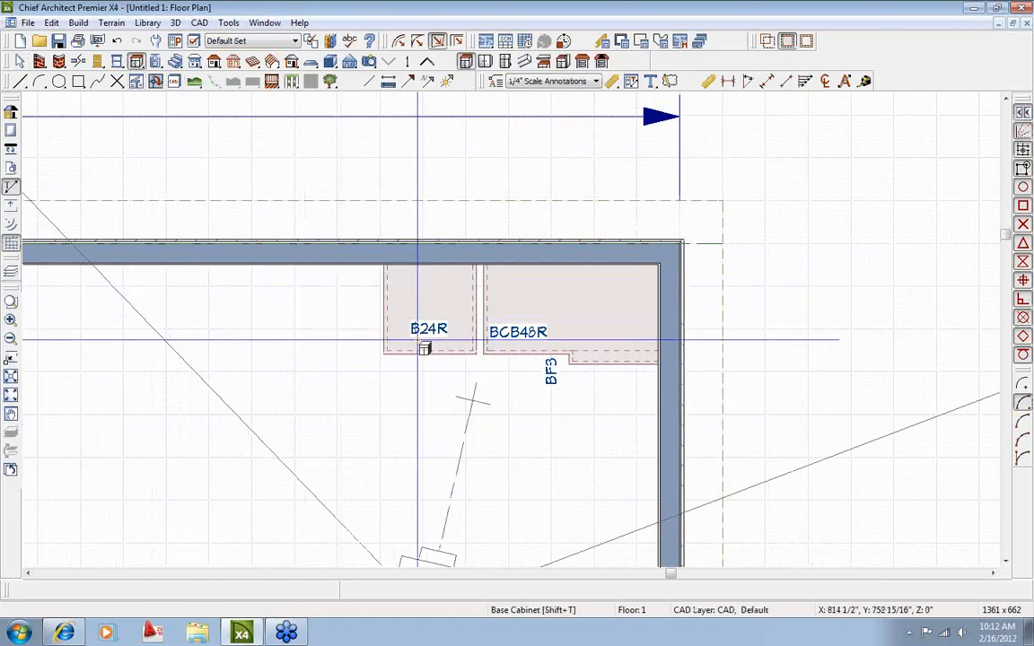
pyautogui.scroll(2, 436, 328)
pyautogui.moveTo(431, 302); pyautogui.dragTo(467, 332)
pyautogui.scroll(-2, 465, 329)
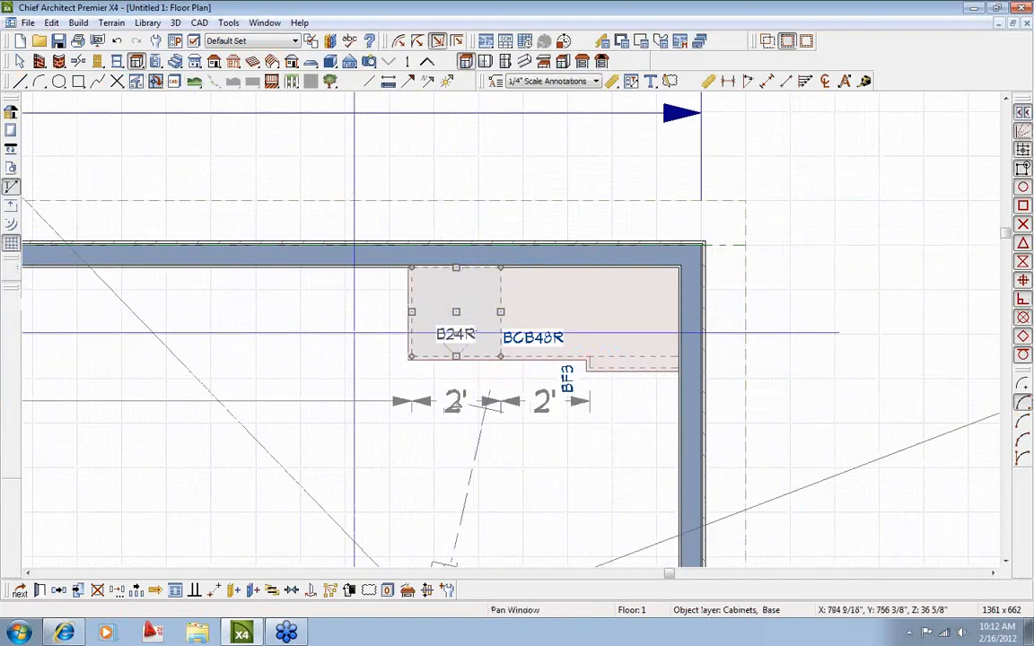
# Choose the SB36 sink base from the Ritz-Craft kitchen base cabinets and place it against the free side of the 24" base cabinet.
pyautogui.click(11, 414)
pyautogui.moveTo(375, 335); pyautogui.dragTo(473, 311)
pyautogui.click(310, 41)
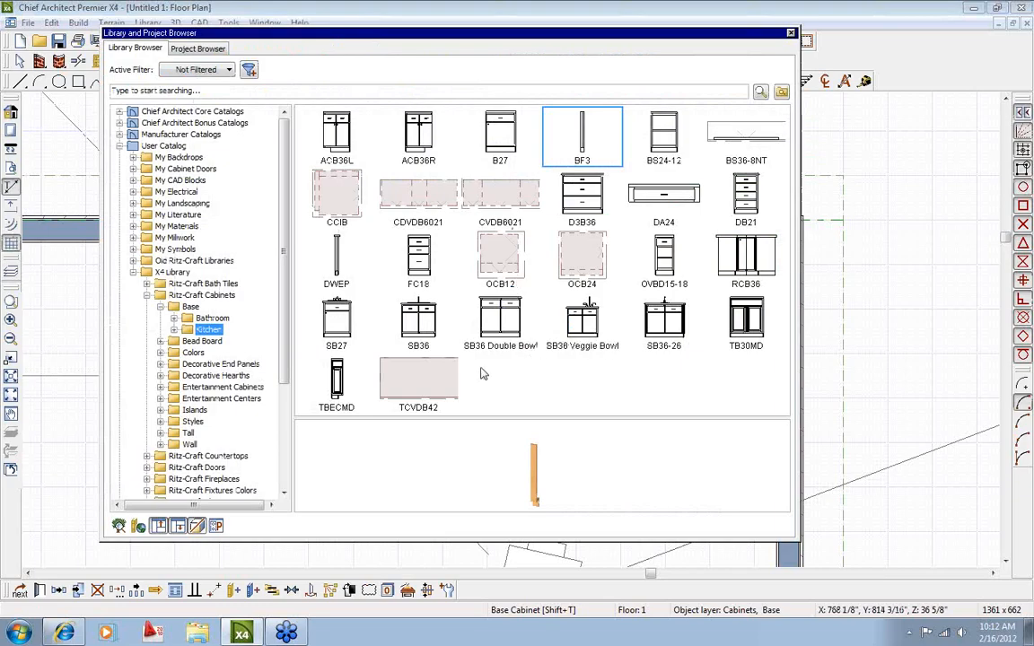
pyautogui.doubleClick(421, 322)
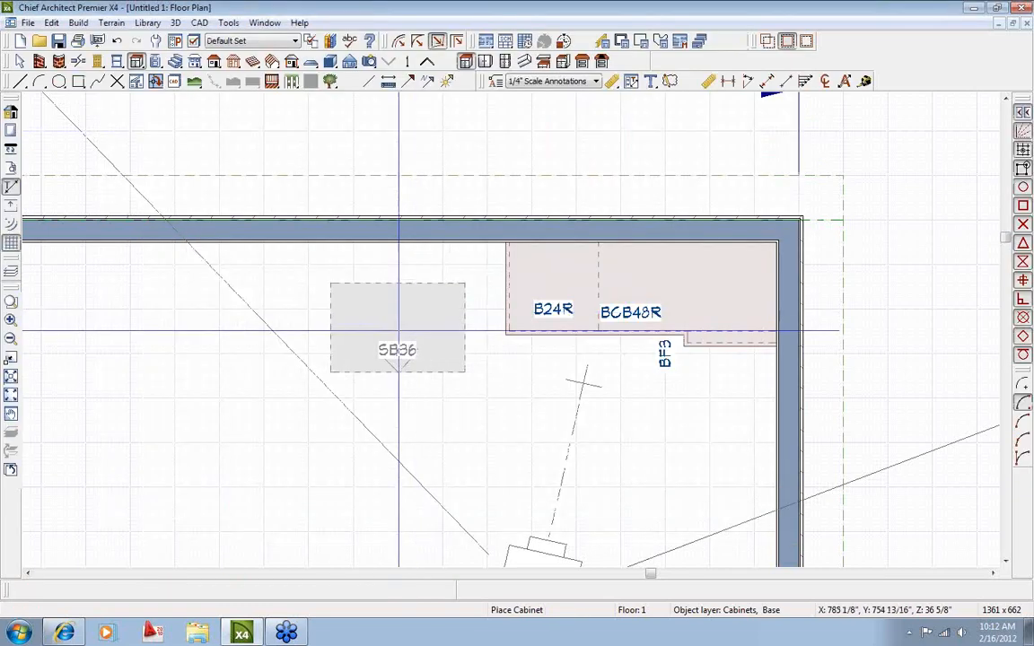
pyautogui.click(459, 279)
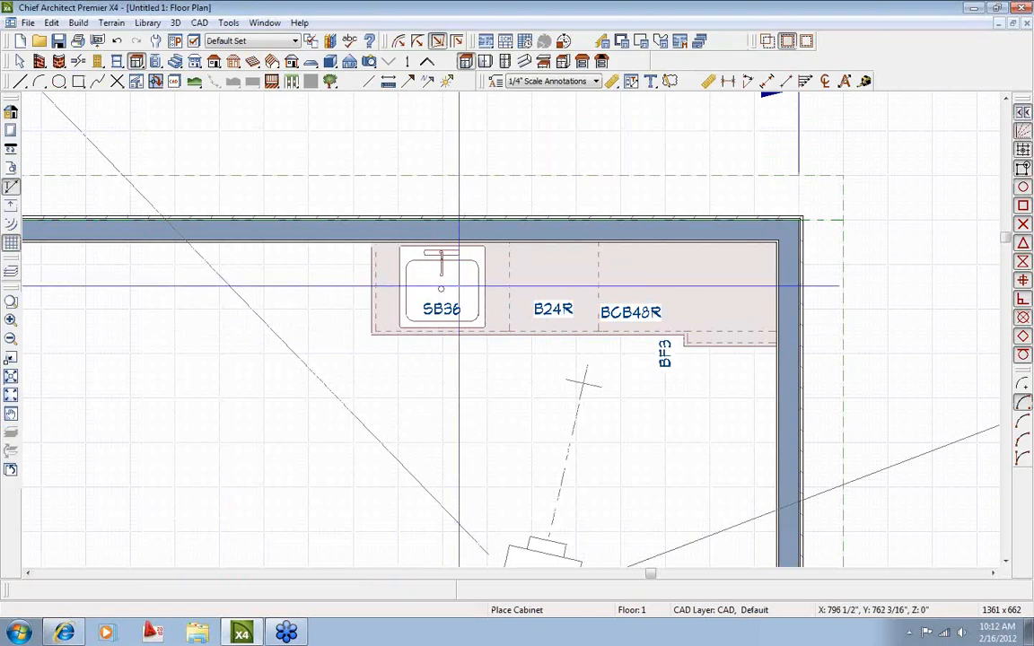
# Add another 24" base cabinet on the back wall at the free side of the SB36 sink base.
pyautogui.click(155, 81)
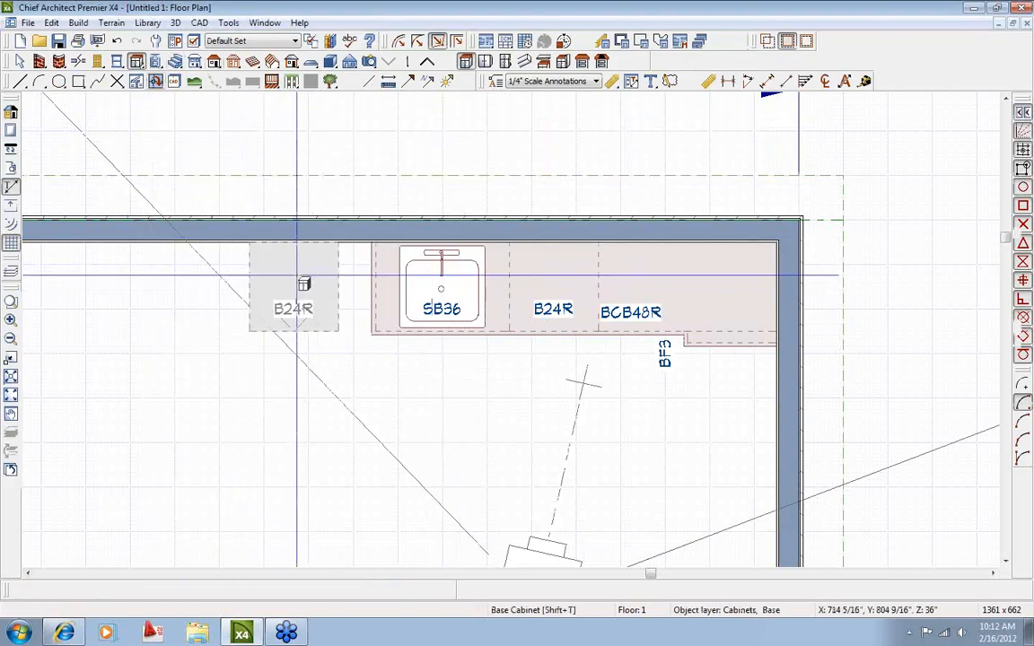
pyautogui.click(345, 274)
pyautogui.moveTo(225, 404); pyautogui.dragTo(332, 366, button='middle')
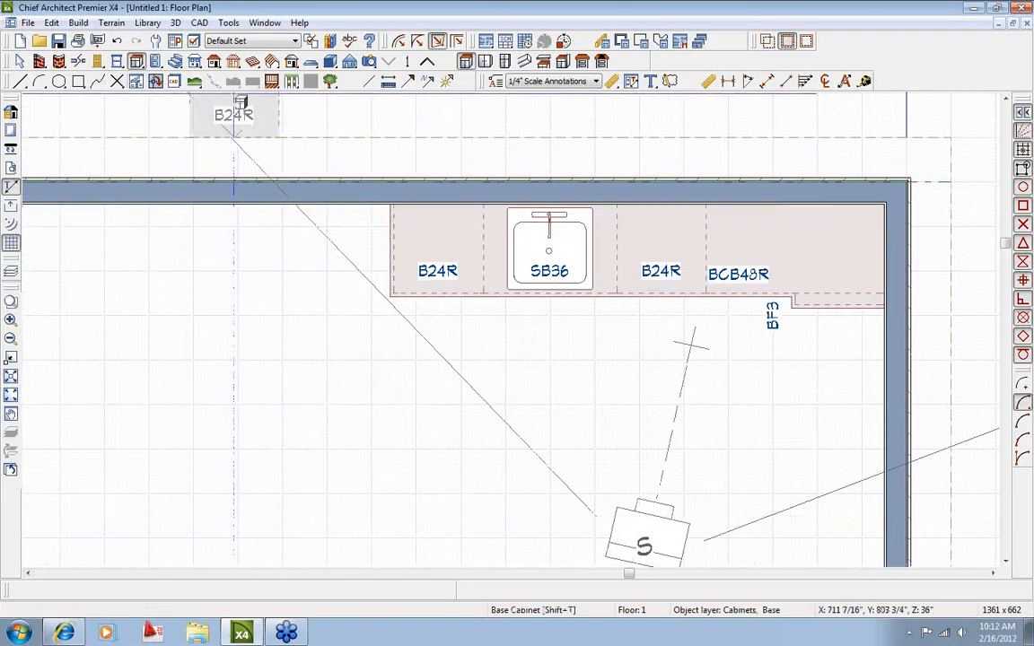
pyautogui.moveTo(517, 295); pyautogui.dragTo(498, 294, button='middle')
pyautogui.press('space')
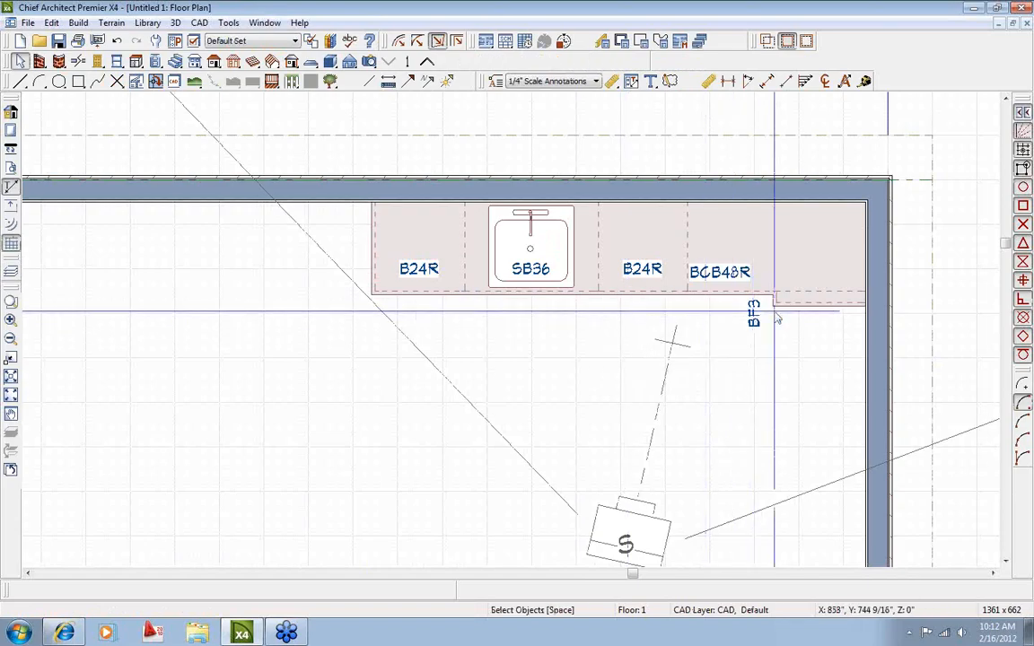
# Copy the BF3 filler to the back wall and move the copy against the end of the cabinet run.
pyautogui.click(787, 299)
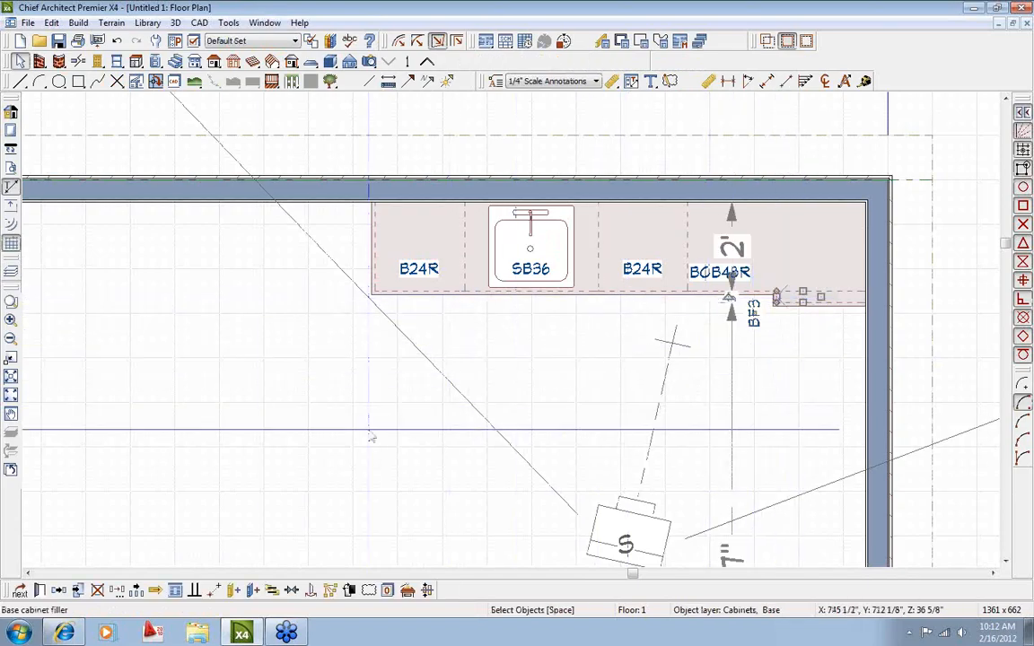
pyautogui.click(58, 590)
pyautogui.click(262, 220)
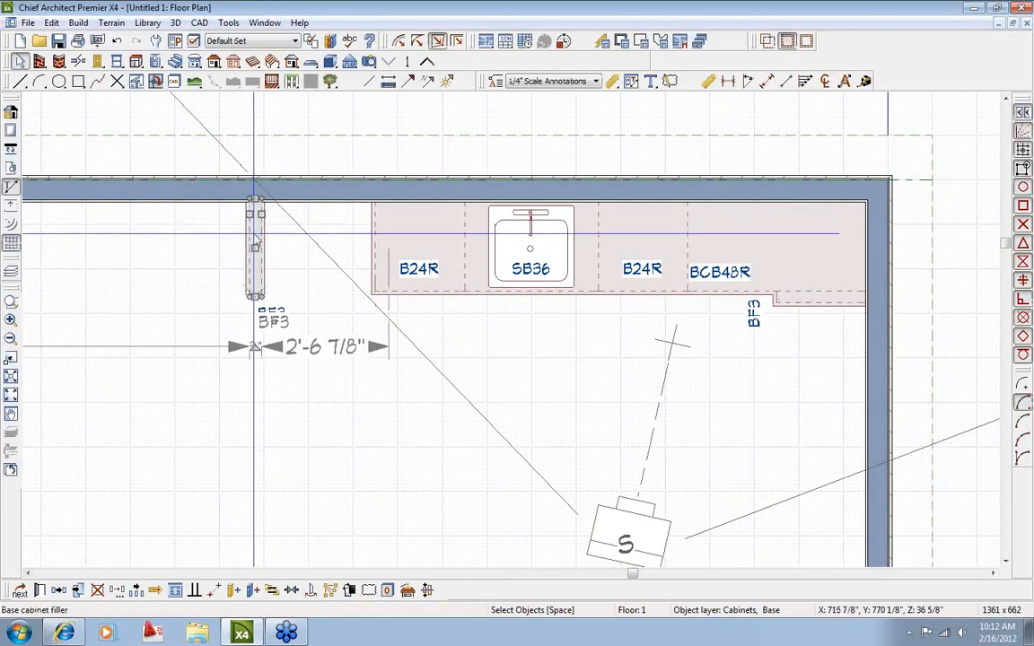
pyautogui.scroll(2, 235, 227)
pyautogui.click(261, 255)
pyautogui.moveTo(262, 255); pyautogui.dragTo(468, 253)
pyautogui.scroll(-5, 468, 254)
pyautogui.click(257, 214)
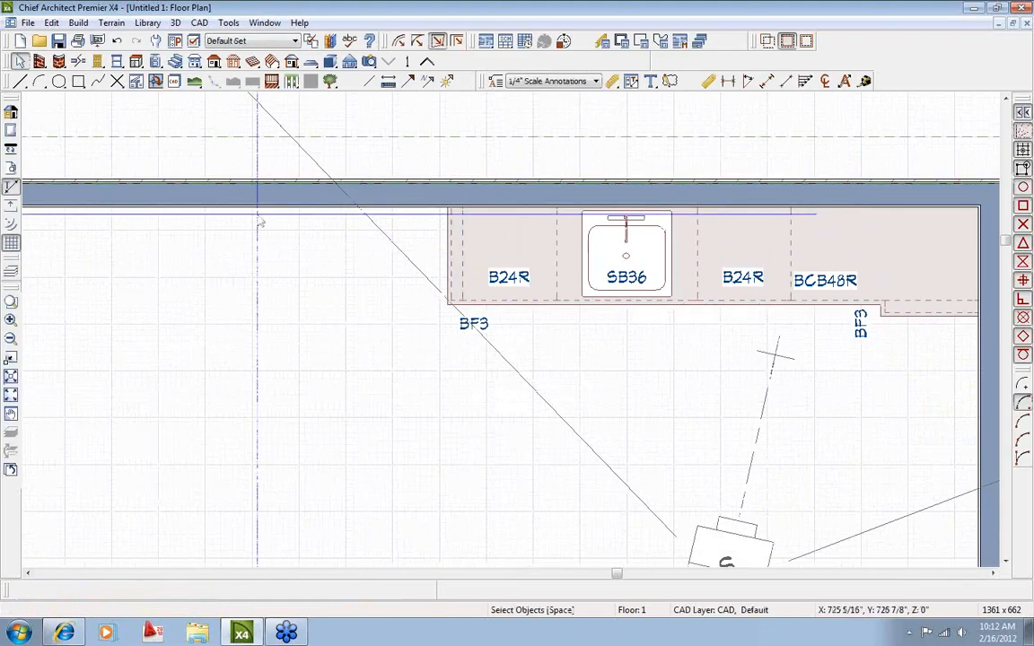
# Place a base cabinet, rotate it to face the room, widen it to 39", and set it against the back wall and end filler.
pyautogui.click(135, 61)
pyautogui.click(255, 395)
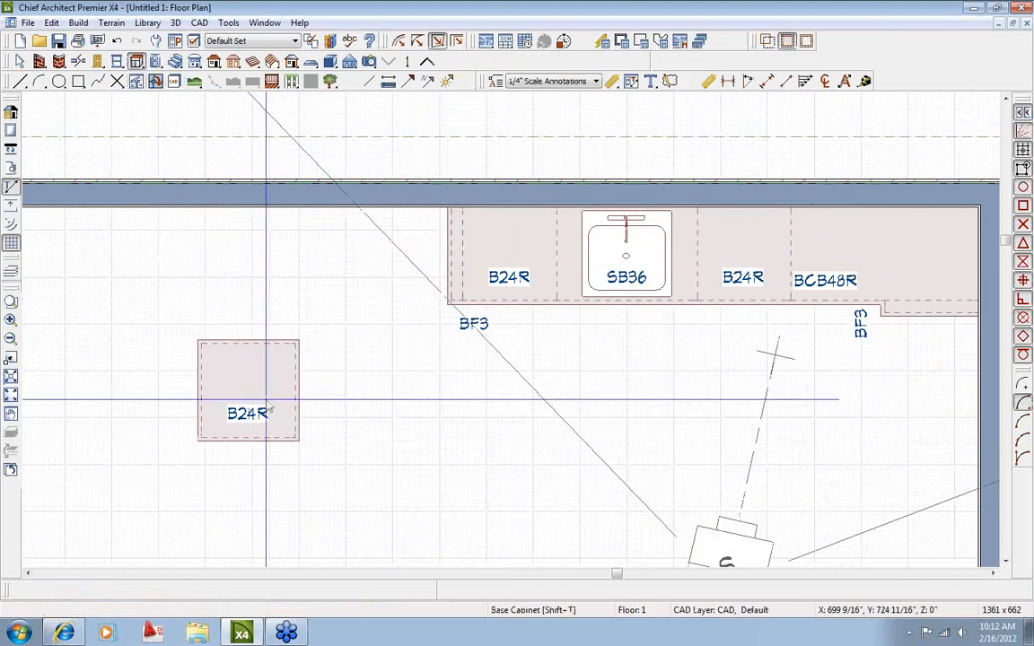
pyautogui.press('space')
pyautogui.moveTo(246, 498); pyautogui.dragTo(344, 389)
pyautogui.moveTo(270, 409); pyautogui.dragTo(247, 361)
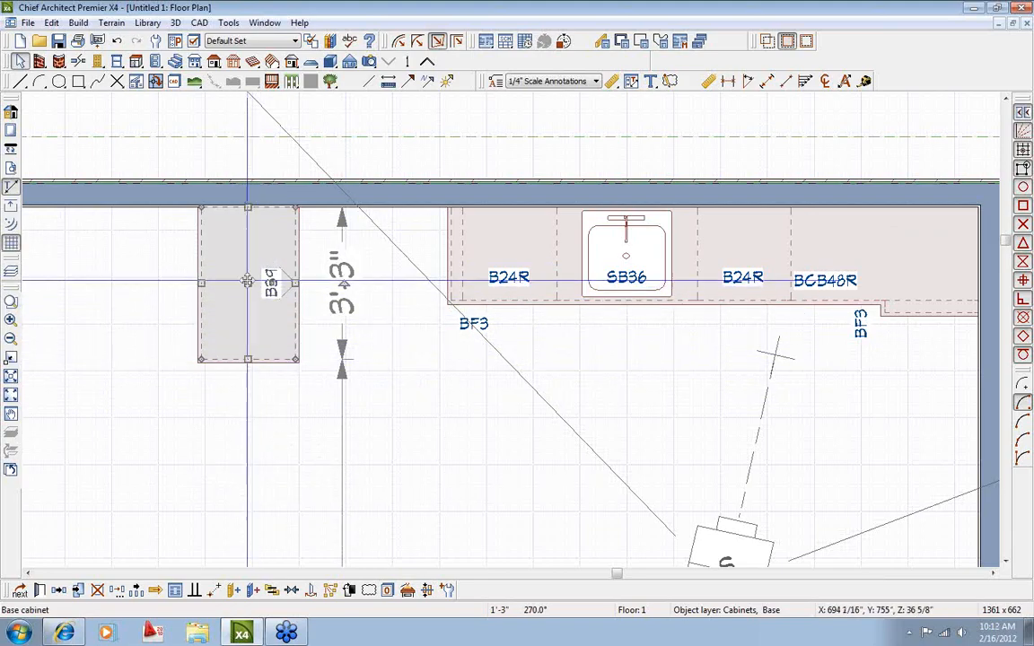
pyautogui.moveTo(248, 286); pyautogui.dragTo(403, 275)
pyautogui.click(485, 411)
pyautogui.moveTo(480, 437); pyautogui.dragTo(472, 431, button='middle')
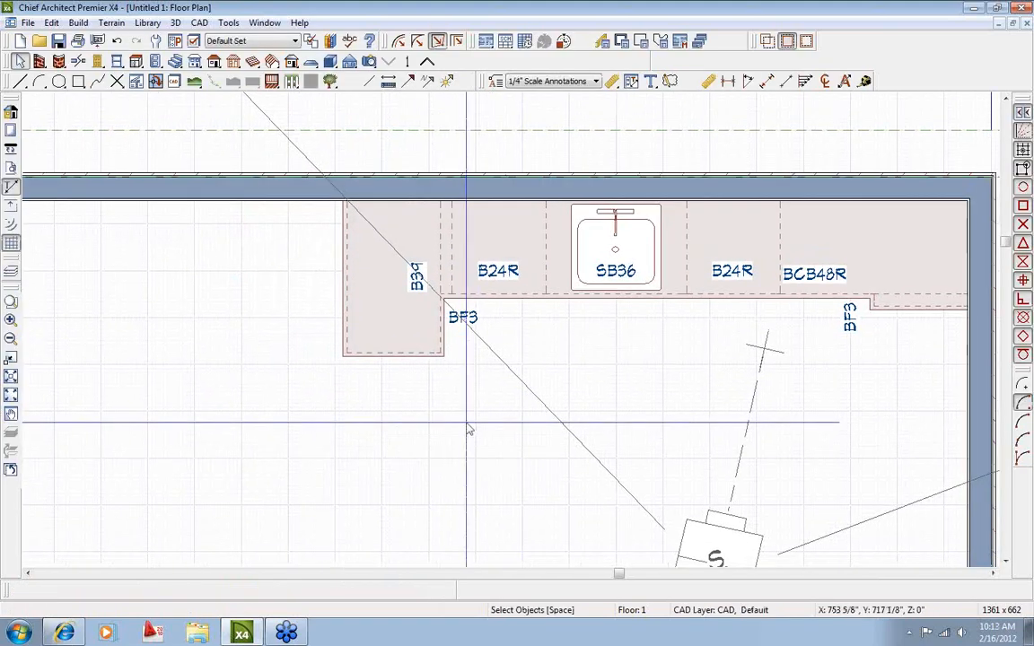
# Move the 39" cabinet's label toward its exposed end and reapply the adjoining BF3 filler's specification to form the blind corner.
pyautogui.scroll(3, 448, 298)
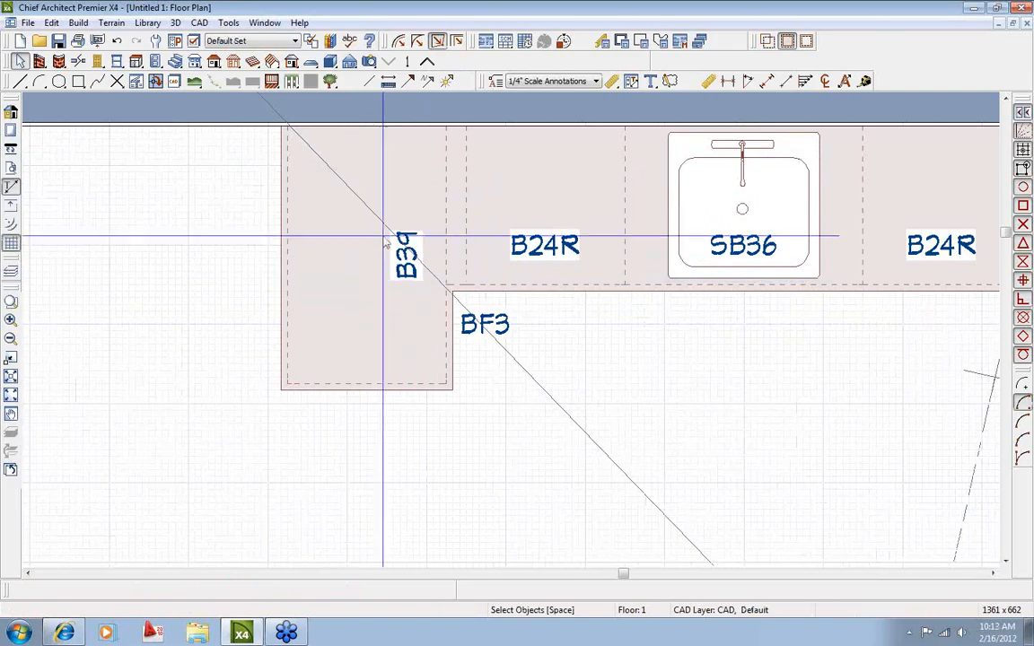
pyautogui.click(410, 254)
pyautogui.moveTo(410, 254); pyautogui.dragTo(410, 323)
pyautogui.press('Escape')
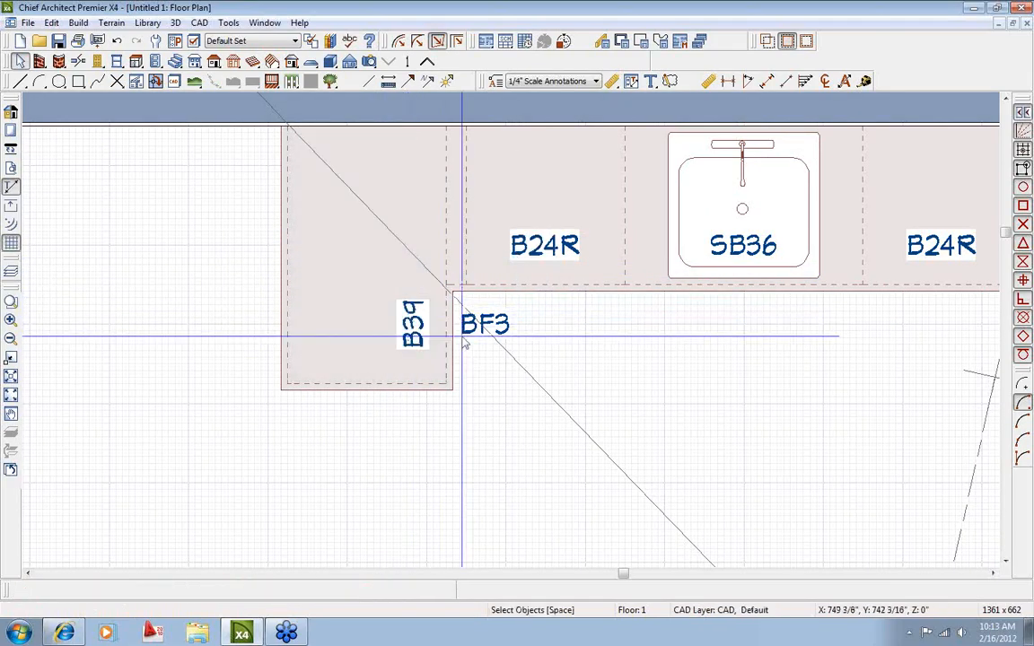
pyautogui.doubleClick(458, 231)
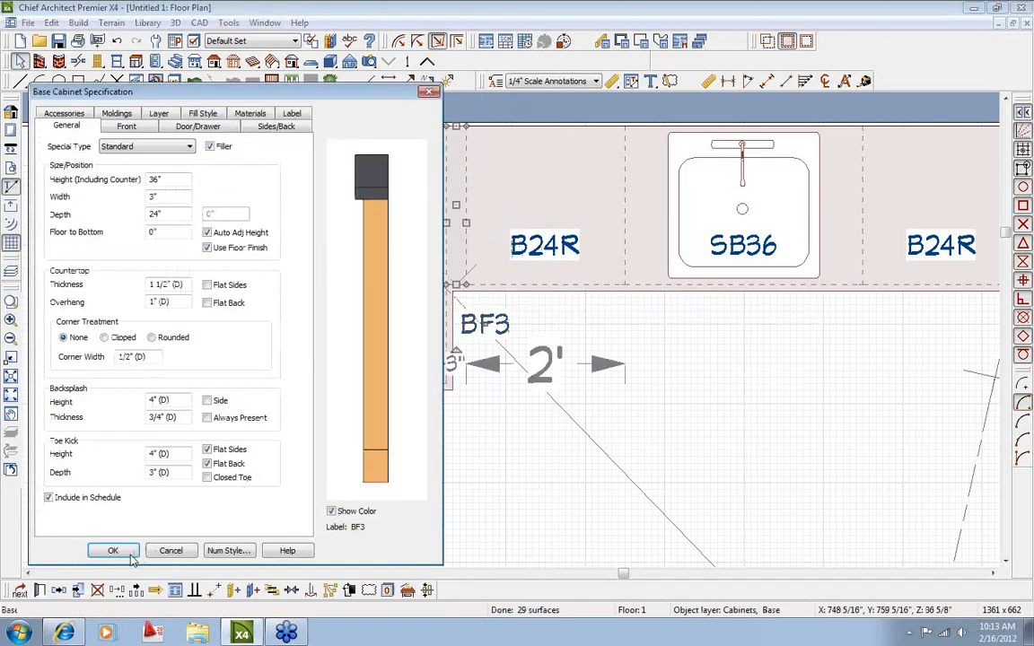
pyautogui.click(113, 551)
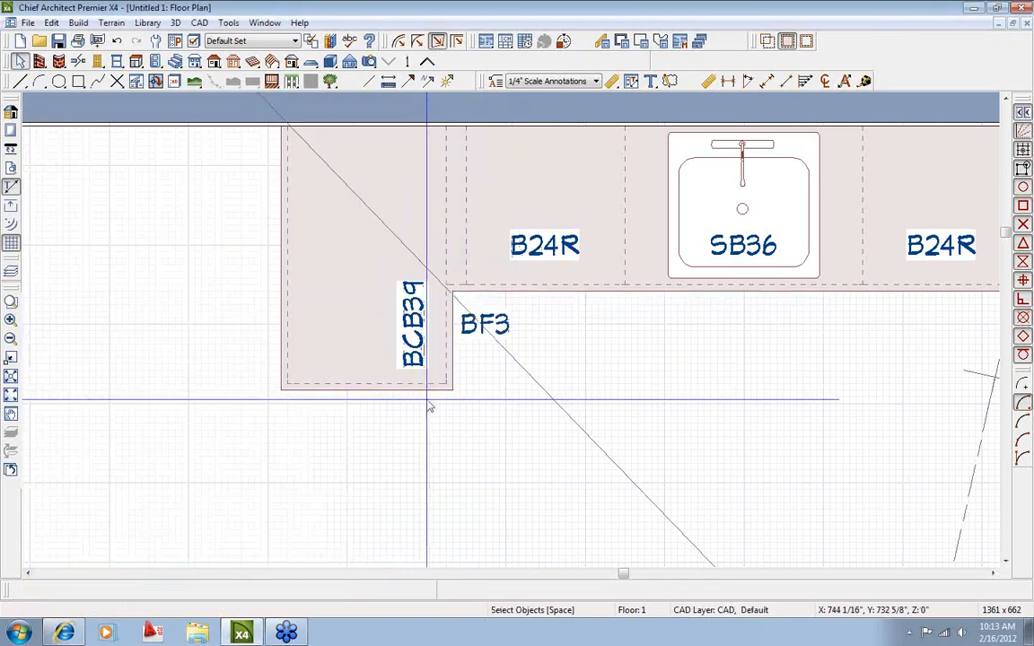
# Attach a base cabinet to the free end of the 39" blind corner cabinet and narrow it to 9".
pyautogui.scroll(-3, 428, 461)
pyautogui.scroll(2, 428, 461)
pyautogui.click(135, 62)
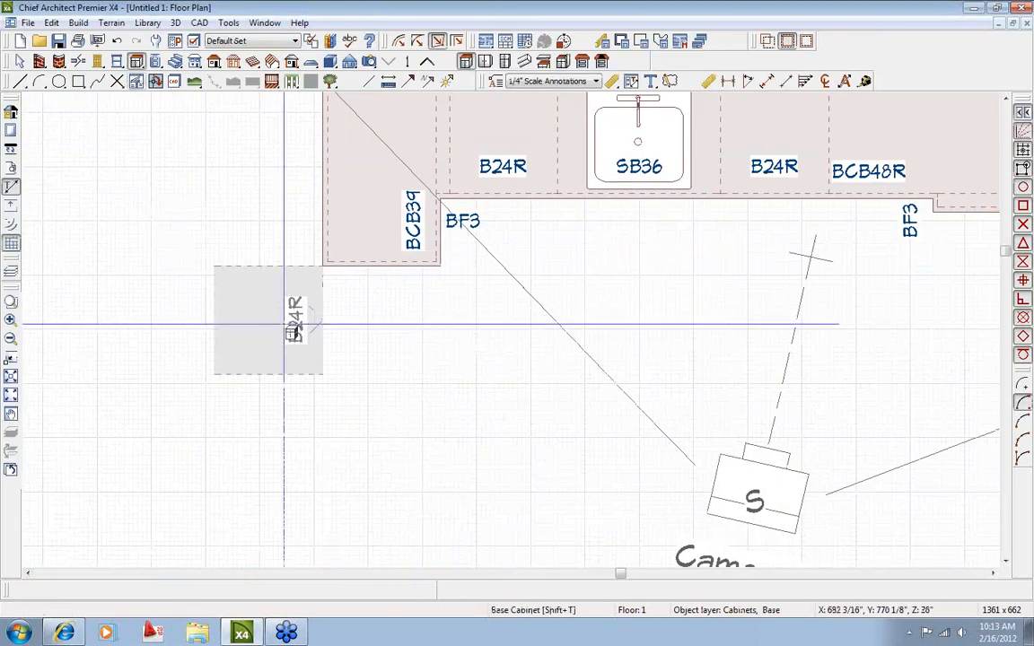
pyautogui.scroll(2, 376, 313)
pyautogui.click(372, 284)
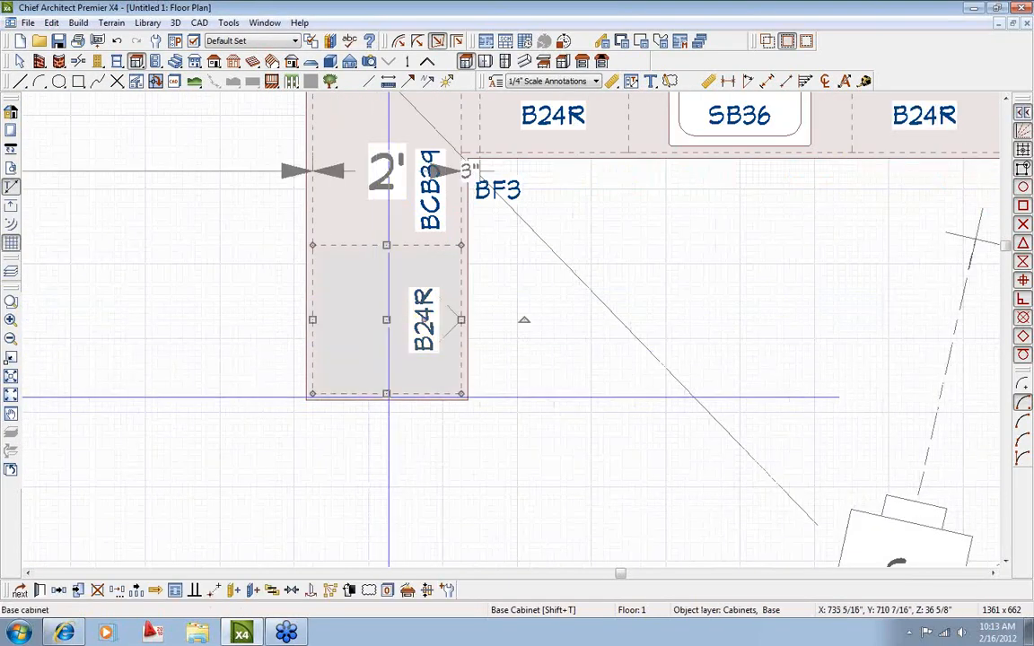
pyautogui.scroll(-5, 371, 283)
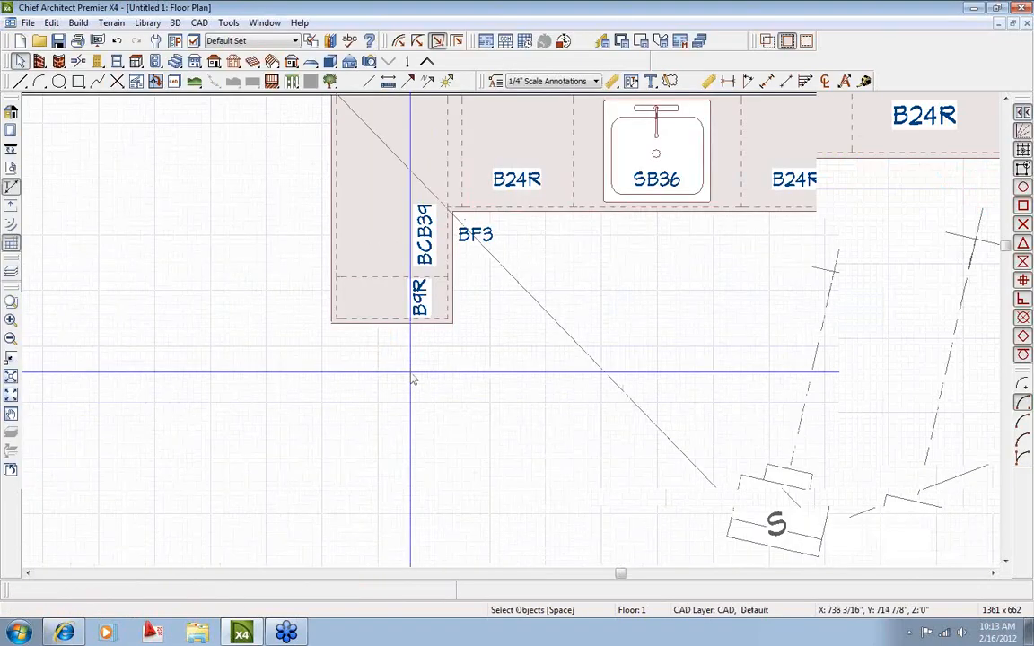
pyautogui.press('space')
pyautogui.moveTo(395, 312); pyautogui.dragTo(367, 296, button='middle')
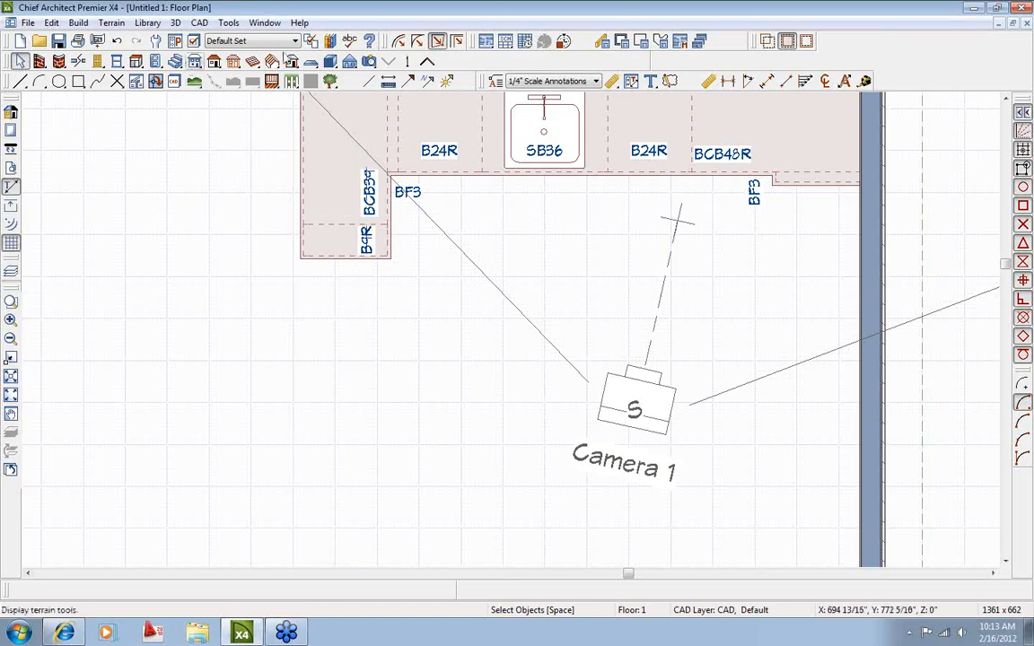
# Choose the D3B36 drawer base from the library and place it flush against the end of the 9" base cabinet.
pyautogui.click(328, 42)
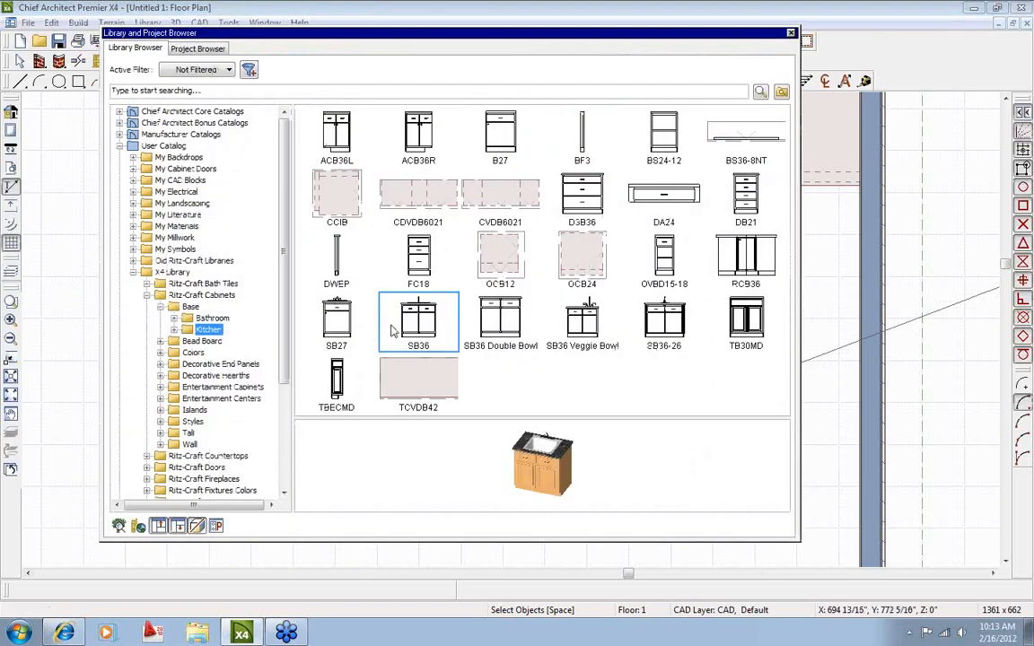
pyautogui.click(591, 199)
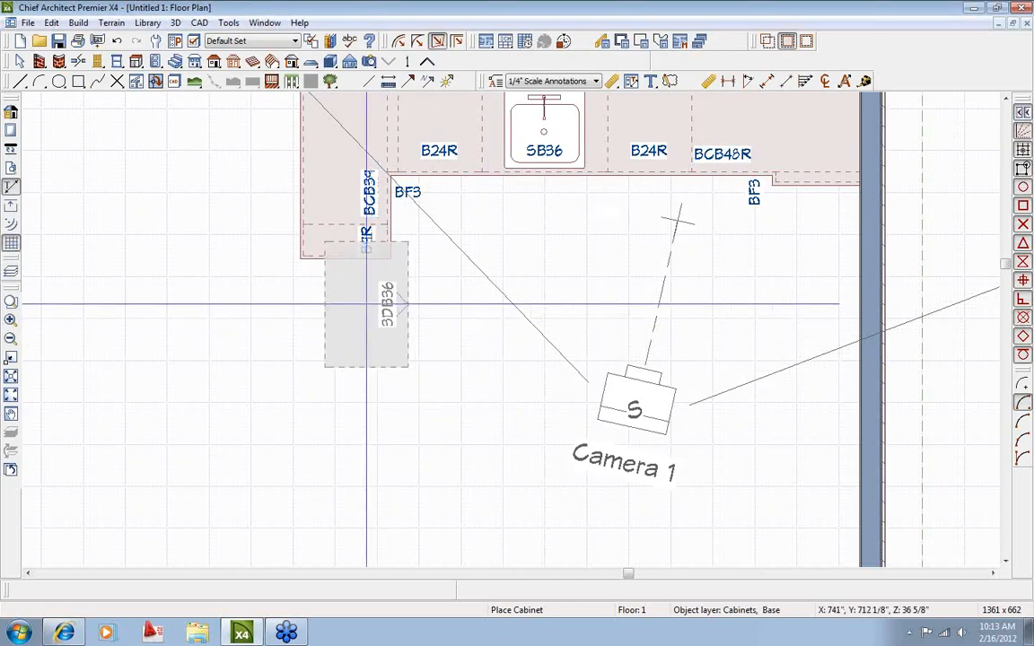
pyautogui.click(366, 304)
pyautogui.scroll(3, 366, 310)
pyautogui.moveTo(367, 341); pyautogui.dragTo(340, 336)
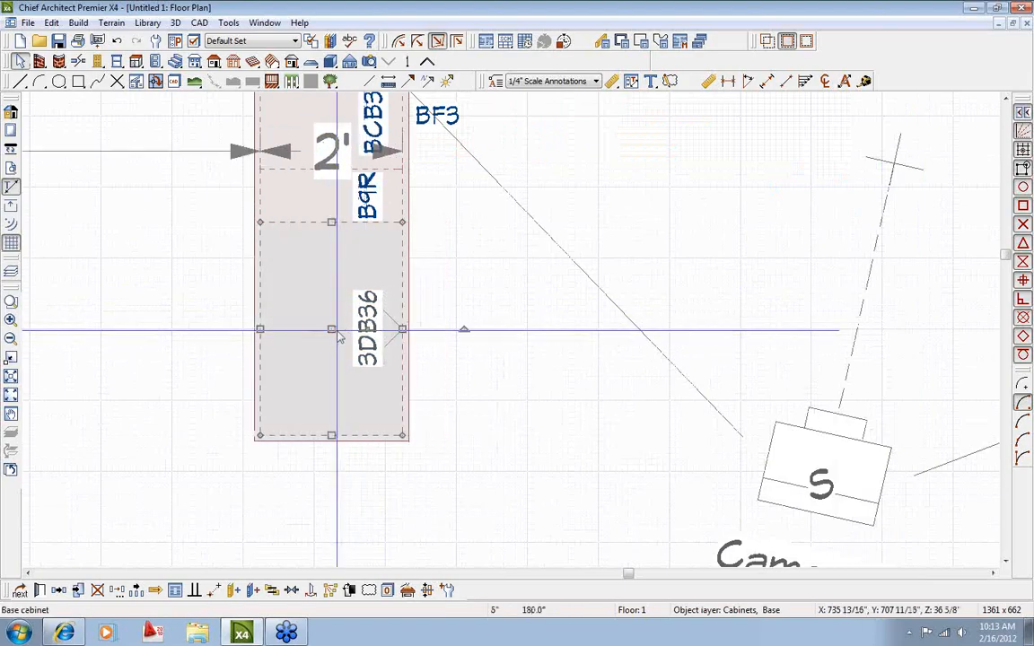
pyautogui.press('Escape')
# Open the Camera 1 view, orbit to examine the L-shaped cabinet run and both blind corners, and close the view.
pyautogui.scroll(-5, 383, 374)
pyautogui.doubleClick(476, 310)
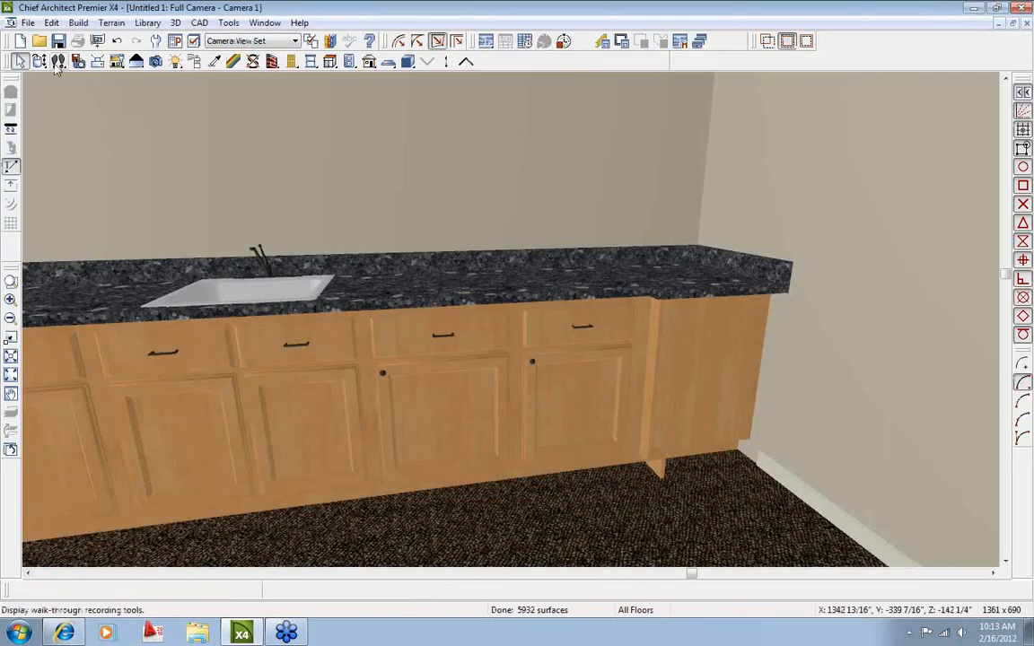
pyautogui.moveTo(161, 144); pyautogui.dragTo(520, 308)
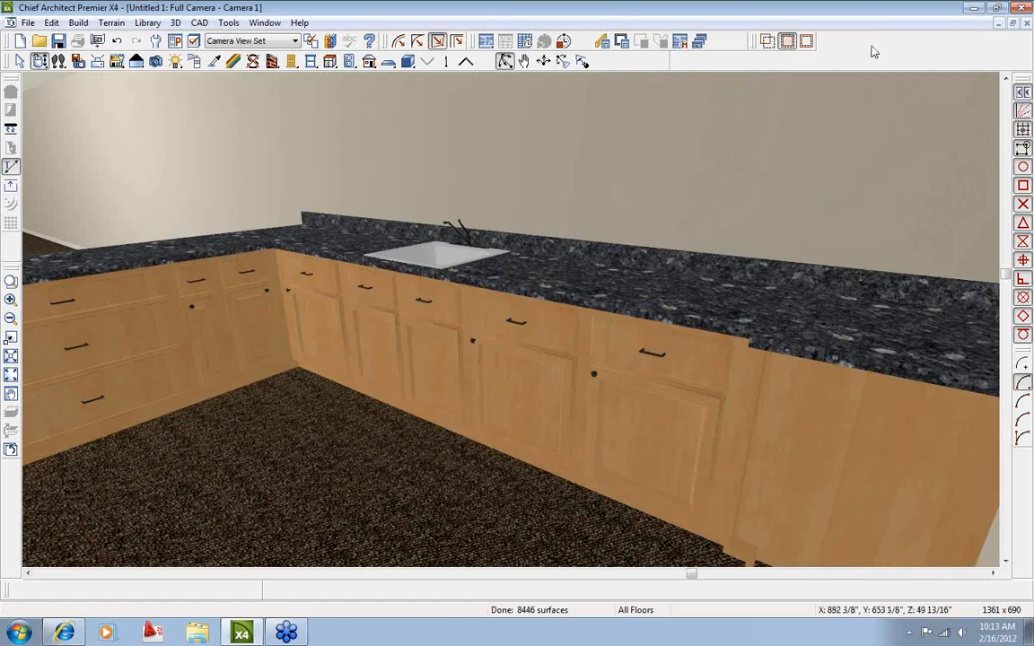
pyautogui.click(1026, 23)
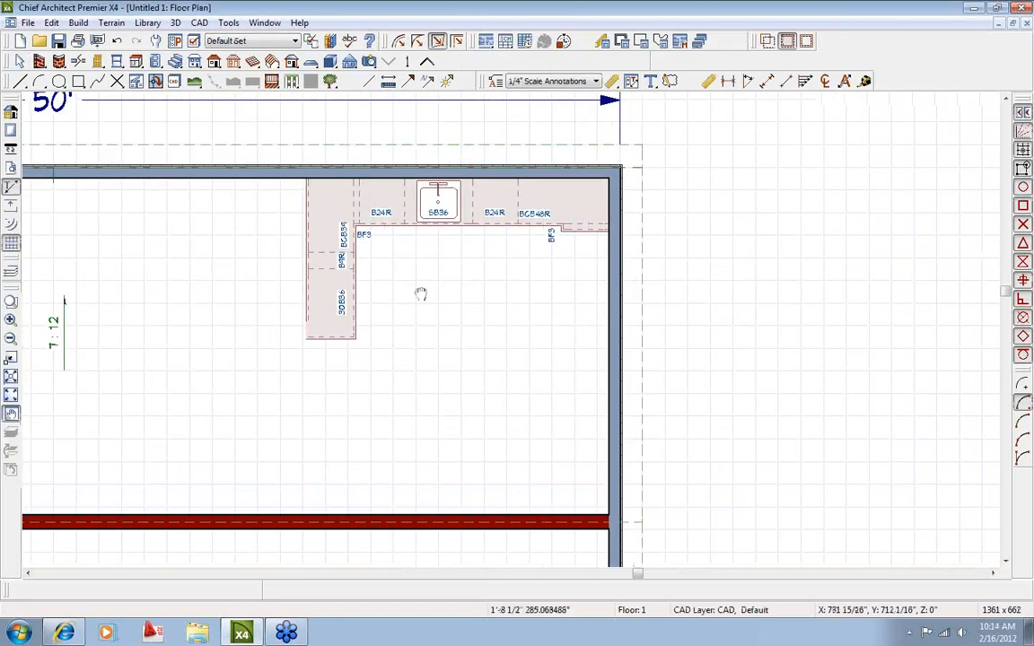
pyautogui.scroll(2, 490, 278)
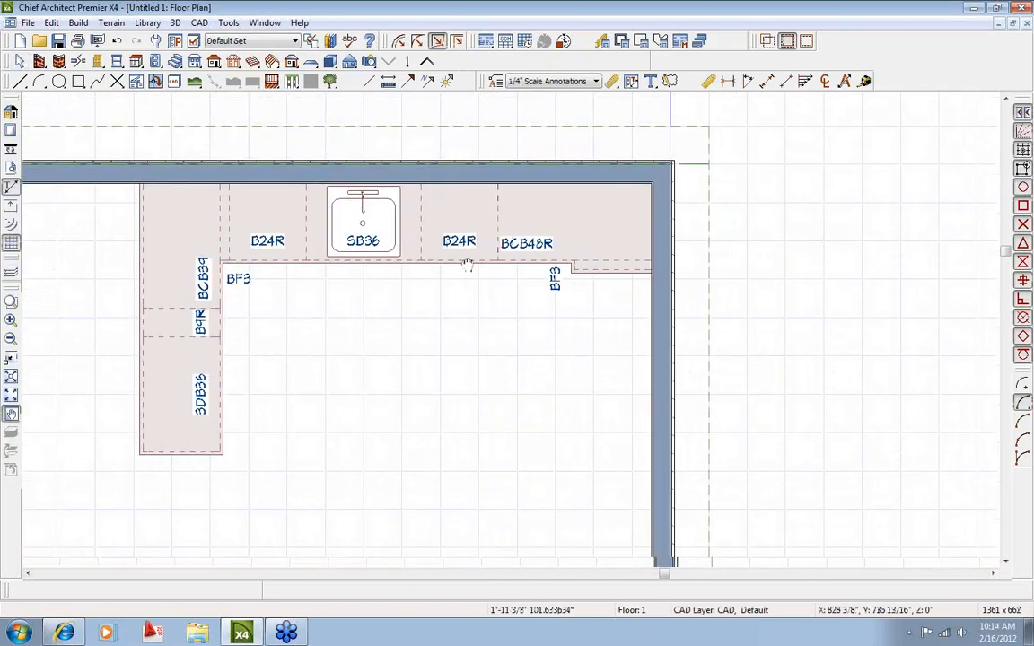
pyautogui.scroll(-1, 526, 284)
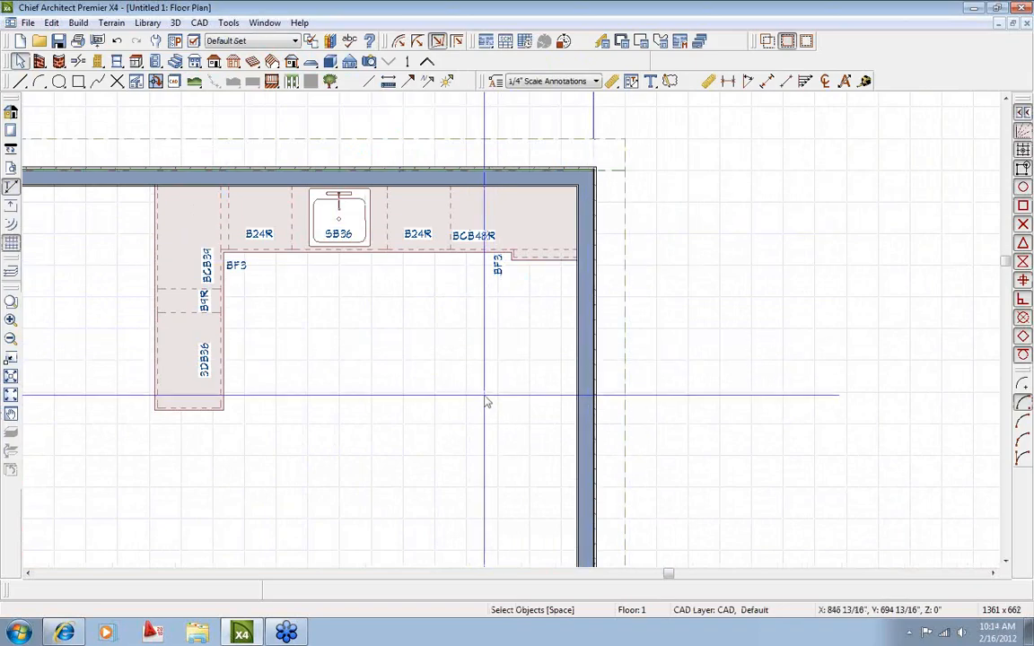
# Choose the DB21 drawer base from the library and place it along the side wall, flush against the 48" blind corner's filler.
pyautogui.scroll(2, 454, 336)
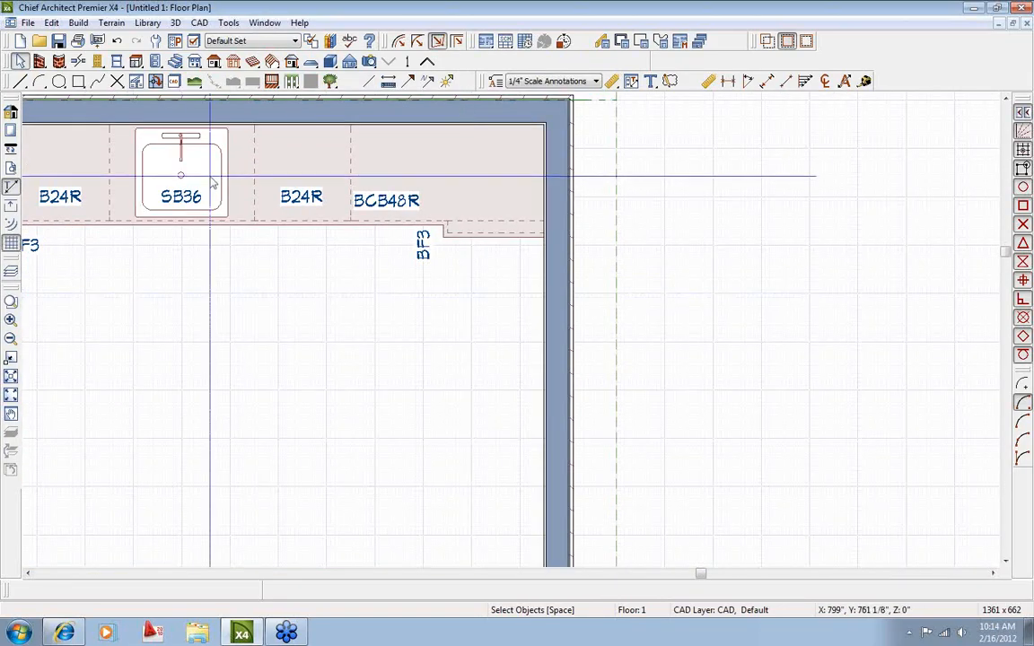
pyautogui.click(331, 42)
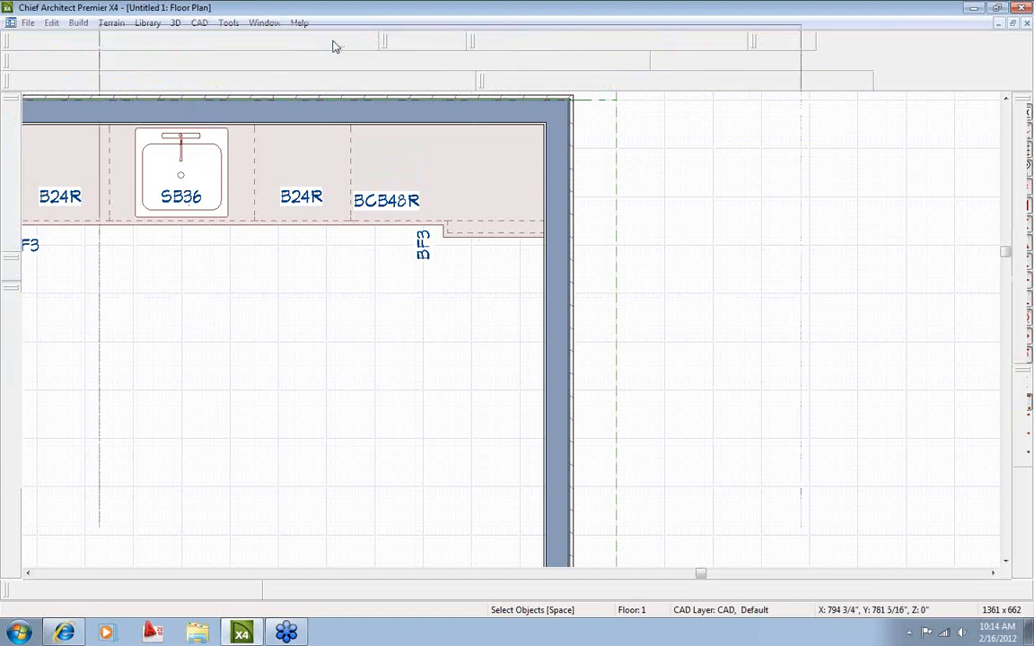
pyautogui.click(751, 207)
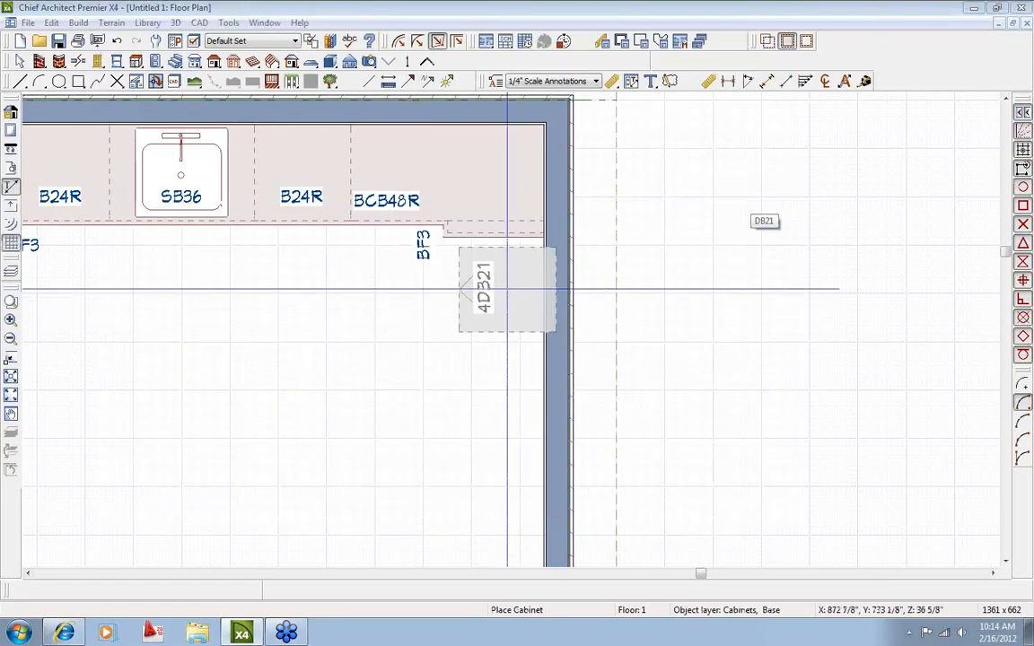
pyautogui.click(500, 267)
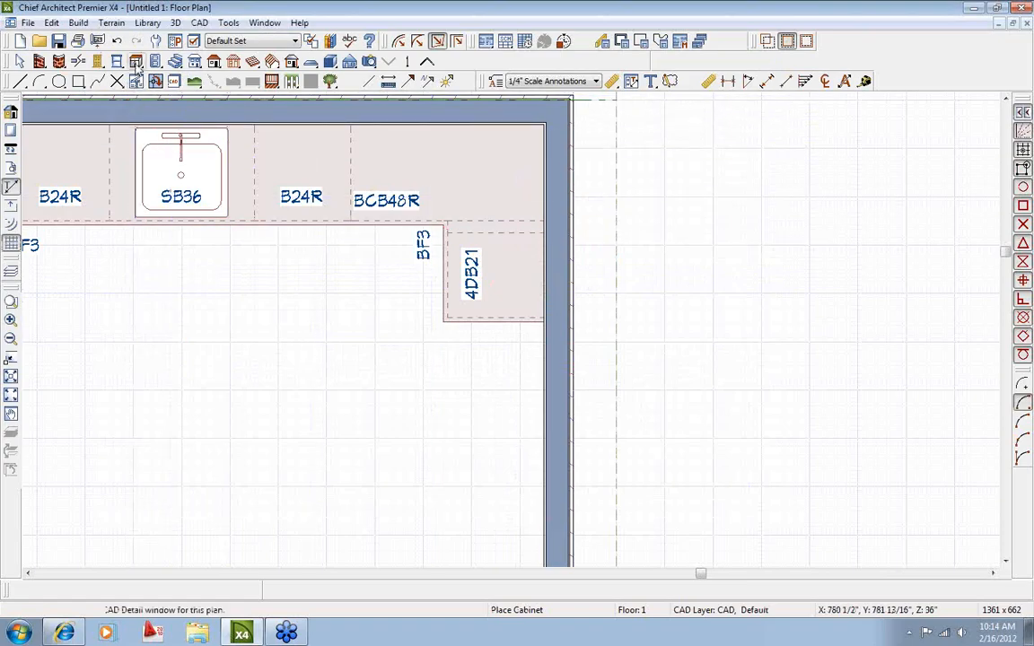
# Attach a base cabinet to the free end of the four-drawer base along the side wall and widen it to 30".
pyautogui.click(135, 62)
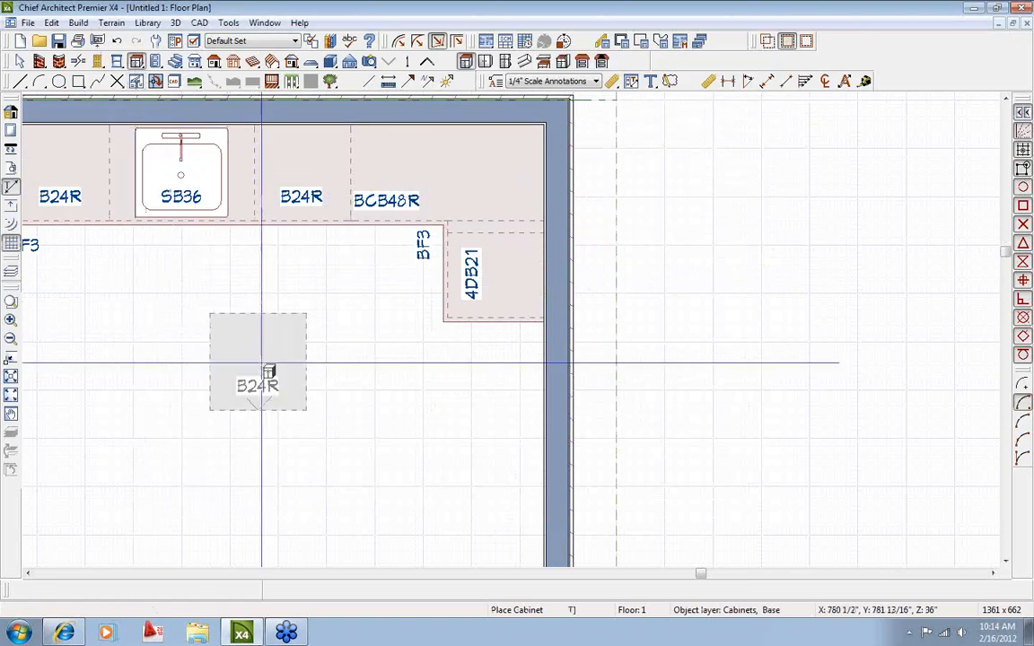
pyautogui.click(507, 356)
pyautogui.scroll(2, 502, 383)
pyautogui.click(503, 396)
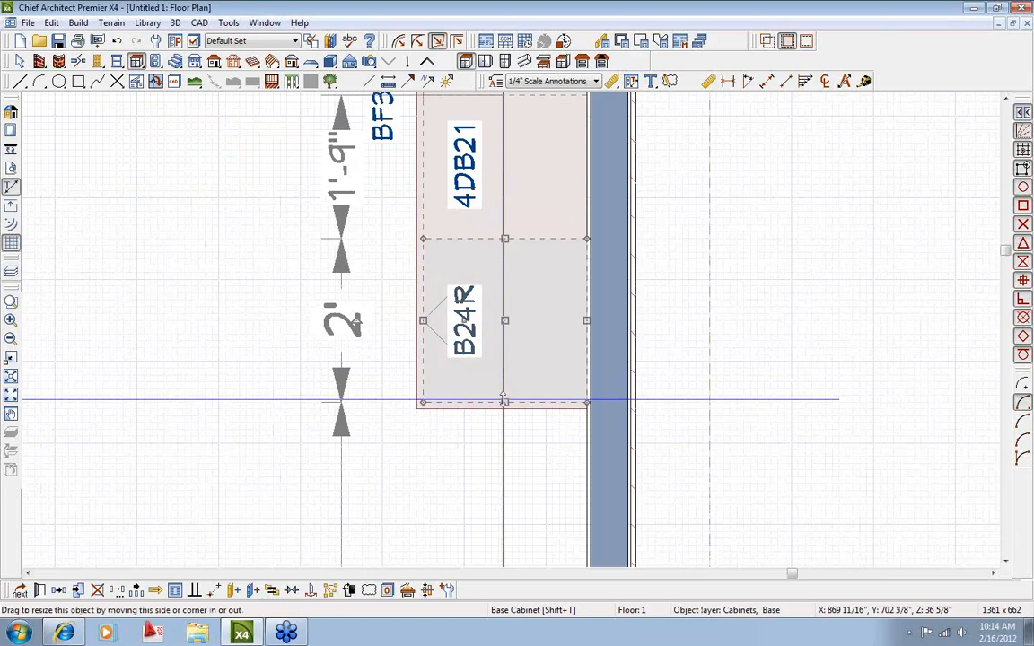
pyautogui.moveTo(502, 403); pyautogui.dragTo(501, 437)
pyautogui.press('Escape')
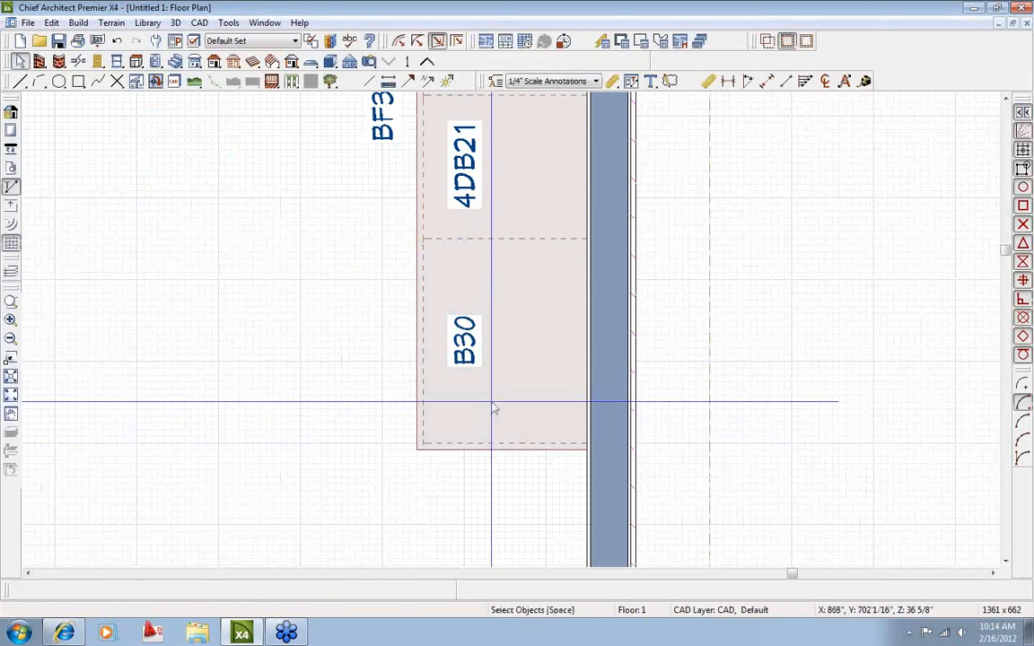
# Add a 24" base cabinet at the free end of the 30" base cabinet.
pyautogui.scroll(-1, 503, 411)
pyautogui.moveTo(488, 378); pyautogui.dragTo(412, 260, button='middle')
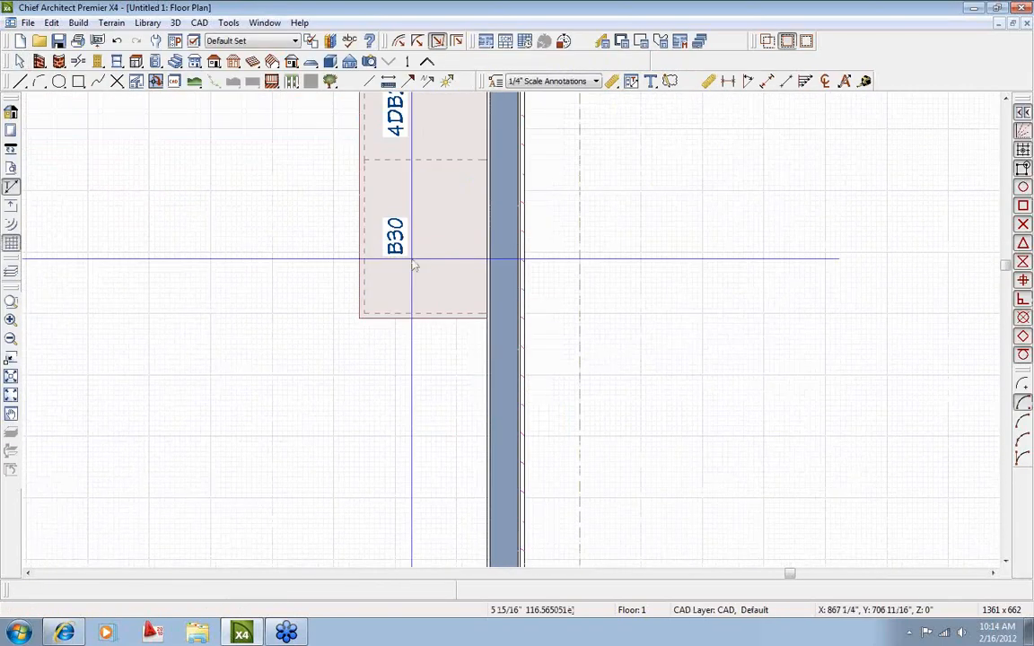
pyautogui.click(136, 61)
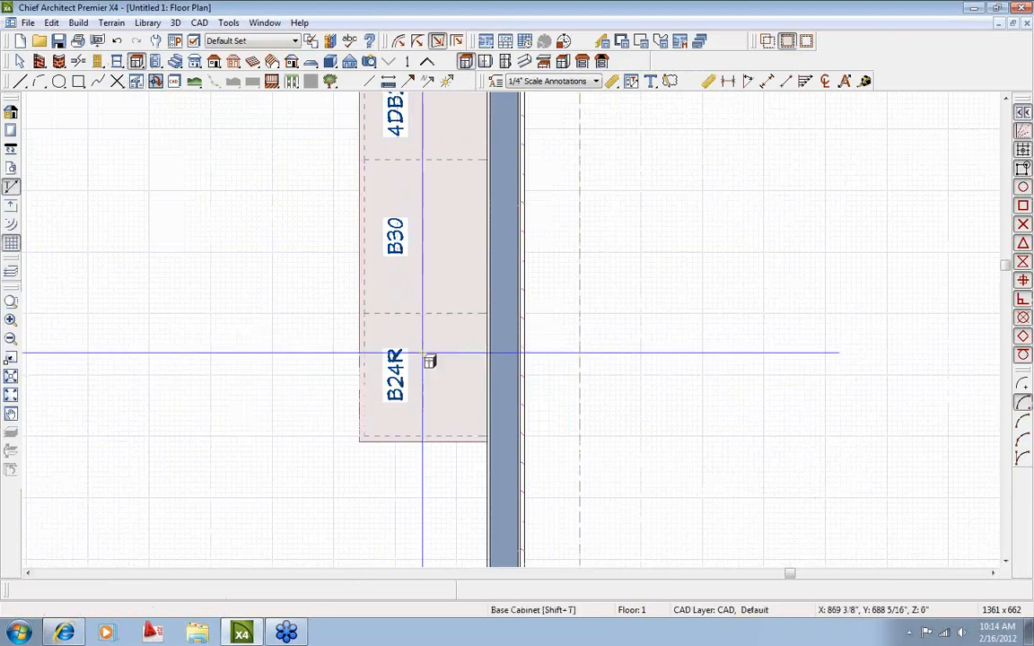
# Place a wall cabinet in the room corner above the 48" blind corner base to form a diagonal corner wall cabinet.
pyautogui.scroll(-4, 351, 420)
pyautogui.moveTo(308, 300); pyautogui.dragTo(445, 380, button='middle')
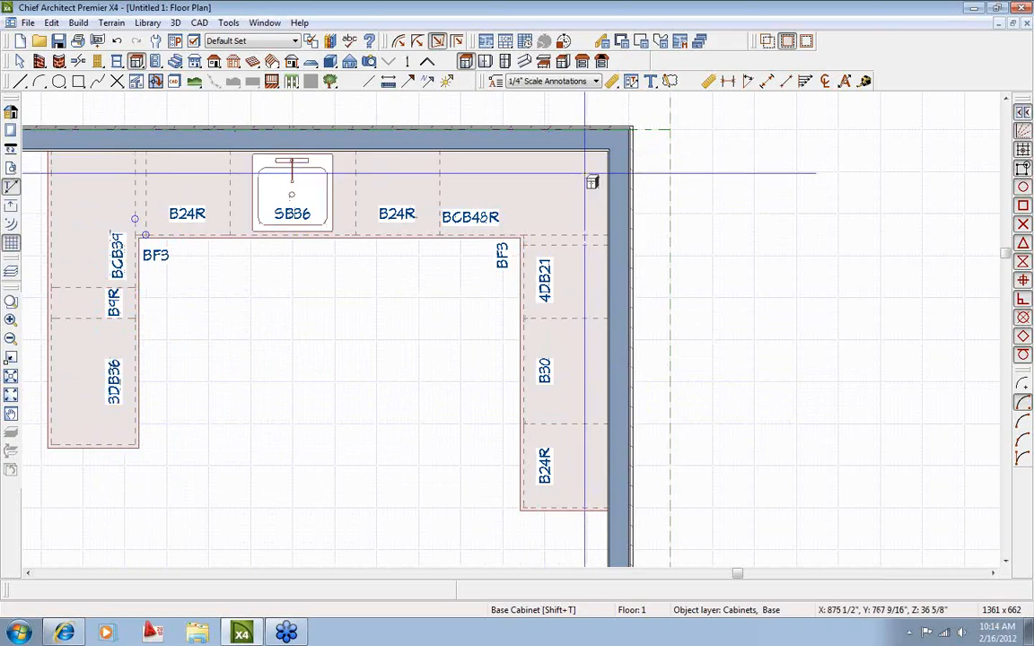
pyautogui.click(485, 61)
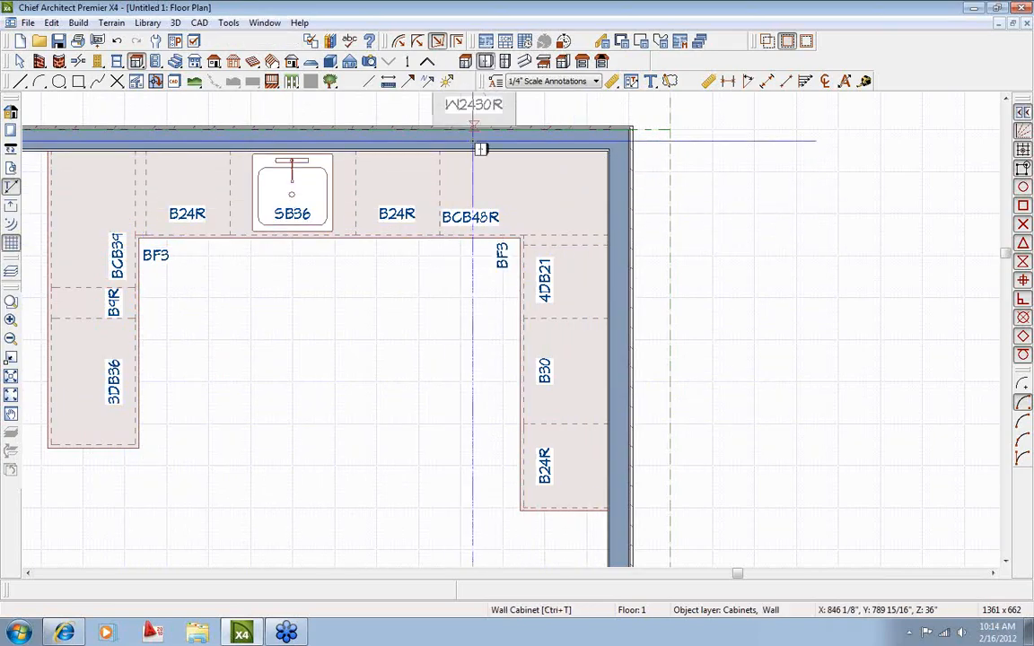
pyautogui.click(603, 172)
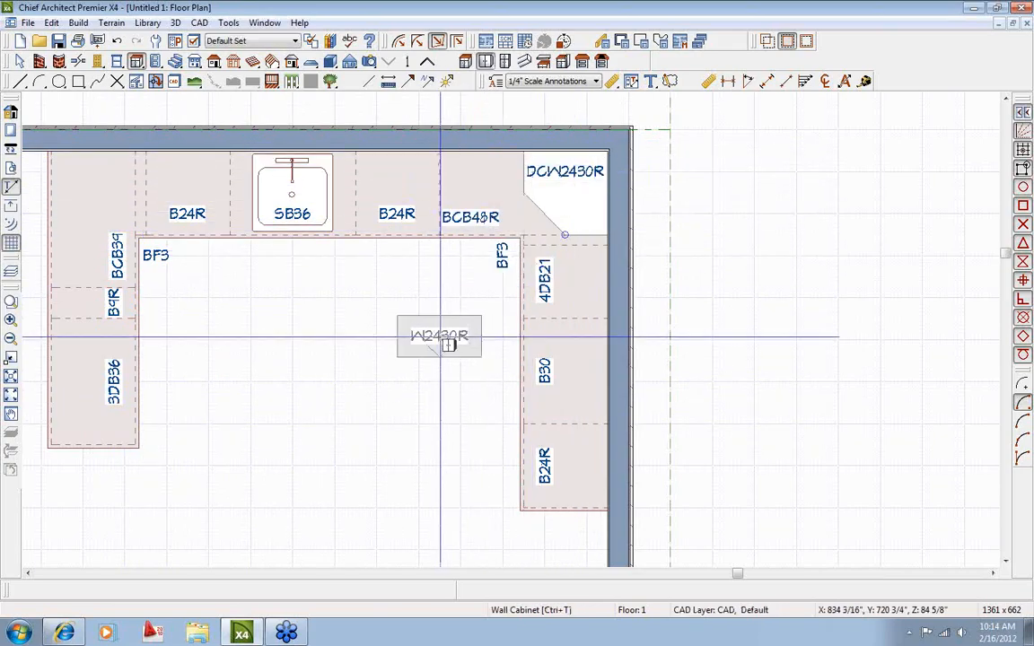
pyautogui.press('space')
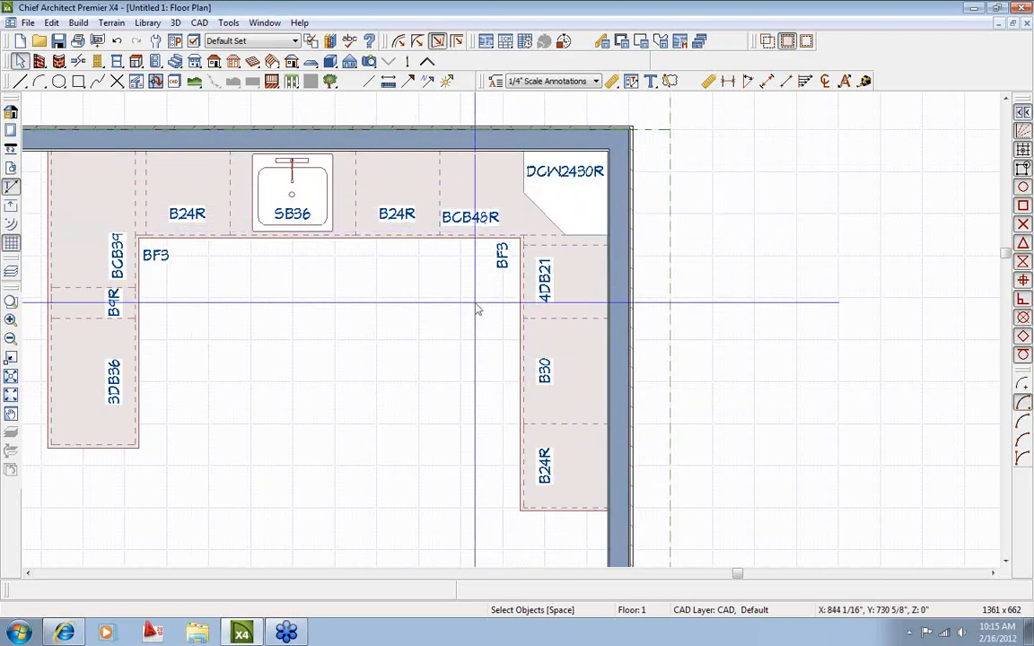
# Place two wall cabinets along the back wall beside the diagonal corner cabinet and narrow the one nearer the sink to 21".
pyautogui.click(137, 63)
pyautogui.click(485, 61)
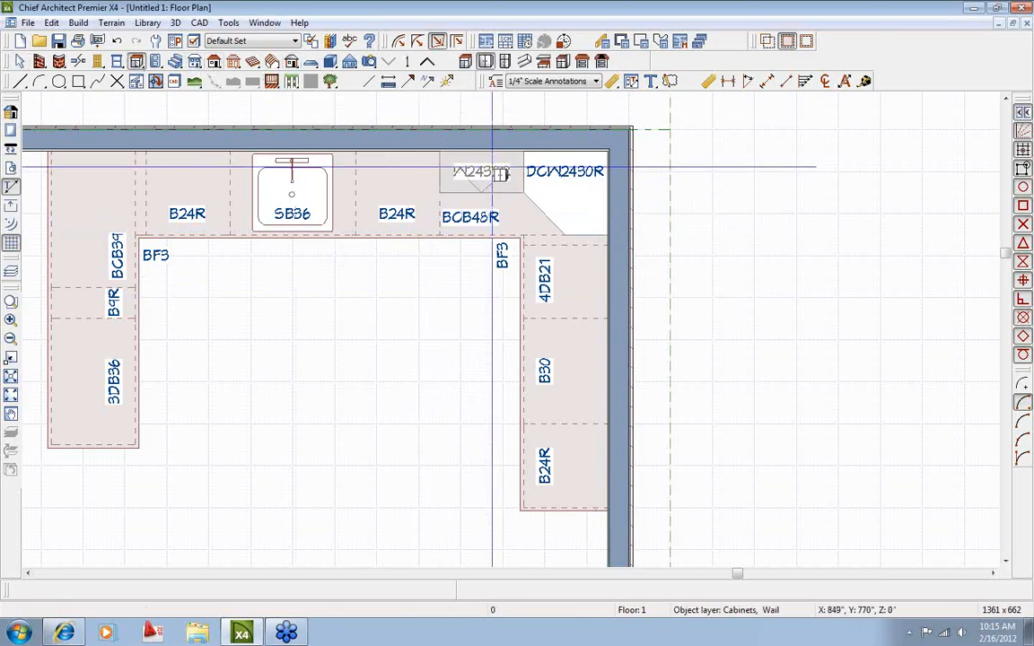
pyautogui.click(484, 175)
pyautogui.scroll(2, 394, 173)
pyautogui.click(395, 173)
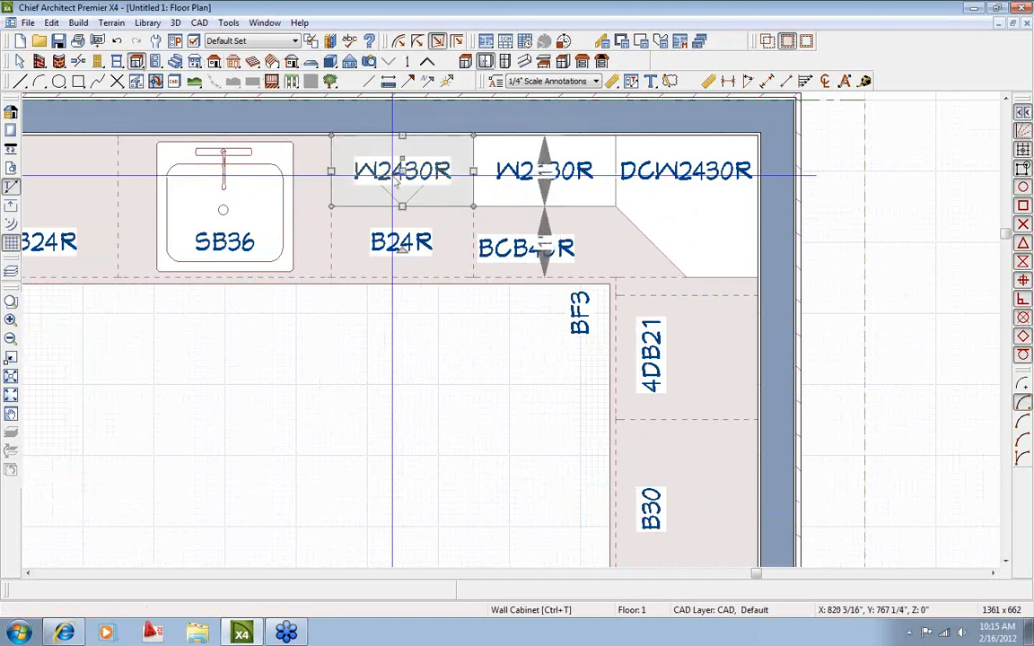
pyautogui.moveTo(332, 171); pyautogui.dragTo(349, 171)
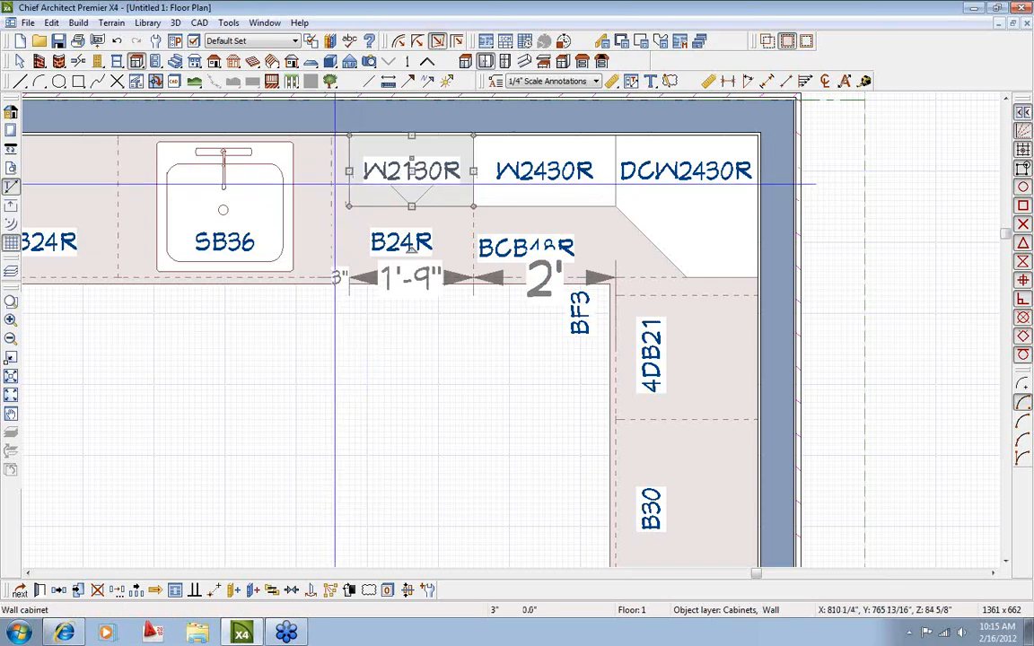
# Place a 24" wall cabinet on the other side of the sink and align its outer end with the 39" blind corner cabinet's front.
pyautogui.moveTo(314, 376); pyautogui.dragTo(516, 415, button='middle')
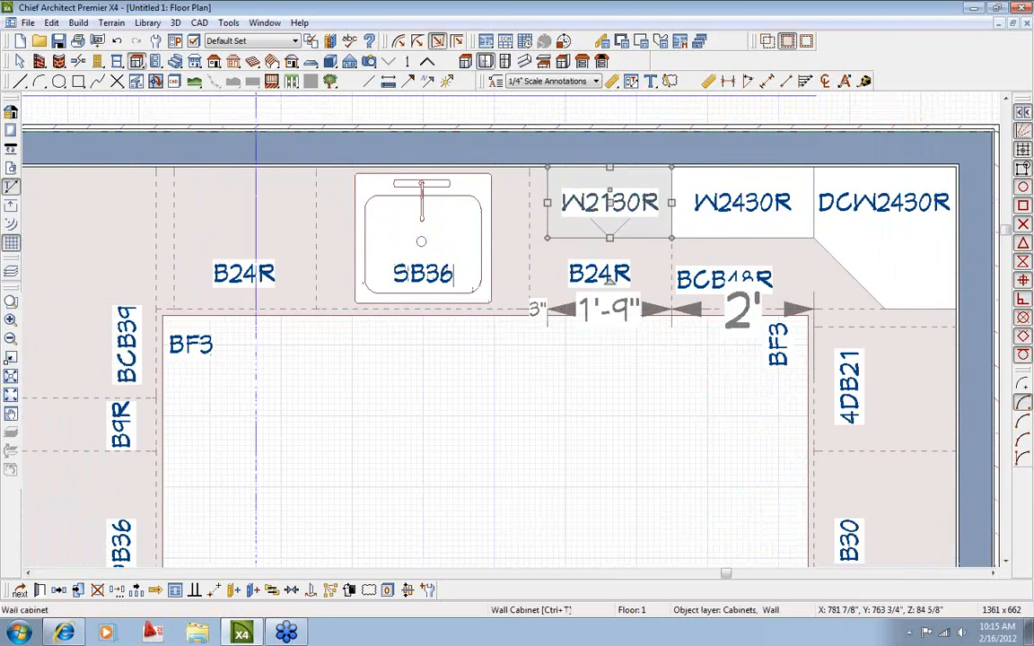
pyautogui.click(485, 63)
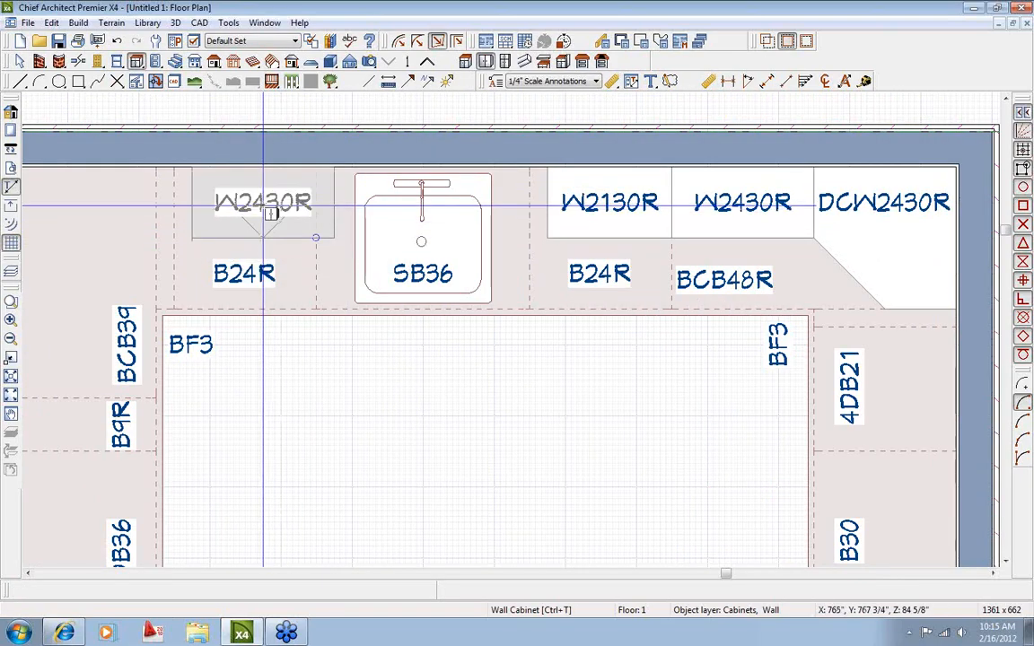
pyautogui.click(267, 226)
pyautogui.scroll(2, 267, 226)
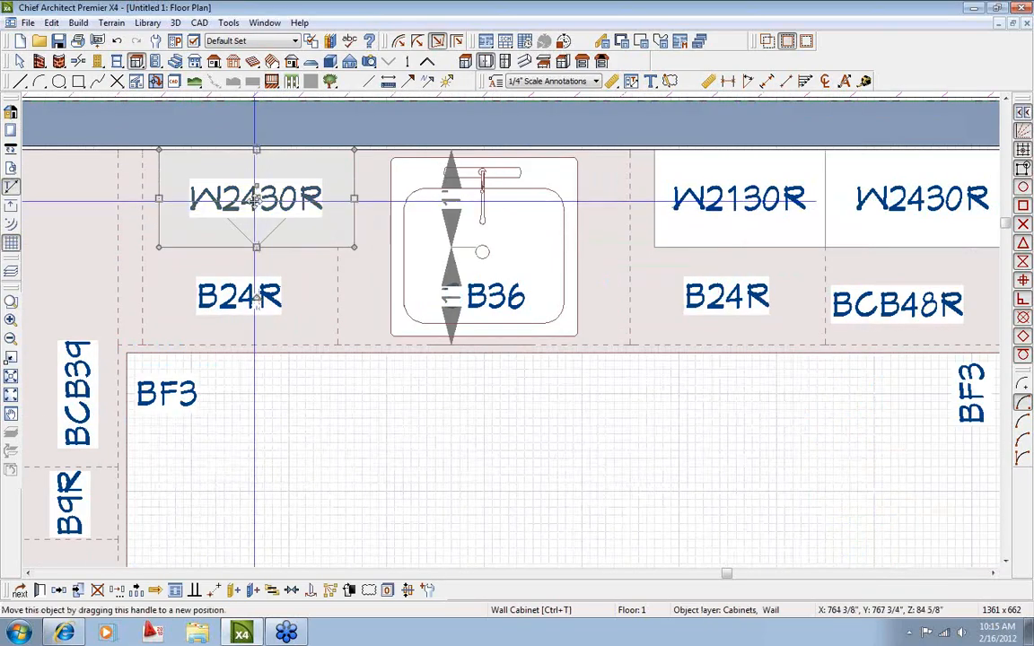
pyautogui.moveTo(256, 201); pyautogui.dragTo(241, 201)
pyautogui.moveTo(323, 444); pyautogui.dragTo(440, 453, button='middle')
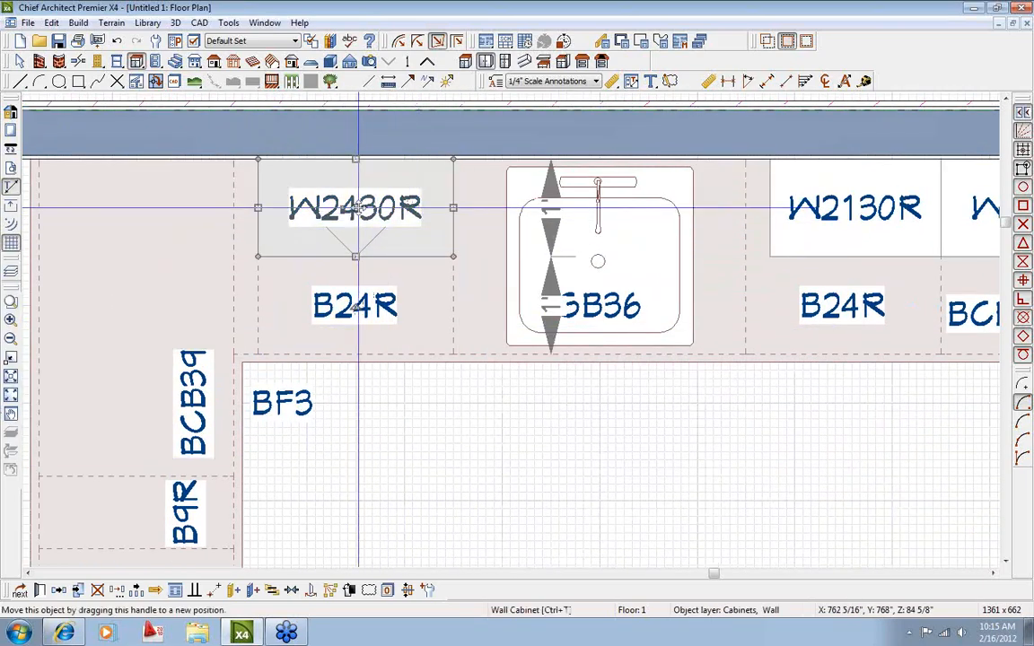
pyautogui.moveTo(356, 208); pyautogui.dragTo(334, 208)
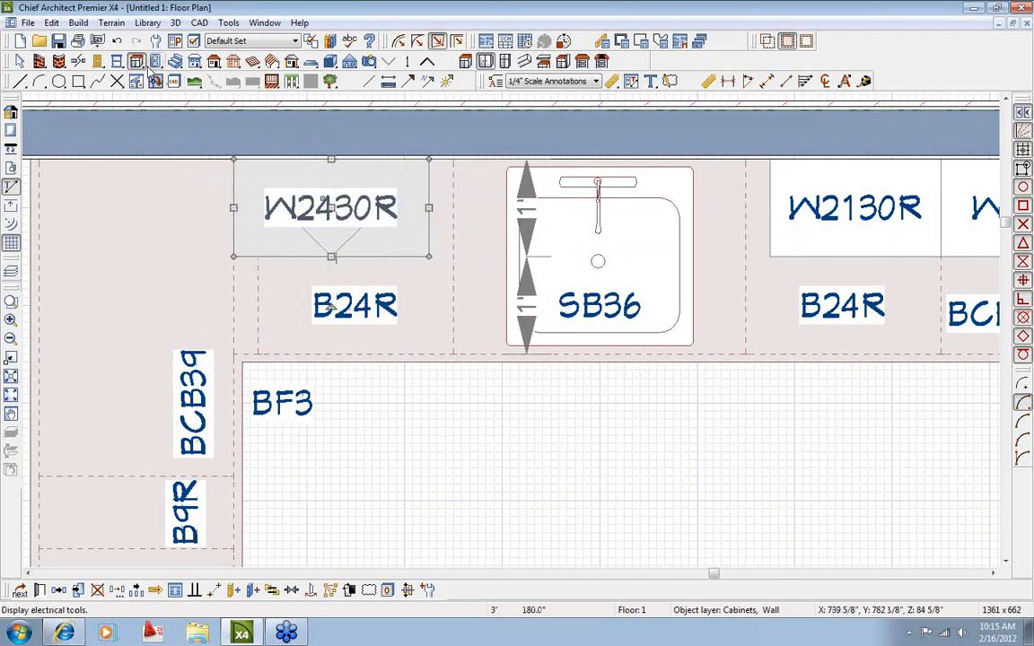
# Place a 24" wall cabinet on the side wall, flush against the diagonal corner wall cabinet.
pyautogui.click(485, 61)
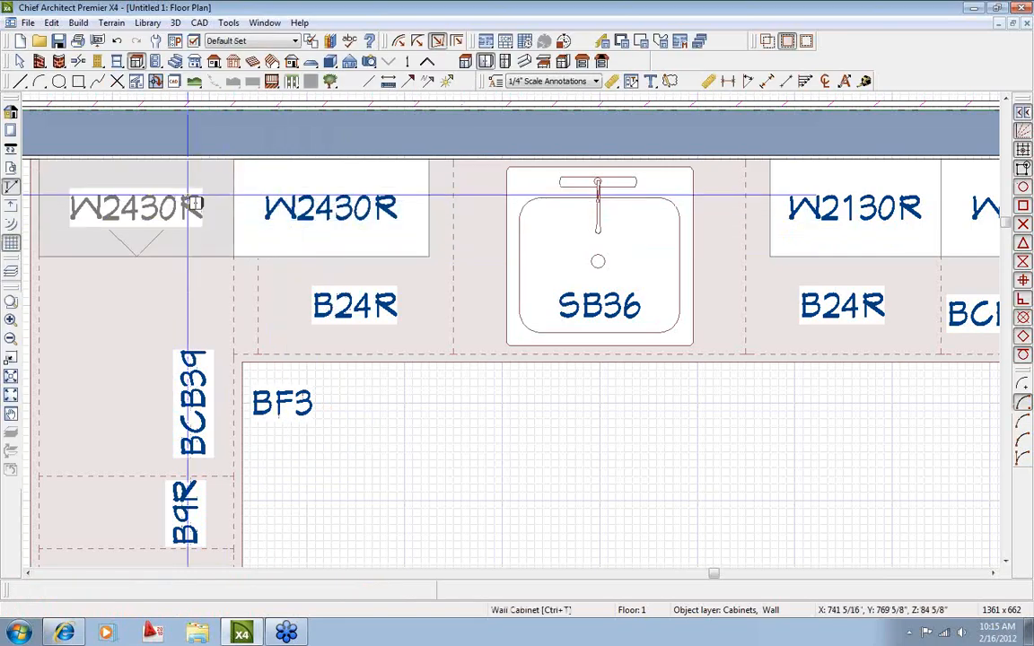
pyautogui.click(261, 244)
pyautogui.scroll(-2, 266, 254)
pyautogui.scroll(-2, 266, 254)
pyautogui.scroll(3, 443, 358)
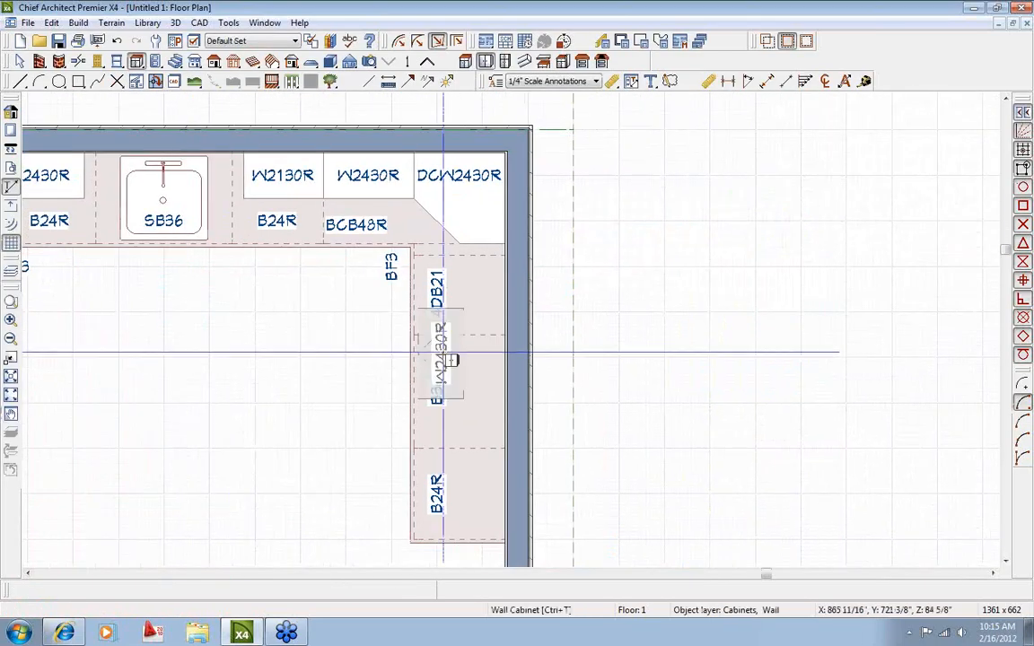
pyautogui.click(509, 252)
# Add a wall cabinet above the 30" base on the side wall and widen it to 30".
pyautogui.moveTo(266, 360); pyautogui.dragTo(238, 224, button='middle')
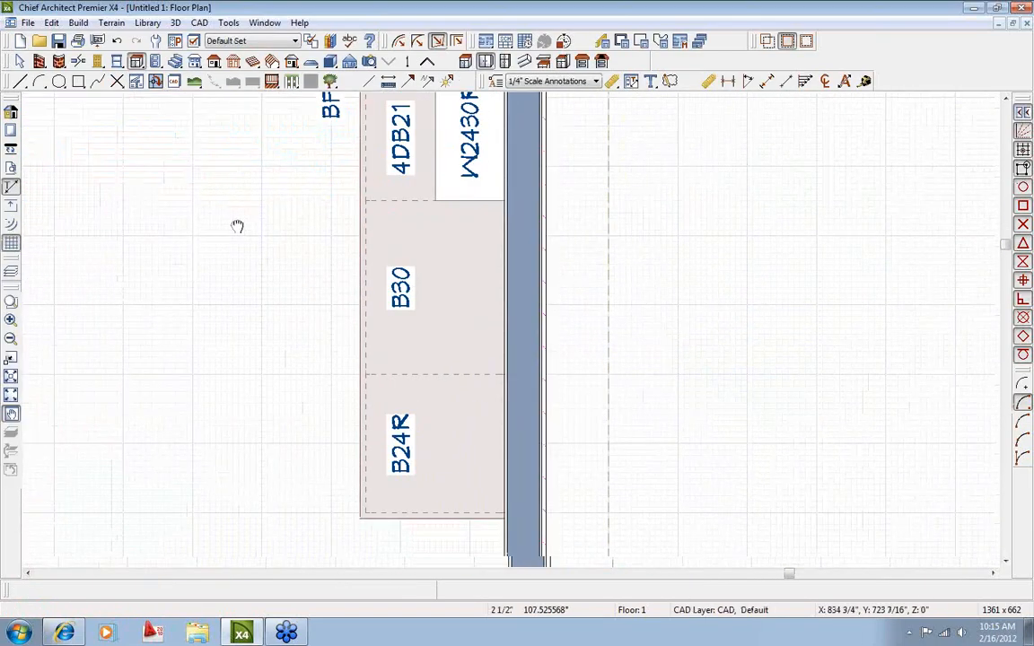
pyautogui.click(471, 296)
pyautogui.moveTo(468, 328); pyautogui.dragTo(472, 359)
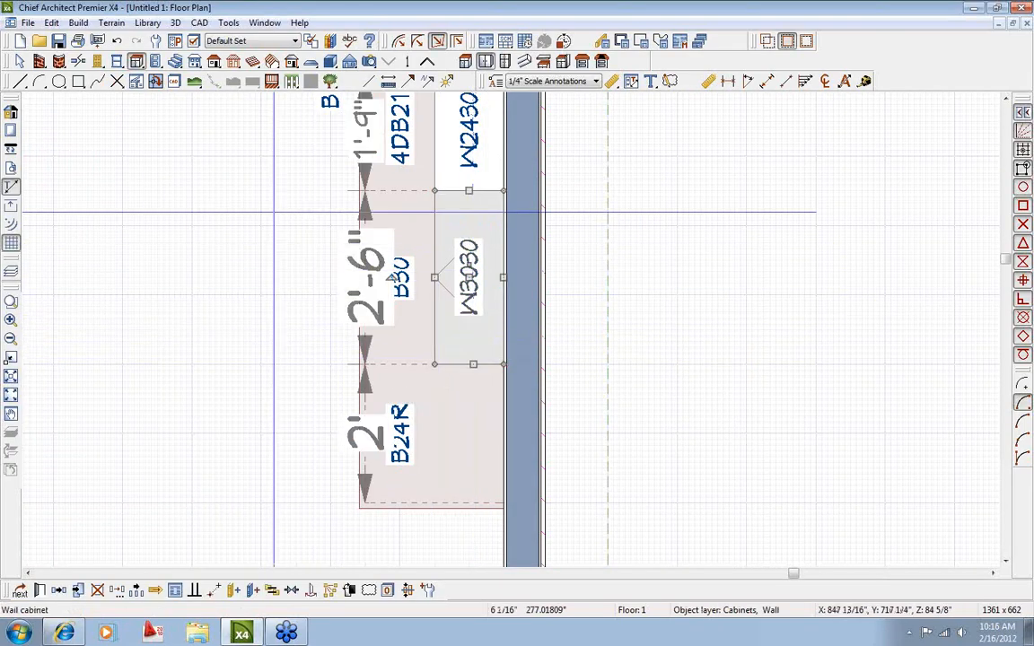
# Add a 24" wall cabinet above the last base cabinet on the side wall.
pyautogui.click(490, 64)
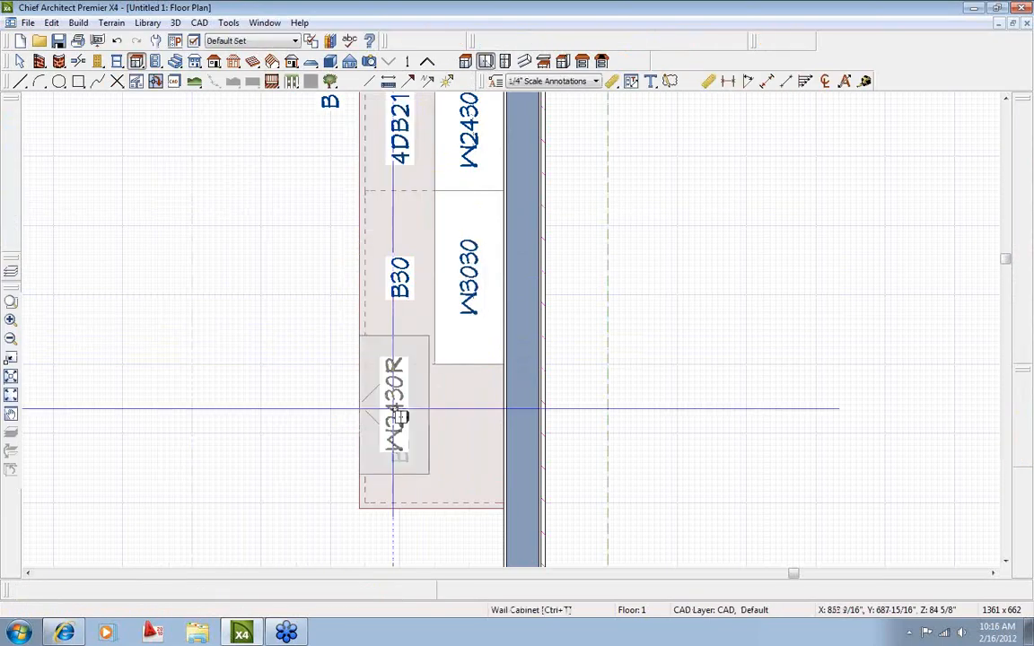
pyautogui.click(462, 407)
pyautogui.press('space')
# Delete the 30" base cabinet between the four-drawer base and the end base cabinet to leave an appliance opening.
pyautogui.moveTo(249, 355); pyautogui.dragTo(373, 390, button='middle')
pyautogui.scroll(-1, 380, 388)
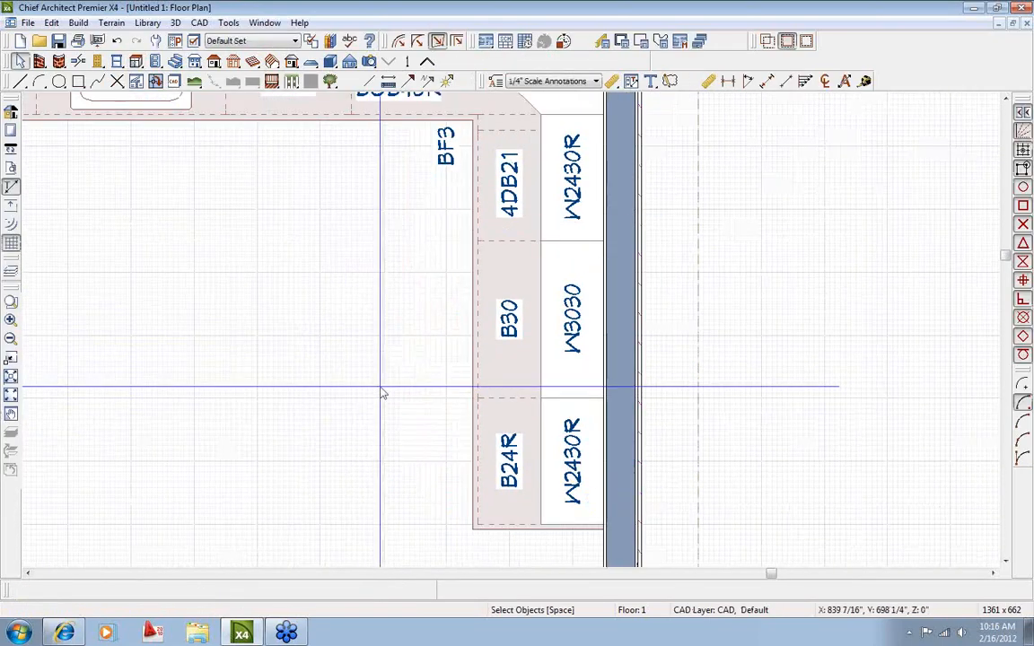
pyautogui.click(503, 370)
pyautogui.press('Delete')
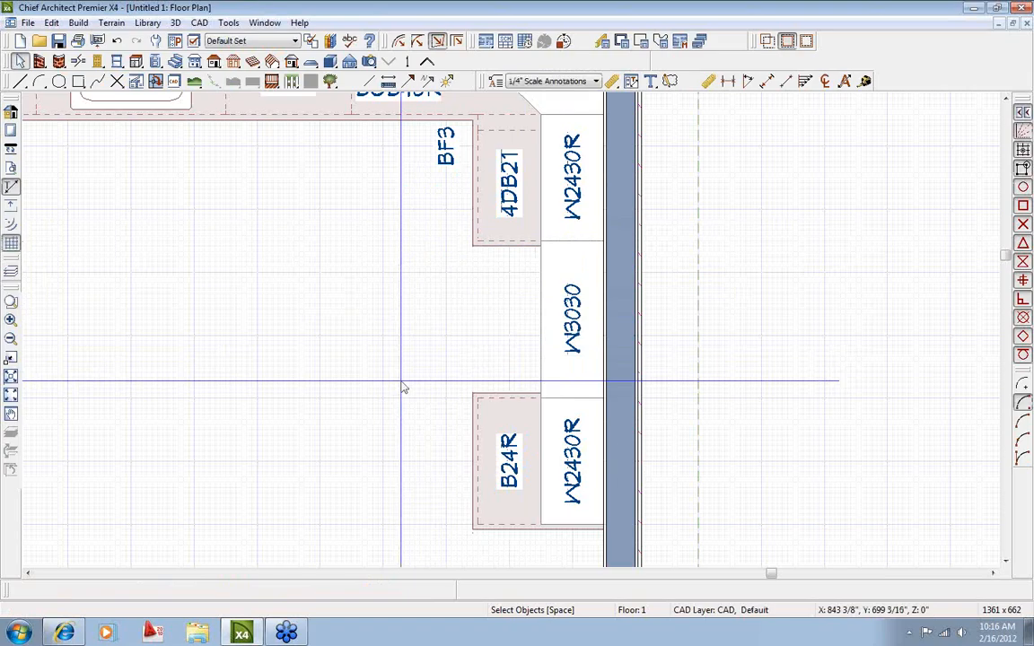
pyautogui.moveTo(412, 373); pyautogui.dragTo(439, 386, button='middle')
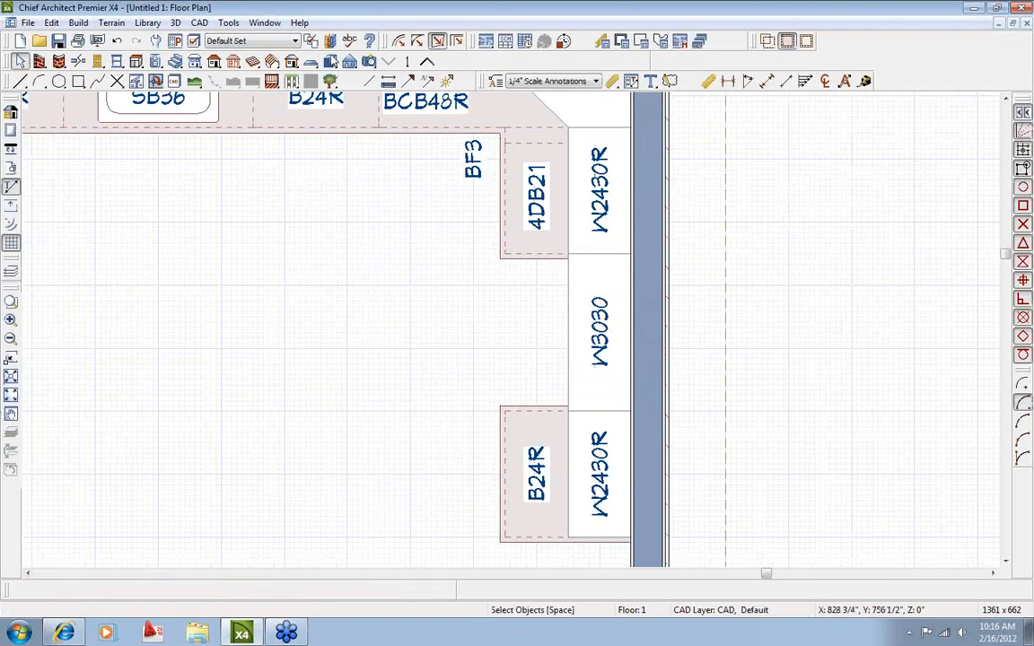
pyautogui.moveTo(357, 291)
pyautogui.mouseDown(button='middle')
pyautogui.moveTo(265, 295)
pyautogui.moveTo(202, 359)
pyautogui.mouseUp(button='middle')
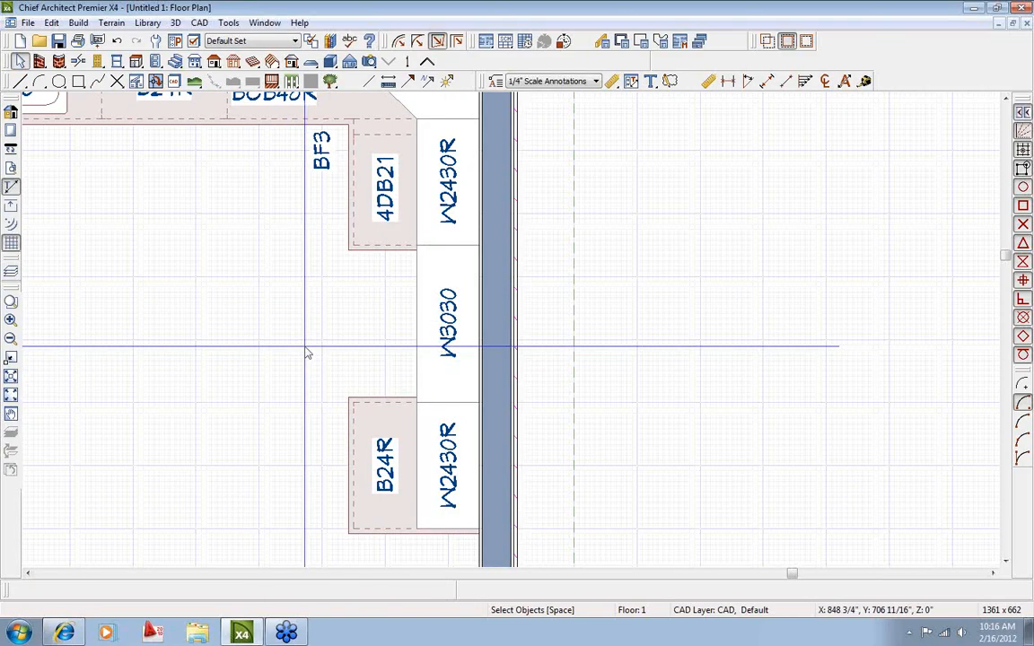
# Create a wall elevation facing the side wall and examine its base and wall cabinets around the opening.
pyautogui.scroll(-1, 307, 353)
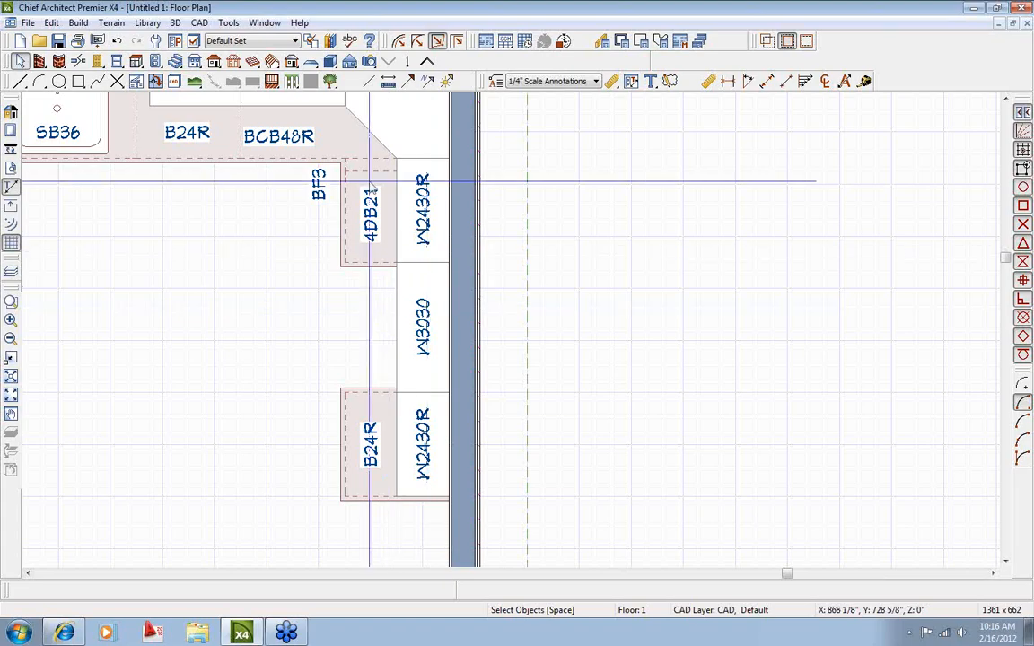
pyautogui.click(349, 61)
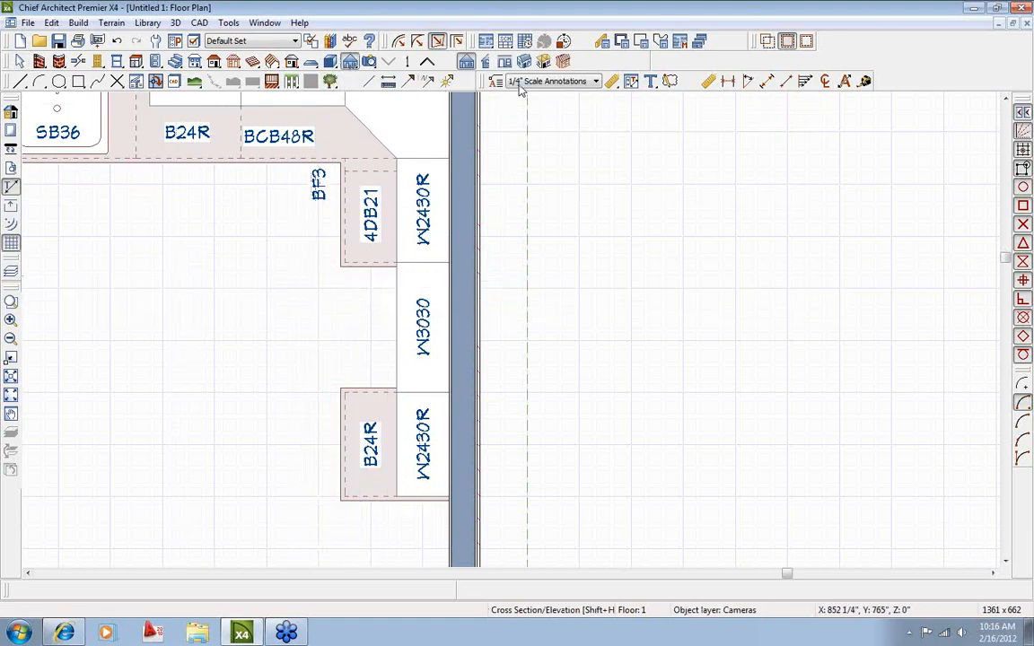
pyautogui.click(350, 62)
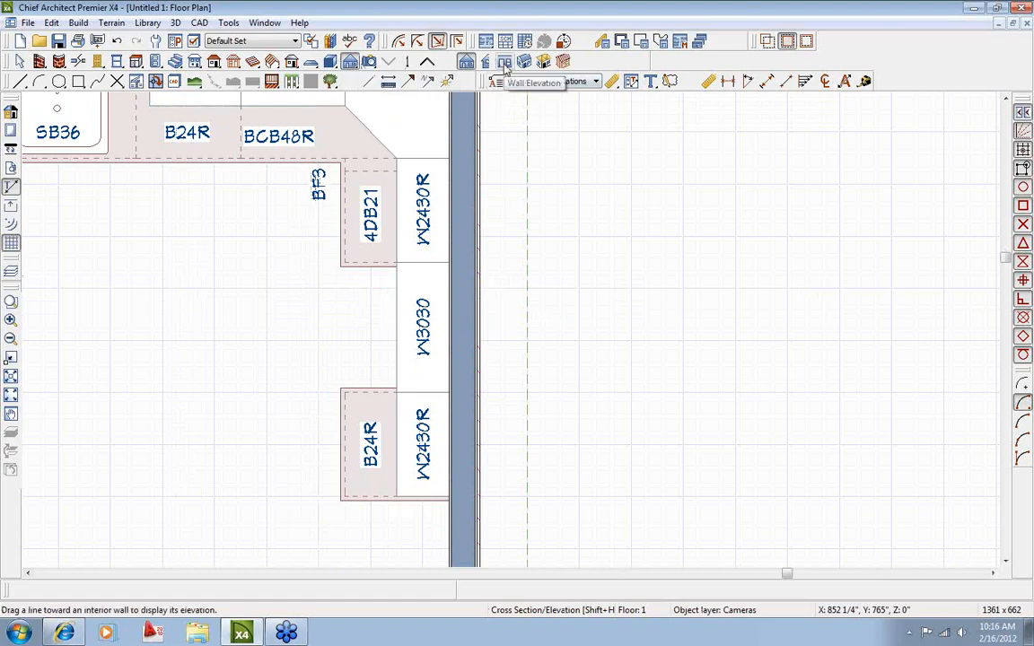
pyautogui.click(504, 63)
pyautogui.moveTo(204, 330); pyautogui.dragTo(352, 328)
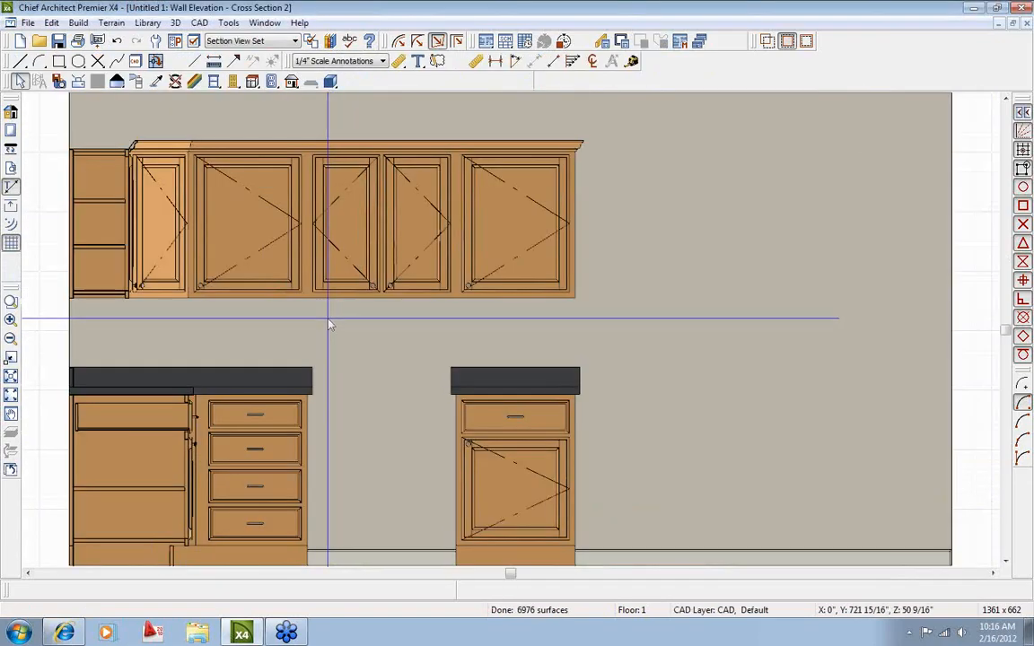
pyautogui.scroll(-3, 410, 353)
pyautogui.scroll(3, 416, 358)
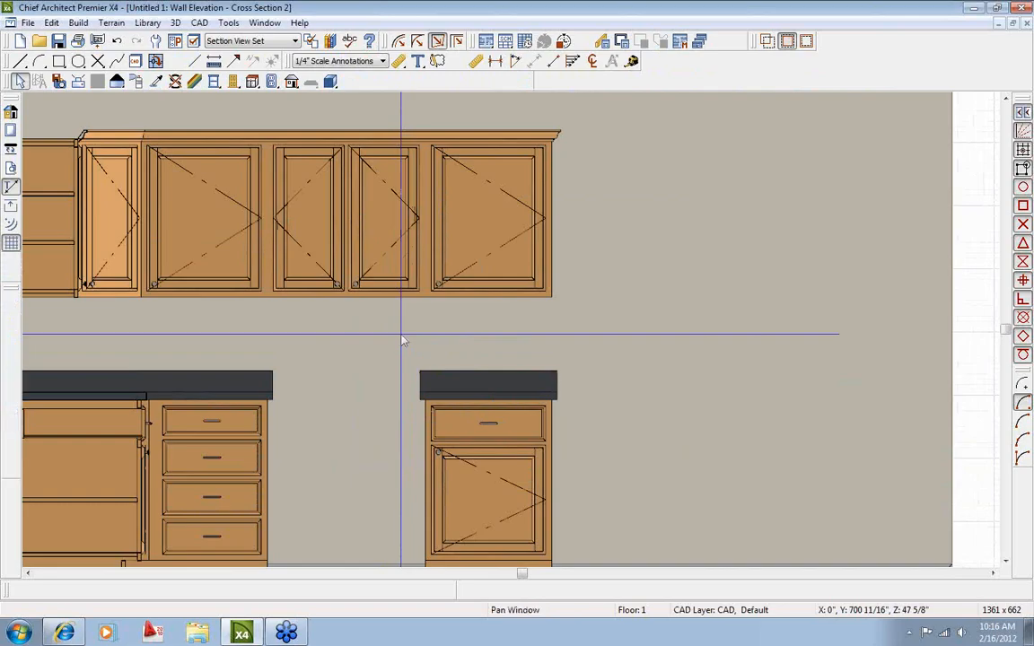
# Set the height of the 30" wall cabinet above the appliance opening to 12".
pyautogui.moveTo(403, 341); pyautogui.dragTo(450, 369, button='middle')
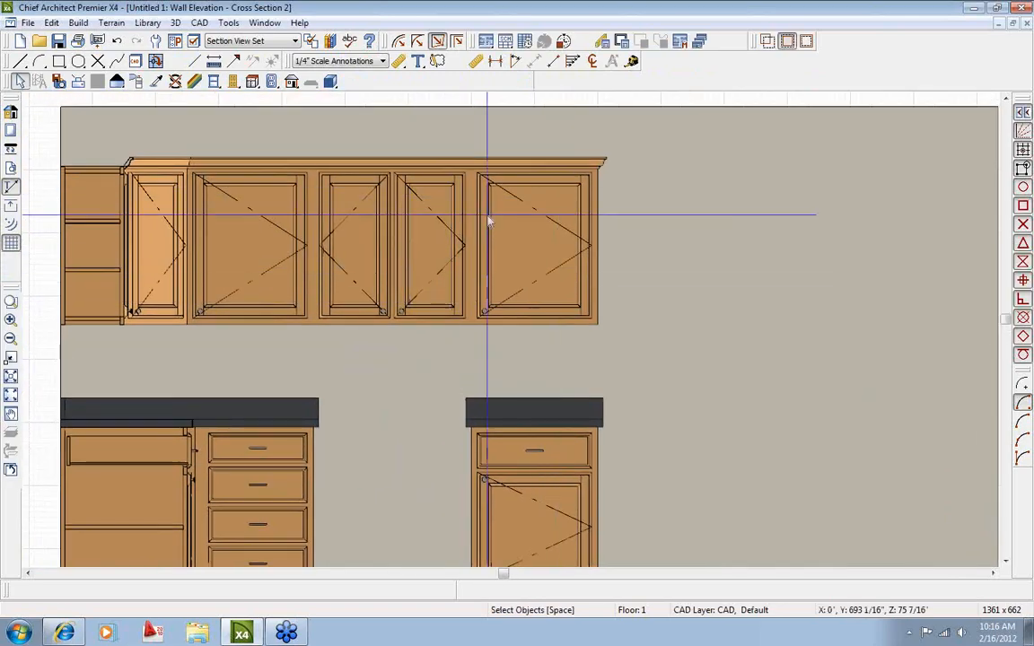
pyautogui.doubleClick(366, 245)
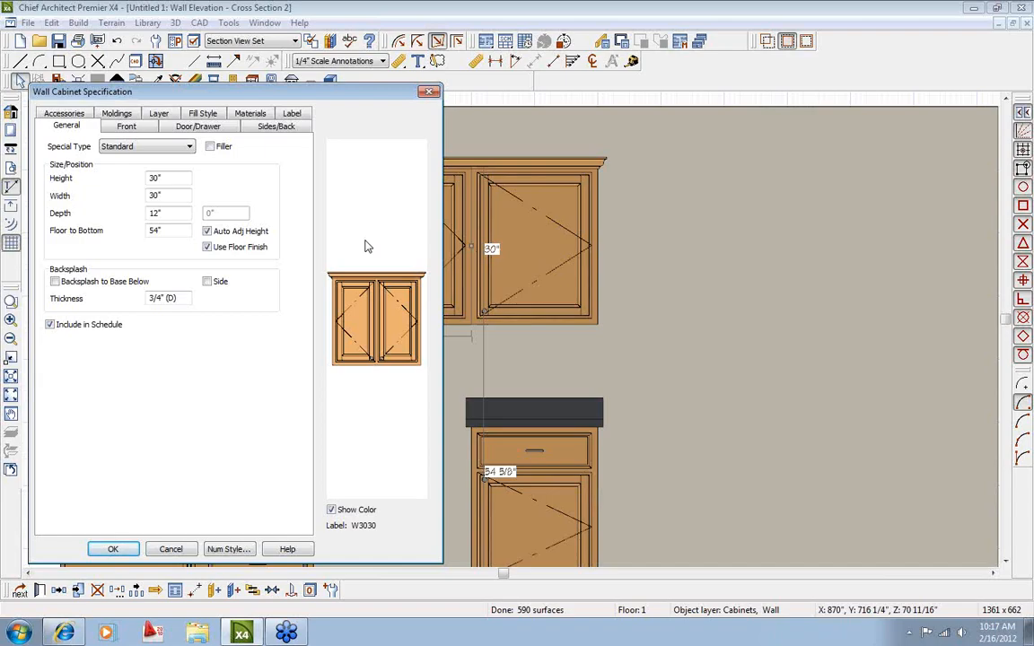
pyautogui.doubleClick(154, 177)
pyautogui.write('12')
pyautogui.click(113, 548)
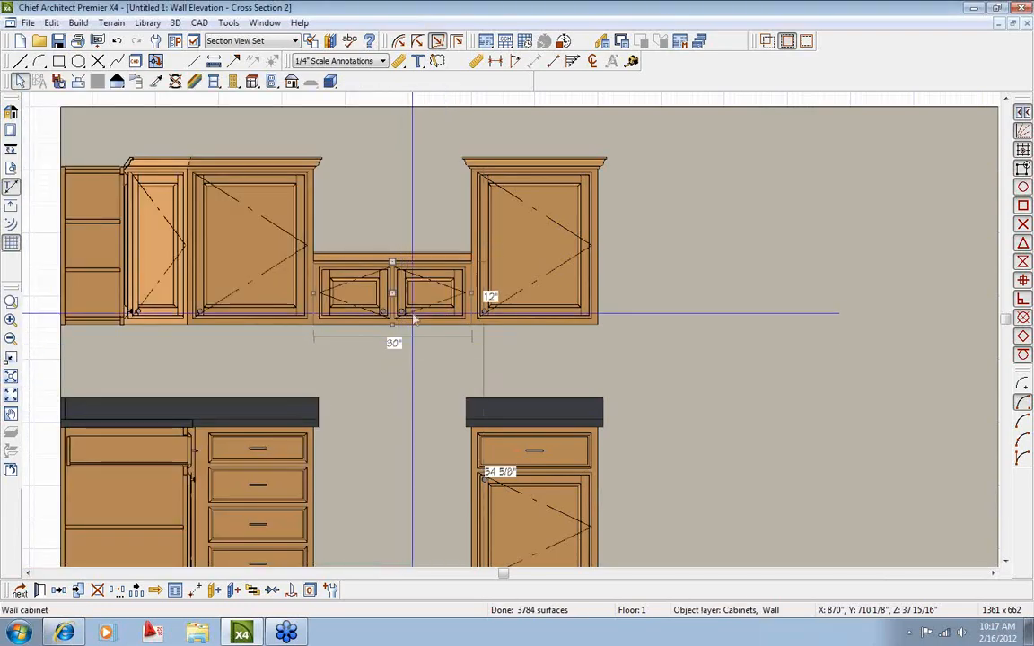
pyautogui.click(405, 335)
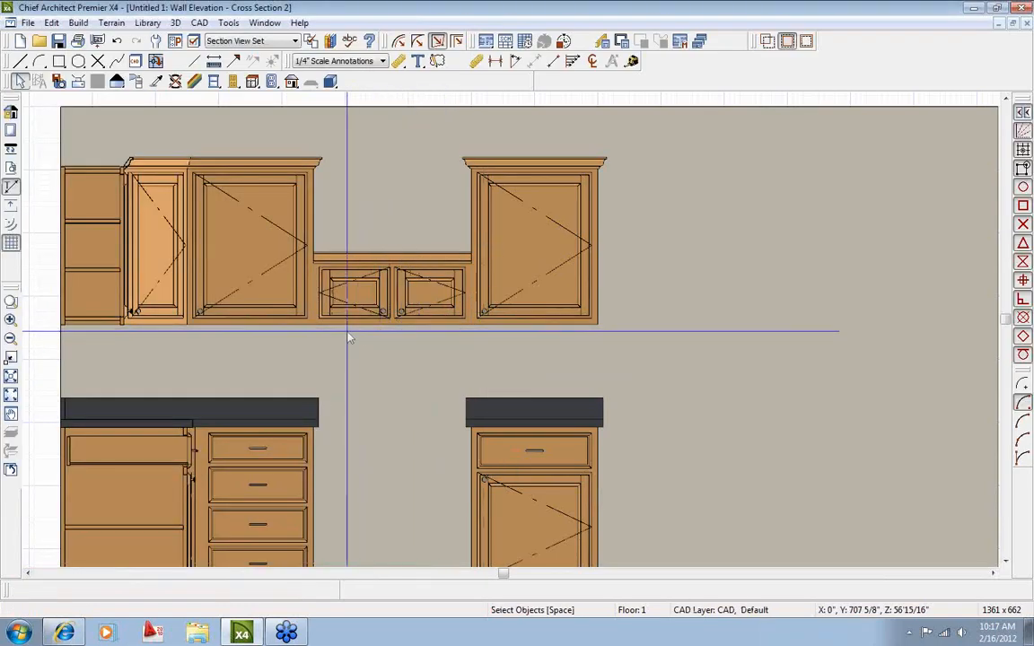
# Check the size and floor-to-bottom settings of the short wall cabinet and the neighbouring 24" end wall cabinet.
pyautogui.doubleClick(408, 296)
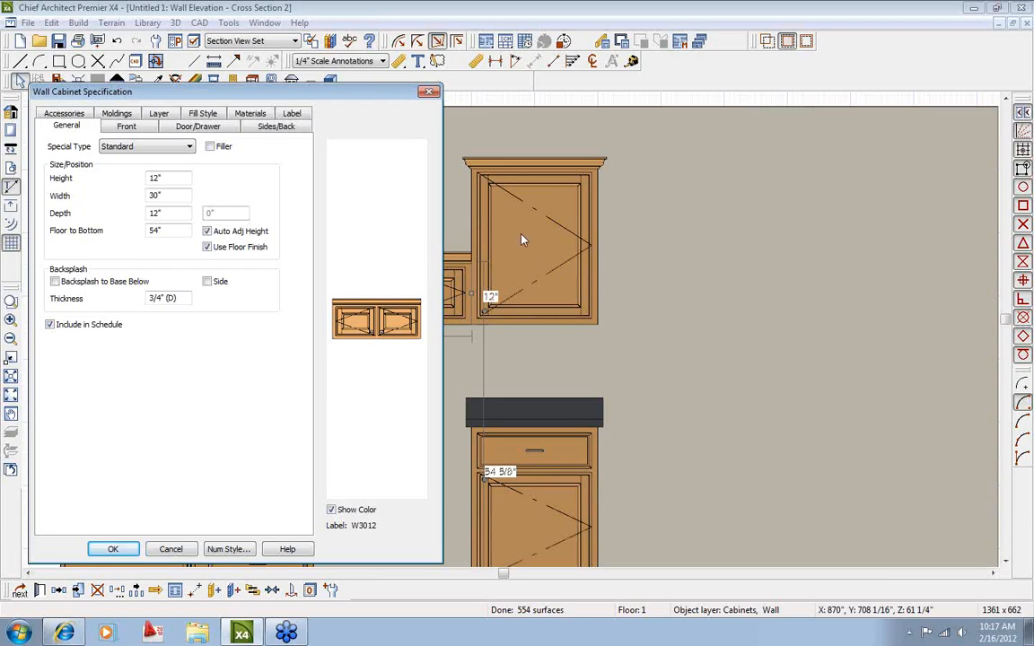
pyautogui.click(169, 548)
pyautogui.doubleClick(544, 278)
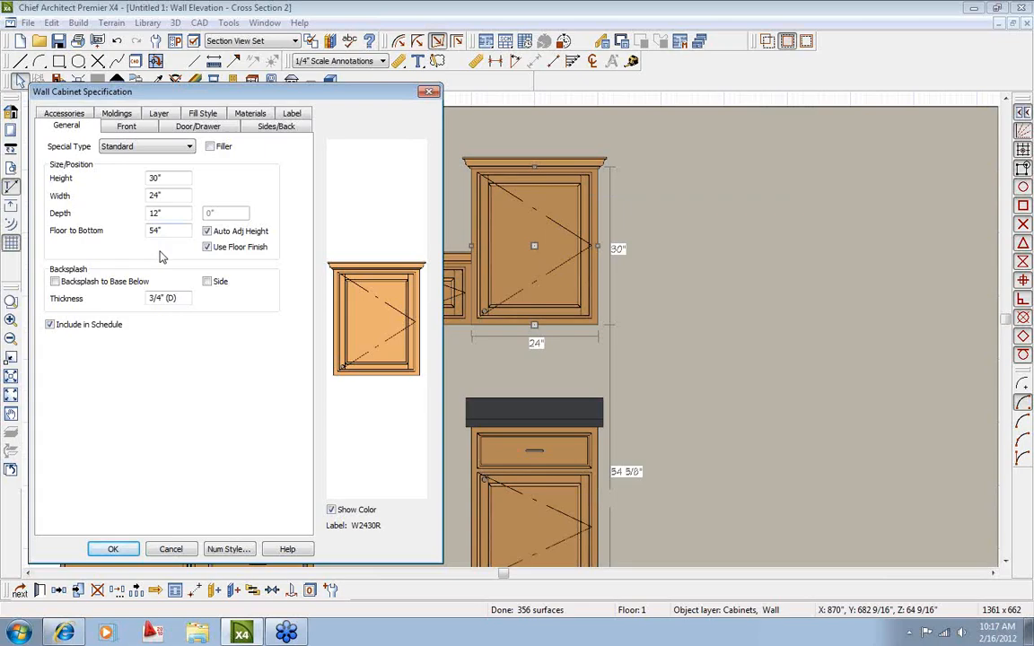
pyautogui.click(171, 549)
# Raise the short wall cabinet above the opening by setting its floor-to-bottom height to 72".
pyautogui.doubleClick(416, 293)
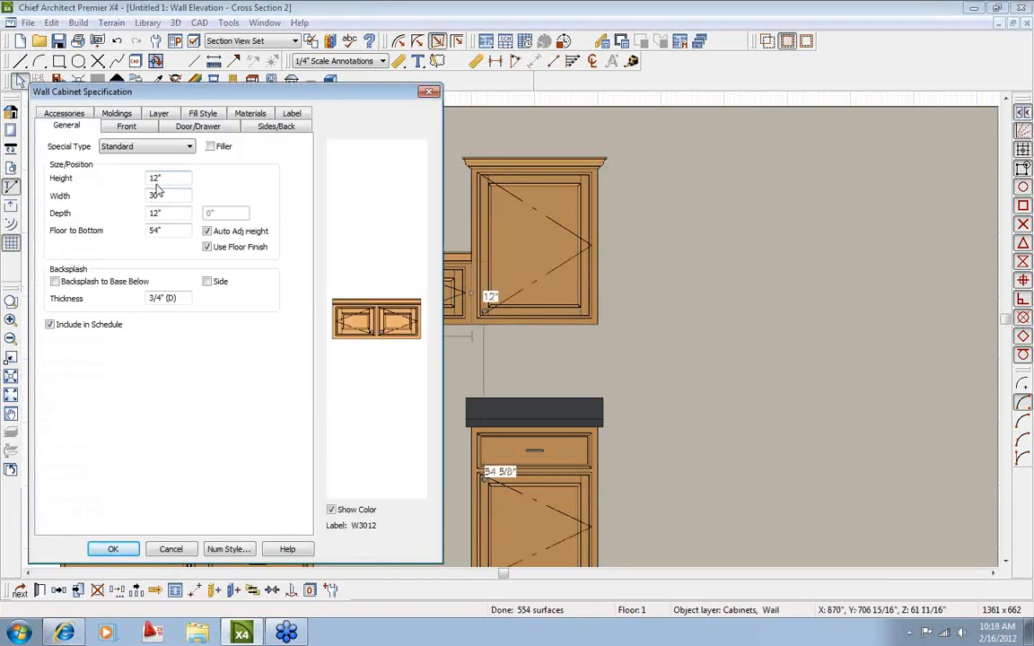
pyautogui.moveTo(162, 231); pyautogui.dragTo(118, 241)
pyautogui.write('72')
pyautogui.click(110, 549)
pyautogui.press('Escape')
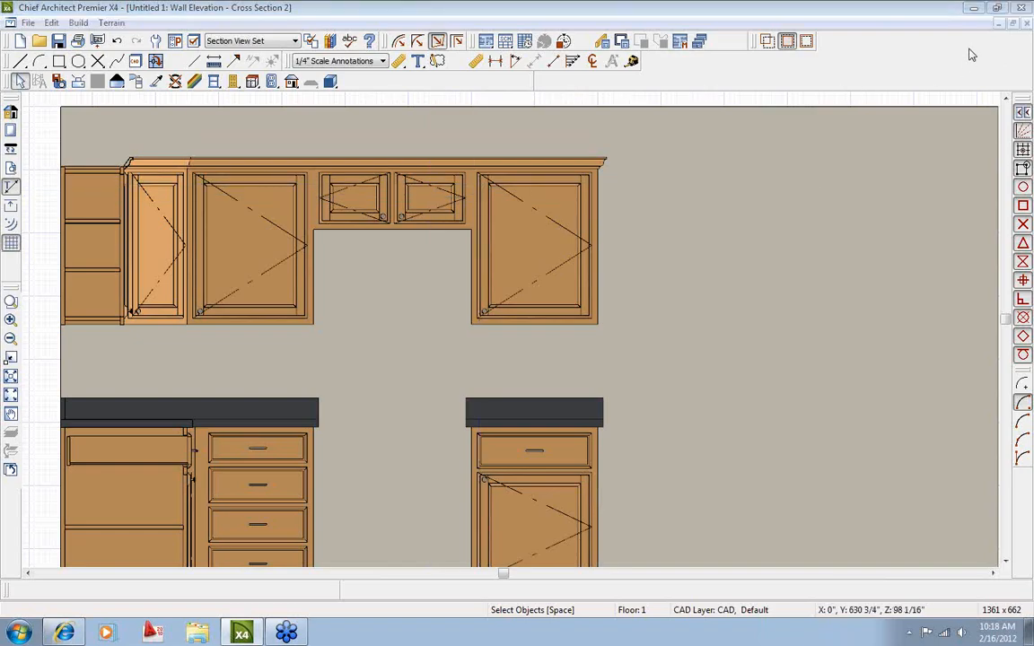
# In the floor plan, place the Under Cabinet Microwave from the core Appliances library beneath the W3012 wall cabinet.
pyautogui.click(1027, 24)
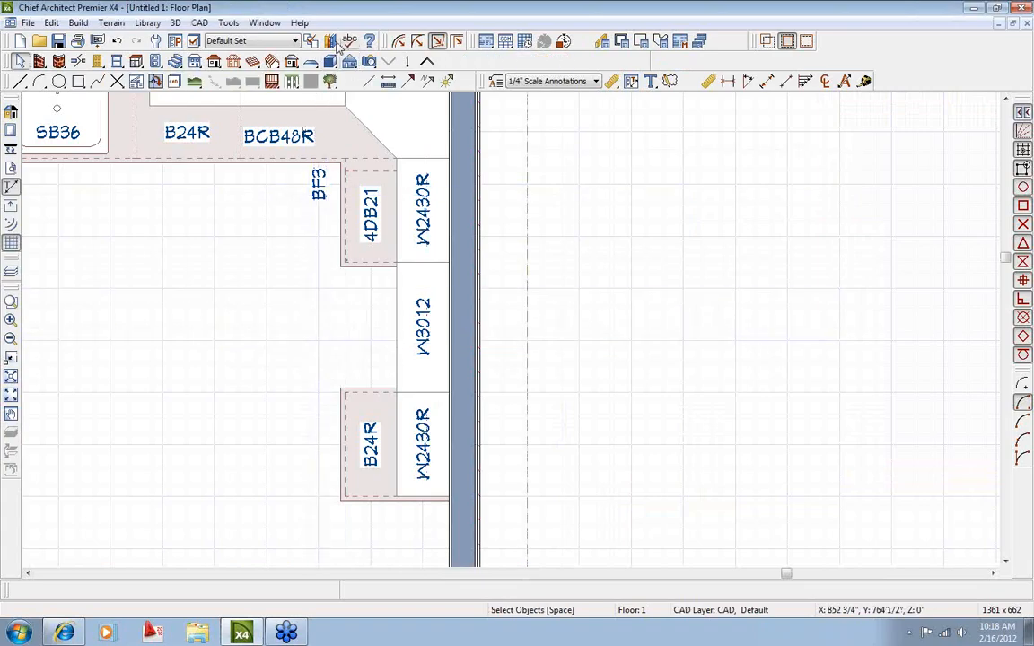
pyautogui.click(310, 40)
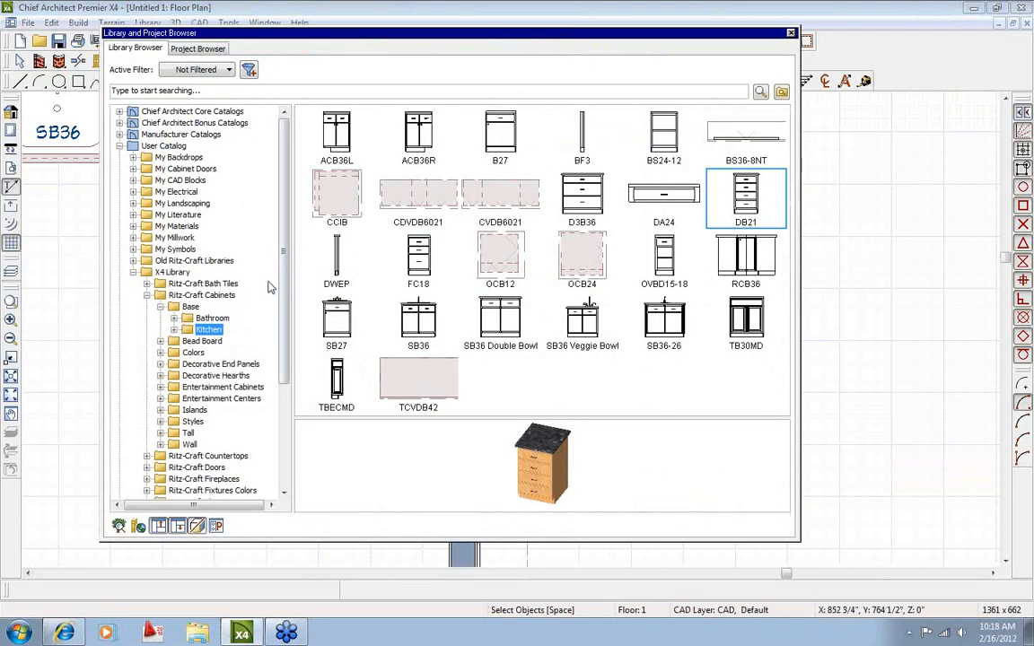
pyautogui.click(148, 295)
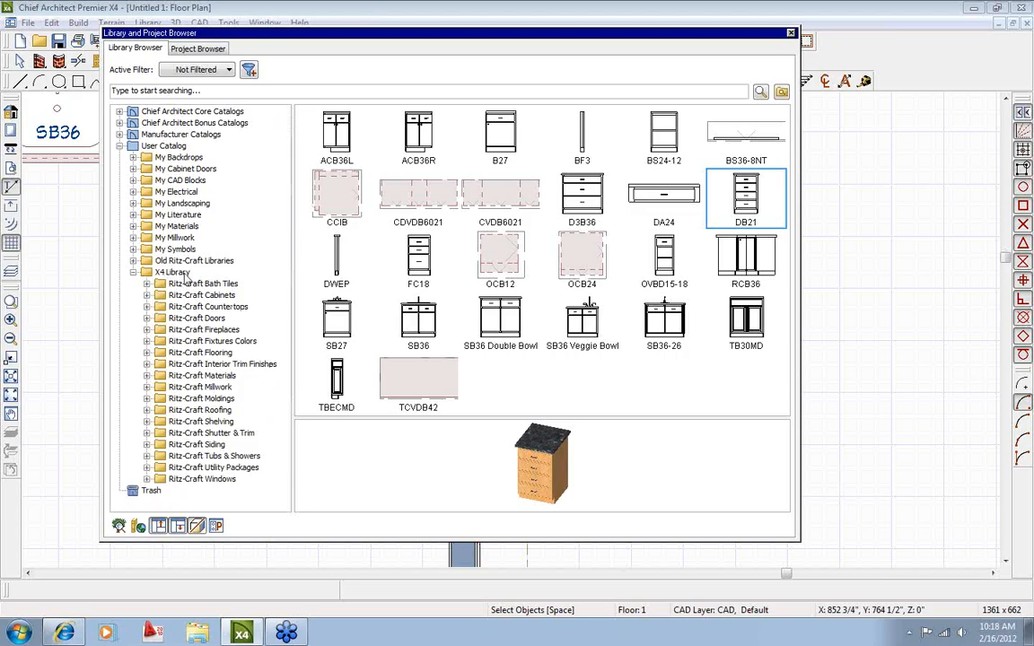
pyautogui.click(119, 112)
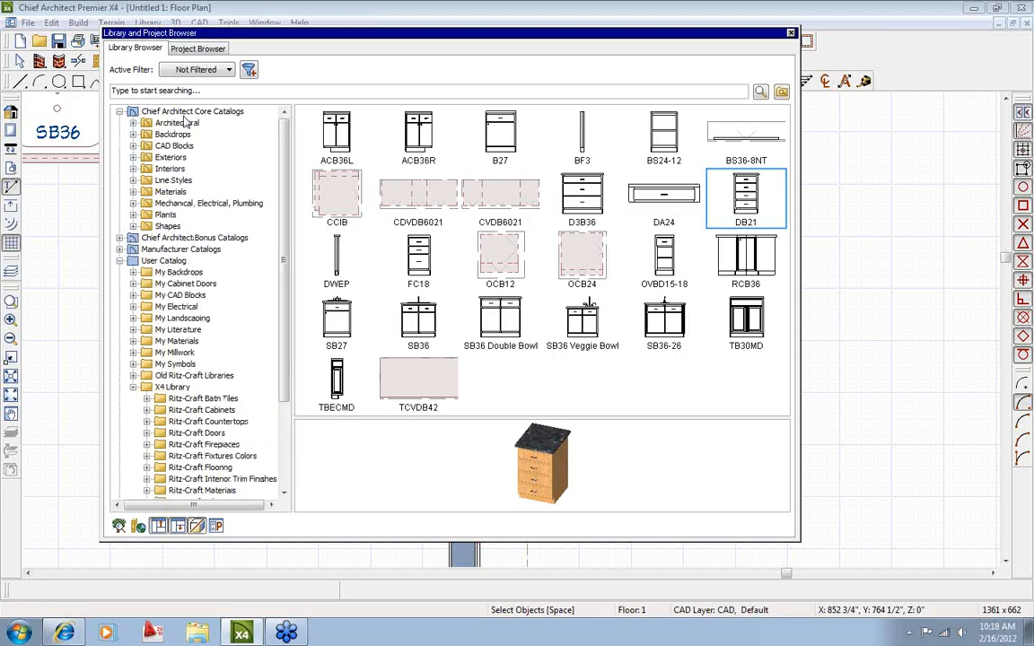
pyautogui.click(134, 123)
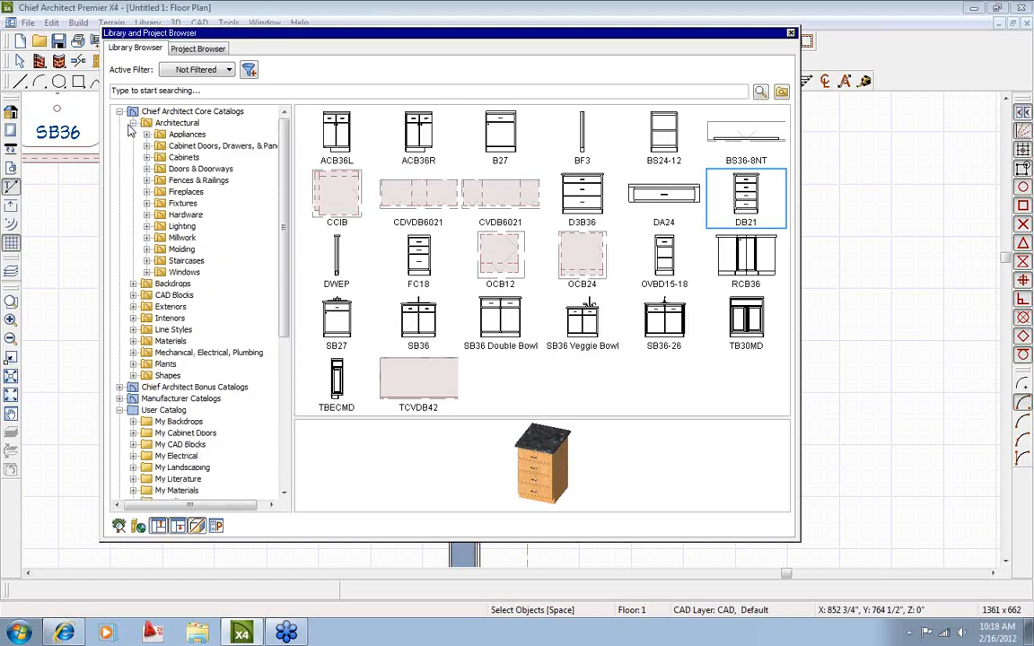
pyautogui.click(180, 135)
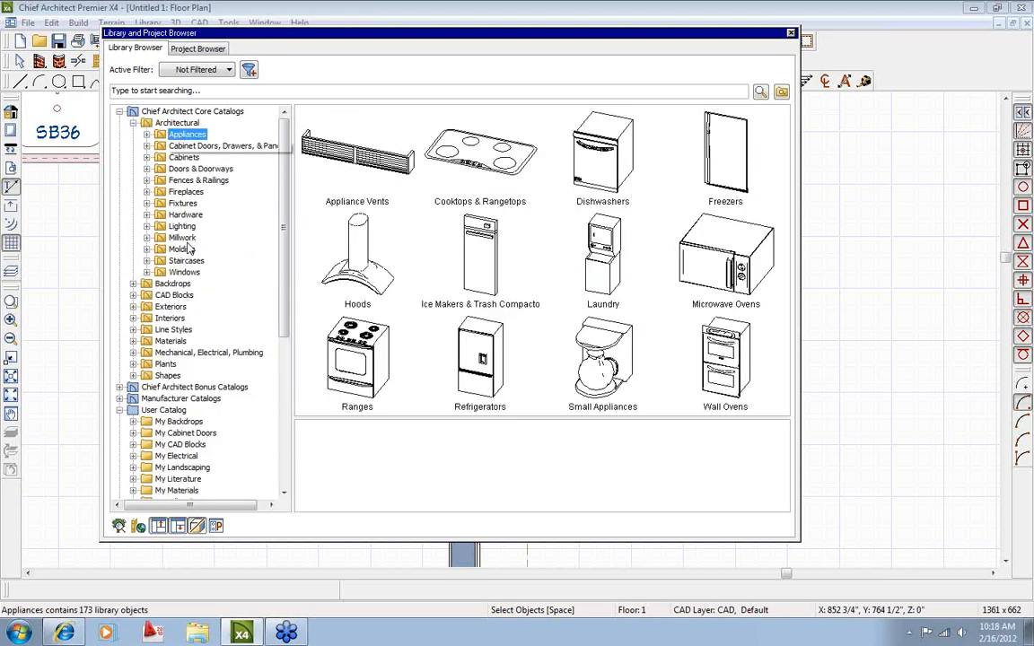
pyautogui.doubleClick(741, 264)
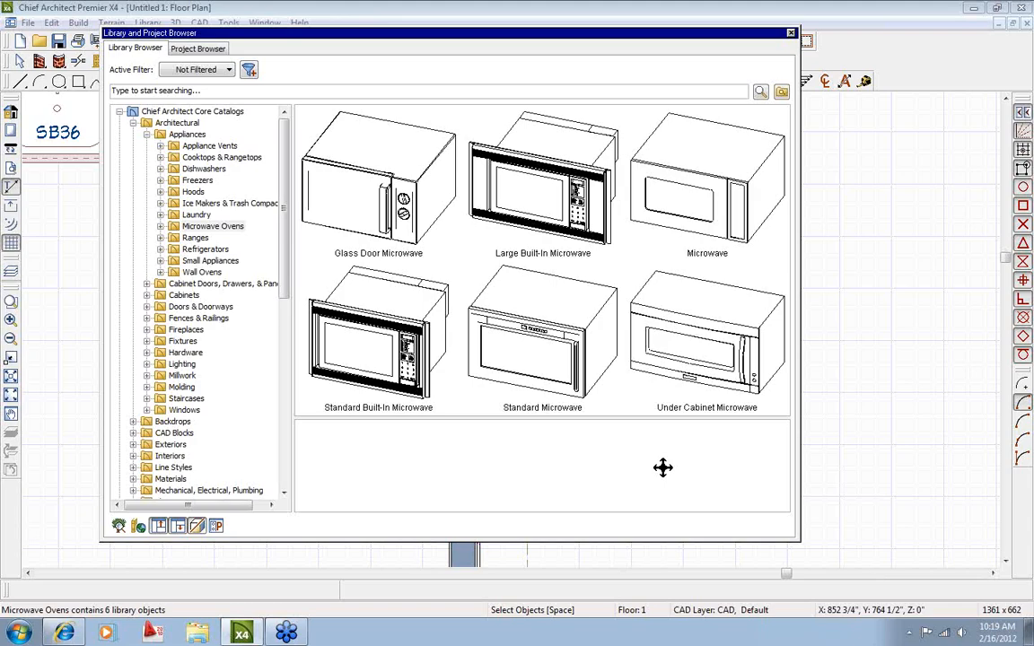
pyautogui.click(698, 358)
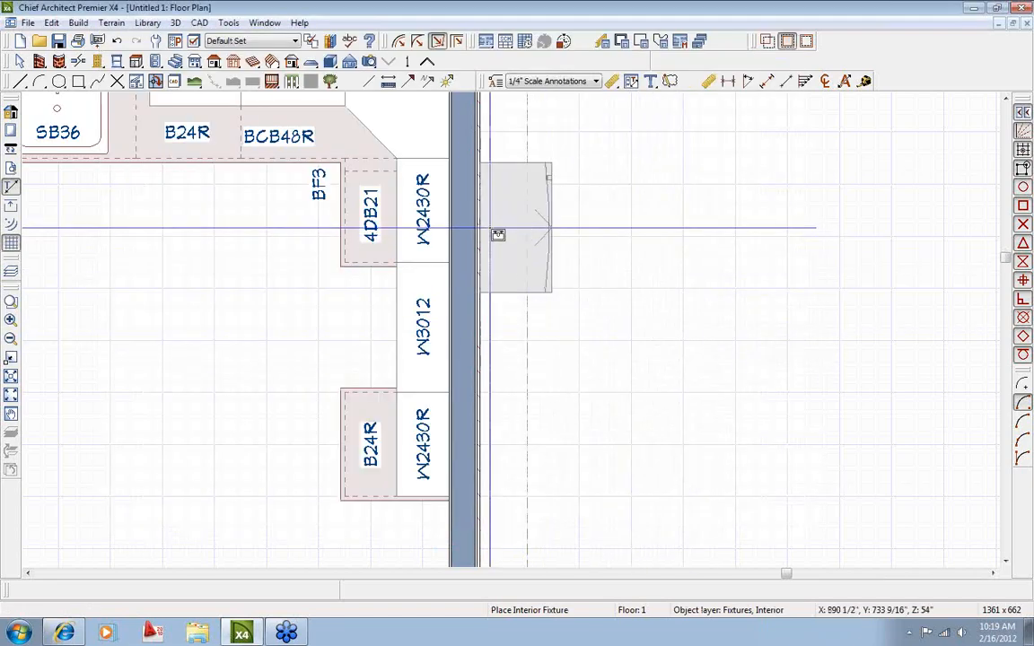
pyautogui.click(439, 337)
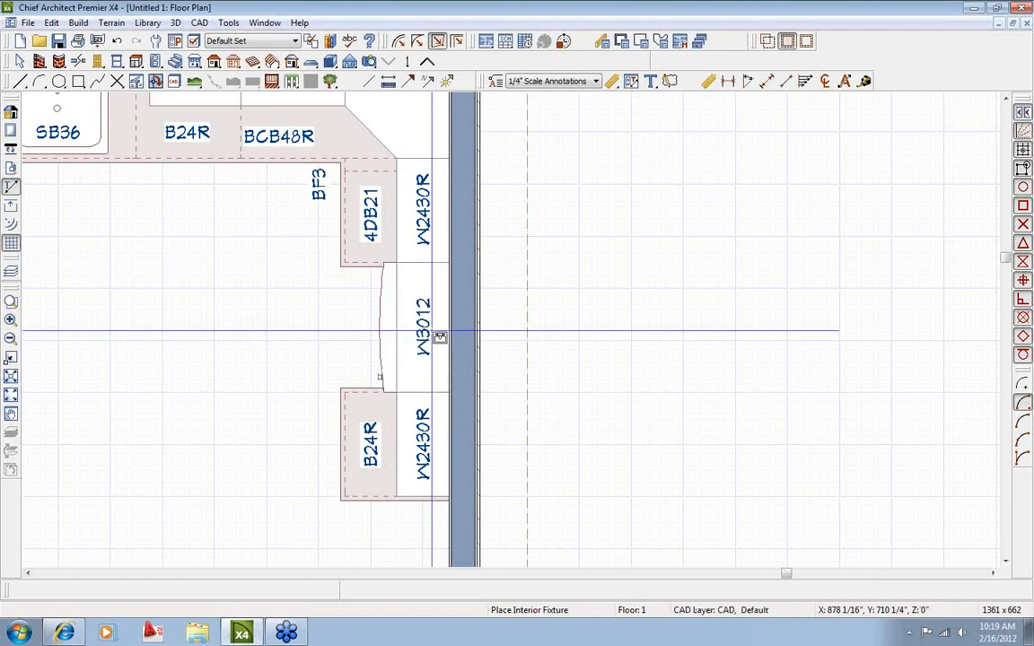
pyautogui.press('space')
# Create a wall elevation facing the side wall, examine the microwave's fit under the short cabinet, and return to the floor plan.
pyautogui.moveTo(272, 404); pyautogui.dragTo(412, 402, button='middle')
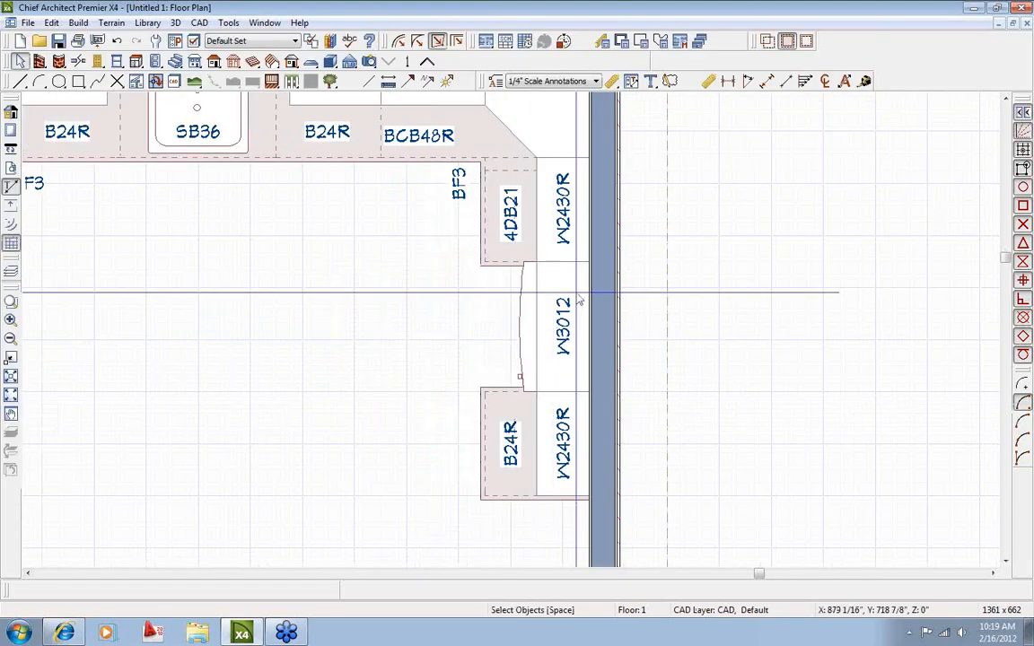
pyautogui.click(350, 62)
pyautogui.moveTo(256, 334); pyautogui.dragTo(468, 341)
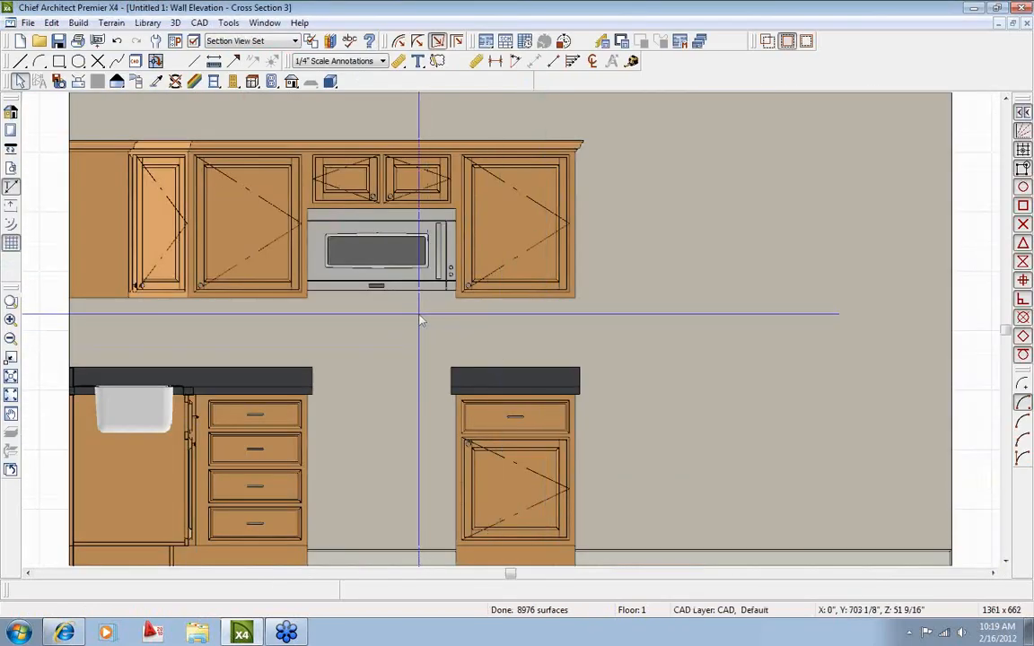
pyautogui.scroll(3, 397, 303)
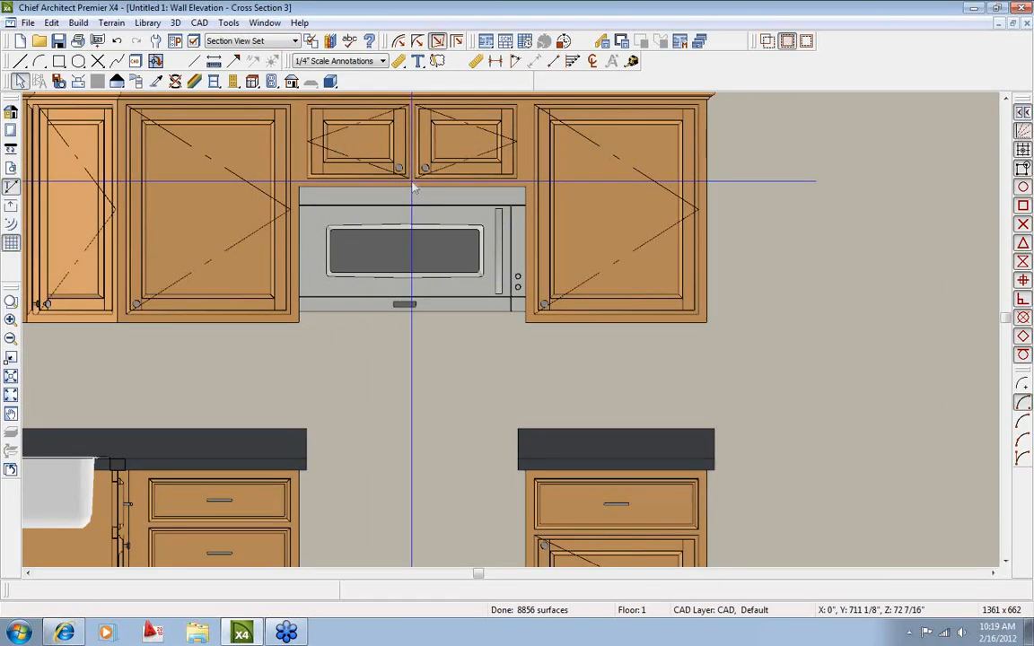
pyautogui.scroll(-2, 408, 206)
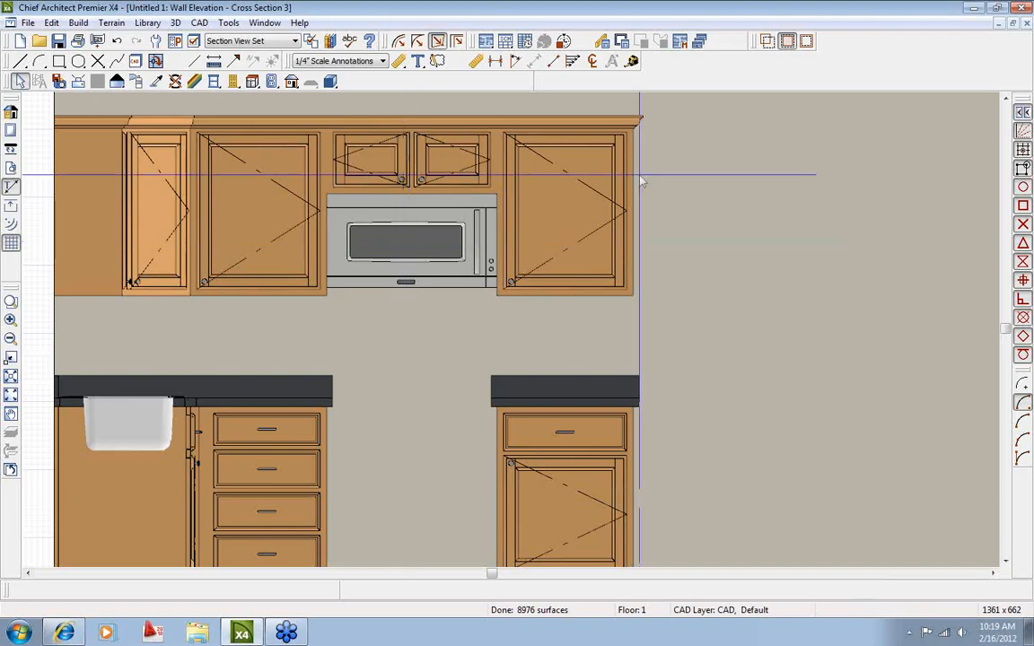
pyautogui.click(1026, 23)
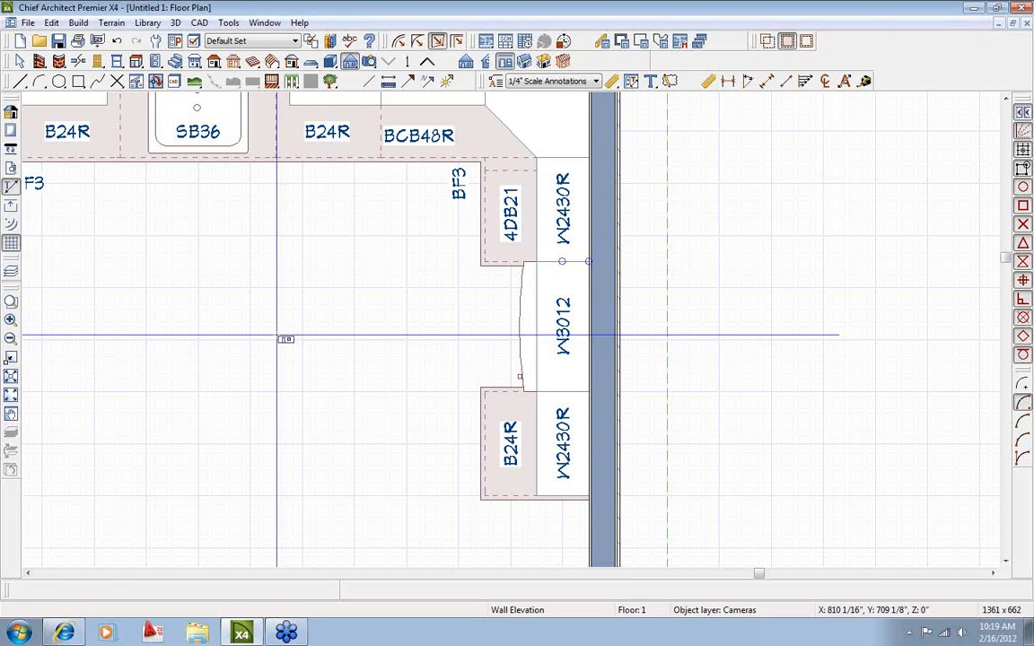
# Place the Electric Range from the standard-size stand-alone ranges library in front of the opening between the side wall's base cabinets.
pyautogui.press('space')
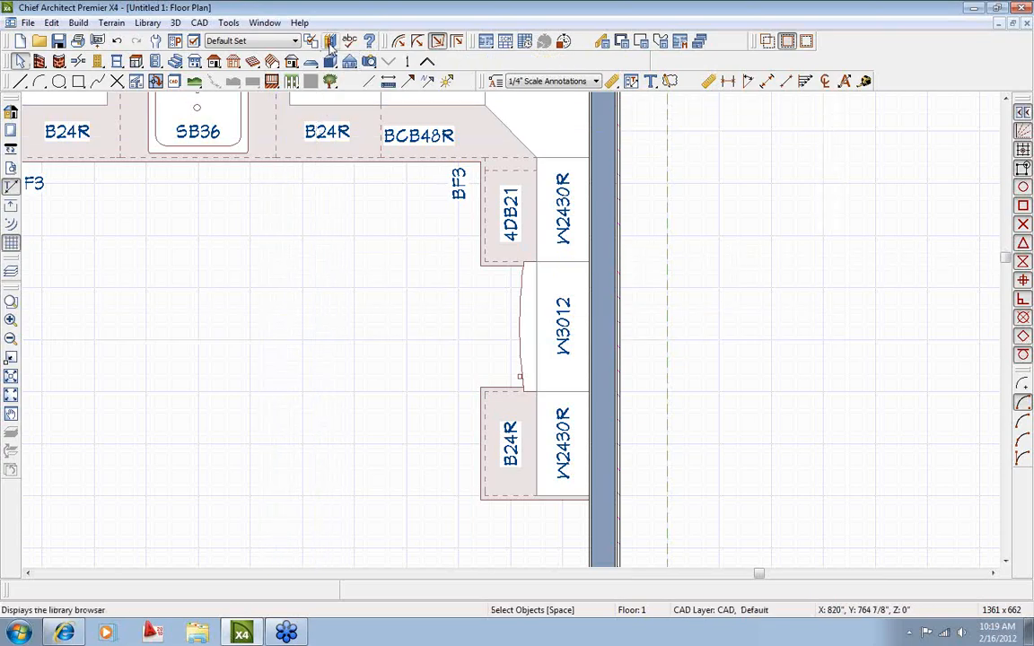
pyautogui.click(330, 42)
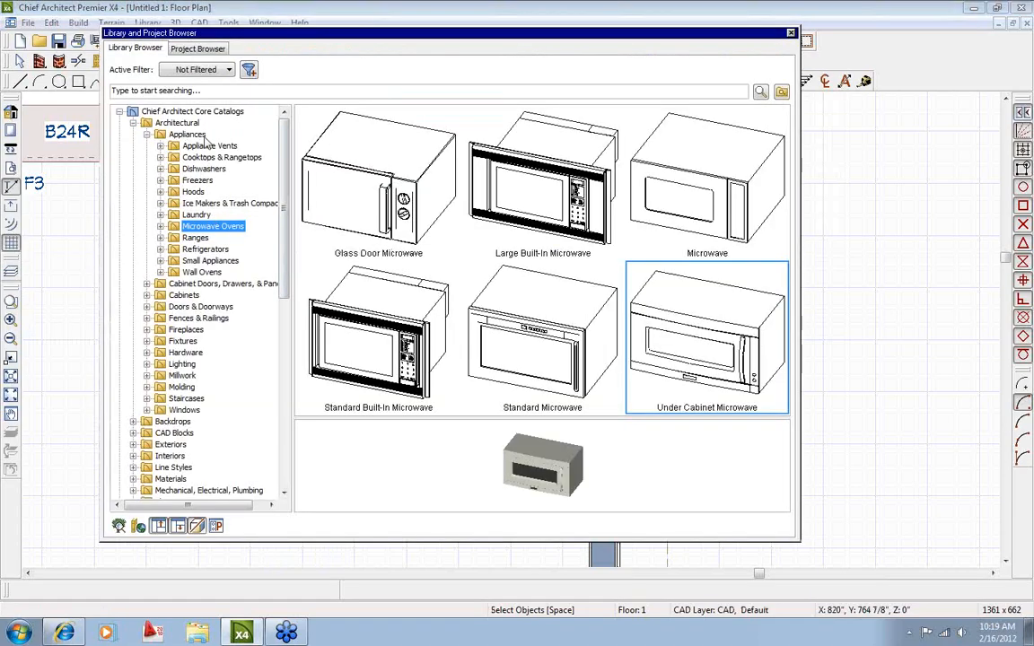
pyautogui.click(194, 237)
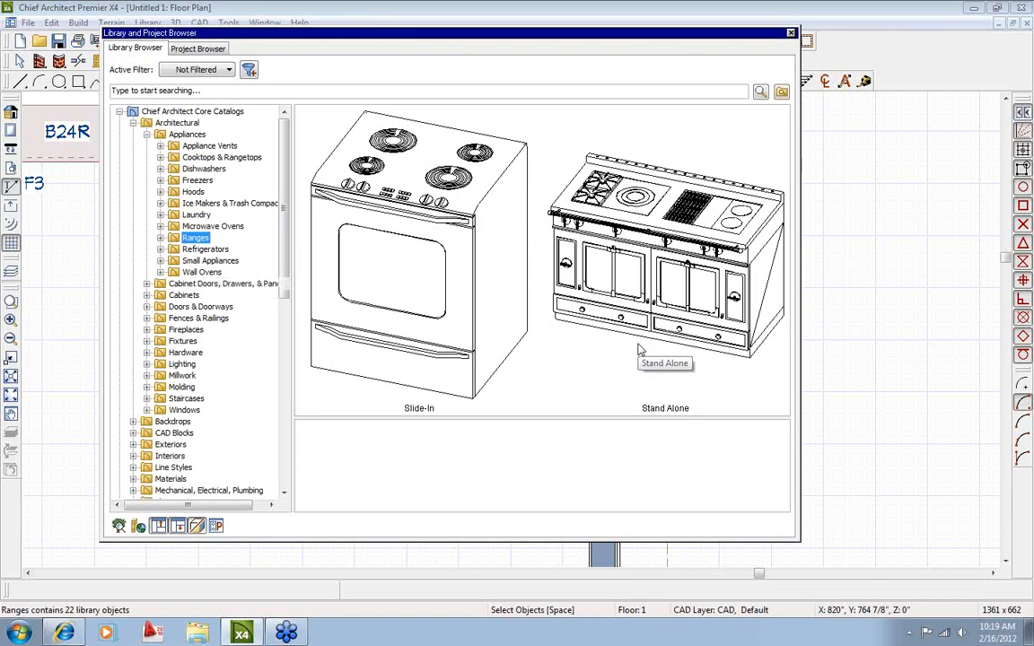
pyautogui.doubleClick(665, 283)
pyautogui.doubleClick(666, 291)
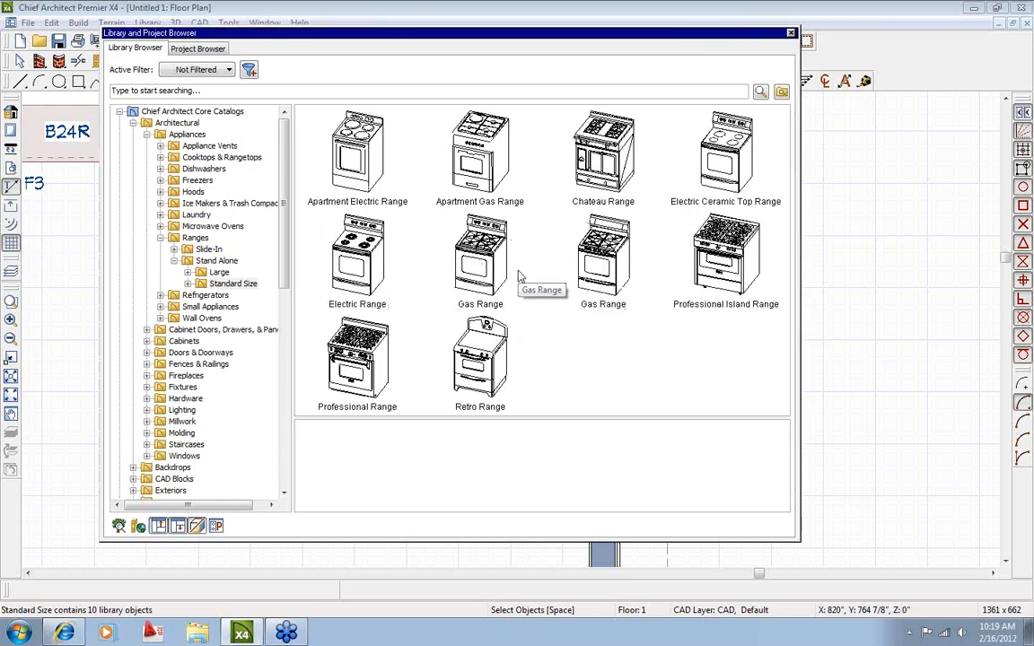
pyautogui.click(358, 266)
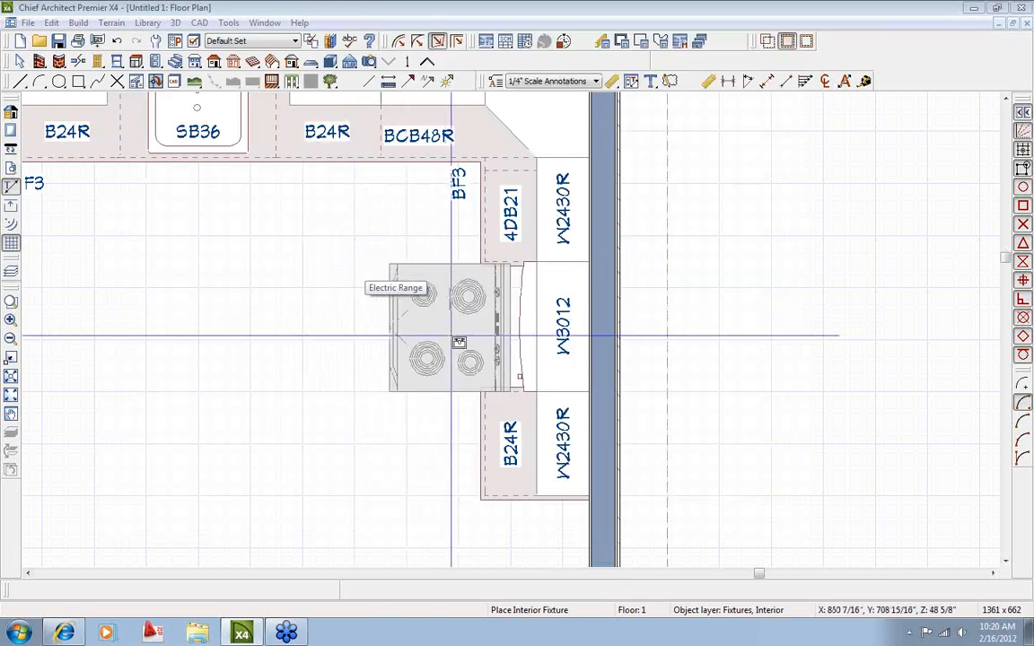
pyautogui.click(482, 342)
# Move the range back against the side wall and center it under the W3012 wall cabinet.
pyautogui.scroll(3, 477, 324)
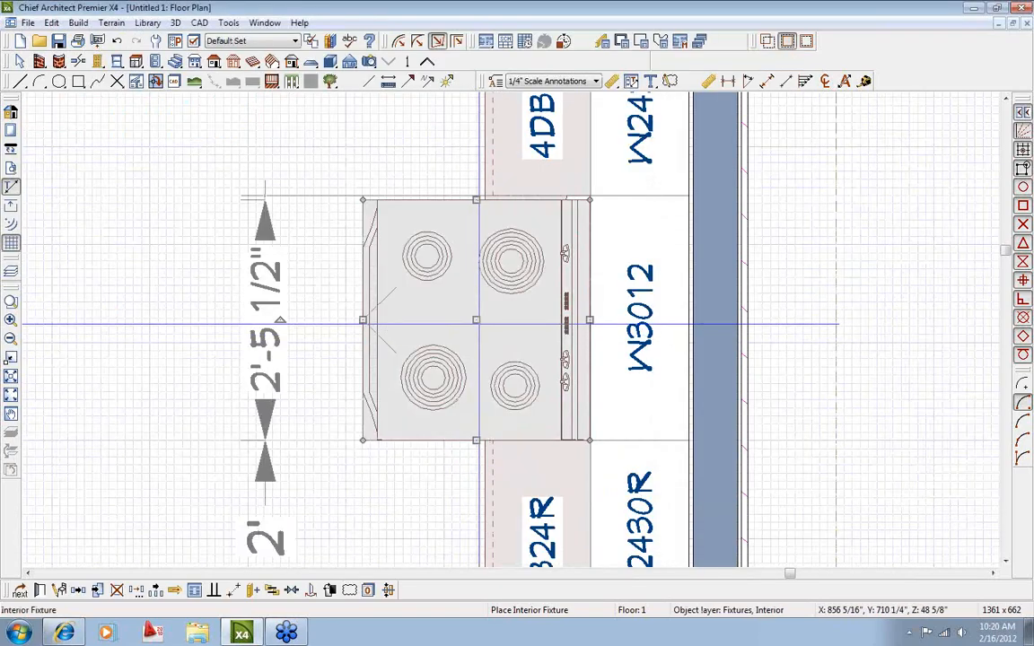
pyautogui.moveTo(476, 322); pyautogui.dragTo(617, 330)
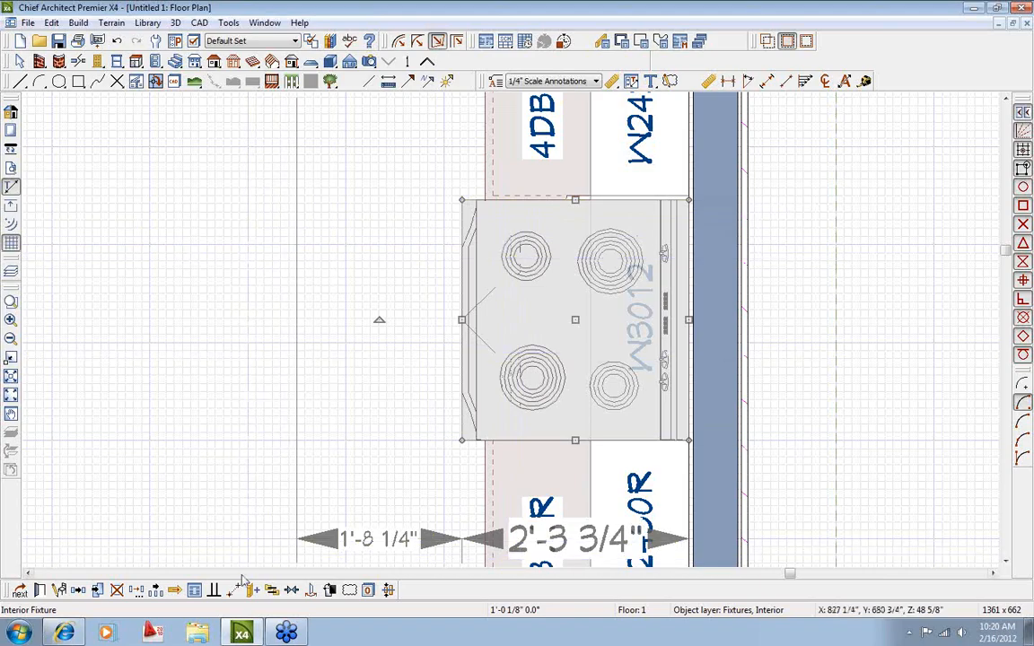
pyautogui.click(290, 591)
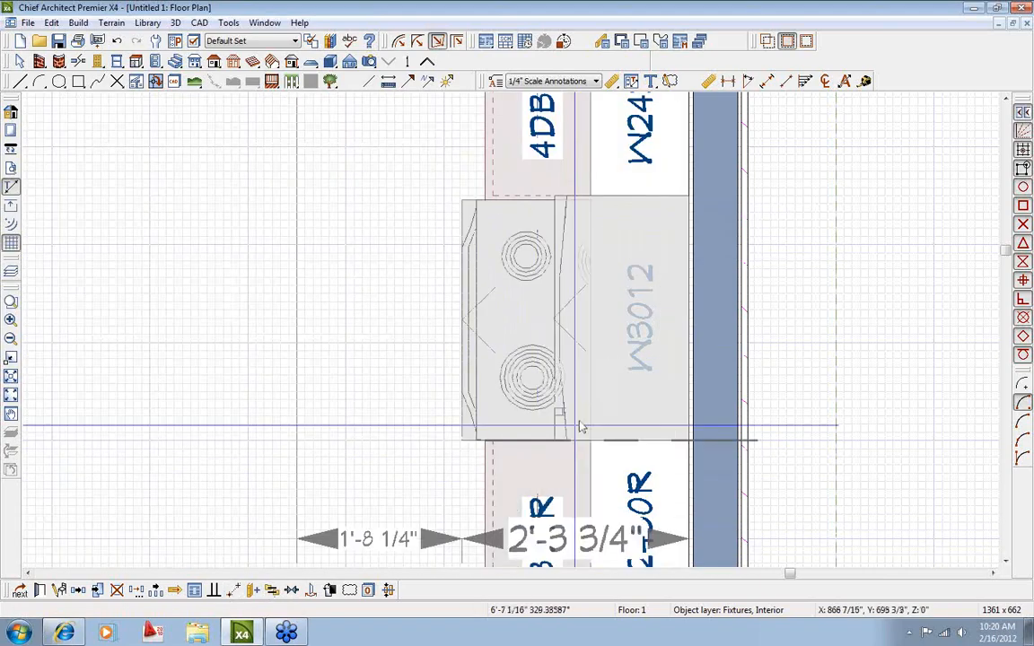
pyautogui.click(618, 326)
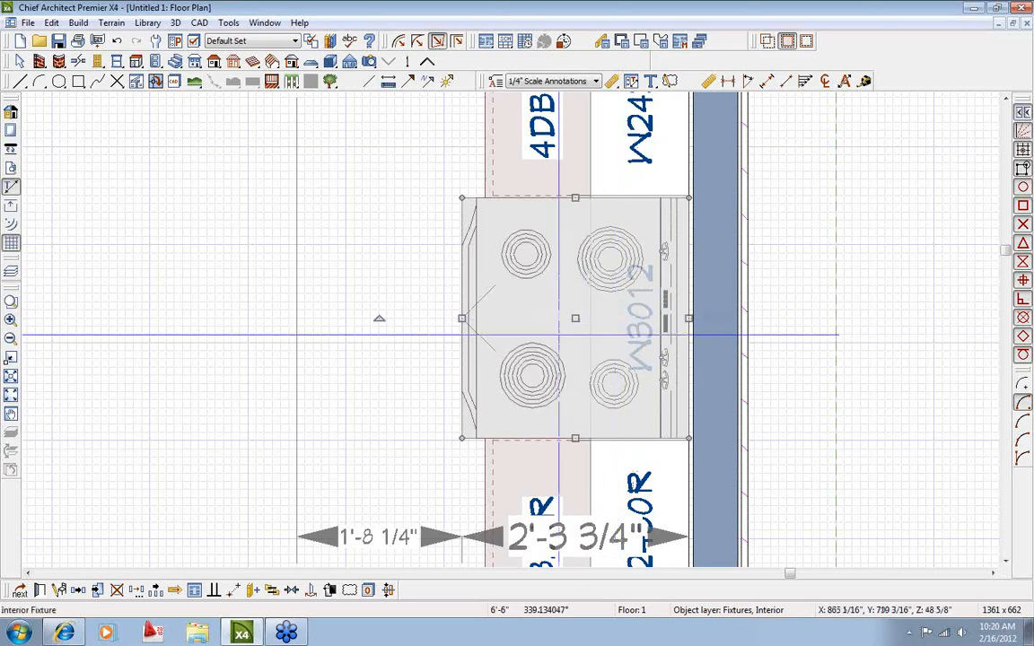
pyautogui.press('space')
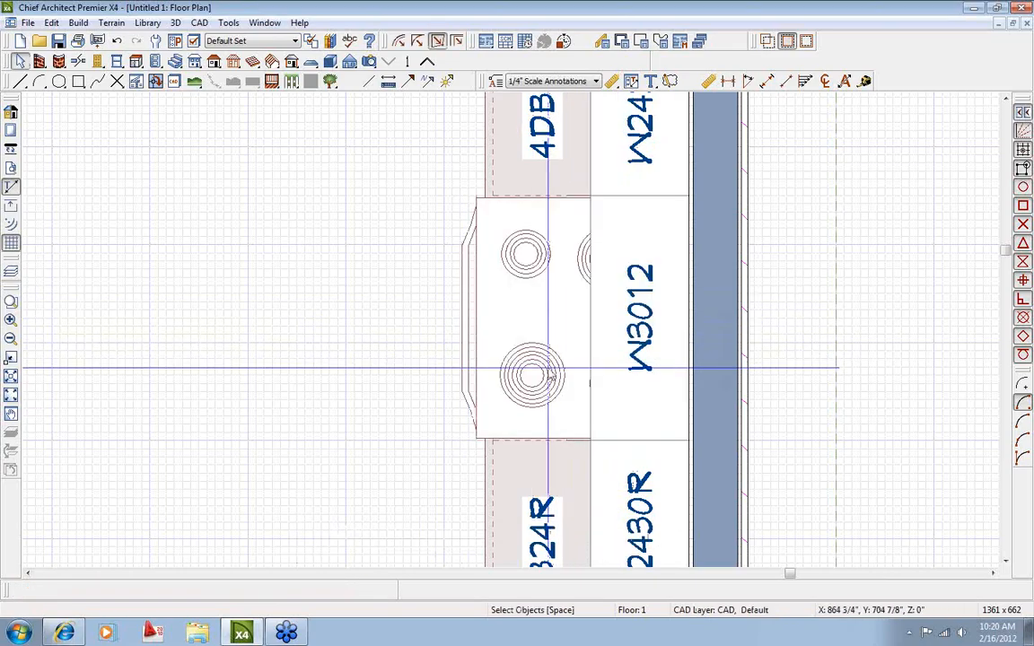
# Create a full camera view from inside the kitchen looking toward the range and microwave on the side wall.
pyautogui.scroll(-4, 550, 377)
pyautogui.scroll(1, 505, 446)
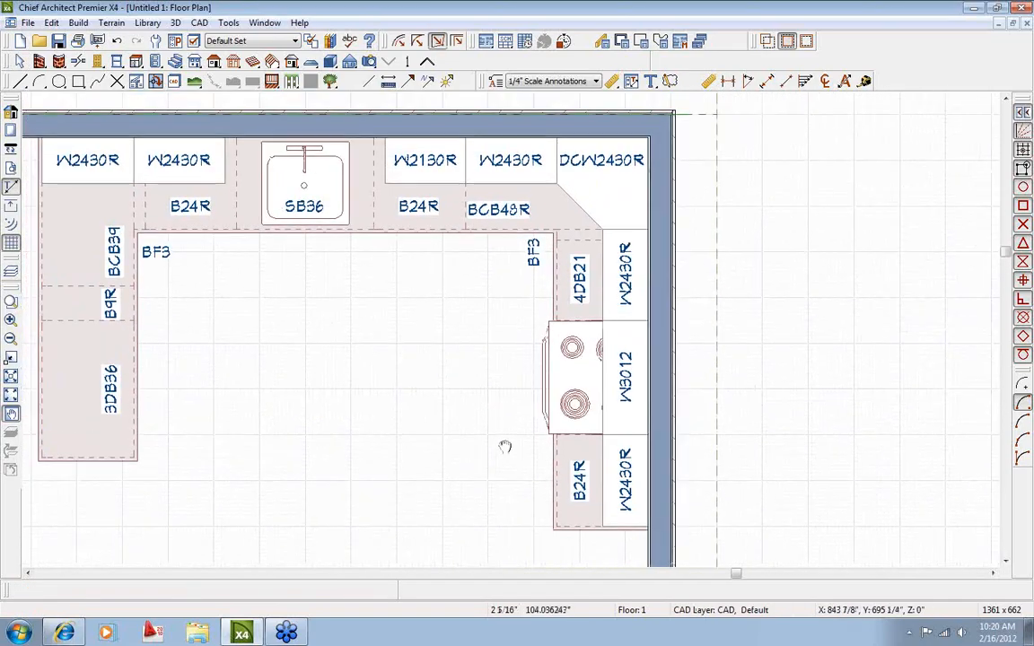
pyautogui.hotkey('shift', 'j')
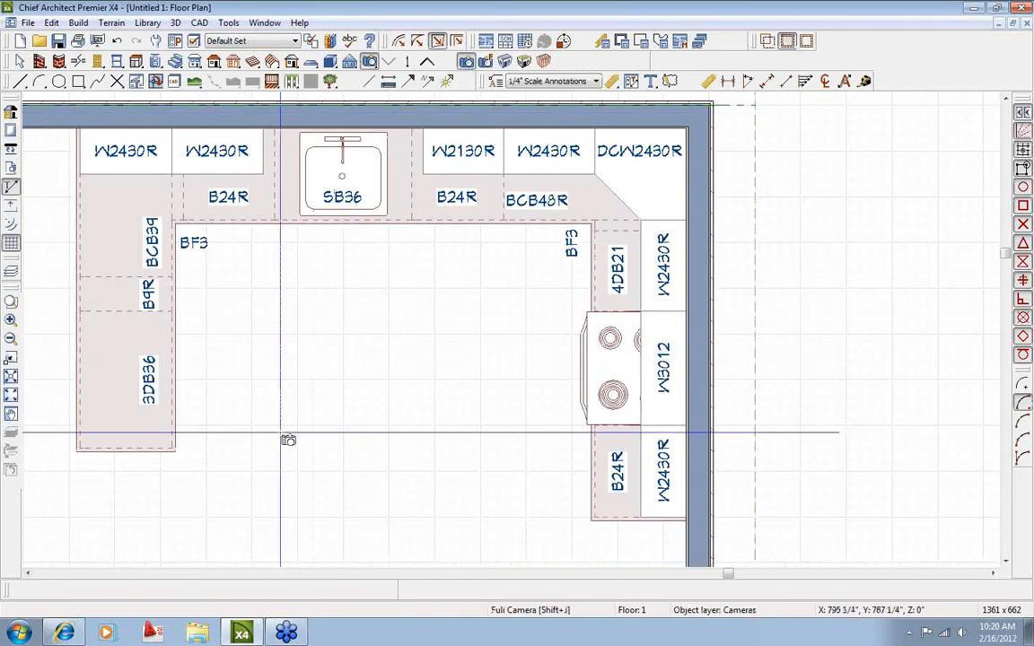
pyautogui.moveTo(288, 439); pyautogui.dragTo(484, 364)
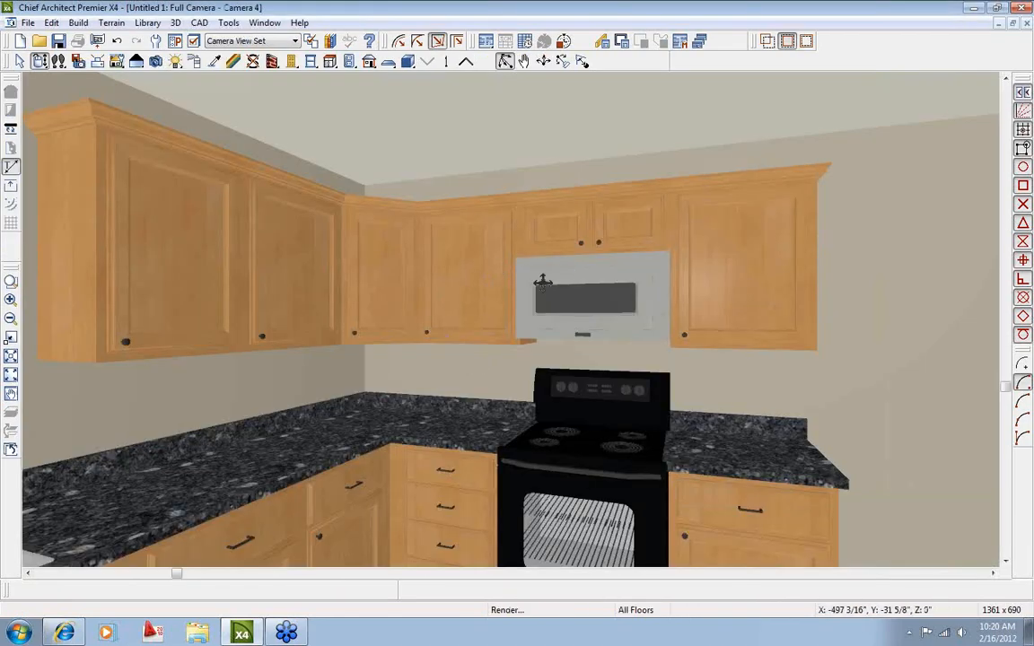
# Look around the kitchen's range, microwave, corner and sink run in the camera view, and close the view to return to the plan.
pyautogui.moveTo(543, 283); pyautogui.dragTo(586, 327)
pyautogui.moveTo(437, 370); pyautogui.dragTo(702, 310)
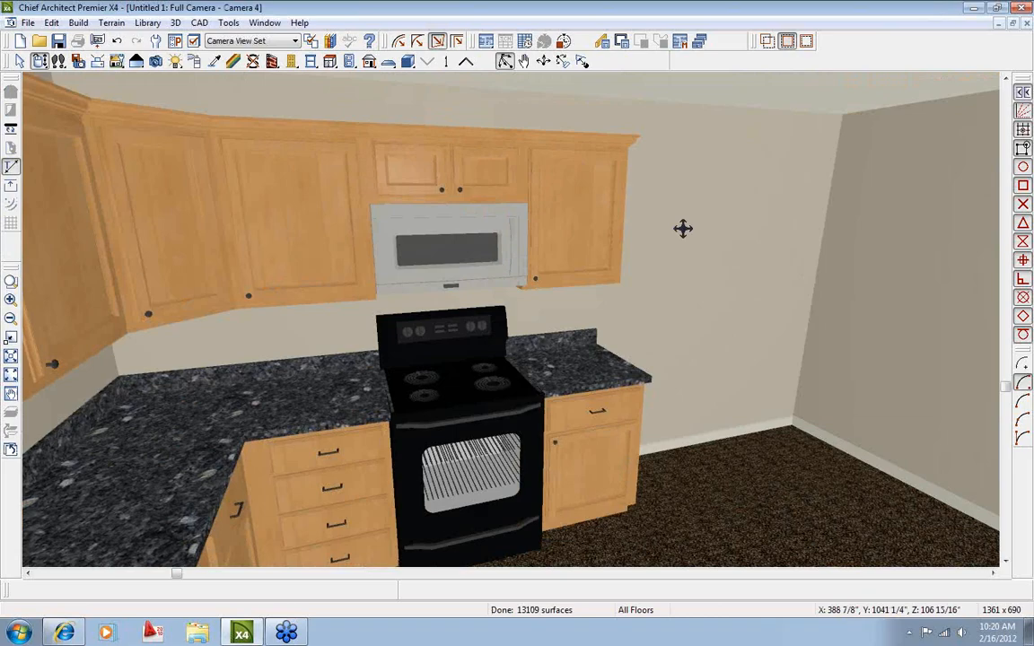
pyautogui.moveTo(613, 304); pyautogui.dragTo(443, 310)
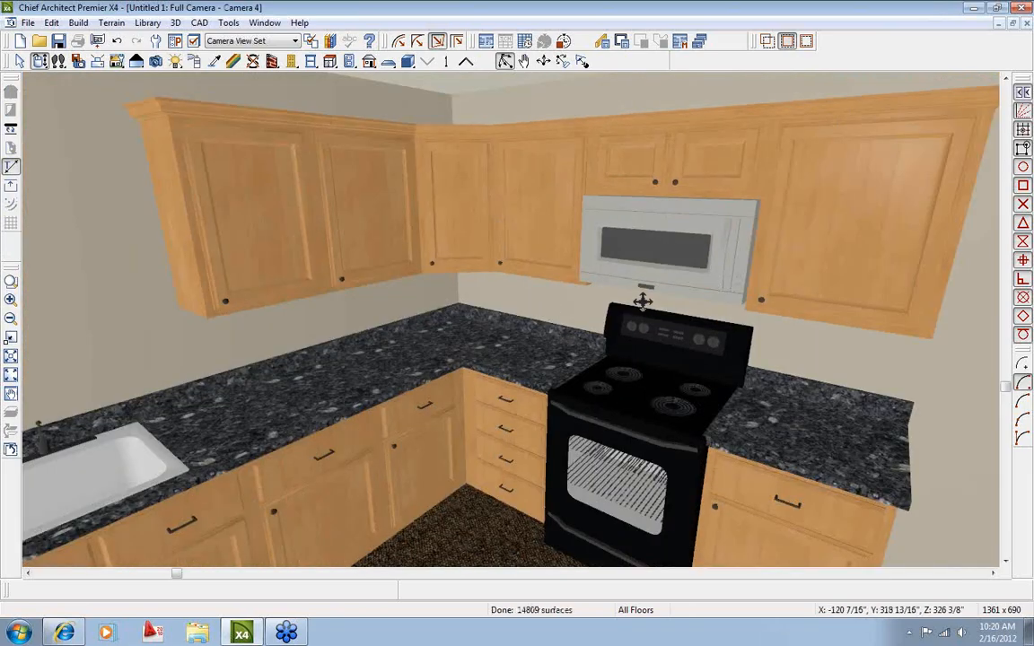
pyautogui.moveTo(642, 300); pyautogui.dragTo(553, 242)
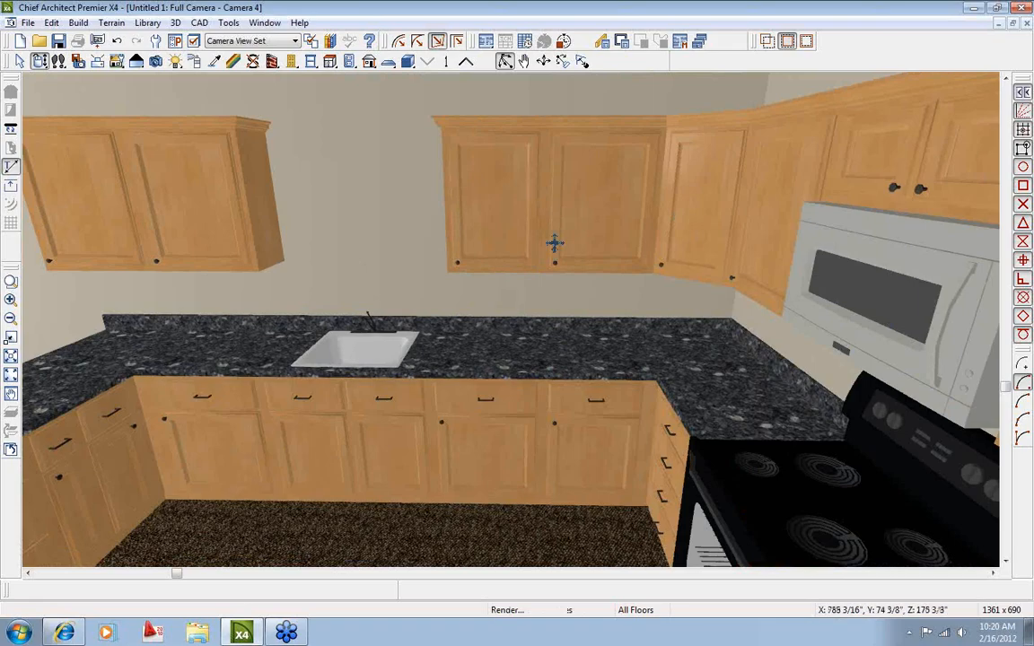
pyautogui.click(1027, 26)
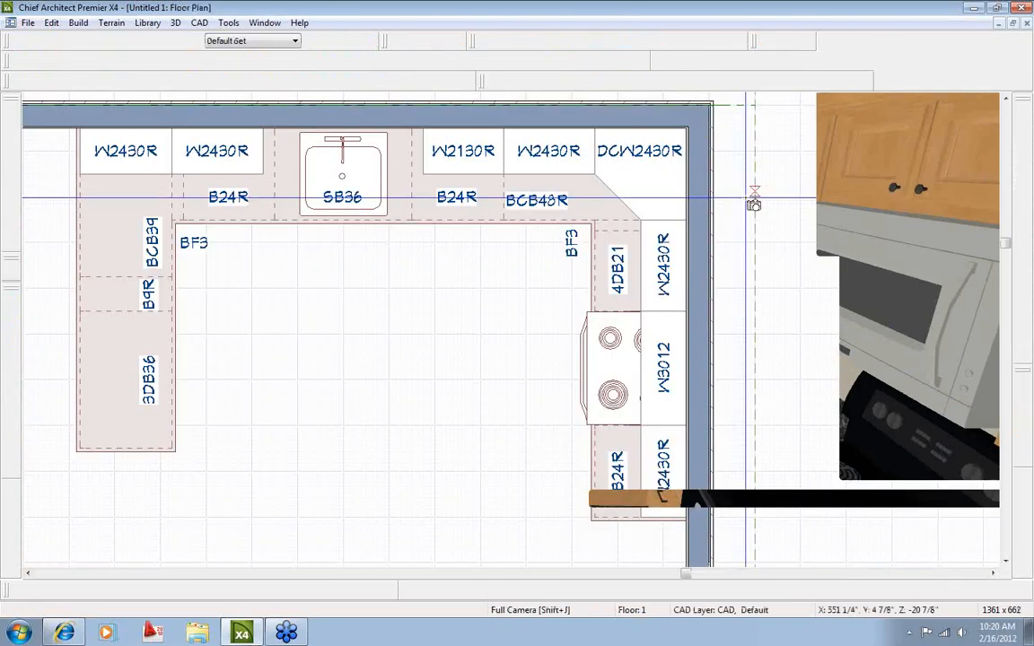
# Try drawing a rectangular custom countertop about 3'-9" long over the B9R and 3DB36 base cabinets.
pyautogui.moveTo(300, 334); pyautogui.dragTo(539, 349, button='middle')
pyautogui.press('space')
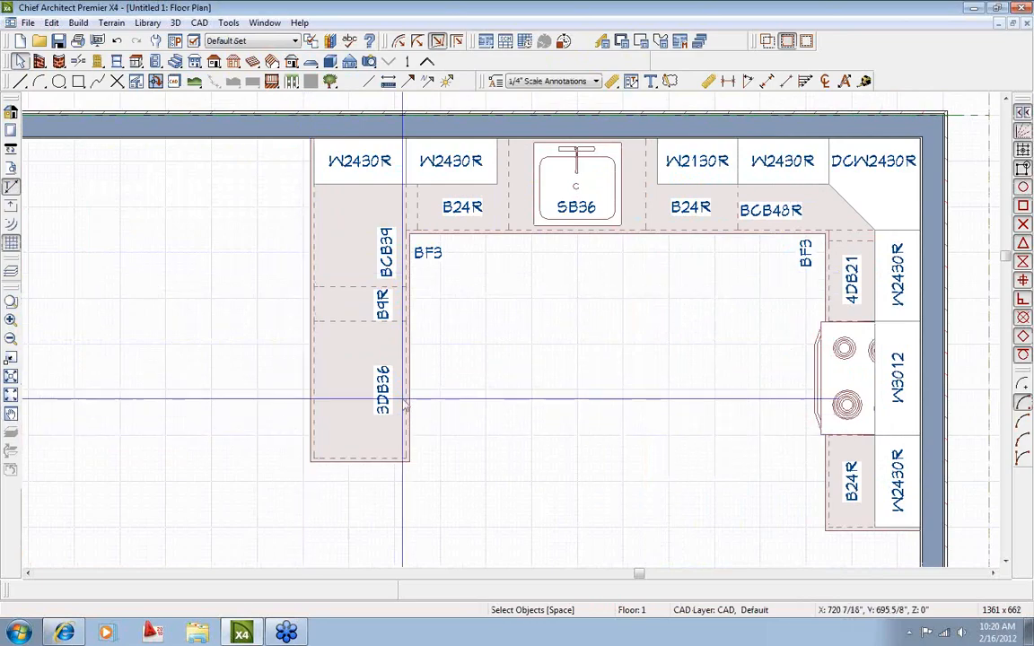
pyautogui.moveTo(480, 360)
pyautogui.mouseDown(button='middle')
pyautogui.moveTo(498, 308)
pyautogui.moveTo(484, 365)
pyautogui.mouseUp(button='middle')
pyautogui.scroll(-1, 498, 305)
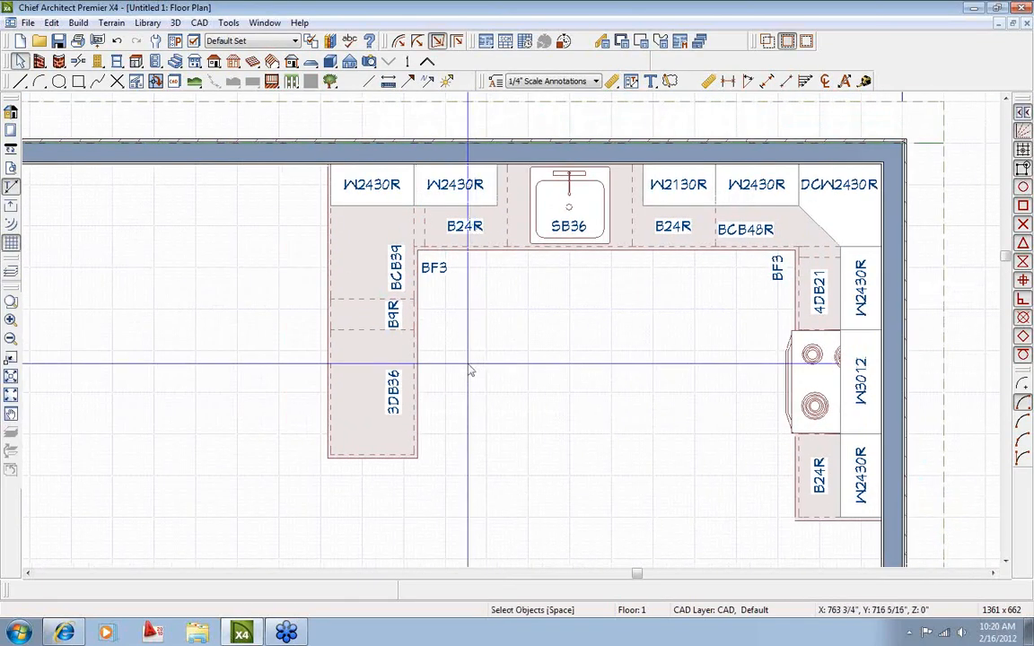
pyautogui.moveTo(502, 387); pyautogui.dragTo(427, 386, button='middle')
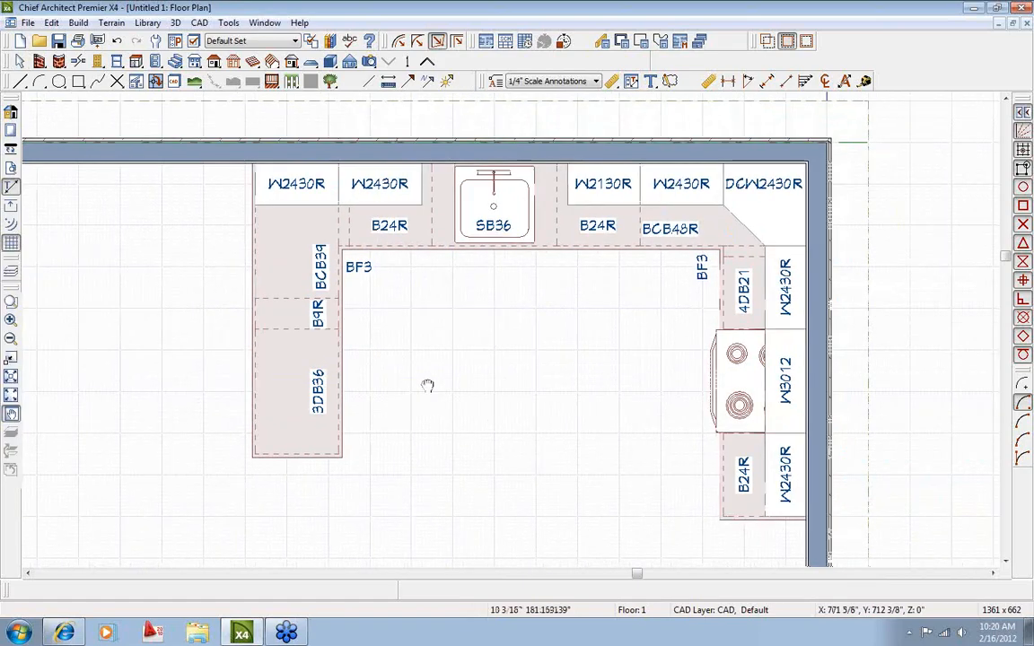
pyautogui.scroll(2, 439, 416)
pyautogui.click(366, 438)
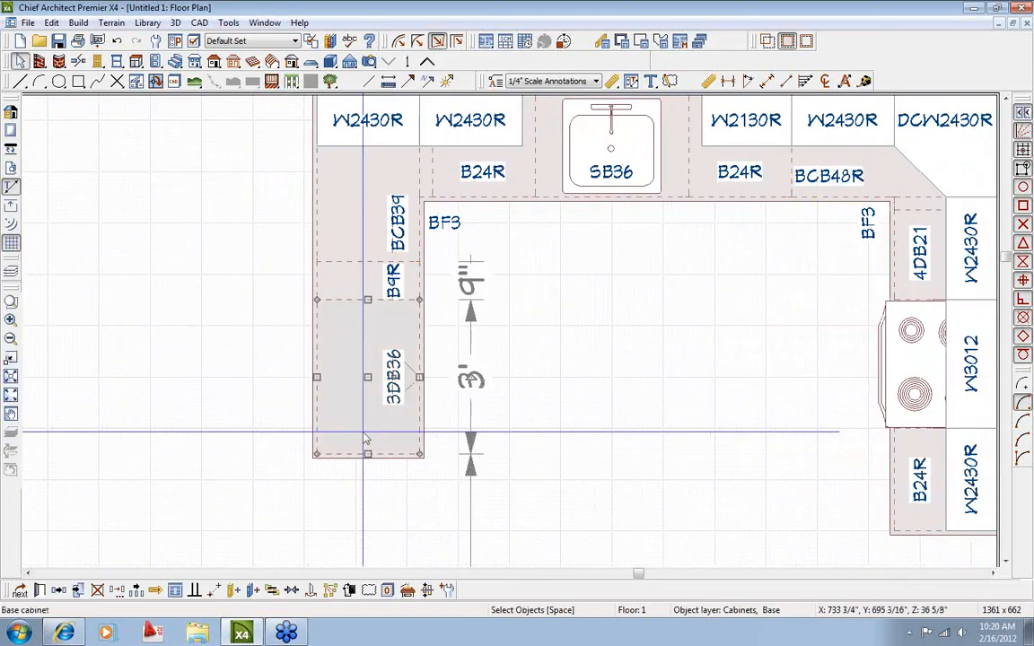
pyautogui.scroll(-1, 366, 437)
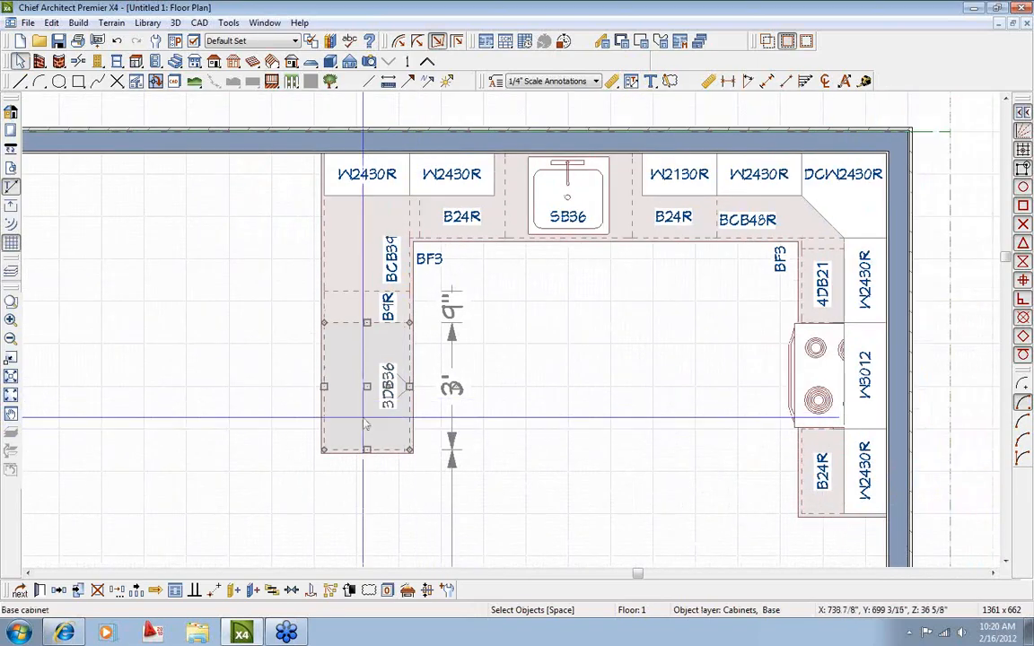
pyautogui.scroll(1, 366, 425)
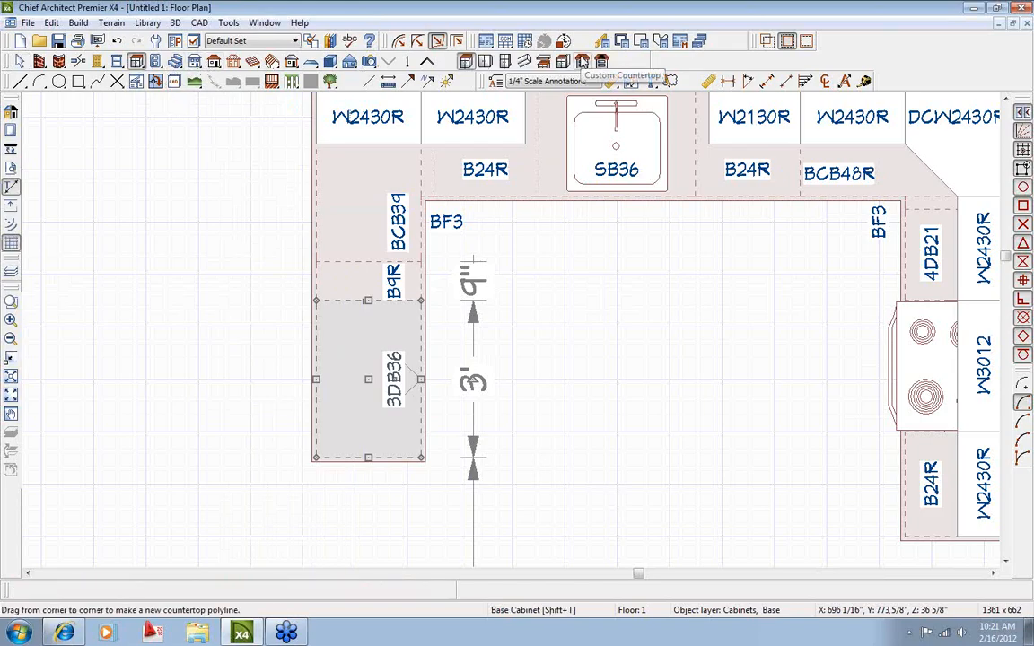
pyautogui.click(581, 60)
pyautogui.moveTo(420, 458); pyautogui.dragTo(314, 260)
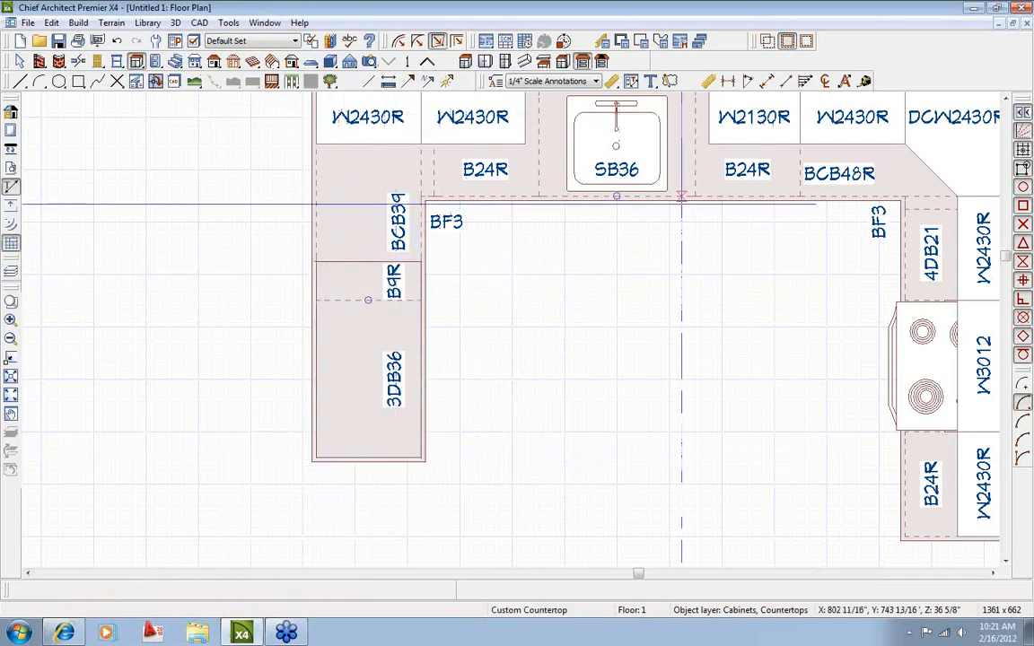
pyautogui.click(348, 439)
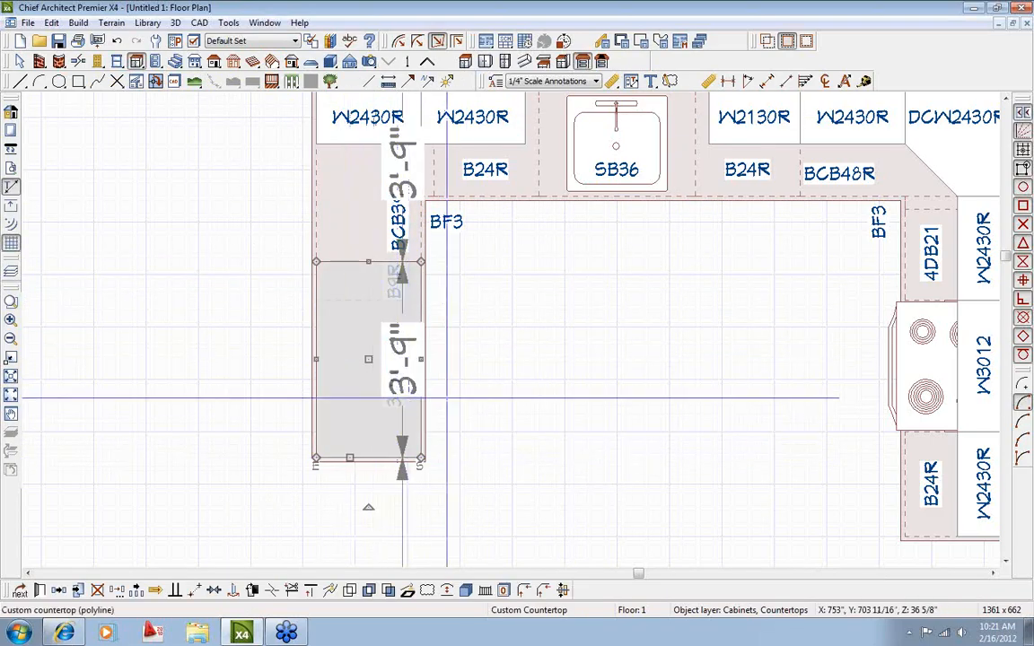
pyautogui.press('Escape')
pyautogui.press('space')
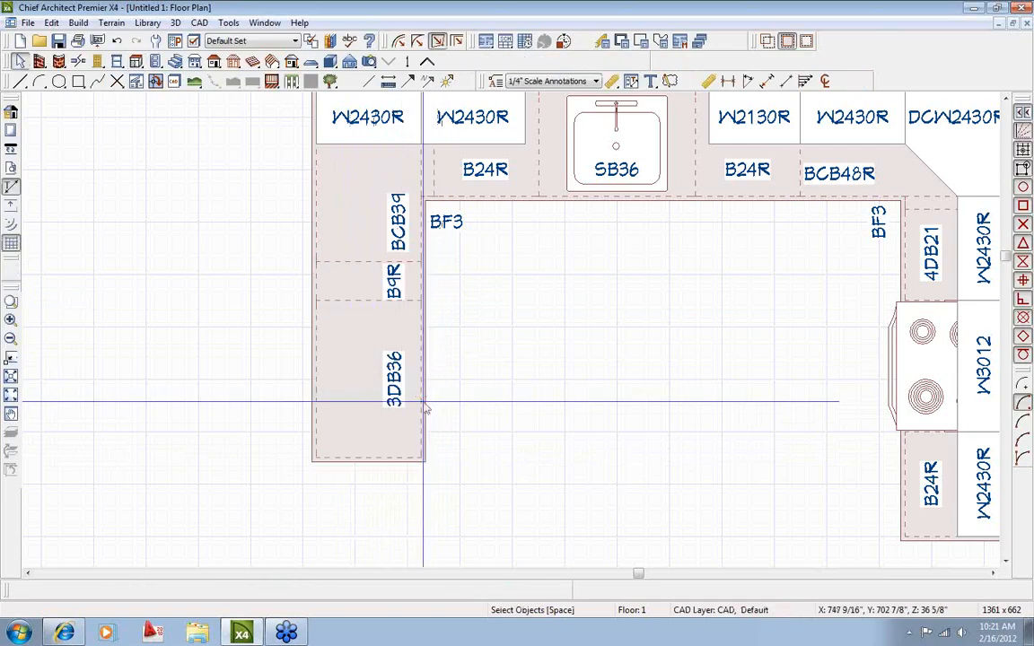
# Generate a custom countertop directly from the 3DB36 base cabinet at the end of the peninsula.
pyautogui.click(371, 448)
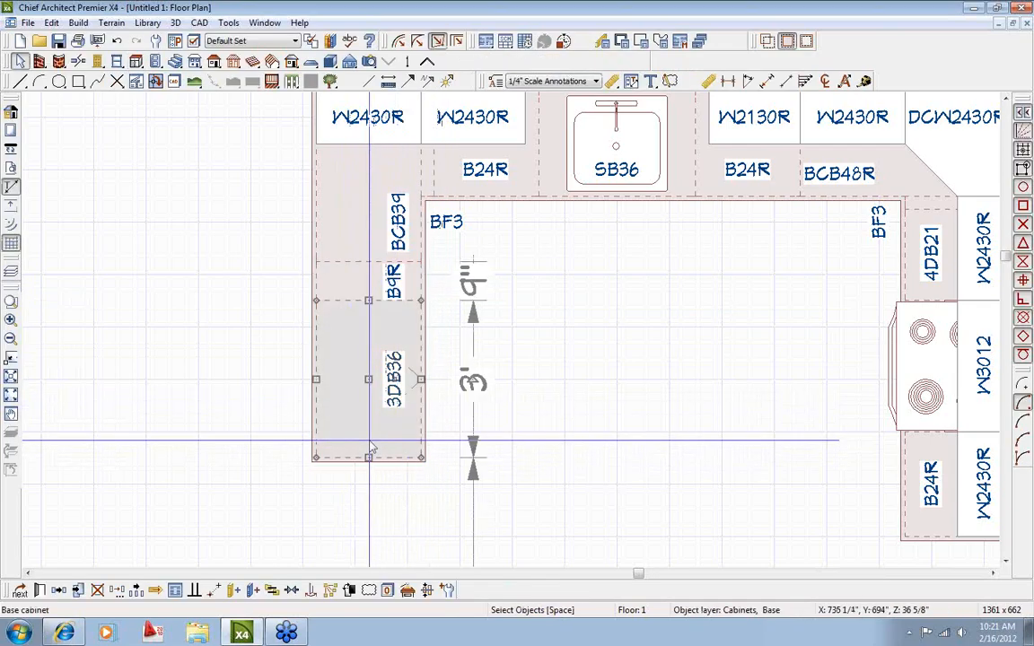
pyautogui.click(408, 590)
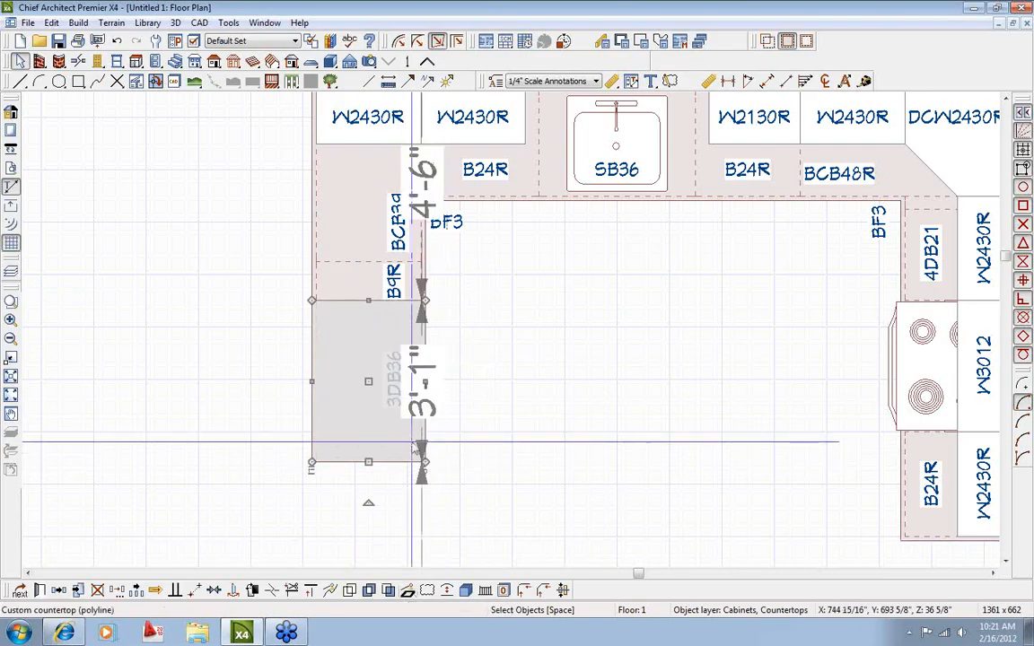
pyautogui.scroll(2, 426, 444)
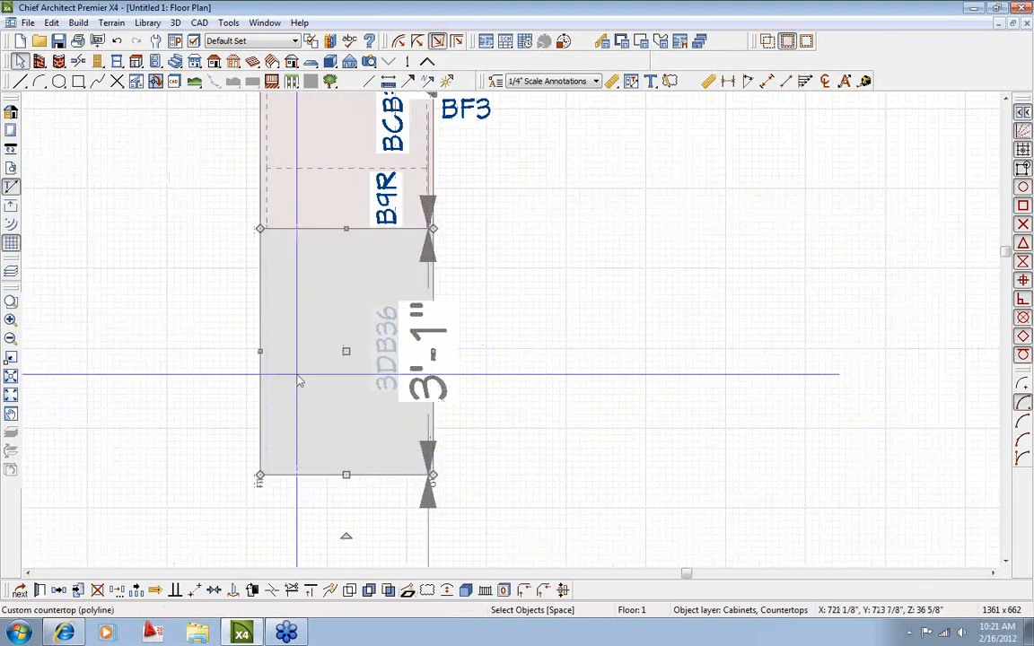
pyautogui.scroll(2, 422, 408)
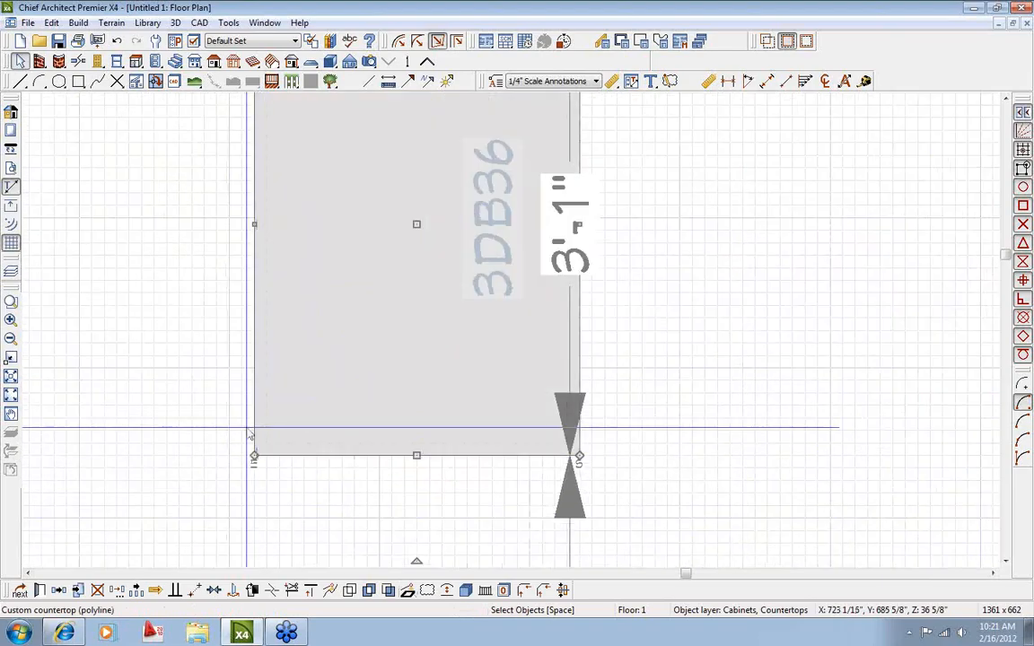
pyautogui.scroll(-5, 548, 449)
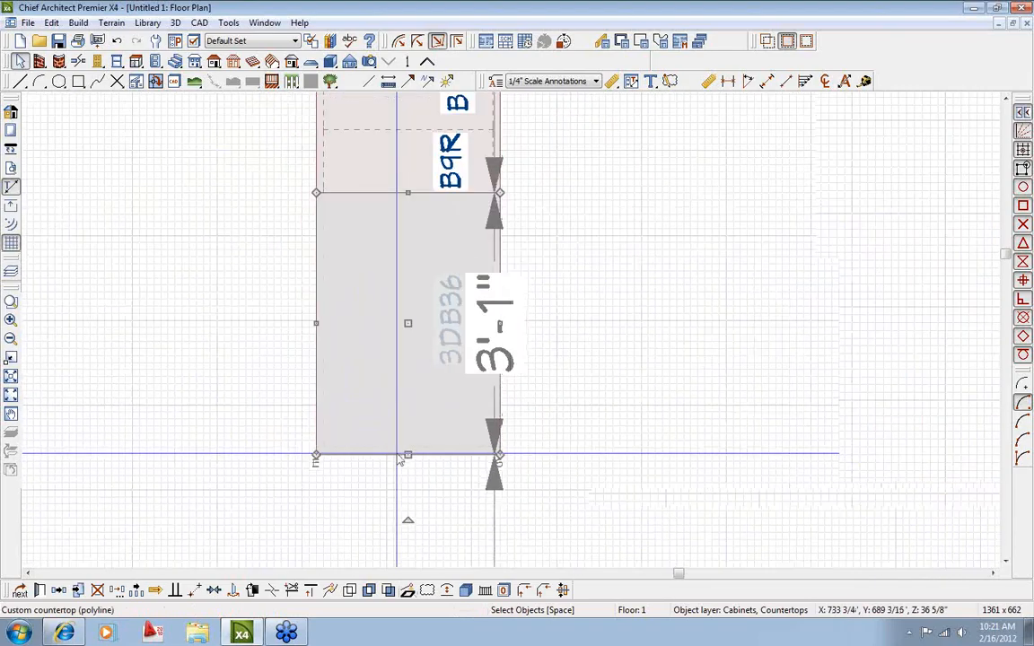
# Extend the custom countertop's inner end over the B9R and BCB39 cabinets to the back wall, giving a 7'-1" length.
pyautogui.press('space')
pyautogui.click(381, 437)
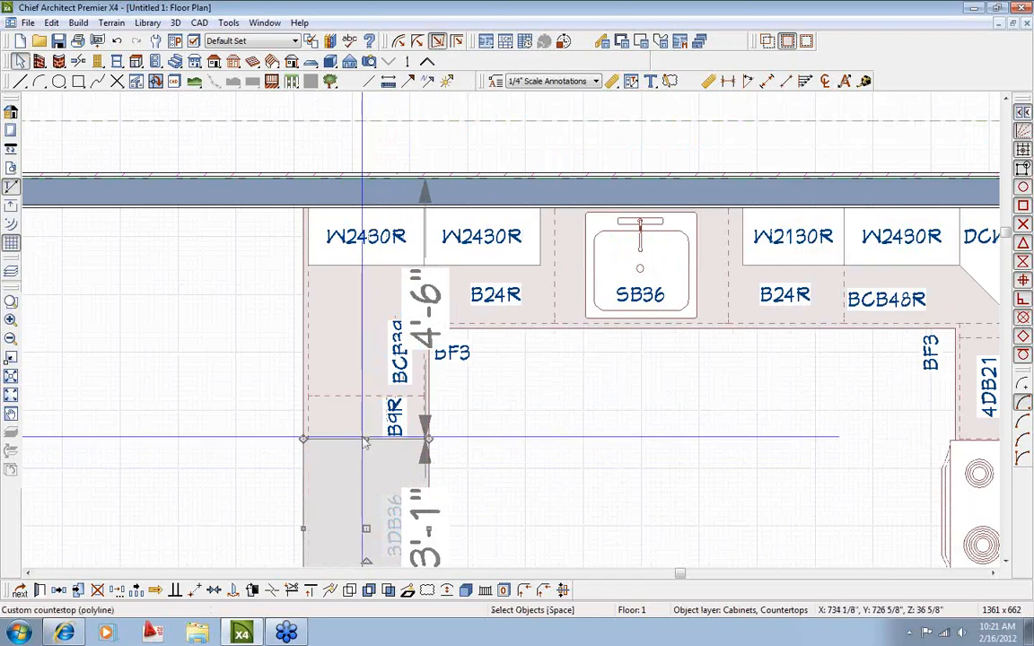
pyautogui.press('Escape')
pyautogui.click(427, 476)
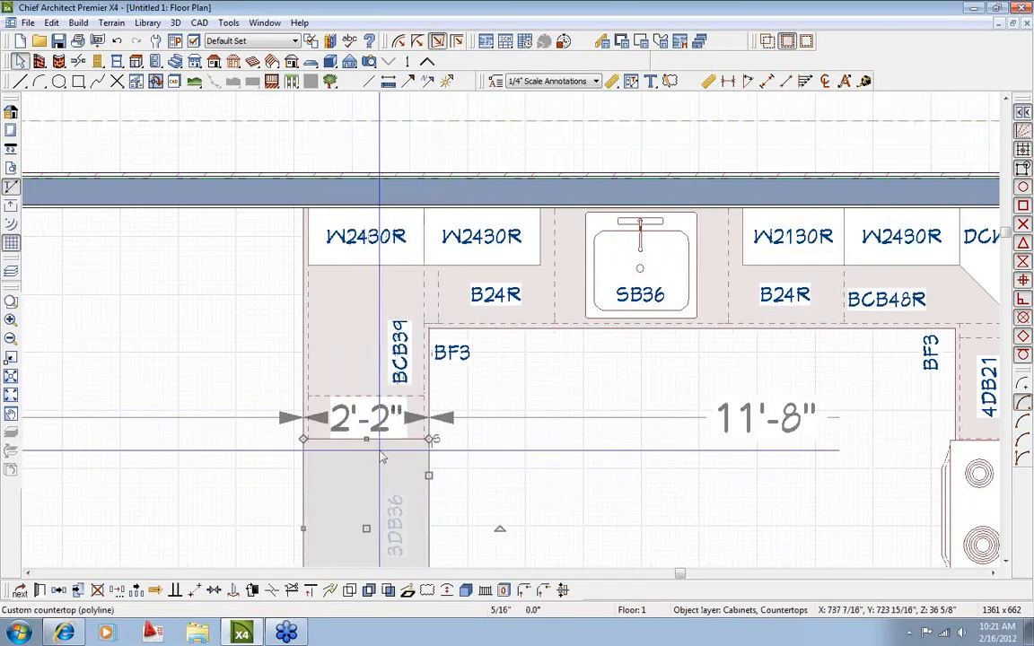
pyautogui.moveTo(306, 350); pyautogui.dragTo(269, 202)
pyautogui.scroll(4, 293, 500)
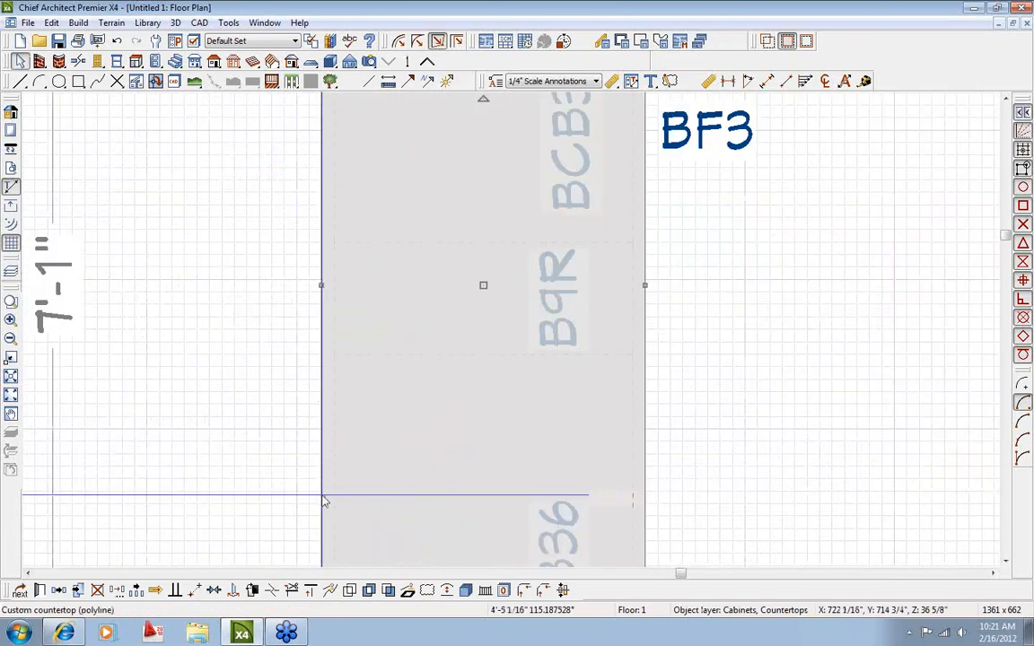
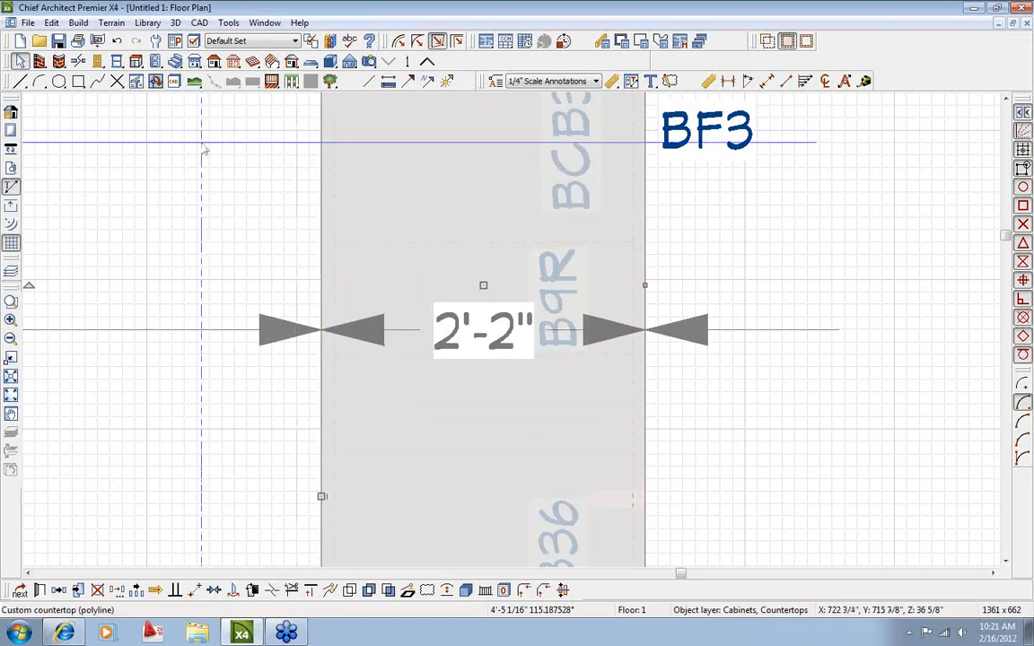
# Check the countertop overhang in the base cabinet defaults, and close the settings without changes.
pyautogui.doubleClick(135, 62)
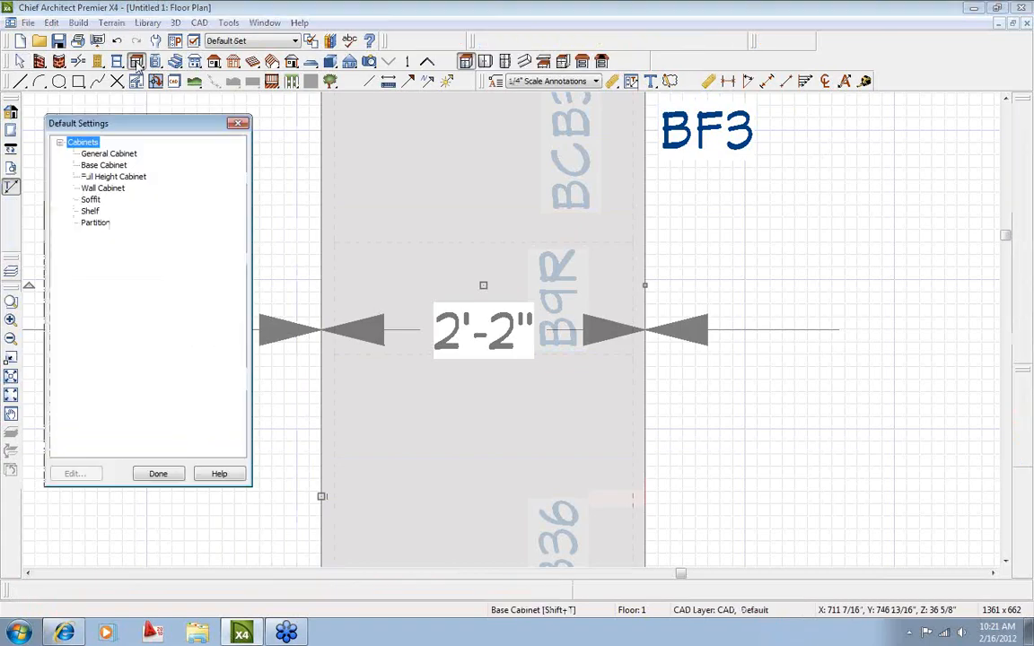
pyautogui.doubleClick(112, 166)
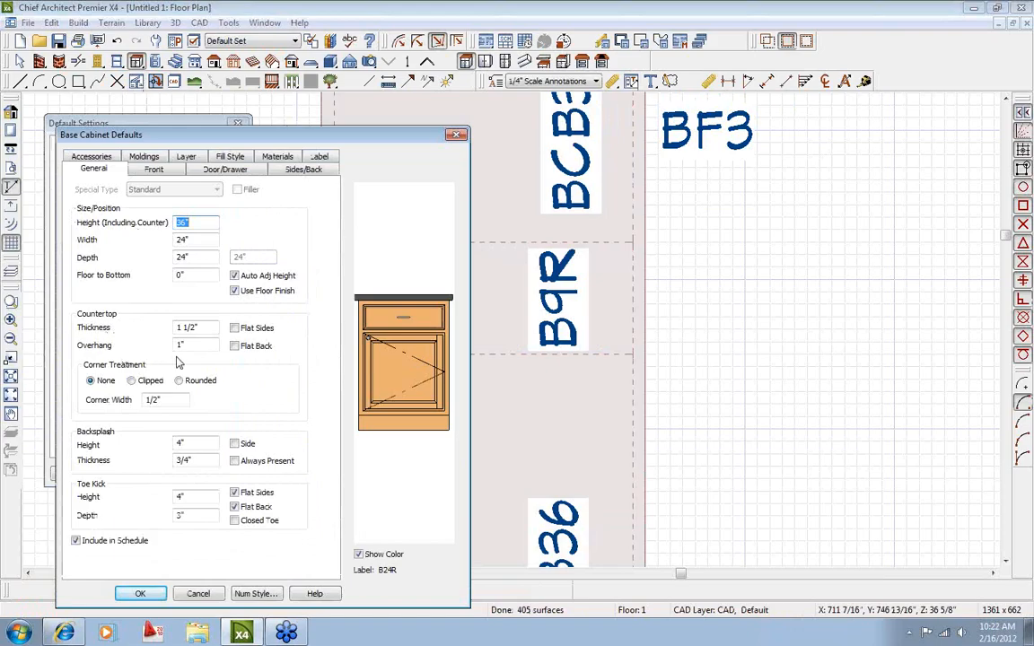
pyautogui.click(214, 595)
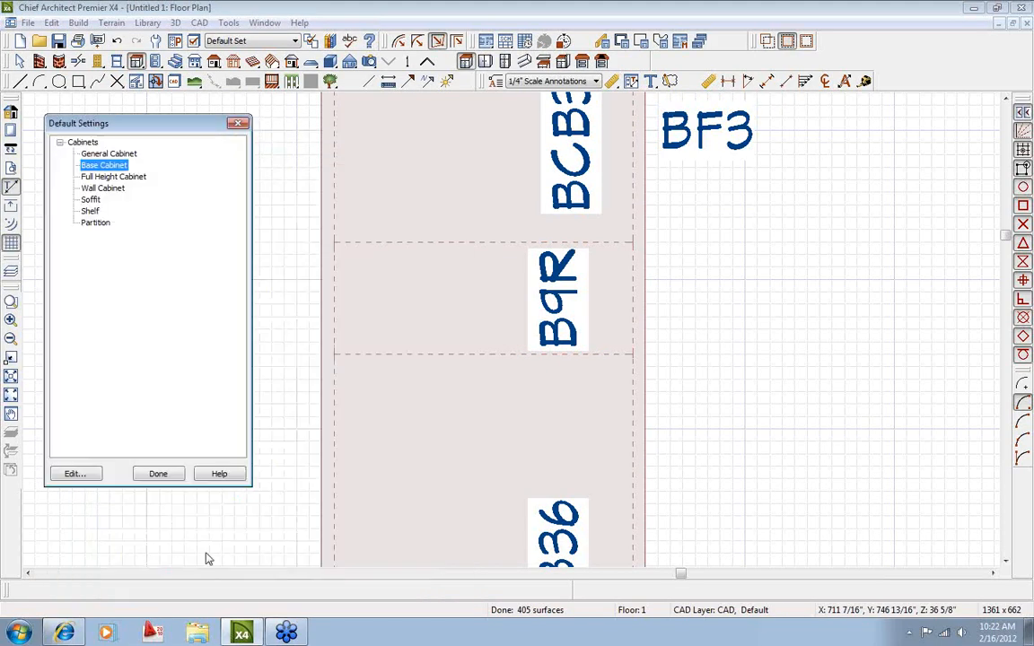
pyautogui.click(157, 472)
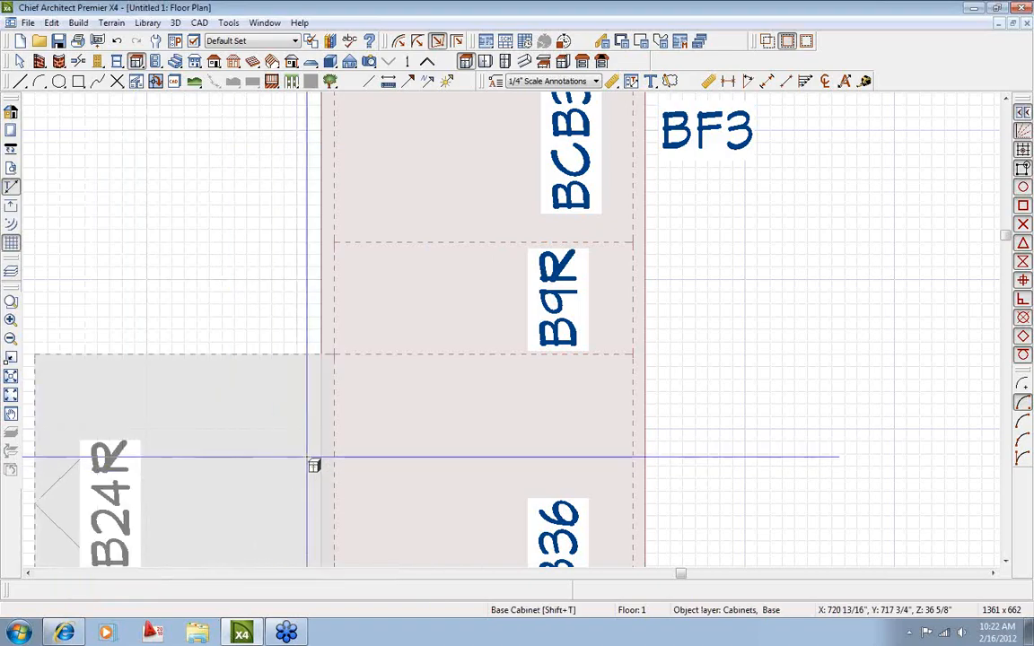
pyautogui.press('space')
# Set the custom countertop's width to 2'-11" by moving its outer edge behind the peninsula cabinets.
pyautogui.click(317, 465)
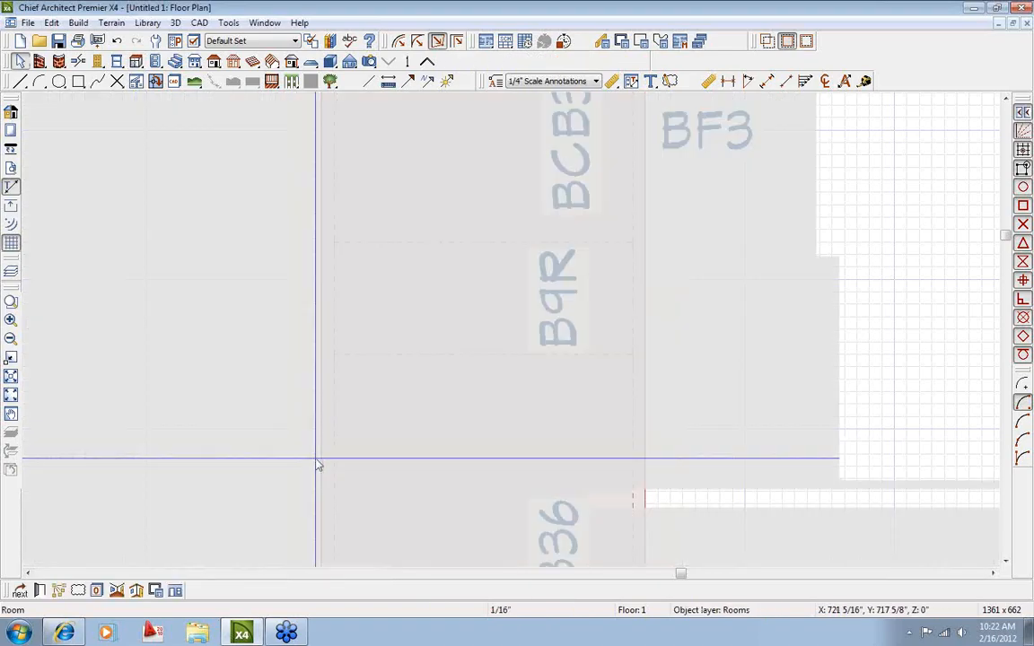
pyautogui.click(321, 460)
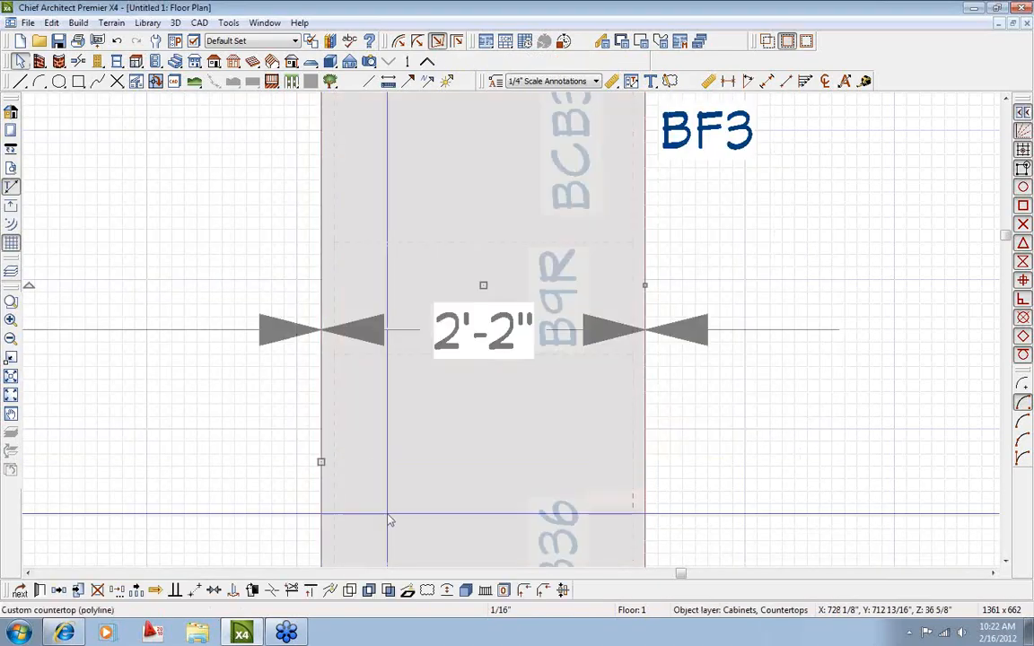
pyautogui.click(449, 335)
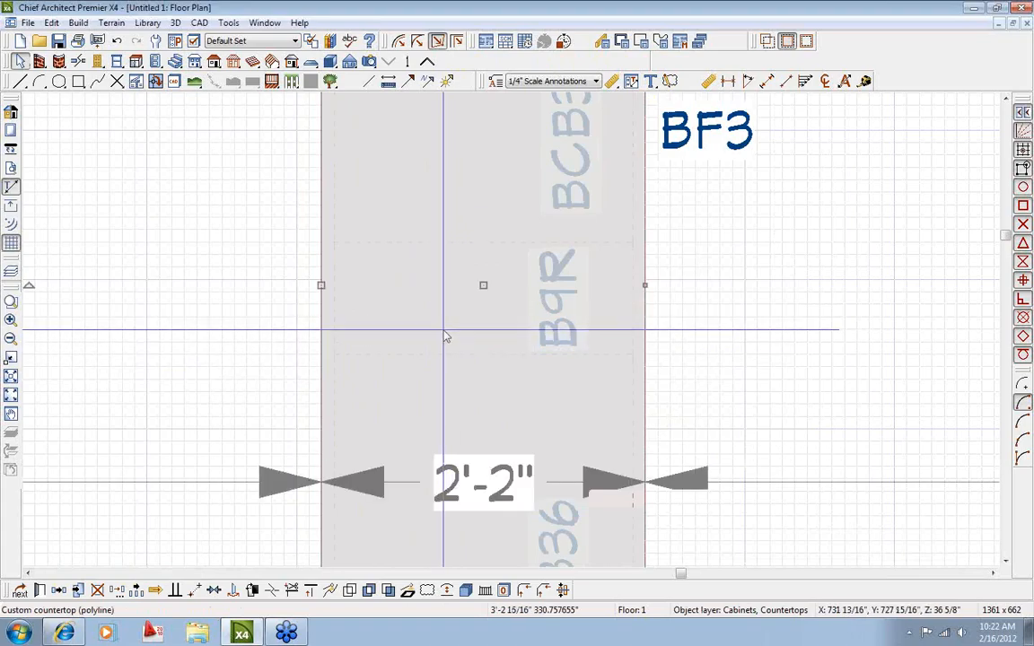
pyautogui.click(482, 493)
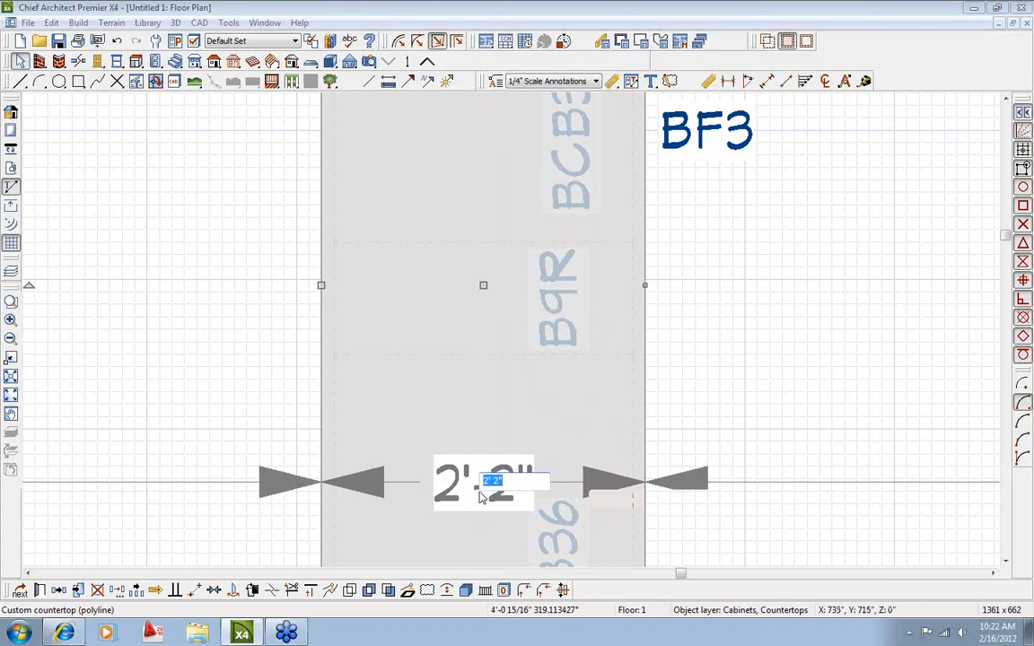
pyautogui.press('Return')
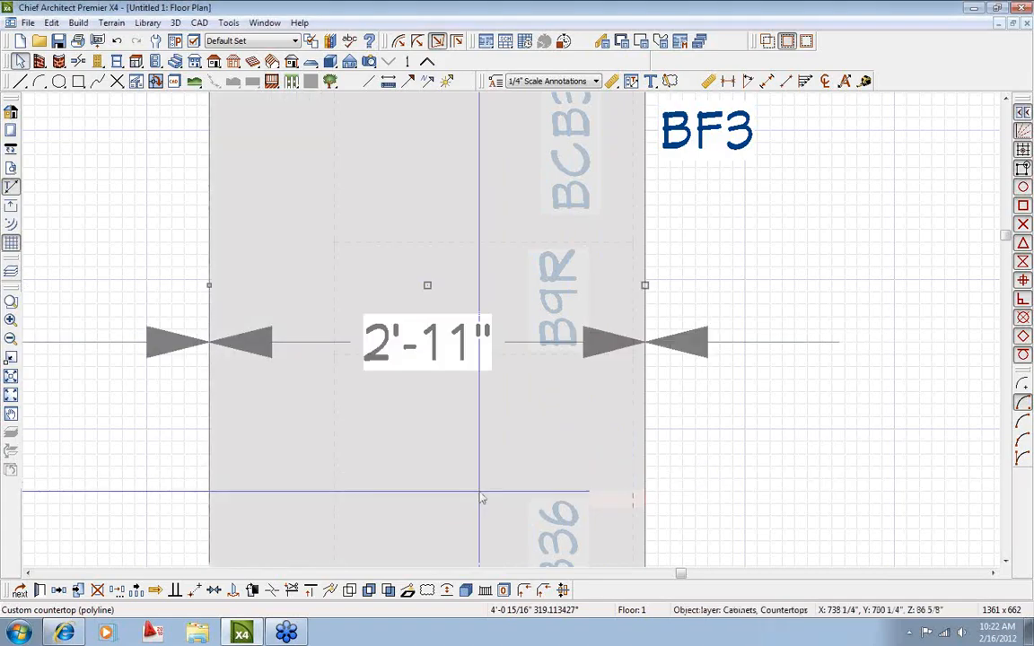
pyautogui.press('Escape')
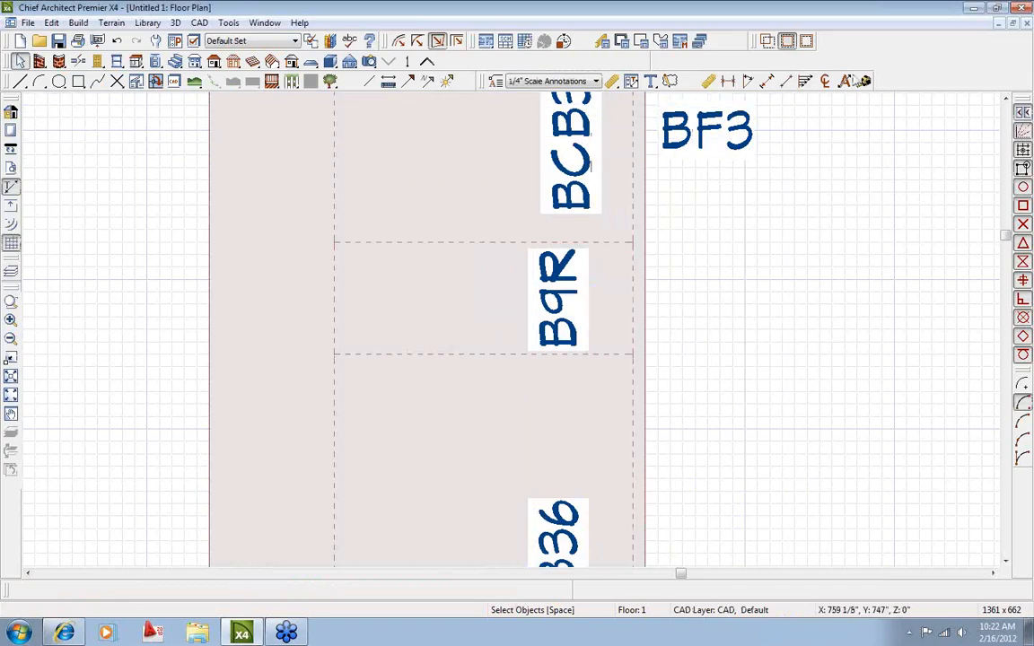
# Measure the overhang between the backs of the peninsula cabinets and the countertop's outer edge with the Tape Measure.
pyautogui.click(942, 72)
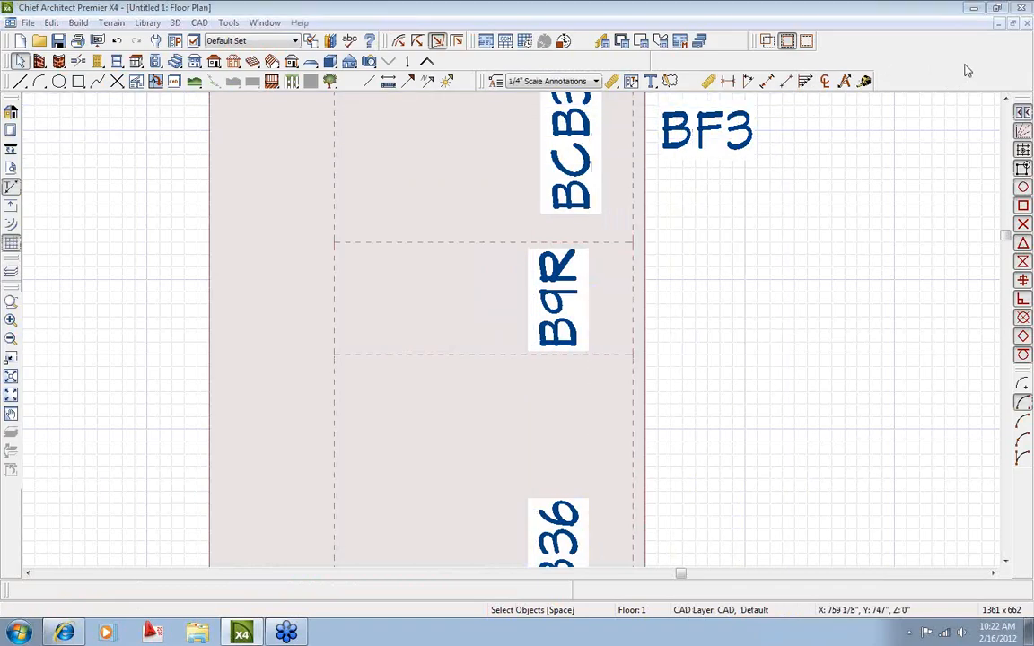
pyautogui.click(864, 82)
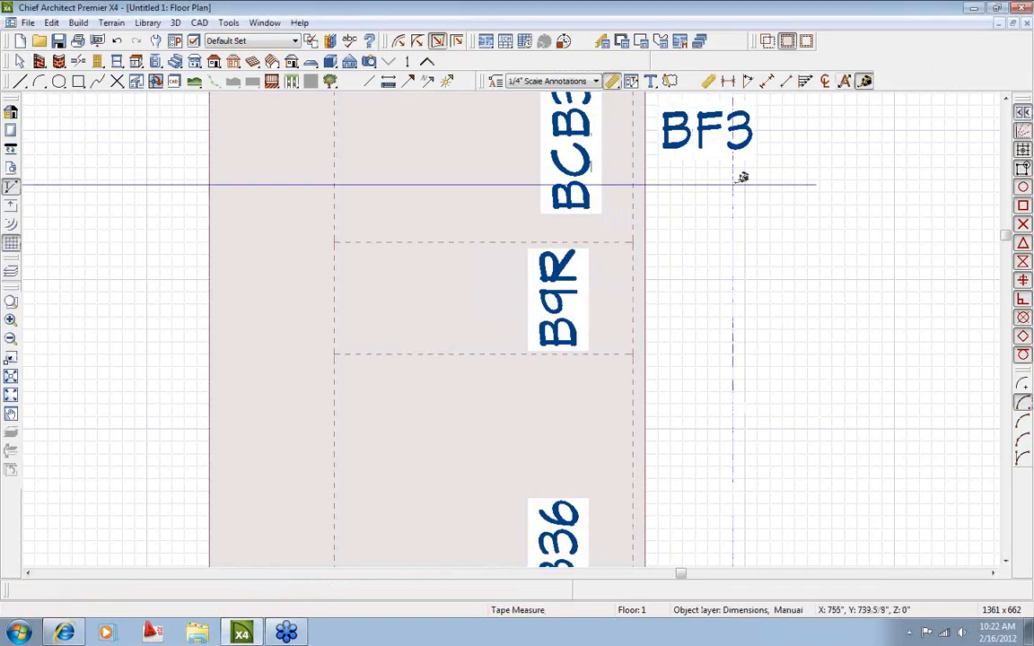
pyautogui.moveTo(334, 404); pyautogui.dragTo(209, 404)
pyautogui.press('space')
pyautogui.scroll(-10, 339, 428)
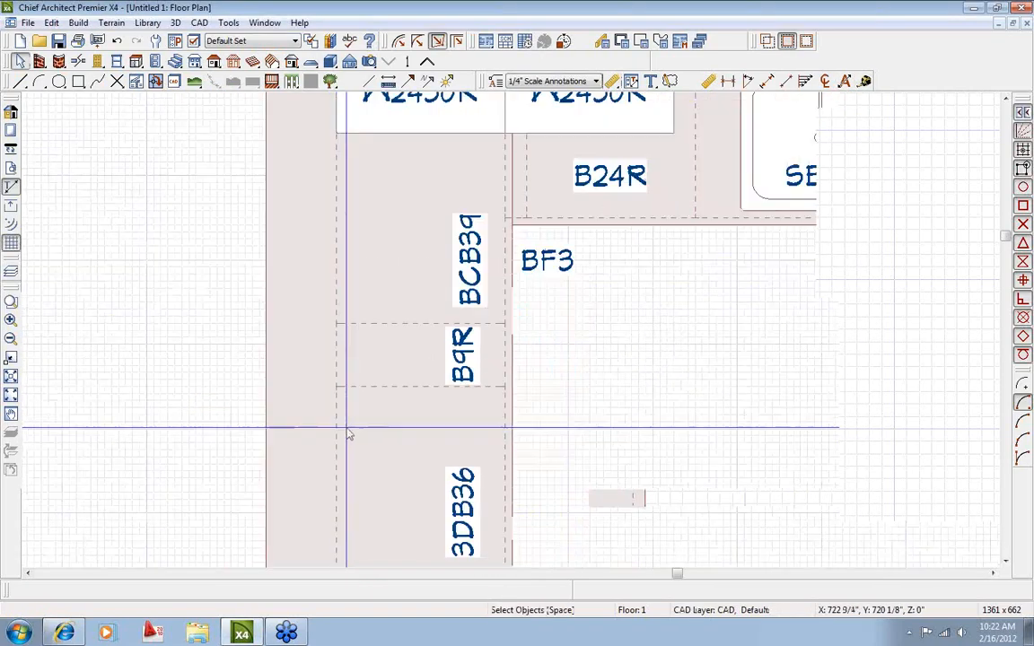
# Create a full camera aimed at the peninsula corner, view the countertop in 3D, and return to the floor plan.
pyautogui.moveTo(514, 371); pyautogui.dragTo(425, 299, button='middle')
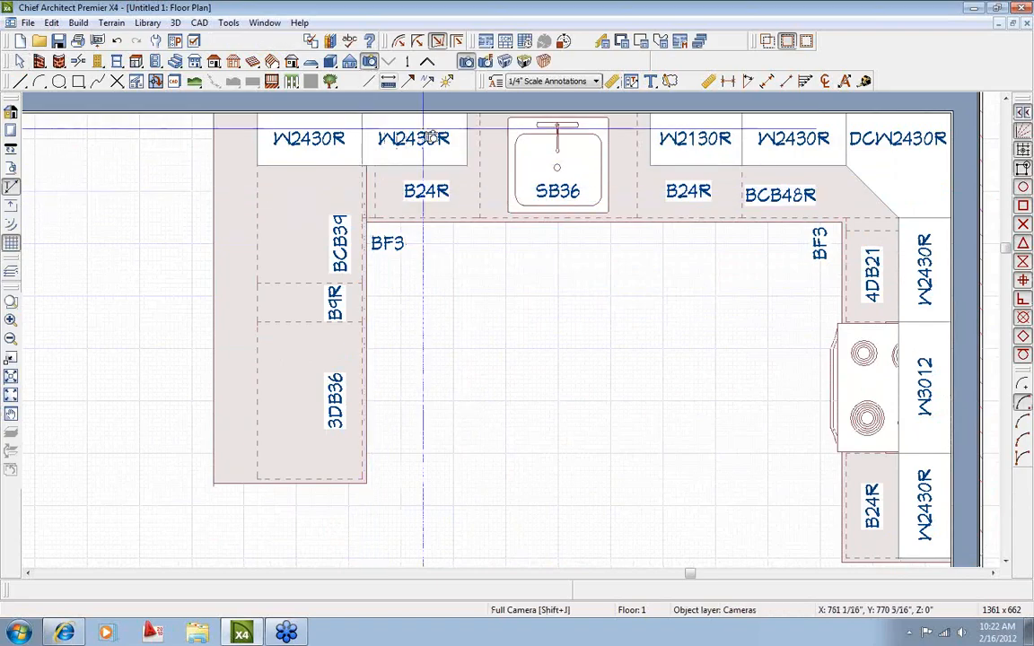
pyautogui.moveTo(658, 417); pyautogui.dragTo(536, 342)
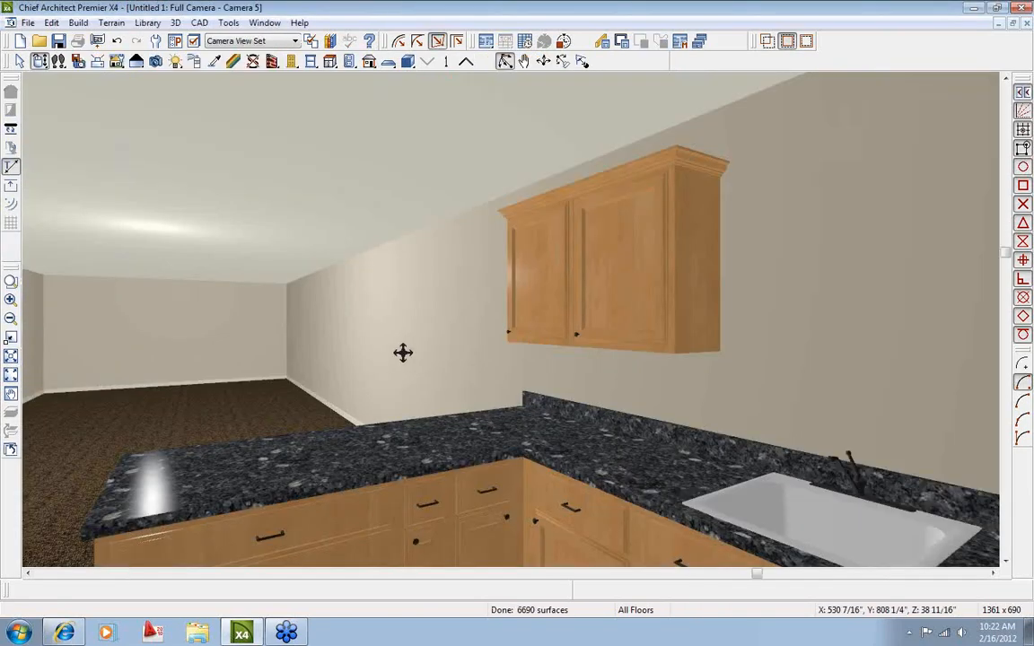
pyautogui.moveTo(402, 353); pyautogui.dragTo(434, 390)
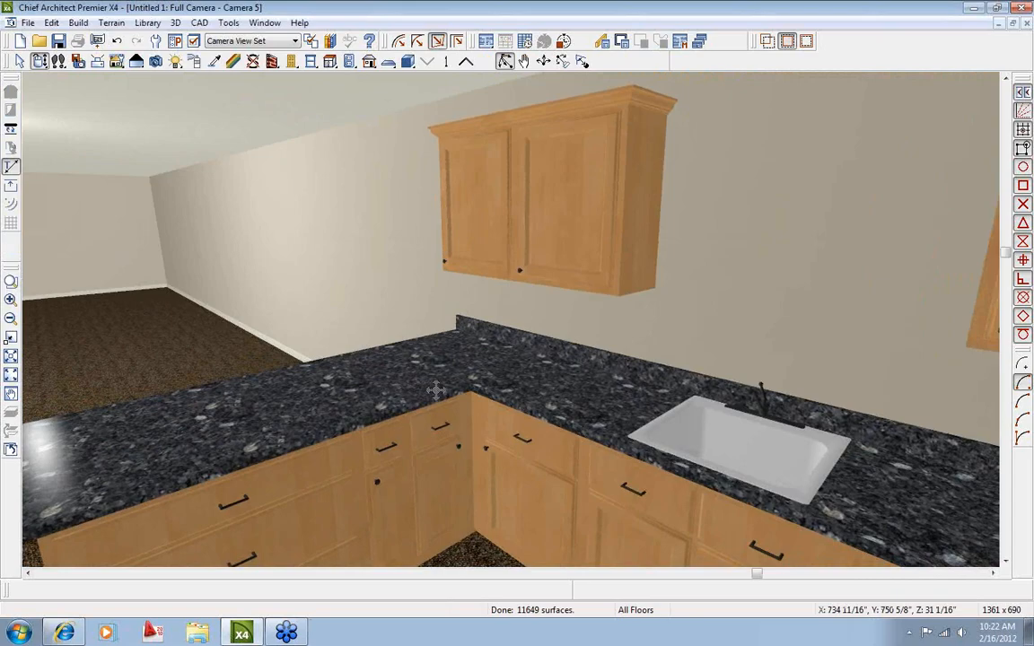
pyautogui.click(11, 451)
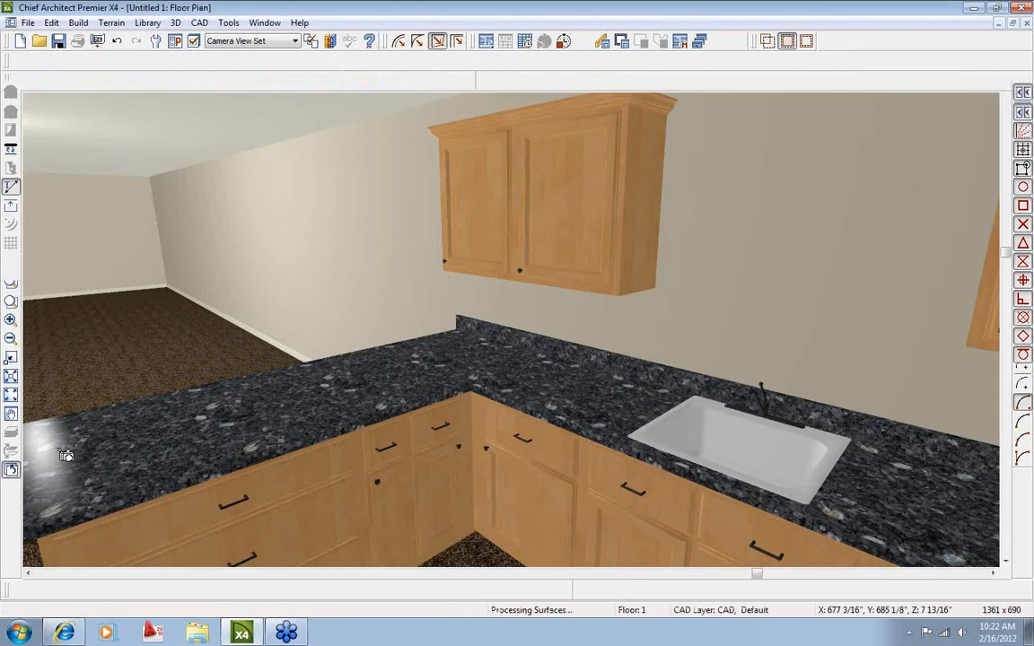
# Select the custom countertop and break its inner edge where it meets the front of the back-wall base cabinets.
pyautogui.moveTo(419, 339); pyautogui.dragTo(414, 345, button='middle')
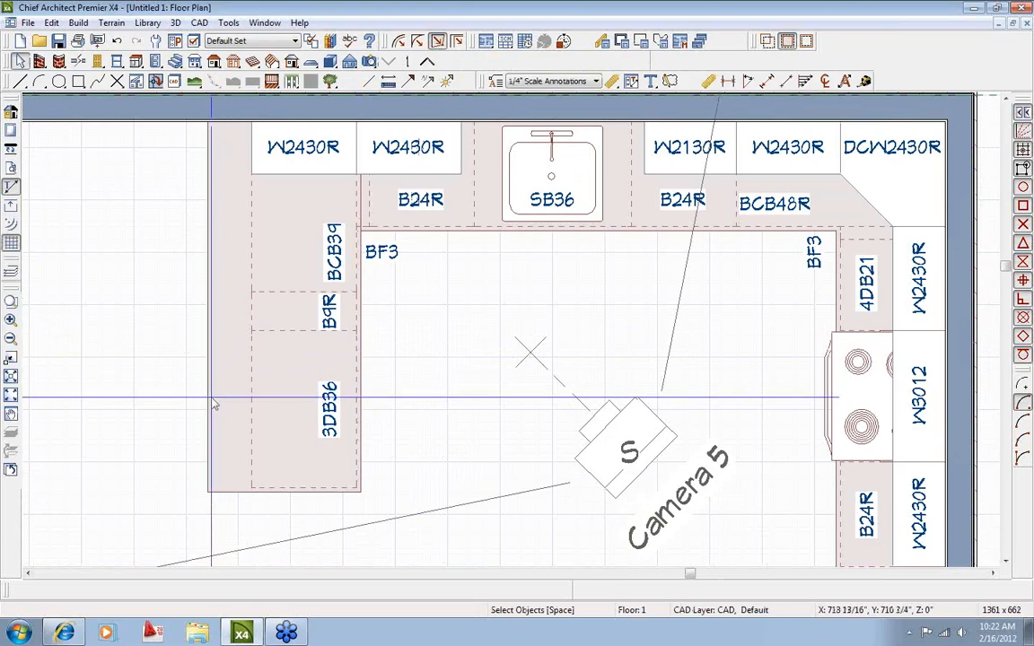
pyautogui.click(209, 397)
pyautogui.scroll(-1, 209, 398)
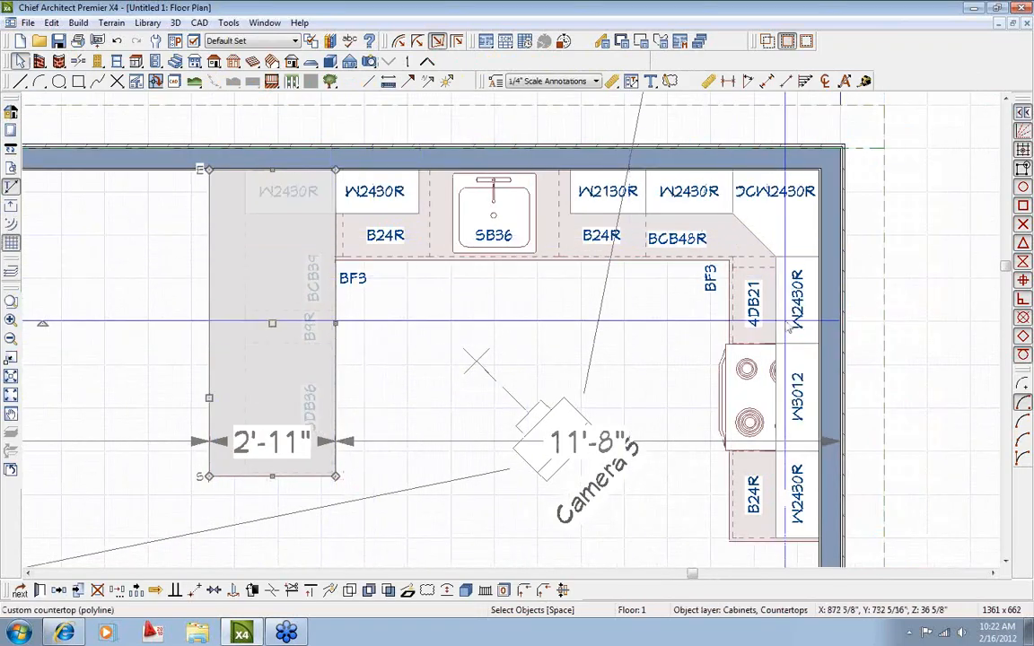
pyautogui.scroll(3, 407, 289)
pyautogui.moveTo(400, 290); pyautogui.dragTo(283, 326, button='middle')
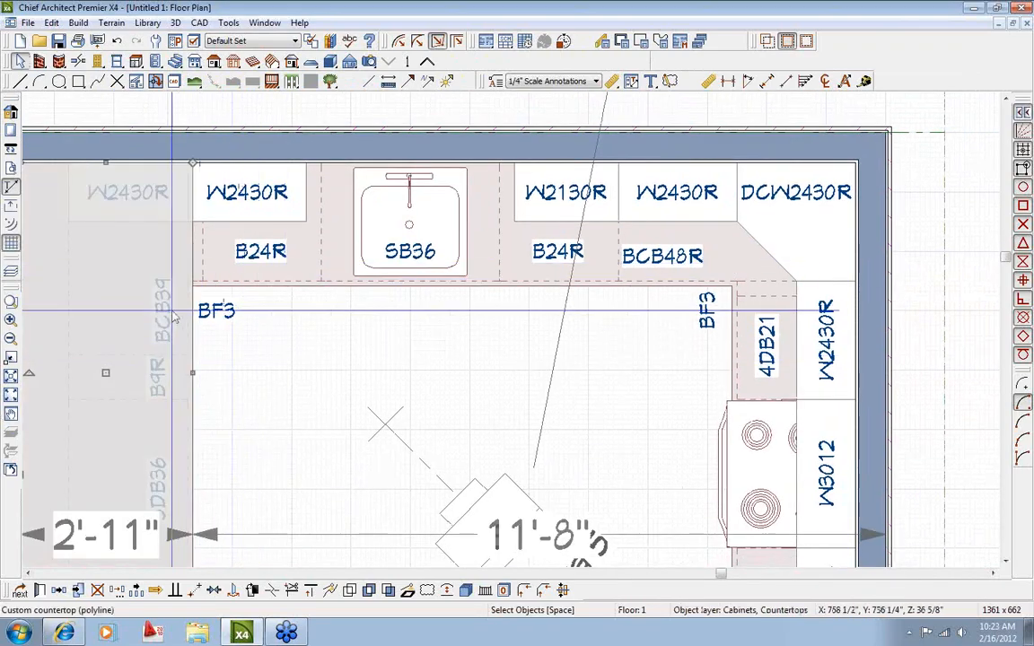
pyautogui.click(219, 305)
pyautogui.click(199, 403)
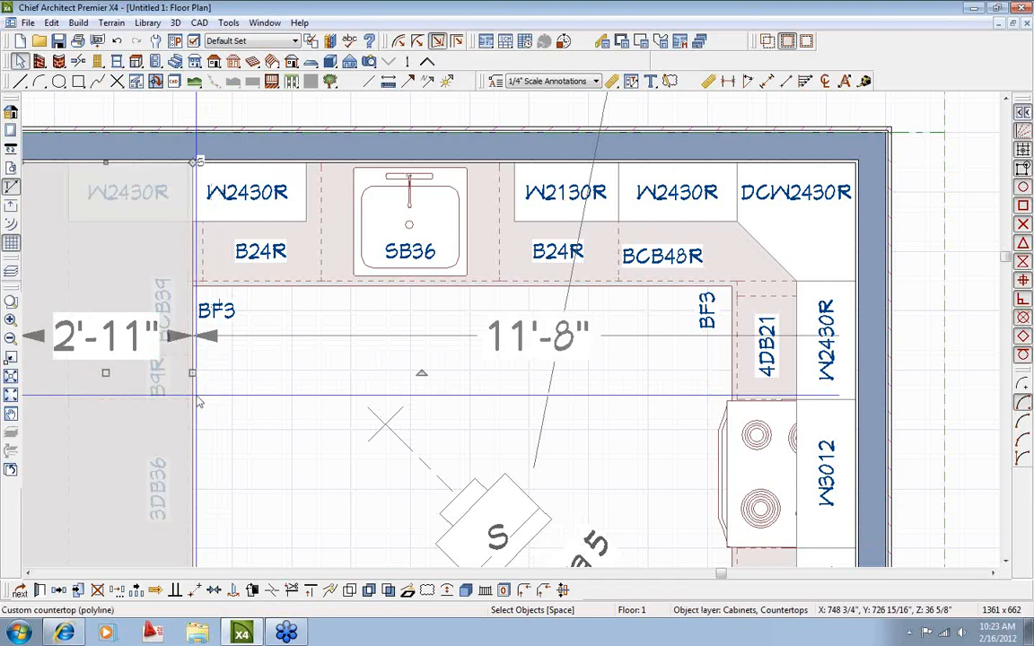
pyautogui.click(274, 591)
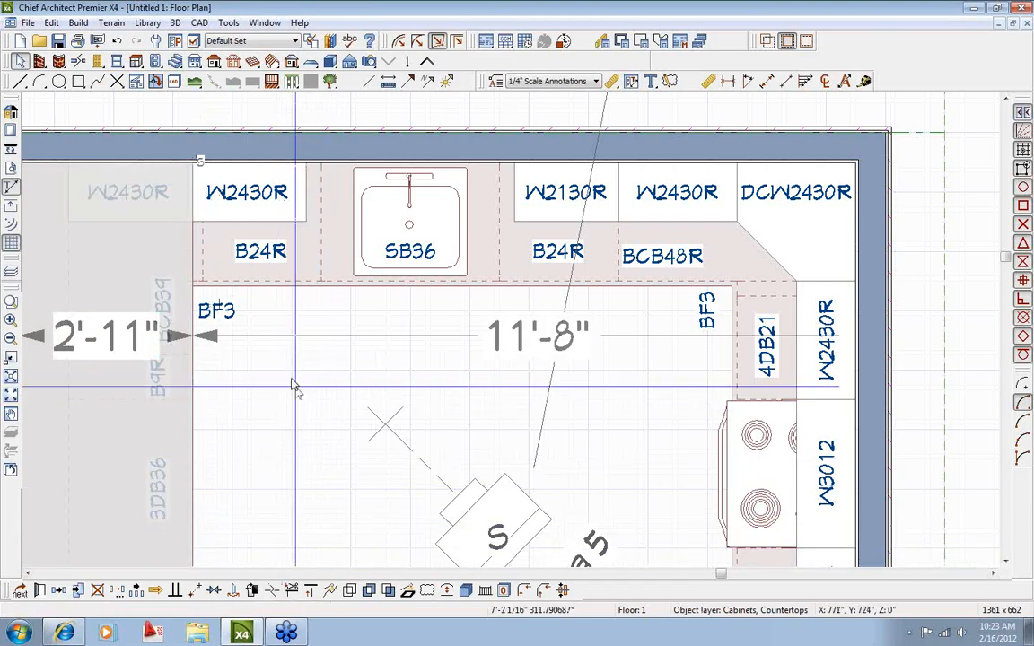
pyautogui.click(191, 283)
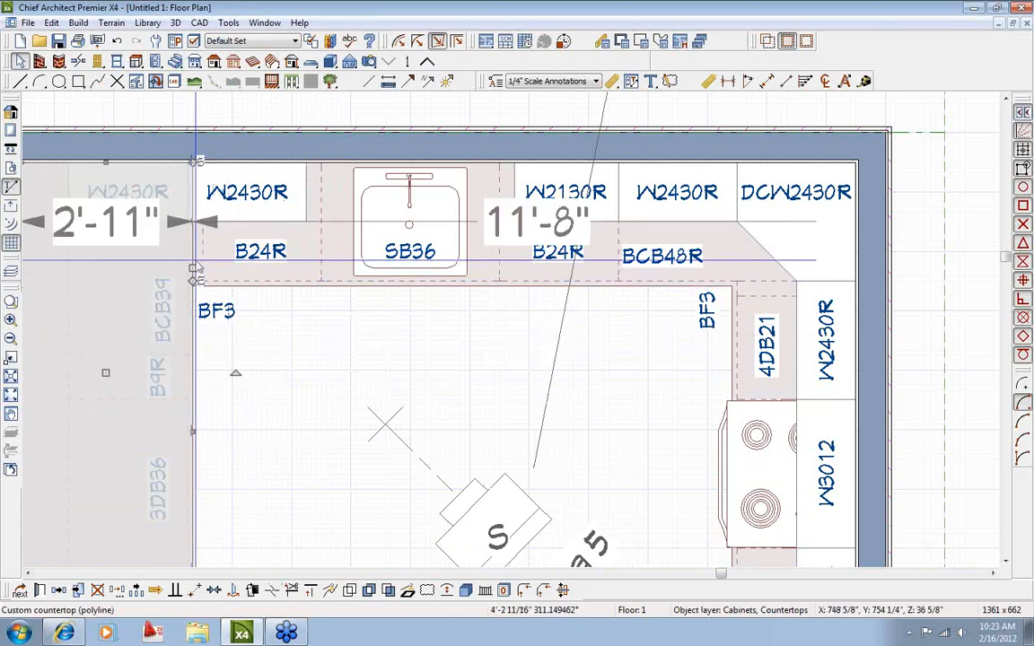
# Extend the custom countertop's edge beside the sink run across the back-wall cabinets to the side wall.
pyautogui.scroll(-4, 209, 279)
pyautogui.moveTo(199, 267); pyautogui.dragTo(640, 267)
pyautogui.scroll(4, 640, 267)
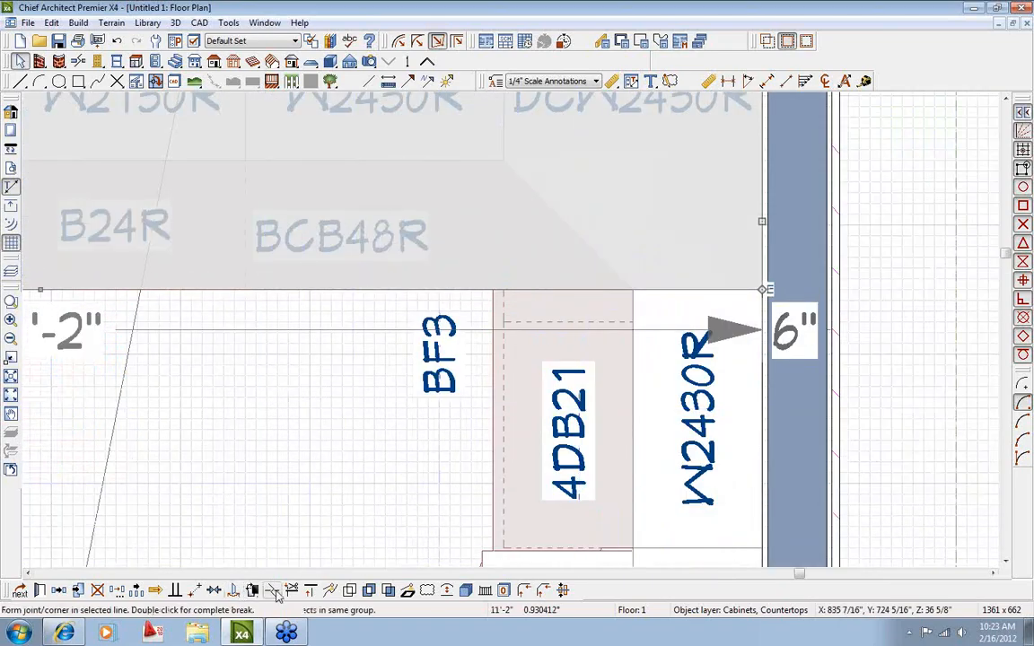
# Break the countertop's front edge and extend it over the 4DB21 cabinet to the range, making both runs 2'-1" deep.
pyautogui.moveTo(503, 291); pyautogui.dragTo(529, 548)
pyautogui.moveTo(504, 425); pyautogui.dragTo(492, 424)
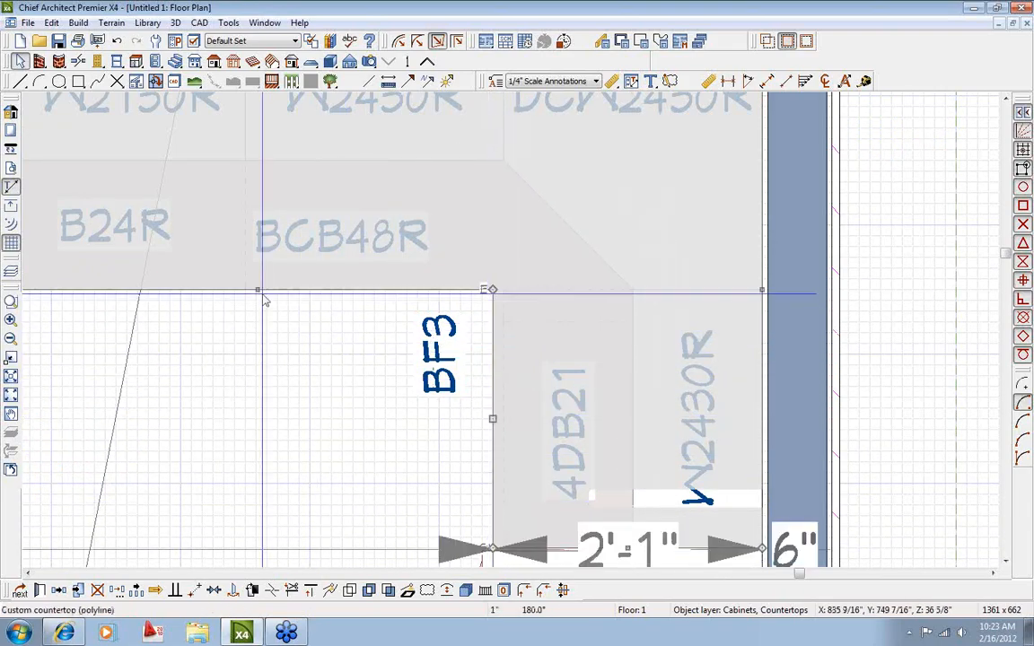
pyautogui.moveTo(258, 290); pyautogui.dragTo(257, 300)
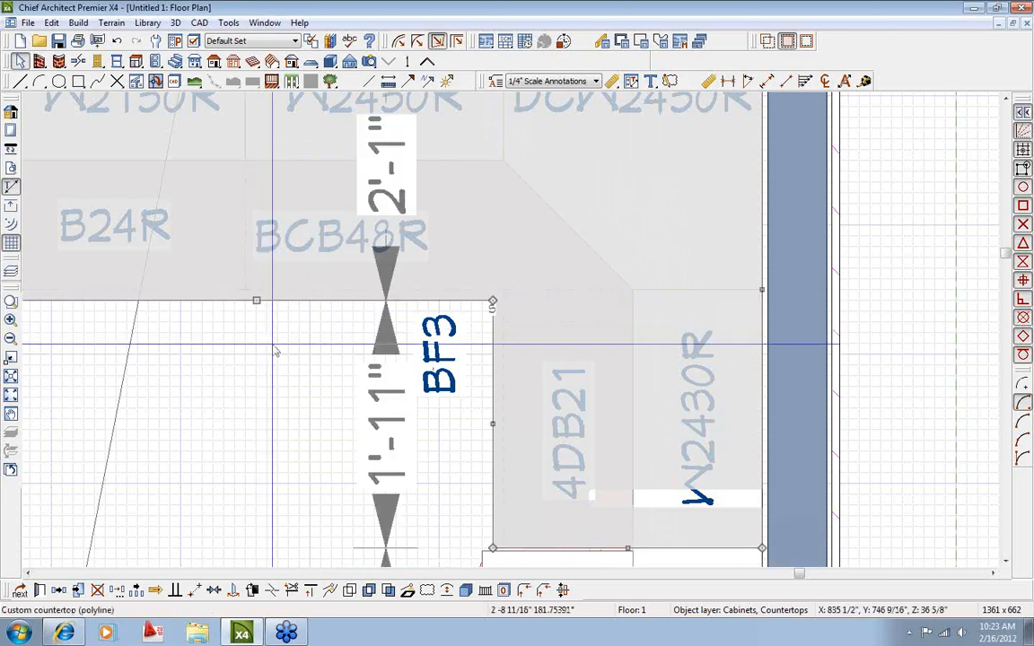
pyautogui.scroll(-5, 293, 374)
pyautogui.click(294, 374)
# Open the Camera 5 view, inspect the extended countertop around the corner and sink, and return to the floor plan.
pyautogui.moveTo(294, 375); pyautogui.dragTo(366, 334, button='middle')
pyautogui.scroll(-3, 366, 335)
pyautogui.doubleClick(332, 420)
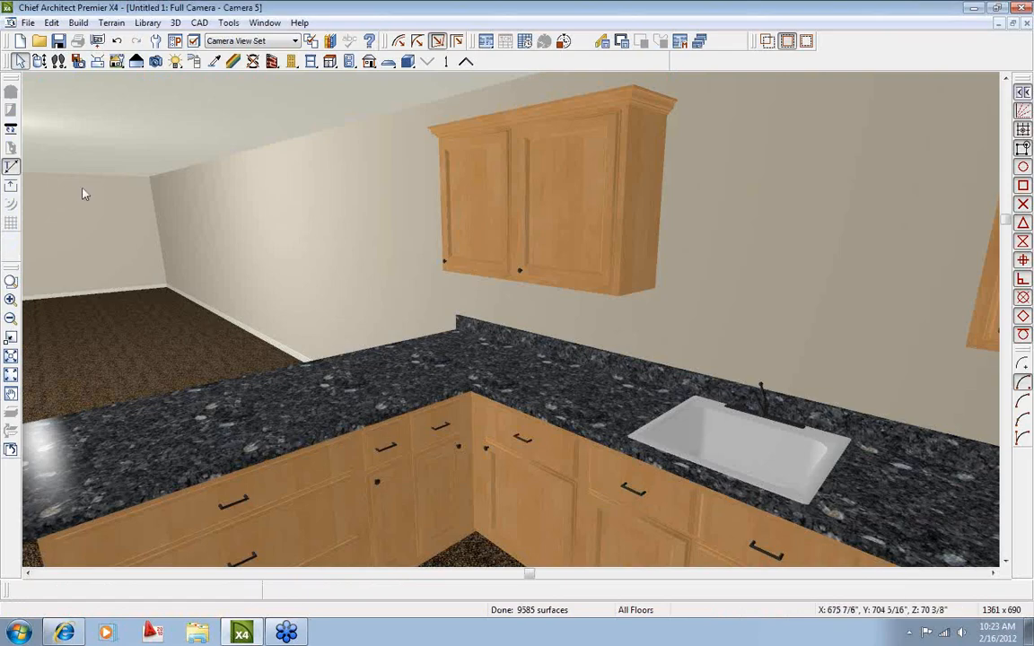
pyautogui.click(38, 61)
pyautogui.moveTo(456, 323); pyautogui.dragTo(98, 453)
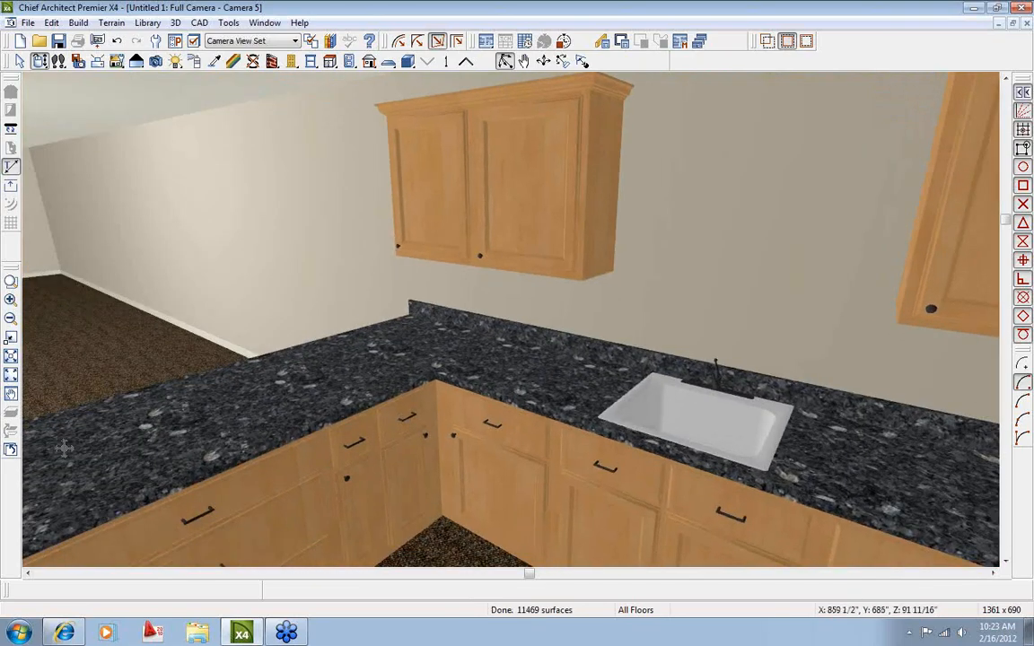
pyautogui.click(11, 448)
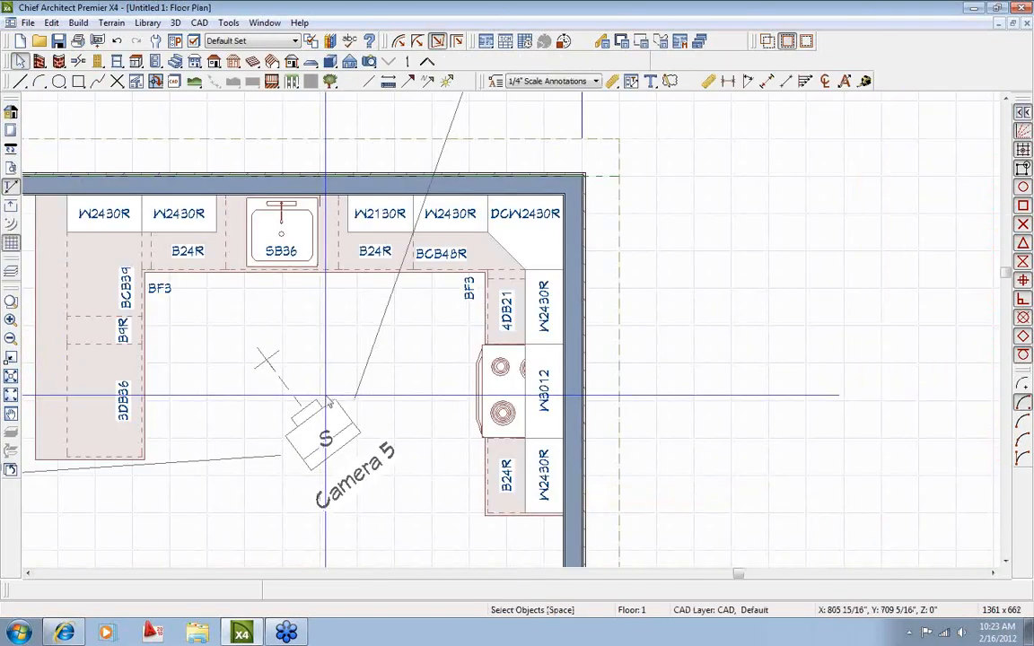
# Add the Beveled molding from the Ritz-Craft Moldings Countertop Edgings folder to the custom countertop.
pyautogui.scroll(3, 346, 371)
pyautogui.doubleClick(187, 370)
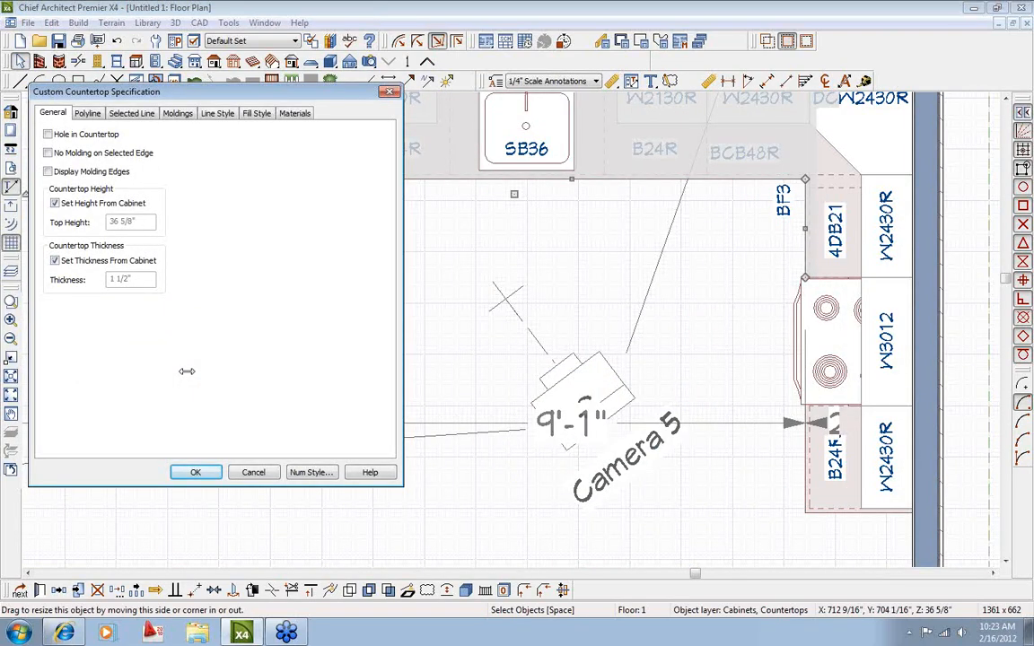
pyautogui.click(178, 114)
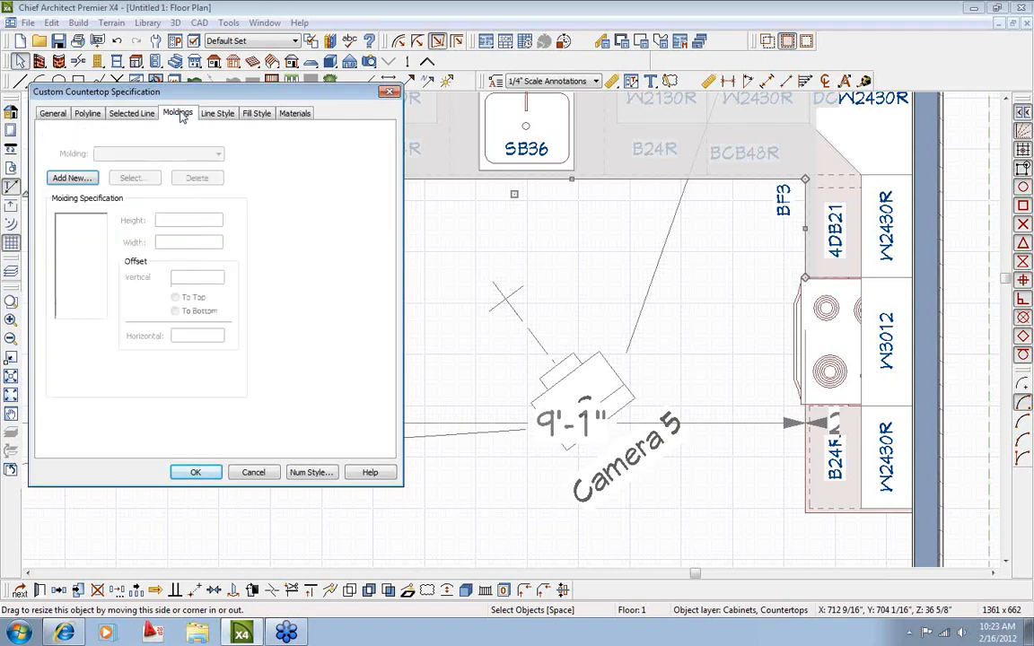
pyautogui.click(72, 178)
pyautogui.click(152, 201)
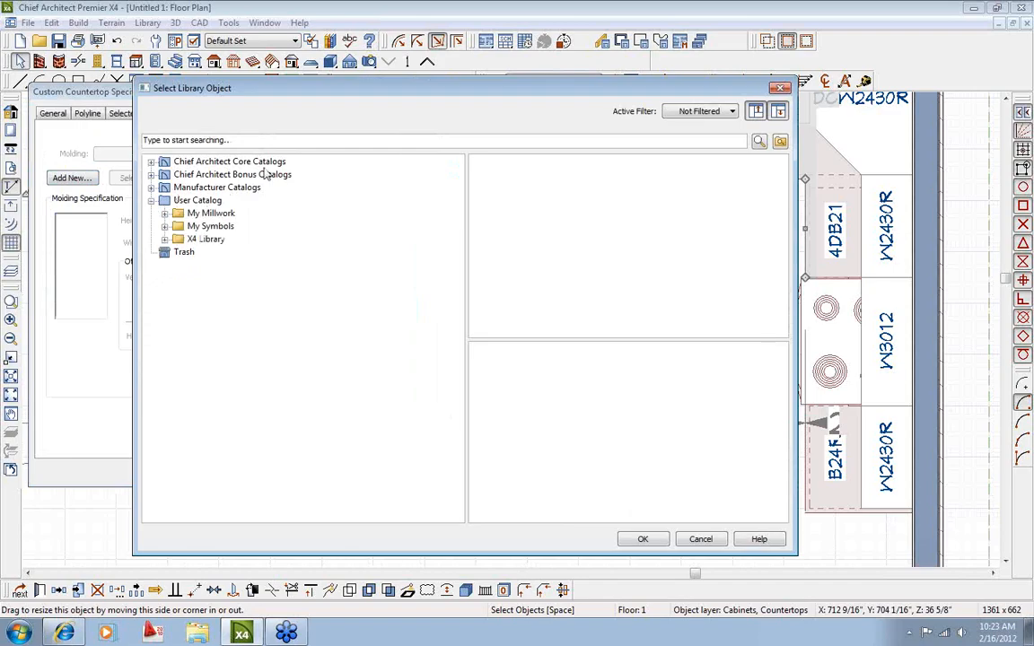
pyautogui.click(206, 241)
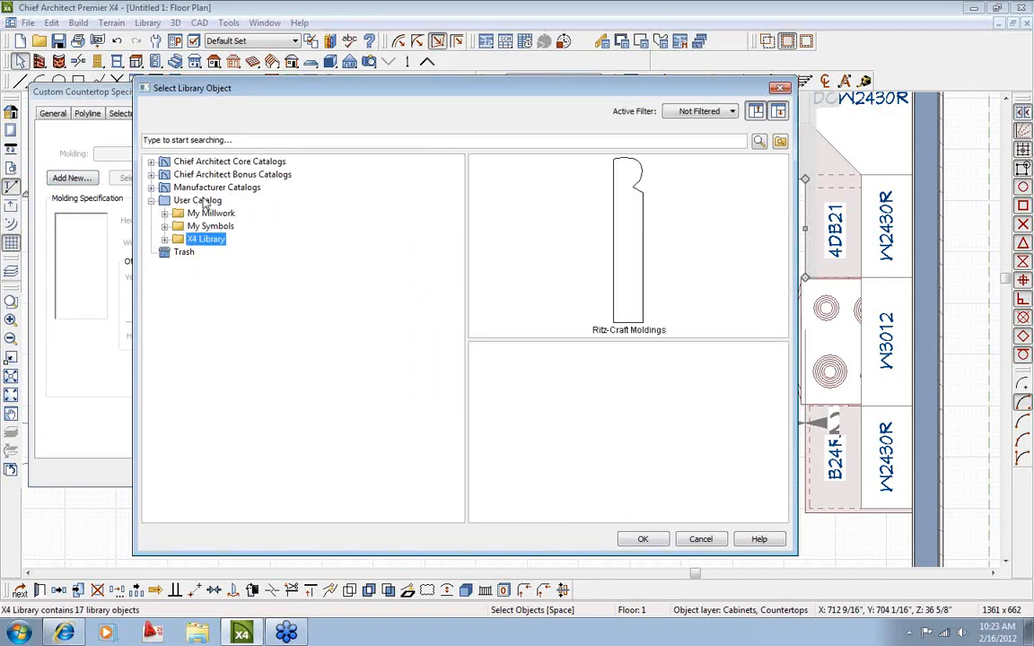
pyautogui.click(165, 240)
pyautogui.click(225, 255)
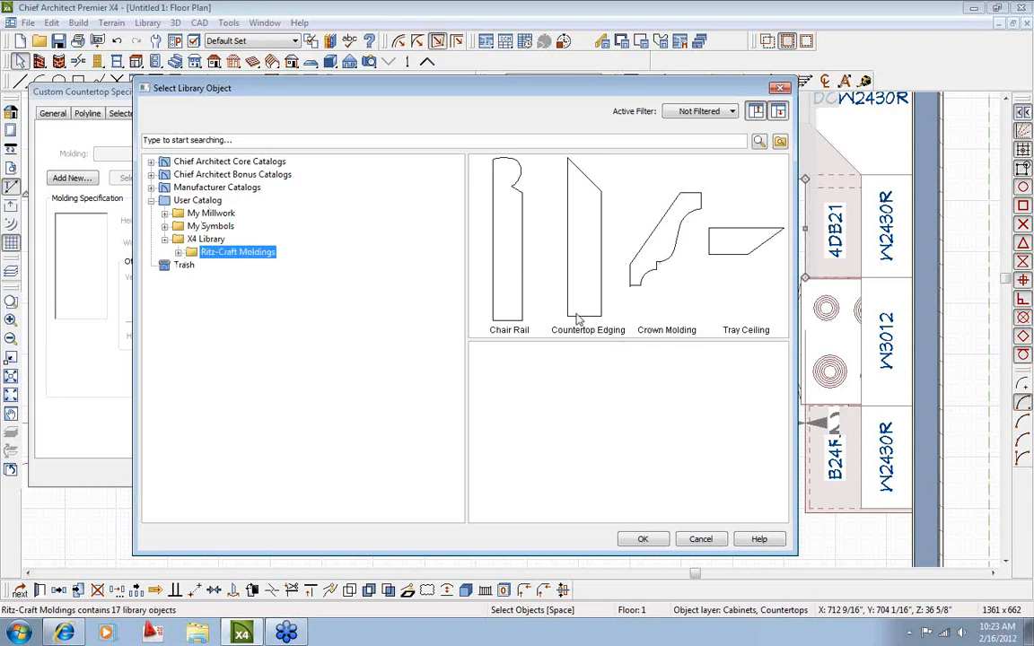
pyautogui.click(579, 330)
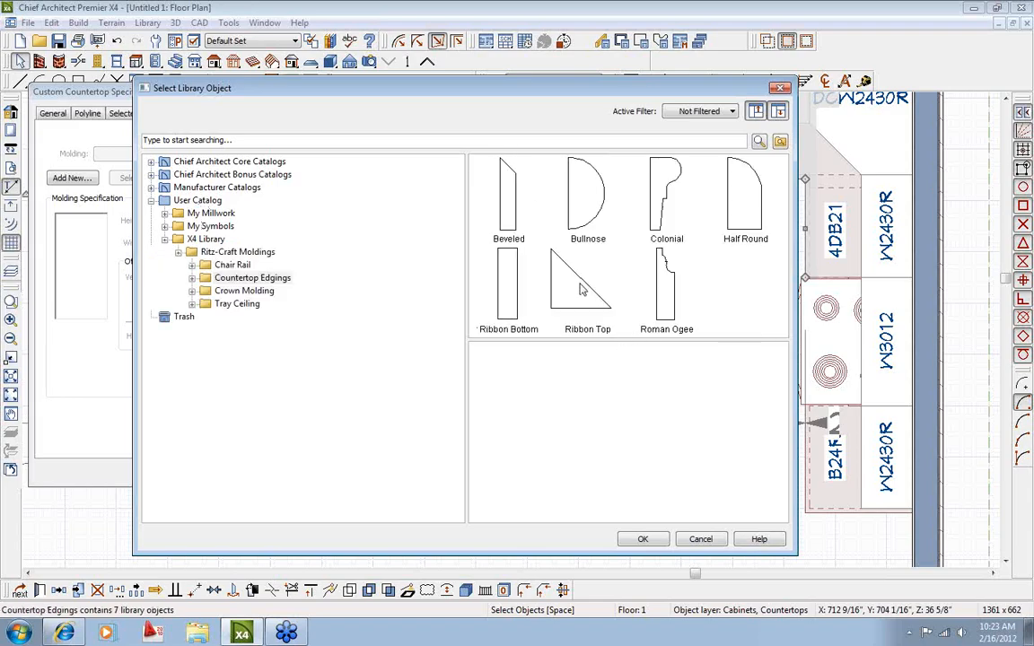
pyautogui.click(507, 206)
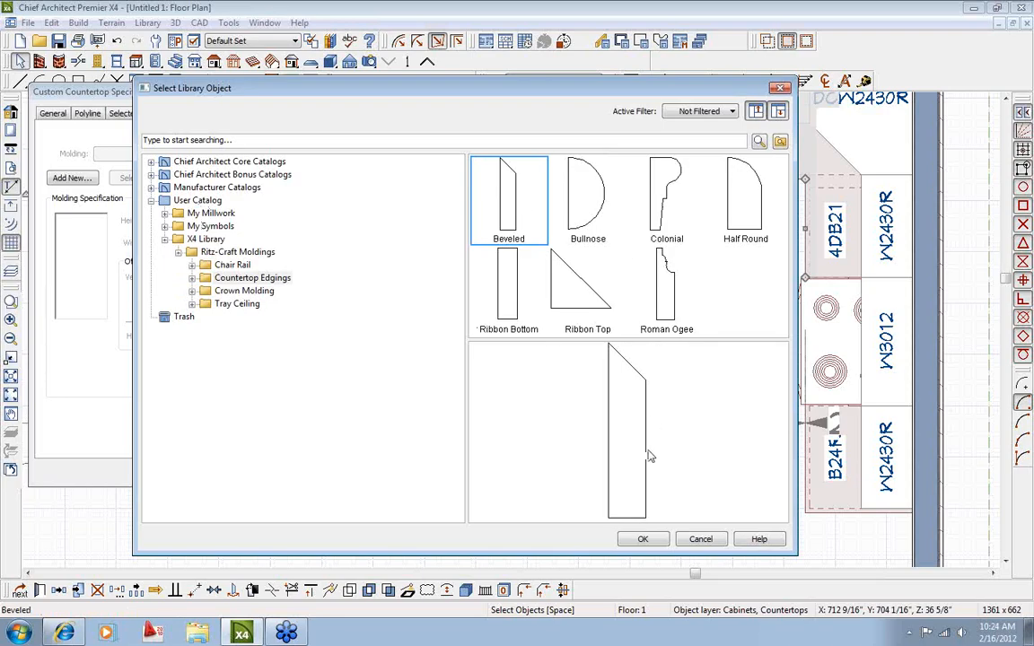
pyautogui.click(642, 539)
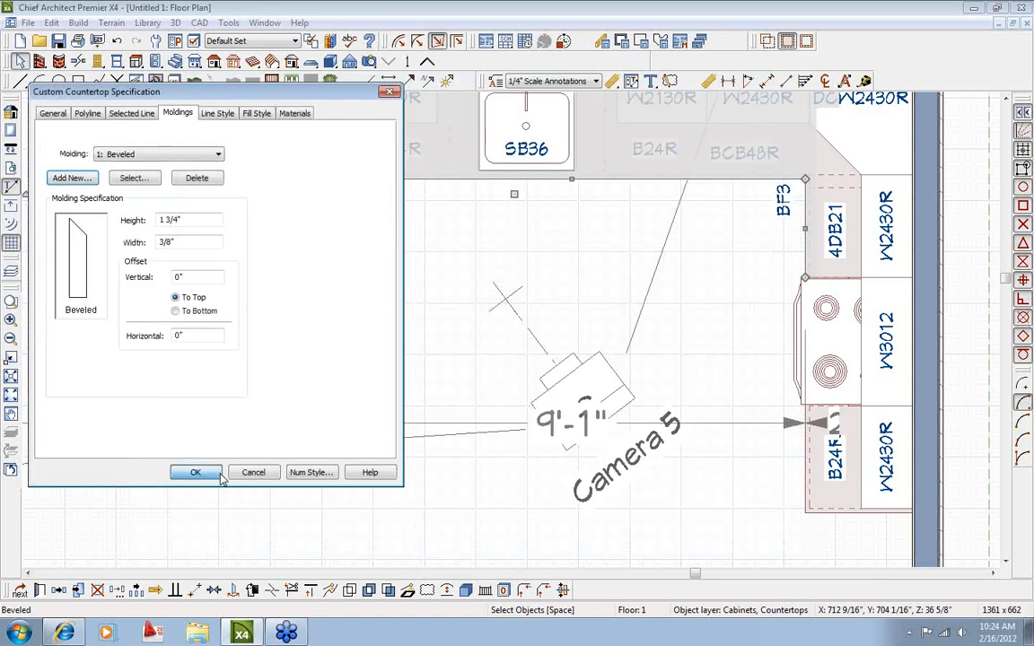
pyautogui.click(195, 472)
# Reopen the Camera 5 view and inspect the countertop edging along the peninsula, sink run and range.
pyautogui.click(579, 395)
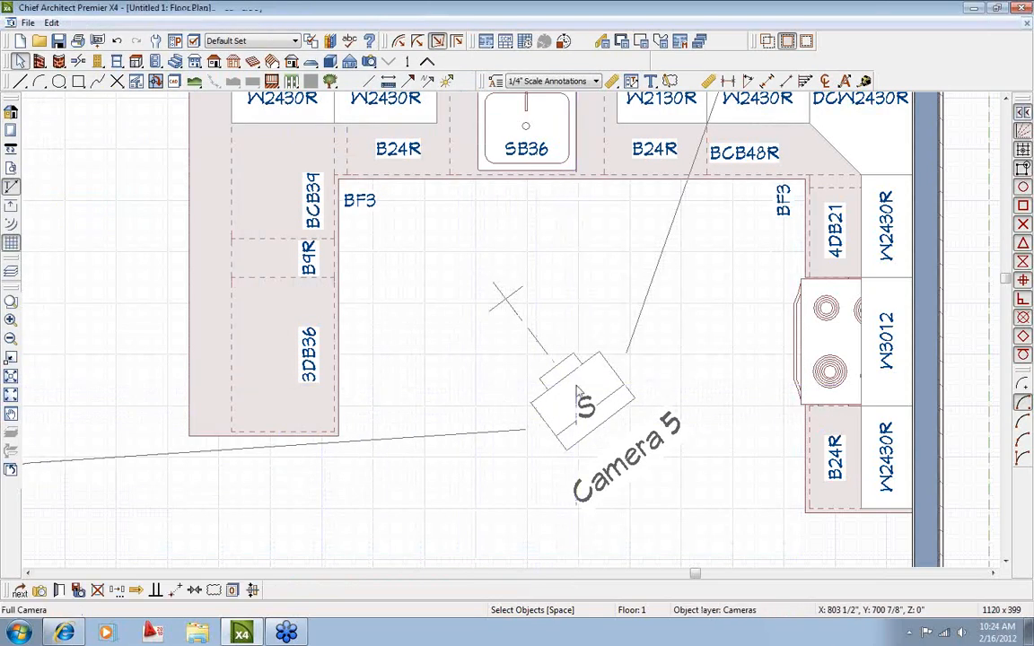
pyautogui.doubleClick(579, 394)
pyautogui.moveTo(415, 397); pyautogui.dragTo(545, 369)
pyautogui.moveTo(498, 450); pyautogui.dragTo(122, 456)
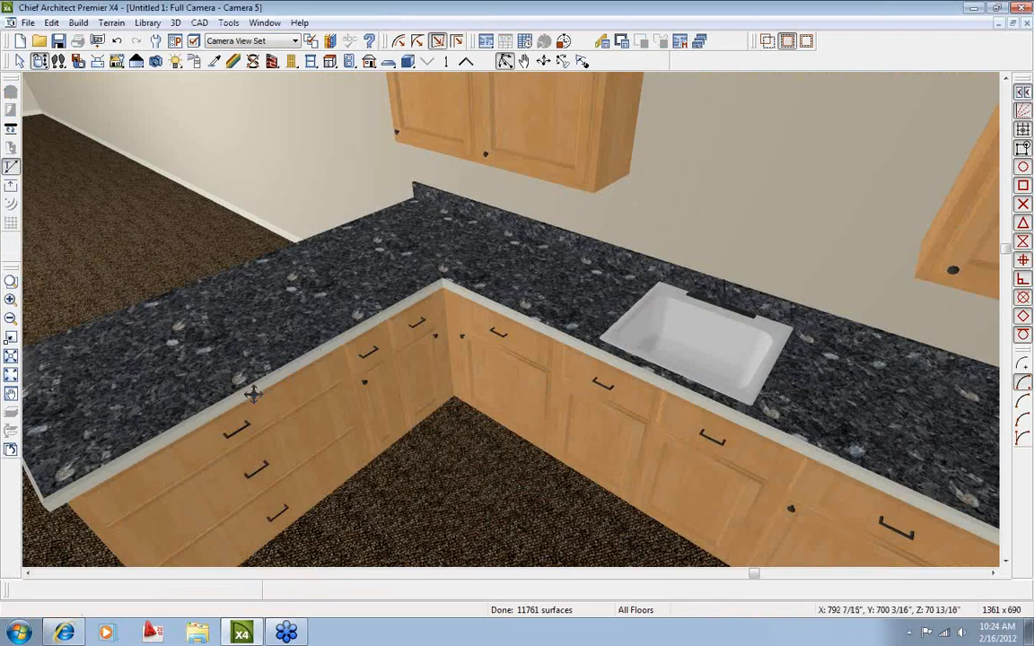
pyautogui.moveTo(426, 411); pyautogui.dragTo(619, 381)
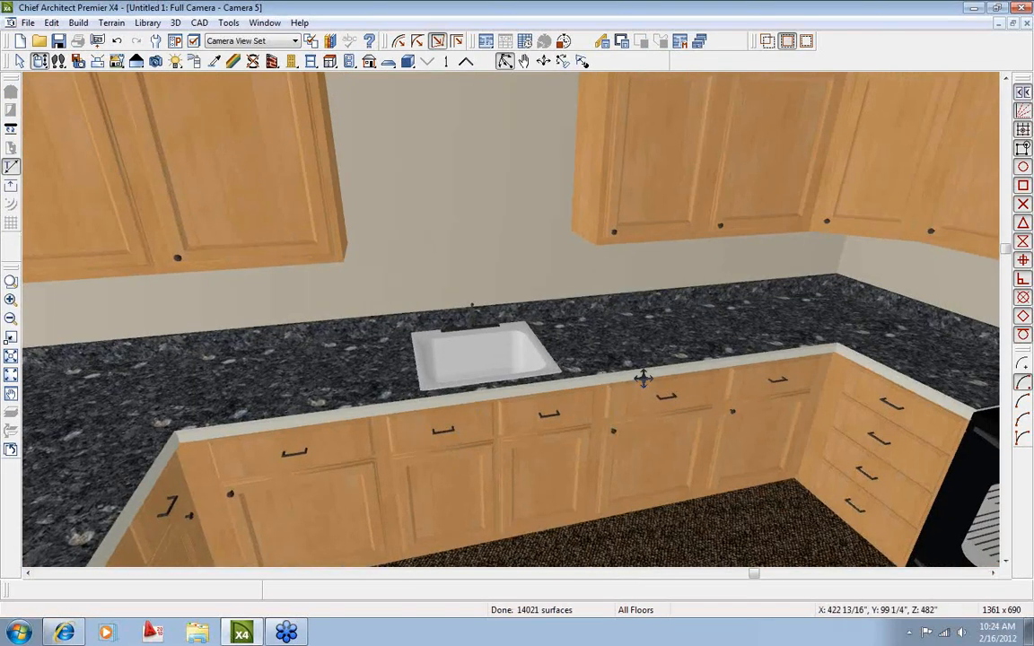
pyautogui.moveTo(695, 406); pyautogui.dragTo(669, 376)
pyautogui.moveTo(606, 436); pyautogui.dragTo(732, 437)
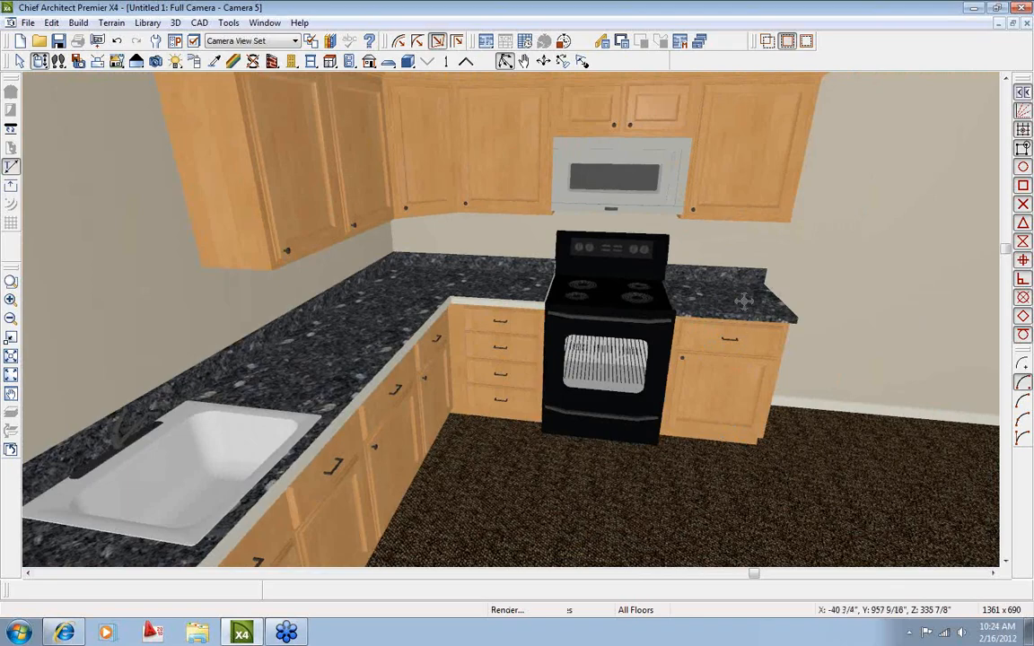
pyautogui.moveTo(713, 401); pyautogui.dragTo(358, 420)
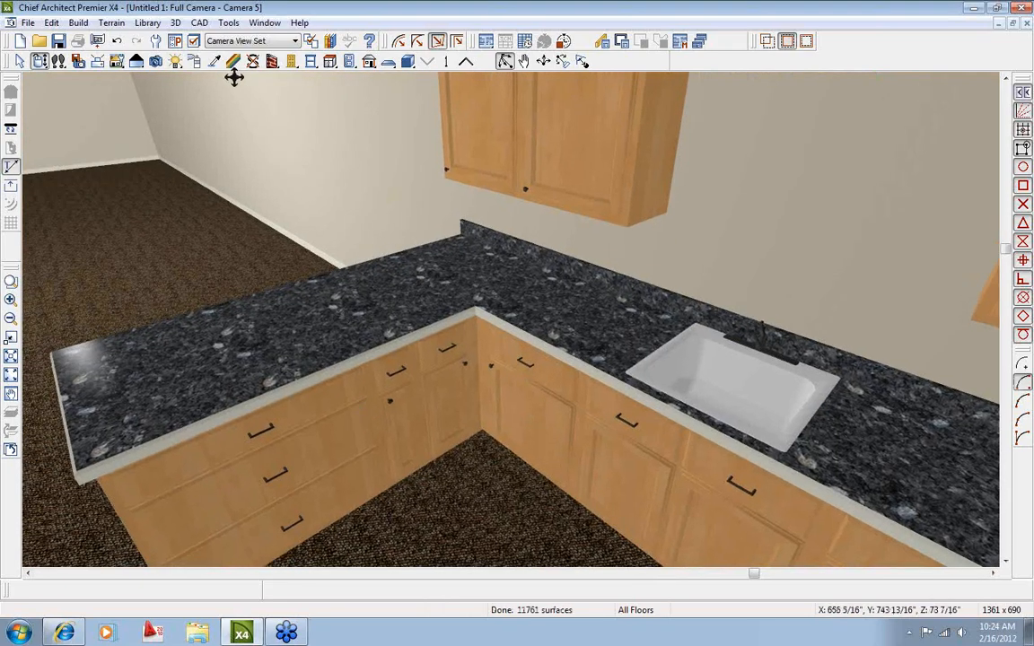
# Copy the Granite(charcoal) material from the countertop surface onto its beveled edging and check the edge in 3D.
pyautogui.click(215, 61)
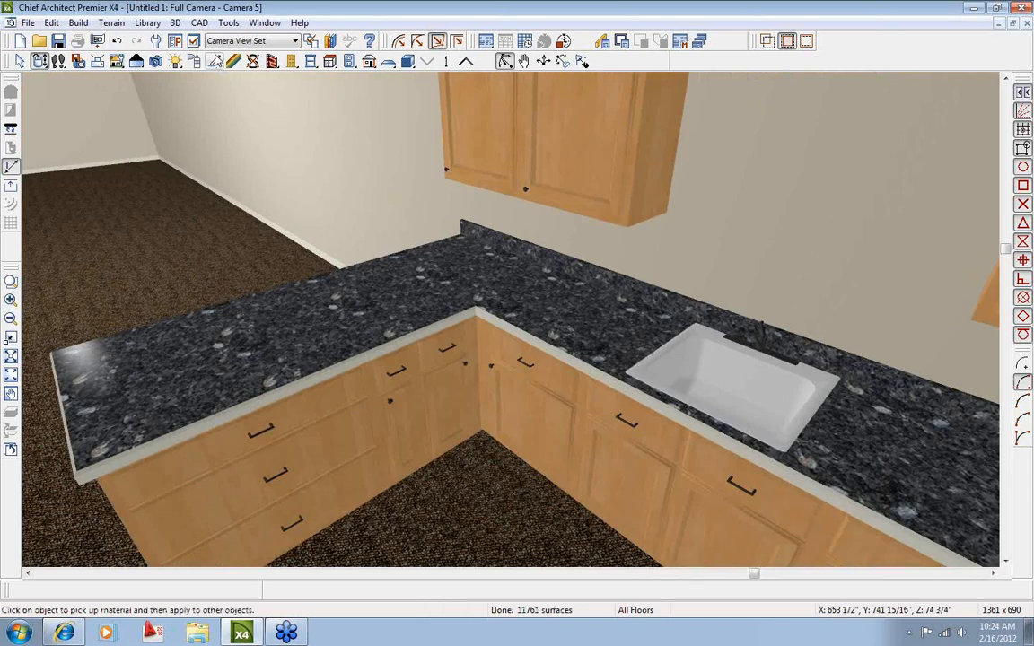
pyautogui.click(239, 330)
pyautogui.click(186, 441)
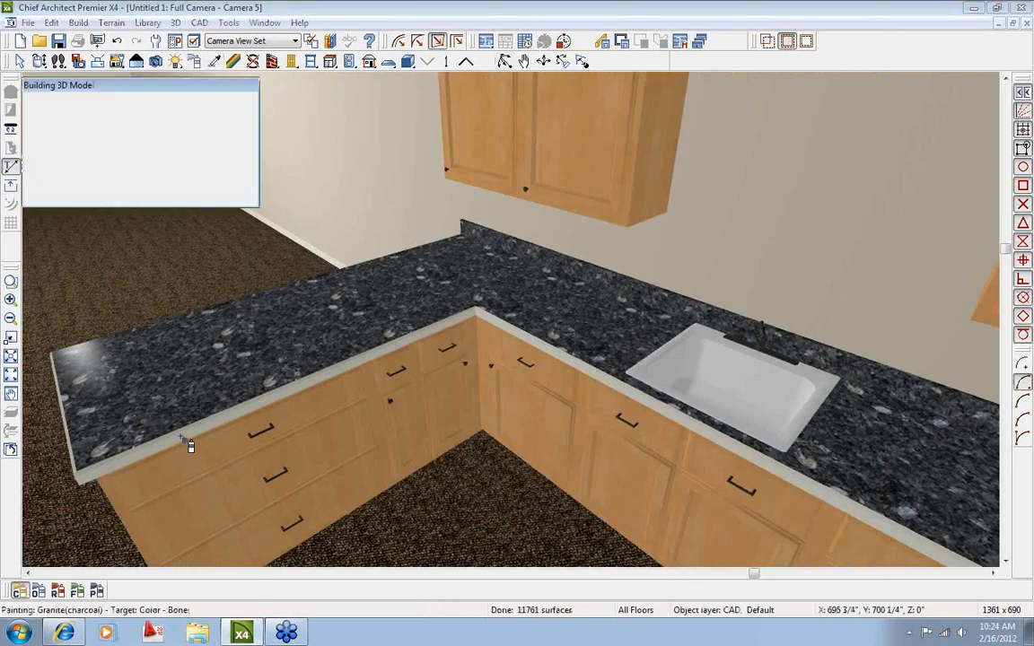
pyautogui.click(40, 61)
pyautogui.moveTo(171, 290); pyautogui.dragTo(574, 434)
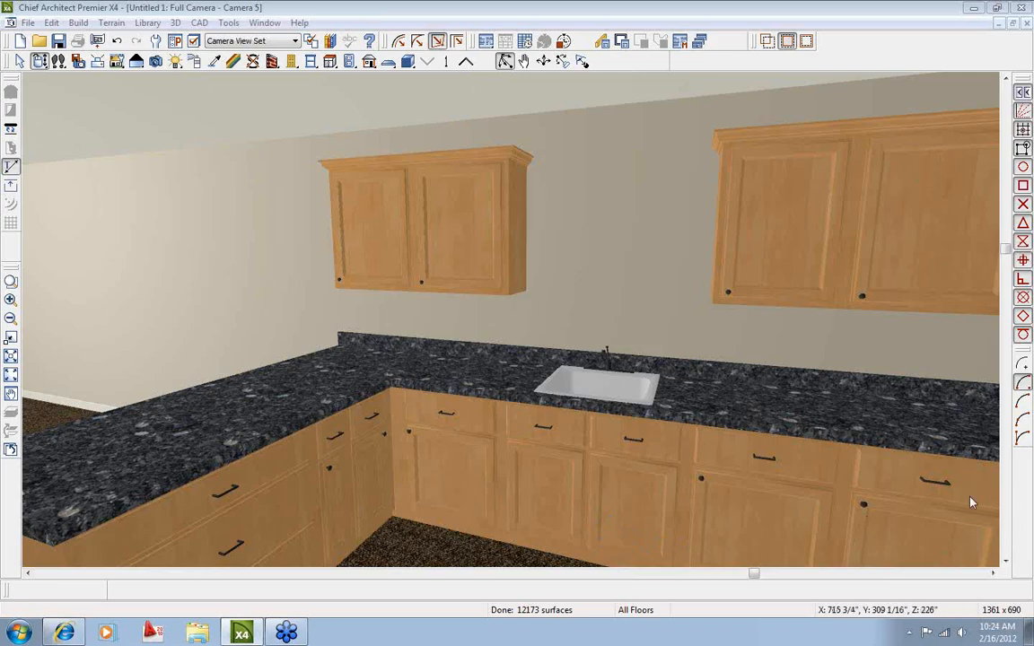
pyautogui.moveTo(600, 505); pyautogui.dragTo(399, 364)
# Switch to the Cabinet Training Plan floor plan and bring its U-shaped kitchen beside the dining area into view.
pyautogui.click(265, 23)
pyautogui.click(323, 326)
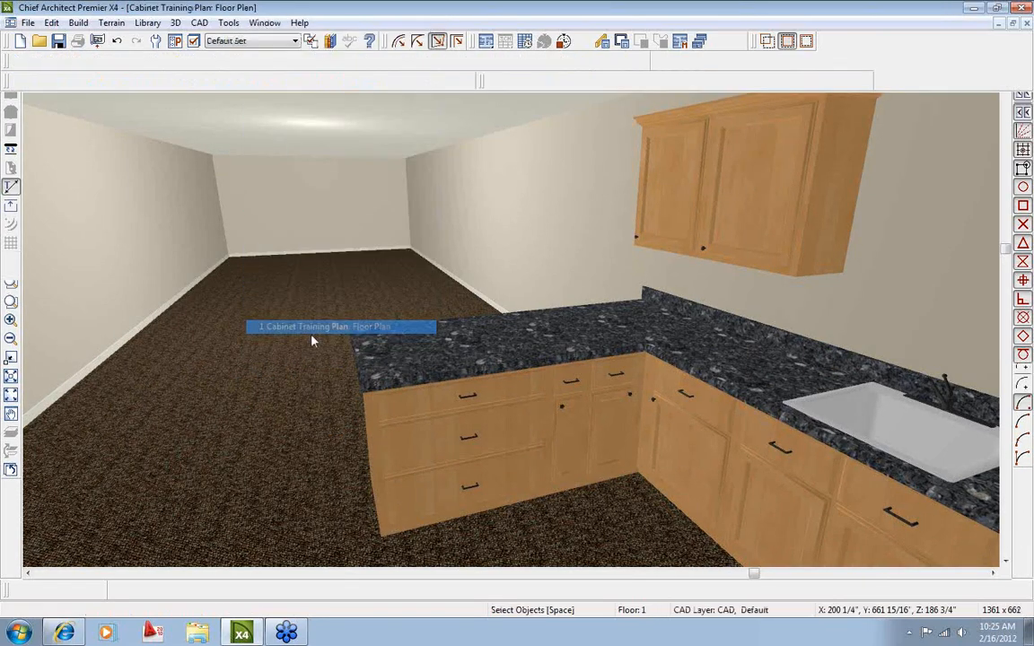
pyautogui.scroll(4, 396, 224)
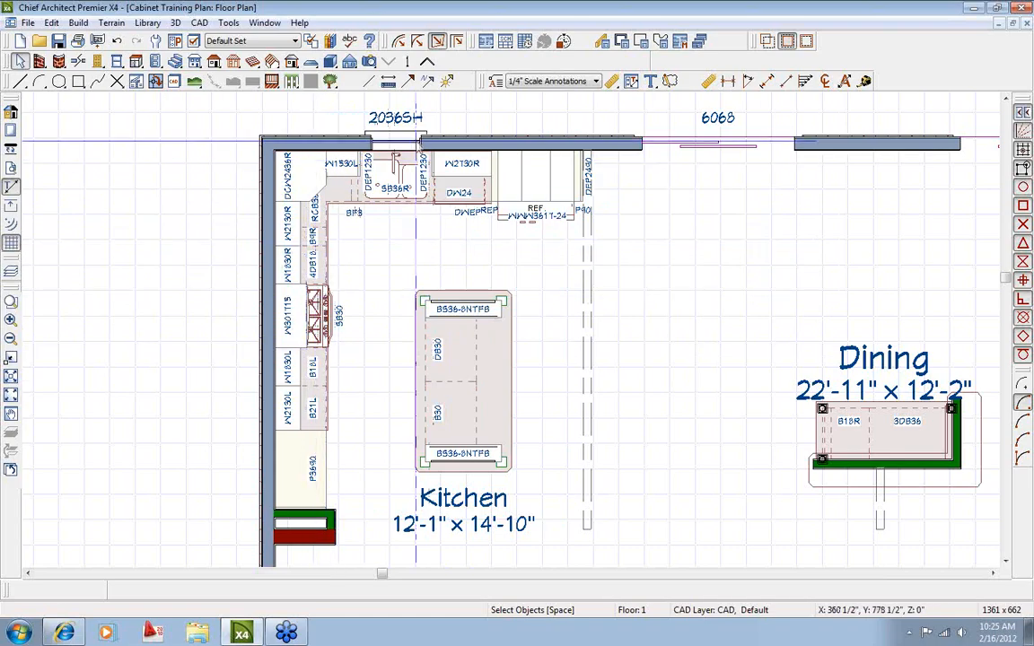
pyautogui.scroll(-1, 504, 303)
pyautogui.moveTo(547, 343); pyautogui.dragTo(170, 339, button='middle')
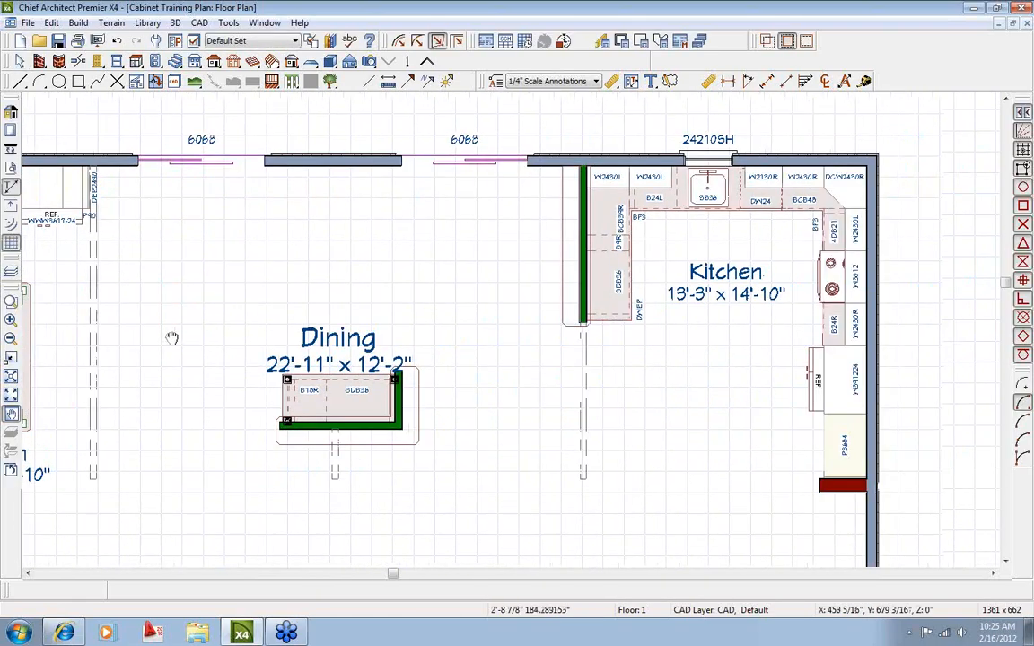
# Examine the U-shaped kitchen's countertop layout and peninsula overhang in the Cabinet Training Plan floor plan.
pyautogui.moveTo(666, 348); pyautogui.dragTo(513, 378, button='middle')
pyautogui.scroll(1, 545, 378)
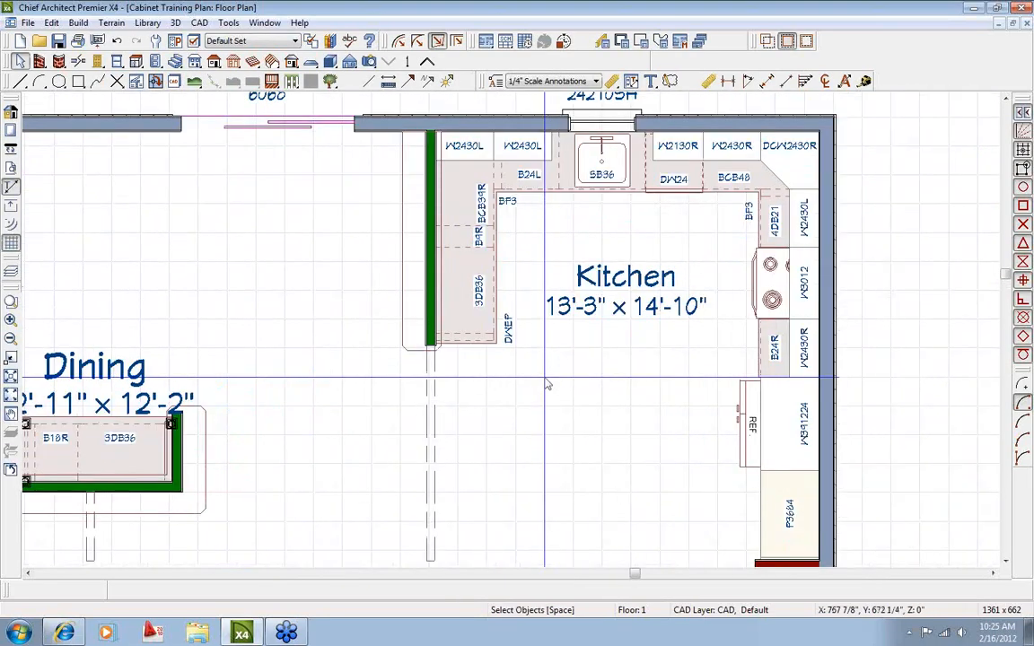
pyautogui.moveTo(580, 282); pyautogui.dragTo(523, 358, button='middle')
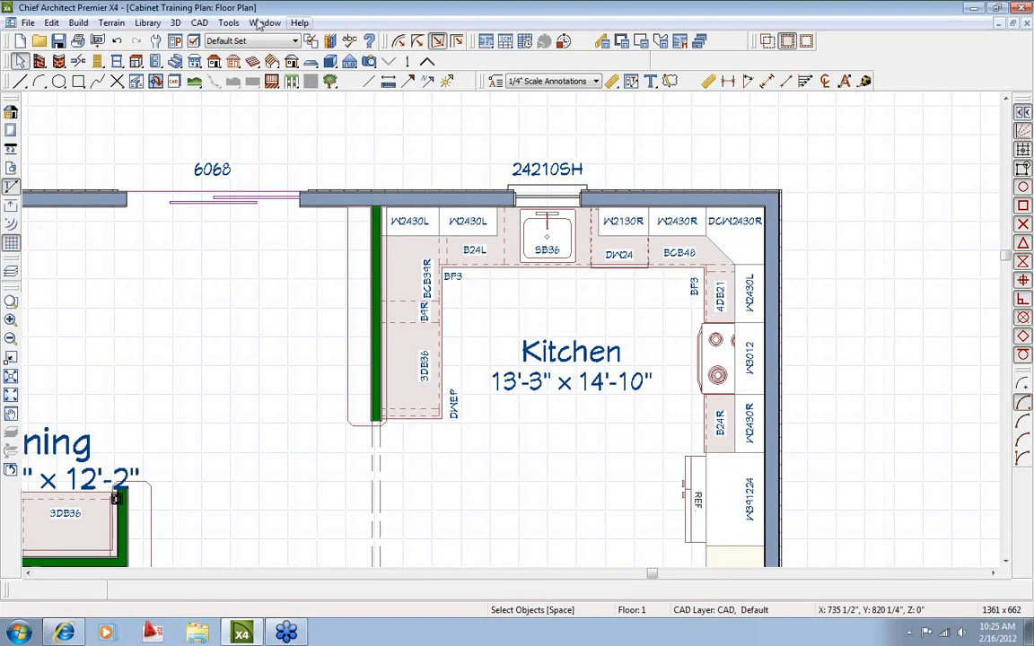
# Return to the Untitled 1 floor plan and select the custom countertop at the peninsula's free end beside the 3DB36 cabinet.
pyautogui.click(265, 22)
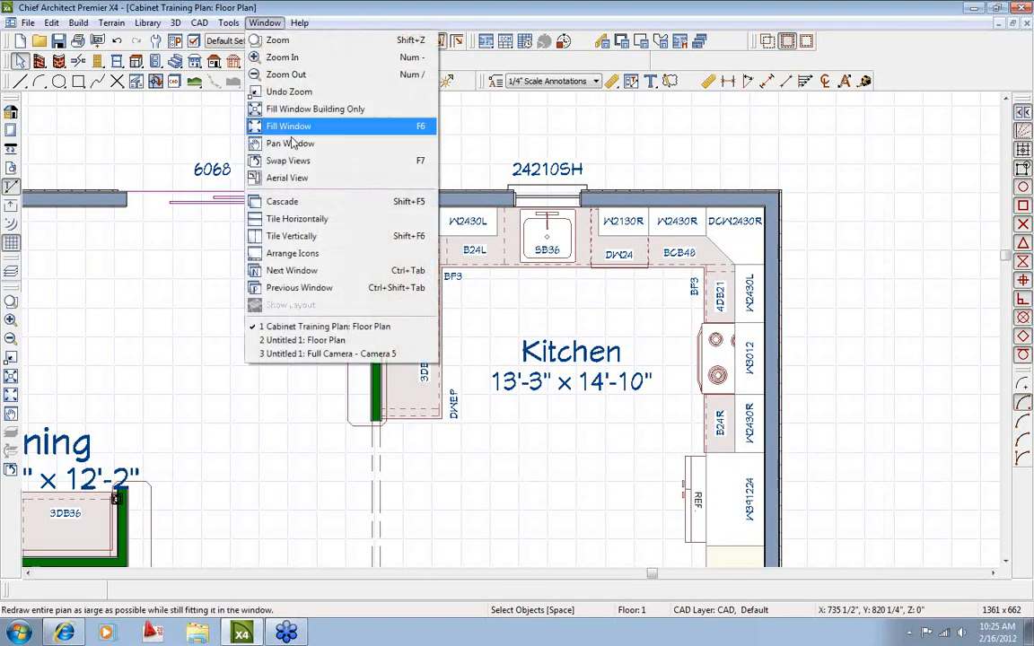
pyautogui.click(296, 344)
pyautogui.moveTo(520, 295); pyautogui.dragTo(427, 363, button='middle')
pyautogui.scroll(-2, 384, 387)
pyautogui.moveTo(194, 384); pyautogui.dragTo(298, 277, button='middle')
pyautogui.scroll(3, 299, 276)
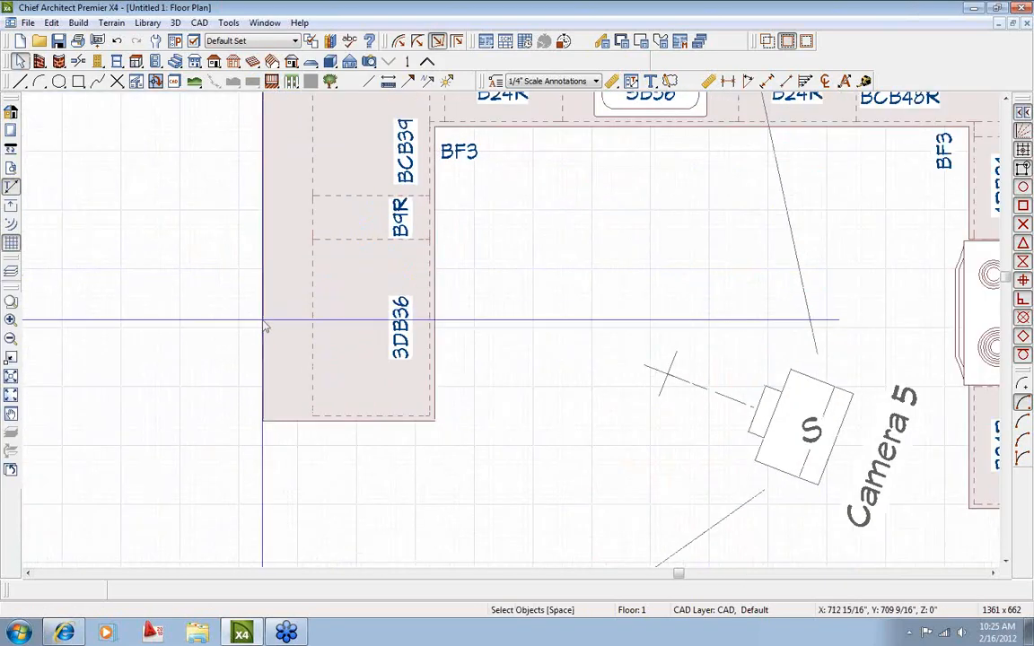
pyautogui.scroll(2, 263, 385)
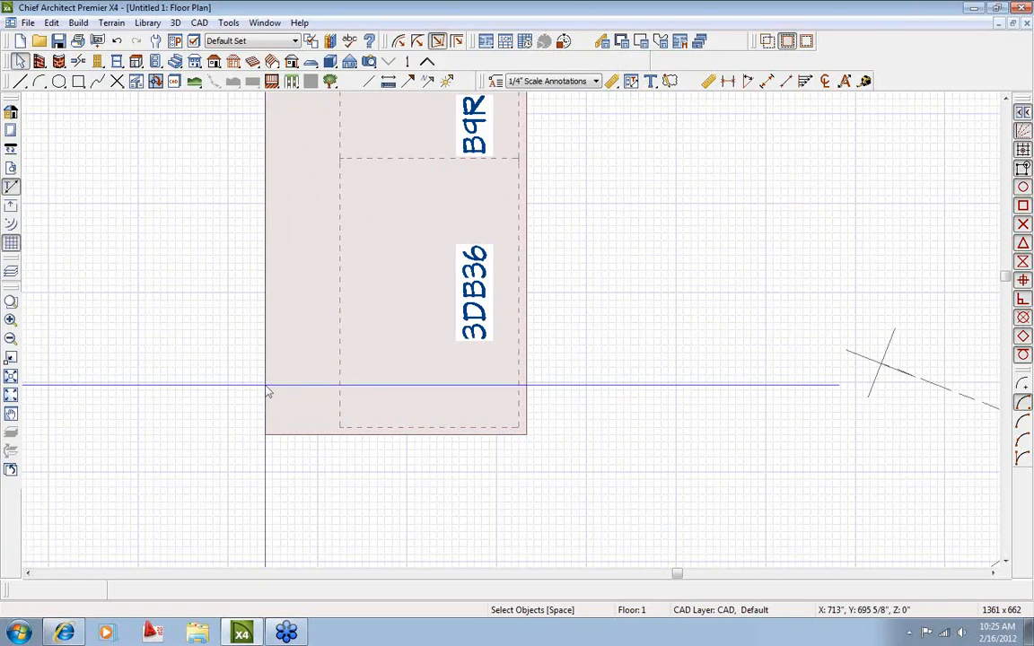
pyautogui.click(268, 393)
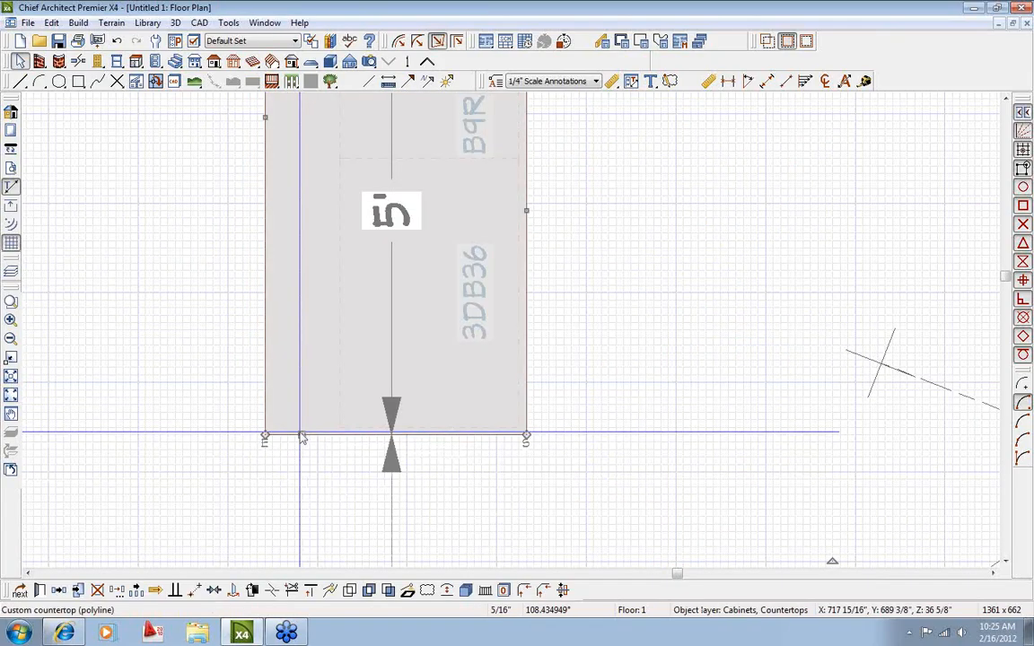
# Chamfer the outer corner at the free end of the peninsula's custom countertop with a chamfer distance of 2 inches.
pyautogui.click(266, 387)
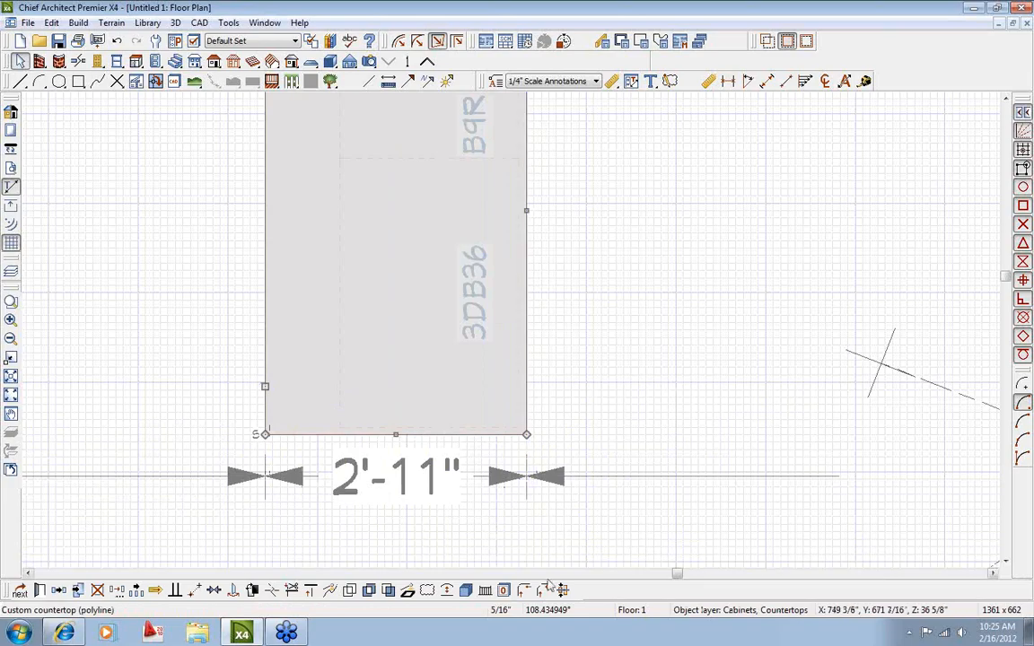
pyautogui.click(543, 591)
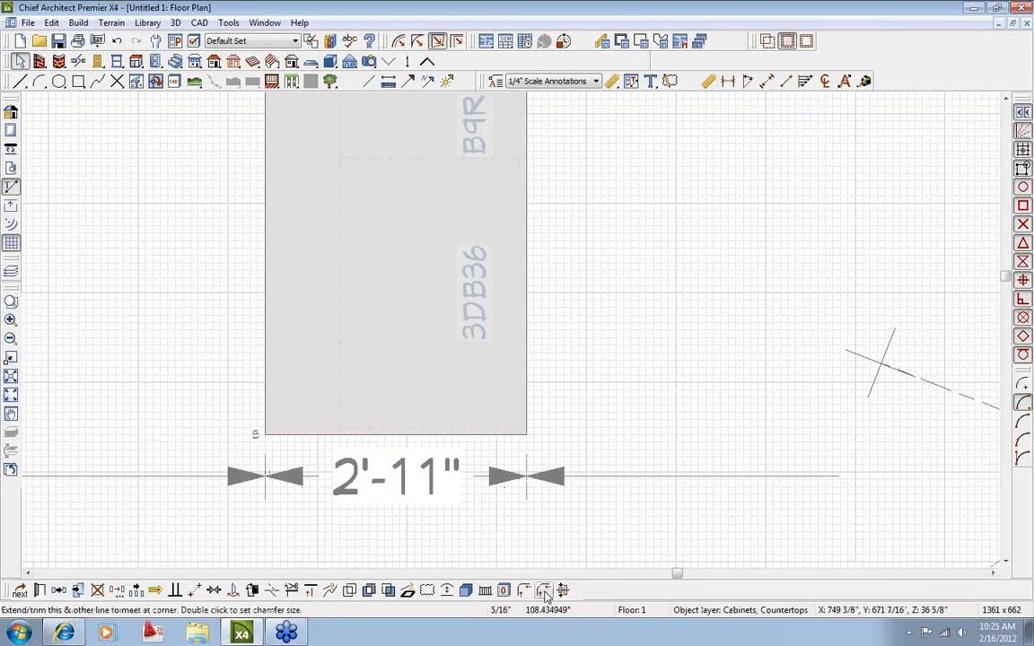
pyautogui.doubleClick(543, 591)
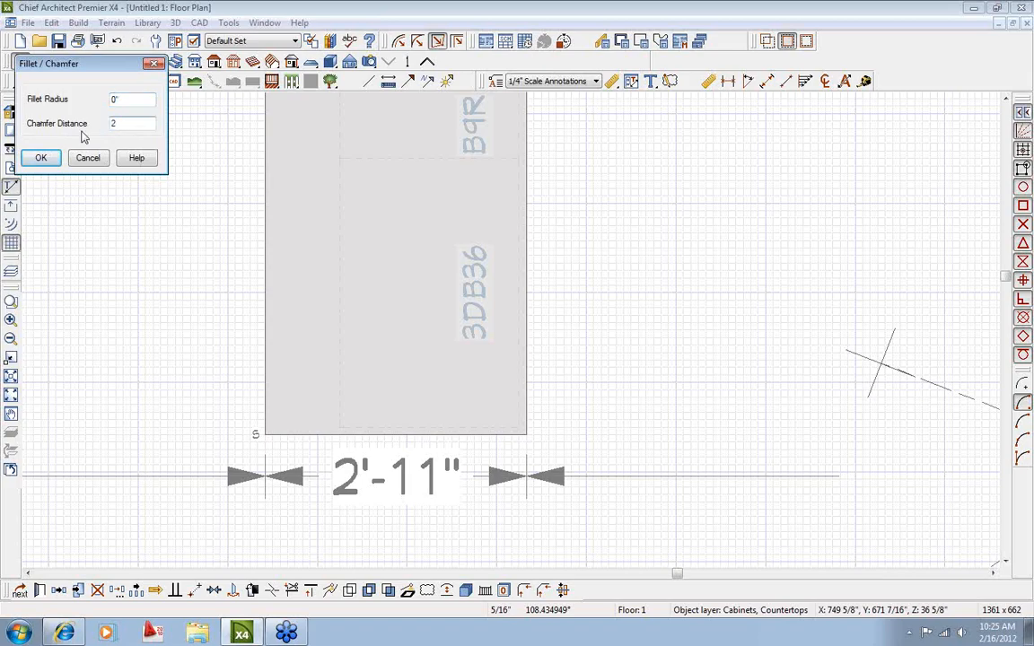
pyautogui.click(42, 158)
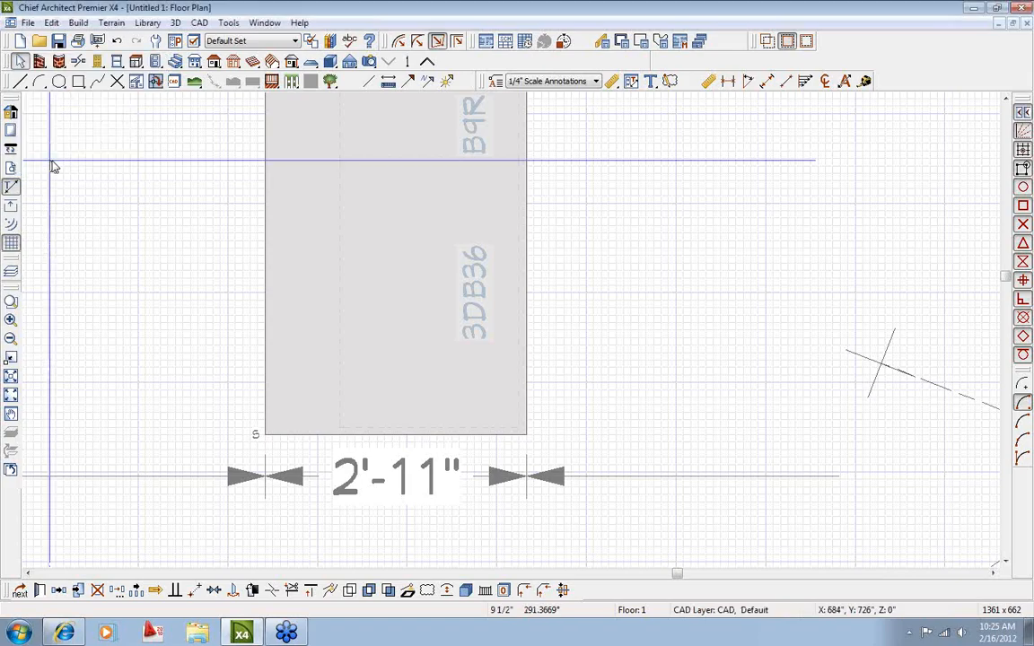
pyautogui.click(263, 350)
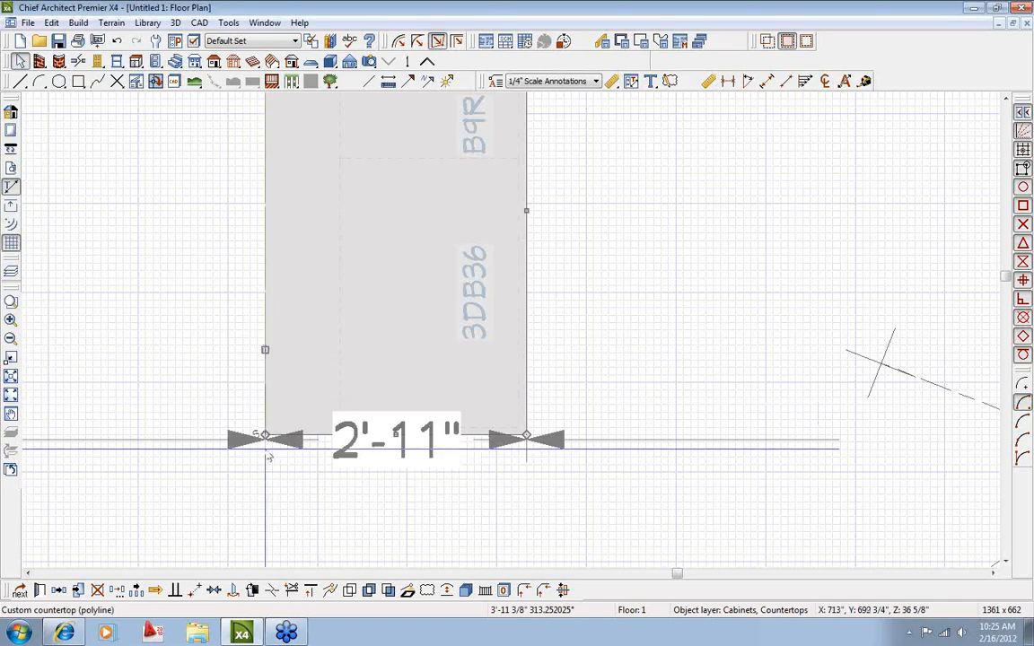
pyautogui.scroll(1, 265, 449)
pyautogui.click(263, 370)
pyautogui.click(544, 591)
pyautogui.click(339, 426)
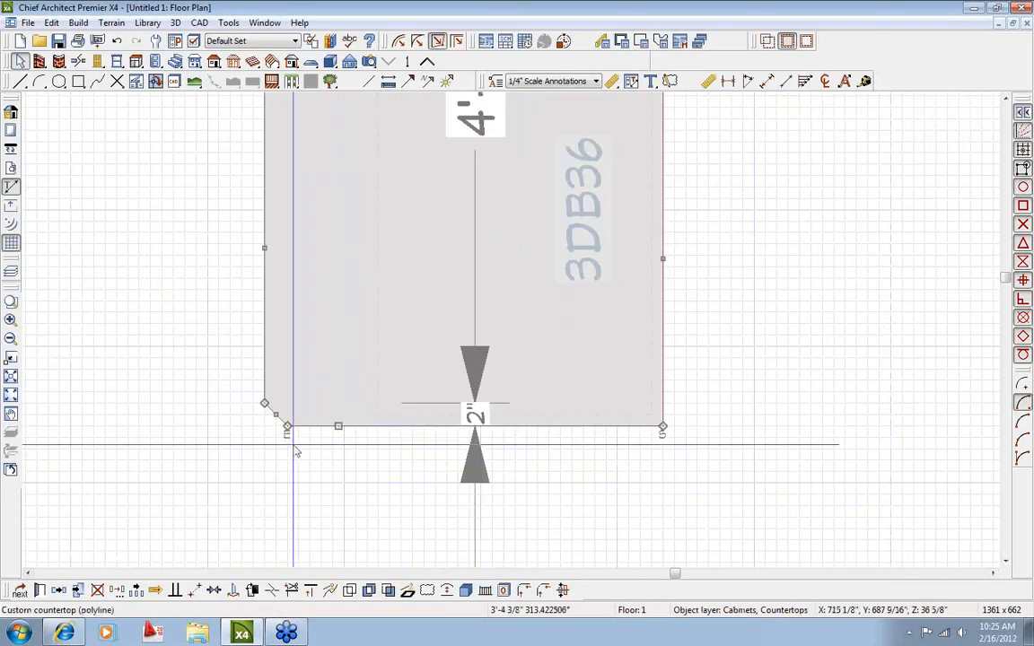
# Inspect the chamfered peninsula countertop corner in the Camera 5 view and return to the floor plan.
pyautogui.scroll(-4, 338, 426)
pyautogui.scroll(-1, 307, 448)
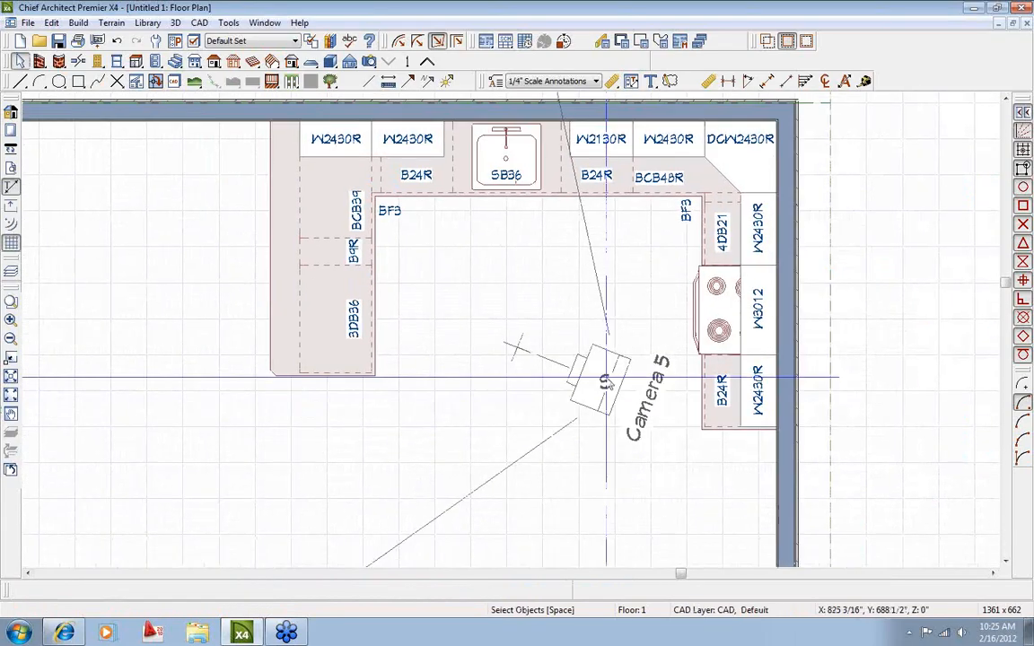
pyautogui.doubleClick(606, 378)
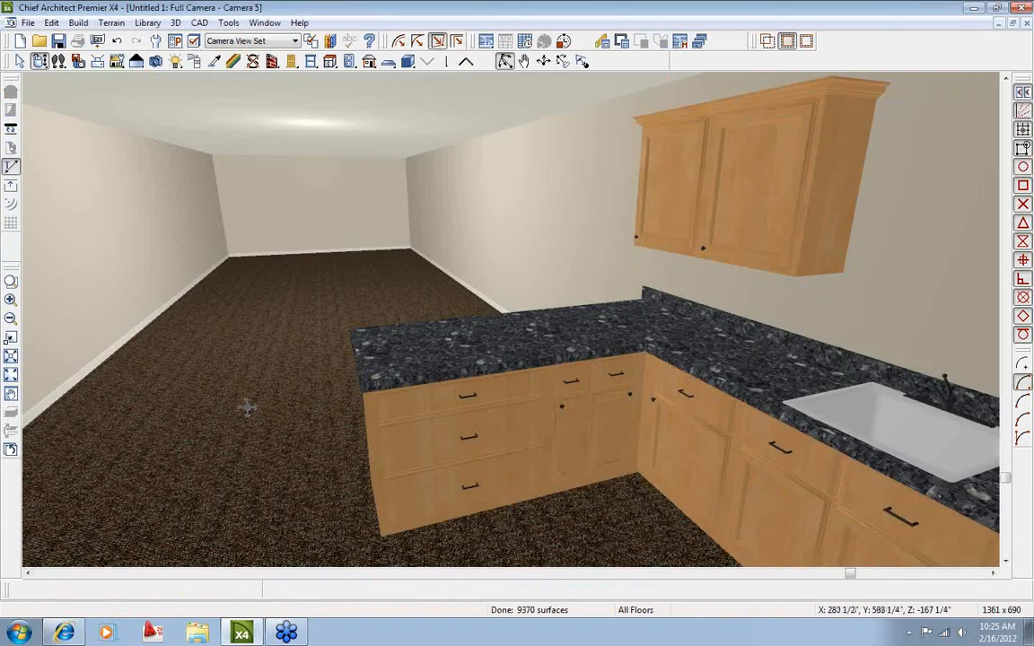
pyautogui.moveTo(247, 408); pyautogui.dragTo(322, 456)
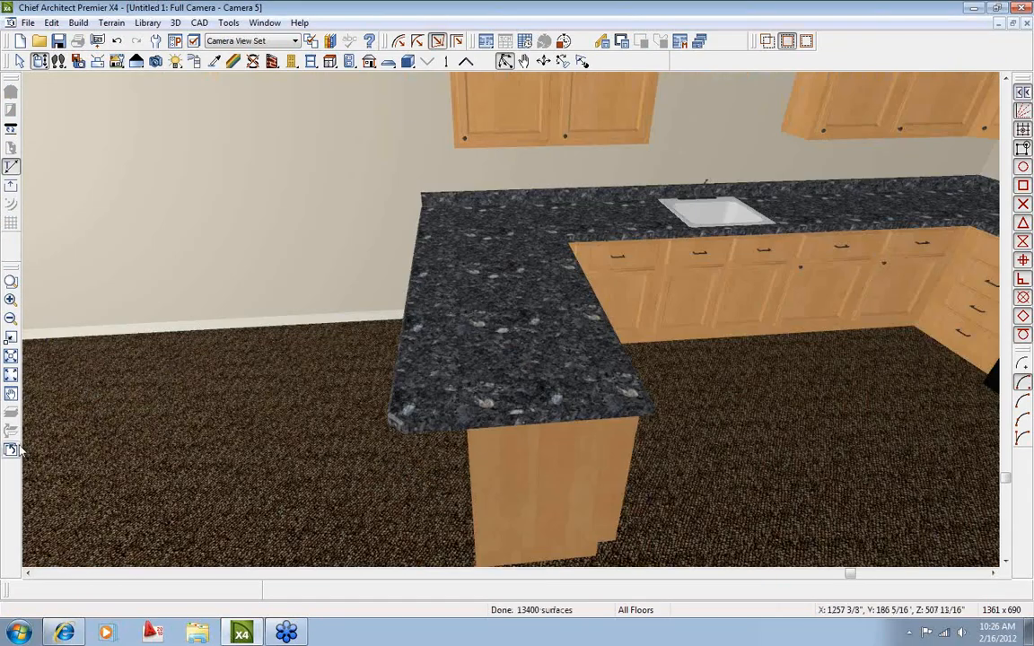
pyautogui.click(11, 450)
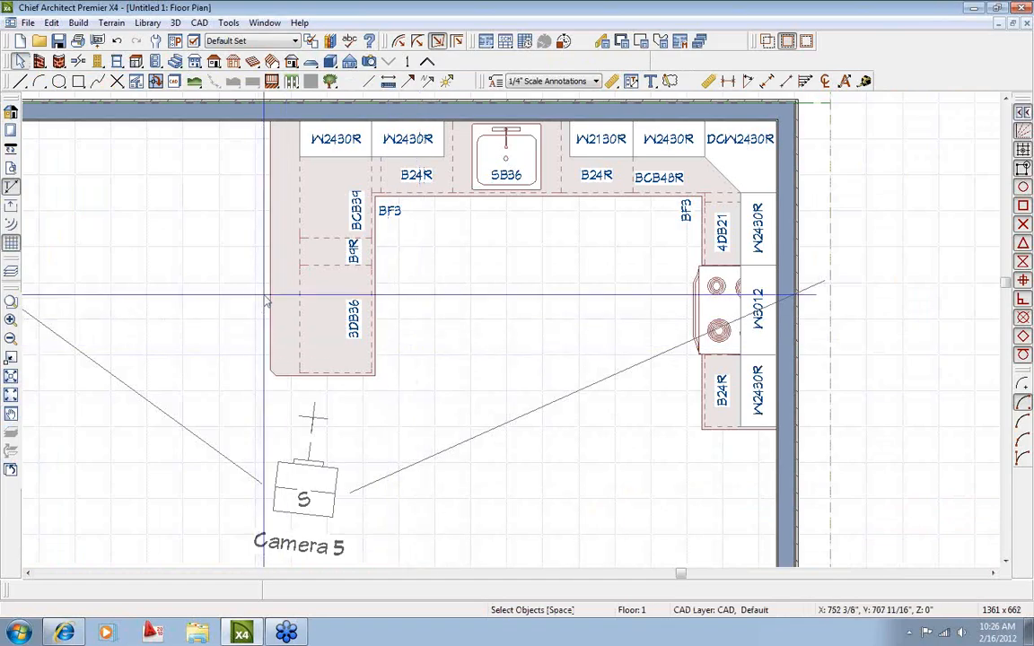
# Delete the peninsula's custom countertop and check the standard countertop in the Camera 5 view before returning to the plan.
pyautogui.click(376, 355)
pyautogui.click(377, 357)
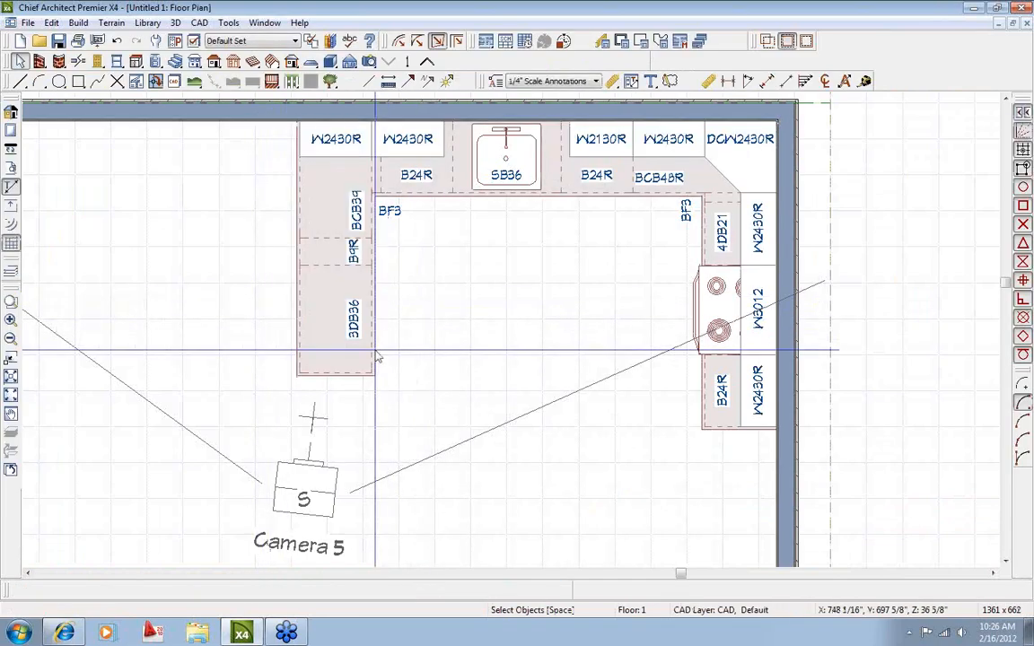
pyautogui.click(304, 498)
pyautogui.doubleClick(302, 492)
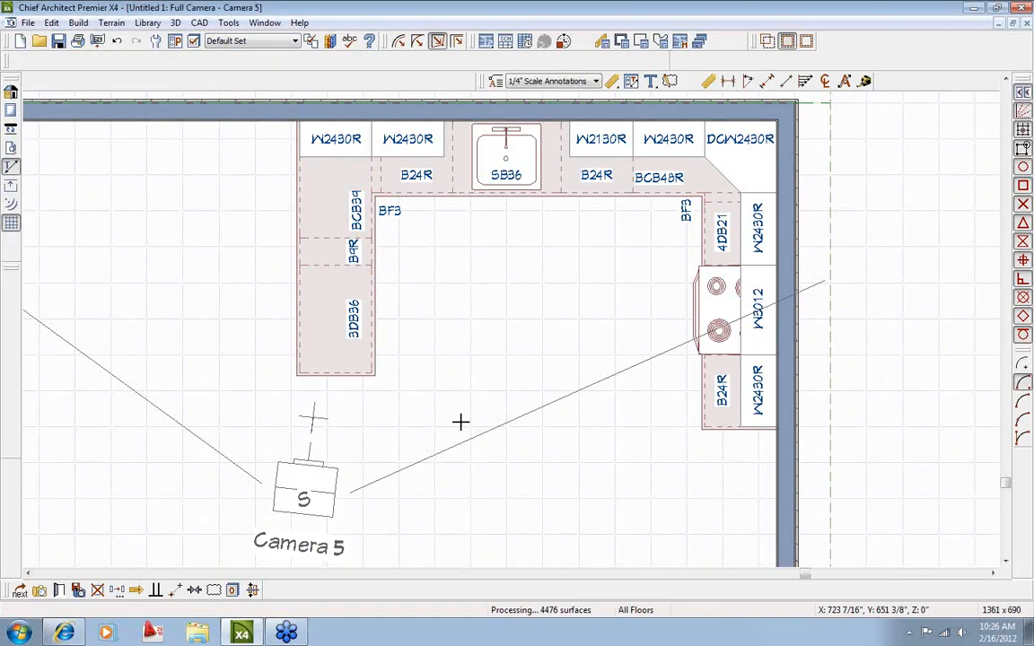
pyautogui.moveTo(447, 432); pyautogui.dragTo(581, 426)
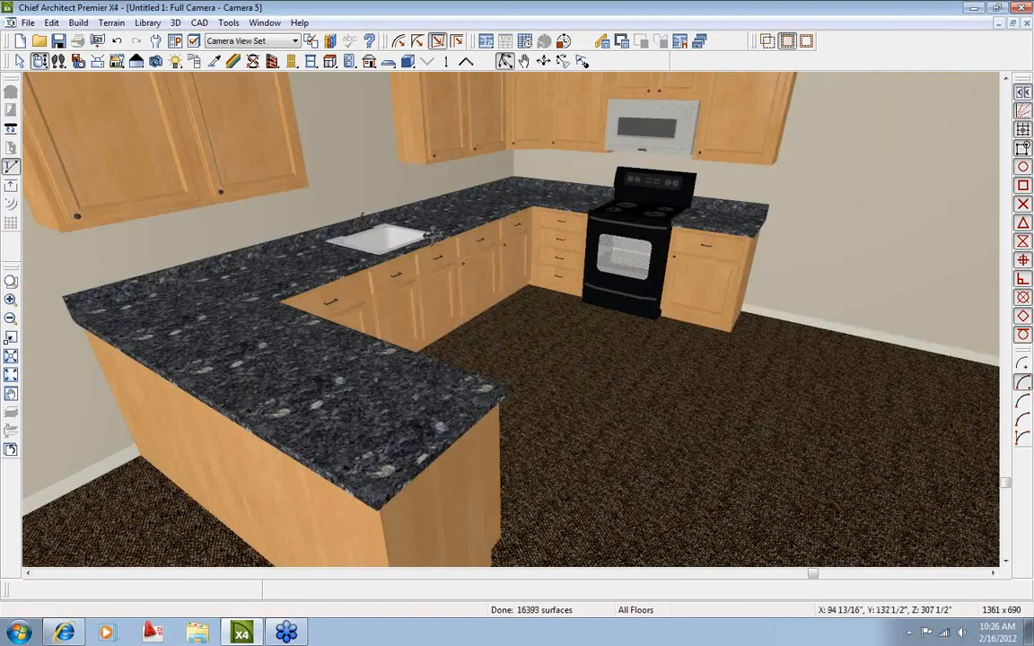
pyautogui.moveTo(637, 335); pyautogui.dragTo(429, 355)
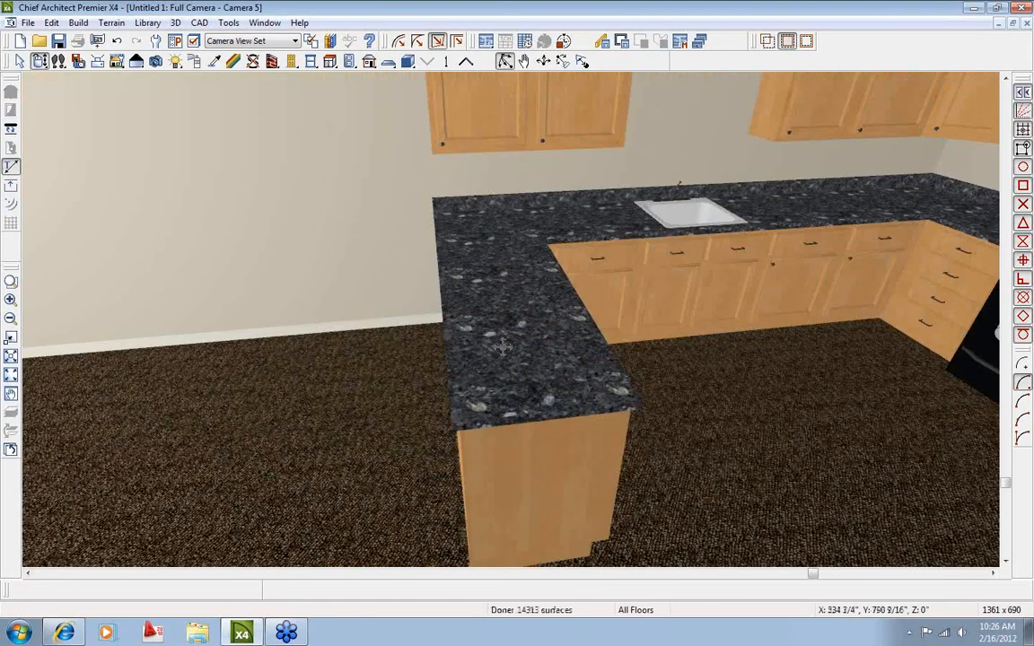
pyautogui.click(11, 450)
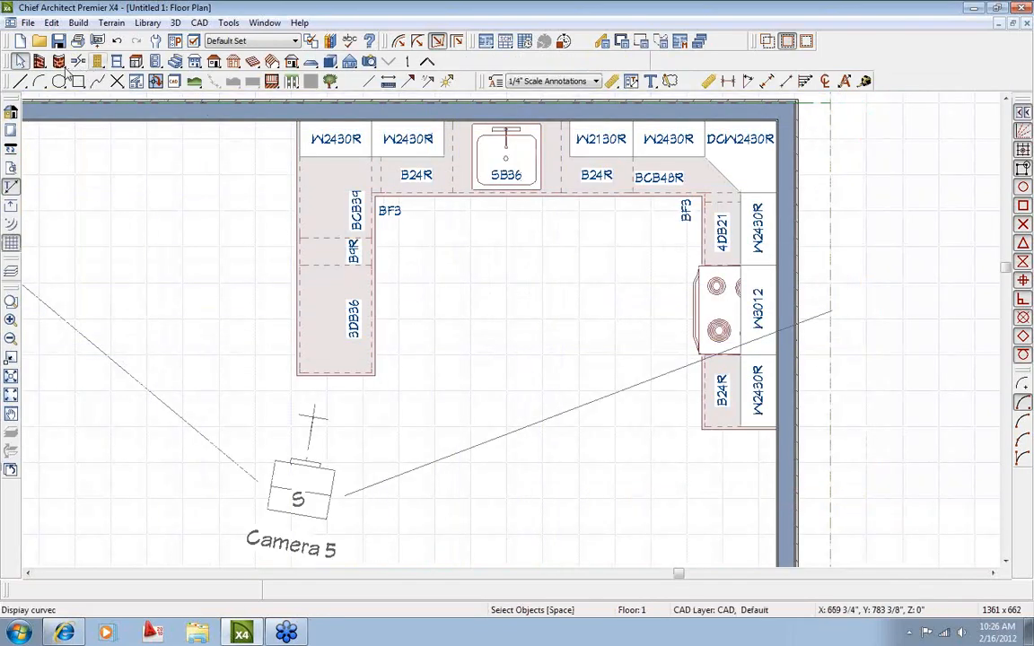
# Draw a straight interior wall about 6'-10" long from the sink wall beside the peninsula and move it against the cabinet backs.
pyautogui.click(40, 61)
pyautogui.click(486, 61)
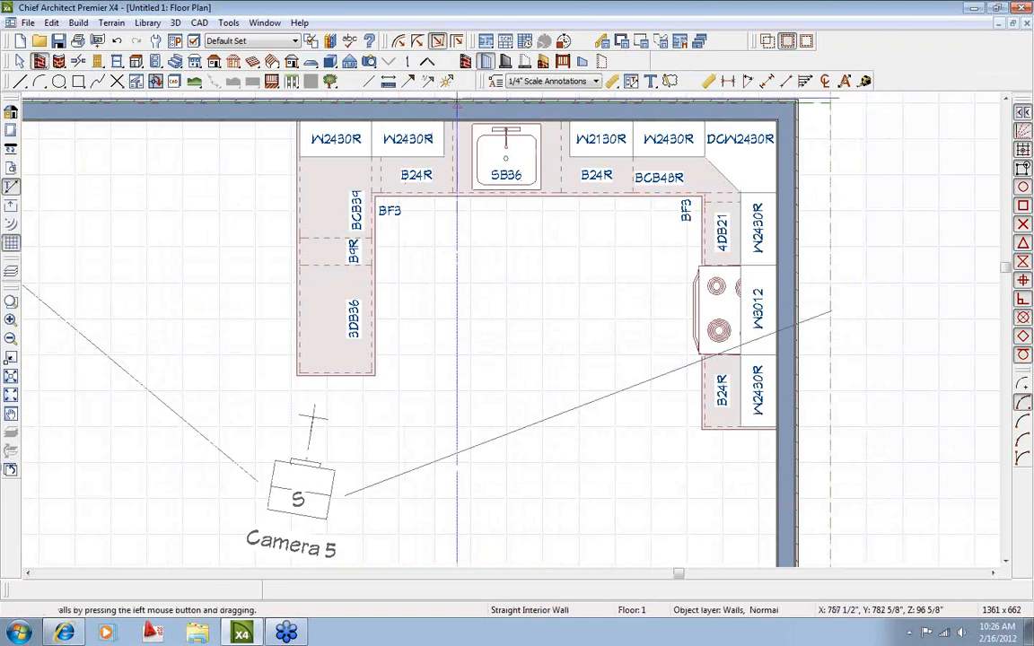
pyautogui.moveTo(274, 120)
pyautogui.mouseDown()
pyautogui.moveTo(263, 187)
pyautogui.moveTo(270, 364)
pyautogui.mouseUp()
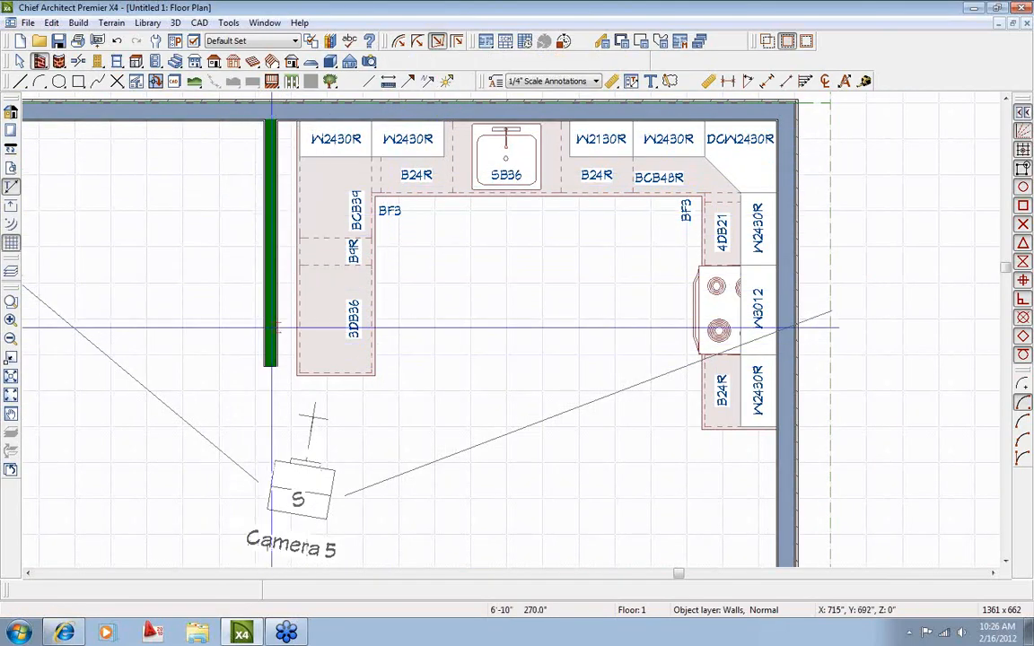
pyautogui.scroll(2, 273, 325)
pyautogui.scroll(2, 280, 325)
pyautogui.click(279, 325)
pyautogui.moveTo(280, 325); pyautogui.dragTo(352, 317)
pyautogui.press('space')
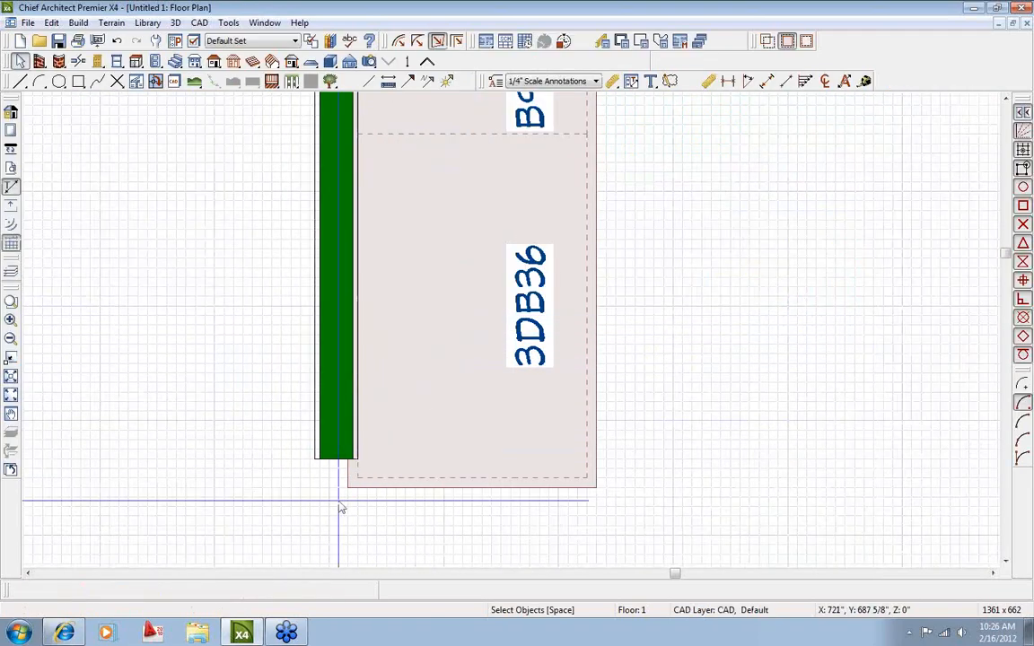
# Extend the interior wall's free end to about 7'-0 1/2", flush with the end of the 3DB36 base cabinet.
pyautogui.scroll(2, 351, 423)
pyautogui.click(350, 423)
pyautogui.moveTo(360, 437); pyautogui.dragTo(364, 464)
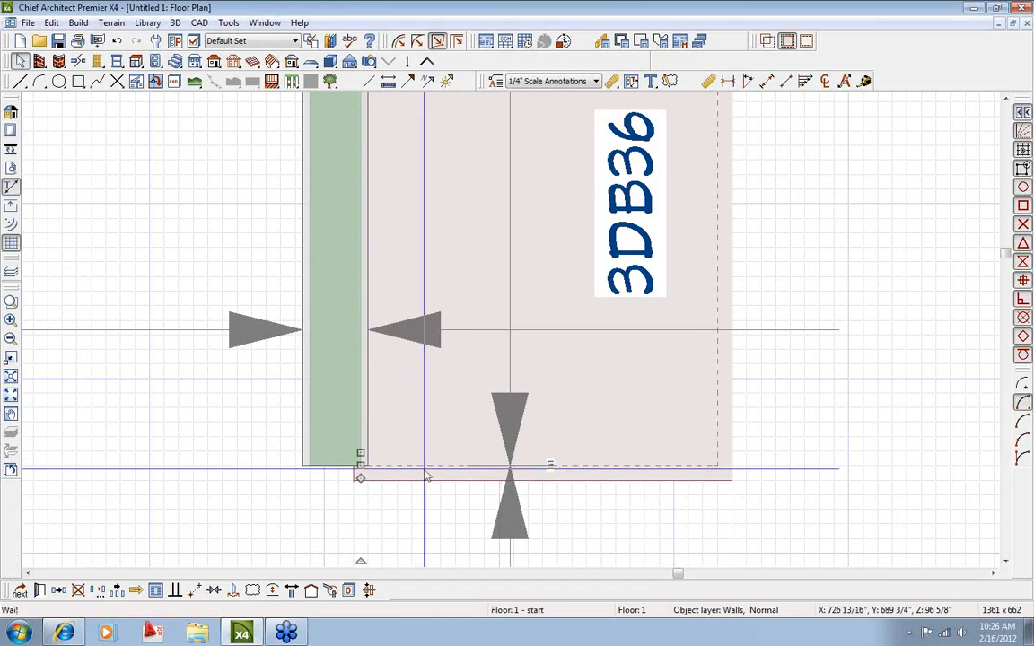
pyautogui.scroll(-3, 364, 471)
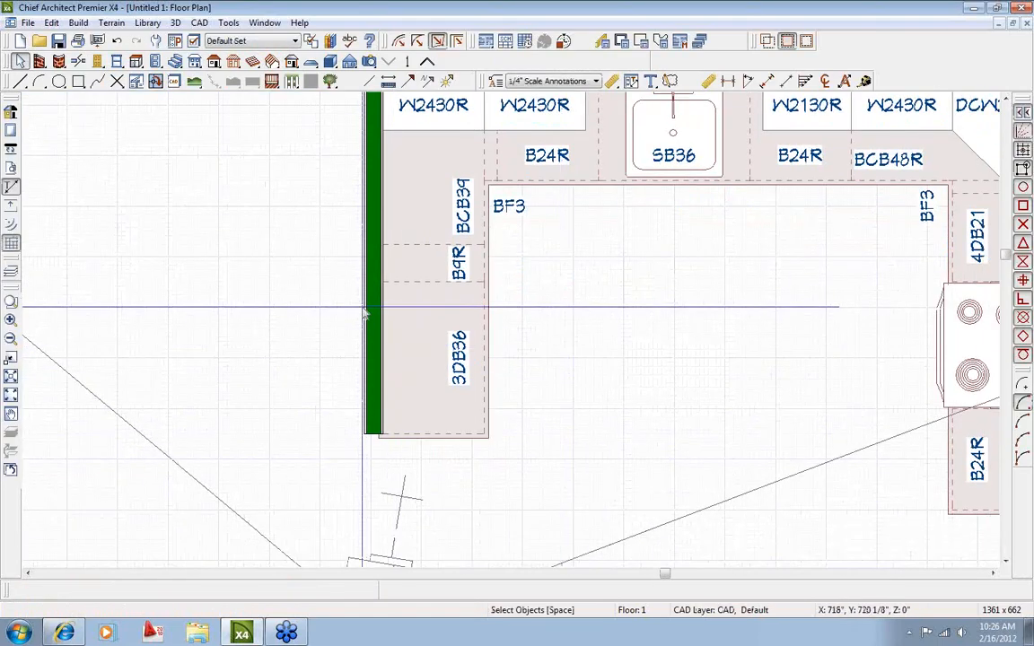
pyautogui.click(375, 305)
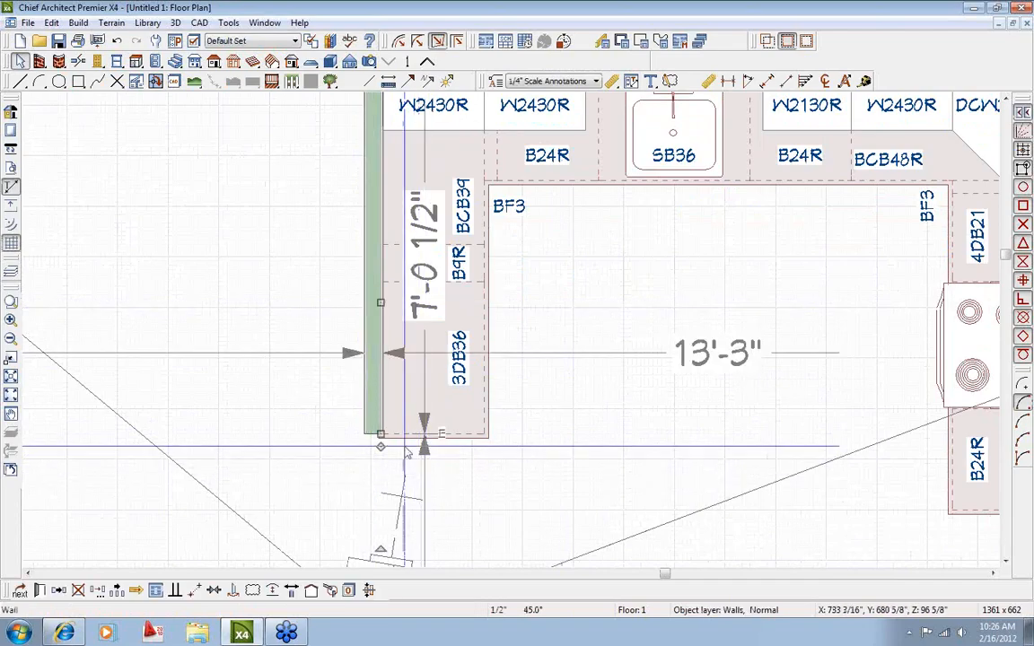
pyautogui.doubleClick(373, 283)
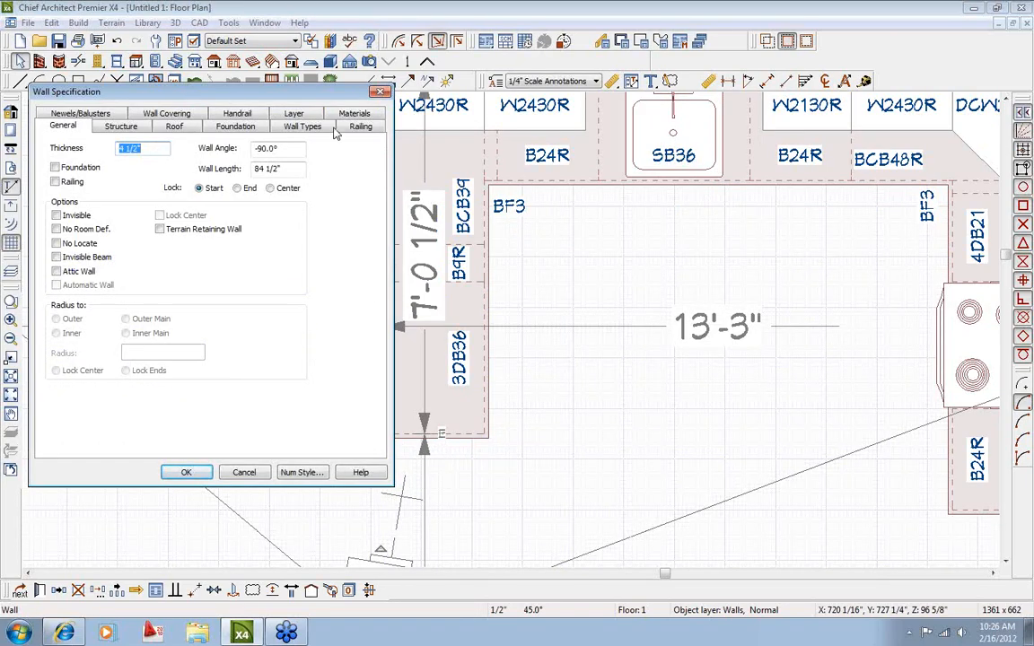
pyautogui.click(265, 470)
# Set the interior wall's length to 86 1/2" with its start locked, and check its end beyond the countertop.
pyautogui.moveTo(553, 265); pyautogui.dragTo(590, 315, button='middle')
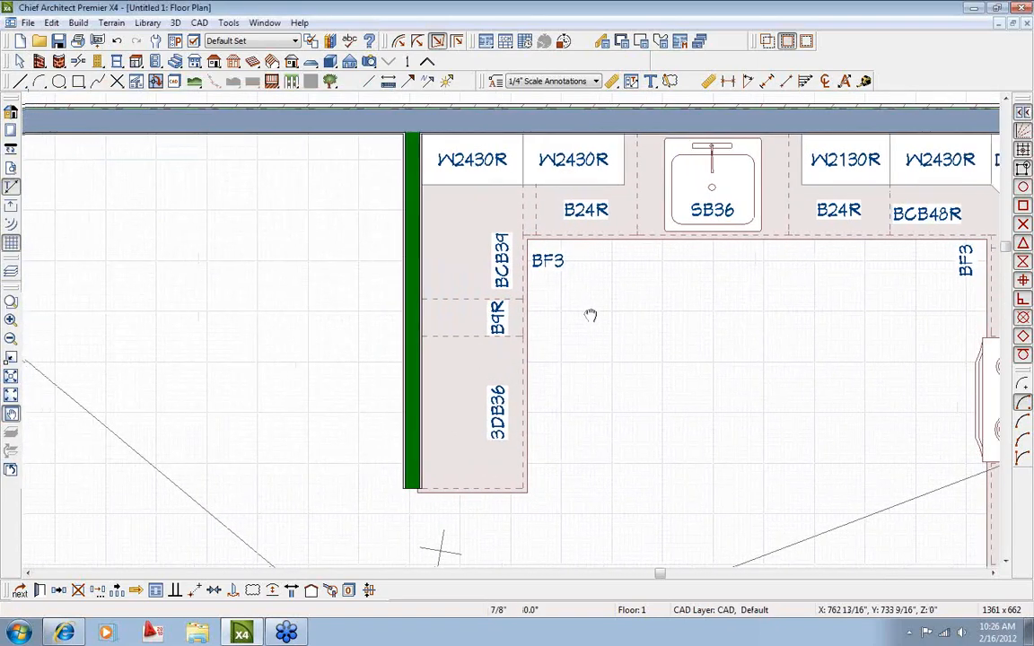
pyautogui.click(422, 299)
pyautogui.doubleClick(419, 453)
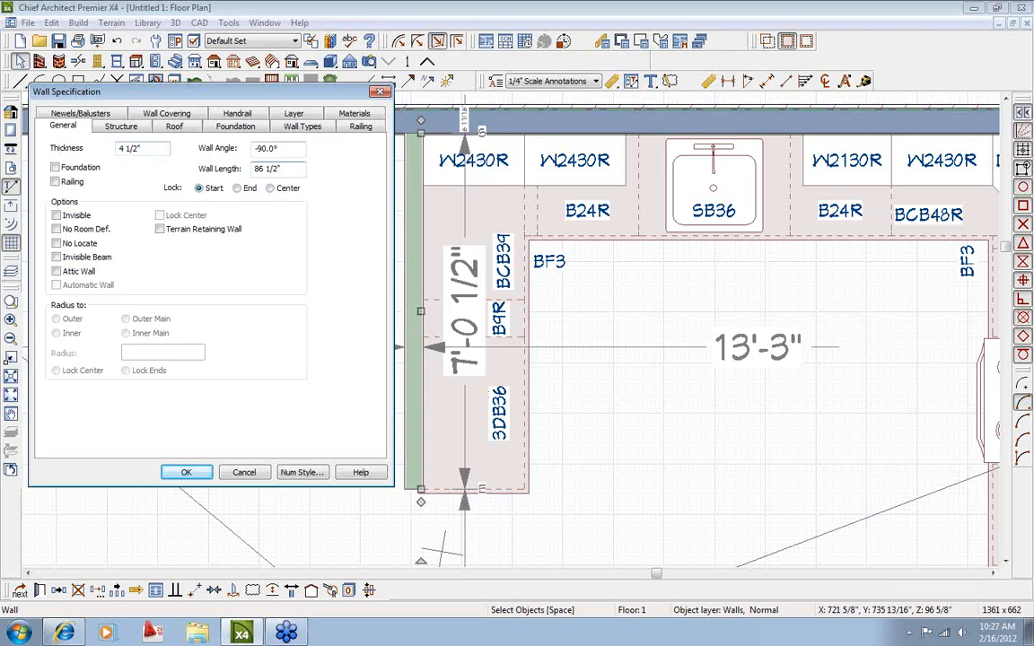
pyautogui.click(188, 473)
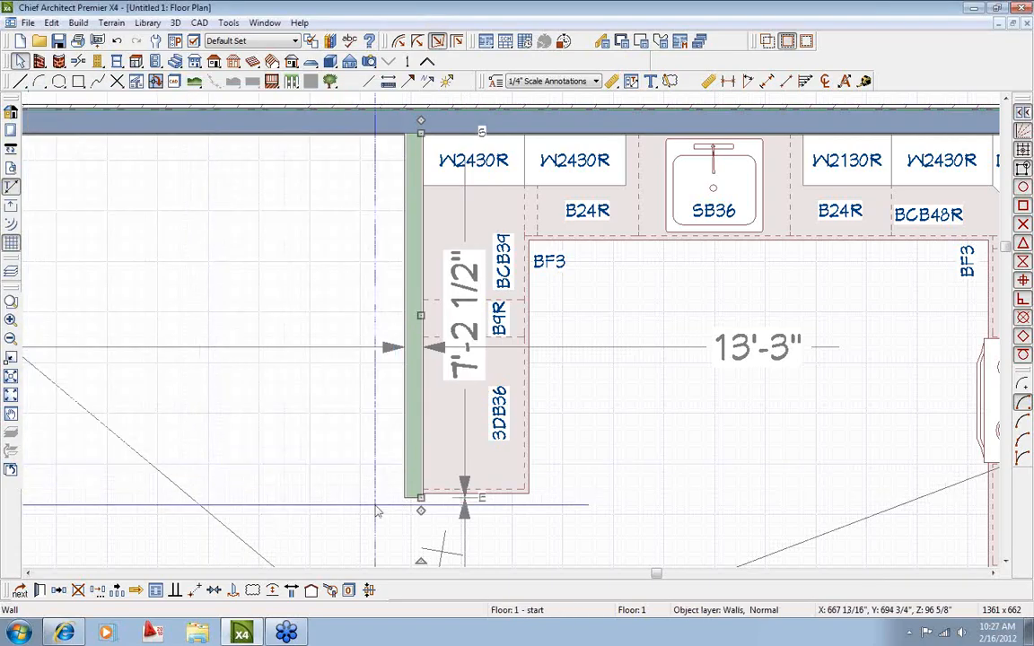
pyautogui.scroll(4, 418, 506)
pyautogui.scroll(-4, 414, 505)
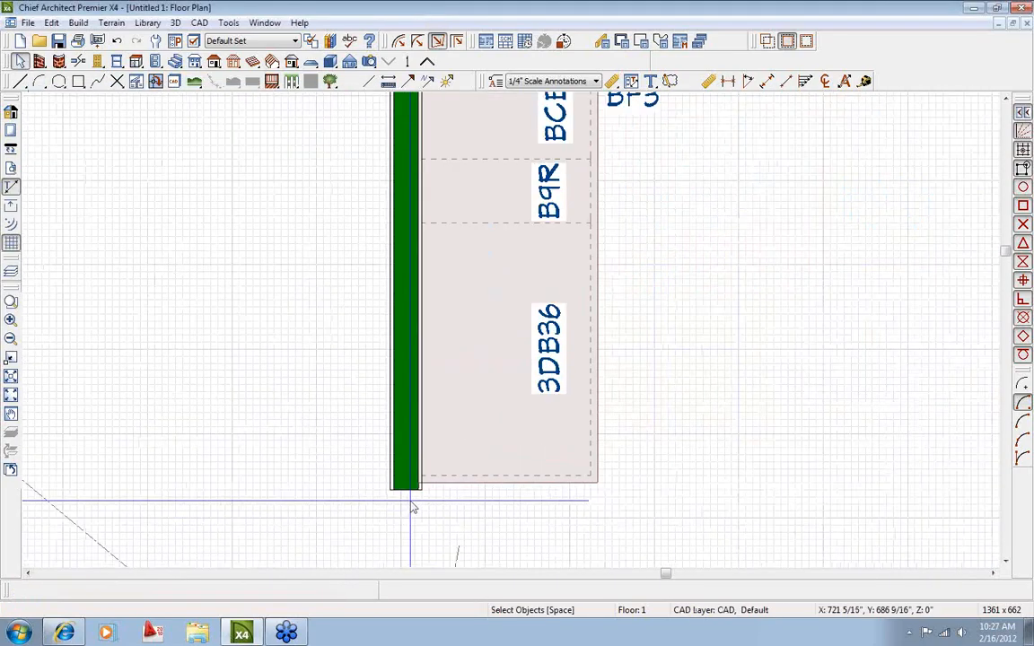
pyautogui.scroll(-1, 368, 387)
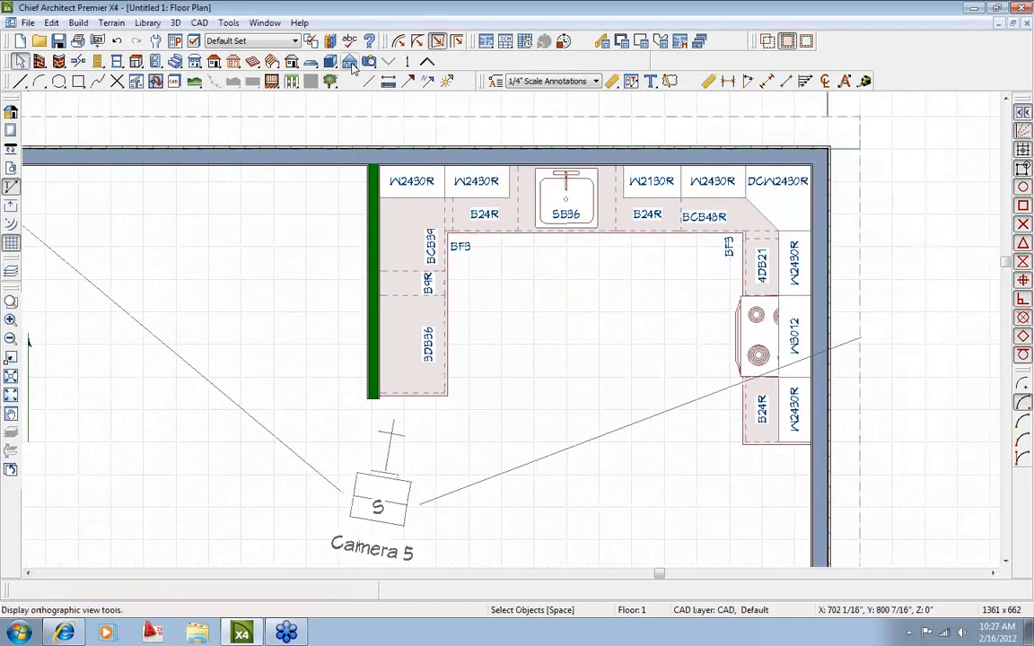
# Create a backclipped cross section from inside the kitchen looking toward the peninsula and its new interior wall.
pyautogui.click(351, 63)
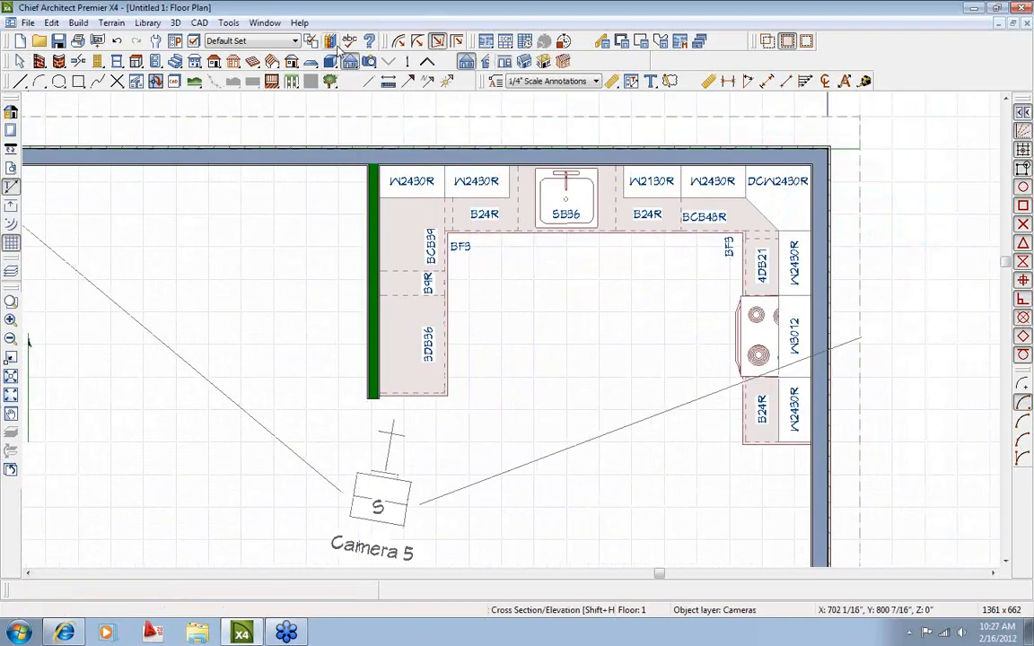
pyautogui.click(484, 62)
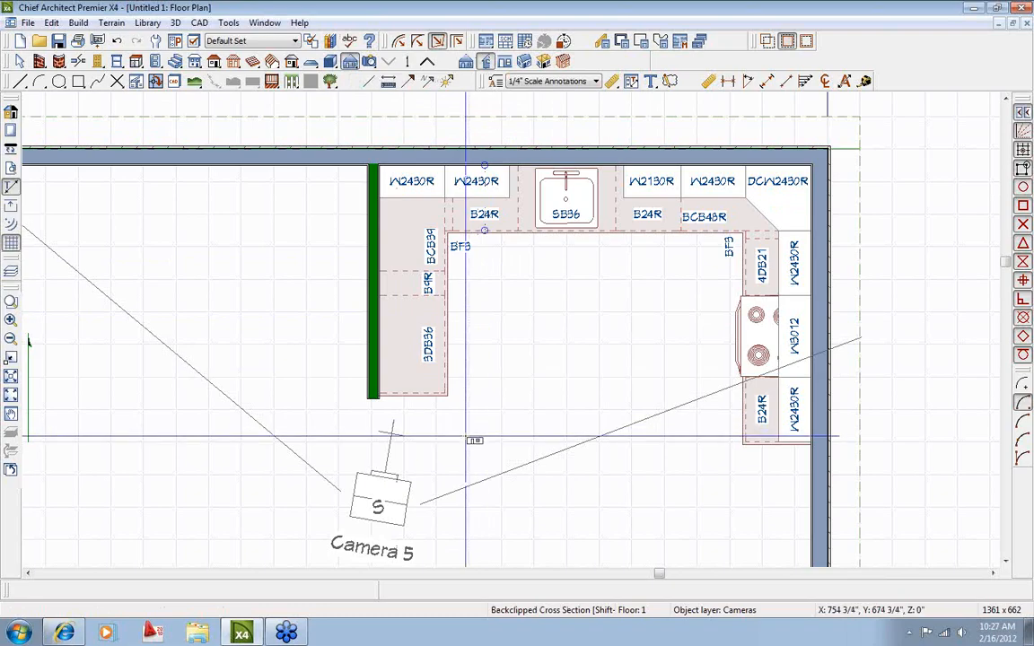
pyautogui.moveTo(464, 431); pyautogui.dragTo(308, 437)
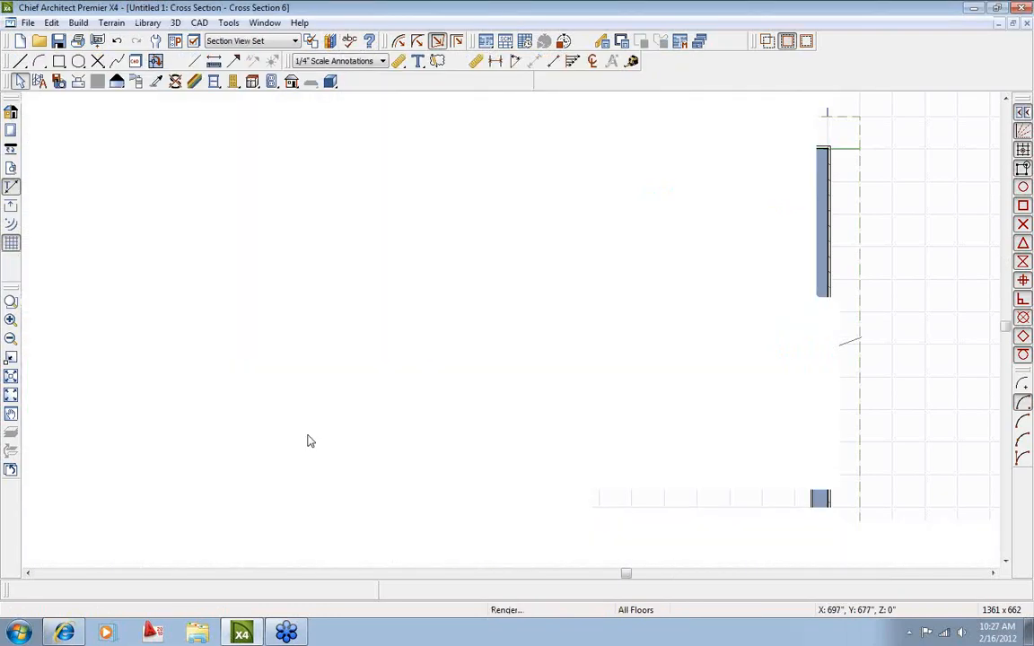
pyautogui.moveTo(484, 454); pyautogui.dragTo(190, 378, button='middle')
pyautogui.scroll(3, 473, 388)
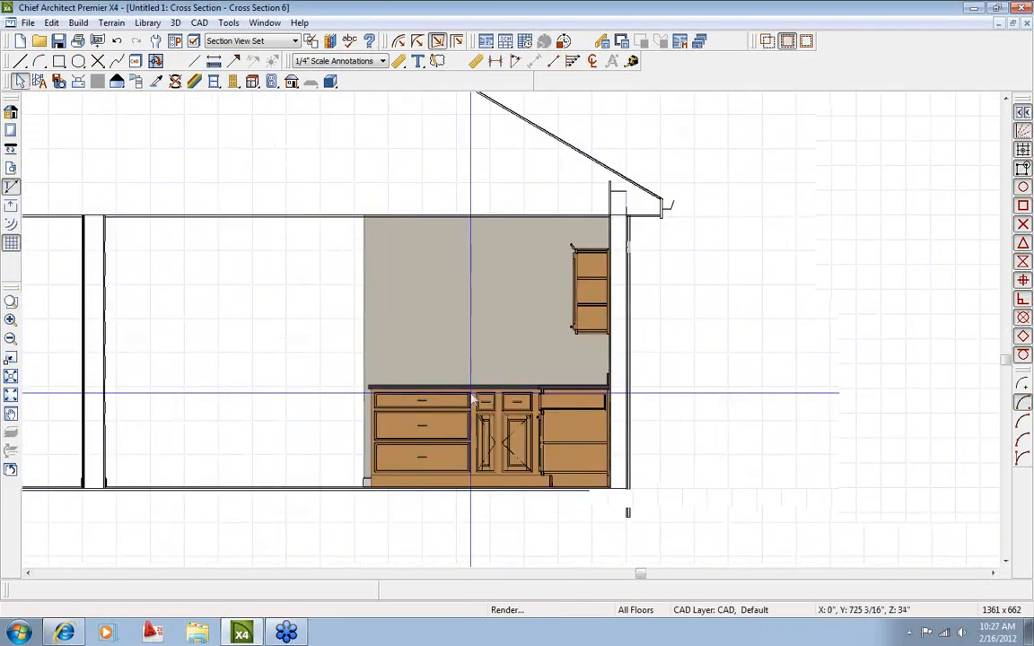
pyautogui.scroll(-1, 460, 406)
pyautogui.moveTo(460, 406); pyautogui.dragTo(417, 413, button='middle')
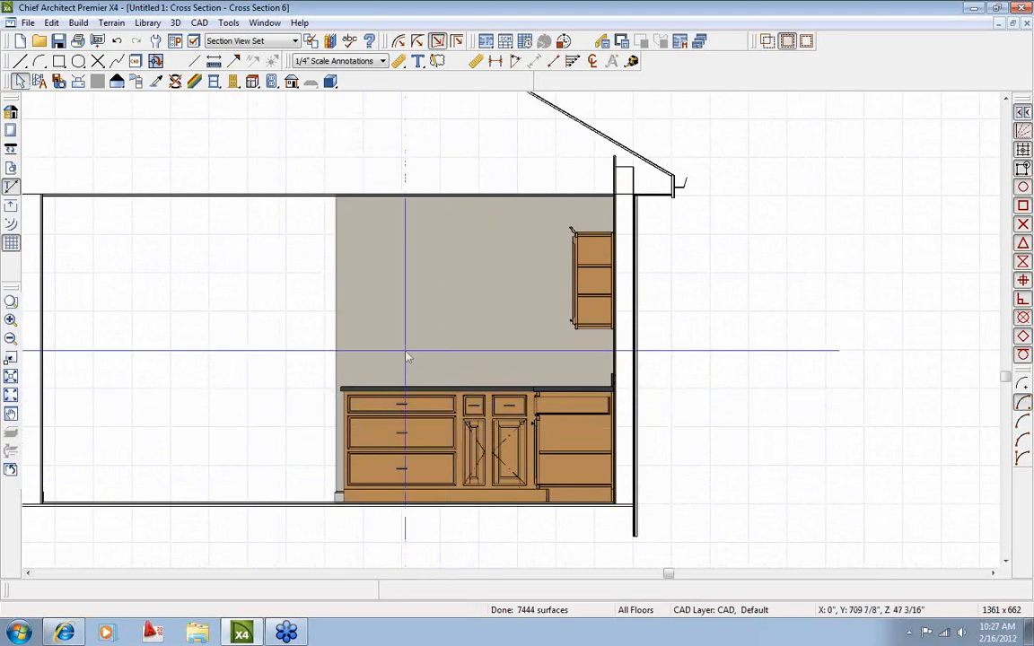
pyautogui.scroll(2, 427, 351)
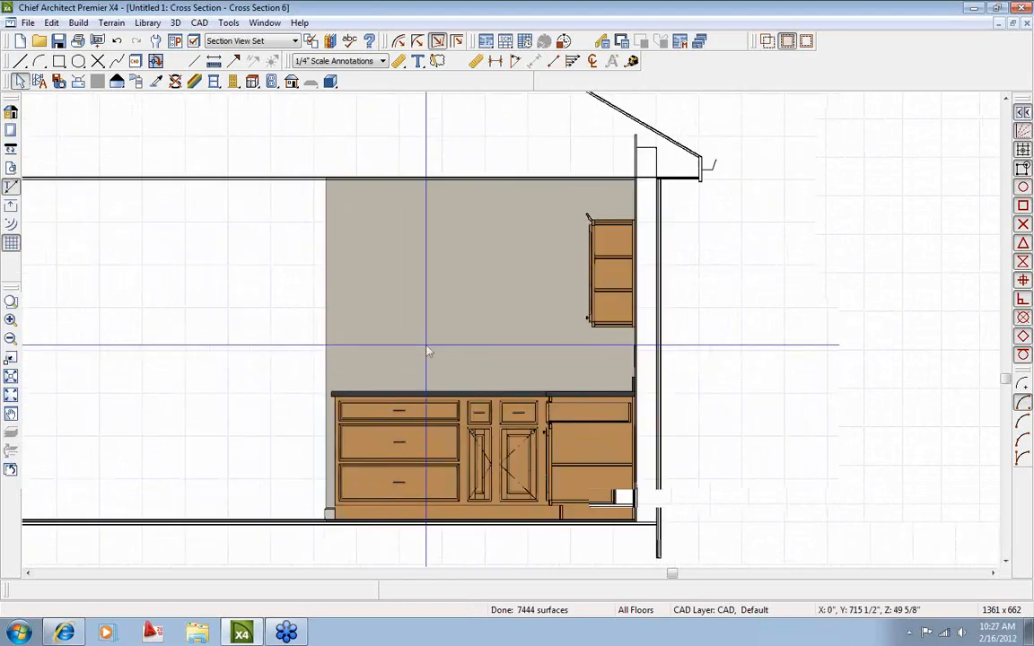
# Lower the interior wall behind the peninsula to about 4'-11", and adjust its height so its top sits slightly above the countertop.
pyautogui.click(431, 279)
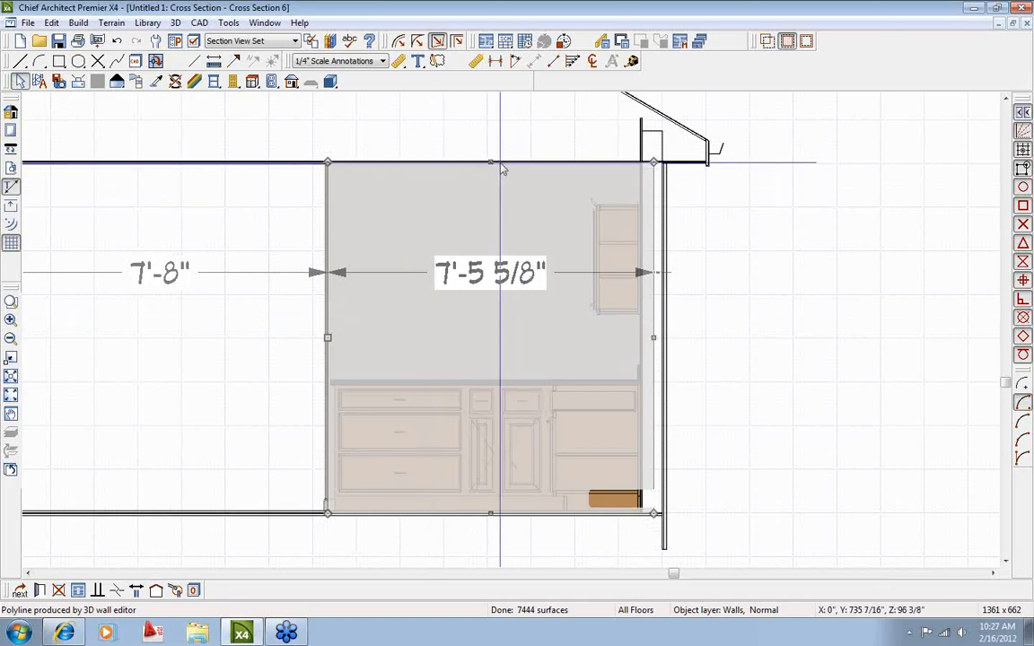
pyautogui.moveTo(489, 164); pyautogui.dragTo(456, 299)
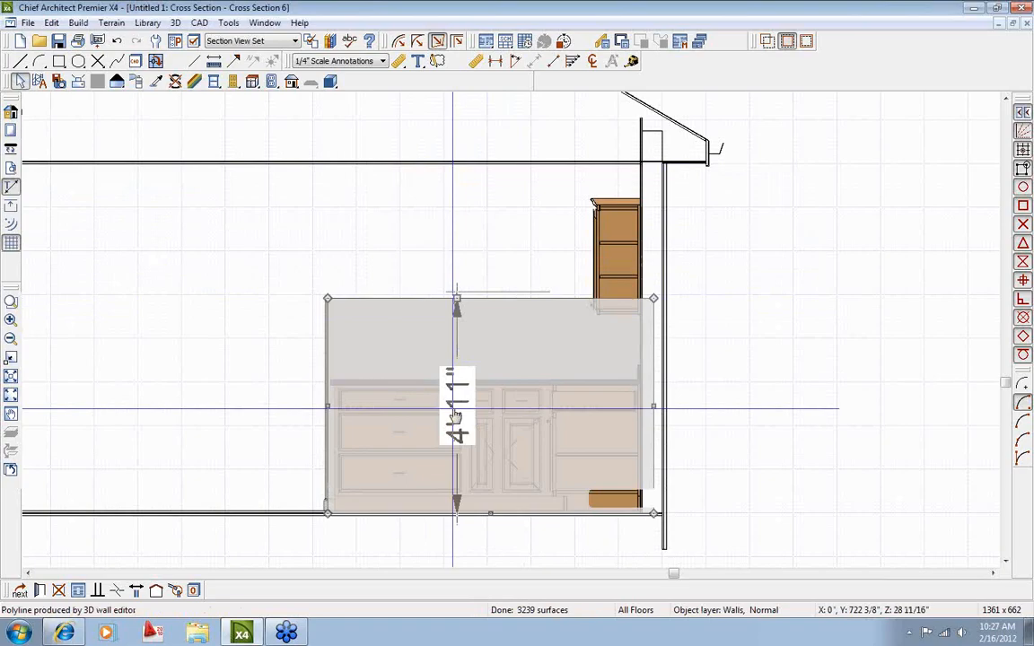
pyautogui.scroll(1, 398, 349)
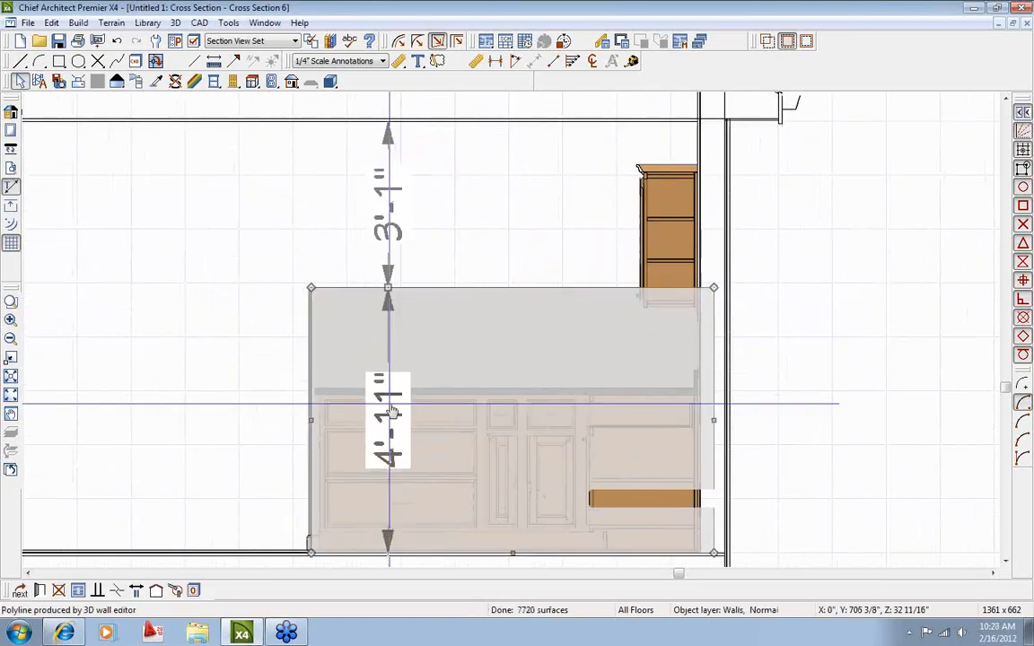
pyautogui.click(392, 413)
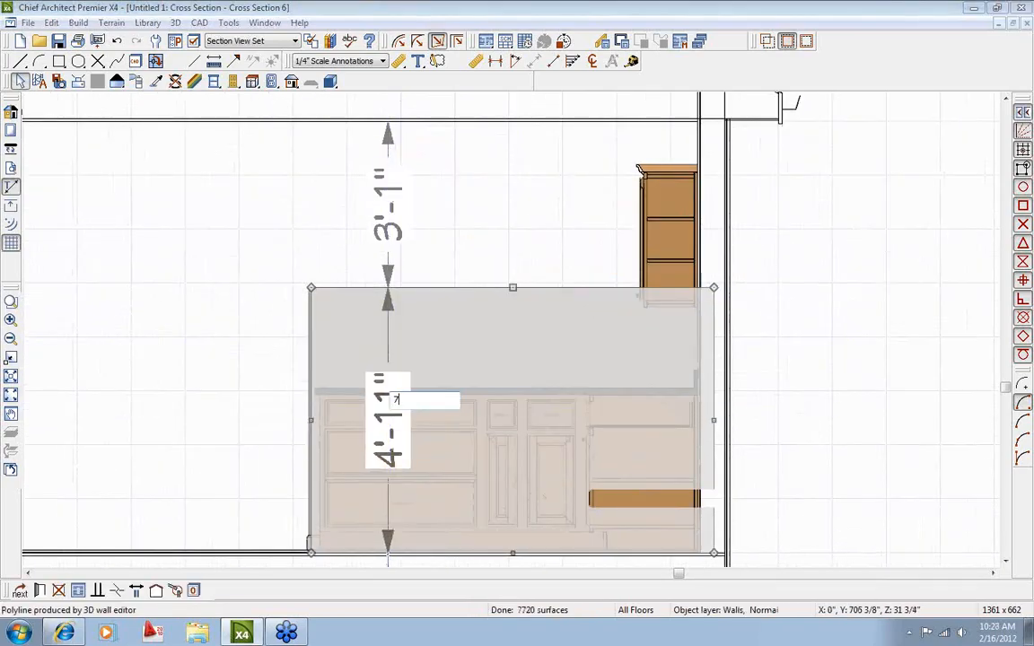
pyautogui.press('Return')
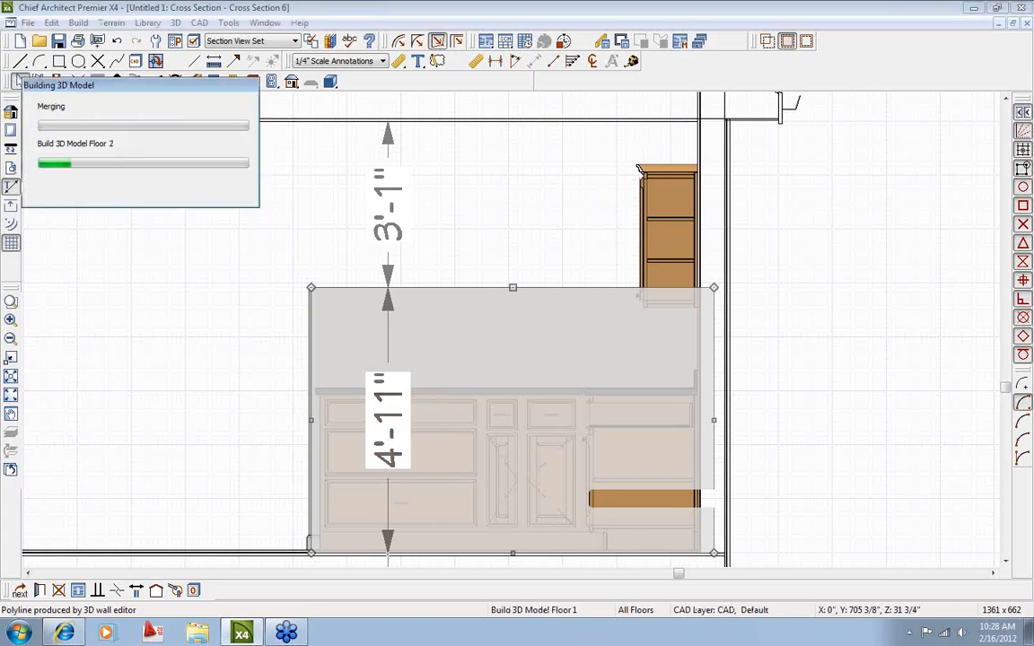
pyautogui.press('Escape')
pyautogui.scroll(1, 426, 392)
pyautogui.moveTo(386, 426); pyautogui.dragTo(489, 389, button='middle')
pyautogui.scroll(-1, 499, 392)
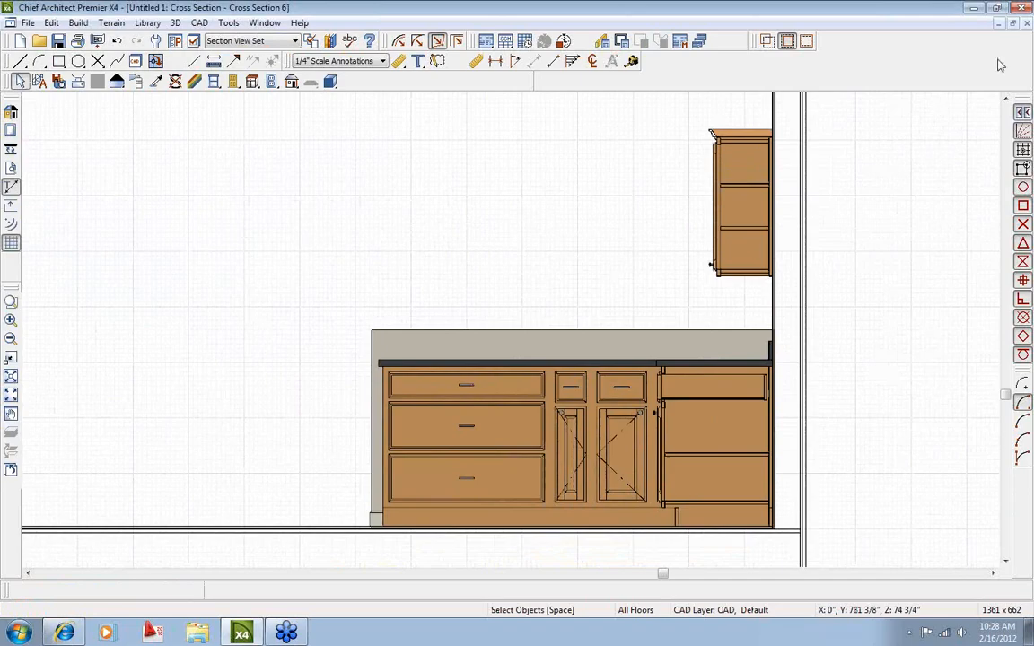
# Close the cross section, inspect the partial-height wall in the Camera 5 view, and return to the untitled floor plan.
pyautogui.click(1027, 24)
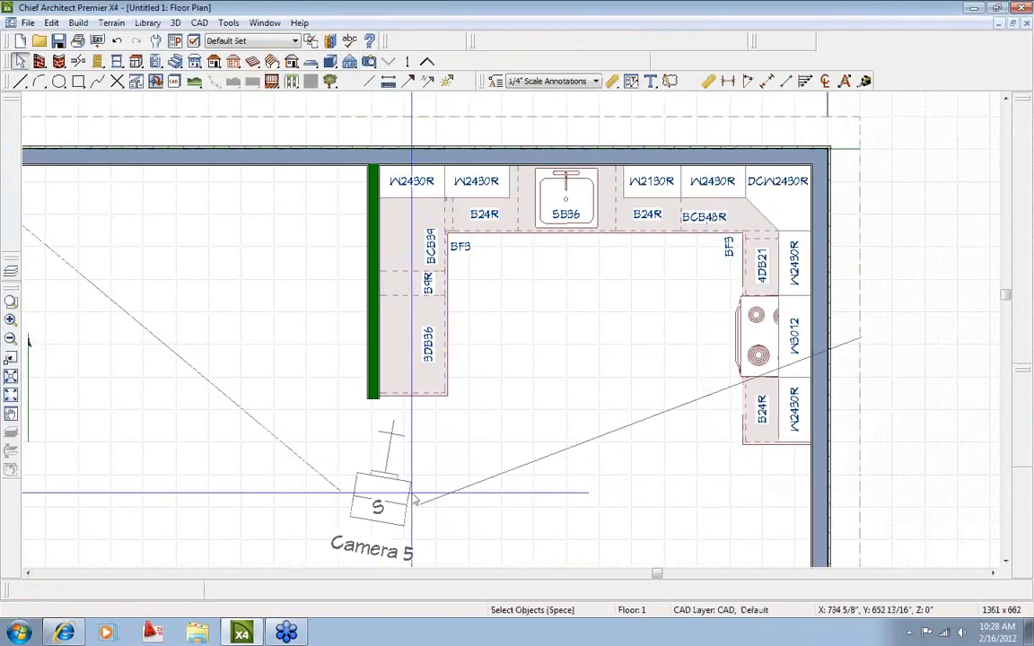
pyautogui.click(395, 499)
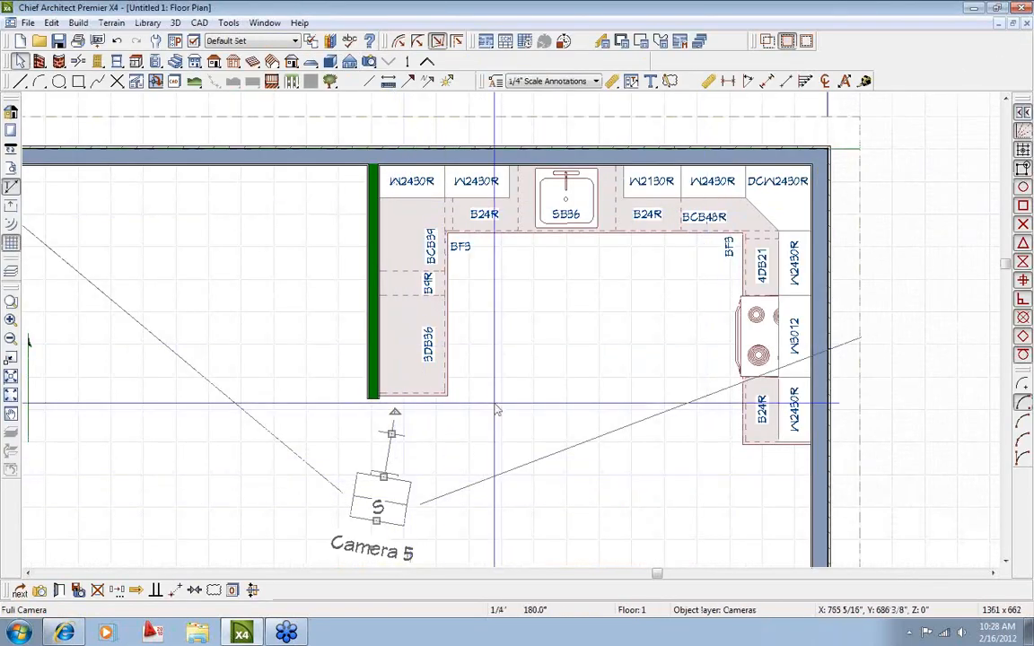
pyautogui.doubleClick(359, 504)
pyautogui.moveTo(478, 436); pyautogui.dragTo(686, 496)
pyautogui.click(264, 22)
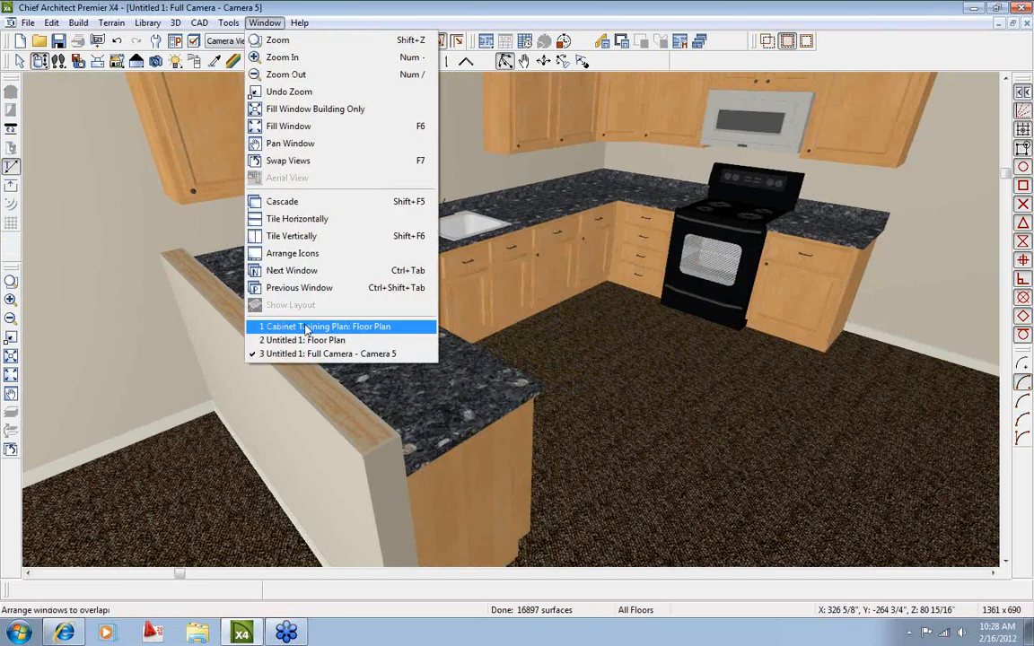
pyautogui.click(307, 341)
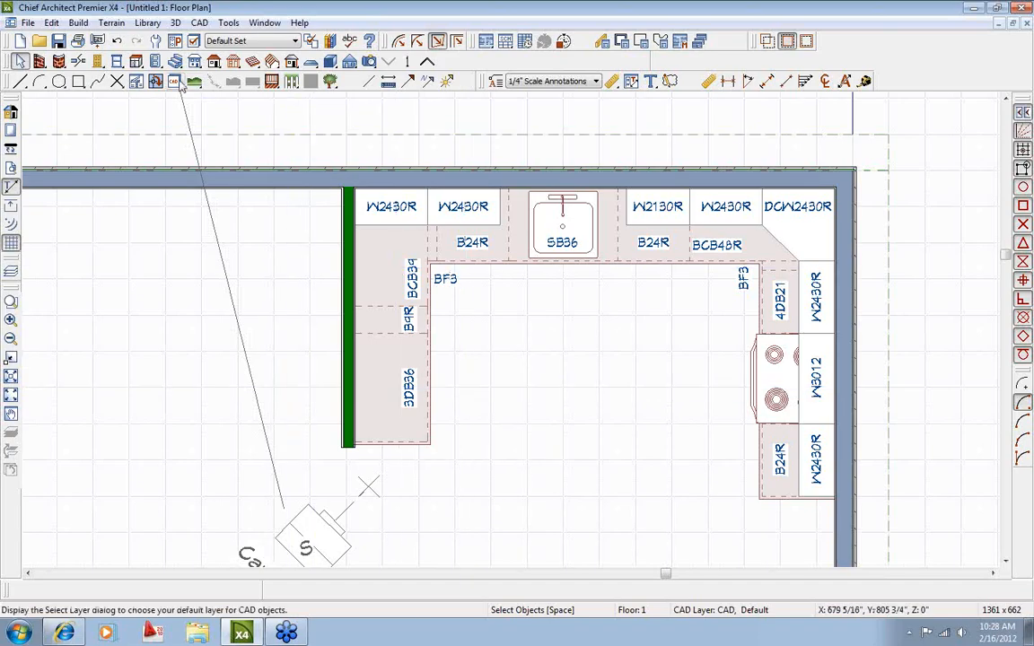
# Draw a rectangular custom countertop about 4" wide over the partial-height wall, from the sink wall to the wall's free end.
pyautogui.click(137, 63)
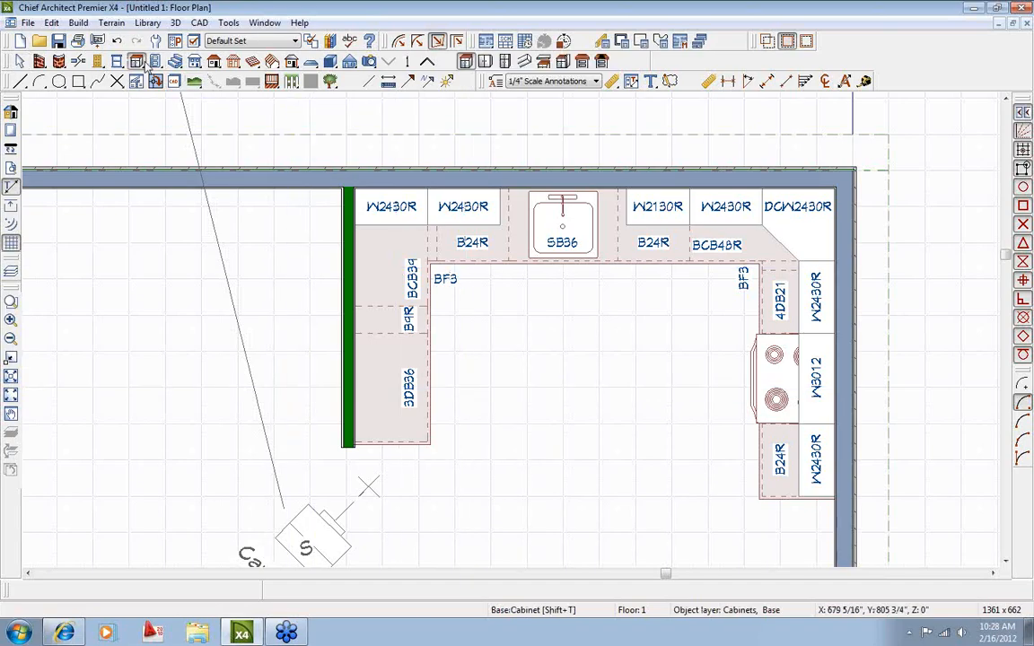
pyautogui.click(582, 61)
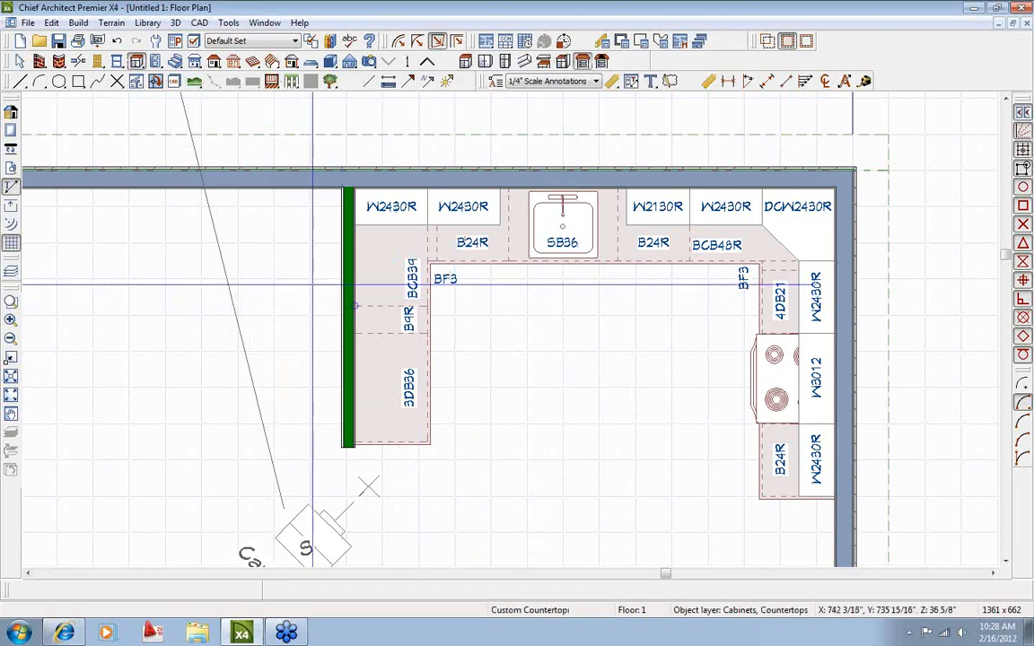
pyautogui.scroll(2, 314, 201)
pyautogui.moveTo(353, 153); pyautogui.dragTo(369, 512)
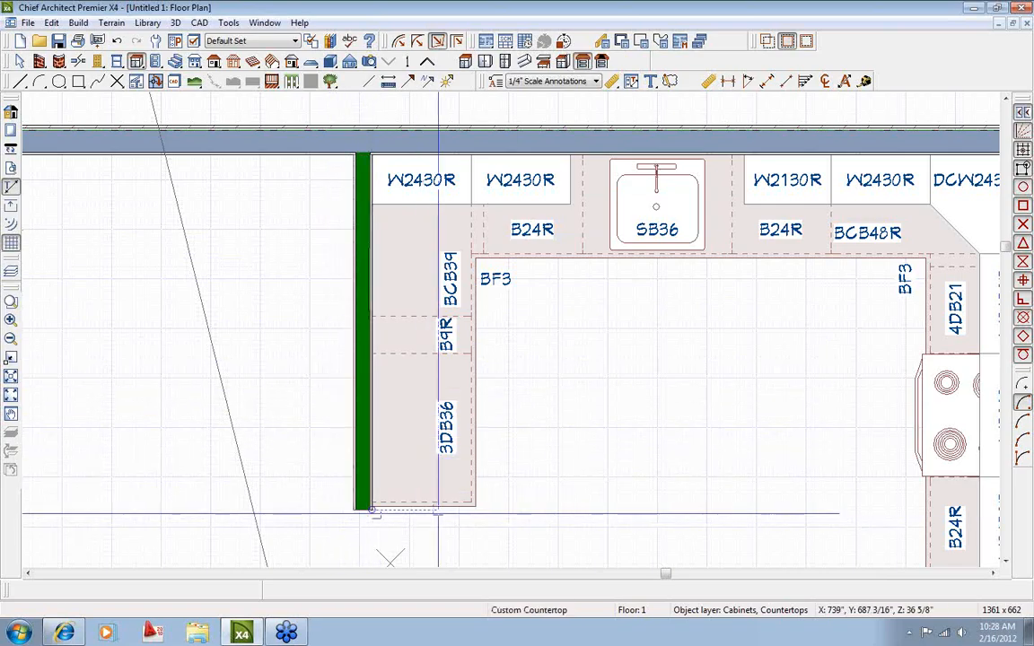
pyautogui.scroll(3, 336, 337)
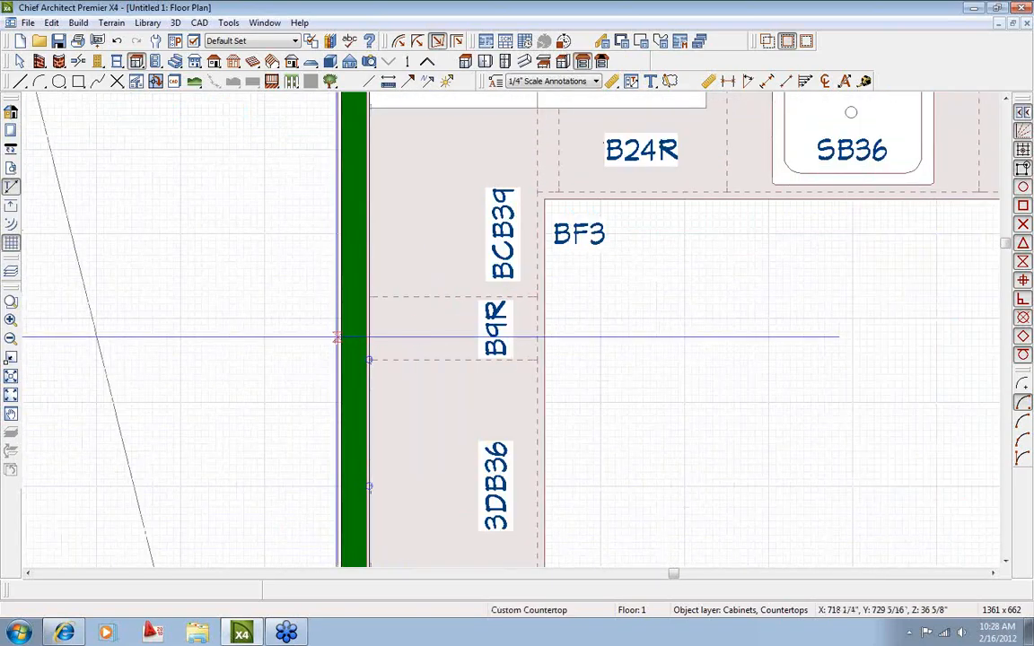
pyautogui.scroll(-3, 337, 337)
pyautogui.scroll(2, 359, 388)
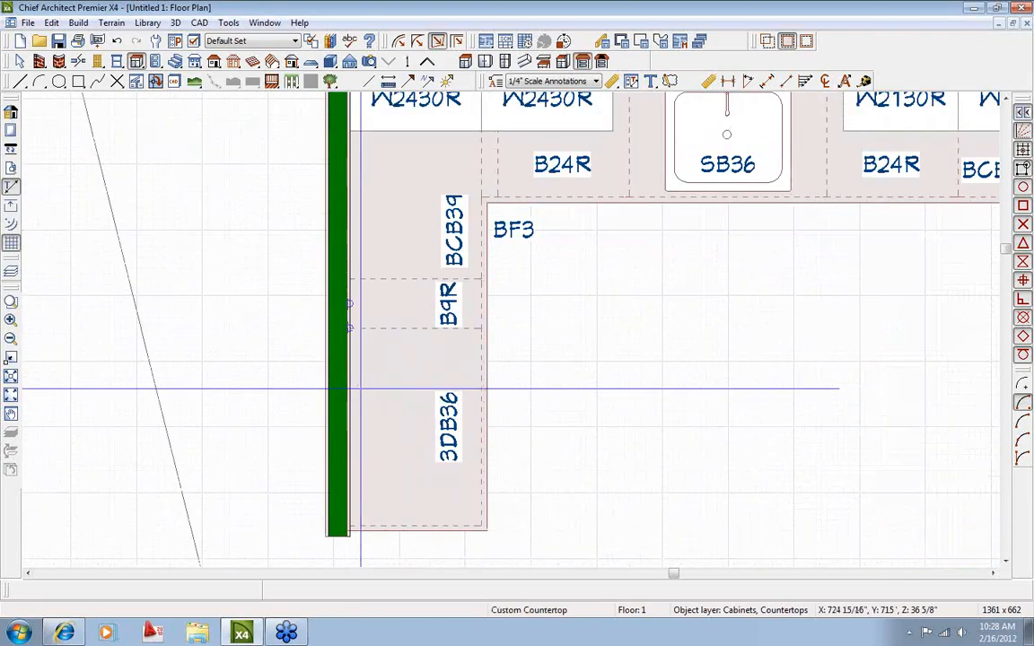
pyautogui.scroll(-2, 359, 388)
pyautogui.moveTo(503, 373); pyautogui.dragTo(594, 408, button='middle')
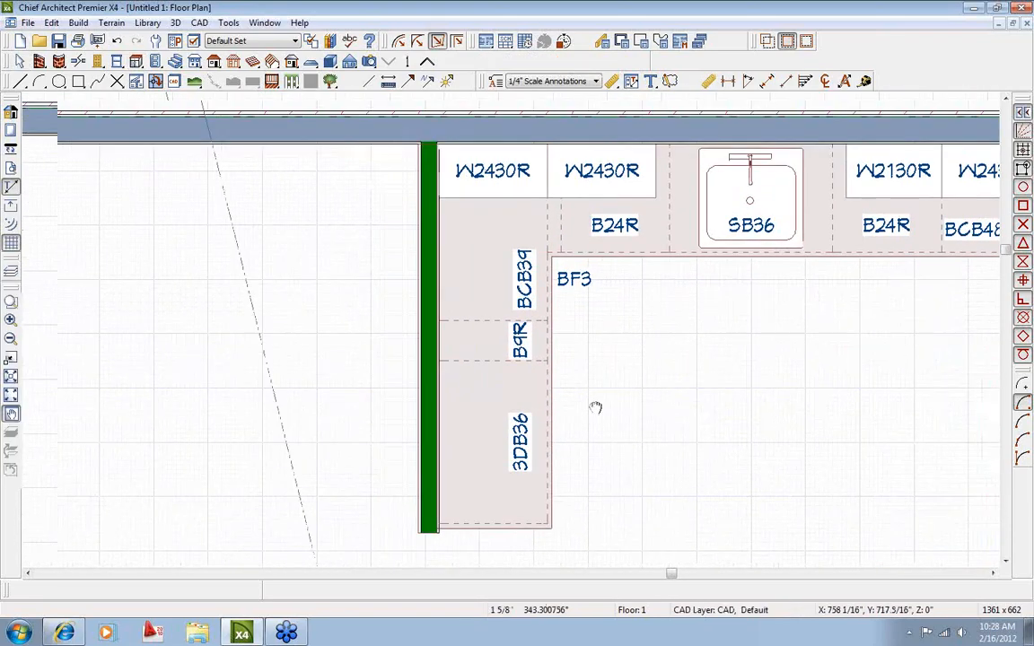
pyautogui.press('space')
pyautogui.moveTo(592, 366); pyautogui.dragTo(581, 351, button='middle')
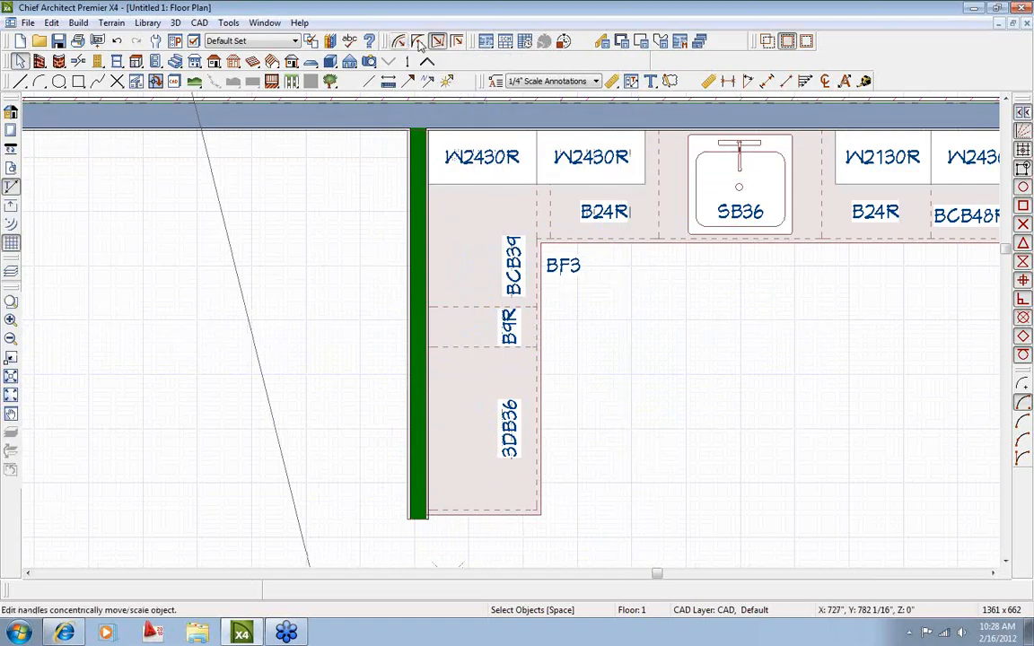
# Set the edit behavior preference to Concentric with a 2" jump, and check that it is applied.
pyautogui.click(176, 41)
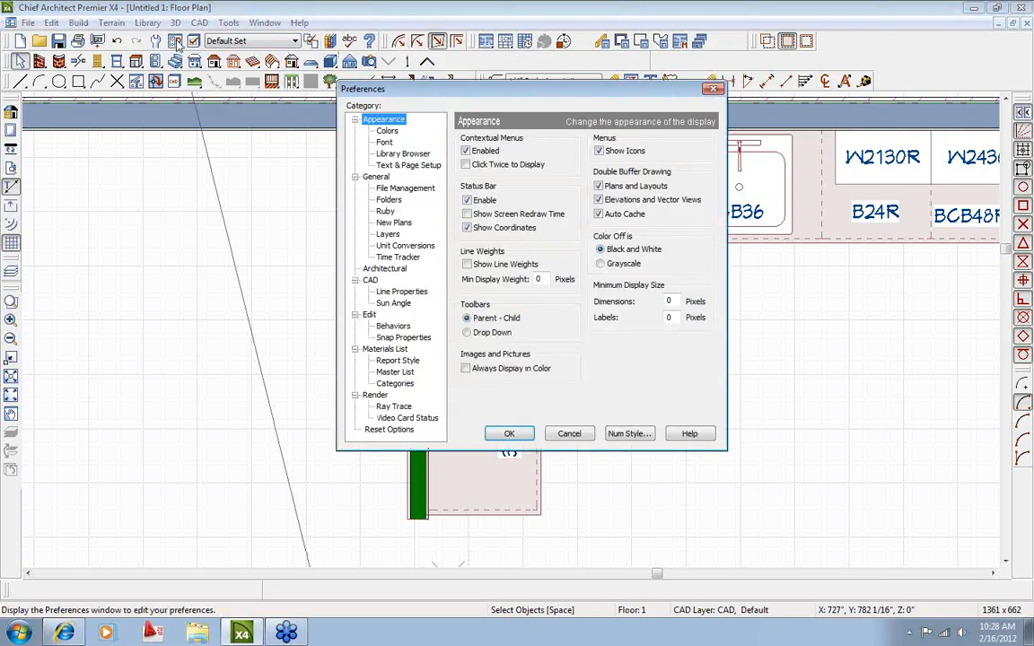
pyautogui.click(357, 315)
pyautogui.click(356, 315)
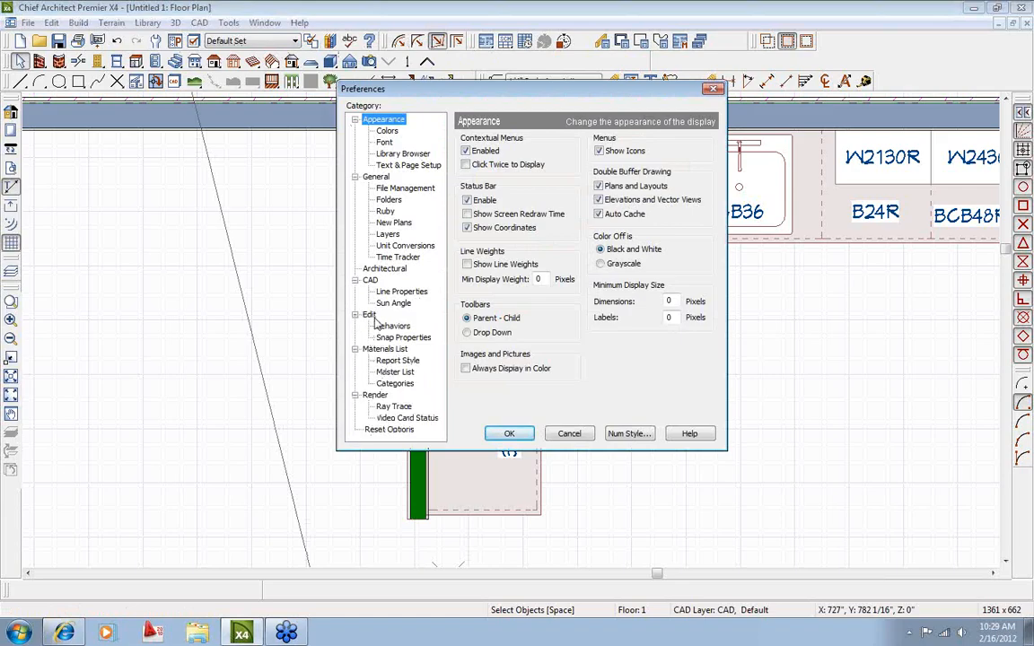
pyautogui.click(369, 315)
pyautogui.click(393, 326)
pyautogui.click(394, 337)
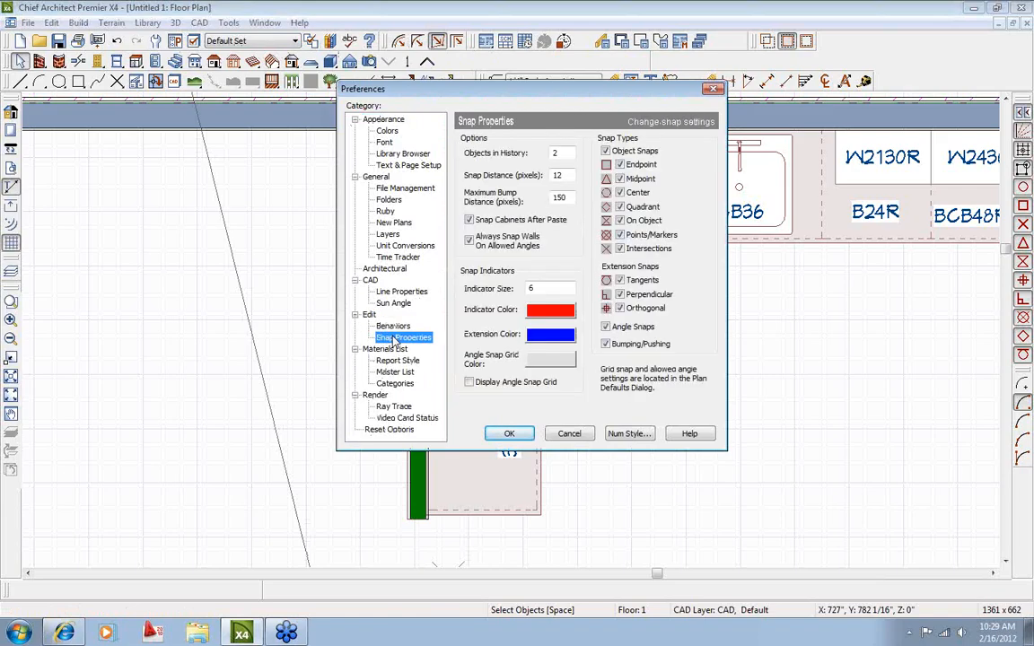
pyautogui.click(380, 327)
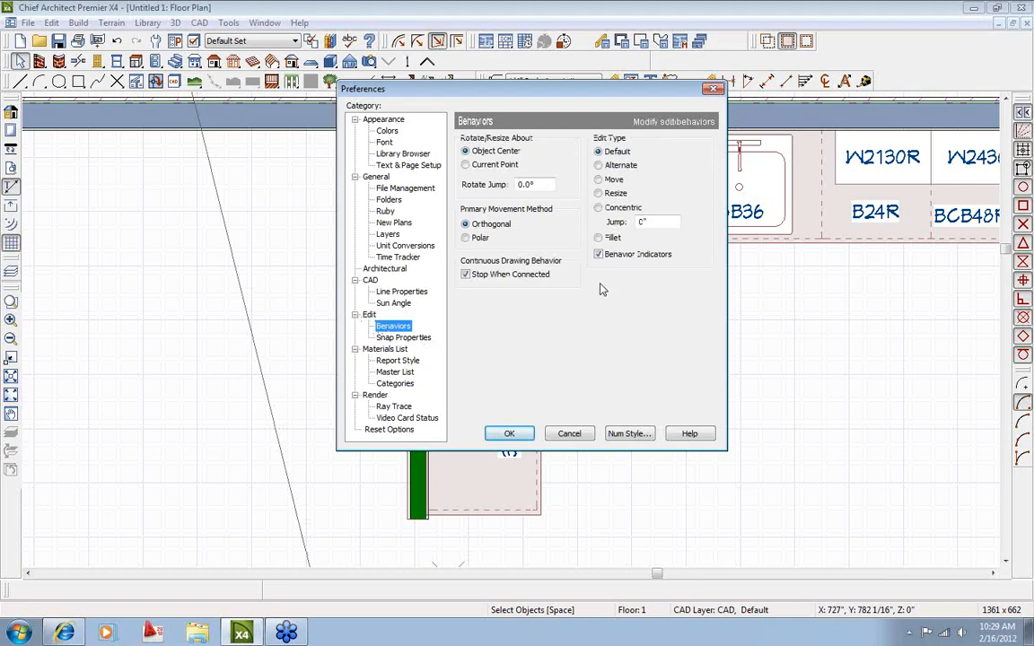
pyautogui.moveTo(608, 93); pyautogui.dragTo(523, 103)
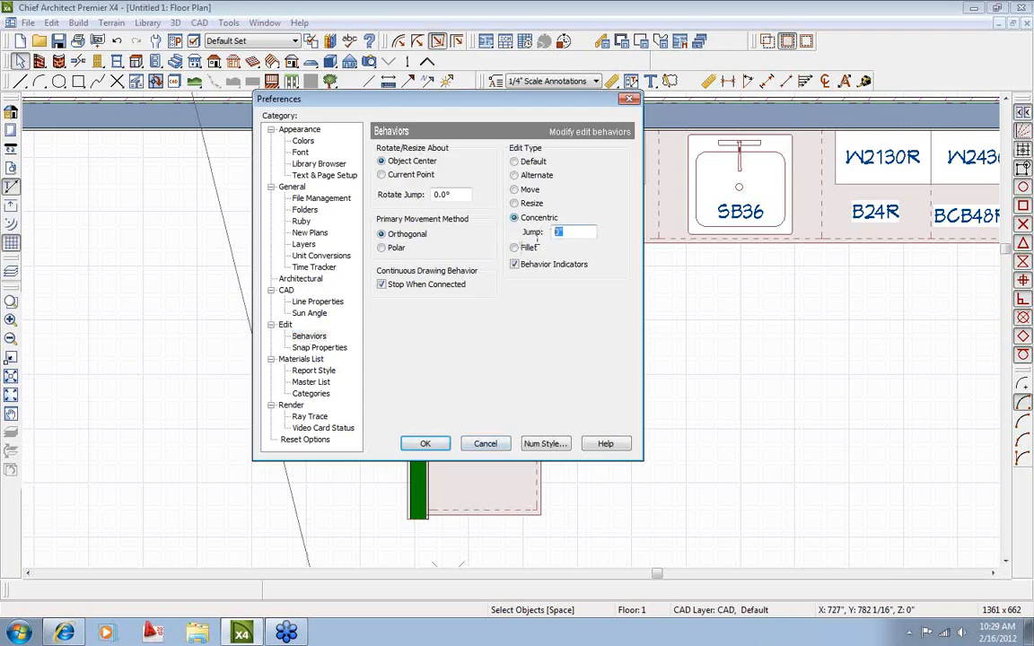
pyautogui.click(427, 443)
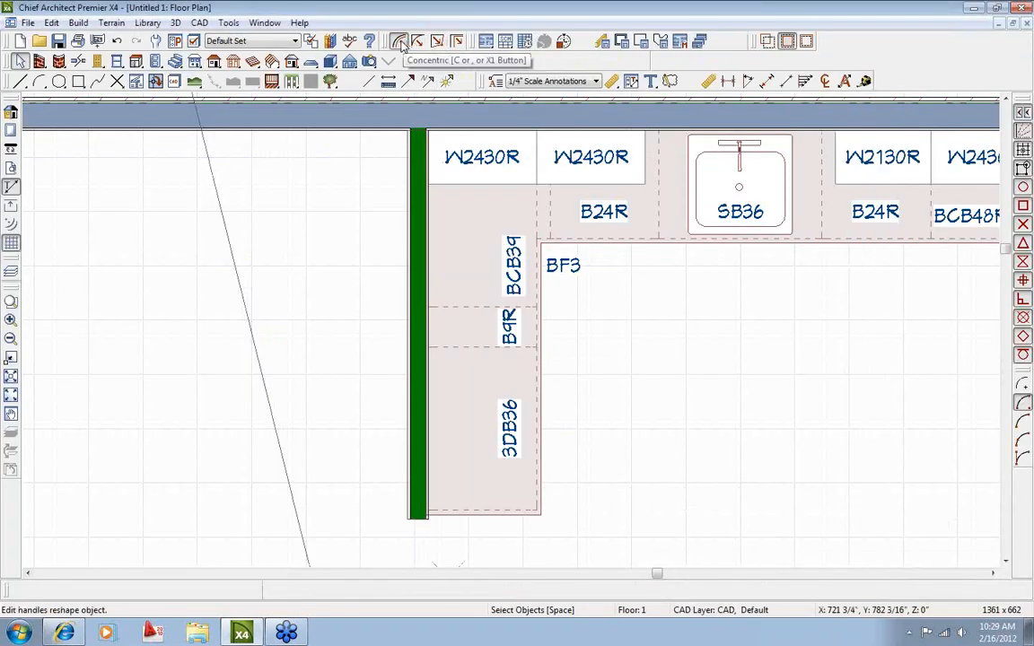
pyautogui.doubleClick(400, 42)
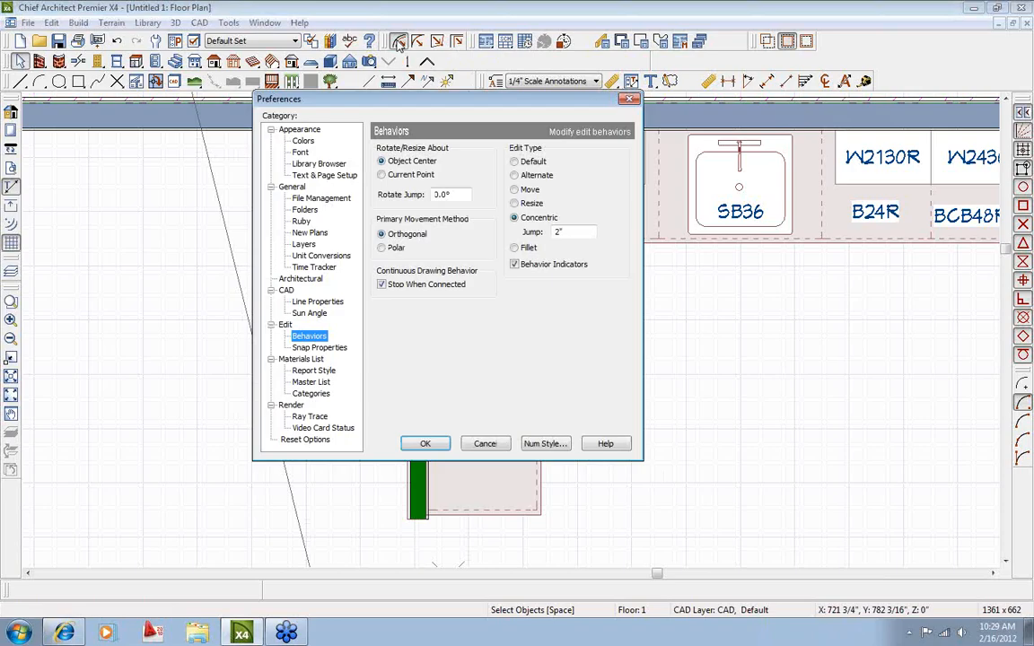
pyautogui.click(426, 444)
# Enlarge the custom countertop over the partial-height wall concentrically so every edge overhangs by 2".
pyautogui.scroll(4, 392, 498)
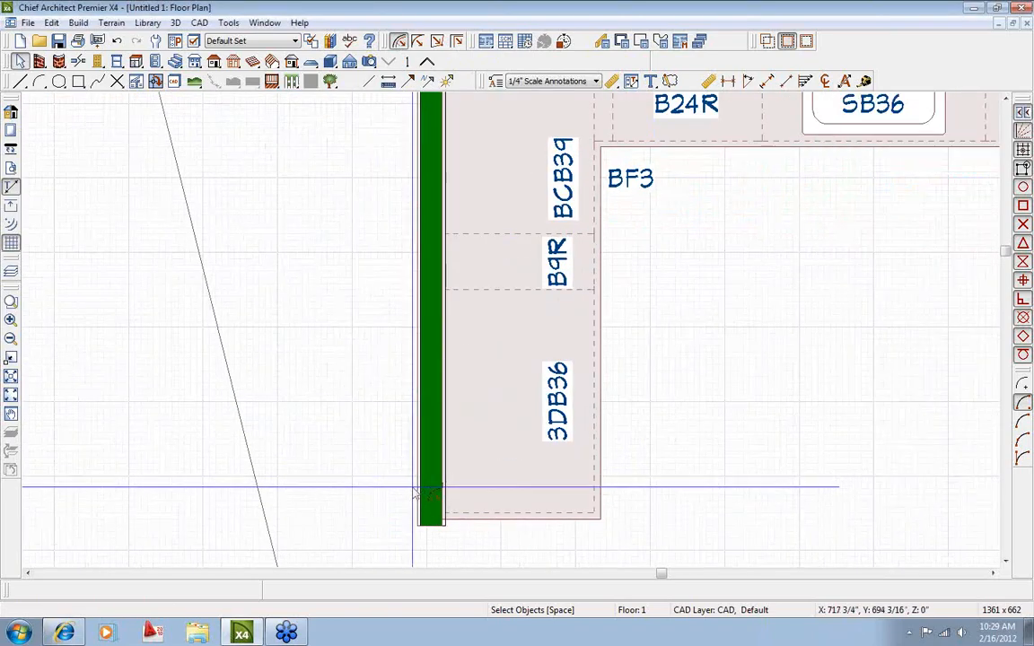
pyautogui.click(429, 490)
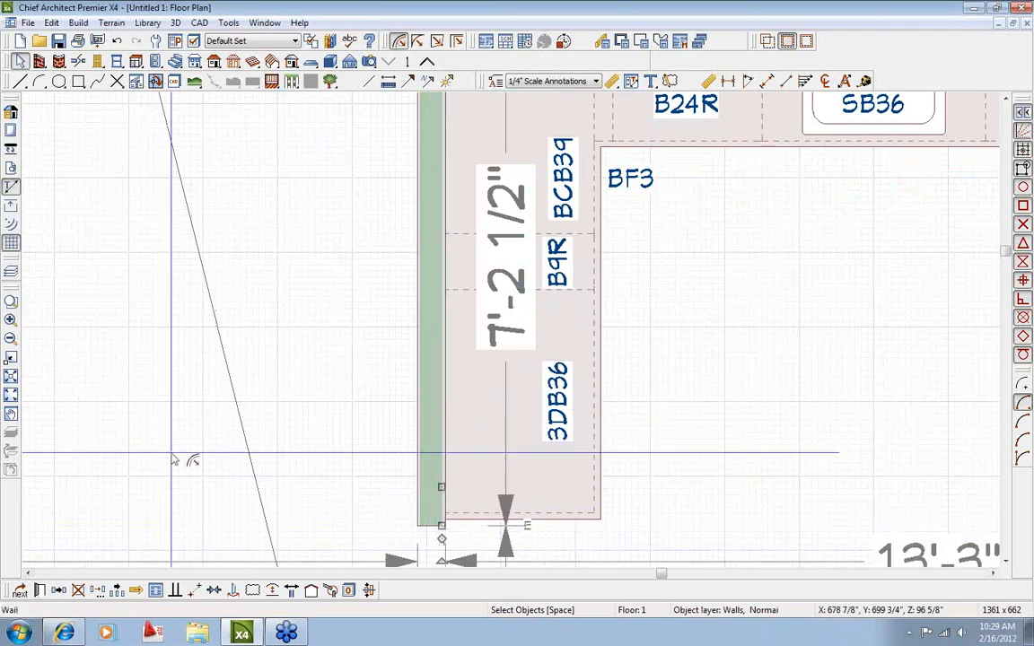
pyautogui.click(20, 590)
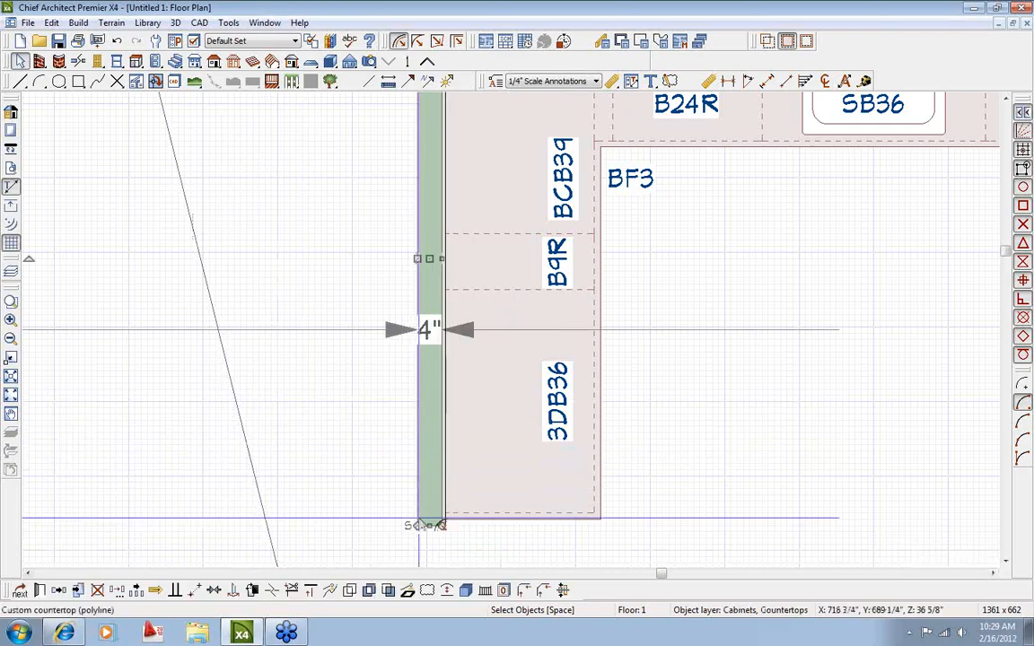
pyautogui.scroll(4, 414, 520)
pyautogui.moveTo(420, 522); pyautogui.dragTo(406, 541)
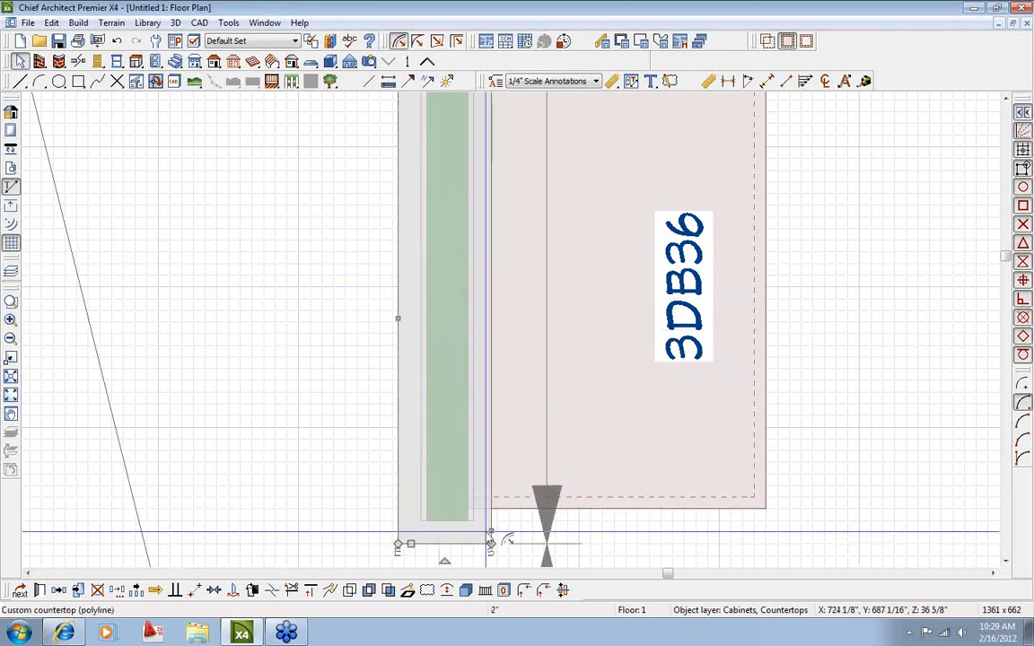
pyautogui.scroll(-3, 461, 415)
pyautogui.click(400, 296)
pyautogui.moveTo(400, 296); pyautogui.dragTo(413, 518, button='middle')
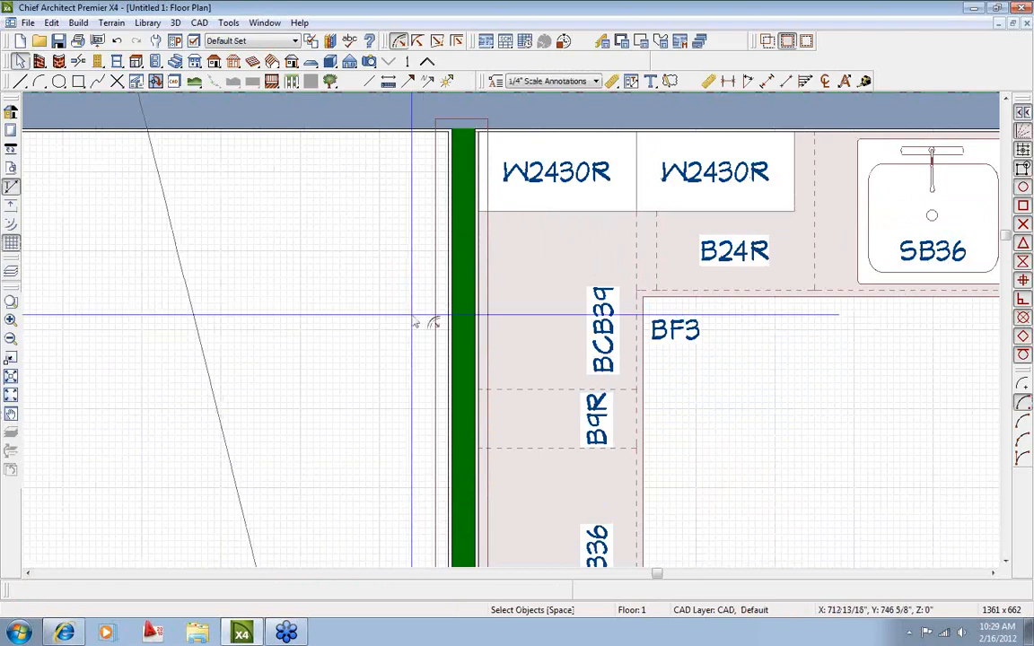
# Restore the edit type to Default and check it in the behavior preferences.
pyautogui.click(437, 42)
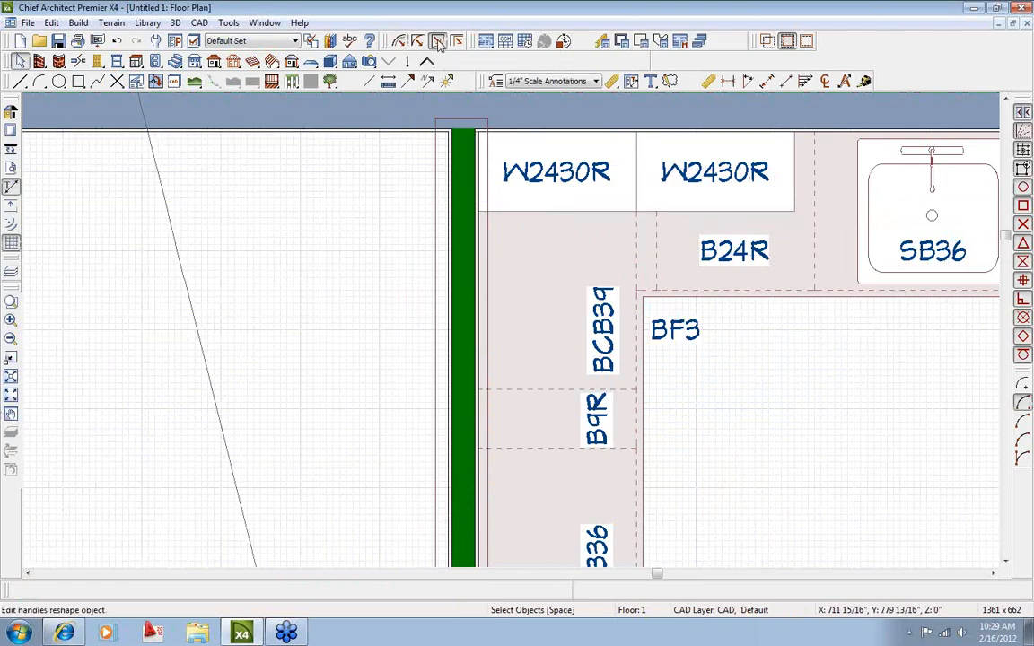
pyautogui.click(159, 41)
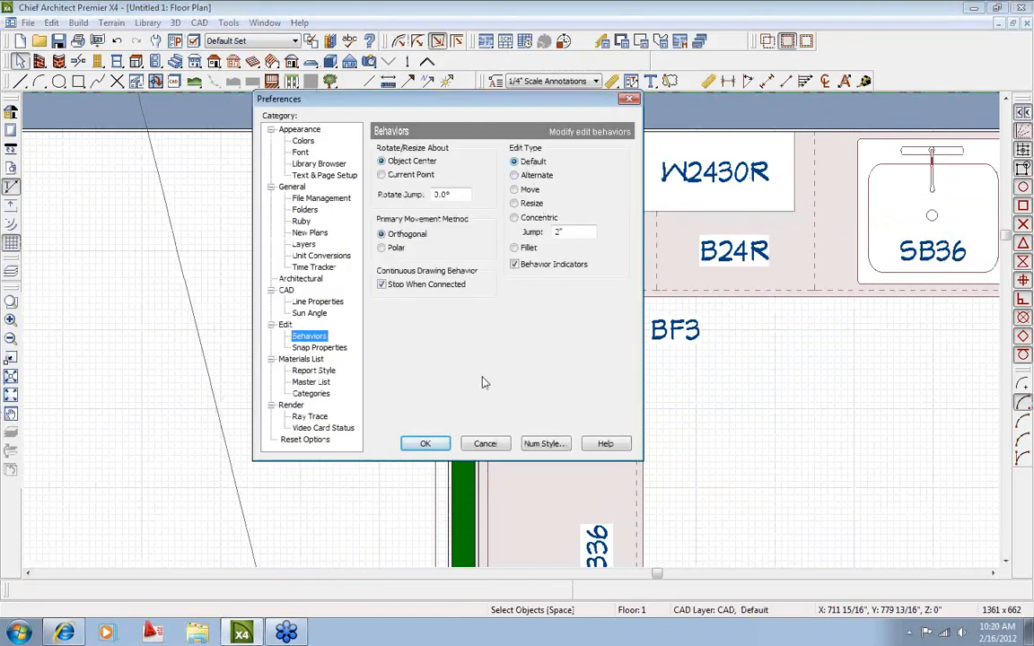
pyautogui.click(425, 445)
# Pull the custom countertop's end back out of the sink wall to the wall's interior face.
pyautogui.scroll(3, 381, 439)
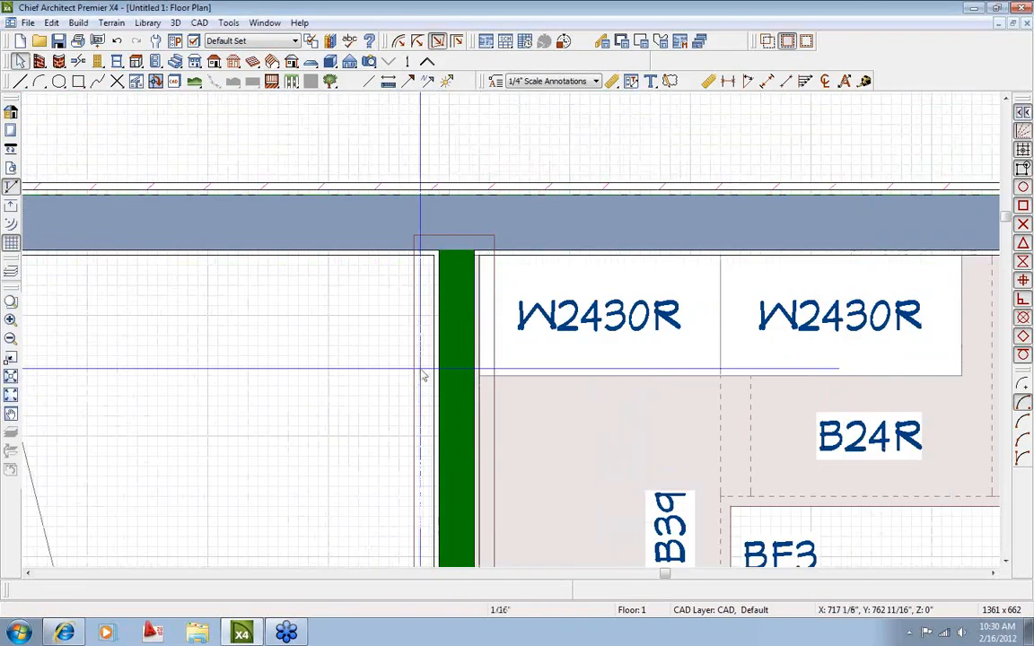
pyautogui.scroll(2, 460, 235)
pyautogui.click(461, 235)
pyautogui.moveTo(454, 235); pyautogui.dragTo(381, 257)
pyautogui.click(357, 348)
# Set the width of the custom countertop over the partial-height wall to 16", extending it on the side away from the cabinets.
pyautogui.scroll(-2, 359, 355)
pyautogui.moveTo(360, 359); pyautogui.dragTo(366, 135, button='middle')
pyautogui.scroll(3, 367, 339)
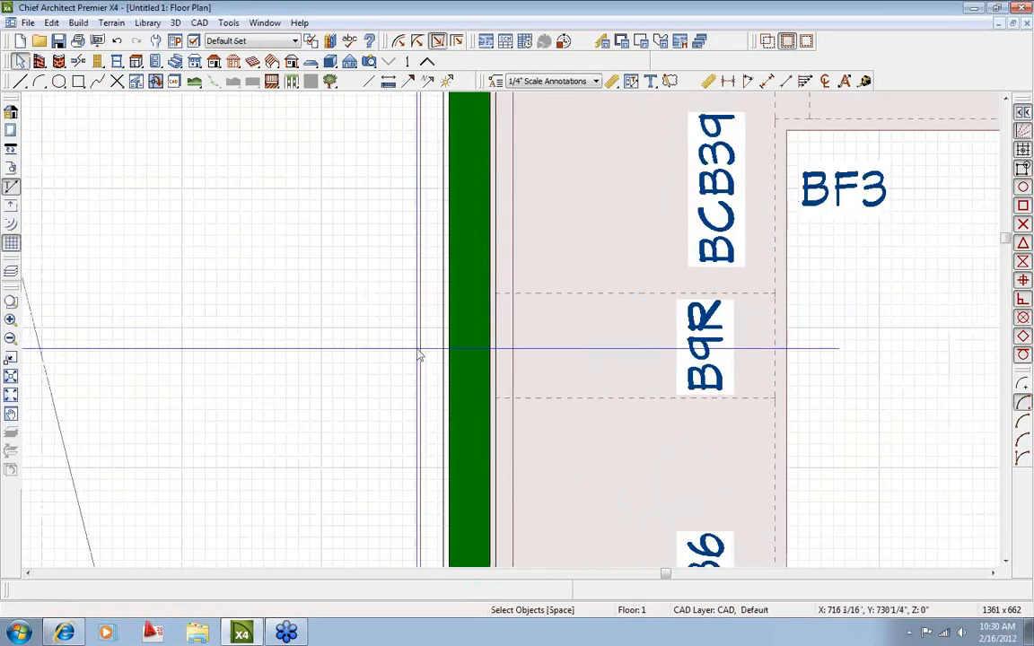
pyautogui.click(454, 432)
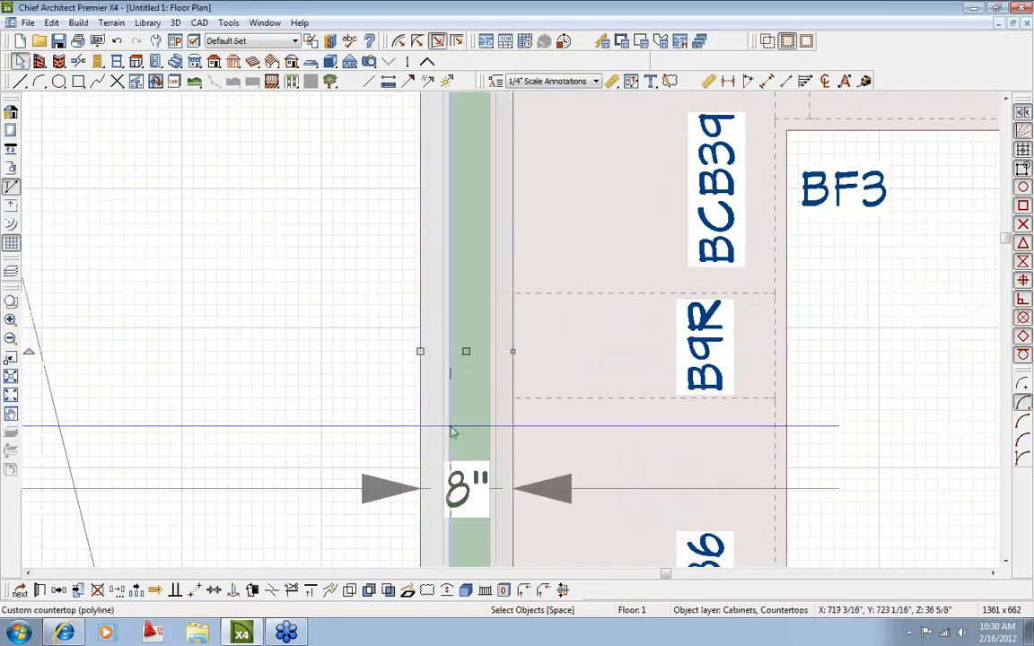
pyautogui.click(455, 494)
pyautogui.write('16')
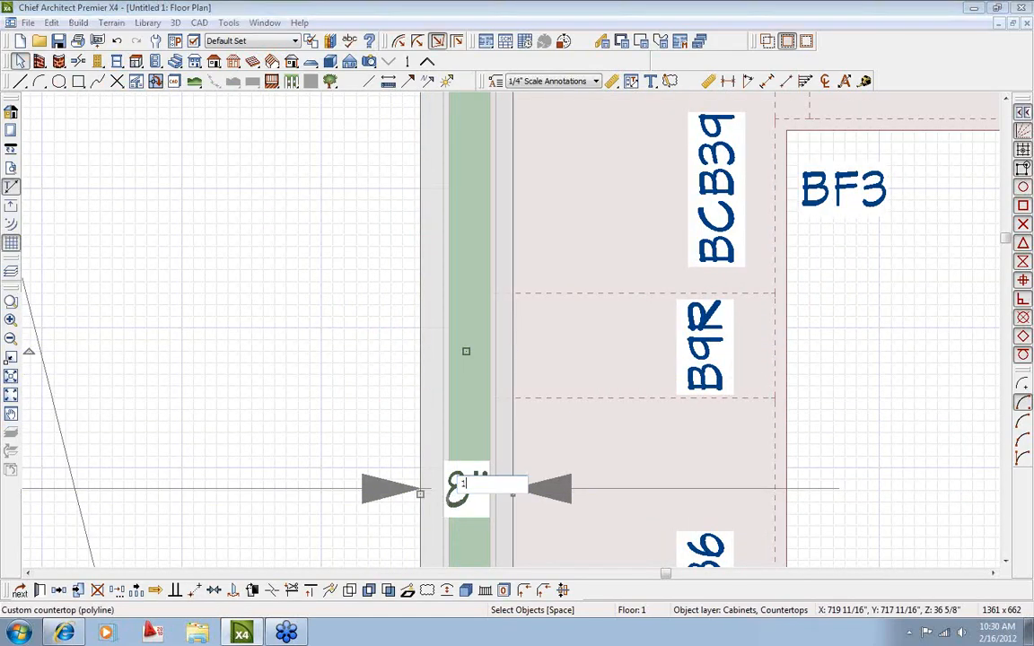
pyautogui.press('Return')
pyautogui.press('Escape')
# Chamfer both corners at the free end of the custom countertop with a 2" chamfer distance.
pyautogui.scroll(-2, 436, 502)
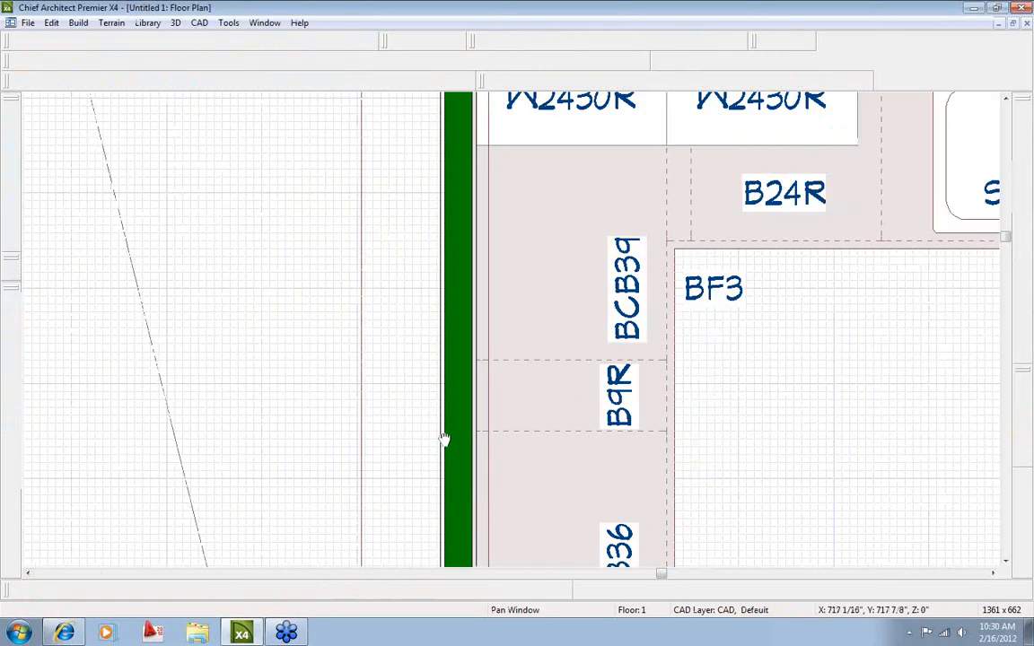
pyautogui.moveTo(445, 438); pyautogui.dragTo(461, 303, button='middle')
pyautogui.moveTo(503, 364); pyautogui.dragTo(509, 137, button='middle')
pyautogui.scroll(1, 521, 360)
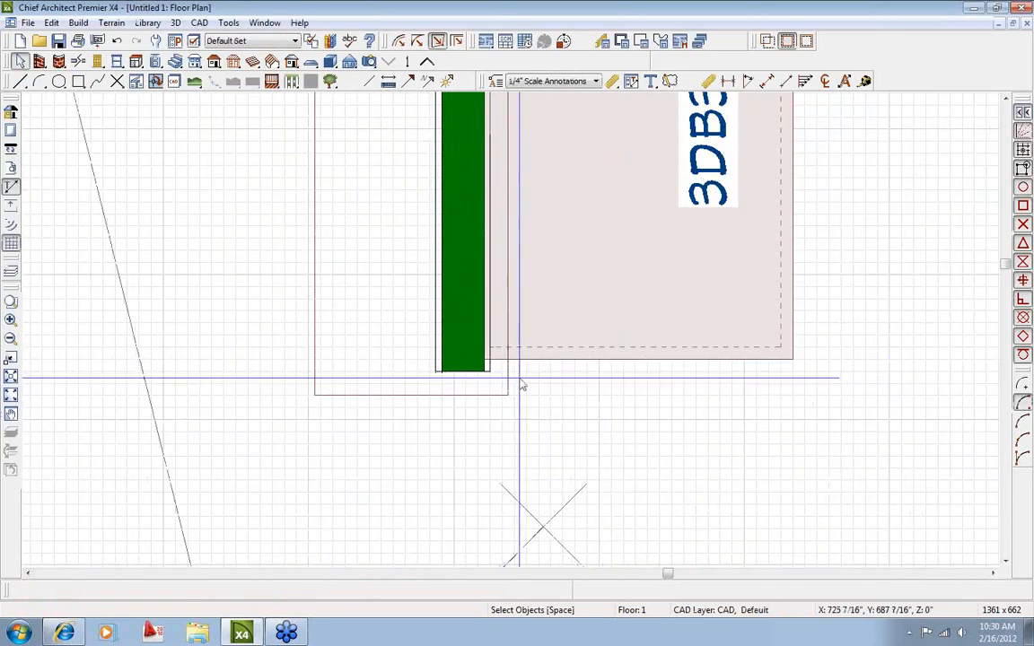
pyautogui.click(506, 386)
pyautogui.doubleClick(543, 590)
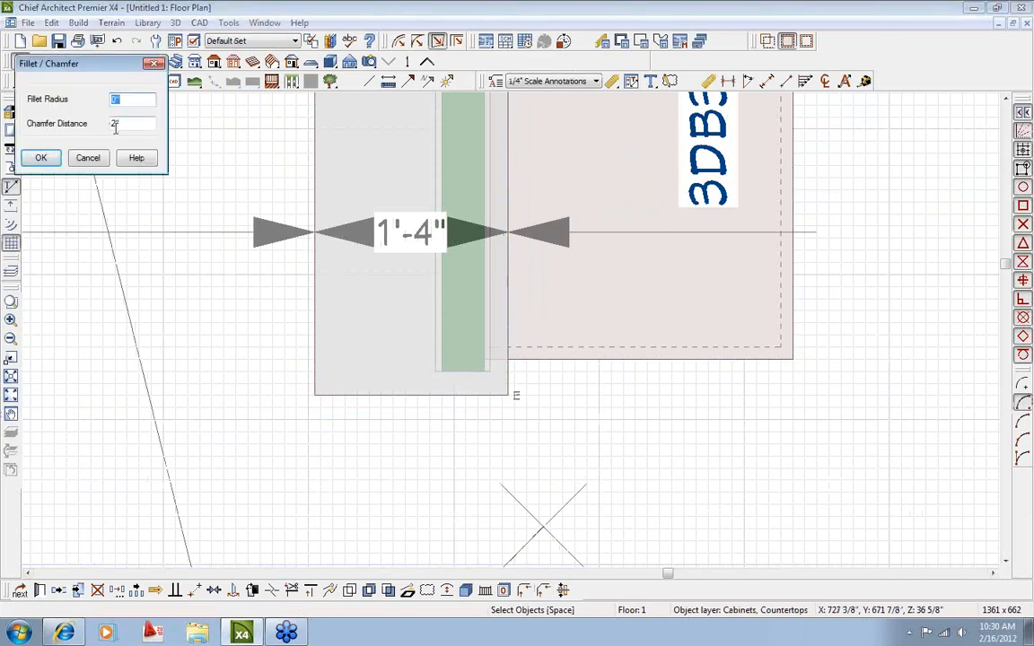
pyautogui.click(41, 159)
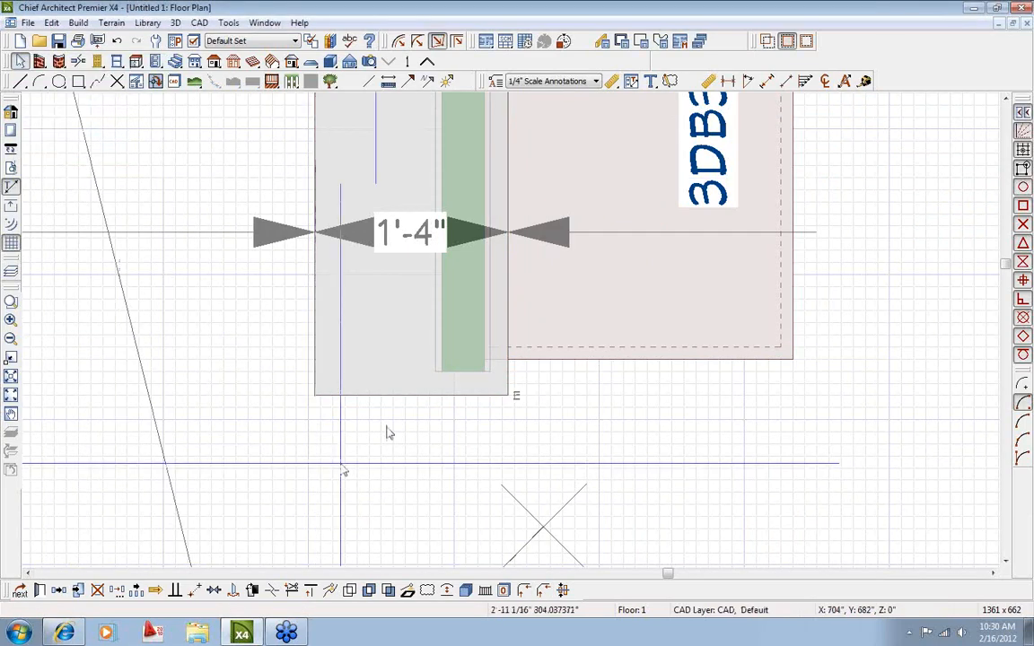
pyautogui.click(423, 402)
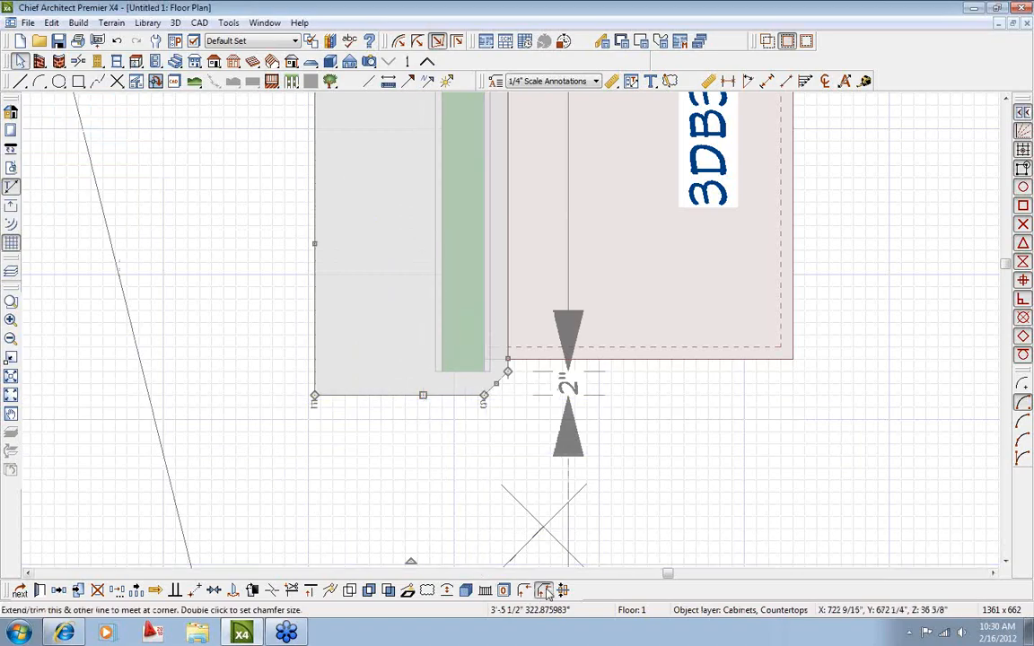
pyautogui.press('Escape')
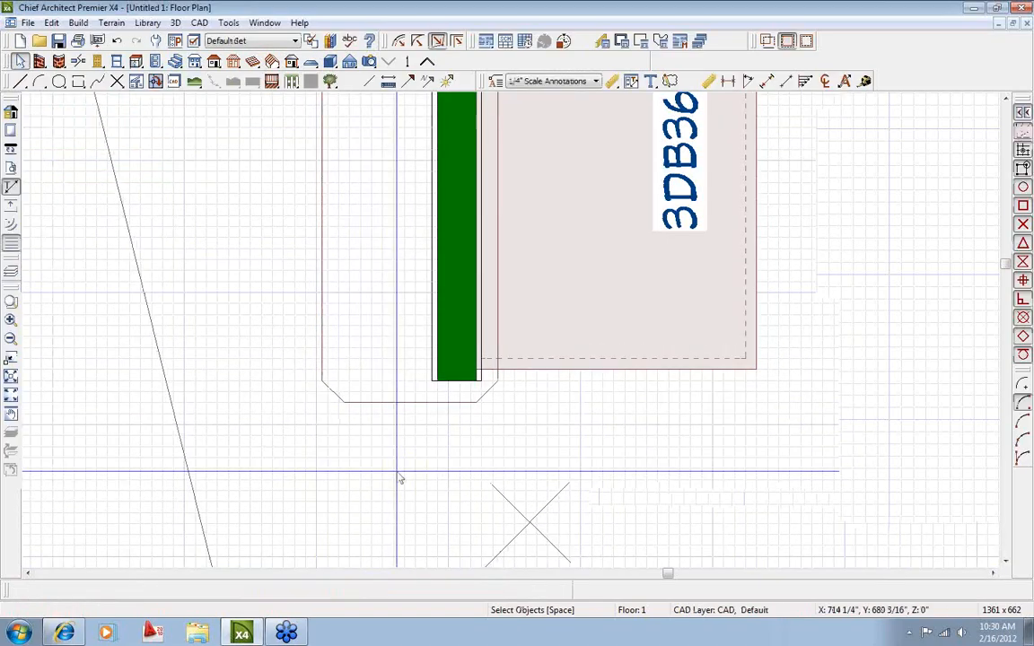
# In the kitchen's 3D camera view, set the custom countertop's top height to 44.5" instead of taking it from the cabinet.
pyautogui.scroll(-3, 403, 449)
pyautogui.doubleClick(389, 366)
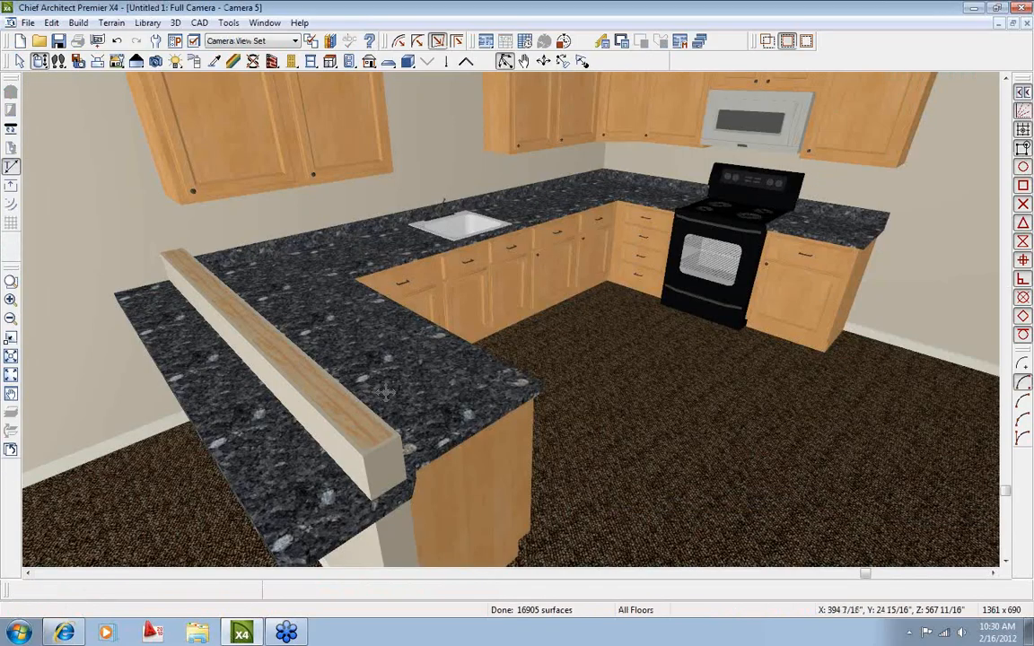
pyautogui.moveTo(480, 258); pyautogui.dragTo(330, 406)
pyautogui.press('space')
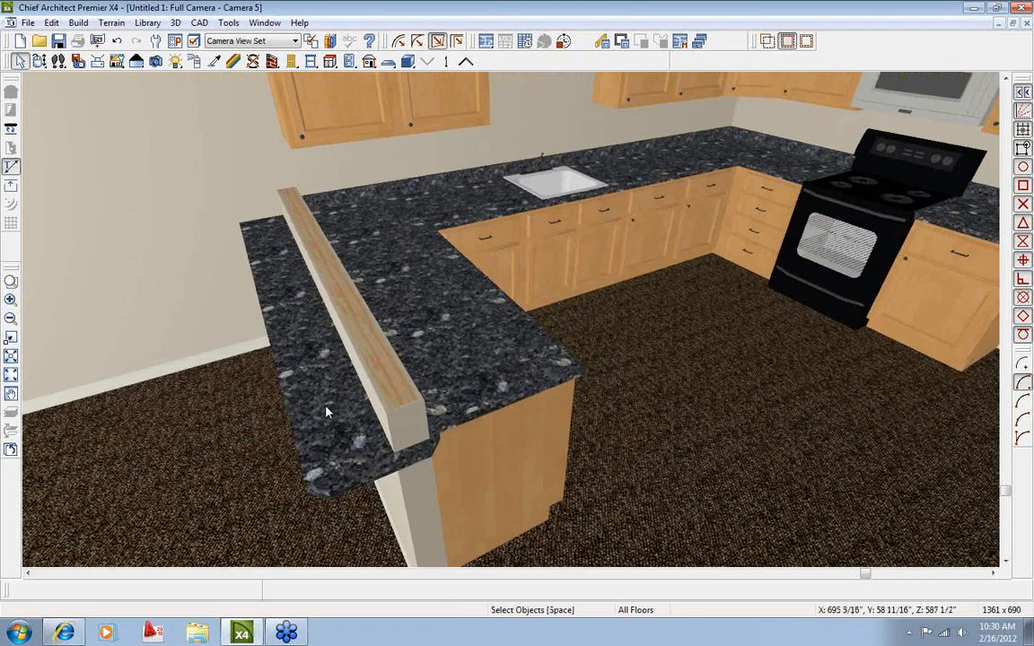
pyautogui.doubleClick(326, 411)
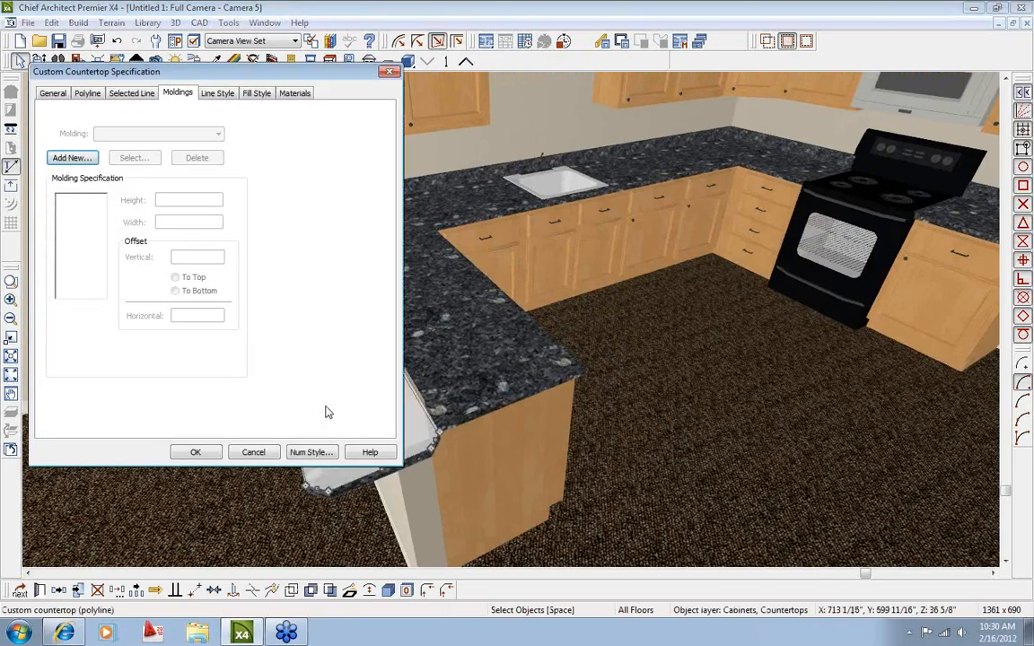
pyautogui.click(51, 92)
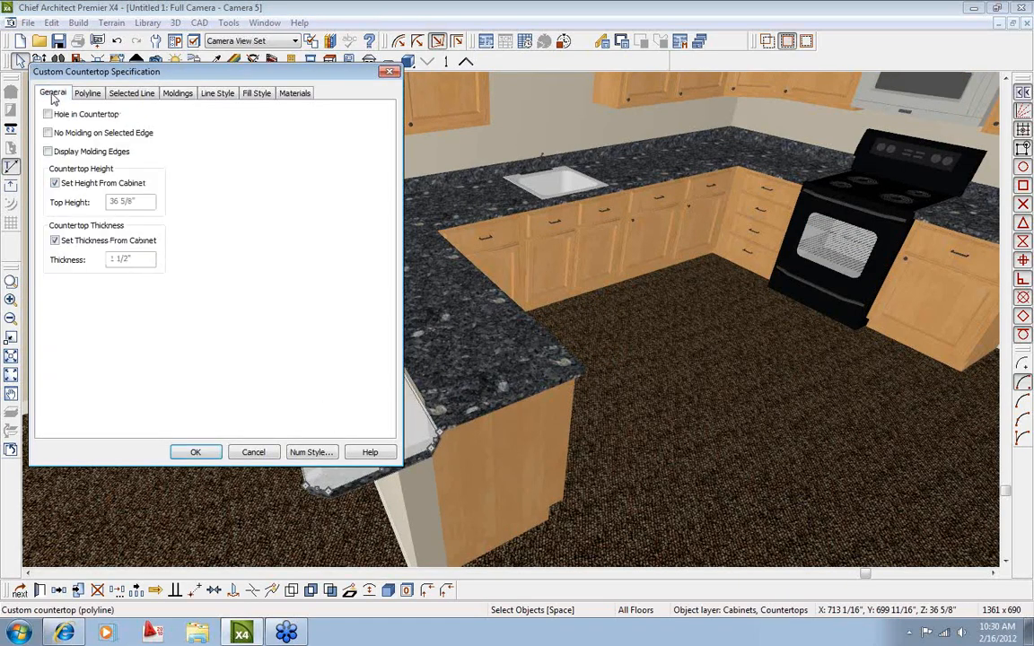
pyautogui.click(65, 185)
pyautogui.press('Tab')
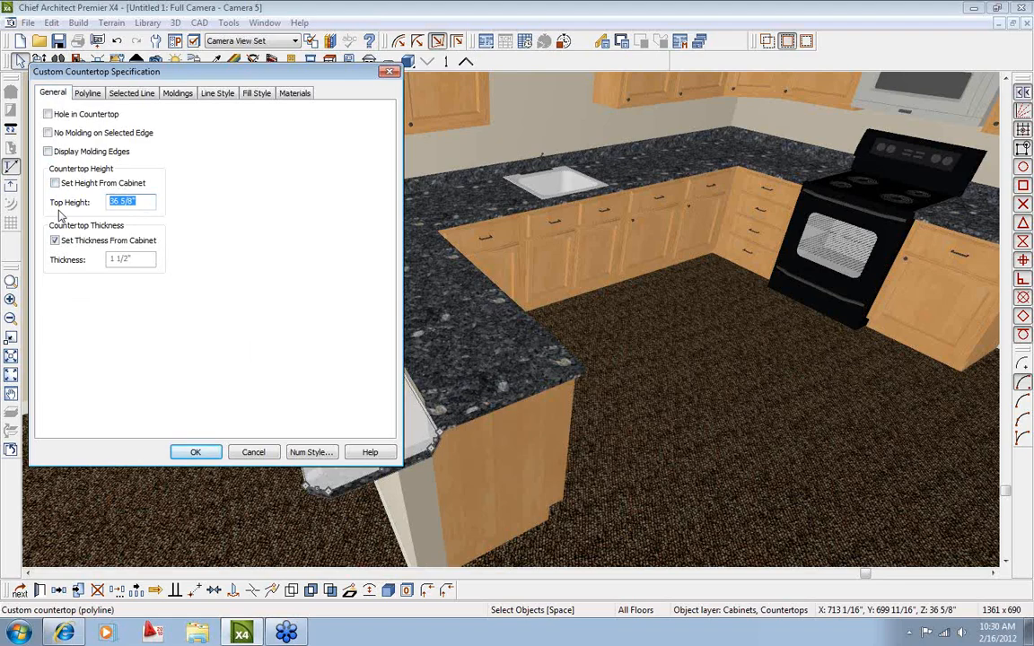
pyautogui.write('44.5')
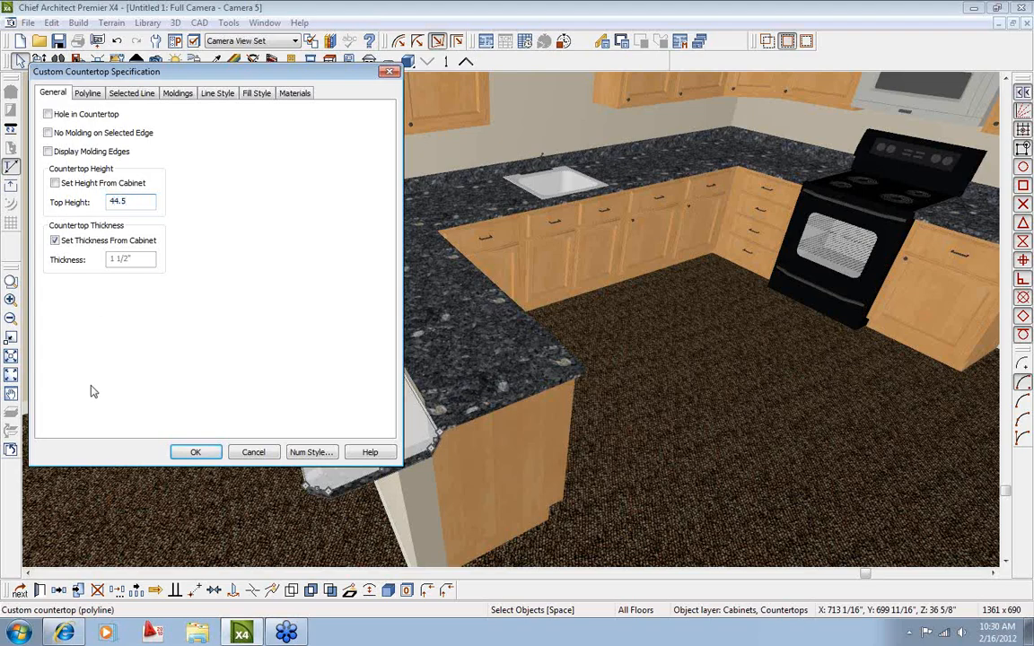
pyautogui.click(199, 451)
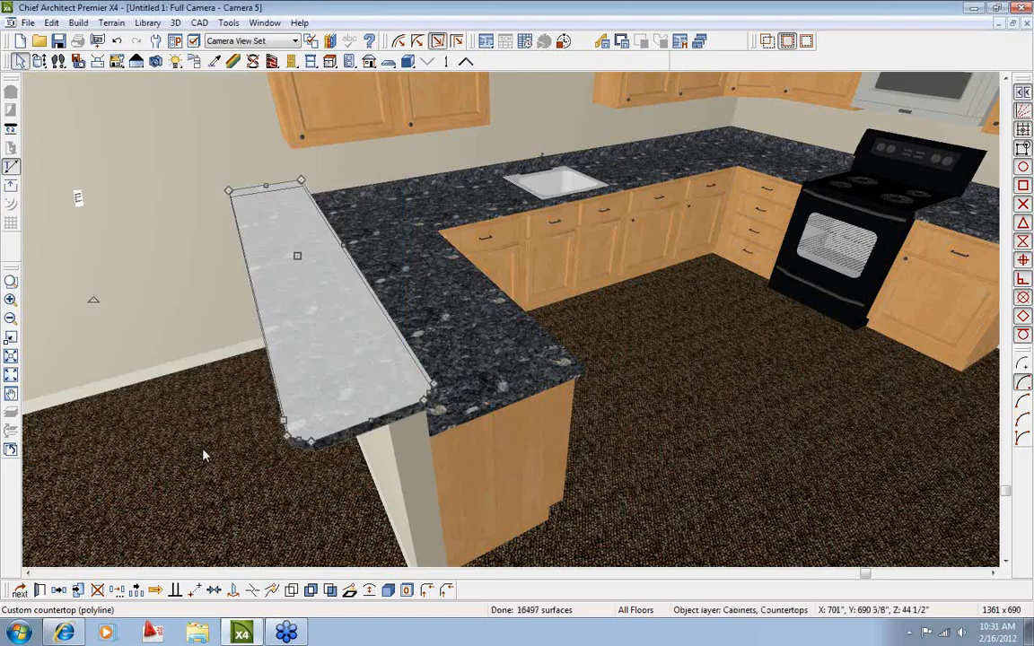
# Inspect the raised countertop from the kitchen side in 3D and return to the floor plan.
pyautogui.click(39, 61)
pyautogui.moveTo(520, 291); pyautogui.dragTo(692, 272)
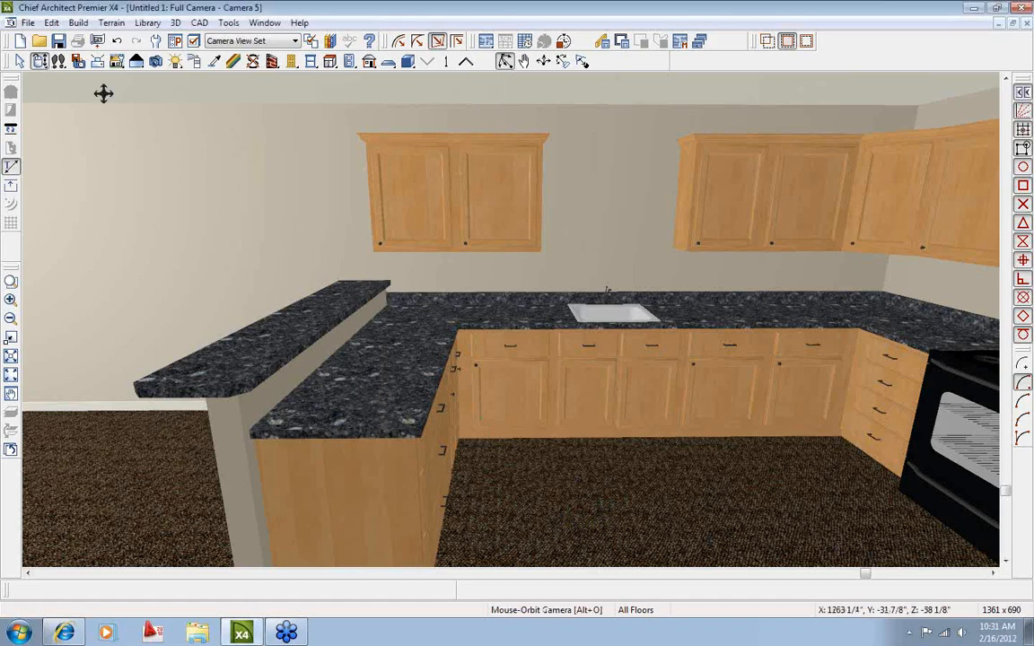
pyautogui.click(1027, 23)
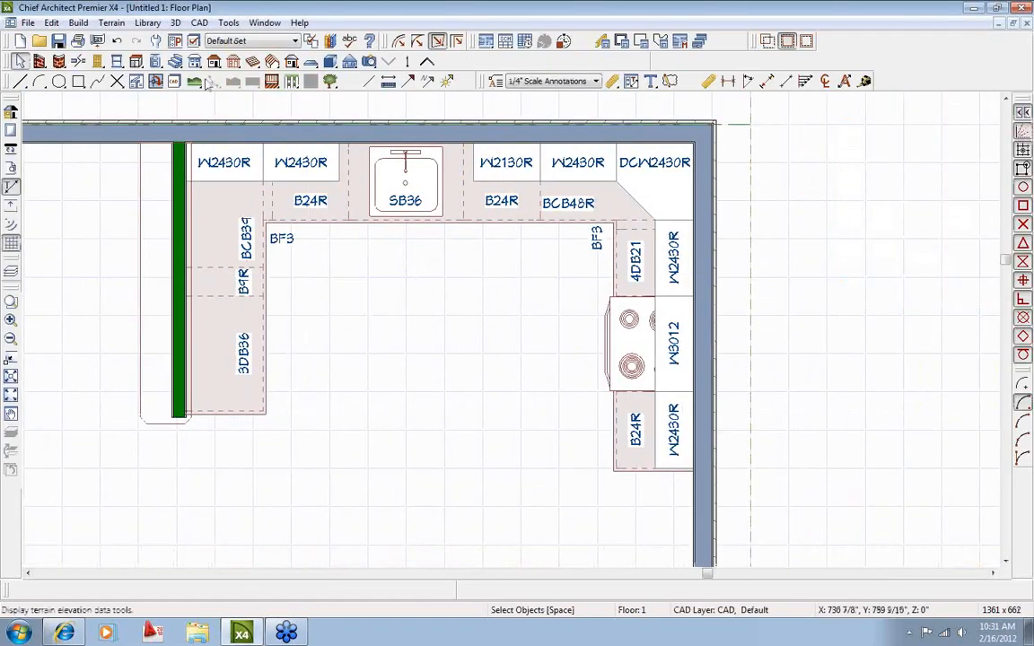
# Select all the base cabinets in the plan together and open the molding settings of their specification.
pyautogui.click(137, 61)
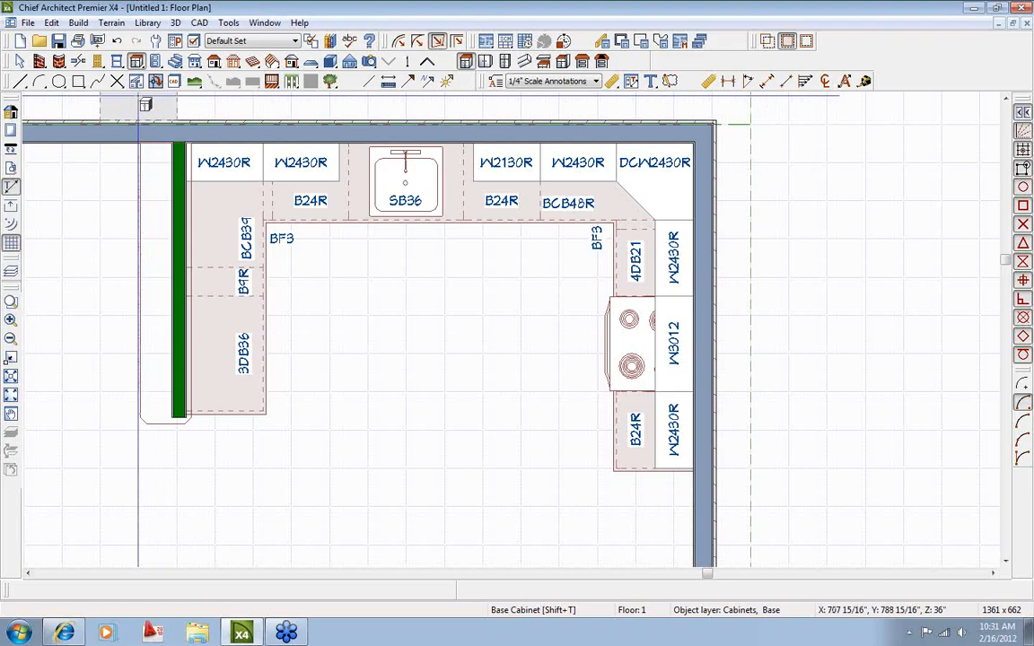
pyautogui.moveTo(139, 95); pyautogui.dragTo(731, 502)
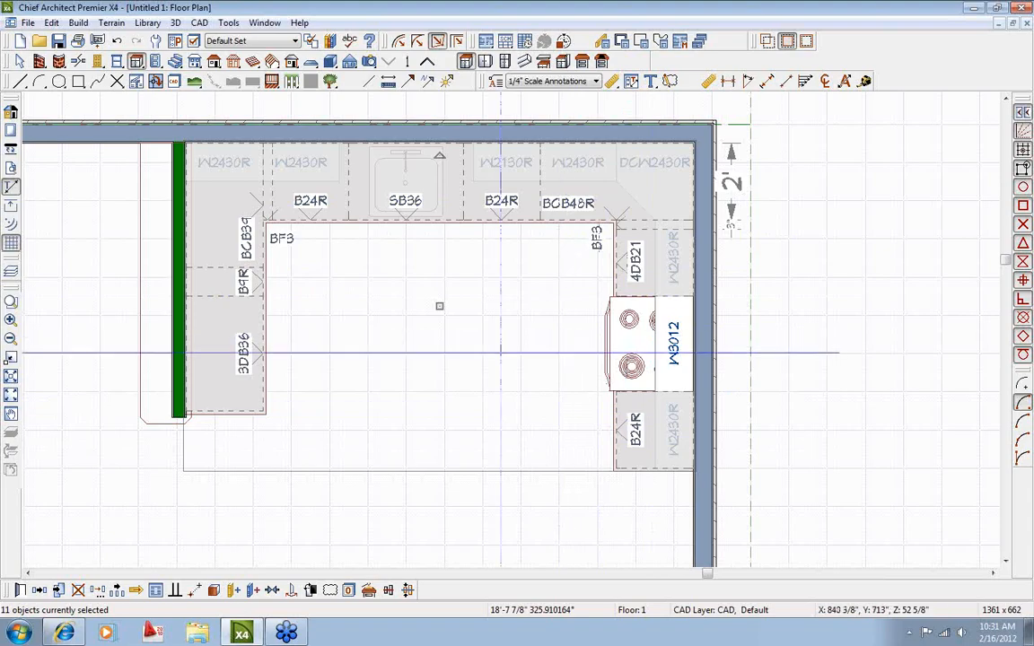
pyautogui.click(19, 590)
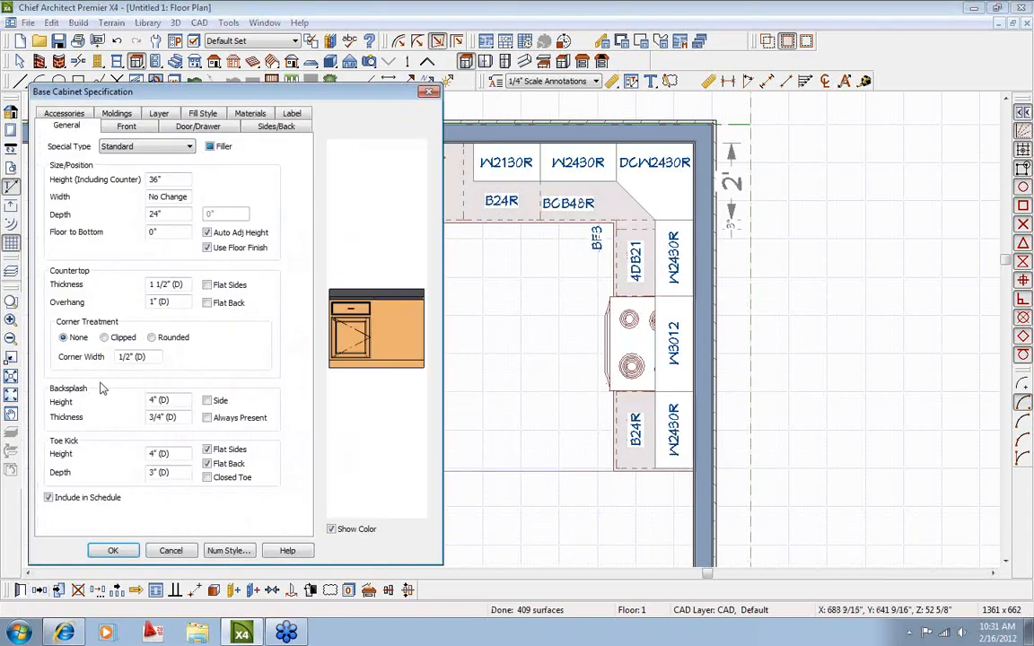
pyautogui.moveTo(208, 87); pyautogui.dragTo(356, 75)
pyautogui.click(265, 103)
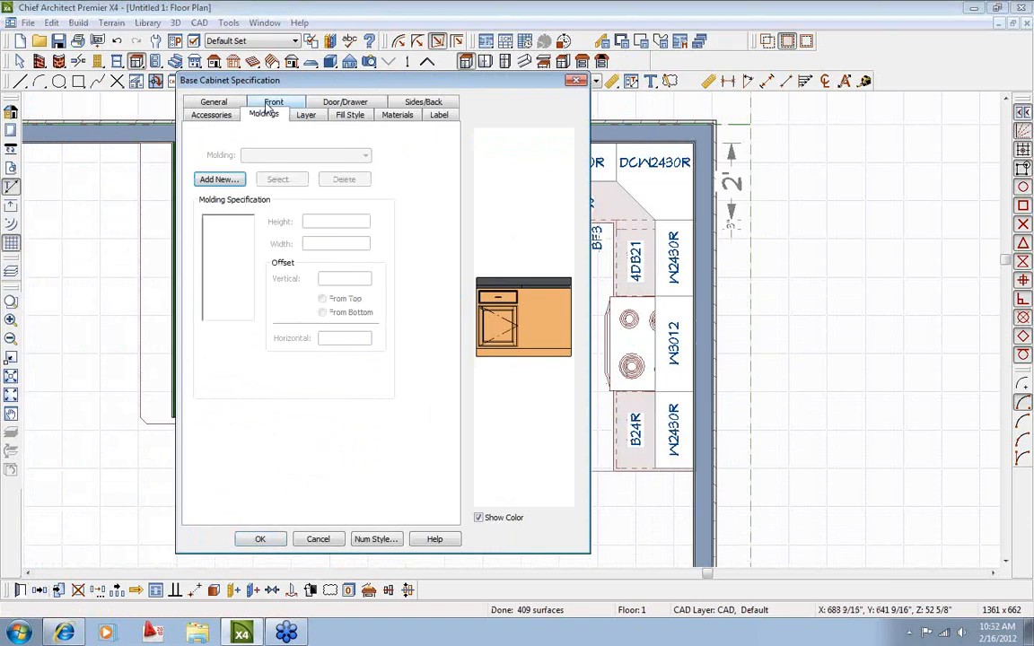
# Add the Ribbon Top molding to the base cabinets from the Countertop Edgings of the Ritz-Craft Moldings in the user catalog.
pyautogui.click(219, 180)
pyautogui.click(151, 200)
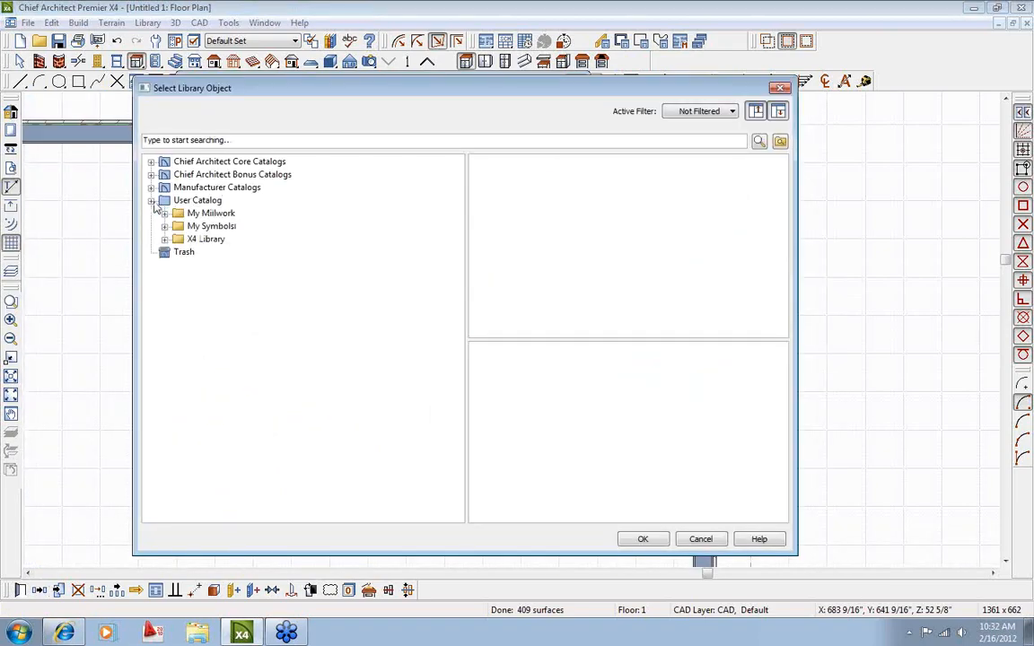
pyautogui.click(204, 239)
pyautogui.click(164, 239)
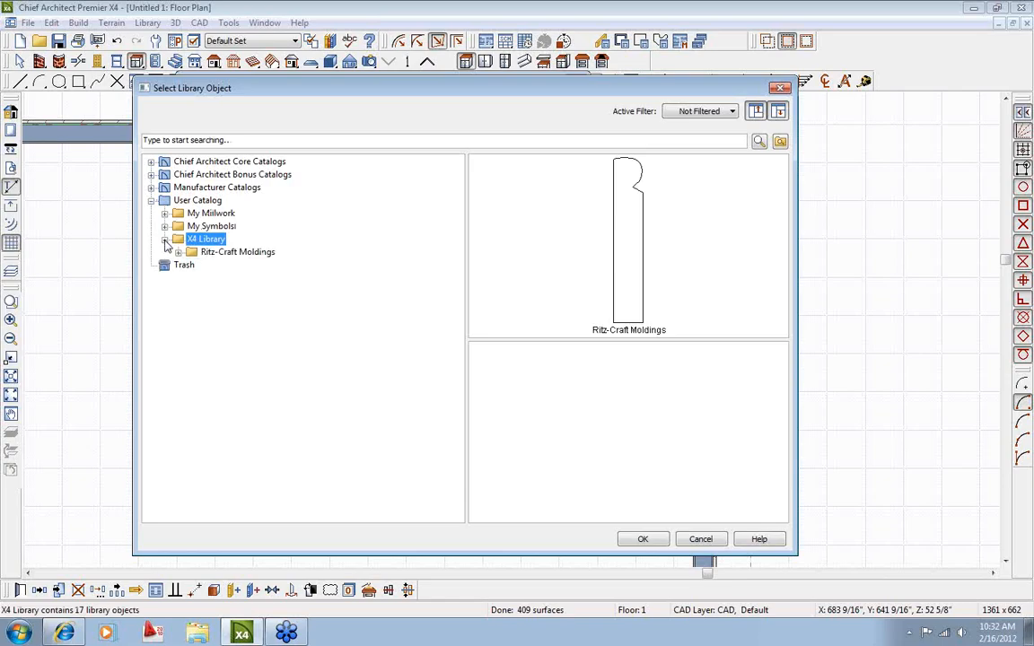
pyautogui.click(235, 252)
pyautogui.doubleClick(585, 269)
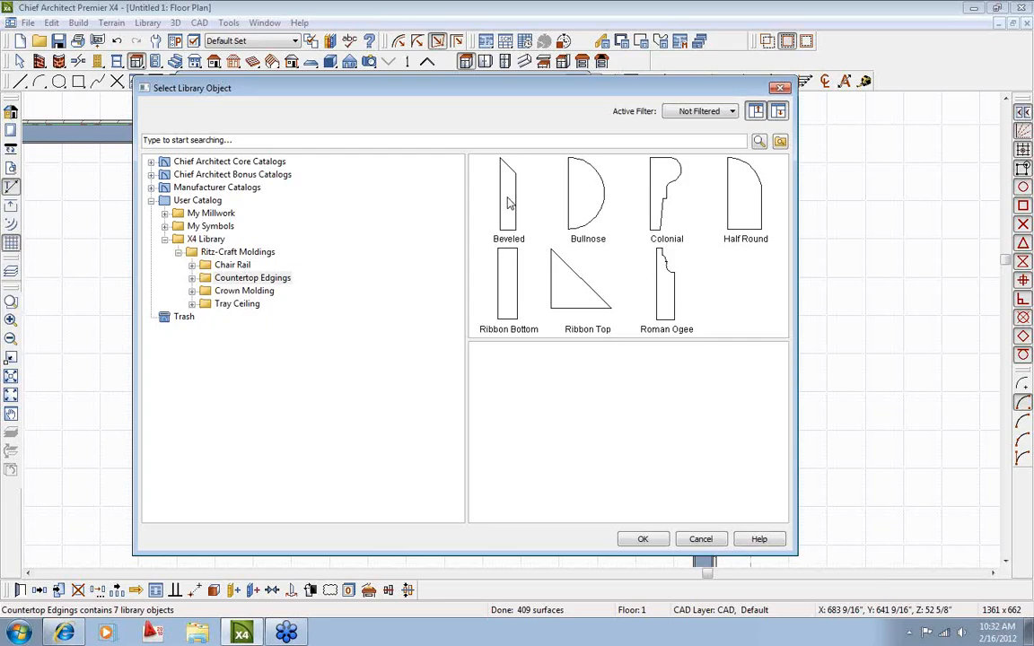
pyautogui.click(561, 305)
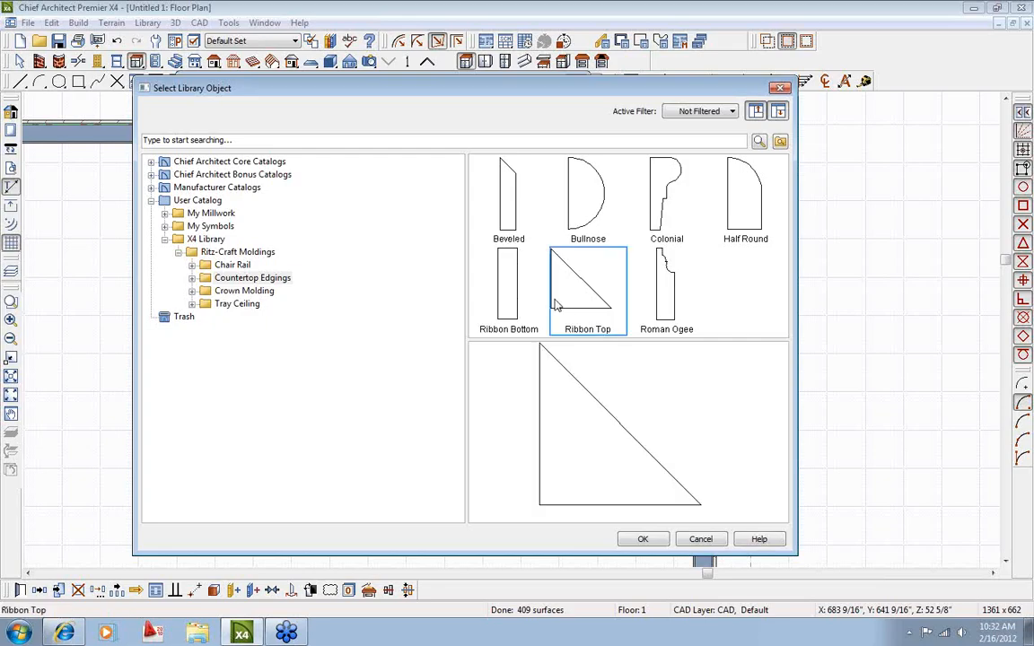
pyautogui.click(643, 539)
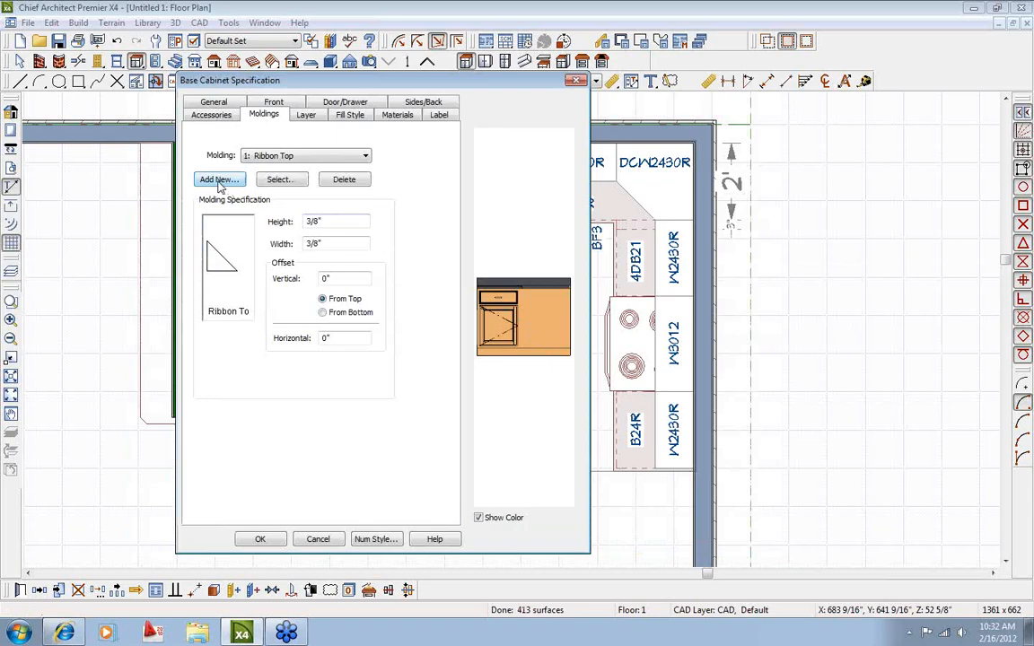
# Add the Ribbon Bottom countertop edging as a second molding on the base cabinets.
pyautogui.click(218, 180)
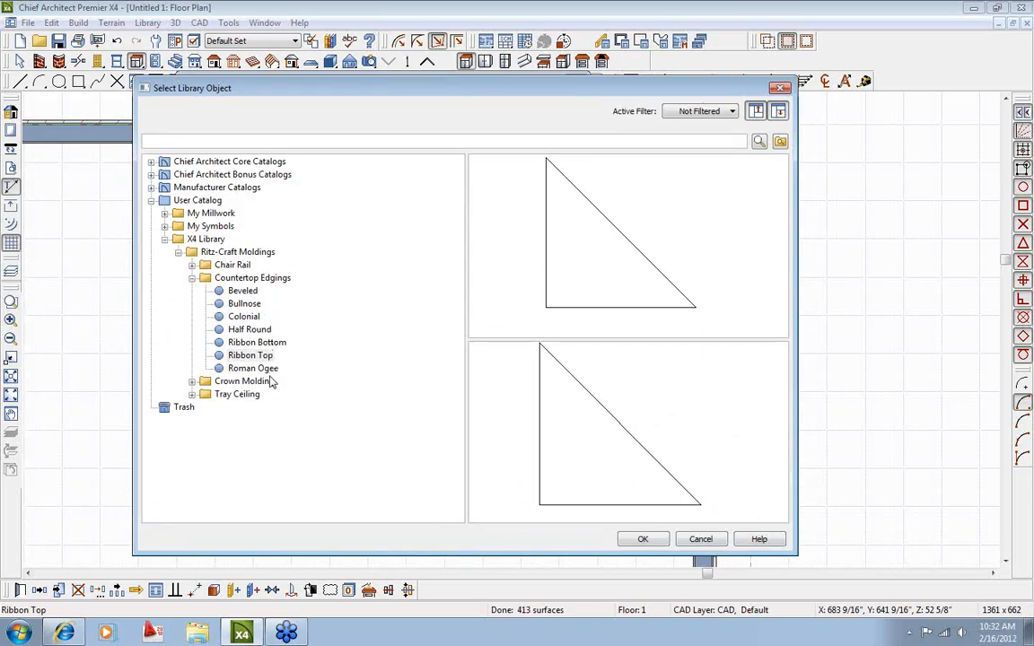
pyautogui.click(268, 342)
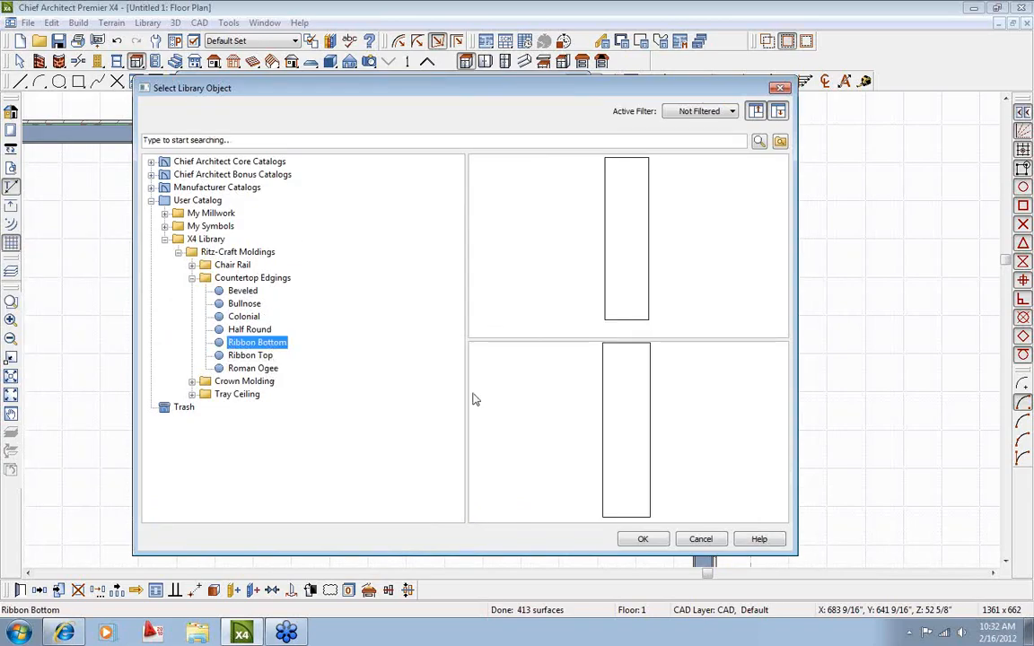
pyautogui.click(642, 539)
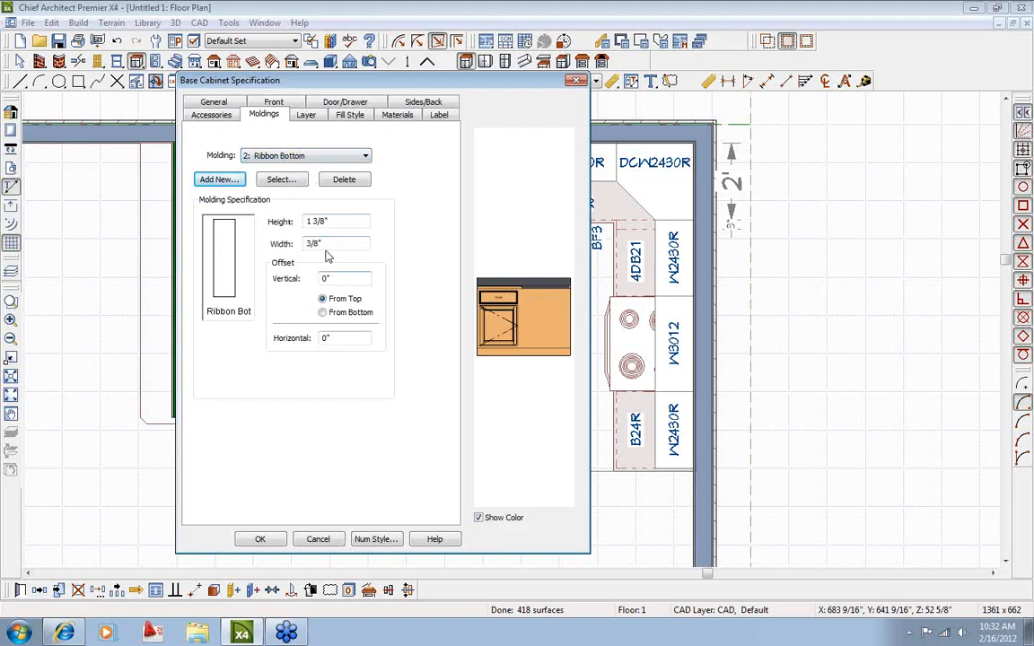
# Compare the height, width and offset settings of the Ribbon Top and Ribbon Bottom moldings.
pyautogui.click(285, 155)
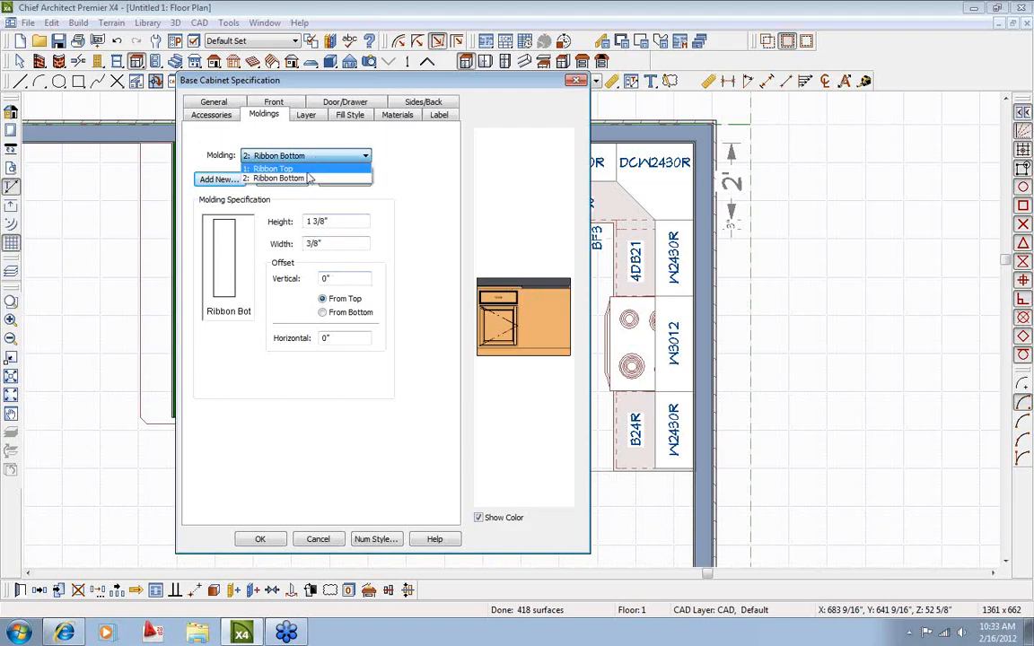
pyautogui.click(278, 164)
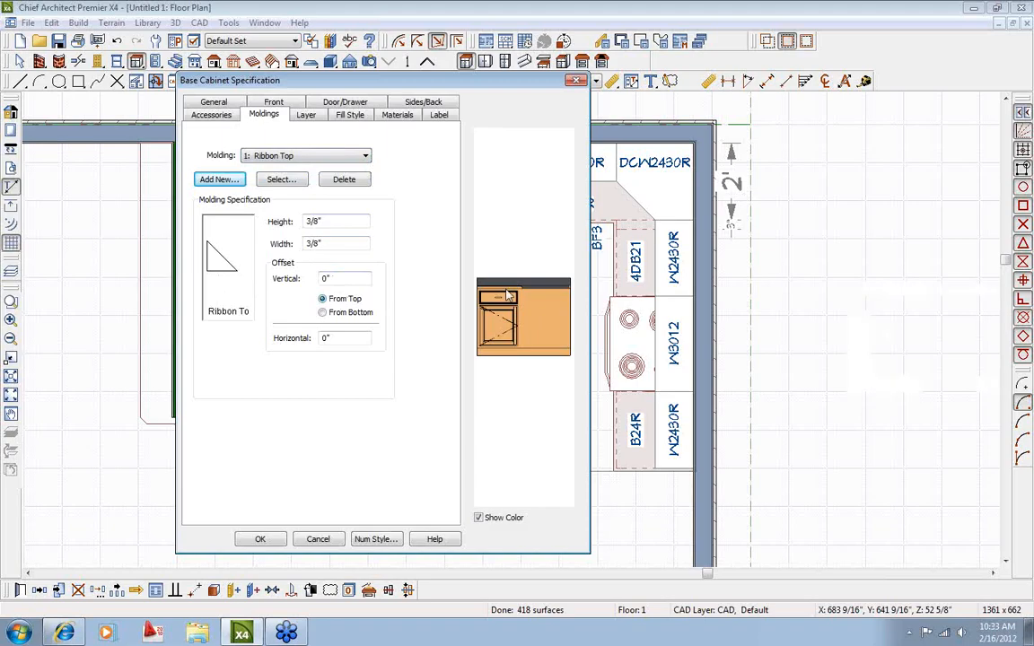
pyautogui.click(285, 156)
pyautogui.click(278, 175)
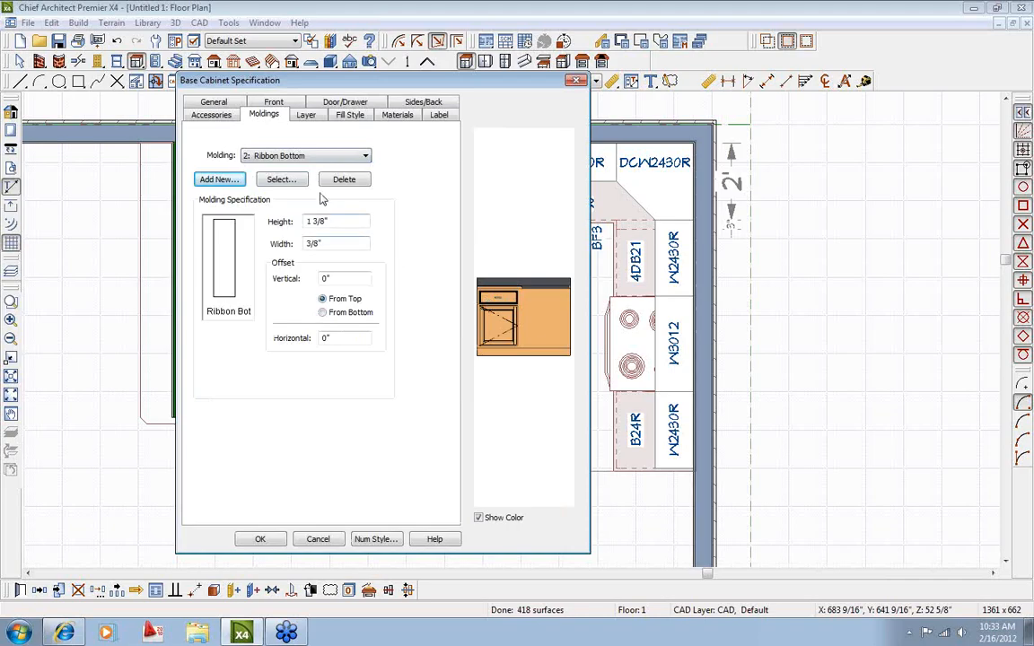
pyautogui.click(321, 158)
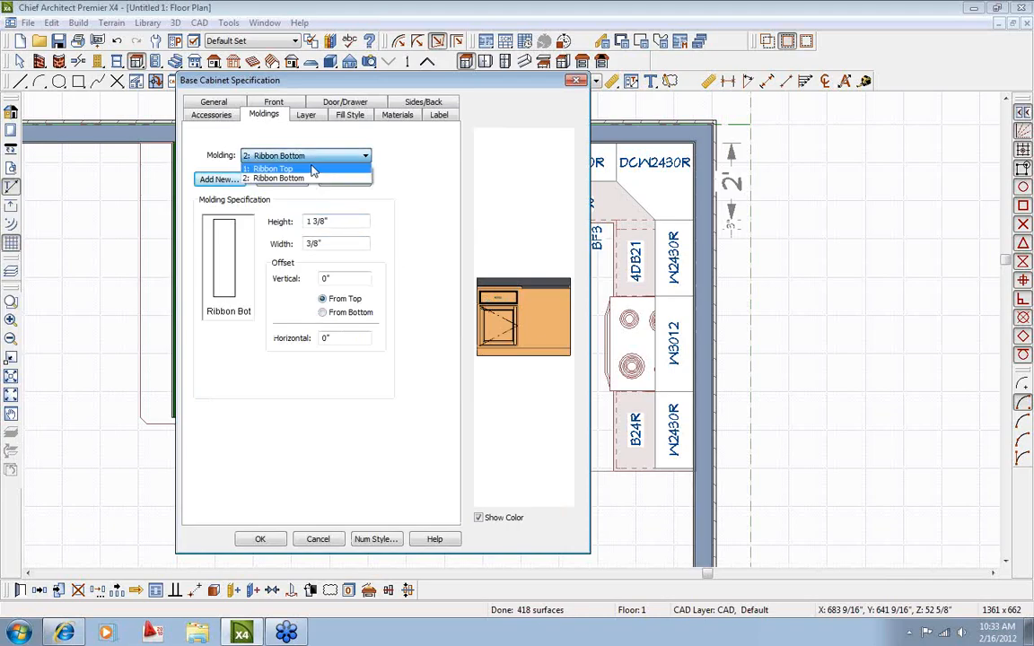
pyautogui.click(297, 166)
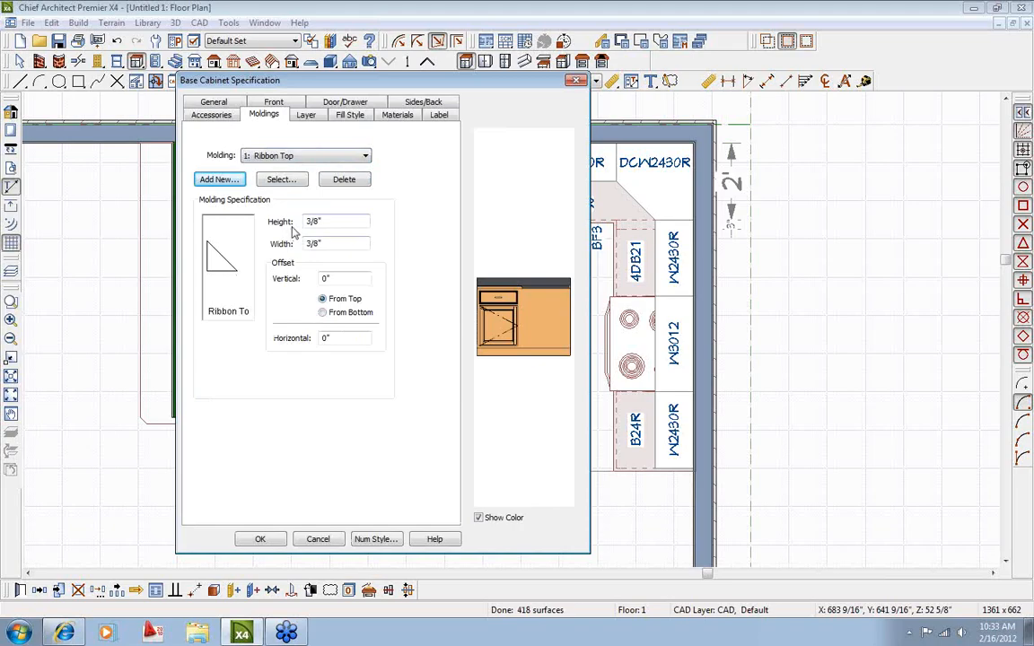
# Set the Ribbon Bottom molding's vertical offset to .375 from the top and apply the moldings to the base cabinets.
pyautogui.click(292, 156)
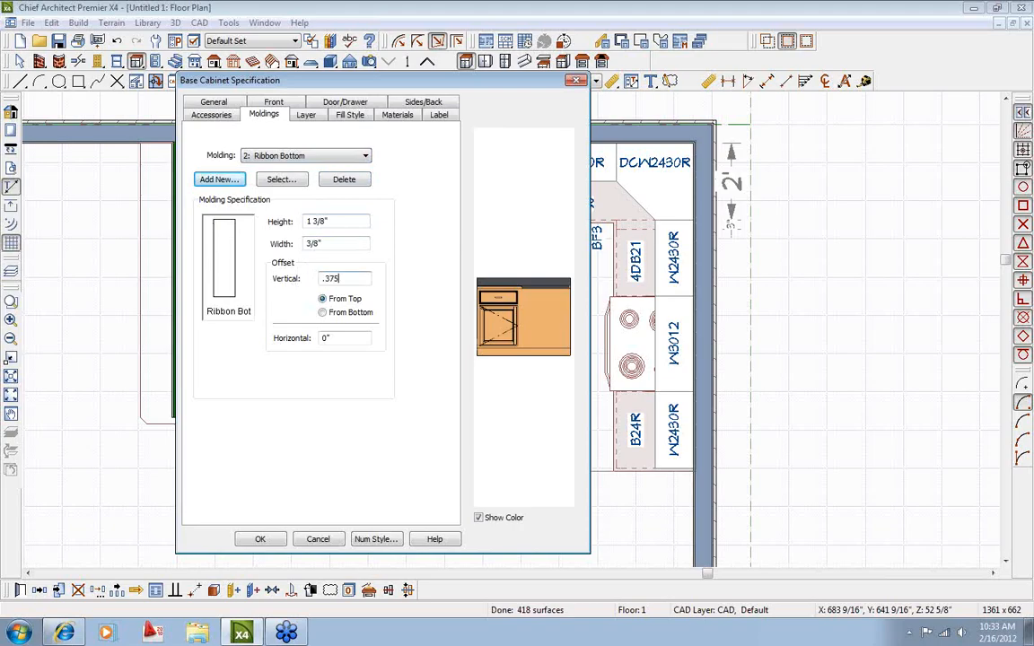
pyautogui.press('Tab')
pyautogui.click(263, 539)
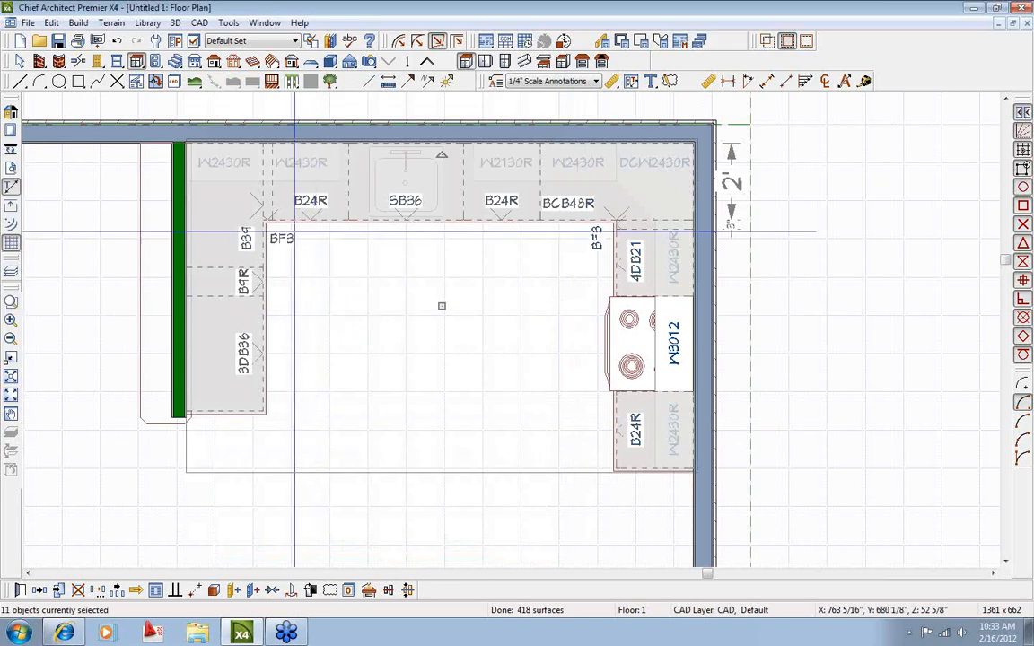
pyautogui.press('Escape')
# Create a full camera view looking toward the peninsula and its countertops.
pyautogui.click(369, 61)
pyautogui.moveTo(465, 487); pyautogui.dragTo(371, 364)
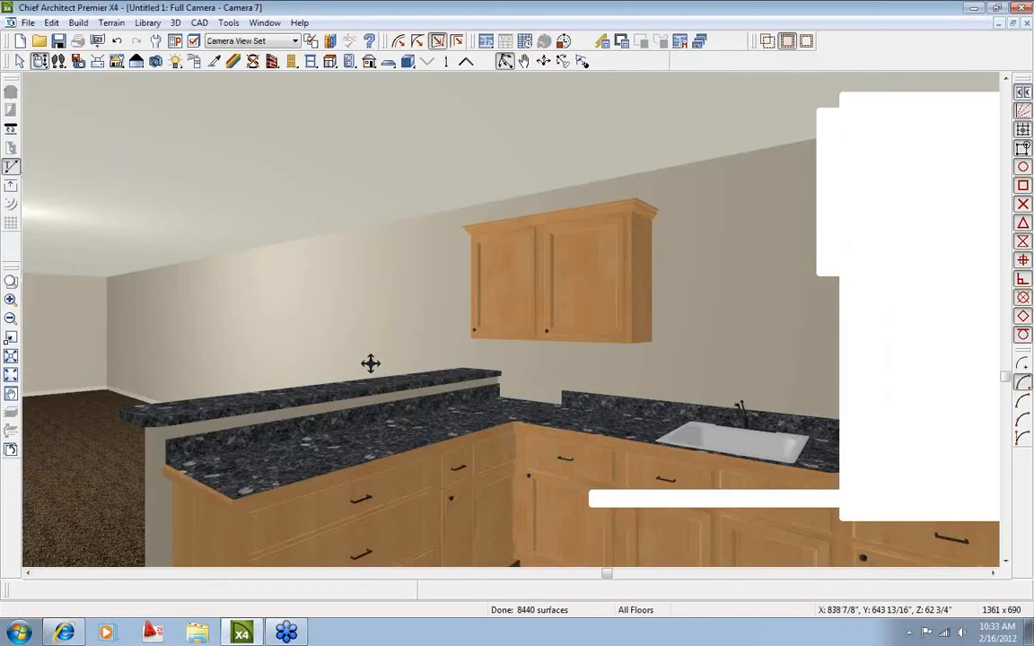
pyautogui.moveTo(205, 372); pyautogui.dragTo(307, 462)
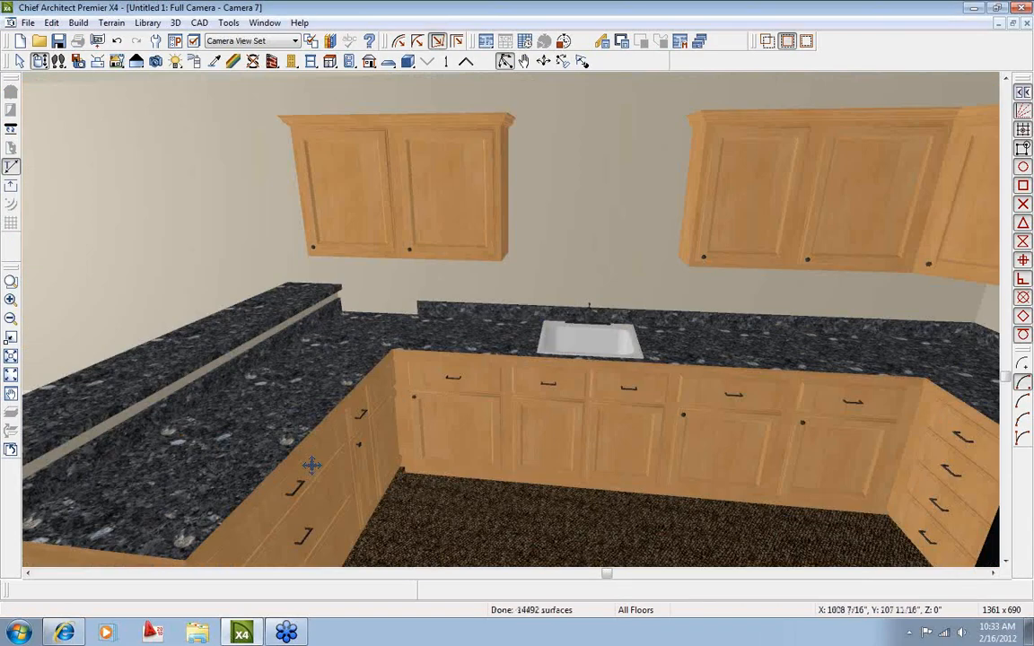
# Open the specification of the base cabinet filler at the peninsula's inside corner and close it.
pyautogui.doubleClick(404, 410)
pyautogui.click(114, 530)
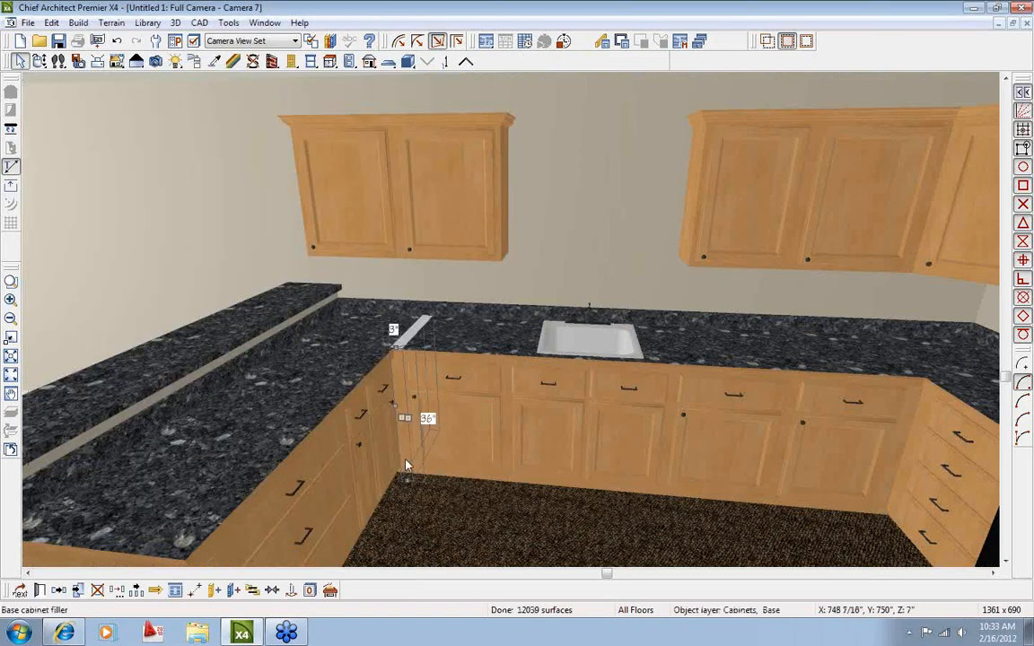
pyautogui.press('Escape')
# Sample the Granite (charcoal) material from the peninsula countertop and paint it onto the lower ribbon edge molding.
pyautogui.click(39, 61)
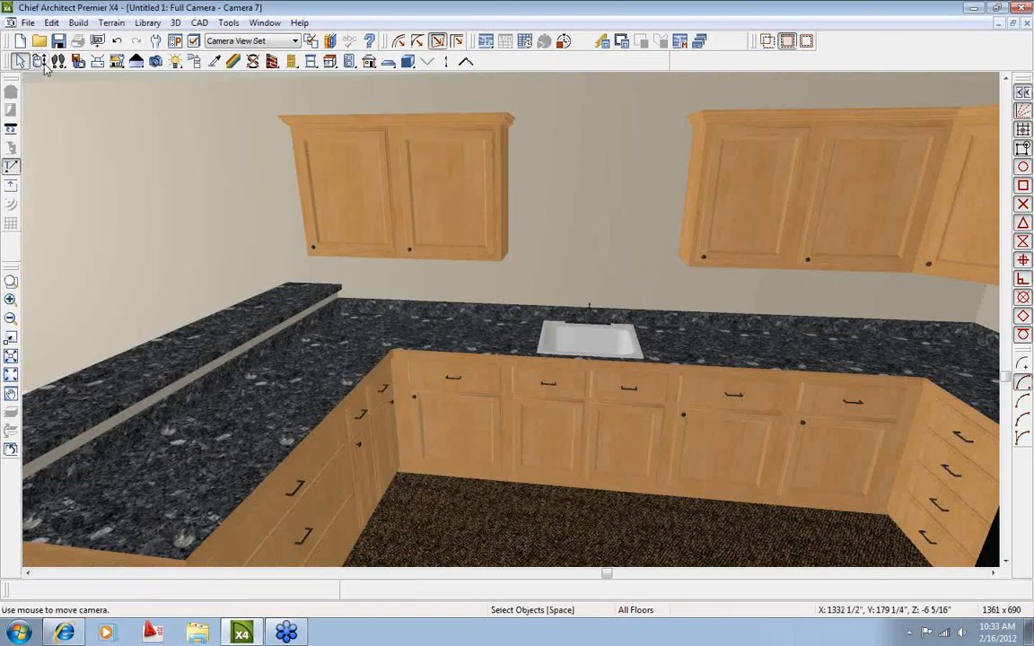
pyautogui.moveTo(404, 314); pyautogui.dragTo(334, 314)
pyautogui.press('space')
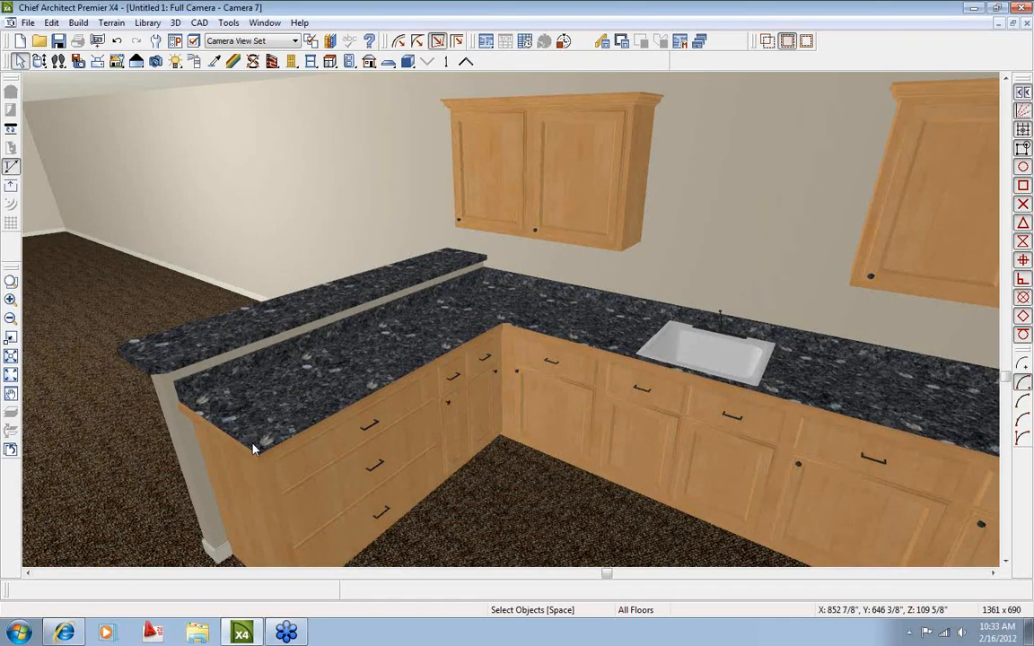
pyautogui.click(215, 61)
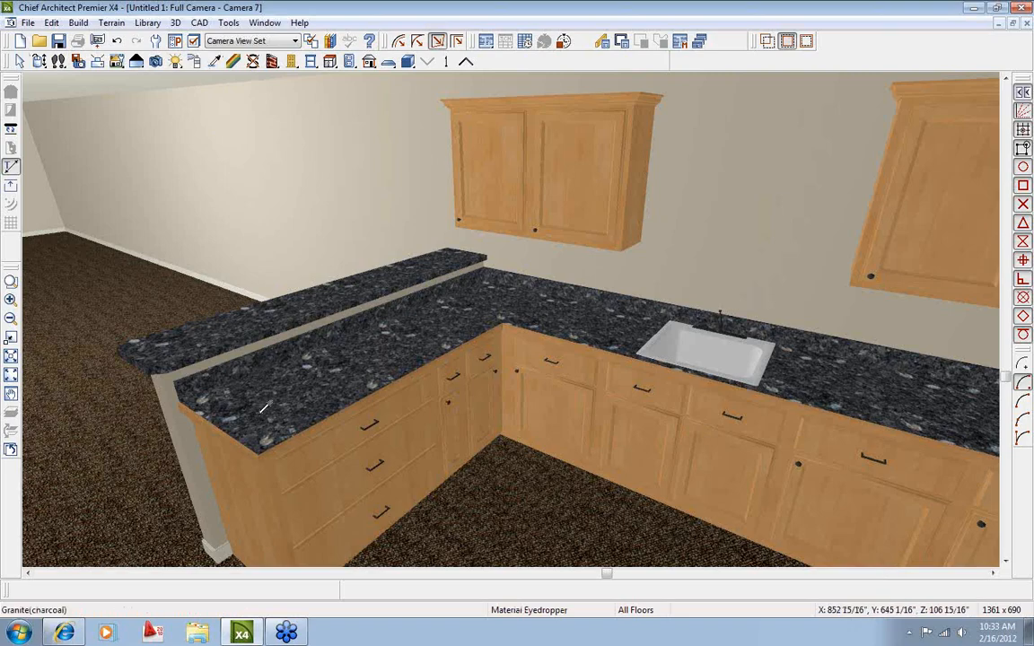
pyautogui.click(262, 410)
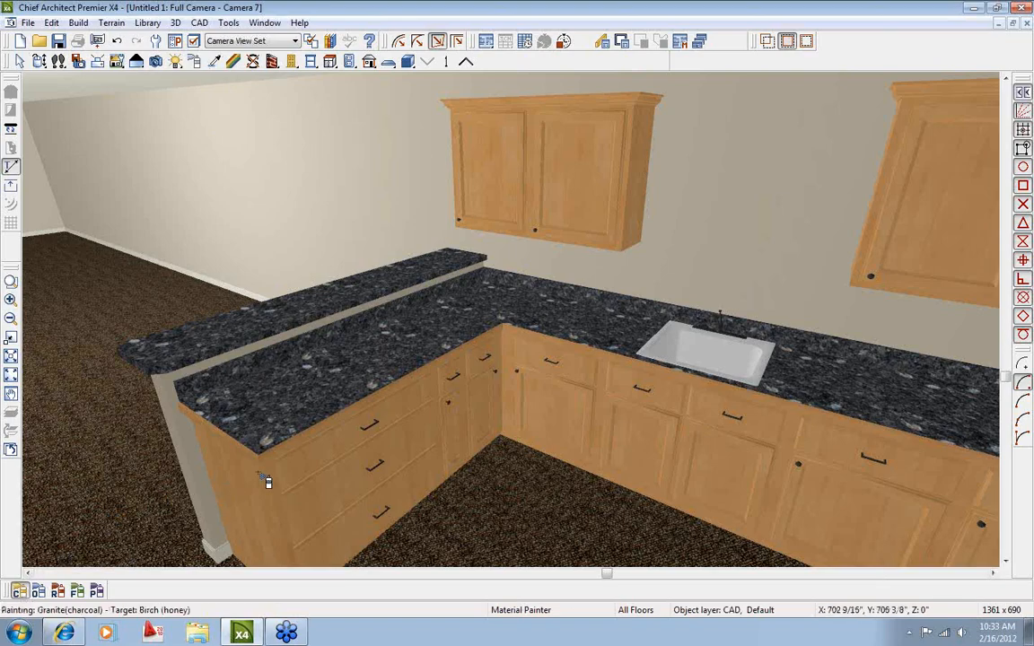
pyautogui.click(249, 463)
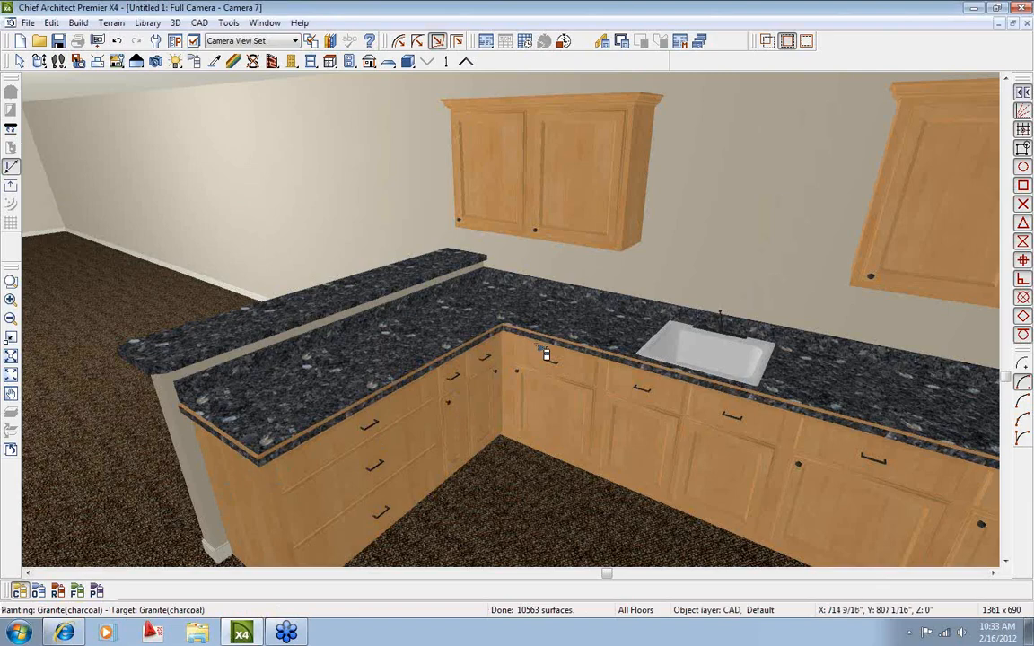
# Pick the Cherry Saddle color from the Ritz-Craft Cabinets Colors in the user catalog for material painting.
pyautogui.click(39, 61)
pyautogui.moveTo(312, 235); pyautogui.dragTo(335, 237)
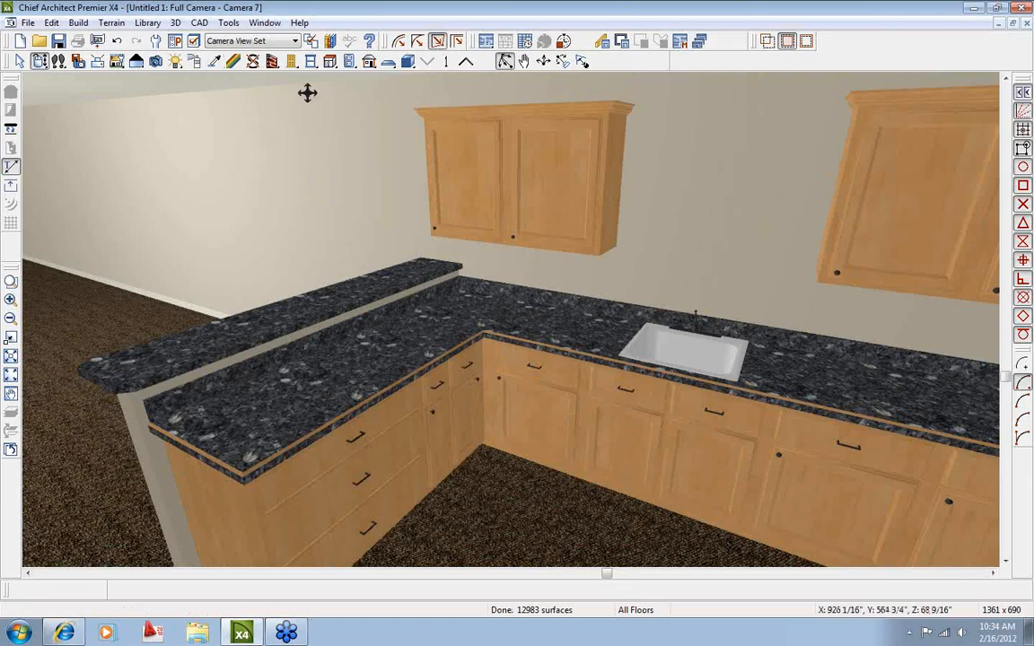
pyautogui.click(330, 41)
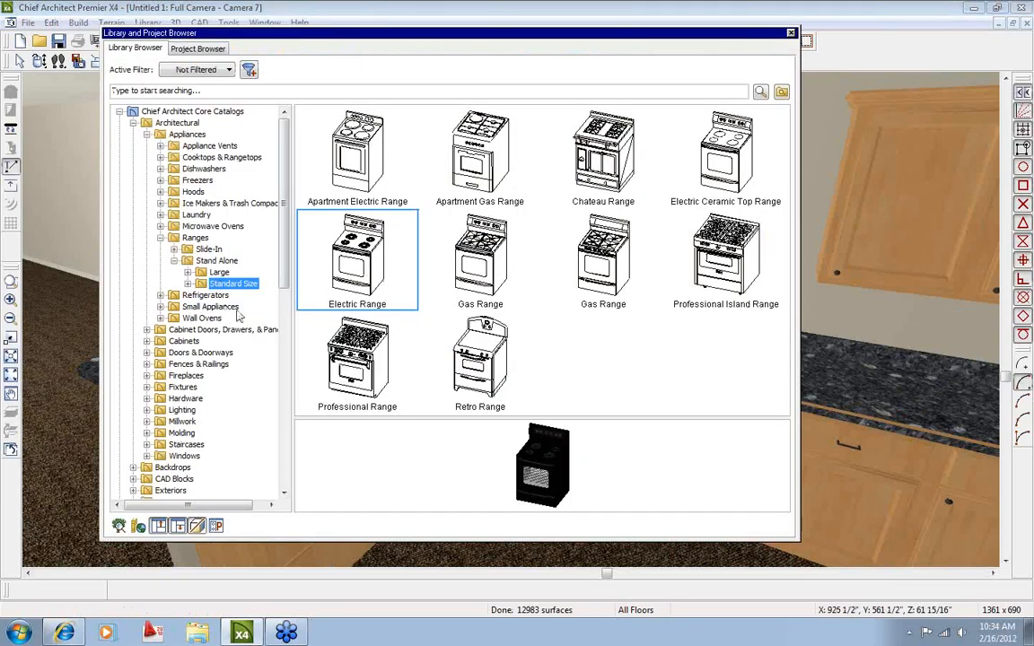
pyautogui.scroll(-10, 260, 359)
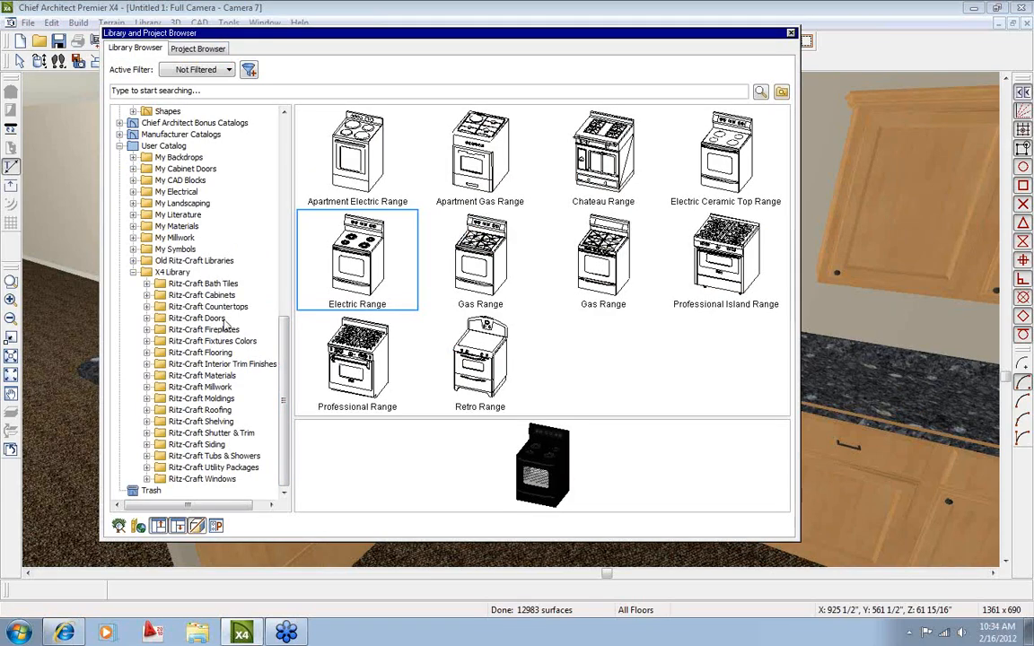
pyautogui.click(204, 295)
pyautogui.doubleClick(599, 168)
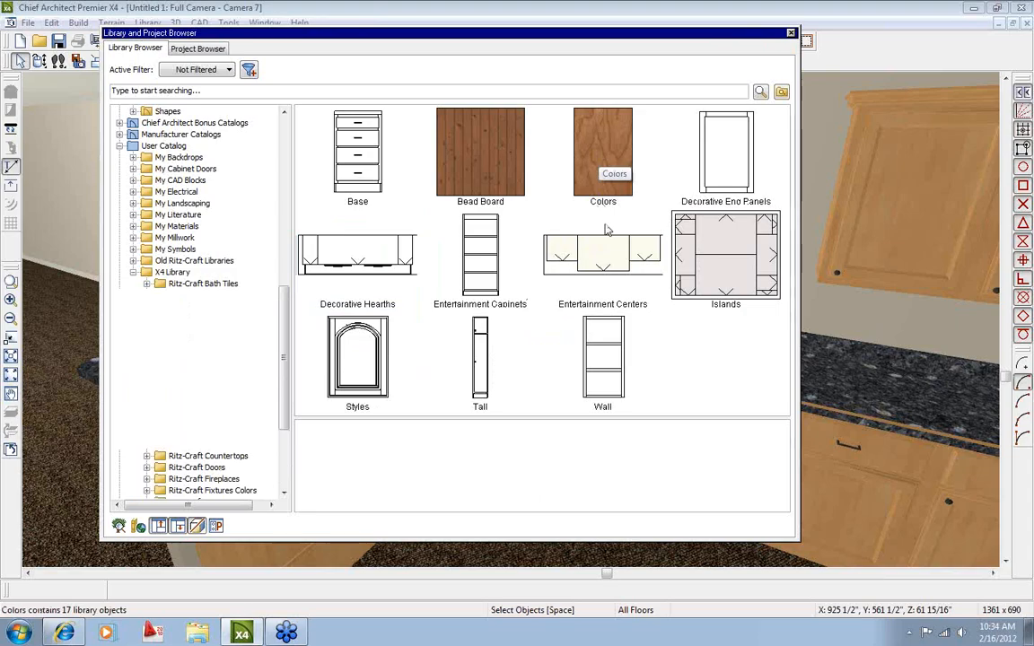
pyautogui.click(543, 153)
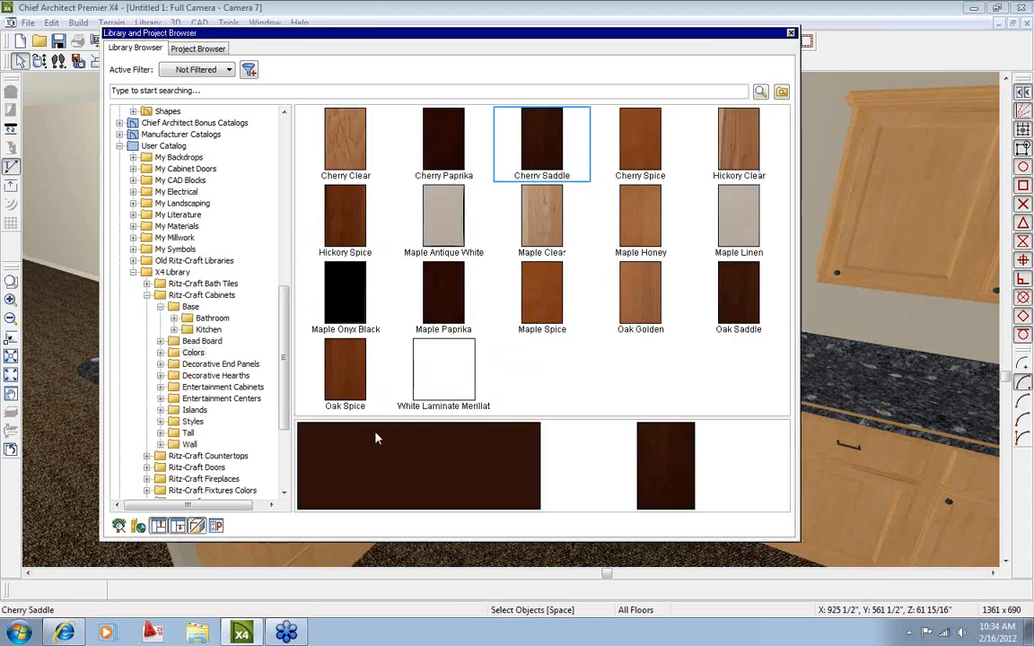
pyautogui.doubleClick(538, 137)
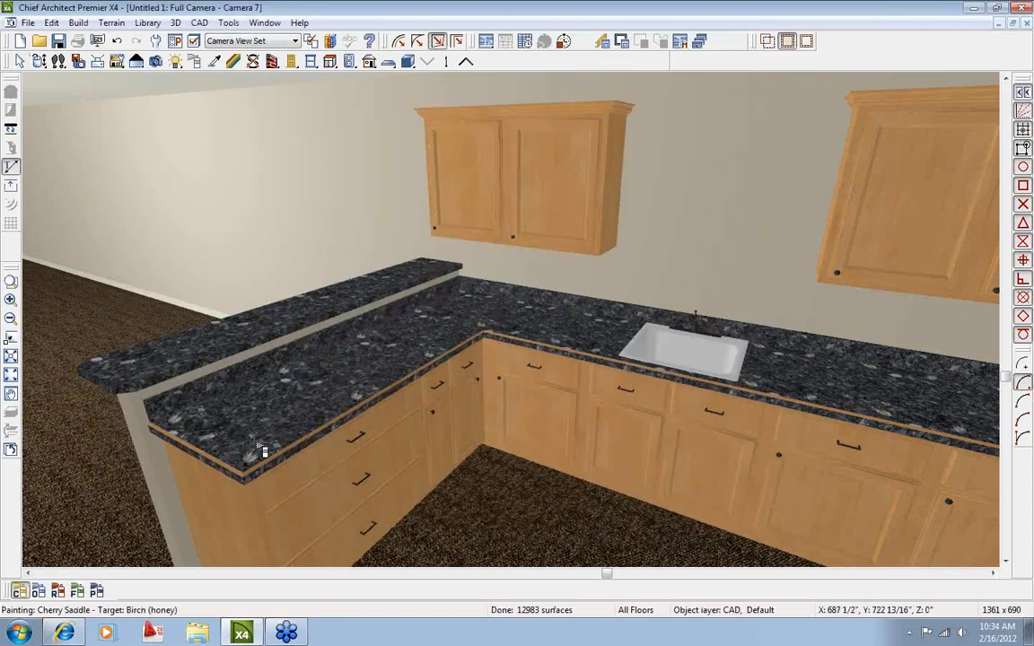
# Paint the peninsula base cabinets, the corner filler and the adjoining base cabinet with Cherry Saddle, coloring whole objects.
pyautogui.click(40, 590)
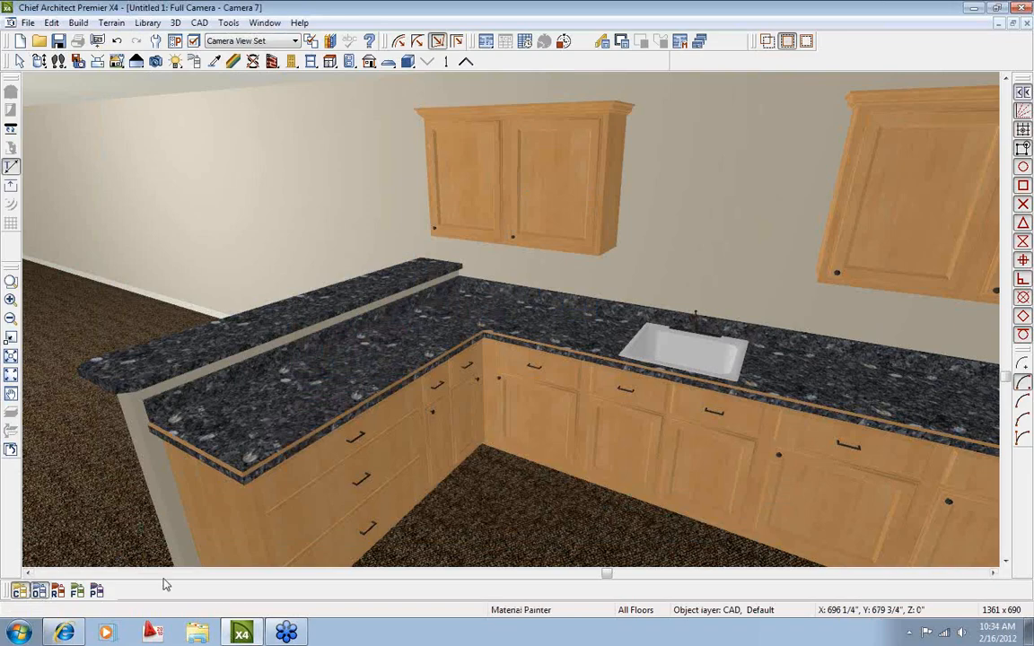
pyautogui.click(305, 542)
pyautogui.click(445, 436)
pyautogui.click(469, 424)
pyautogui.click(516, 429)
pyautogui.click(494, 421)
pyautogui.press('space')
pyautogui.doubleClick(493, 421)
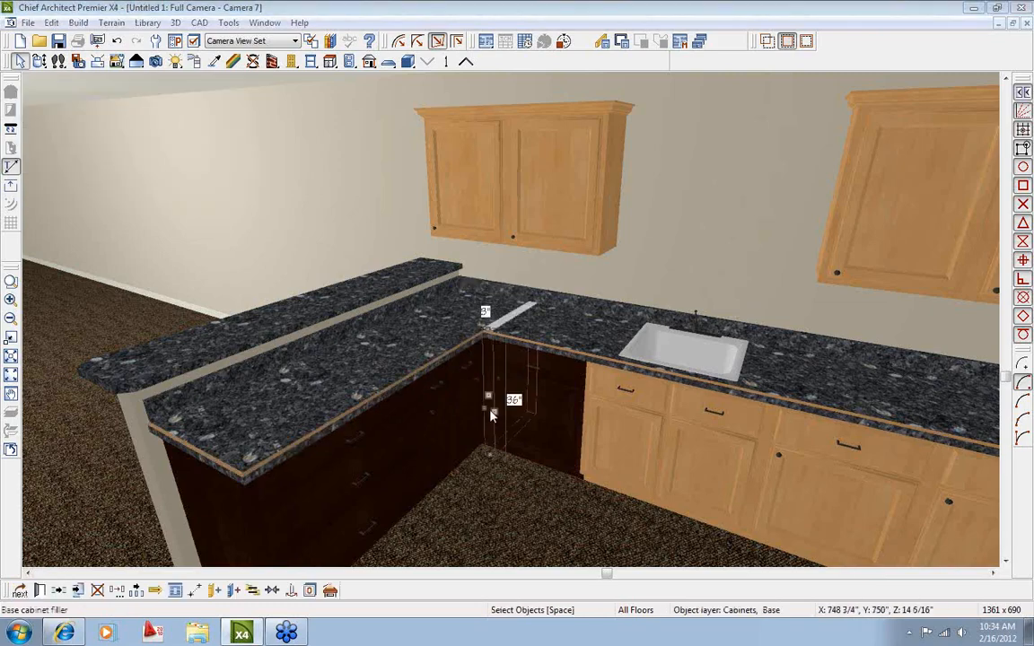
pyautogui.click(112, 532)
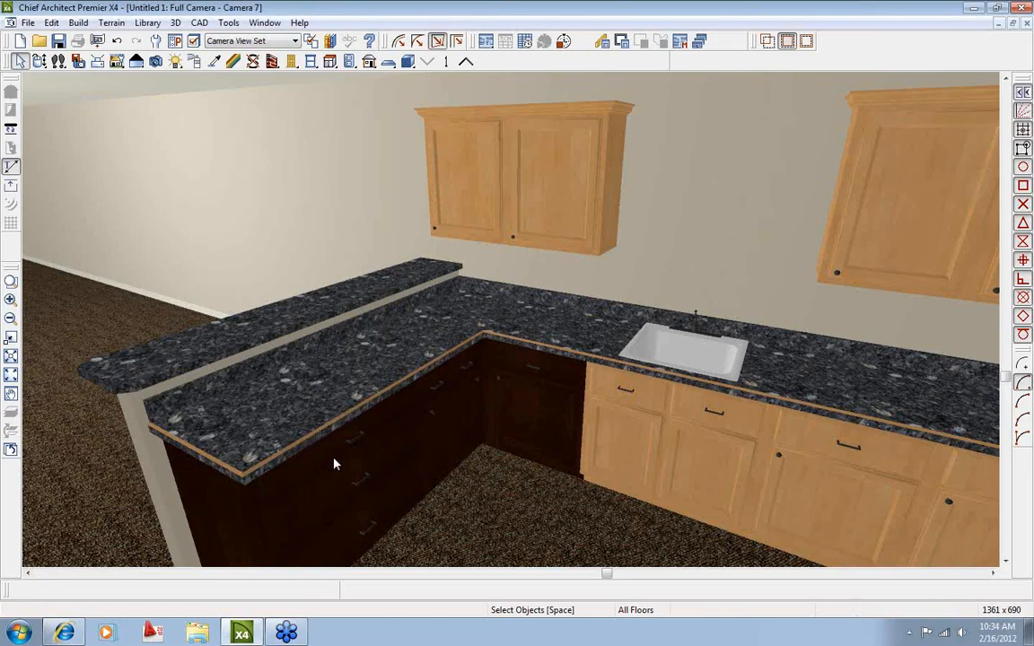
# Sample Cherry Saddle from the peninsula drawer cabinet and paint it onto the upper ribbon edge molding.
pyautogui.click(215, 63)
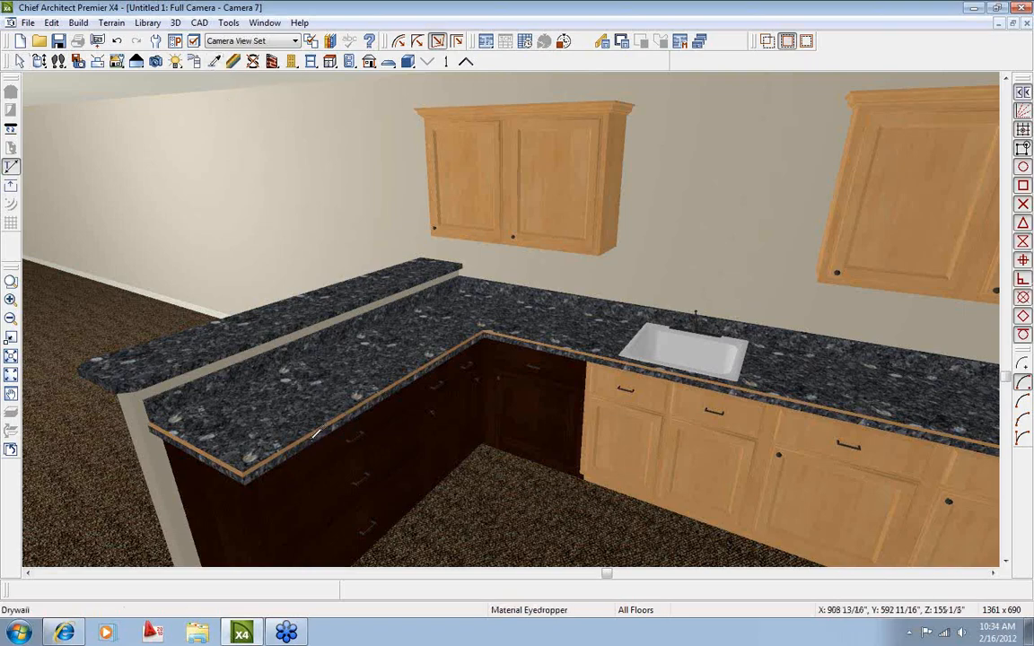
pyautogui.click(327, 505)
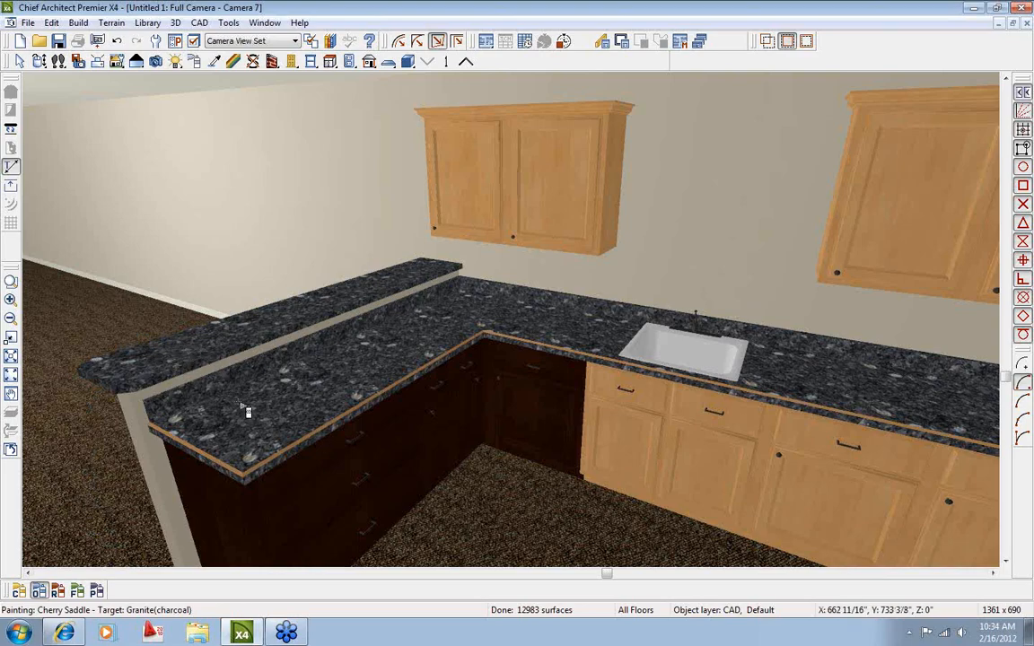
pyautogui.click(306, 446)
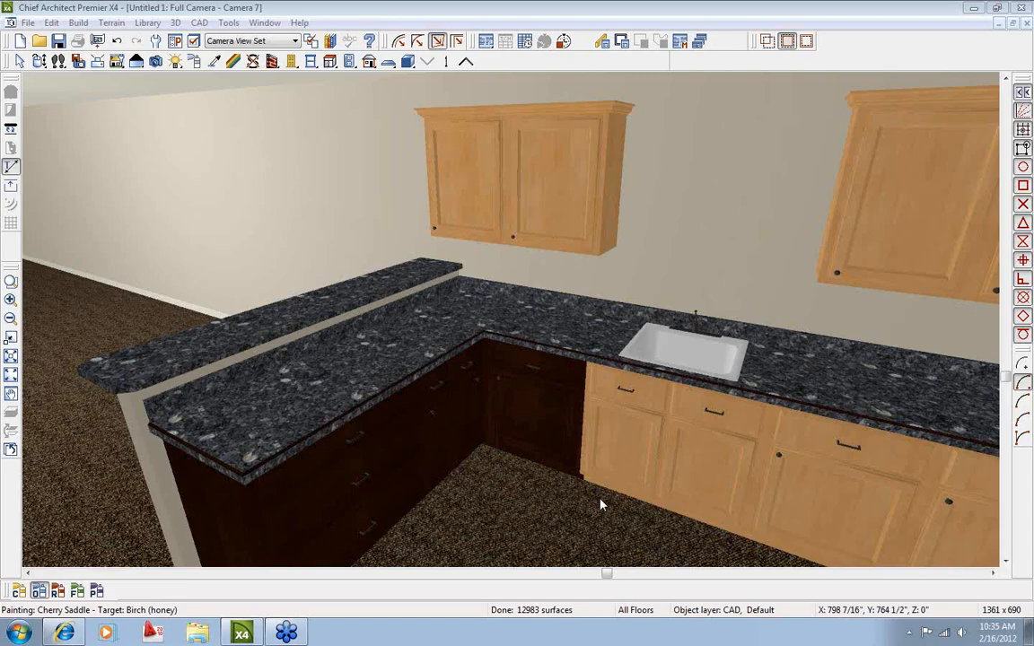
pyautogui.click(39, 61)
pyautogui.moveTo(458, 256); pyautogui.dragTo(361, 254)
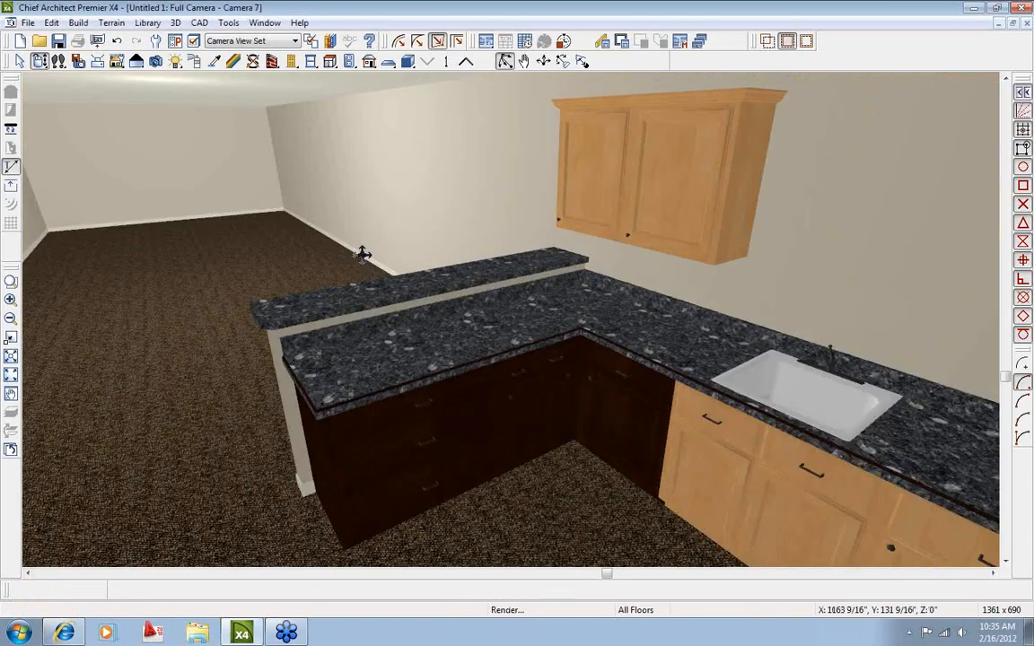
# Close the camera view and select the room area around the kitchen in the floor plan.
pyautogui.click(1025, 23)
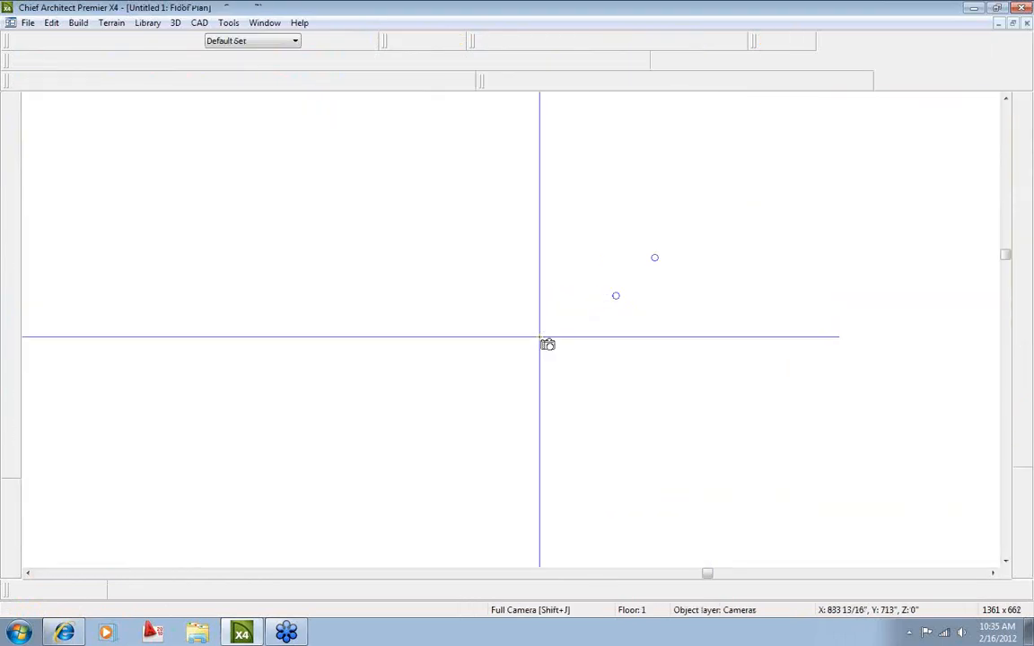
pyautogui.scroll(-3, 503, 352)
pyautogui.moveTo(255, 390); pyautogui.dragTo(390, 305, button='middle')
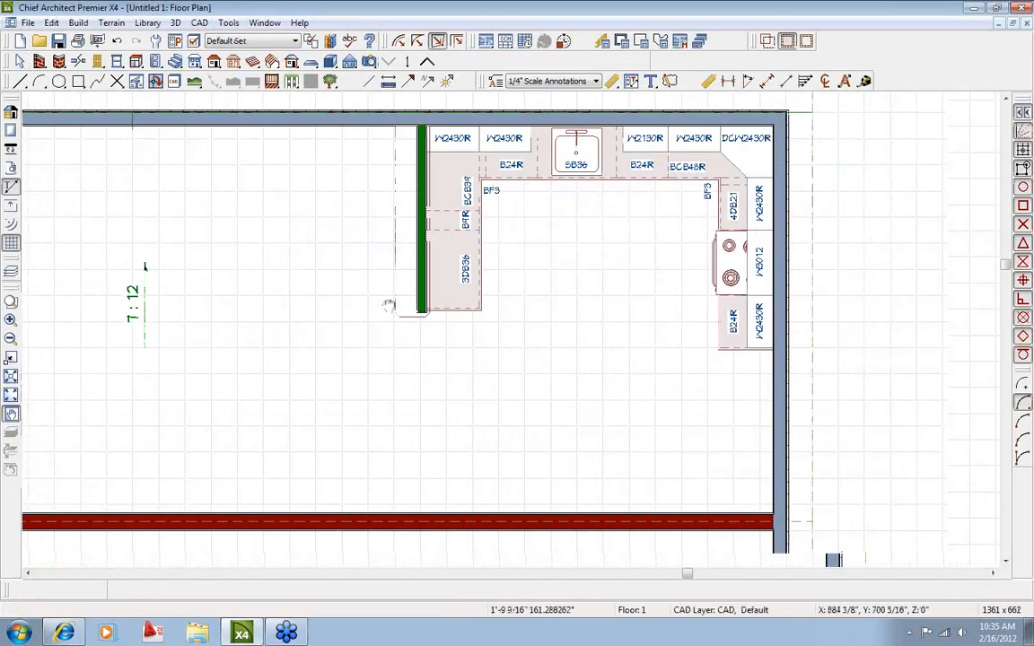
pyautogui.moveTo(515, 328); pyautogui.dragTo(422, 300, button='middle')
pyautogui.scroll(1, 391, 308)
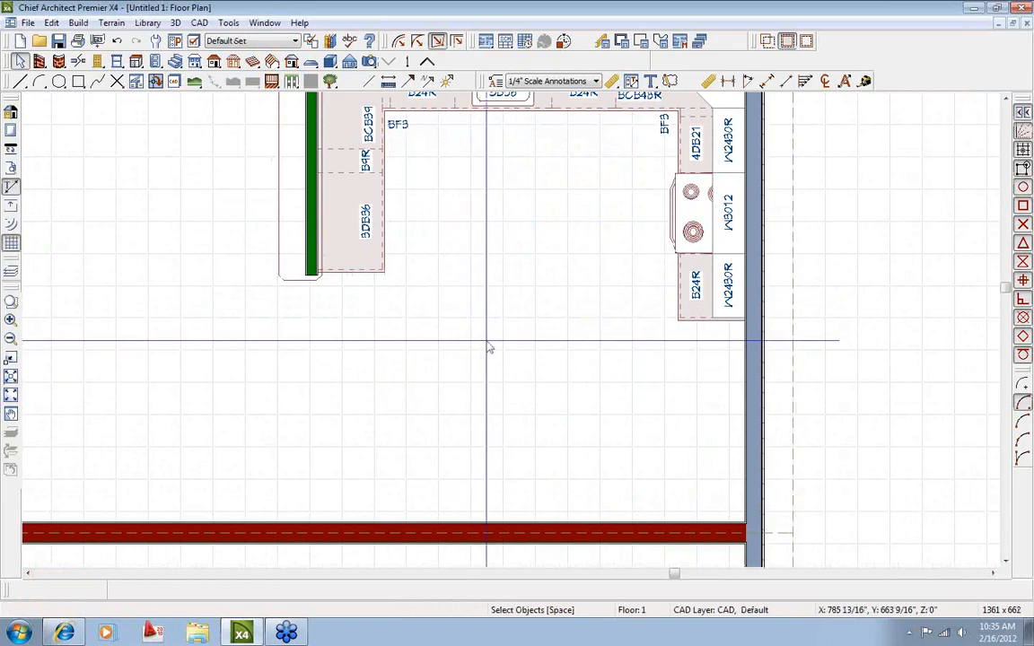
pyautogui.scroll(-1, 490, 346)
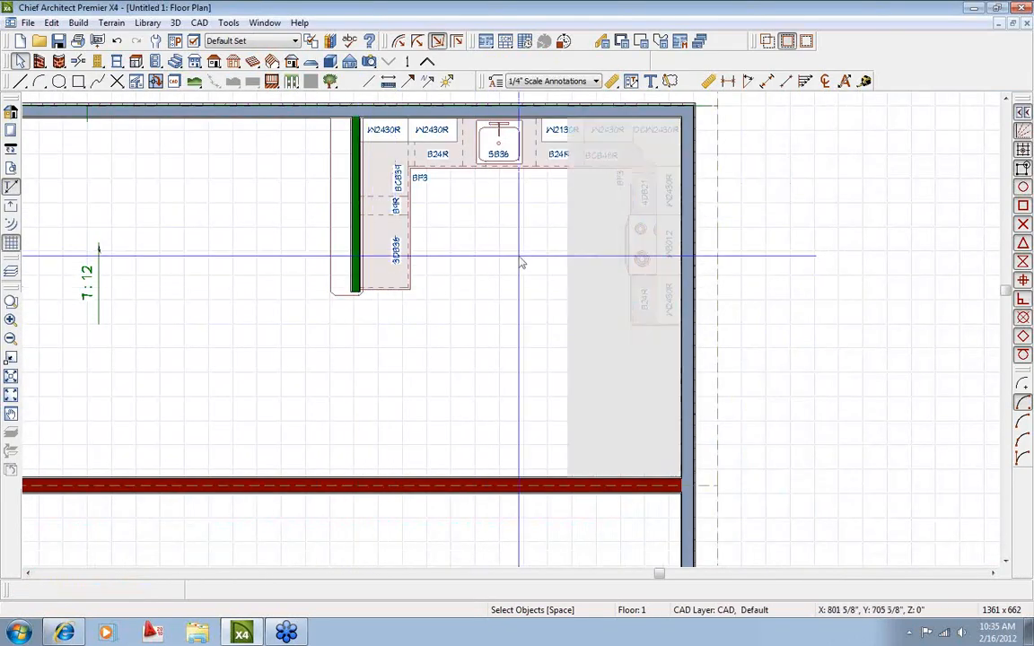
pyautogui.click(524, 238)
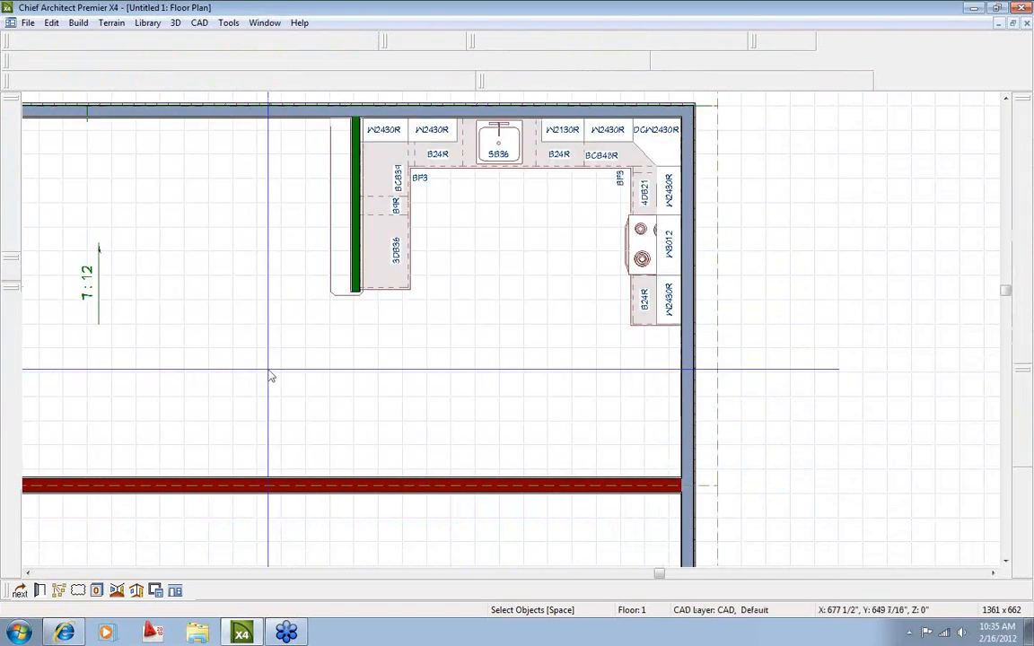
# Draw a room divider from the free end of the peninsula's partial wall straight to the red wall.
pyautogui.click(40, 61)
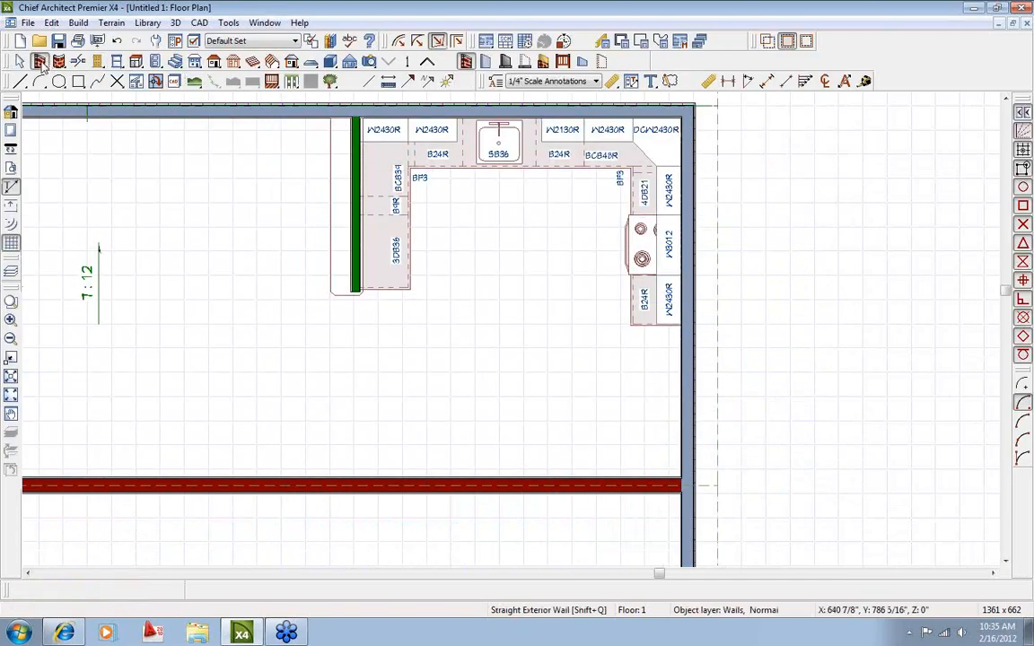
pyautogui.click(601, 61)
pyautogui.moveTo(357, 294)
pyautogui.mouseDown()
pyautogui.moveTo(368, 359)
pyautogui.moveTo(354, 479)
pyautogui.mouseUp()
pyautogui.press('space')
pyautogui.click(305, 371)
# Set the room type of the divided-off cabinet area to Kitchen, with its label shown and Use Room Type turned off.
pyautogui.doubleClick(518, 362)
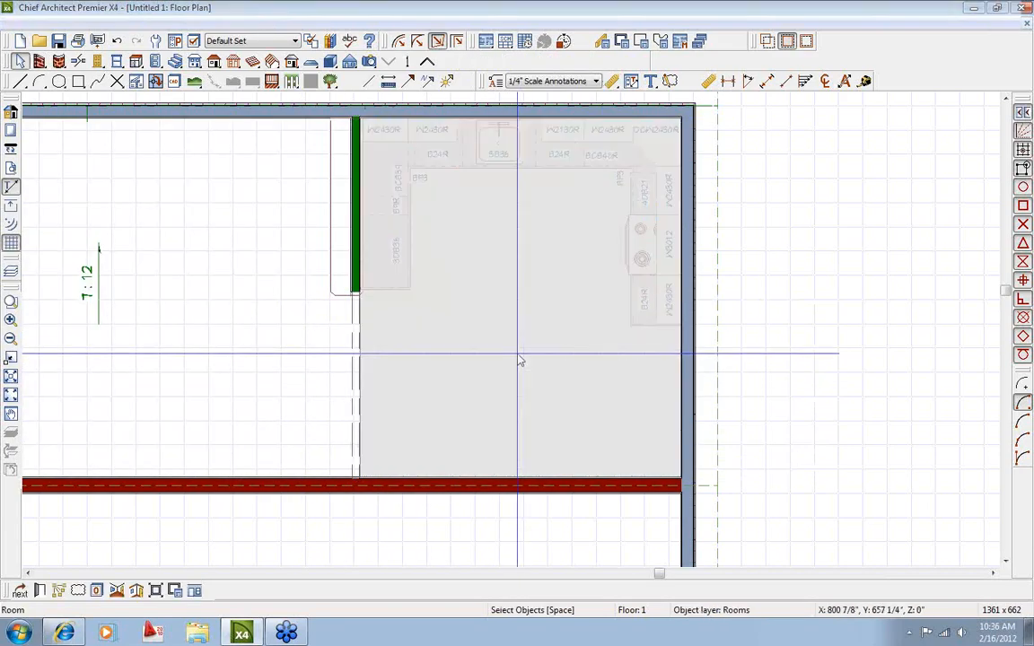
pyautogui.click(184, 136)
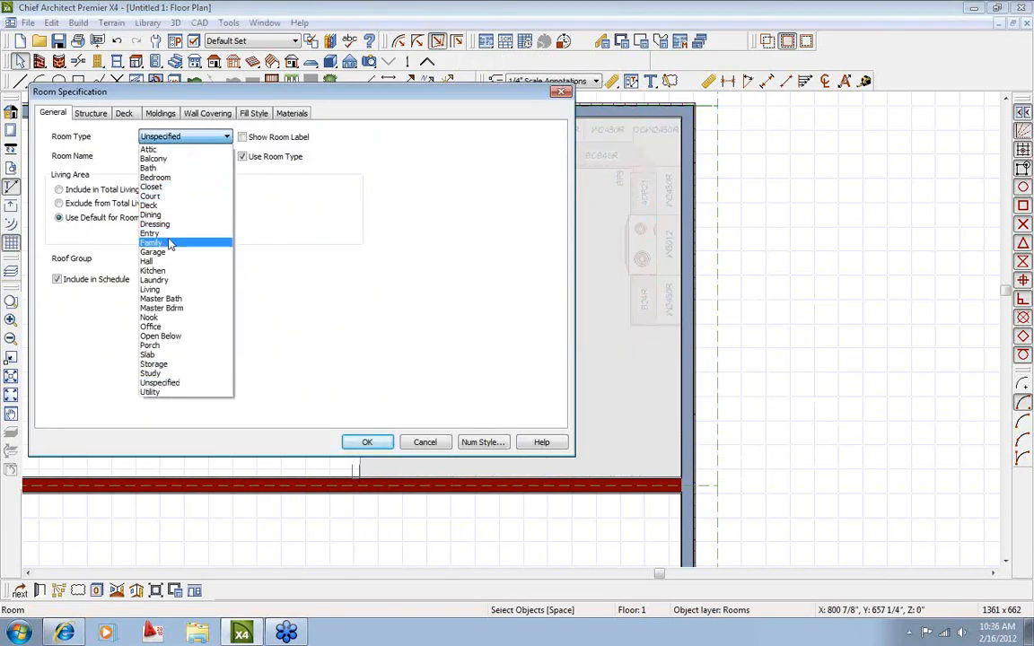
pyautogui.click(152, 270)
pyautogui.click(251, 160)
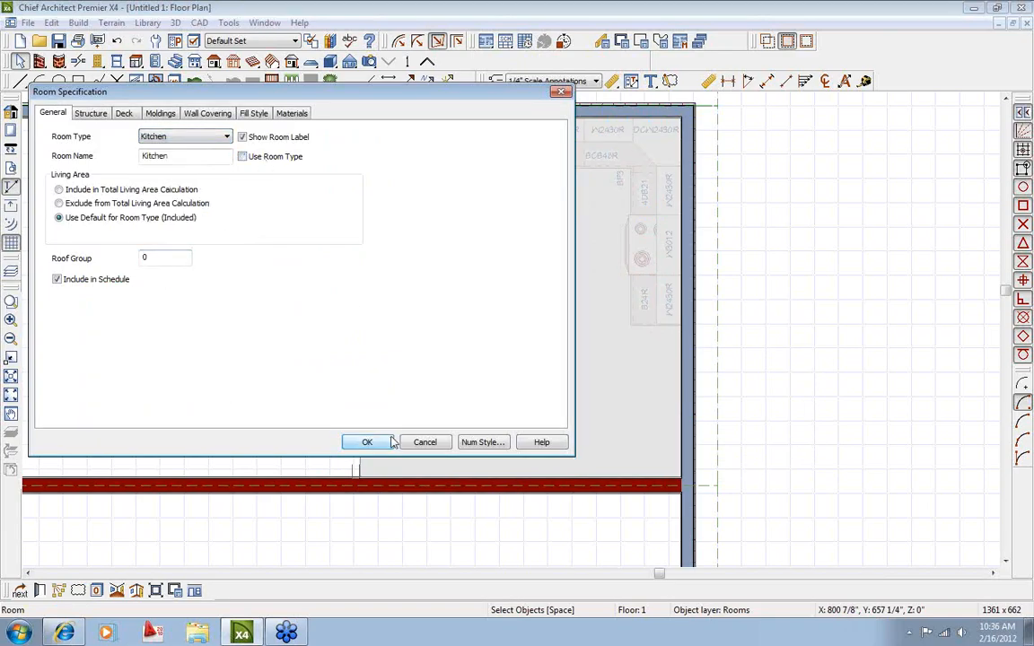
pyautogui.click(386, 440)
# Move the Kitchen room label up into the open floor space between the cabinet runs.
pyautogui.click(521, 314)
pyautogui.moveTo(522, 314); pyautogui.dragTo(523, 221)
pyautogui.click(551, 321)
pyautogui.moveTo(543, 332); pyautogui.dragTo(542, 315, button='middle')
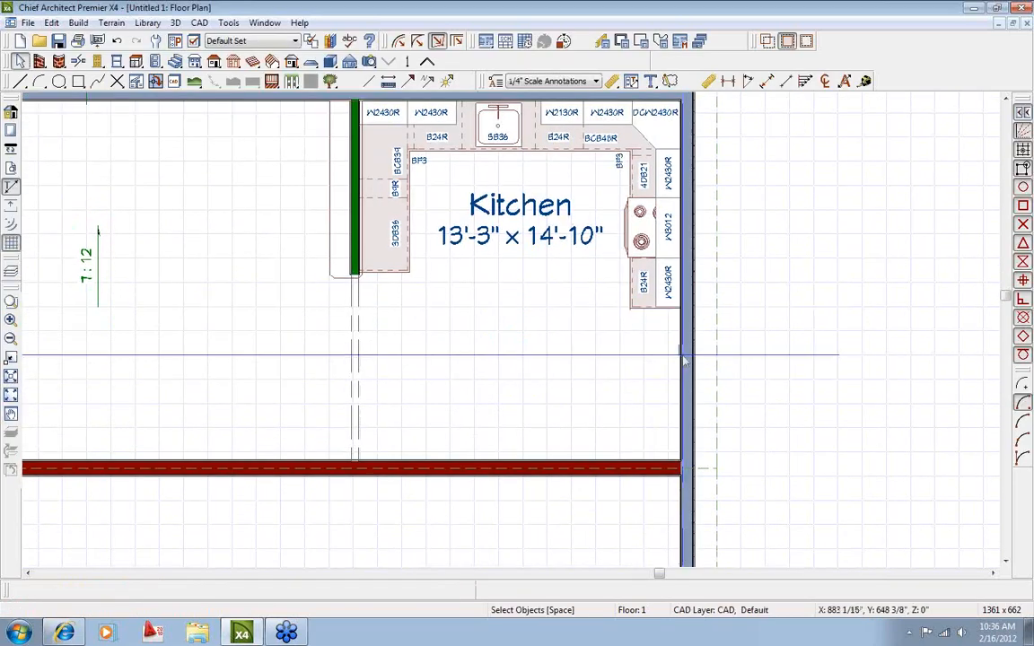
# Place a corner base cabinet in the upper-left interior corner of the building's floor plan.
pyautogui.moveTo(251, 381); pyautogui.dragTo(685, 388, button='middle')
pyautogui.moveTo(301, 372); pyautogui.dragTo(450, 376, button='middle')
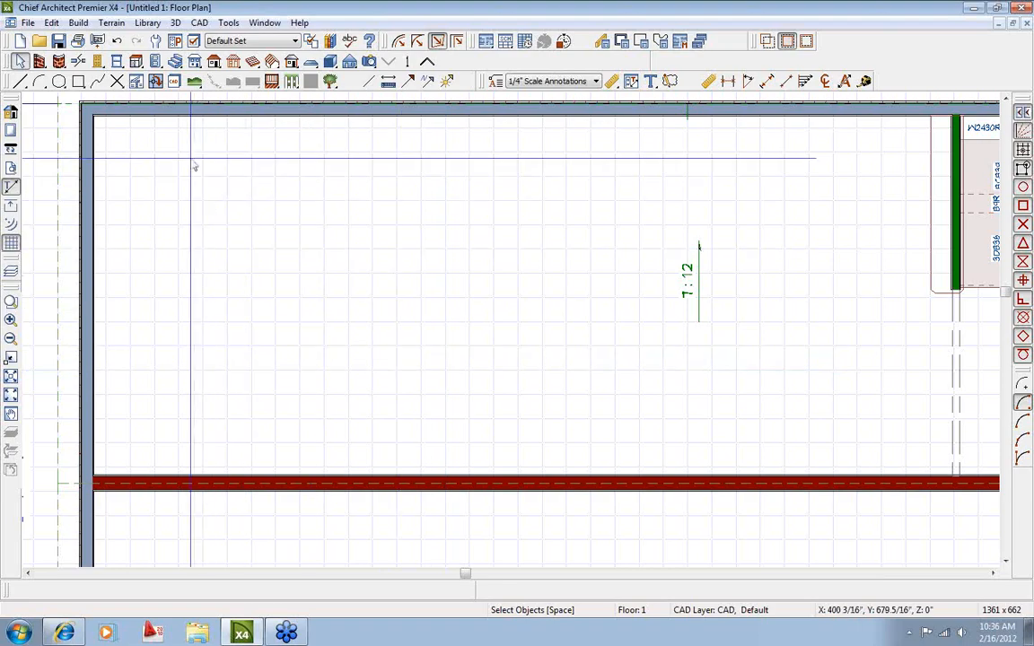
pyautogui.click(135, 61)
pyautogui.scroll(-2, 124, 164)
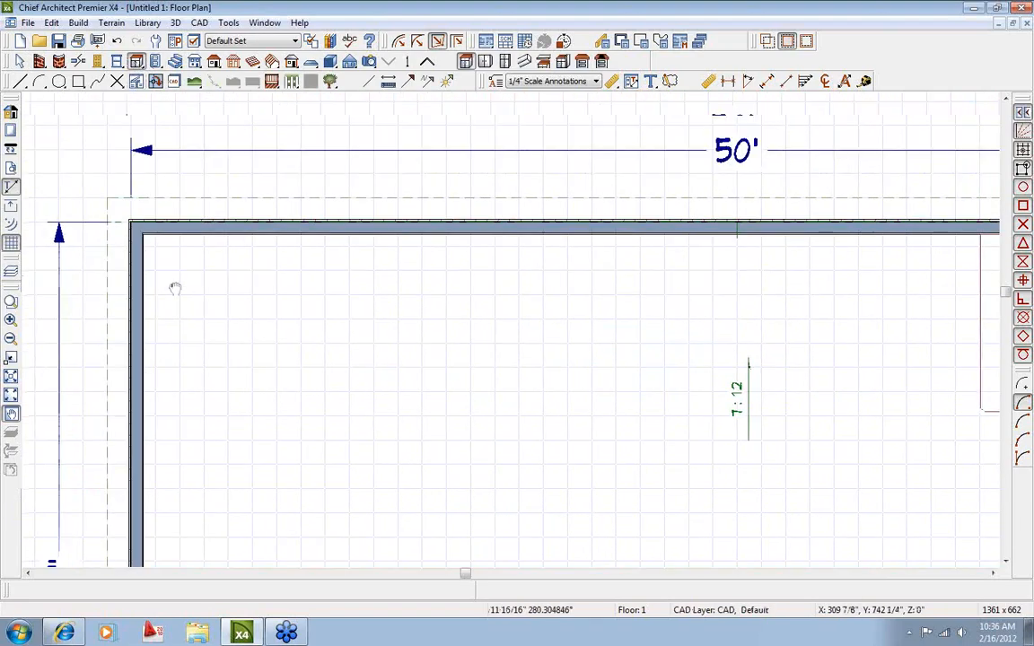
pyautogui.scroll(4, 185, 282)
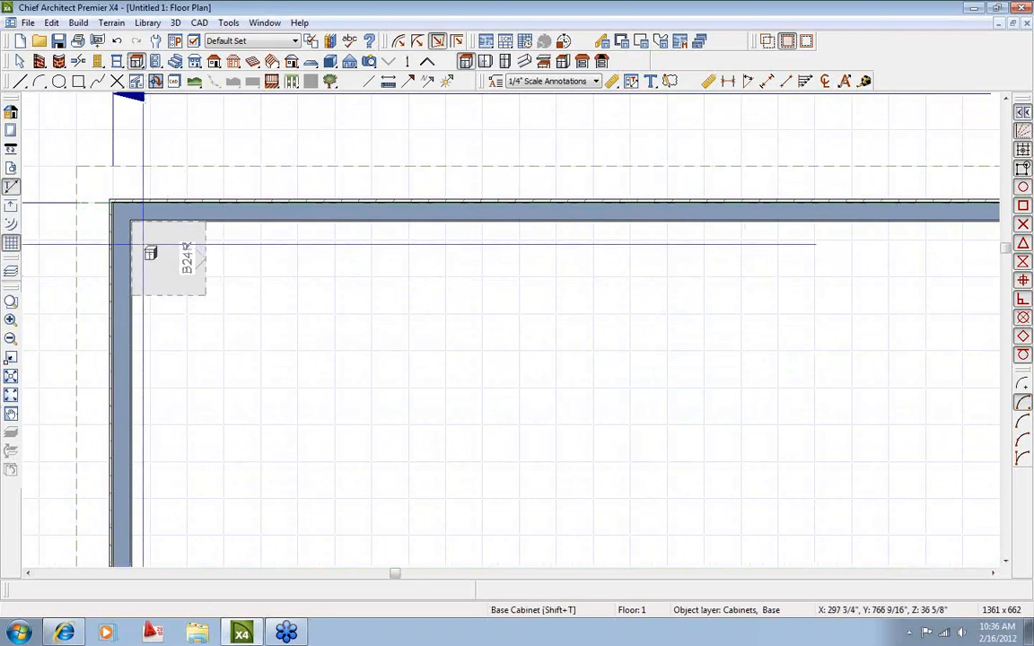
pyautogui.click(175, 267)
pyautogui.scroll(2, 175, 267)
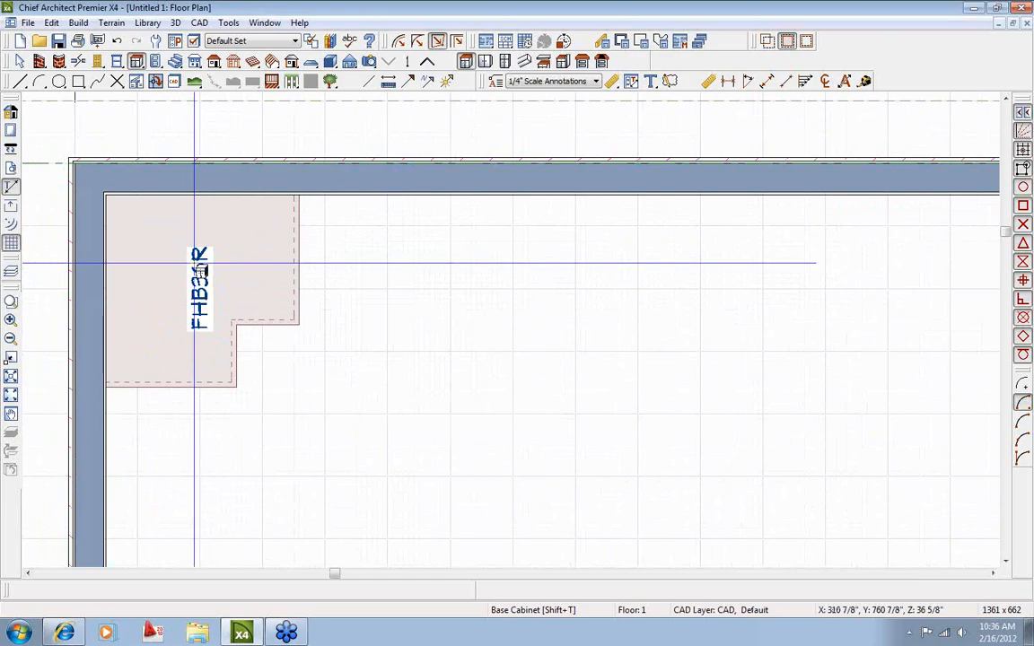
# Specify RCB36 as the corner base cabinet's label and move the label toward the cabinet's inner corner.
pyautogui.press('space')
pyautogui.doubleClick(170, 310)
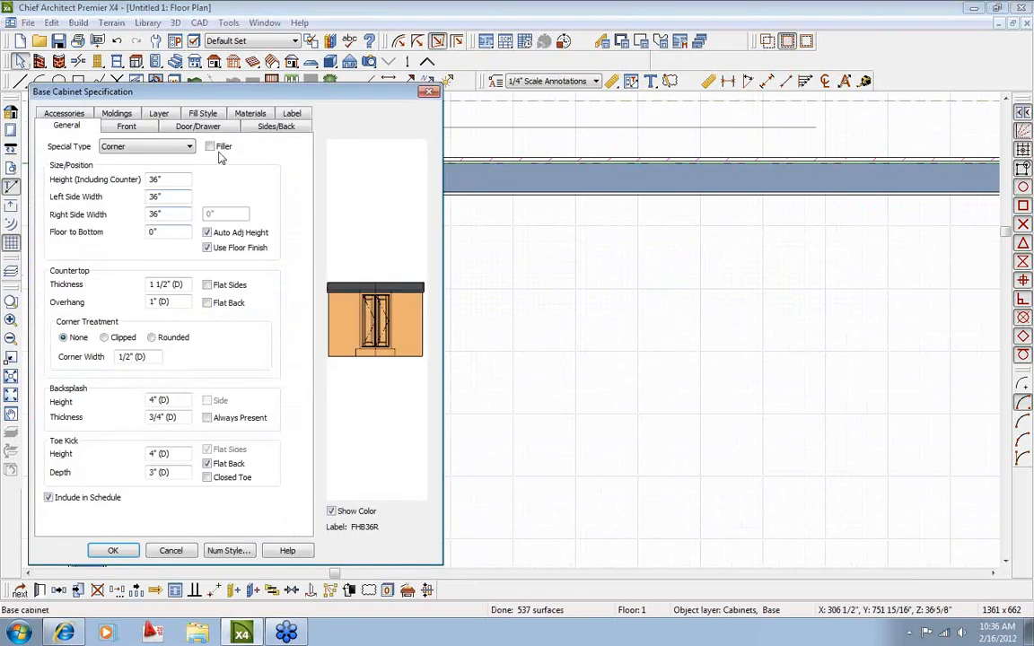
pyautogui.click(293, 115)
pyautogui.click(97, 196)
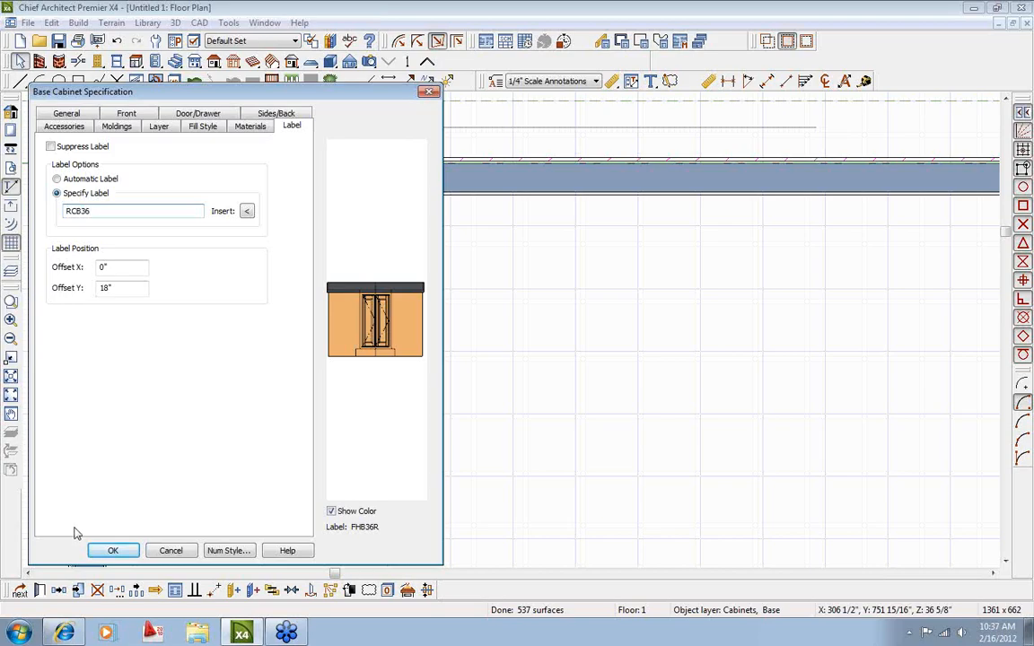
pyautogui.click(110, 550)
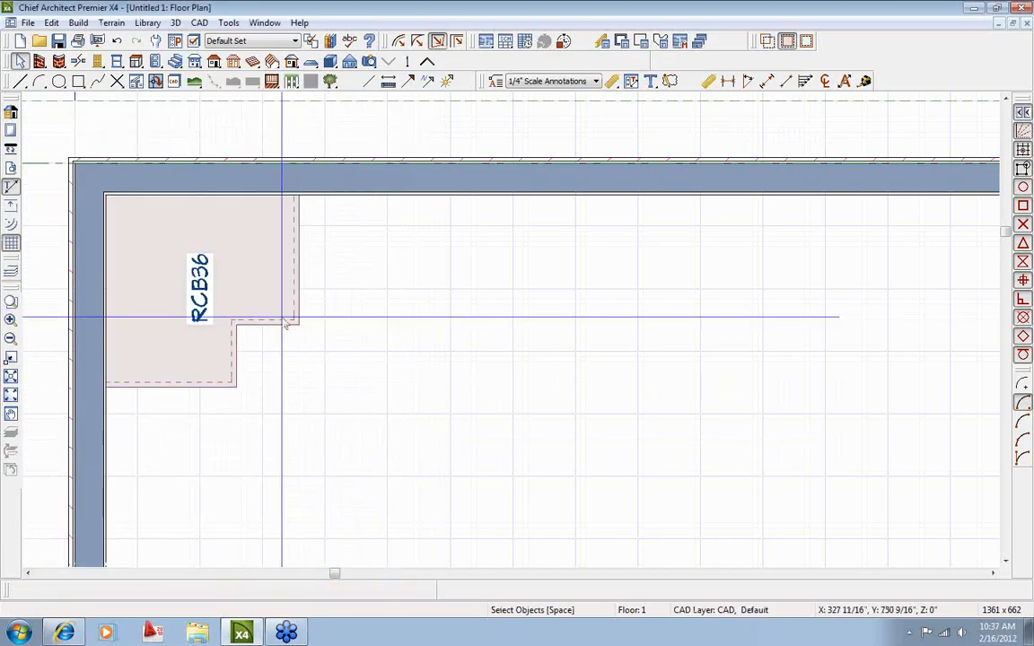
pyautogui.moveTo(221, 323); pyautogui.dragTo(278, 378)
pyautogui.scroll(-3, 305, 395)
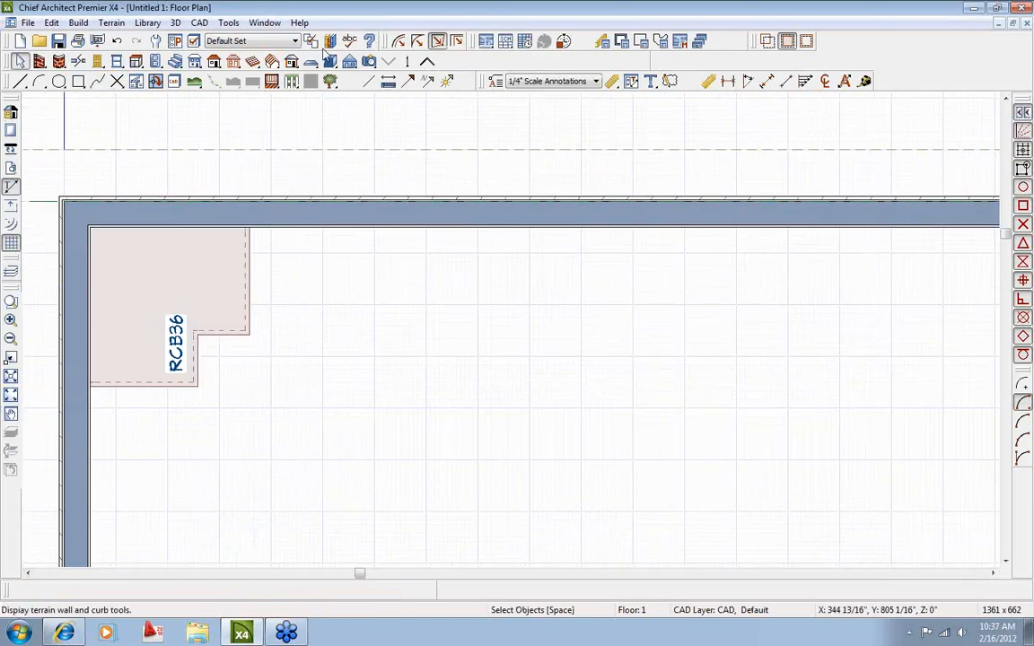
# Place an RCB36 cabinet from the Ritz-Craft kitchen base cabinet library against the upper wall, just right of the corner cabinet.
pyautogui.click(332, 43)
pyautogui.click(190, 307)
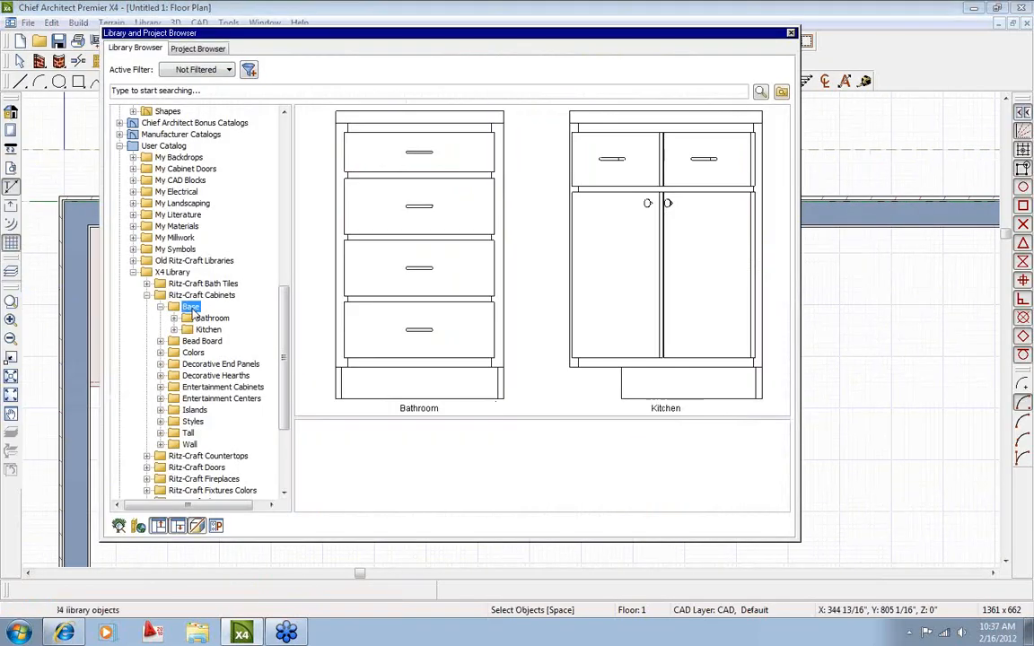
pyautogui.click(208, 329)
pyautogui.click(622, 269)
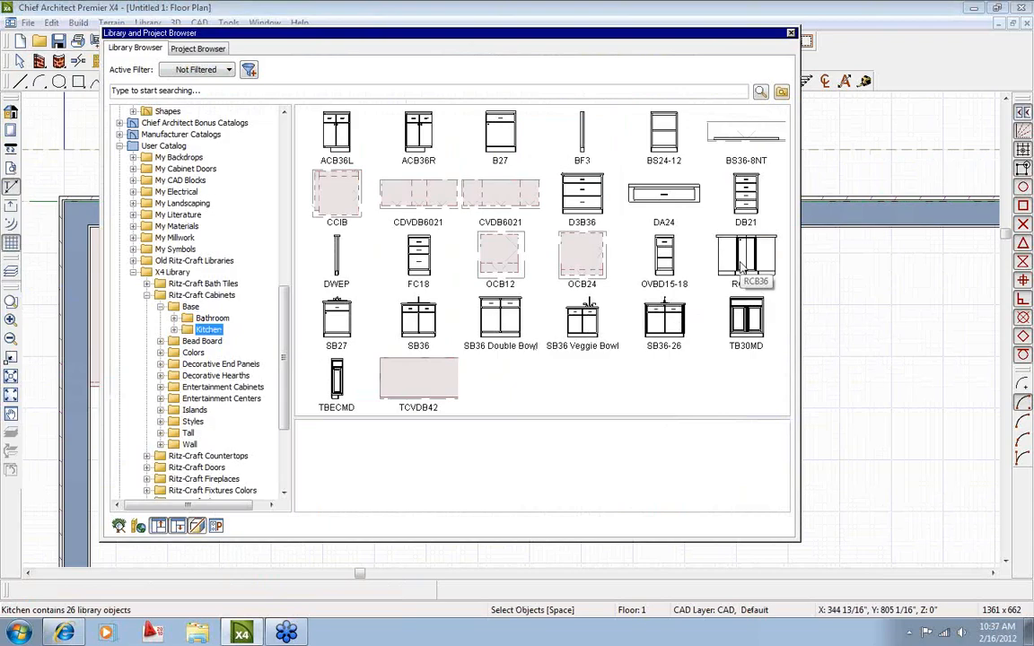
pyautogui.click(368, 305)
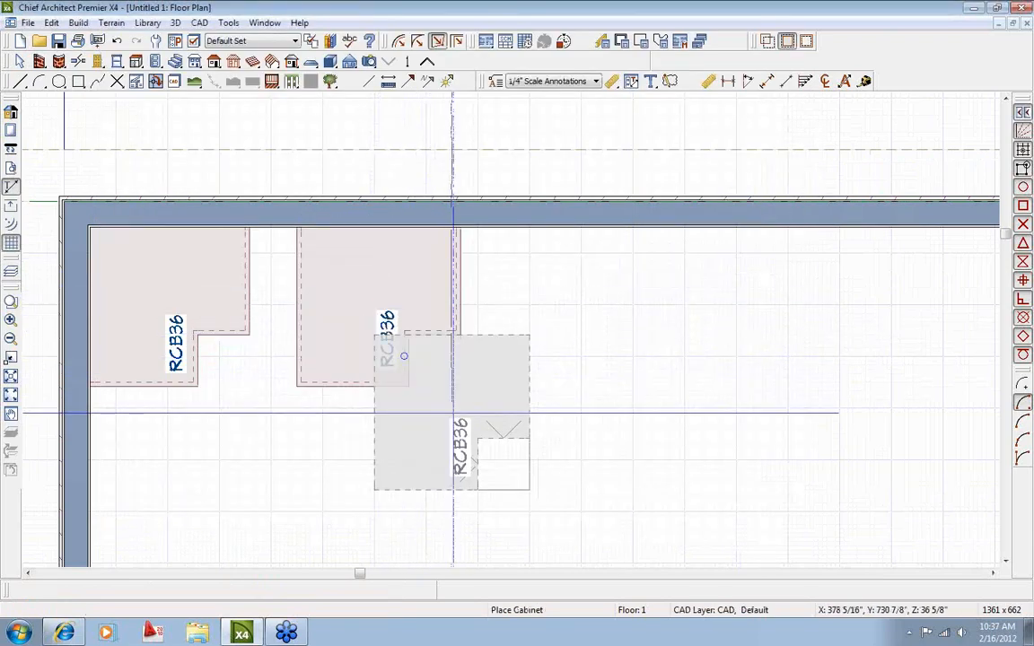
# Delete the freestanding RCB36 cabinet beside the corner cabinet.
pyautogui.press('space')
pyautogui.click(368, 341)
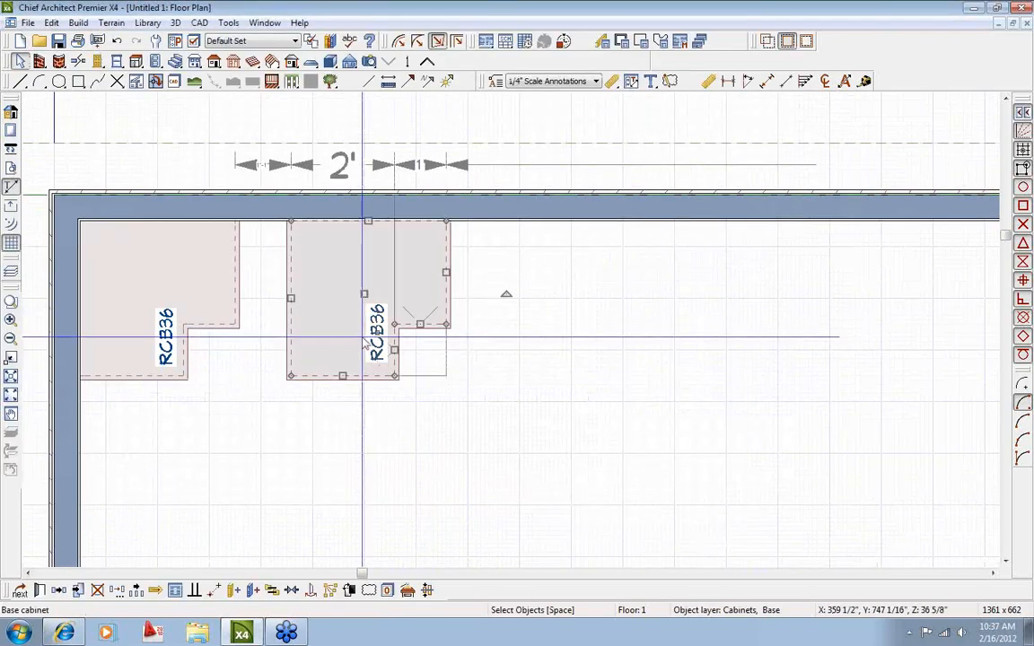
pyautogui.press('Delete')
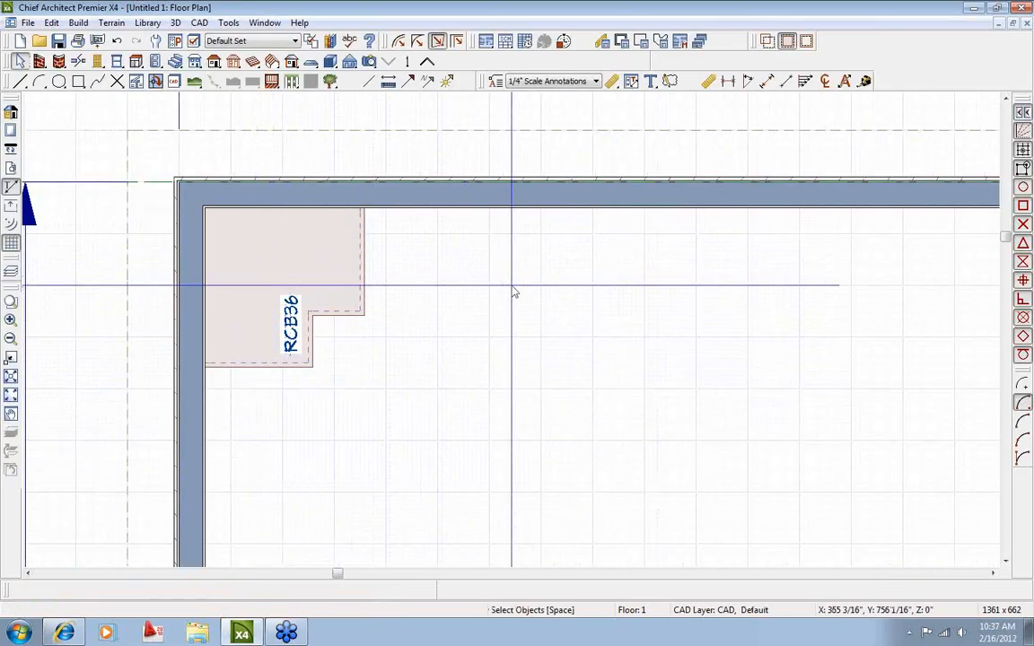
pyautogui.click(329, 42)
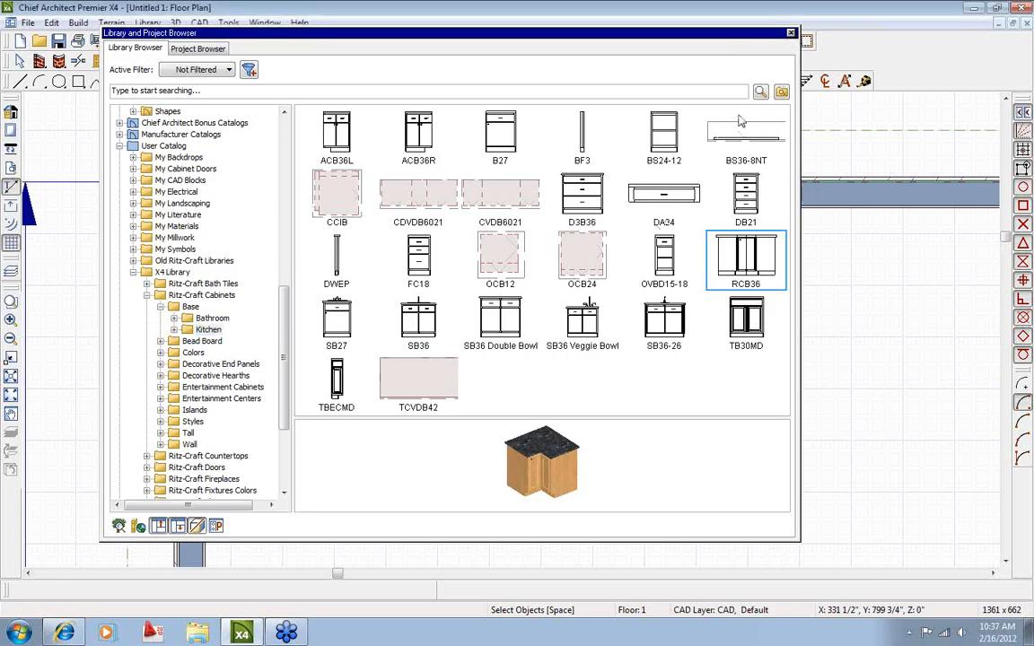
pyautogui.click(791, 34)
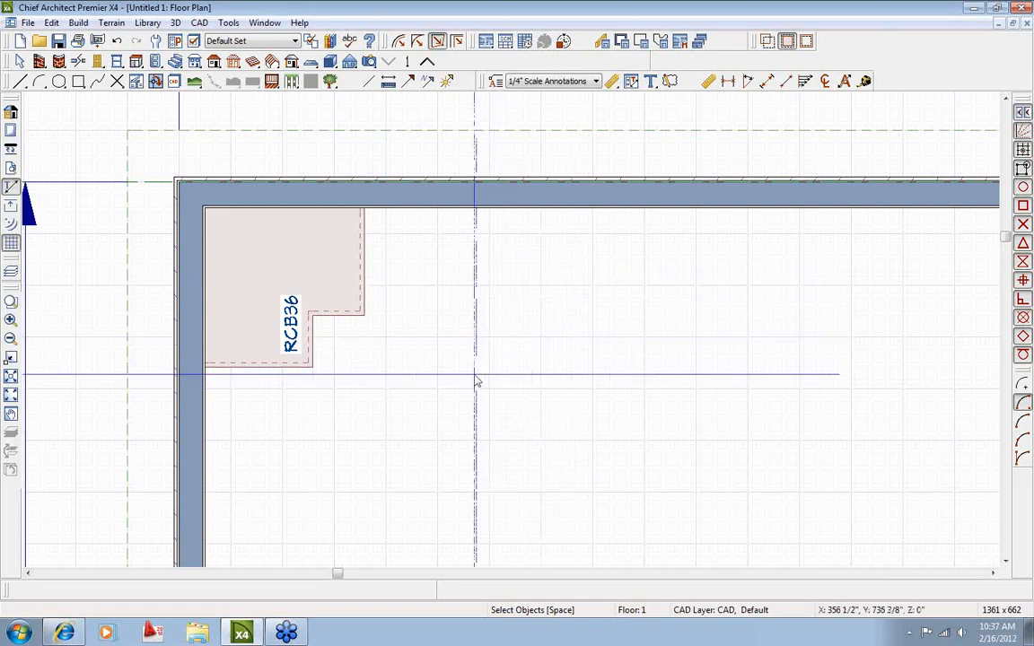
# Place a base cabinet against the upper wall next to the RCB36 corner cabinet and narrow it to 9".
pyautogui.moveTo(368, 433); pyautogui.dragTo(385, 369, button='middle')
pyautogui.click(135, 63)
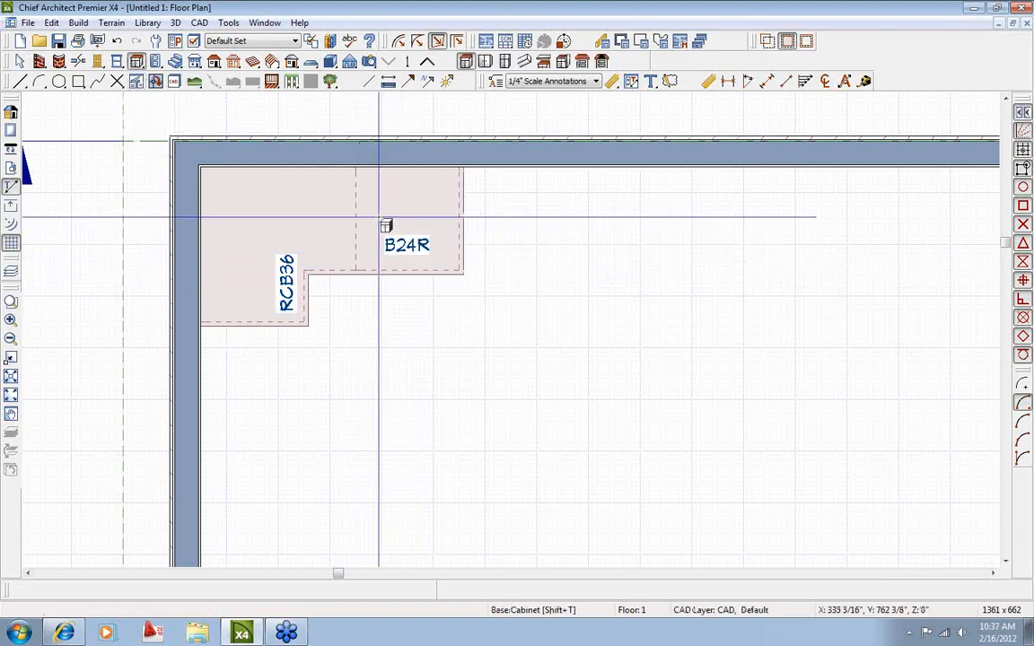
pyautogui.click(381, 222)
pyautogui.scroll(2, 381, 215)
pyautogui.moveTo(492, 216); pyautogui.dragTo(397, 213)
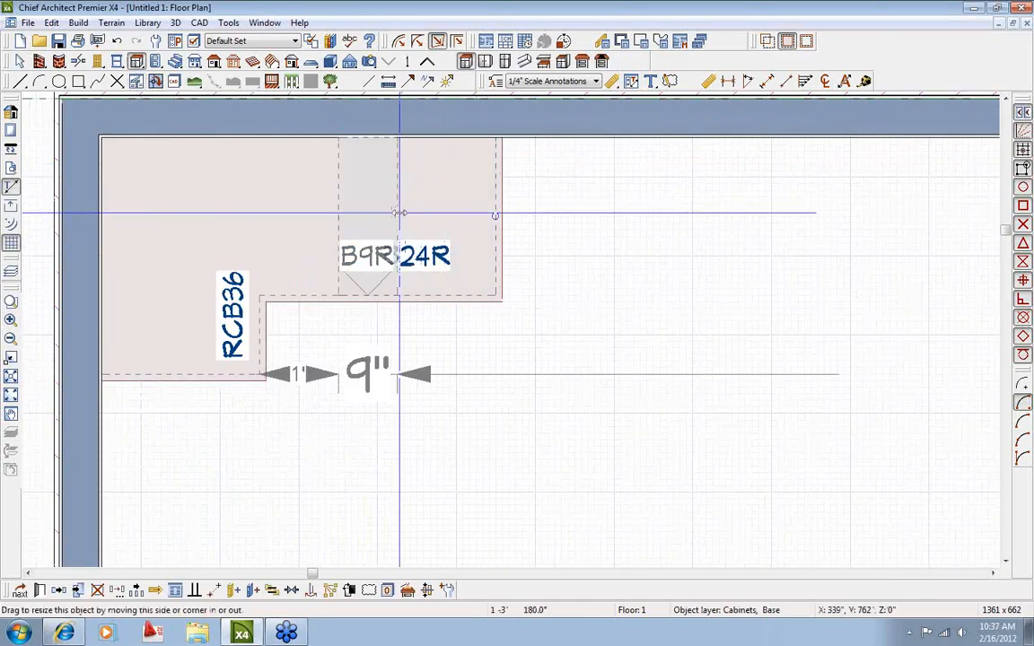
pyautogui.press('space')
# Place the SB36 sink base from the Ritz-Craft kitchen base cabinet library directly beside the 9" cabinet.
pyautogui.scroll(-1, 429, 314)
pyautogui.moveTo(429, 315); pyautogui.dragTo(274, 361, button='middle')
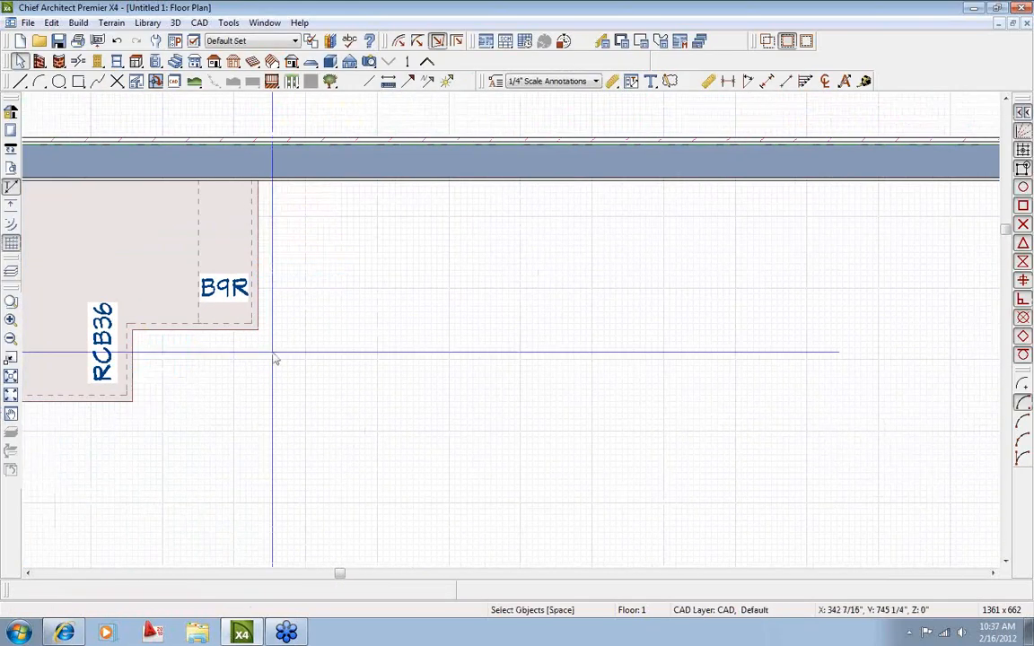
pyautogui.click(331, 43)
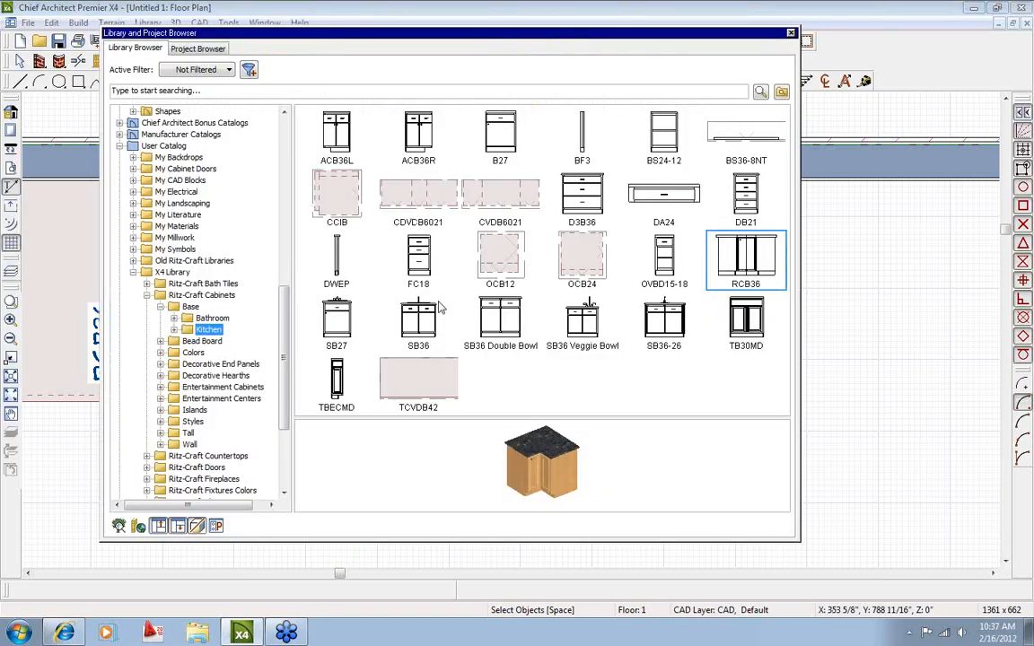
pyautogui.click(414, 323)
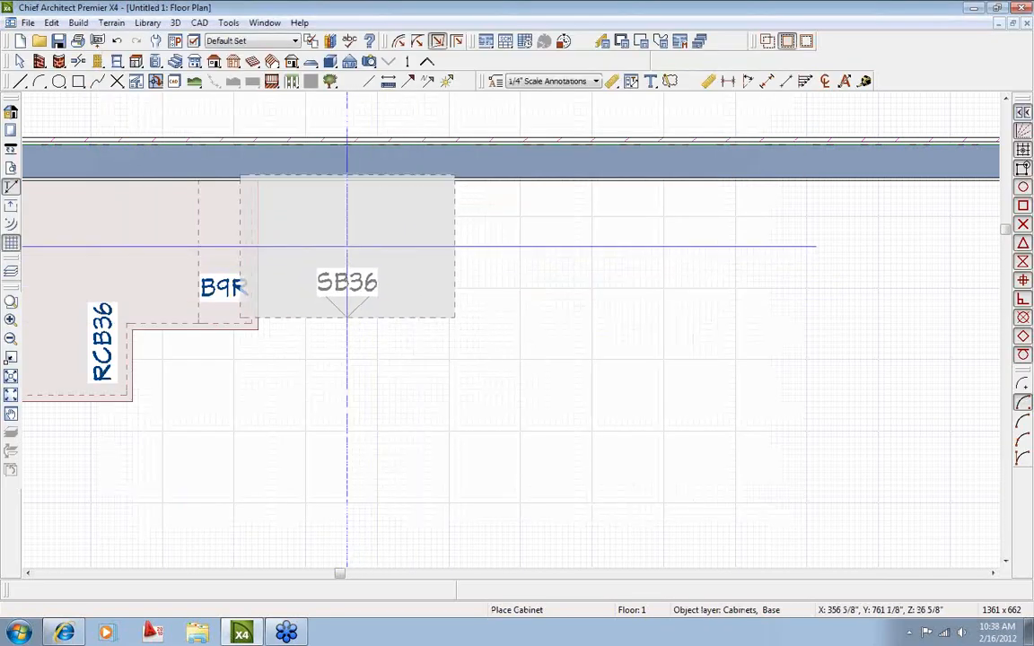
pyautogui.click(346, 247)
# Delete the built-in sink appliance item from the front of the SB36 cabinet.
pyautogui.doubleClick(374, 277)
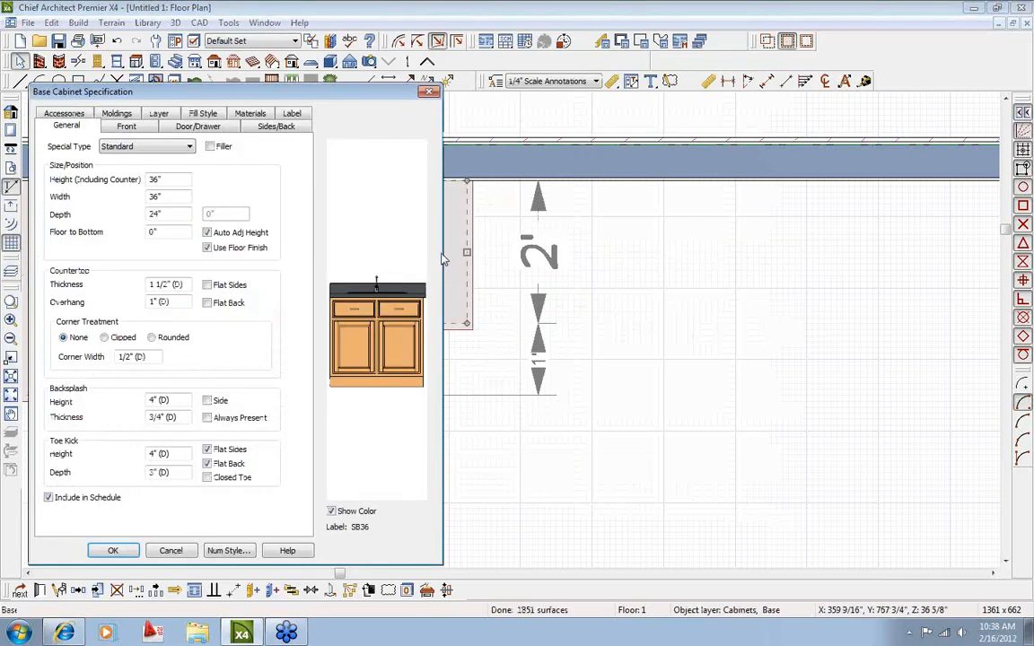
pyautogui.click(378, 296)
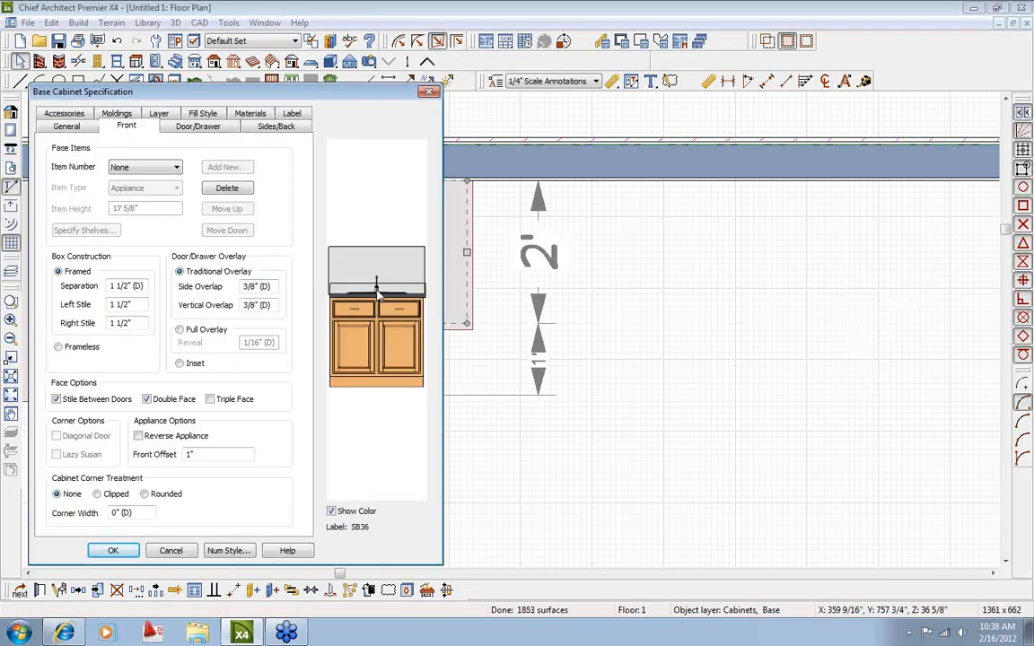
pyautogui.click(386, 356)
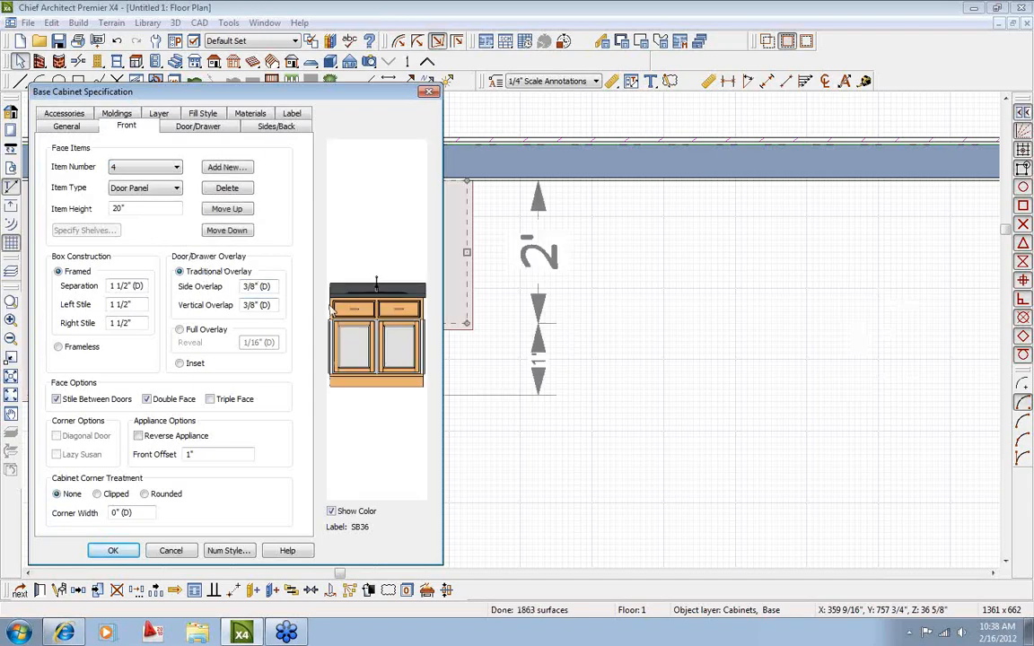
pyautogui.click(402, 309)
pyautogui.click(415, 292)
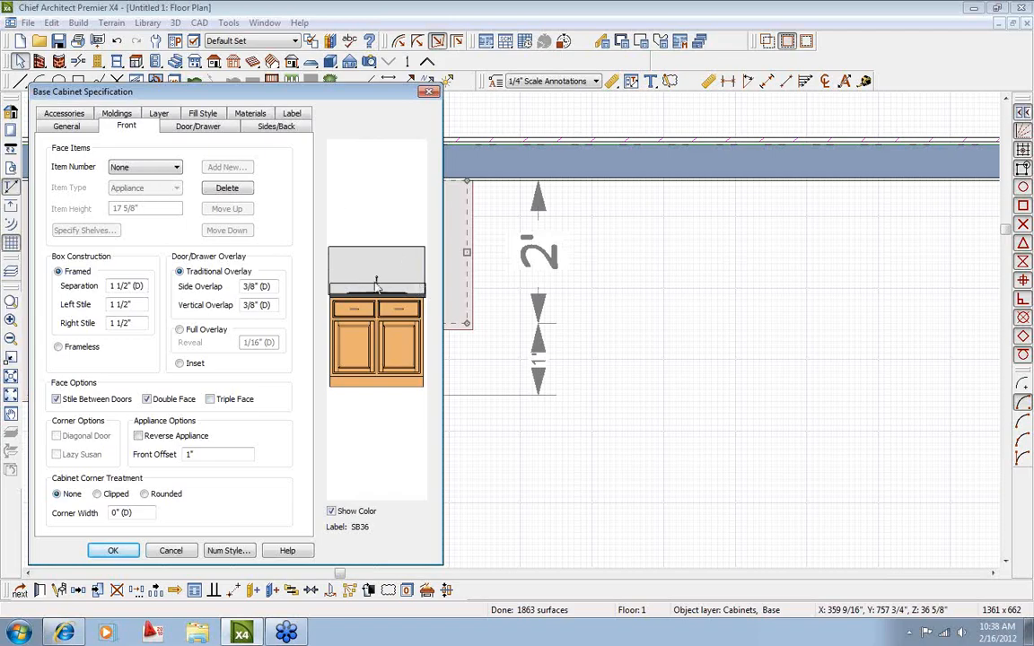
pyautogui.click(379, 292)
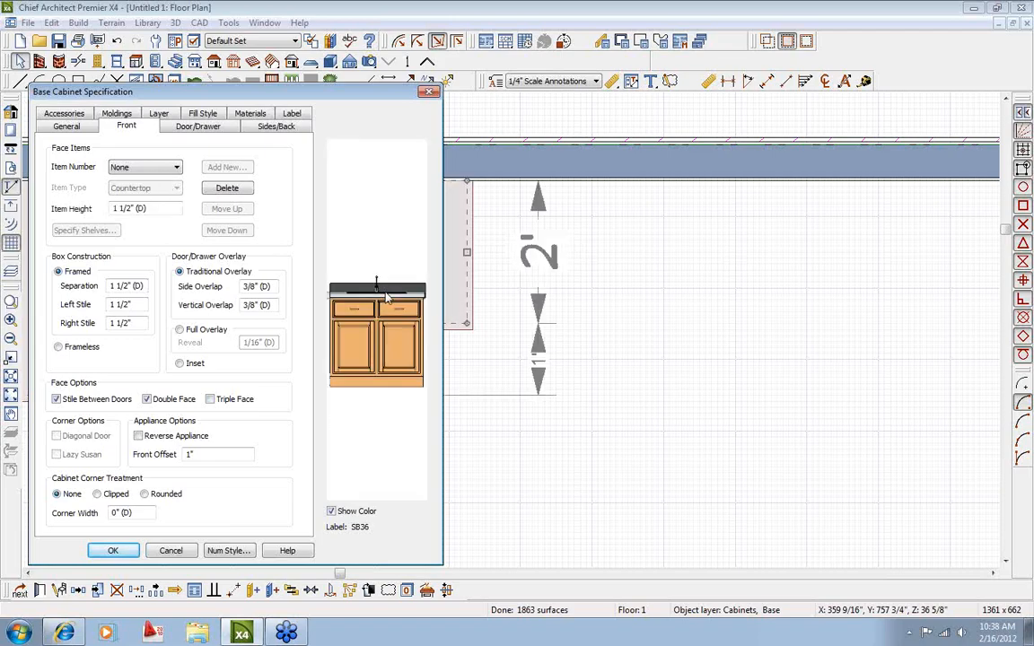
pyautogui.click(377, 285)
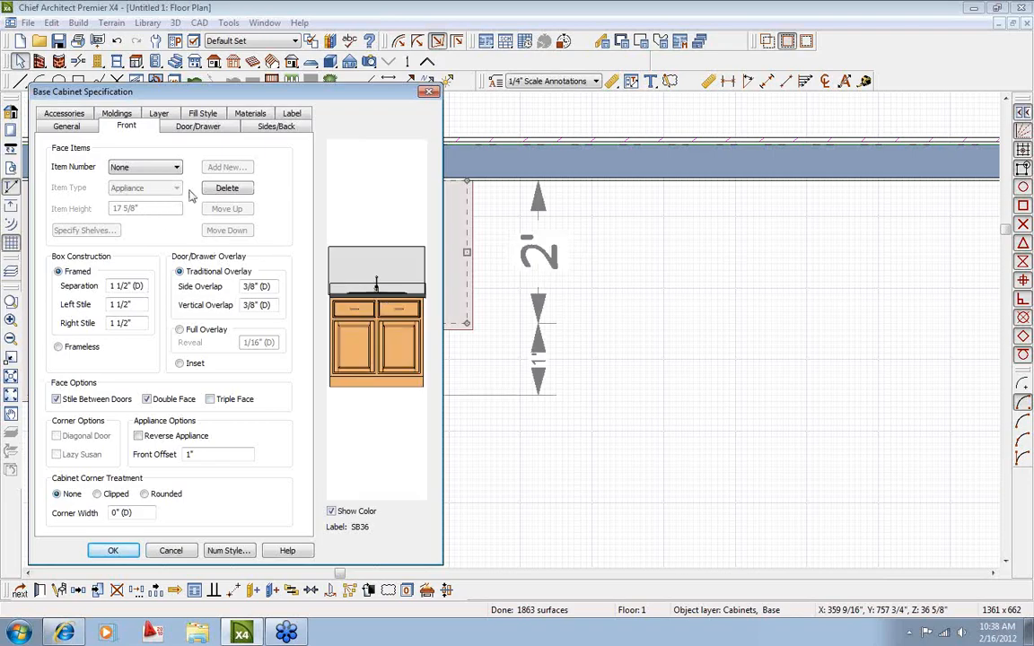
pyautogui.click(229, 189)
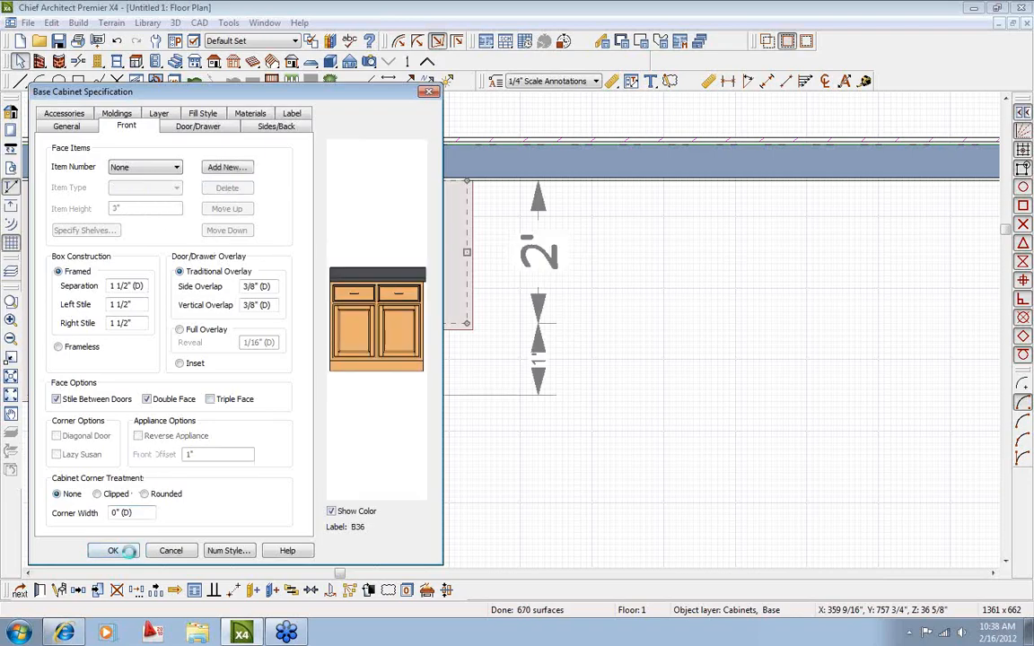
pyautogui.click(129, 551)
pyautogui.press('Escape')
# Place the Offset 32" undermount kitchen sink without fixtures from the core catalog into the 36" base cabinet on the upper wall.
pyautogui.scroll(-1, 370, 332)
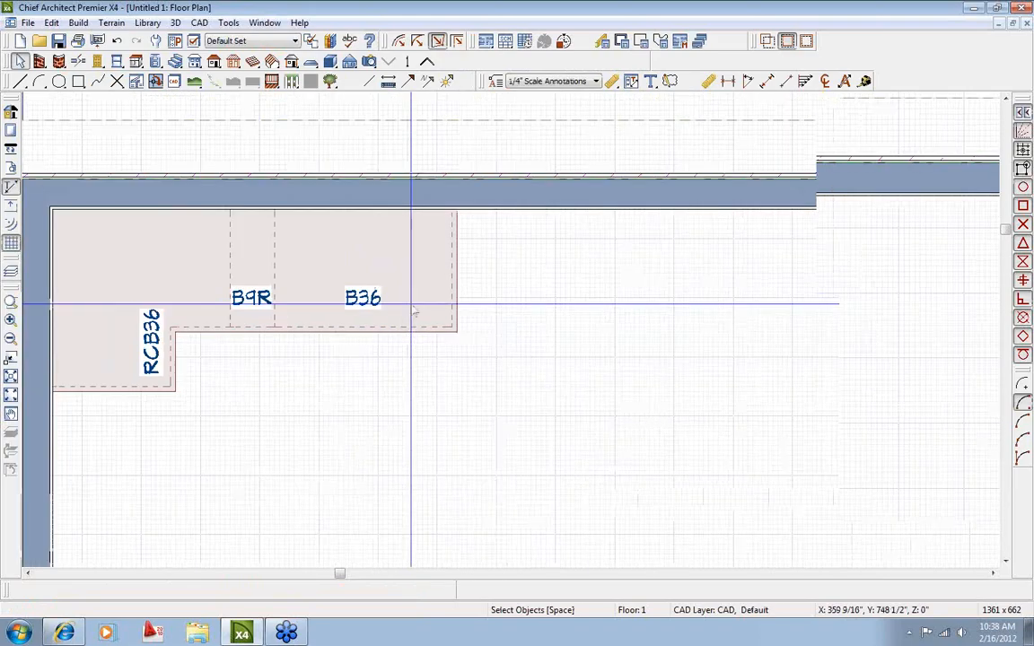
pyautogui.moveTo(393, 411); pyautogui.dragTo(444, 386, button='middle')
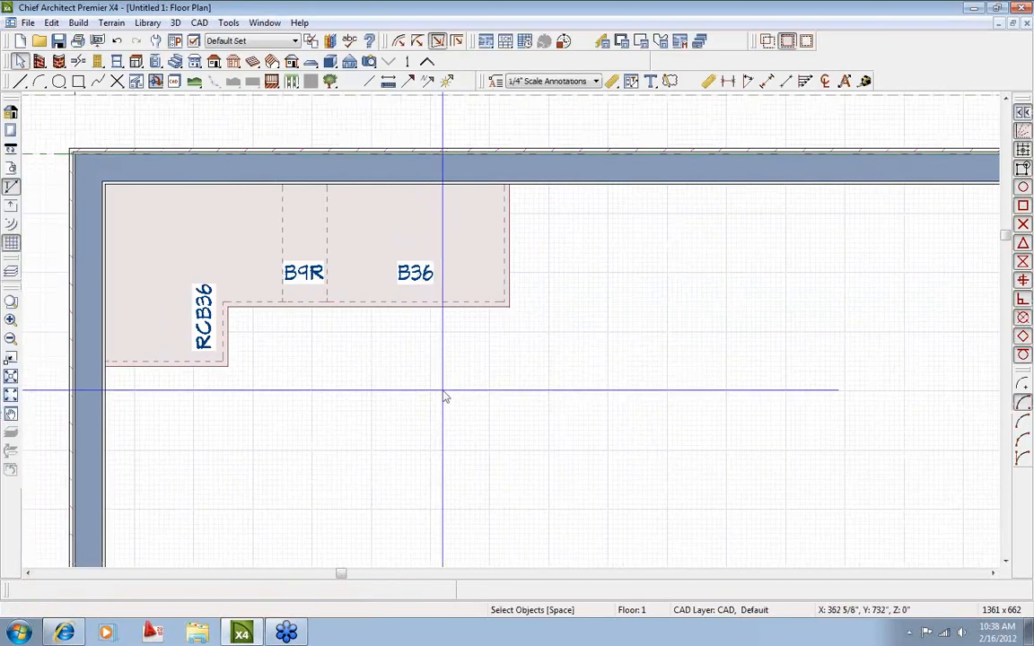
pyautogui.click(332, 41)
pyautogui.scroll(13, 281, 323)
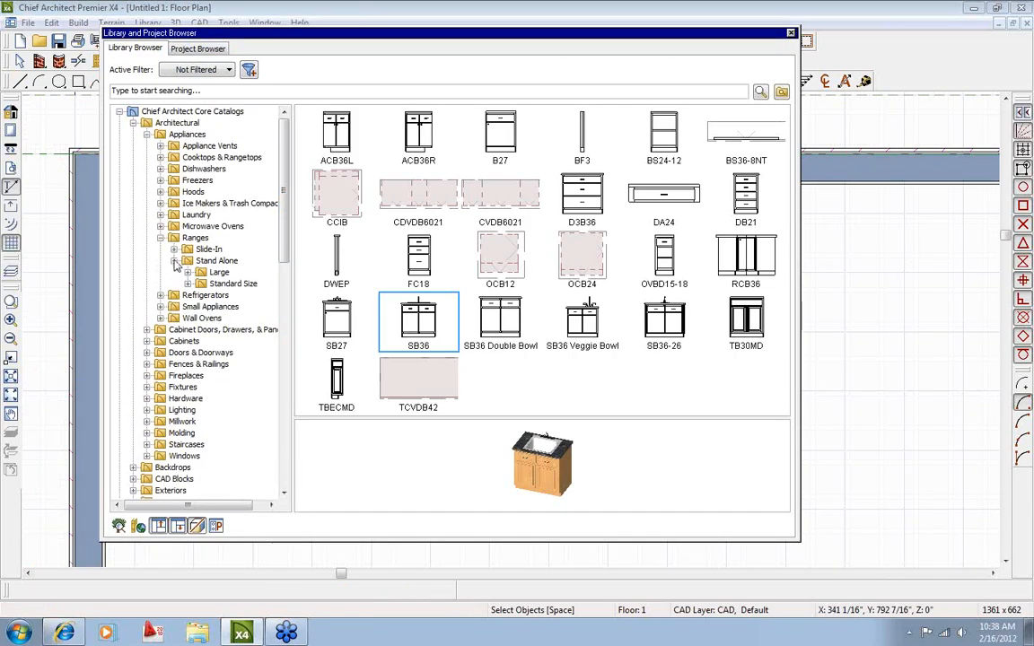
pyautogui.click(175, 260)
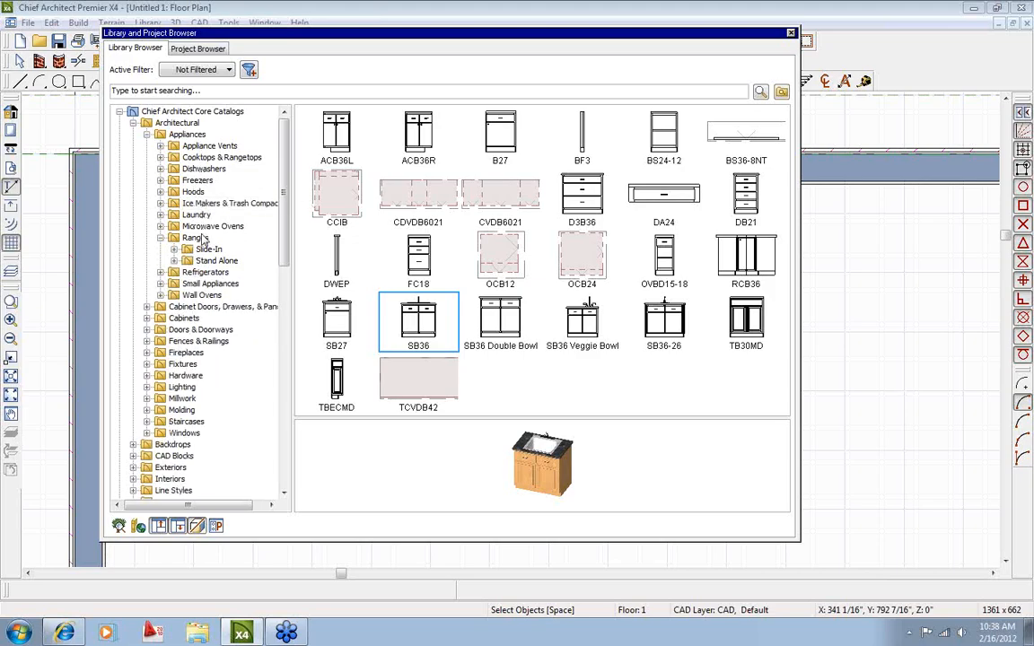
pyautogui.click(182, 364)
pyautogui.doubleClick(682, 269)
pyautogui.doubleClick(619, 262)
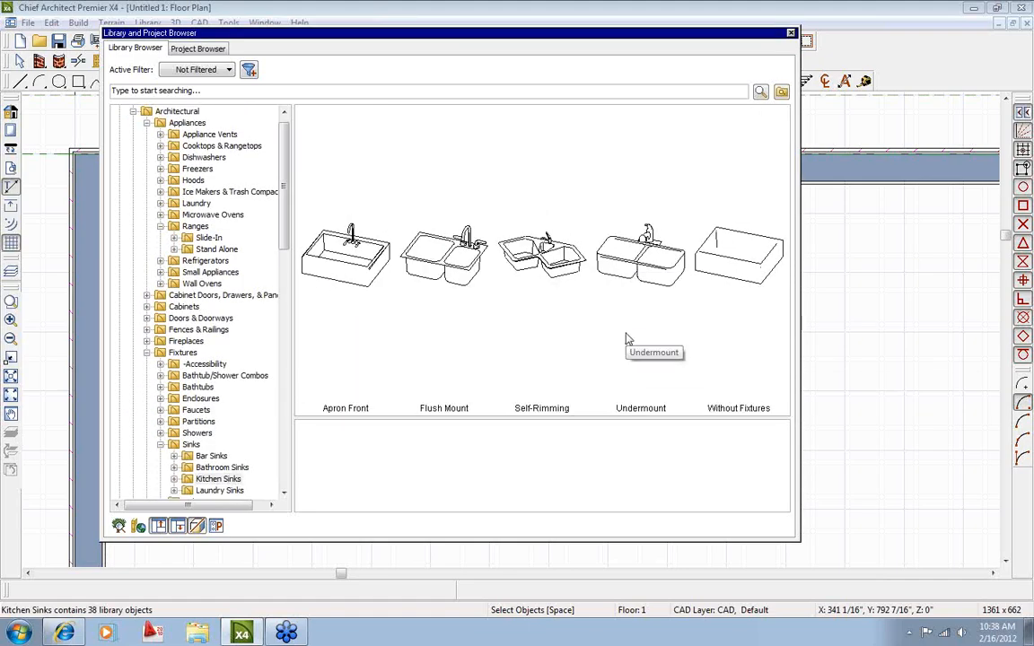
pyautogui.doubleClick(641, 260)
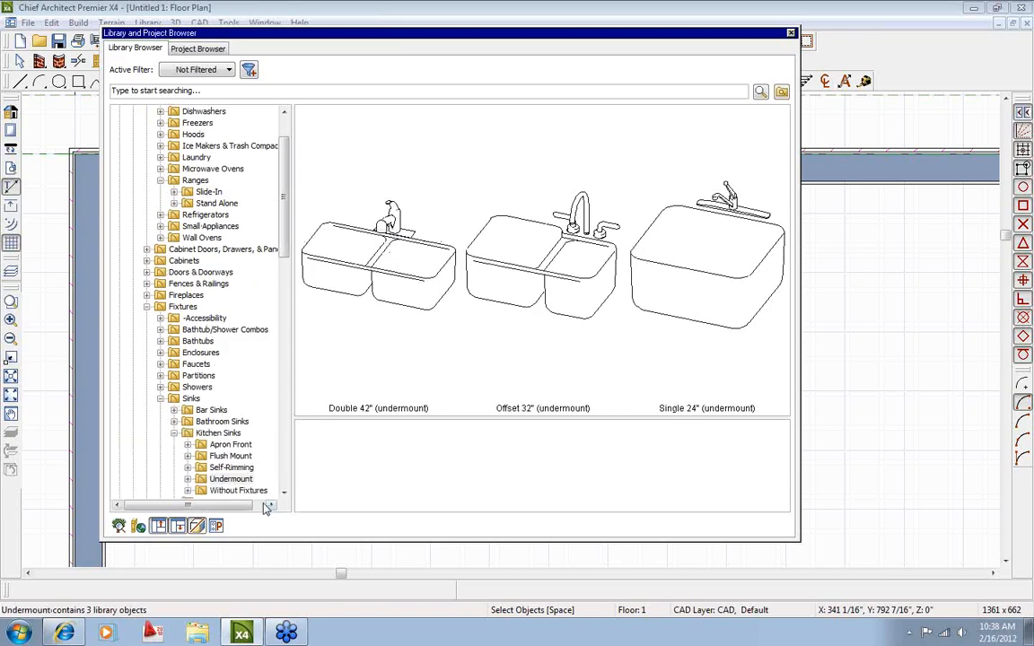
pyautogui.click(238, 490)
pyautogui.doubleClick(762, 254)
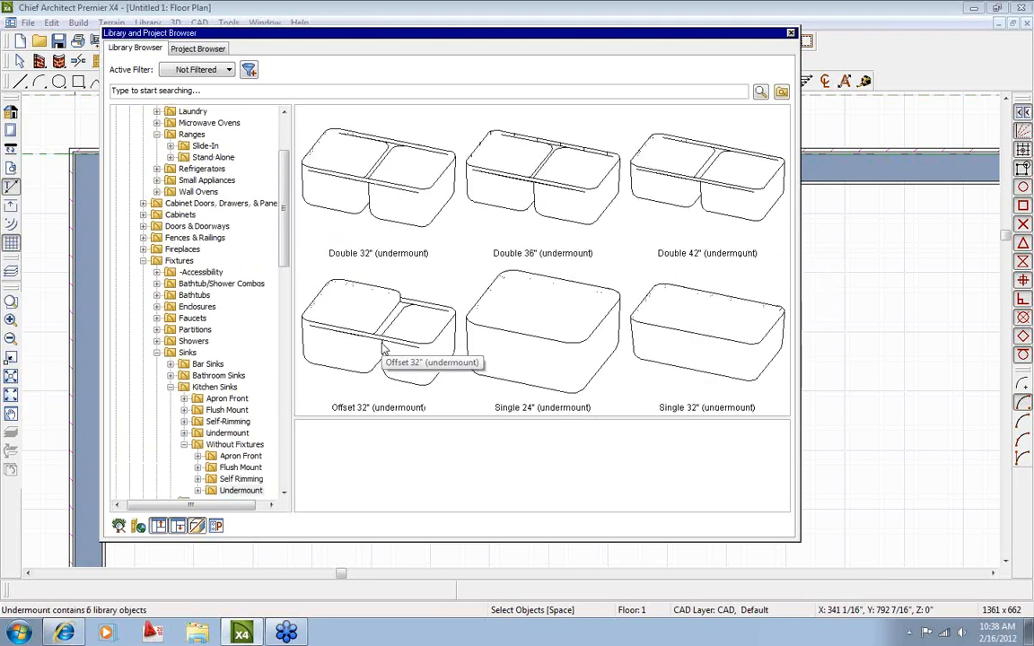
pyautogui.click(384, 348)
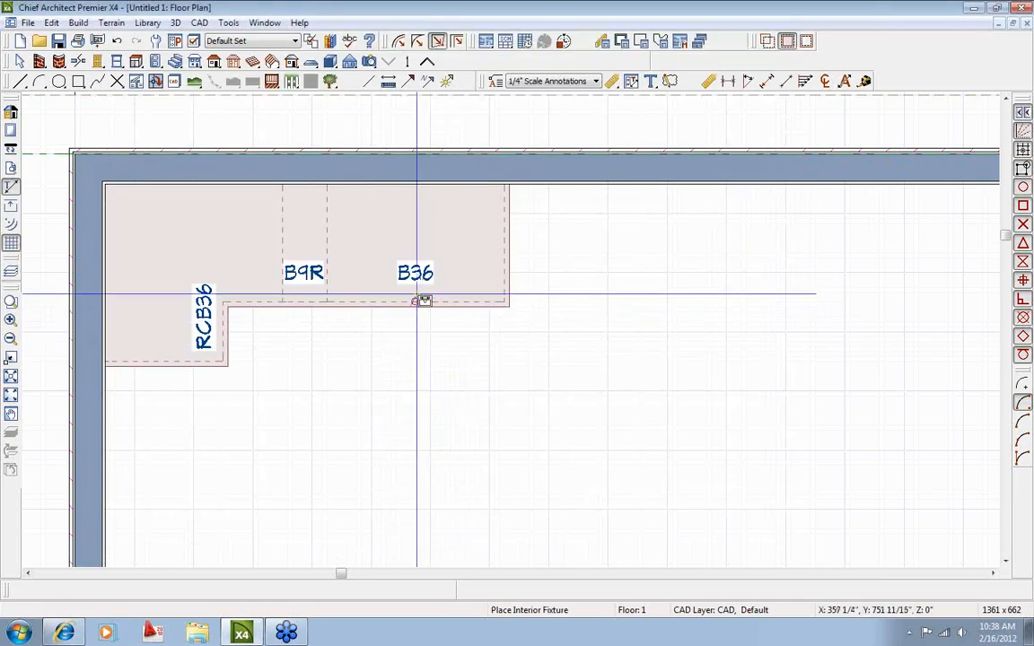
pyautogui.click(419, 303)
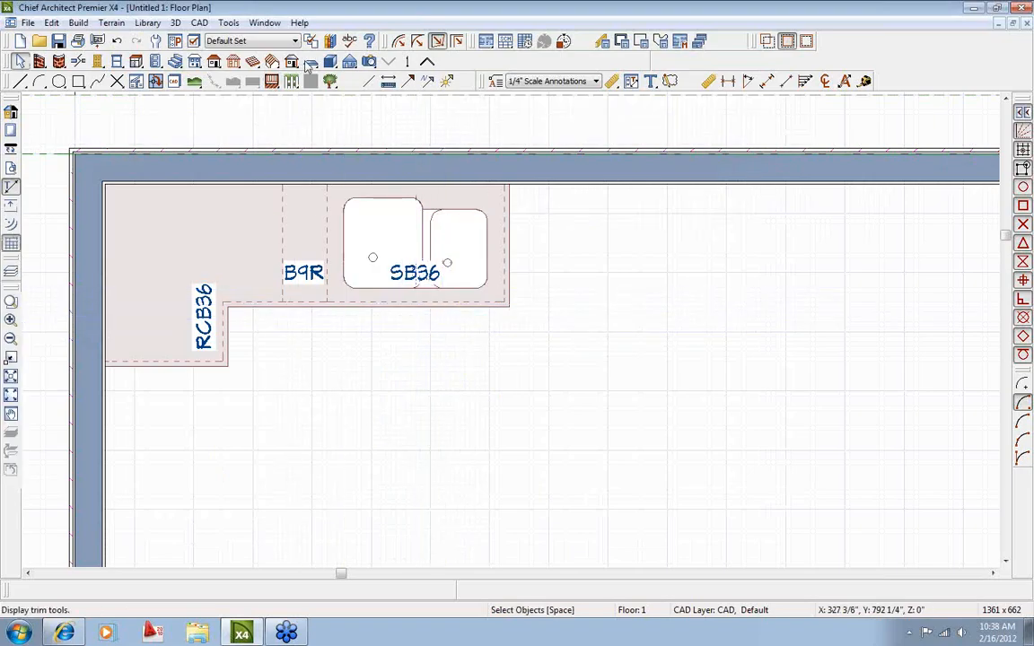
# Place the single-control Faucet (side lever) from the kitchen fixtures library behind the sink in the SB36 cabinet.
pyautogui.click(329, 41)
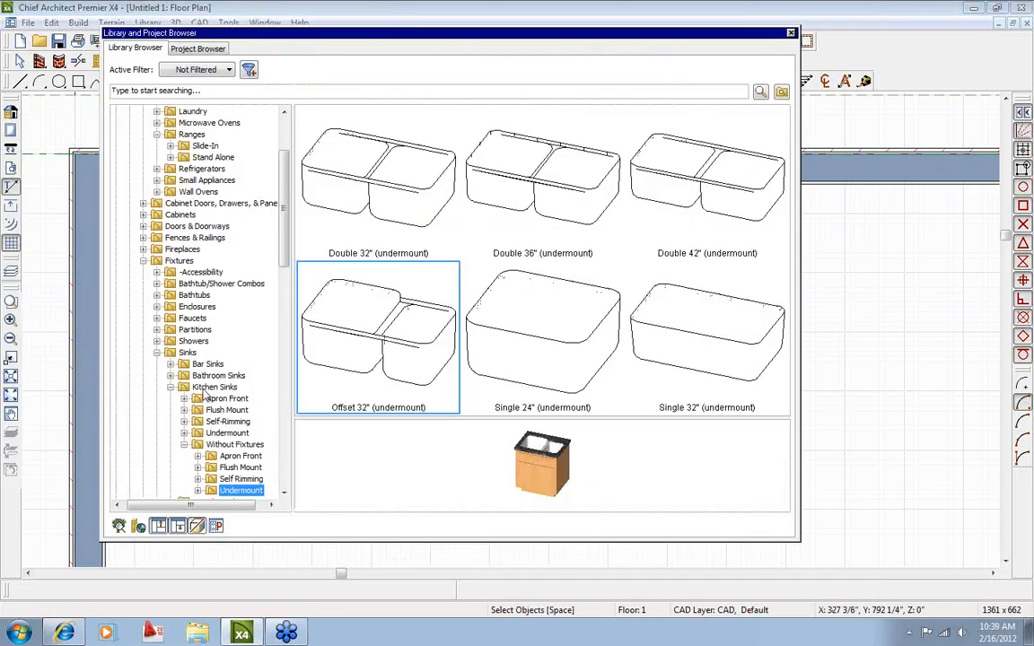
pyautogui.click(189, 319)
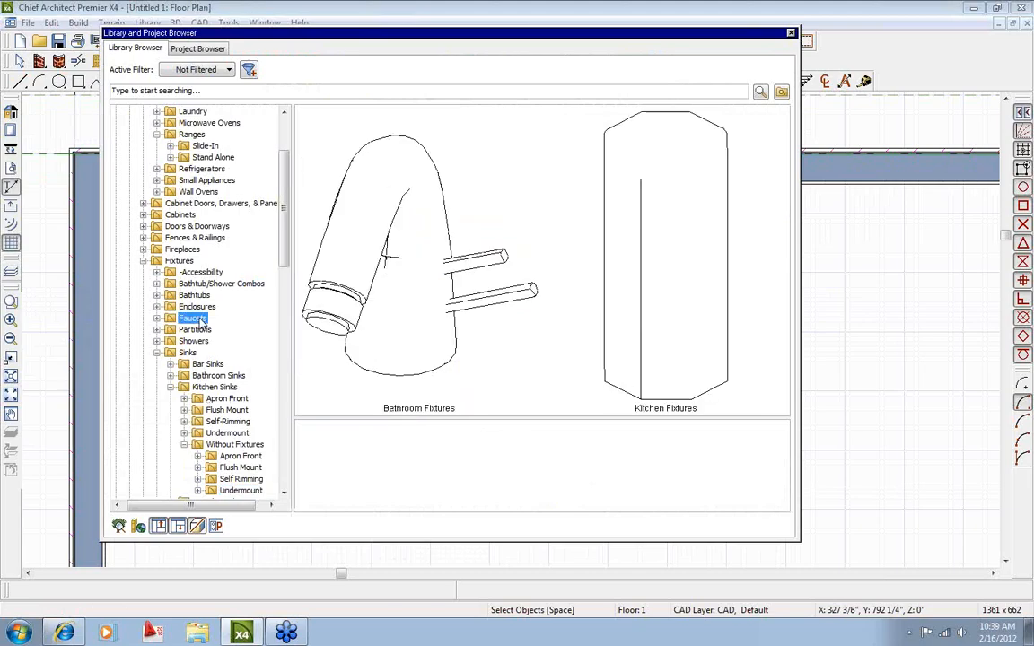
pyautogui.doubleClick(675, 329)
pyautogui.doubleClick(675, 329)
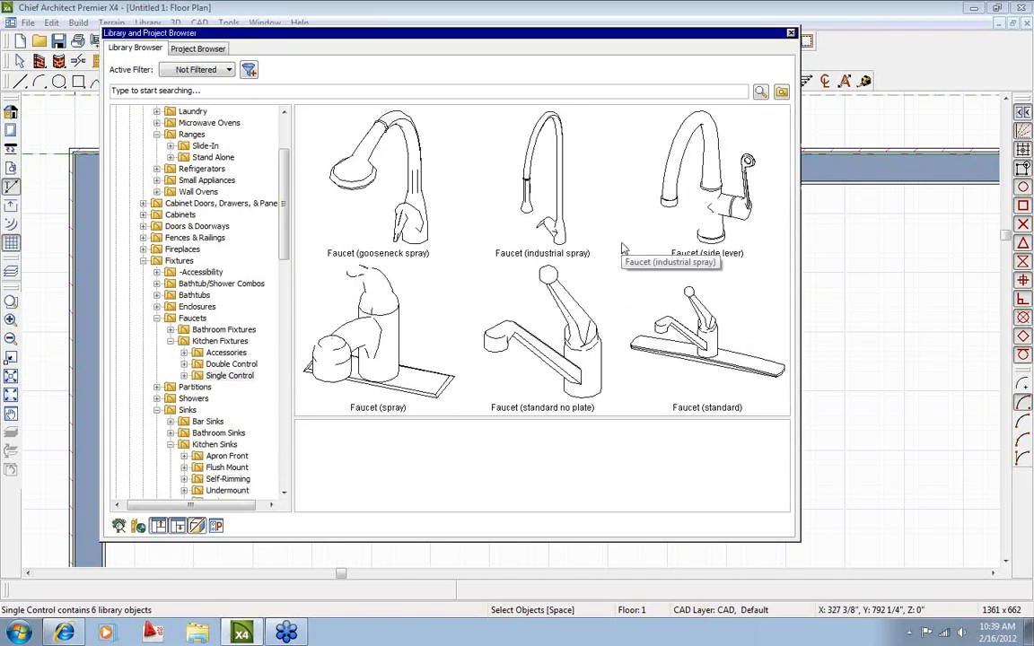
pyautogui.click(235, 364)
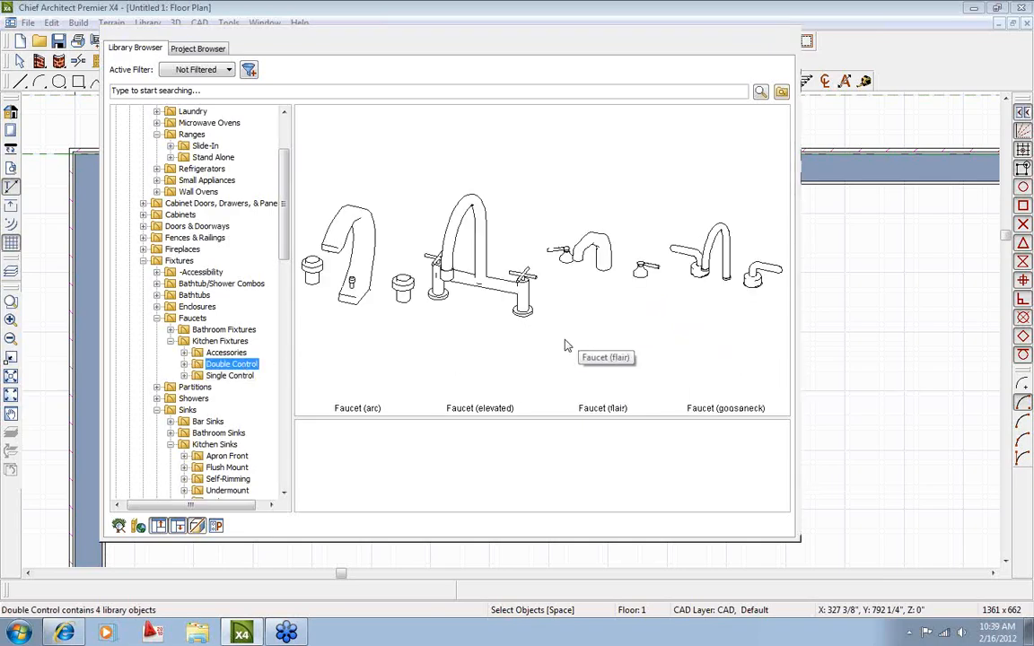
pyautogui.click(252, 376)
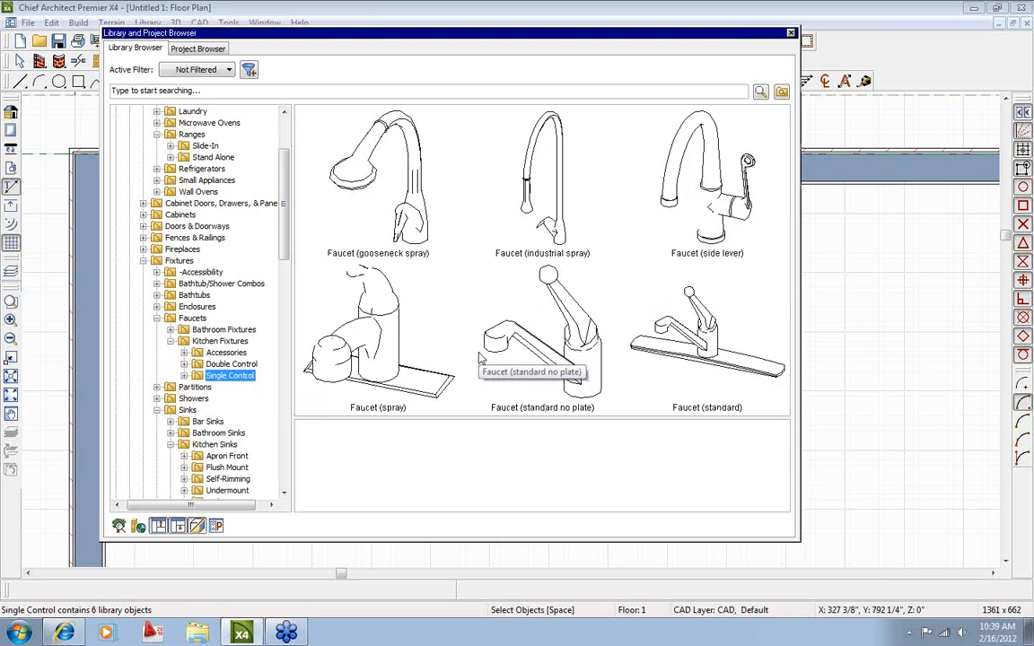
pyautogui.click(720, 209)
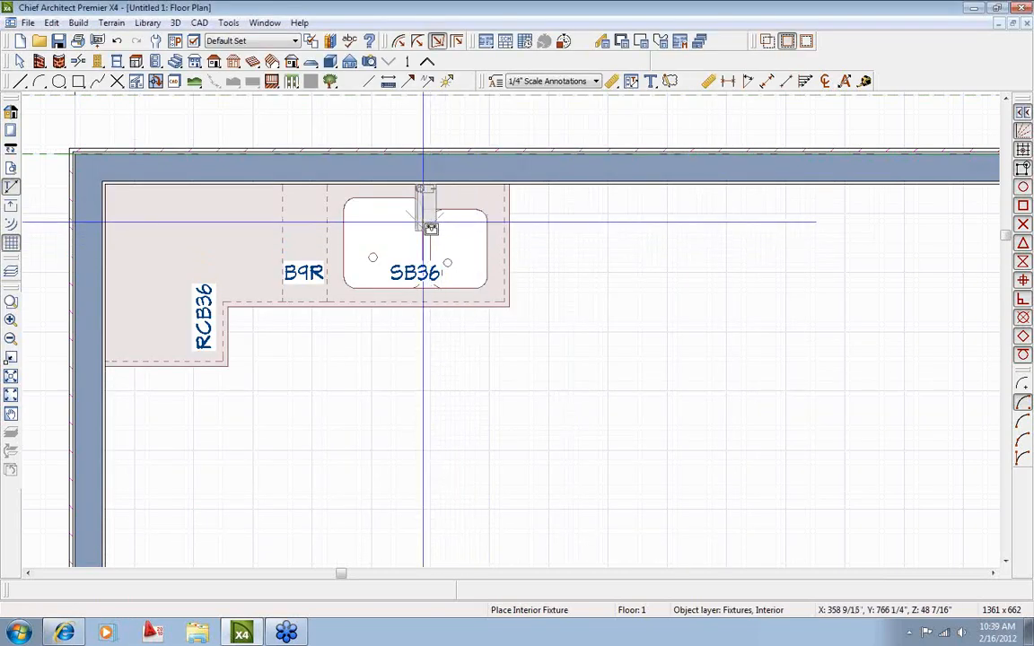
pyautogui.scroll(1, 437, 247)
pyautogui.scroll(2, 438, 246)
pyautogui.press('space')
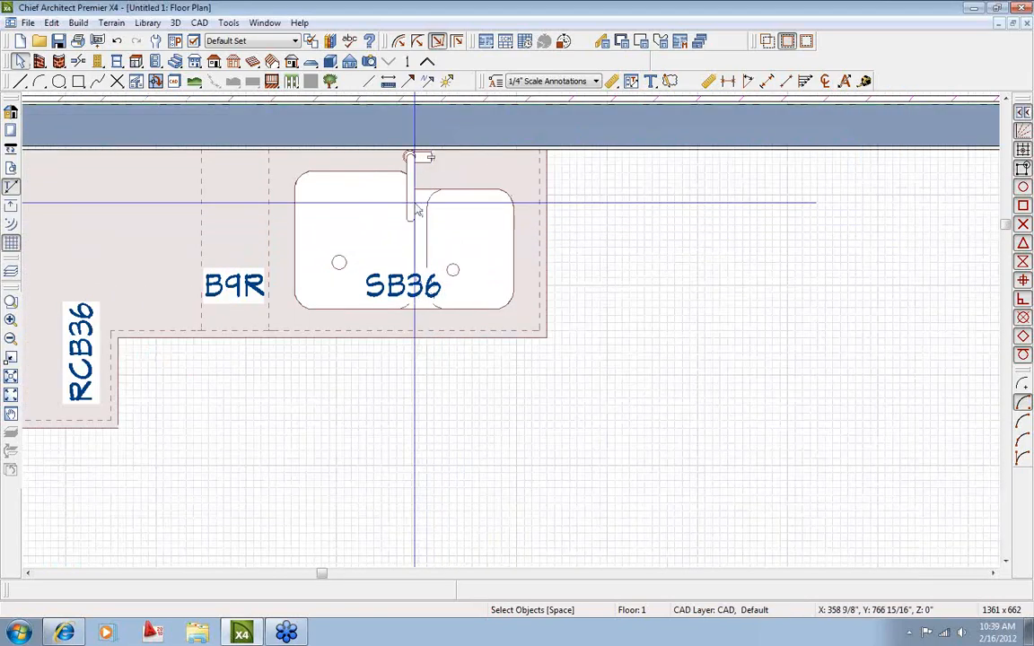
# Center the faucet on the SB36 sink cabinet.
pyautogui.click(415, 203)
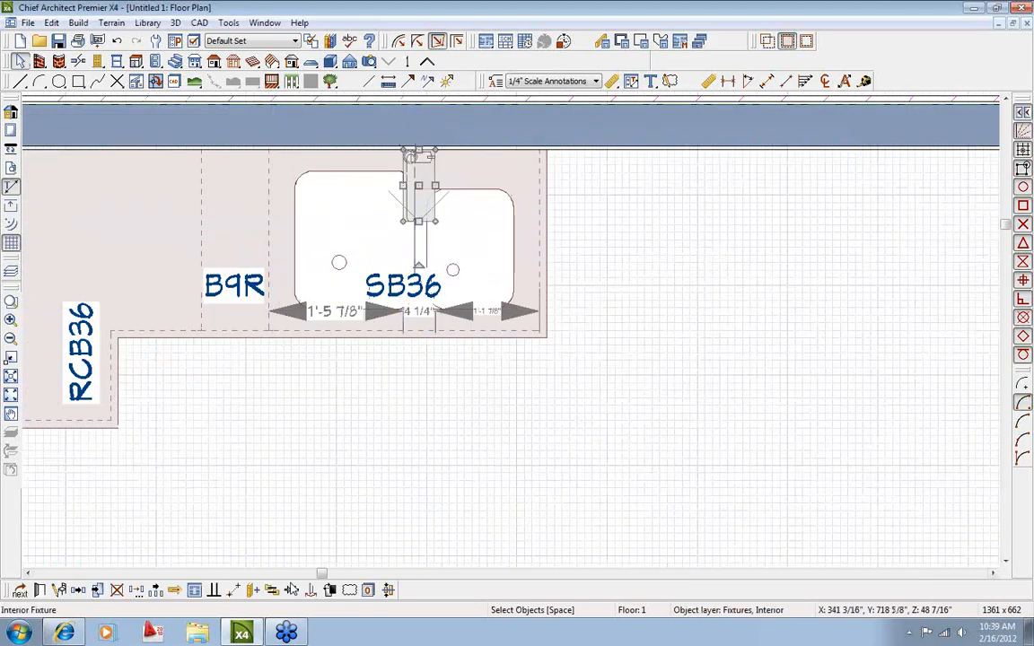
pyautogui.click(292, 590)
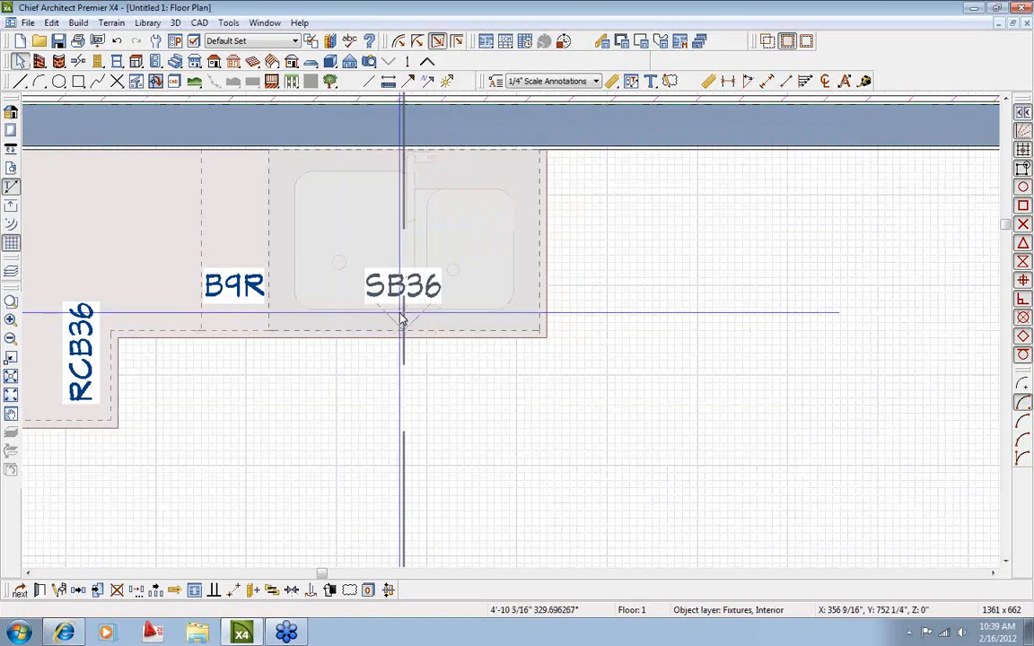
pyautogui.click(404, 319)
pyautogui.scroll(1, 406, 176)
pyautogui.scroll(1, 406, 177)
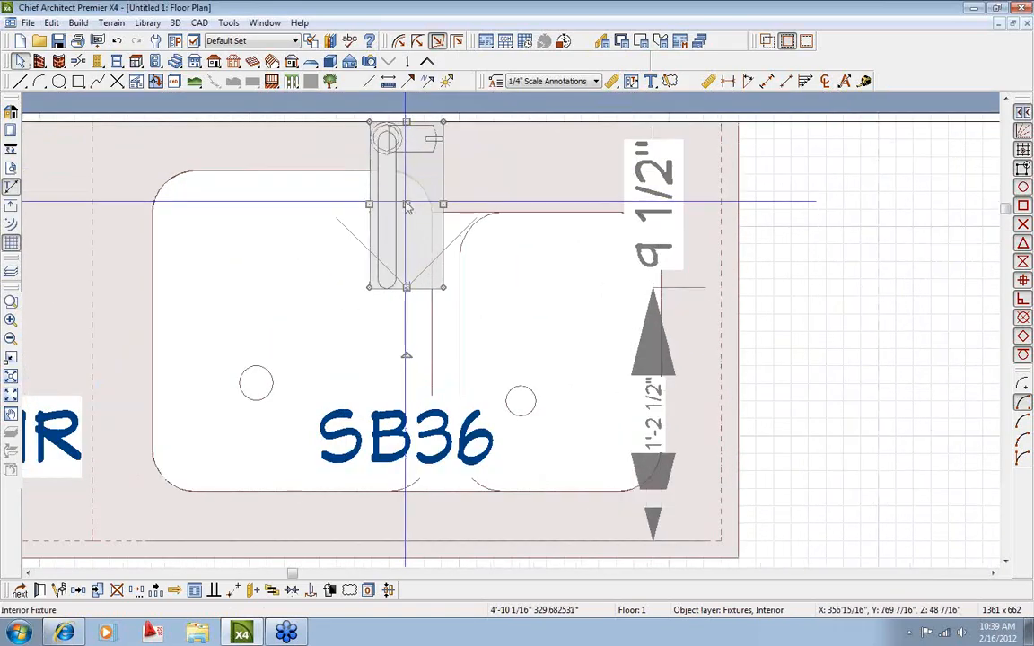
pyautogui.press('Escape')
# Change the front offset in the SB36 cabinet's front appliance options to shift the sink toward the cabinet front, away from the faucet.
pyautogui.scroll(-2, 402, 211)
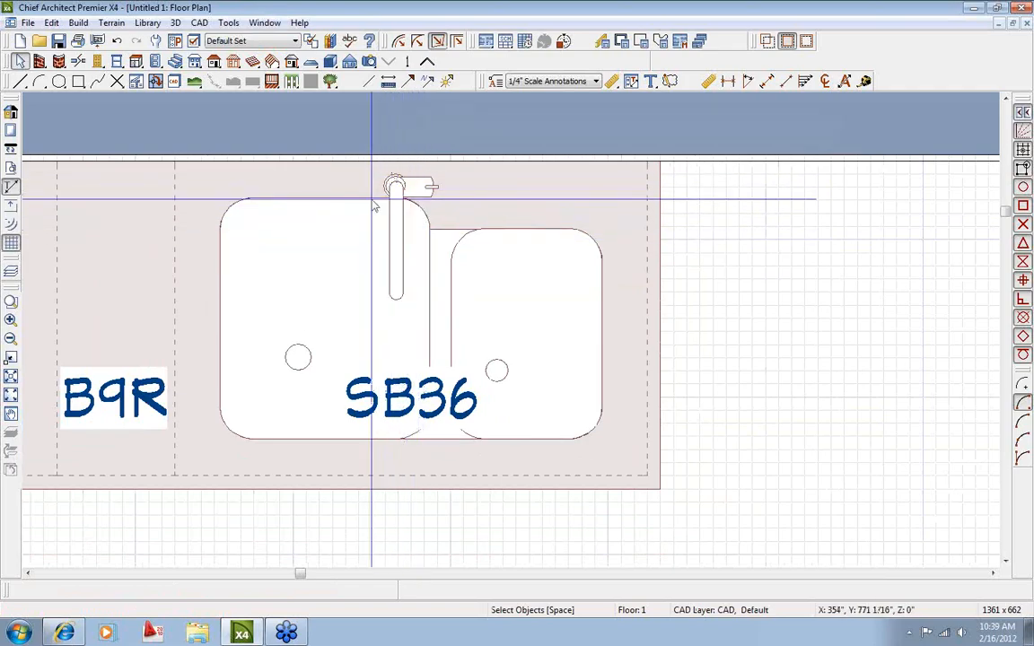
pyautogui.moveTo(443, 280); pyautogui.dragTo(435, 231, button='middle')
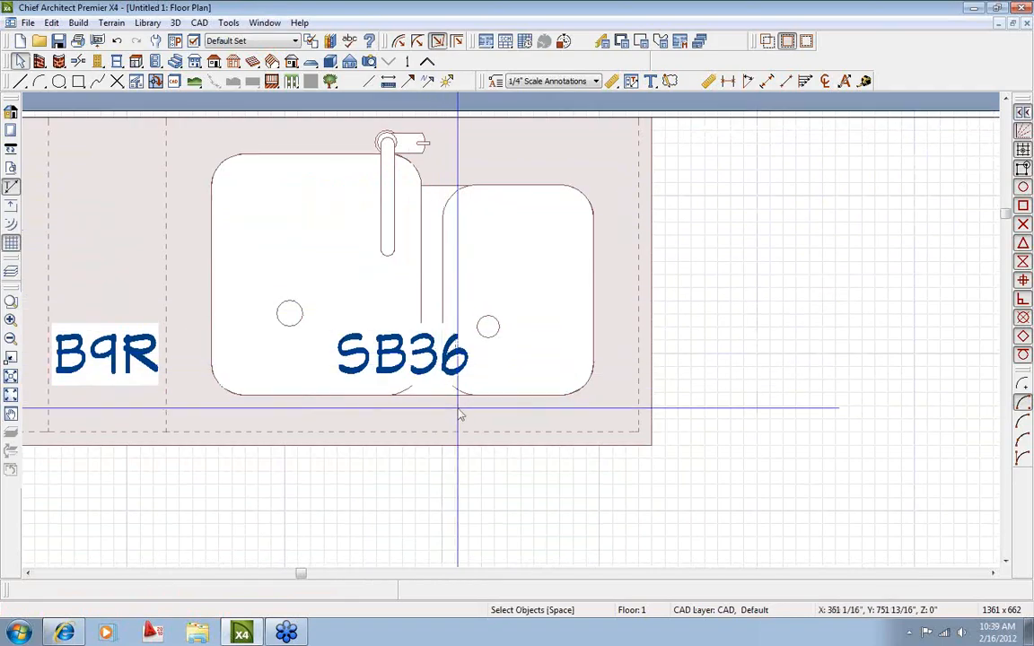
pyautogui.doubleClick(459, 415)
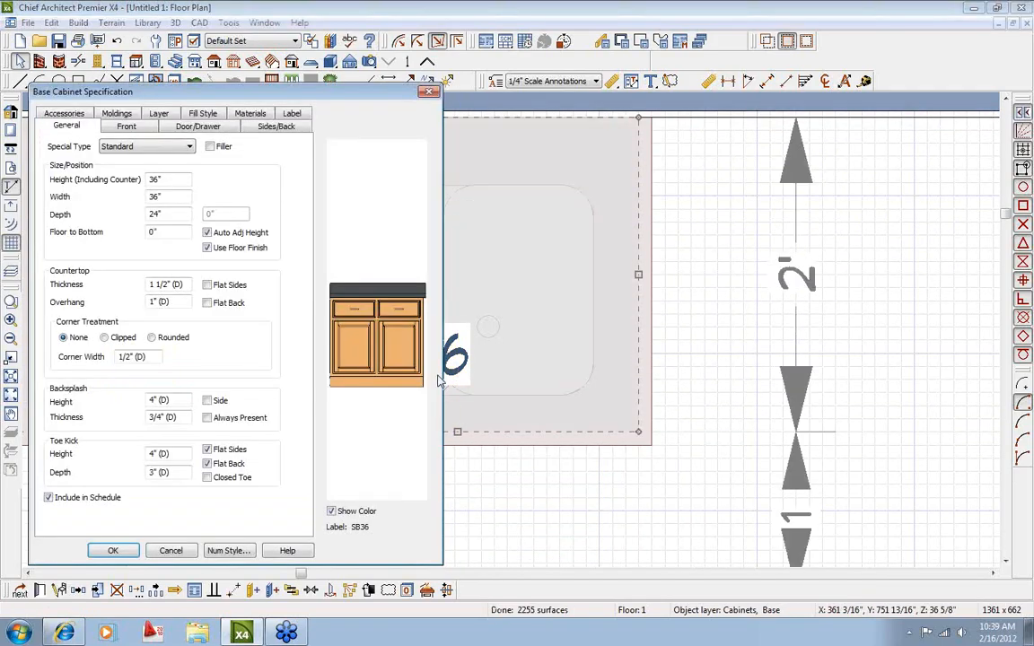
pyautogui.click(387, 343)
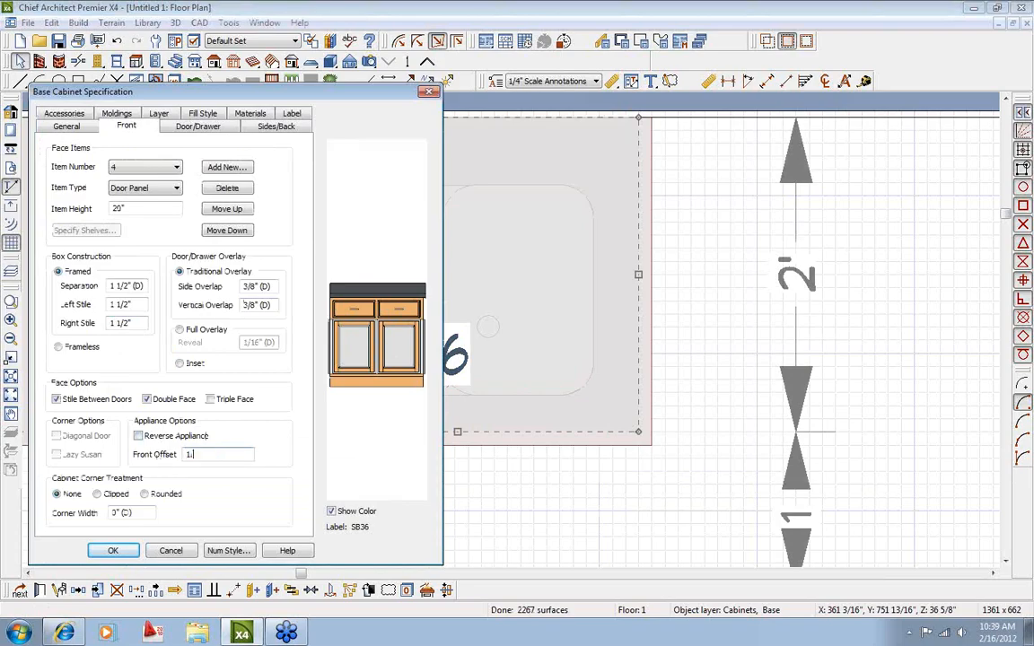
pyautogui.click(124, 553)
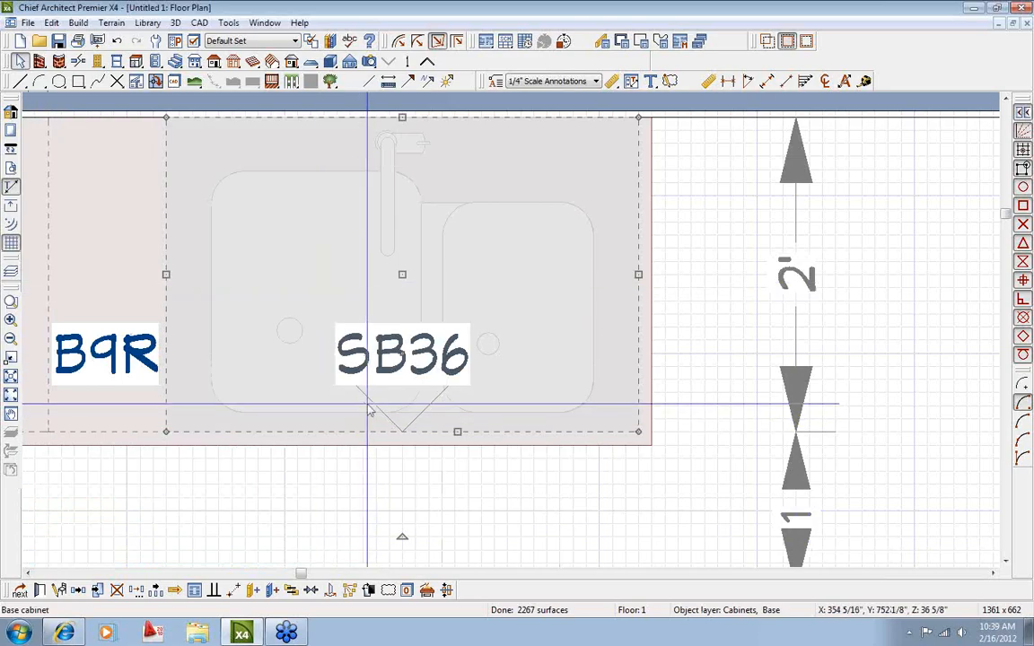
pyautogui.press('Escape')
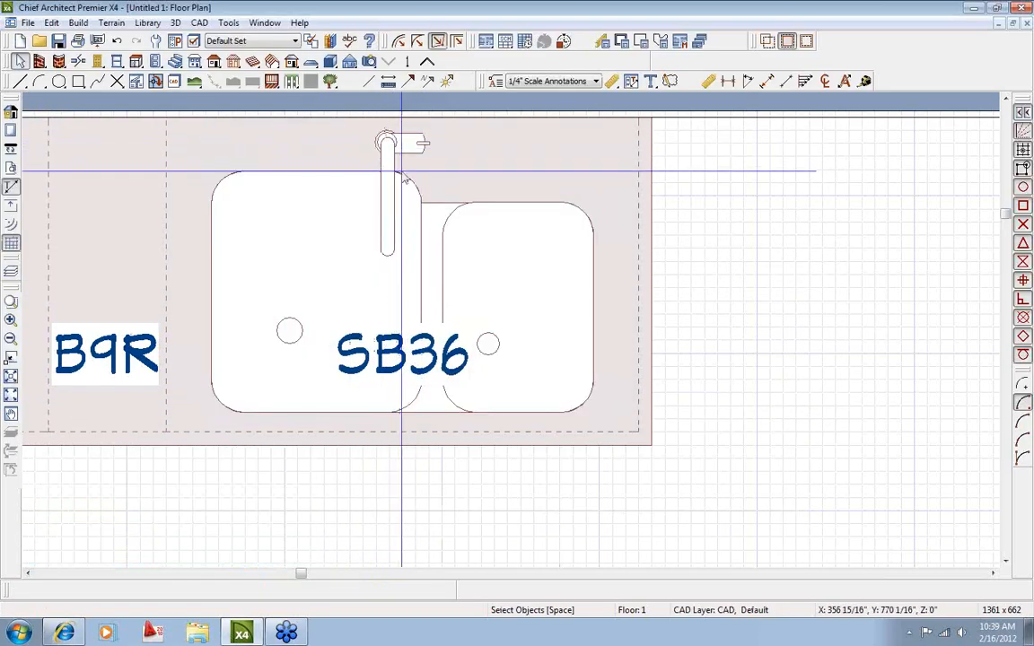
# Place a default 24" base cabinet against the upper wall directly beside the SB36 sink cabinet.
pyautogui.scroll(-4, 404, 178)
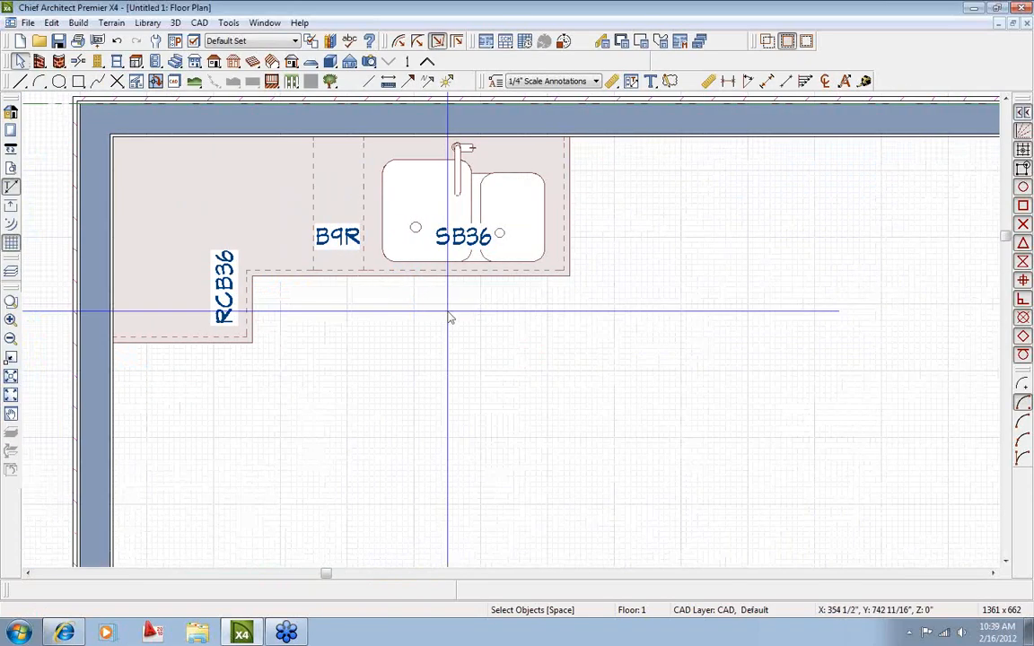
pyautogui.moveTo(450, 318); pyautogui.dragTo(326, 351, button='middle')
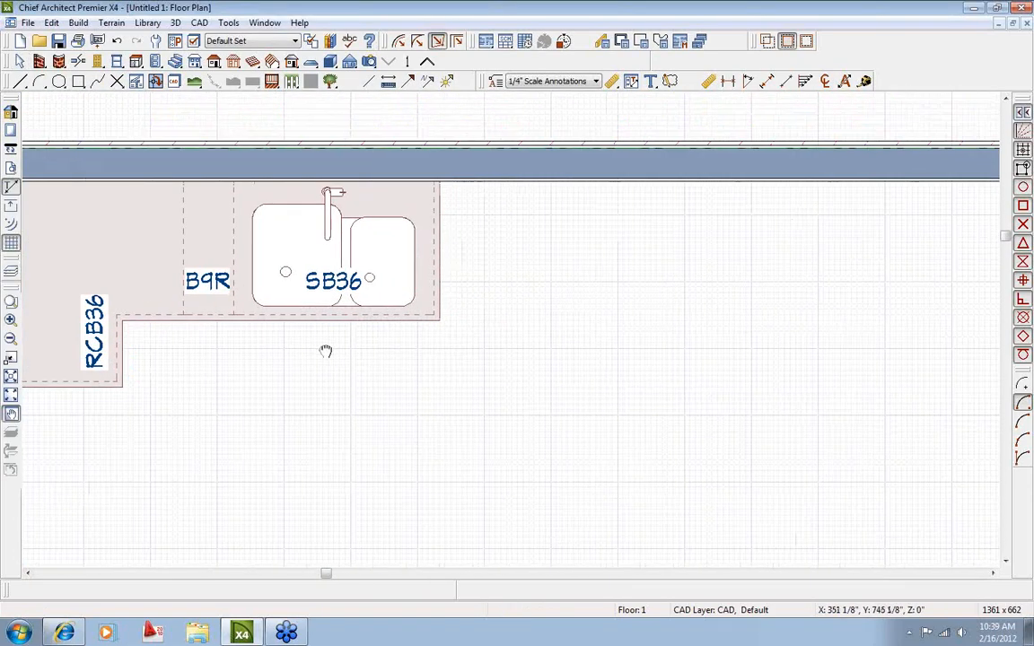
pyautogui.click(136, 62)
pyautogui.click(469, 250)
pyautogui.moveTo(473, 397); pyautogui.dragTo(210, 409, button='middle')
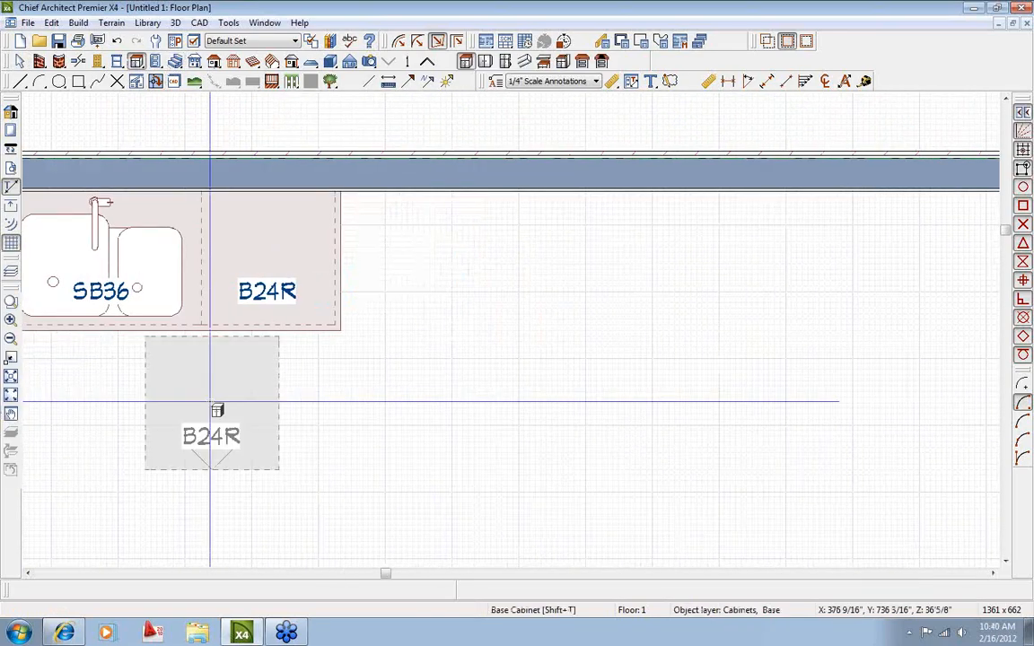
# Place the DWEP panel from the Ritz-Craft kitchen base cabinet library and move it flush against the 24" cabinet's open end.
pyautogui.click(308, 41)
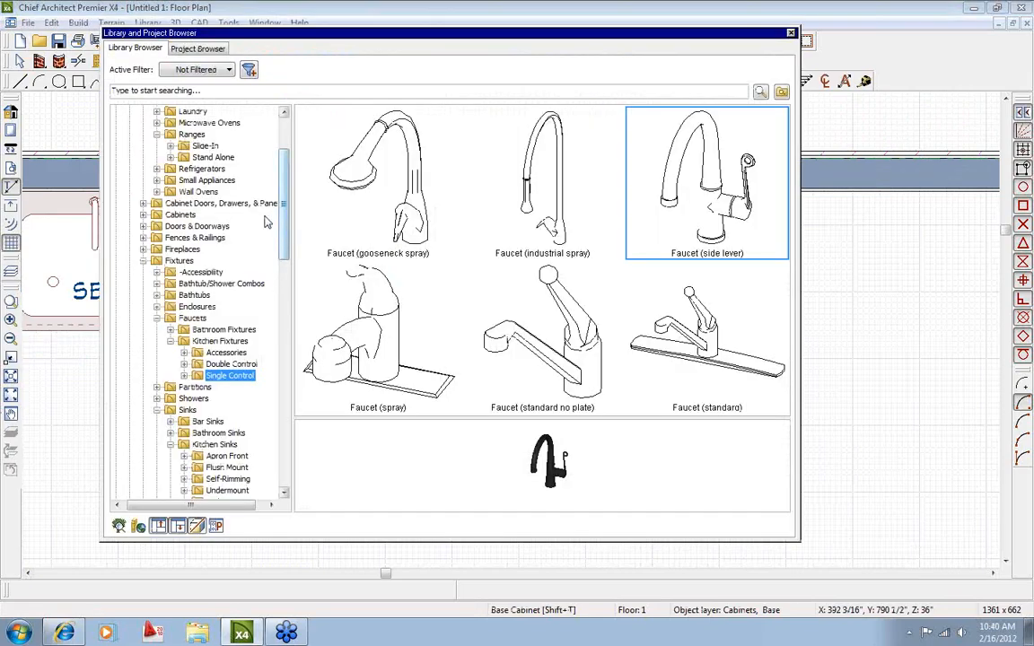
pyautogui.scroll(10, 285, 232)
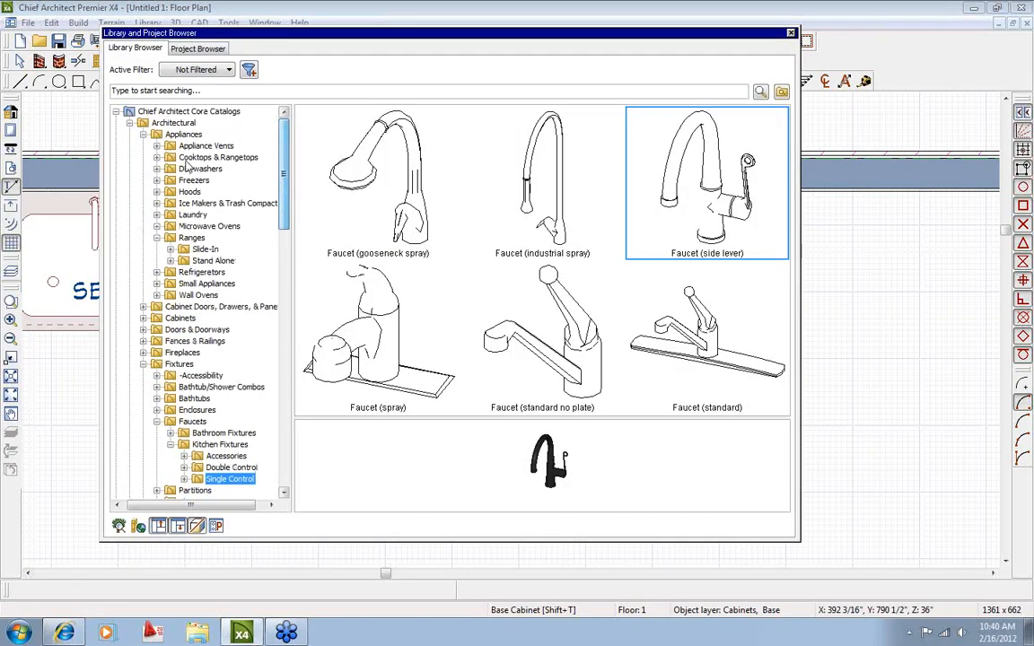
pyautogui.click(132, 122)
pyautogui.scroll(-5, 185, 434)
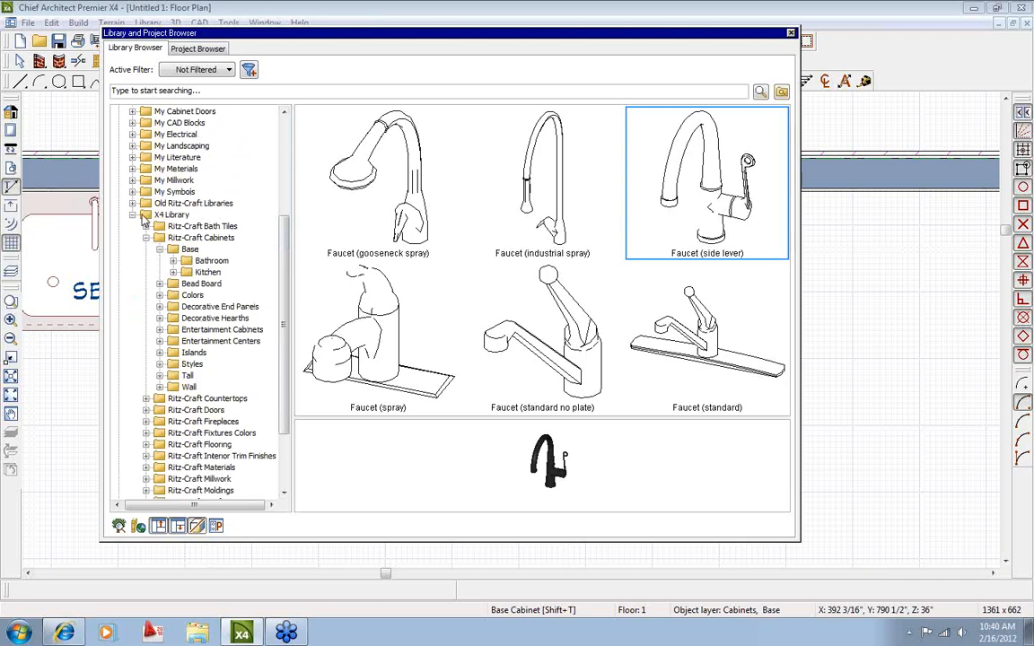
pyautogui.click(207, 272)
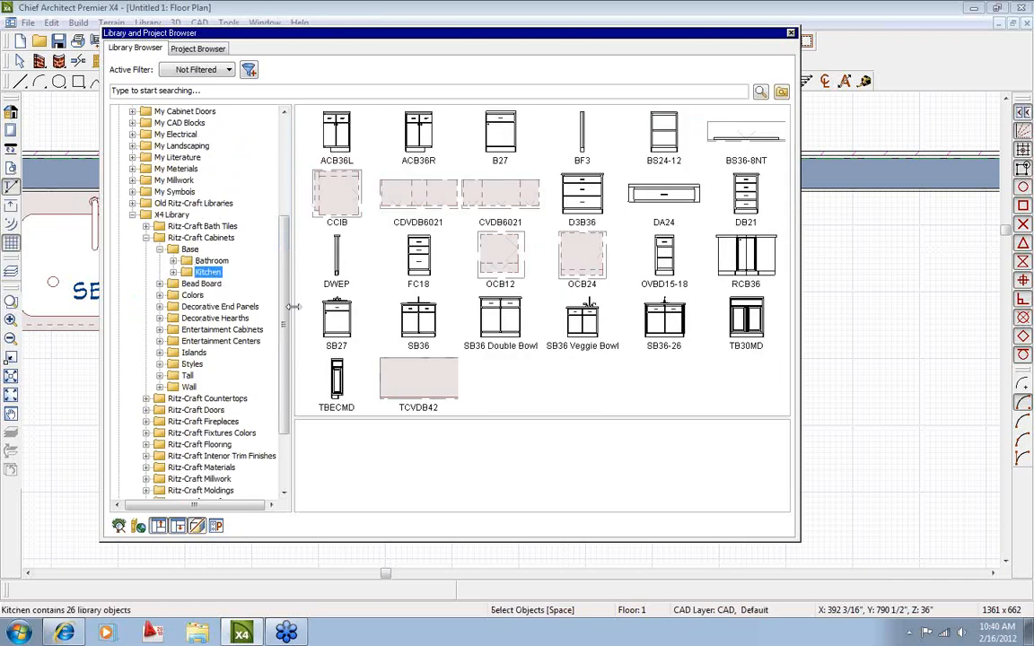
pyautogui.click(339, 260)
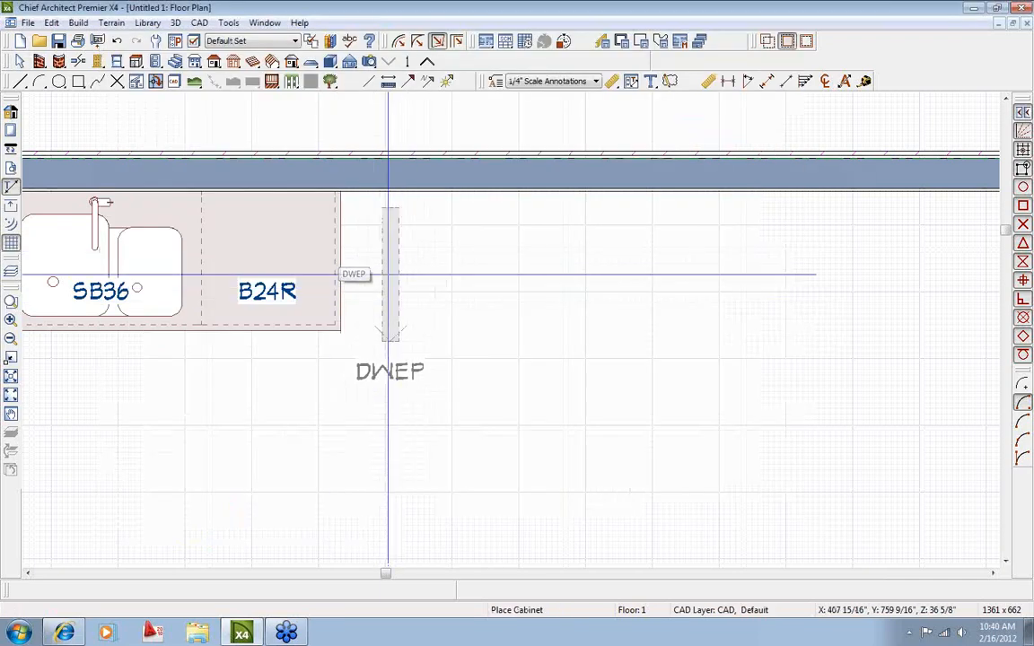
pyautogui.click(378, 238)
pyautogui.scroll(3, 380, 251)
pyautogui.moveTo(380, 261); pyautogui.dragTo(301, 260)
pyautogui.press('space')
# Place a REP90 panel from the Ritz-Craft tall kitchen cabinets and move it flush against the DWEP panel.
pyautogui.scroll(-2, 392, 323)
pyautogui.moveTo(420, 366); pyautogui.dragTo(337, 303, button='middle')
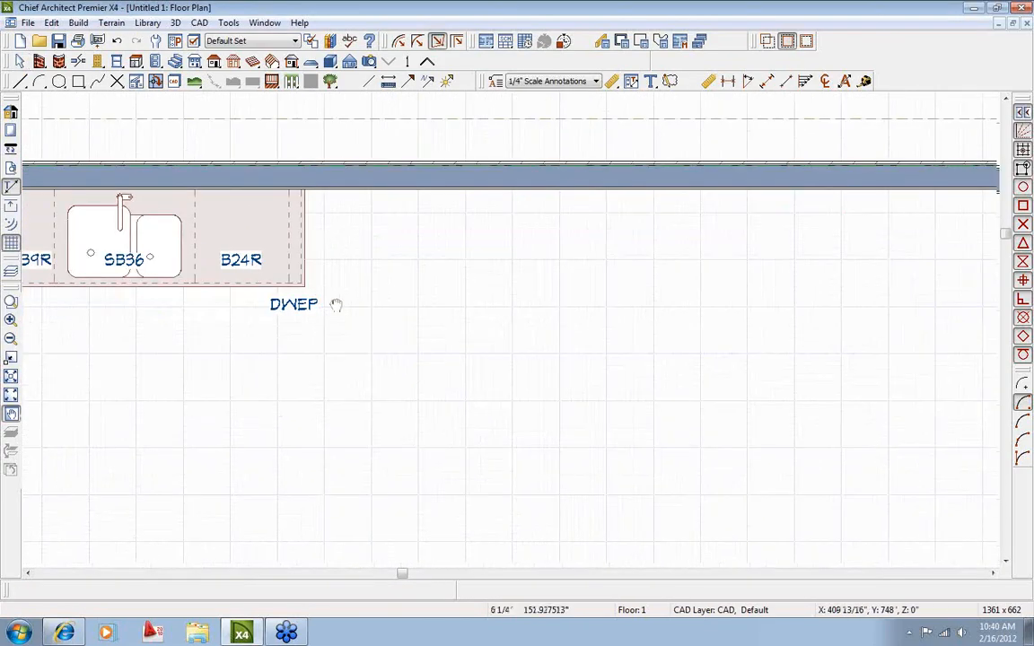
pyautogui.click(327, 45)
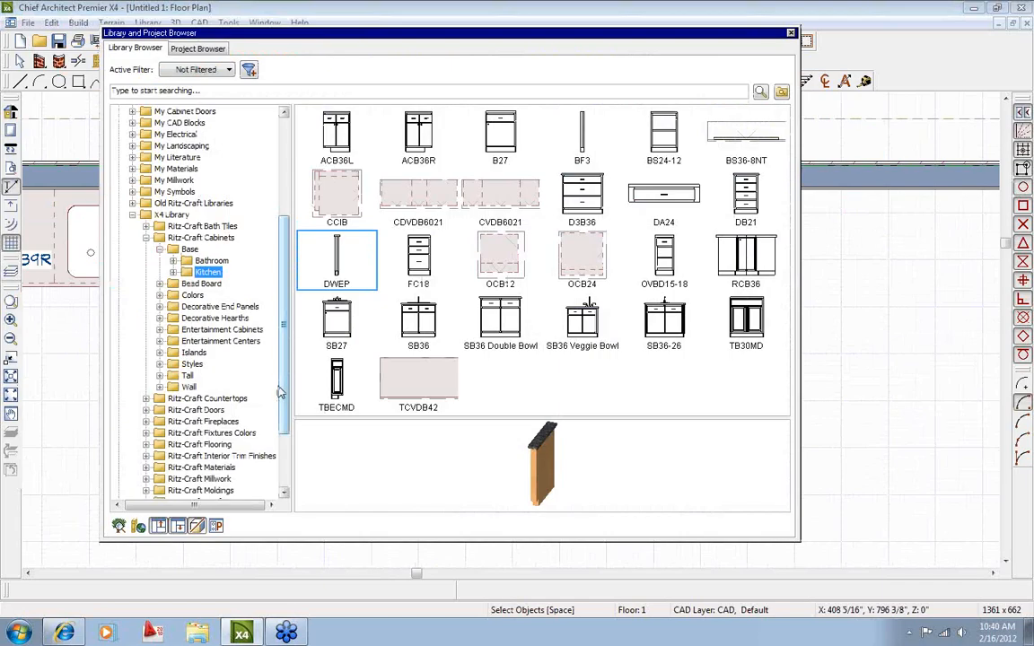
pyautogui.click(188, 375)
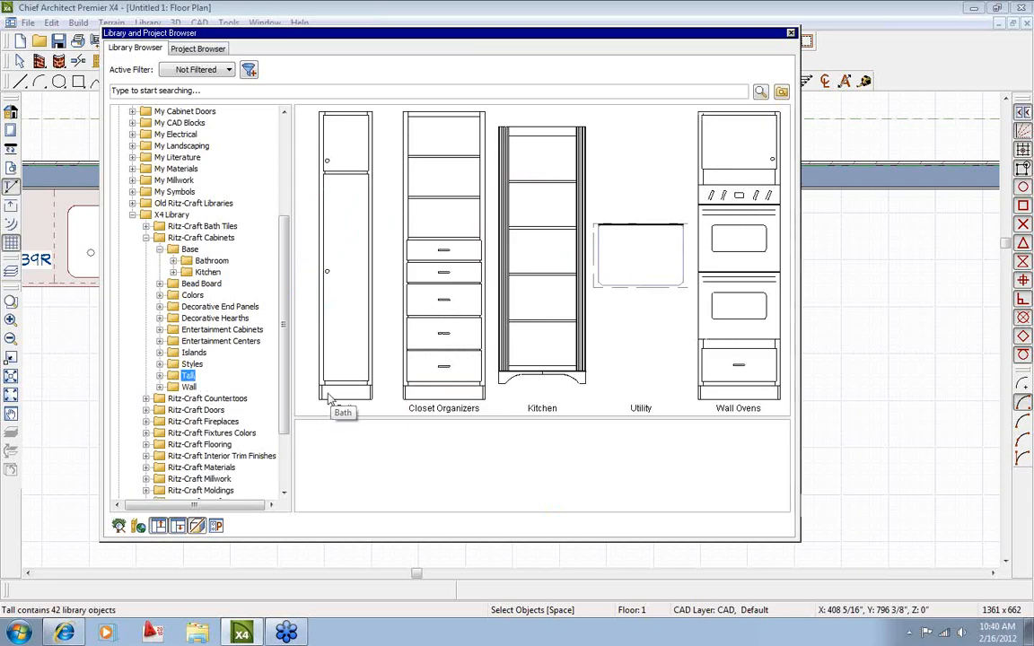
pyautogui.doubleClick(549, 293)
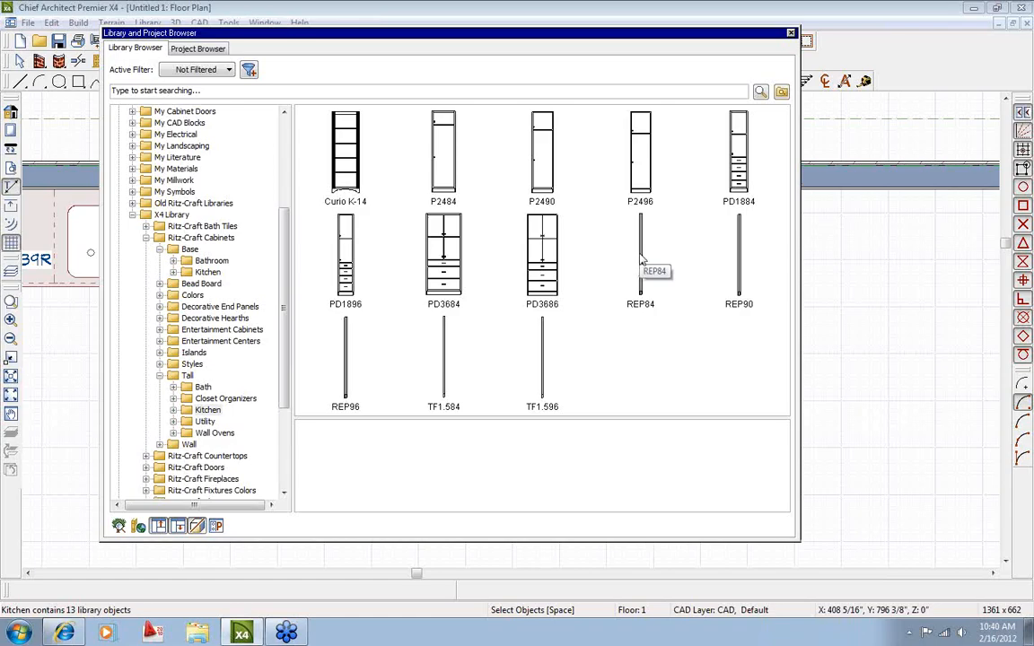
pyautogui.click(740, 257)
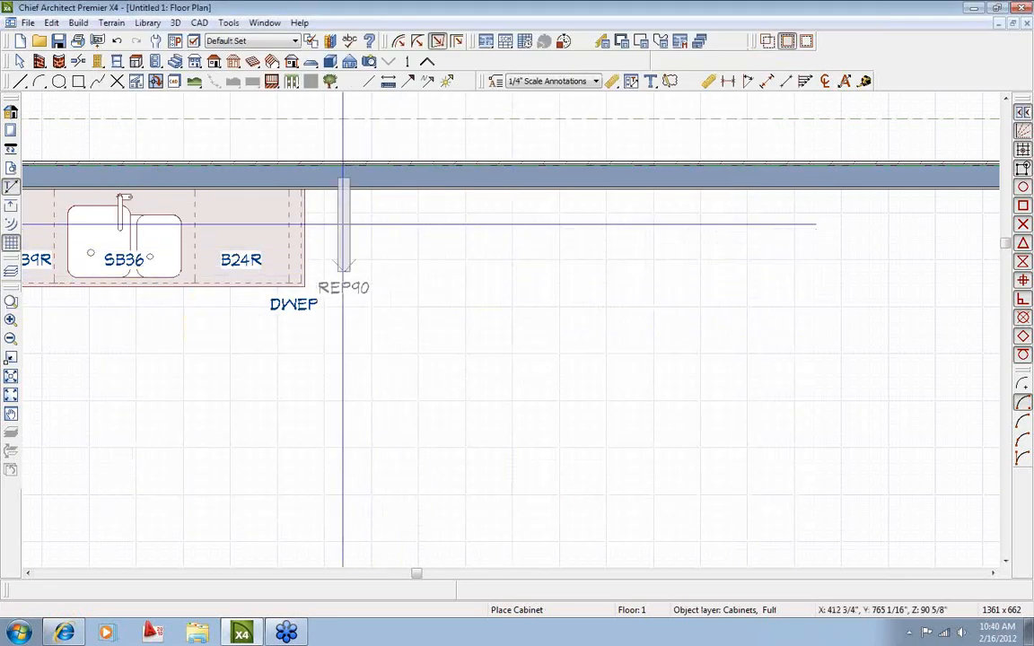
pyautogui.click(342, 223)
pyautogui.scroll(2, 341, 233)
pyautogui.moveTo(342, 242); pyautogui.dragTo(287, 238)
pyautogui.press('space')
pyautogui.scroll(-2, 376, 361)
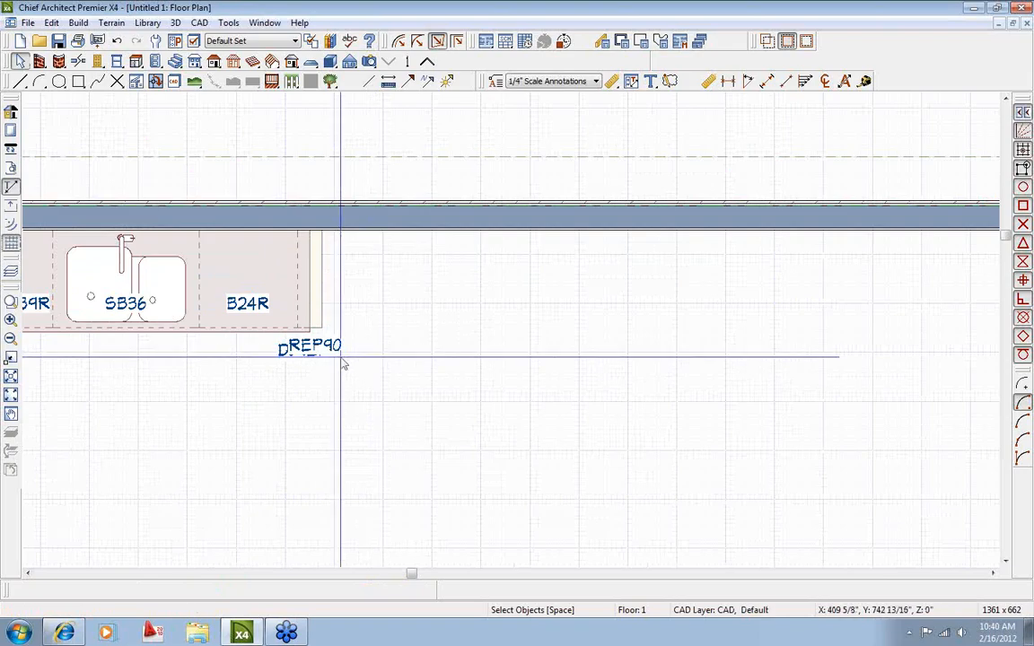
# Move the DWEP label aside so it clears the REP90 label.
pyautogui.scroll(2, 342, 363)
pyautogui.click(302, 349)
pyautogui.moveTo(289, 342); pyautogui.dragTo(220, 348)
pyautogui.click(336, 380)
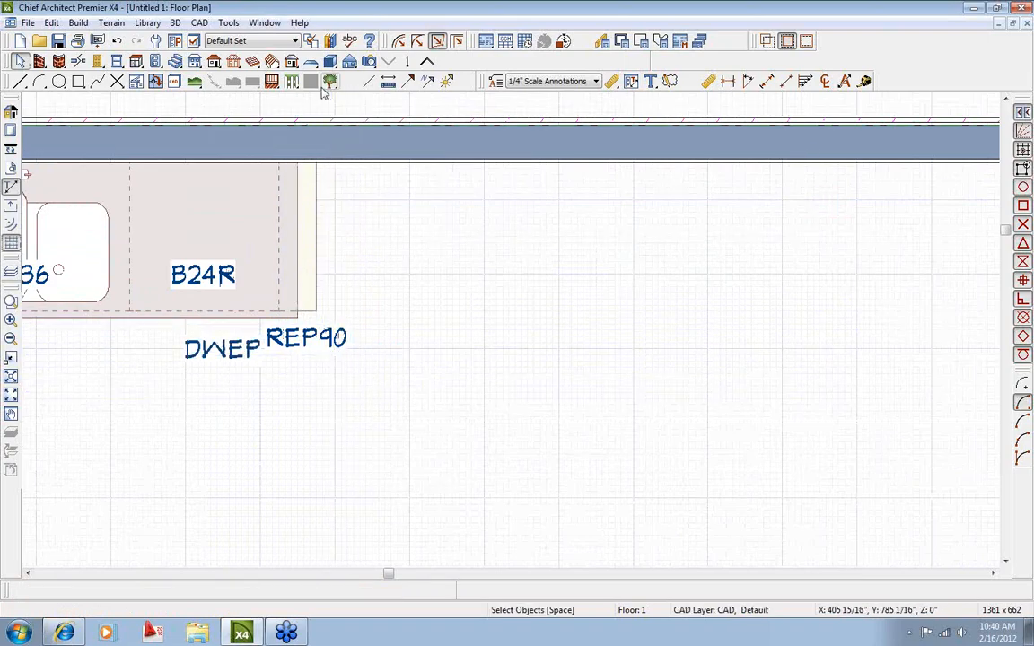
# Place the WWW3617-24 unit from the Ritz-Craft wall cabinets and move it to the open area clear of the base run.
pyautogui.click(329, 41)
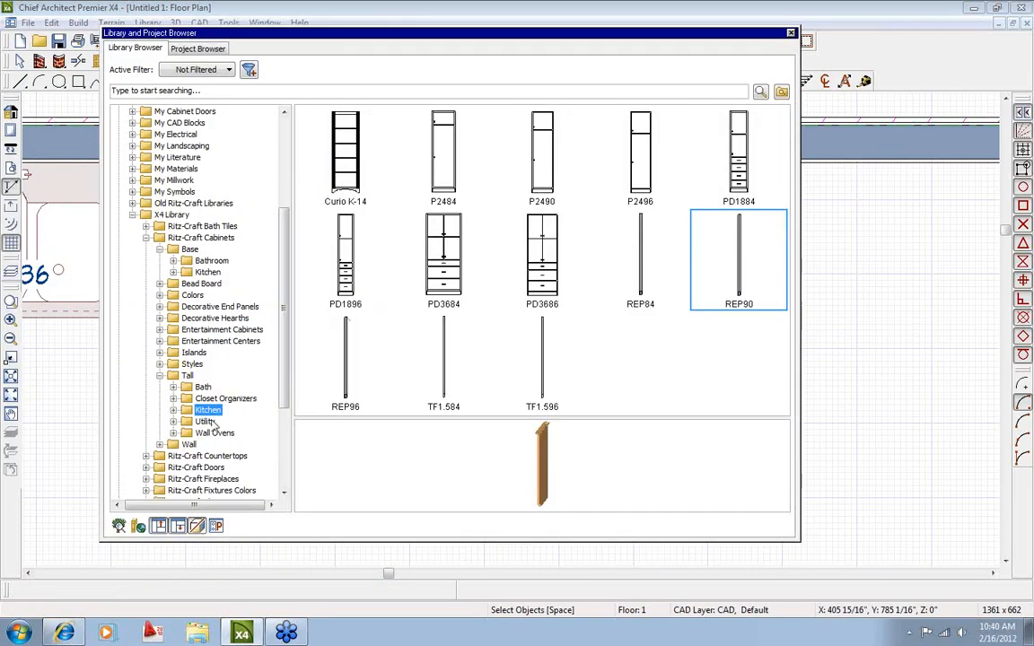
pyautogui.click(189, 444)
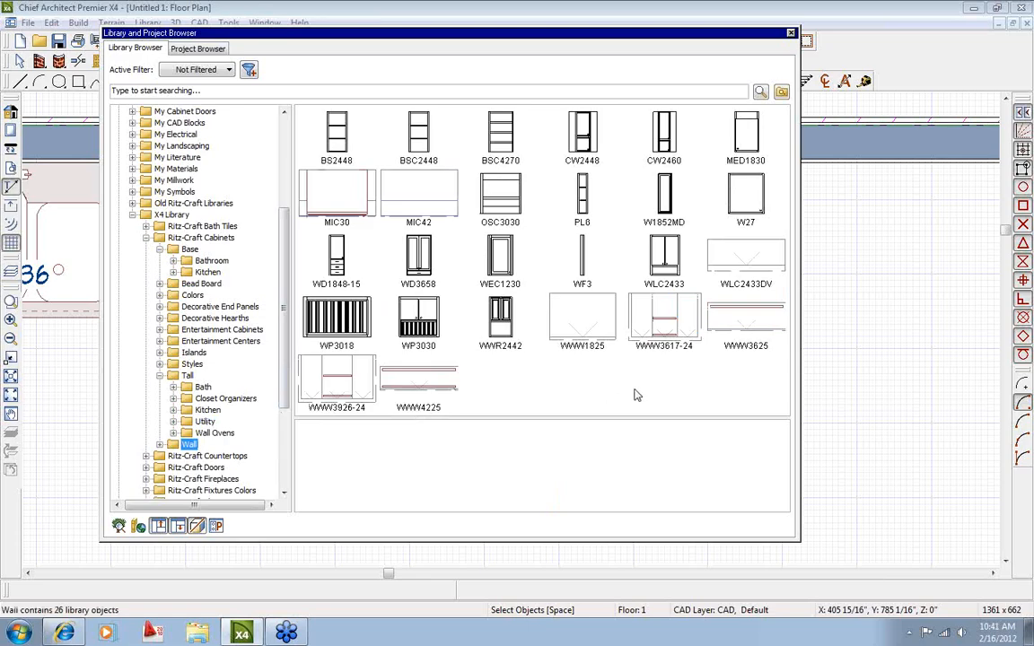
pyautogui.click(663, 341)
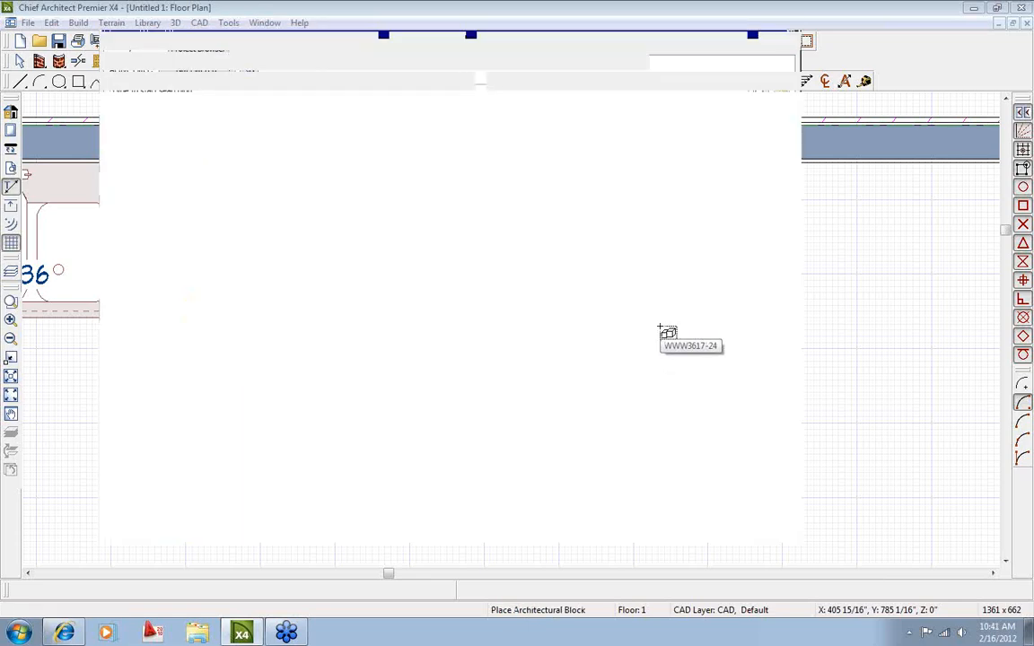
pyautogui.click(335, 215)
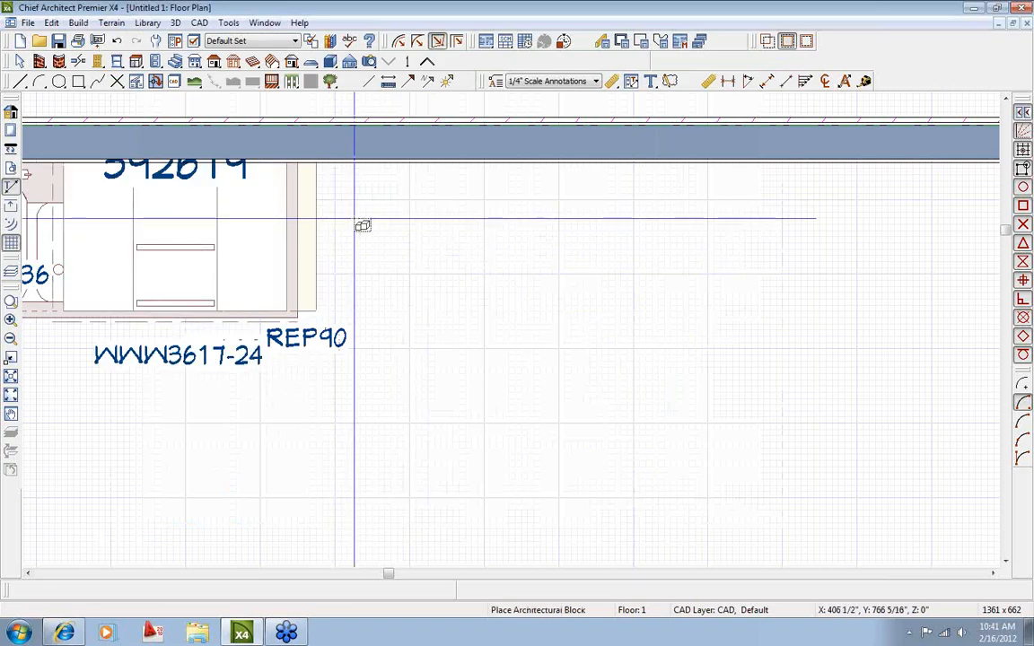
pyautogui.click(179, 243)
pyautogui.moveTo(180, 242); pyautogui.dragTo(559, 382)
pyautogui.moveTo(357, 483); pyautogui.dragTo(303, 452, button='middle')
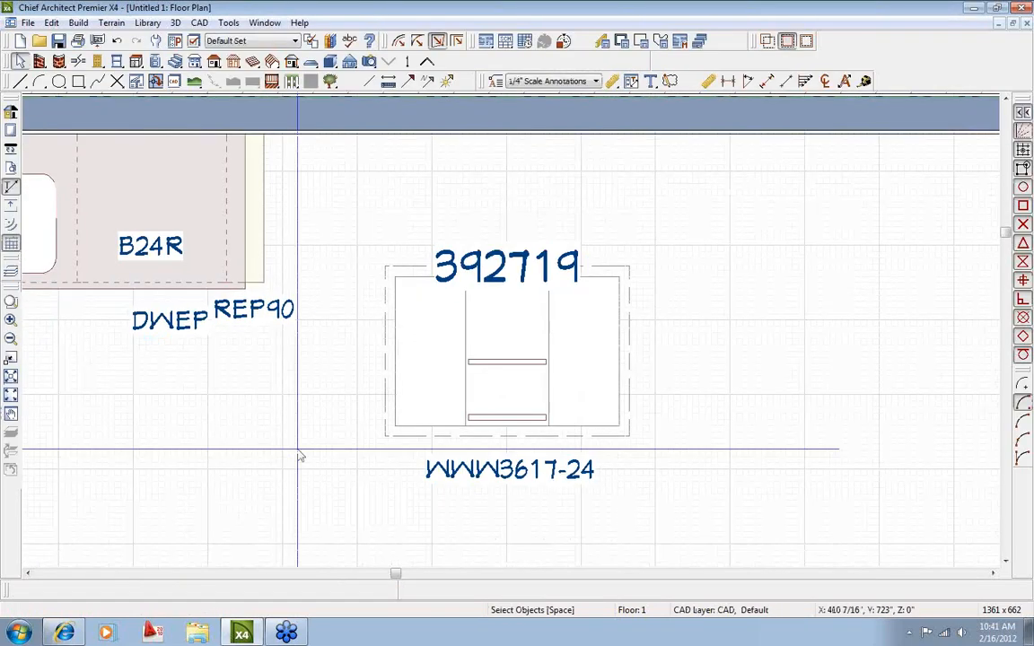
# Explode the WWW3617-24 architectural block into its separate objects.
pyautogui.scroll(-1, 297, 450)
pyautogui.click(482, 392)
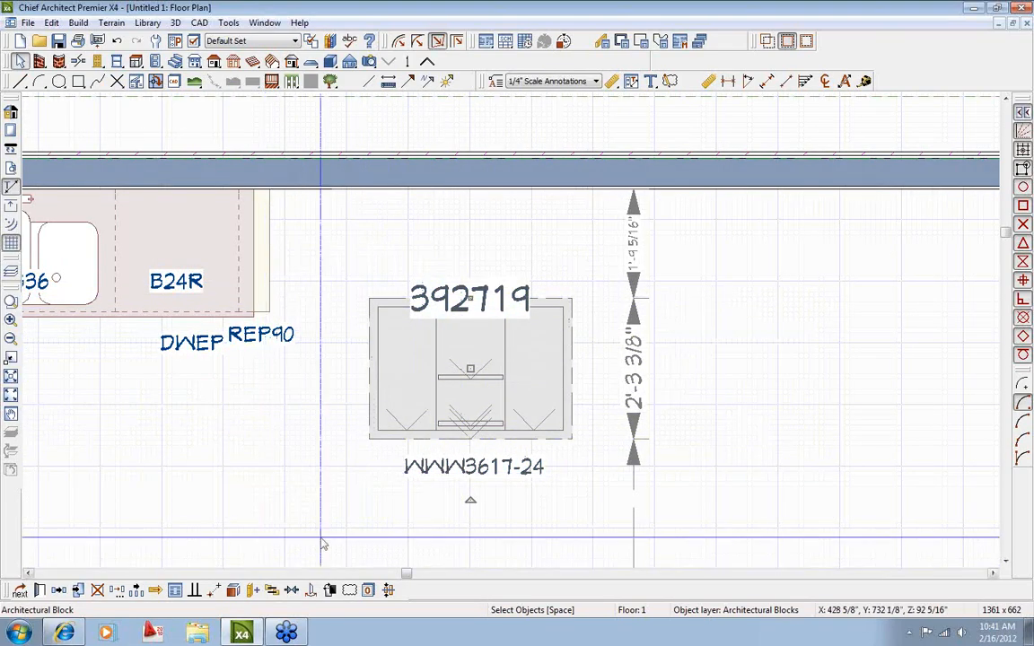
pyautogui.click(231, 594)
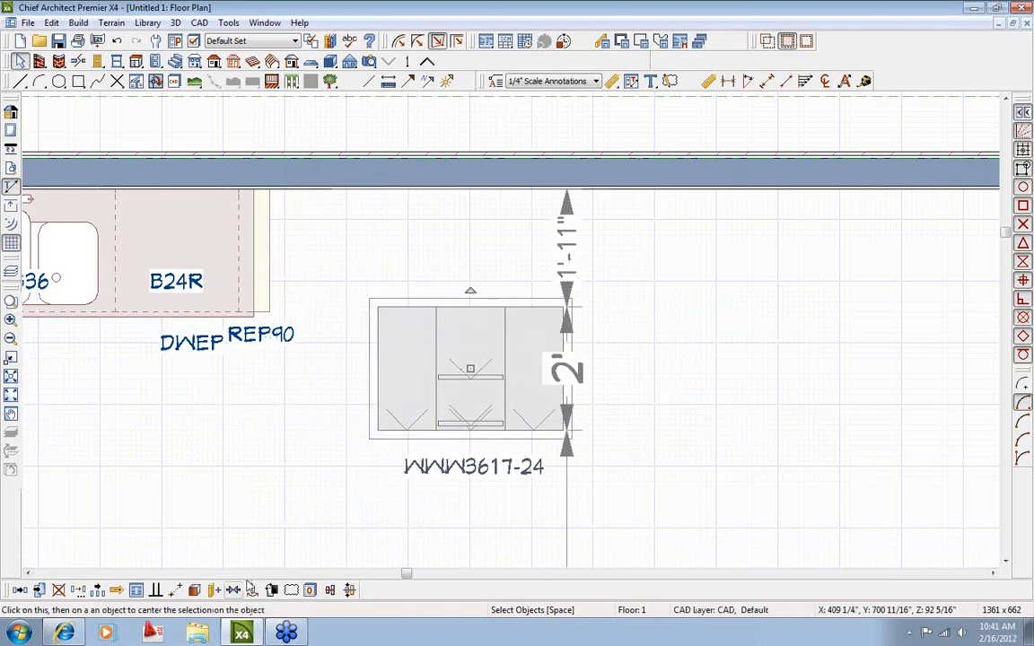
# Select all parts of the WWW3617-24 unit and move them against the upper wall, flush with the REP90 panel.
pyautogui.moveTo(327, 257); pyautogui.dragTo(604, 491)
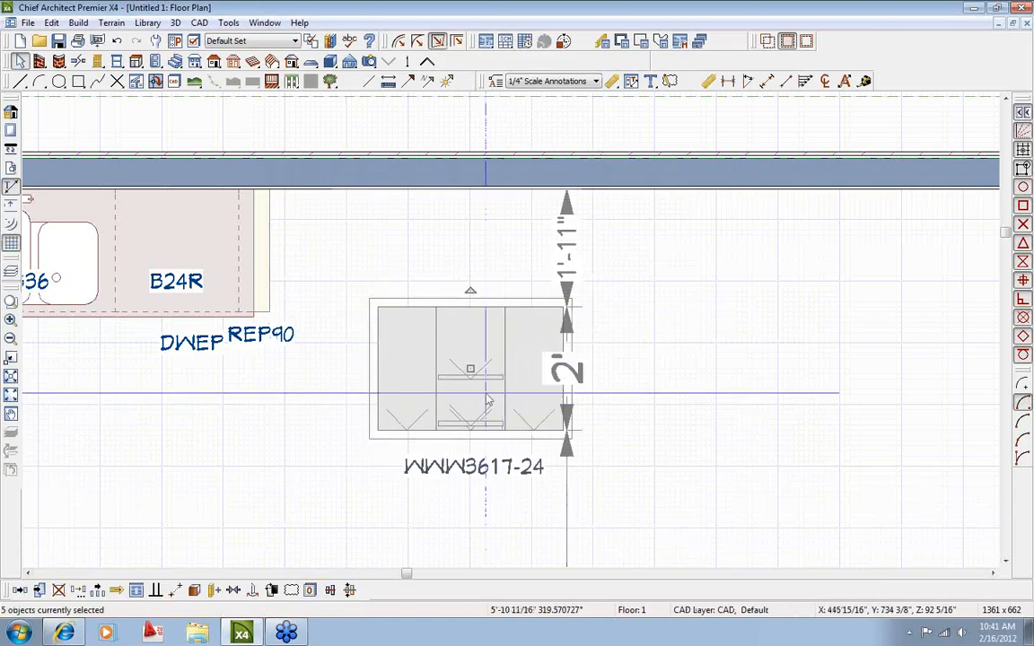
pyautogui.moveTo(467, 366); pyautogui.dragTo(484, 276)
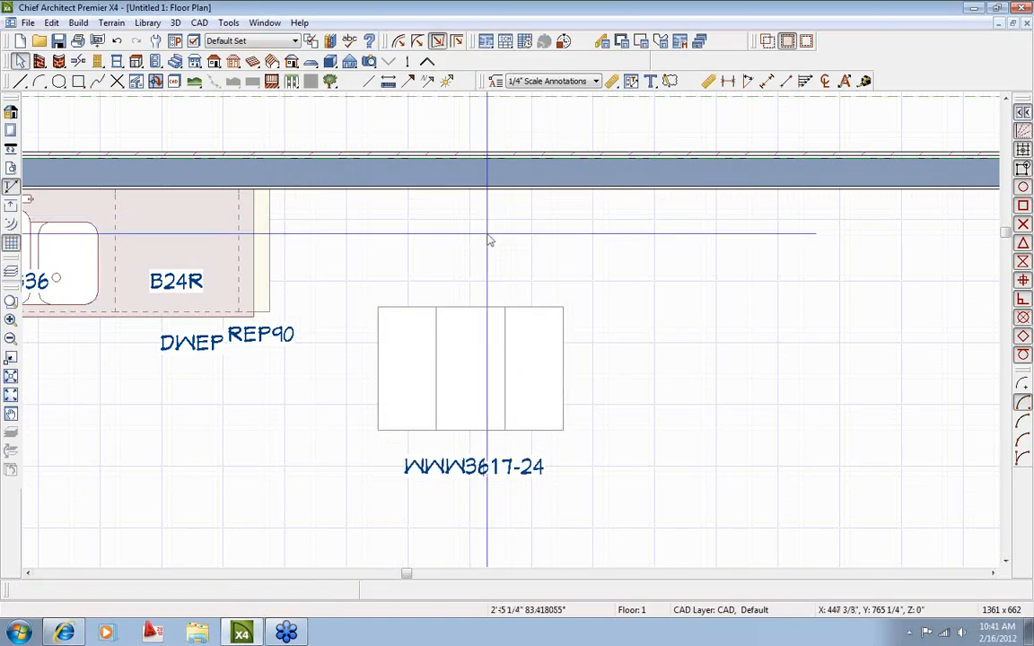
pyautogui.moveTo(351, 294); pyautogui.dragTo(592, 493)
pyautogui.moveTo(469, 368); pyautogui.dragTo(348, 249)
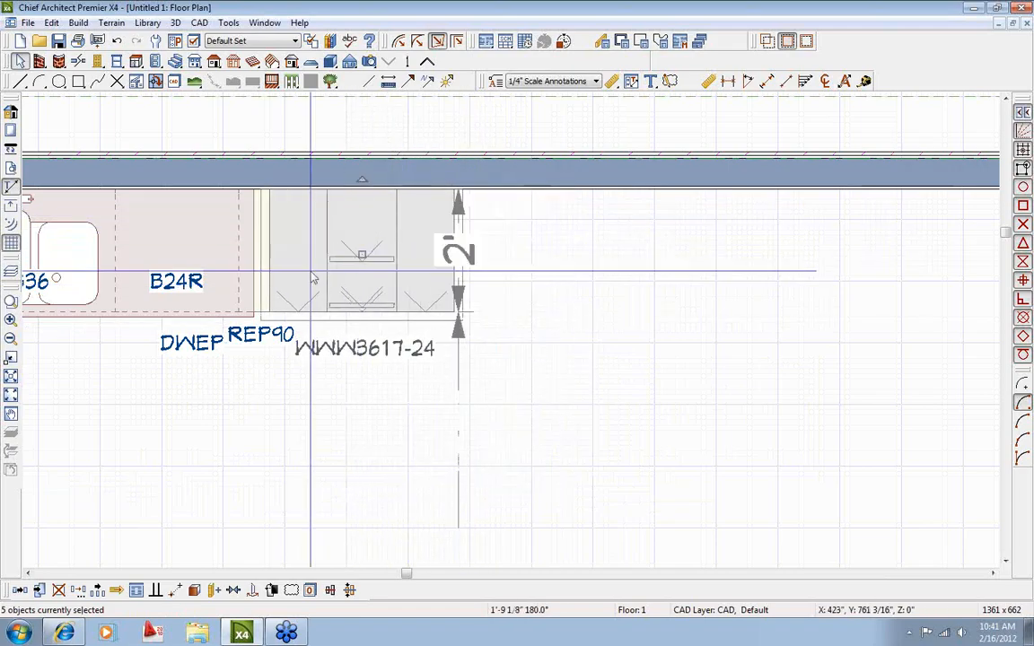
# Copy the REP90 panel to the open end of the WWW3617-24 unit and move it flush against that unit.
pyautogui.scroll(3, 256, 284)
pyautogui.click(271, 292)
pyautogui.scroll(-4, 275, 299)
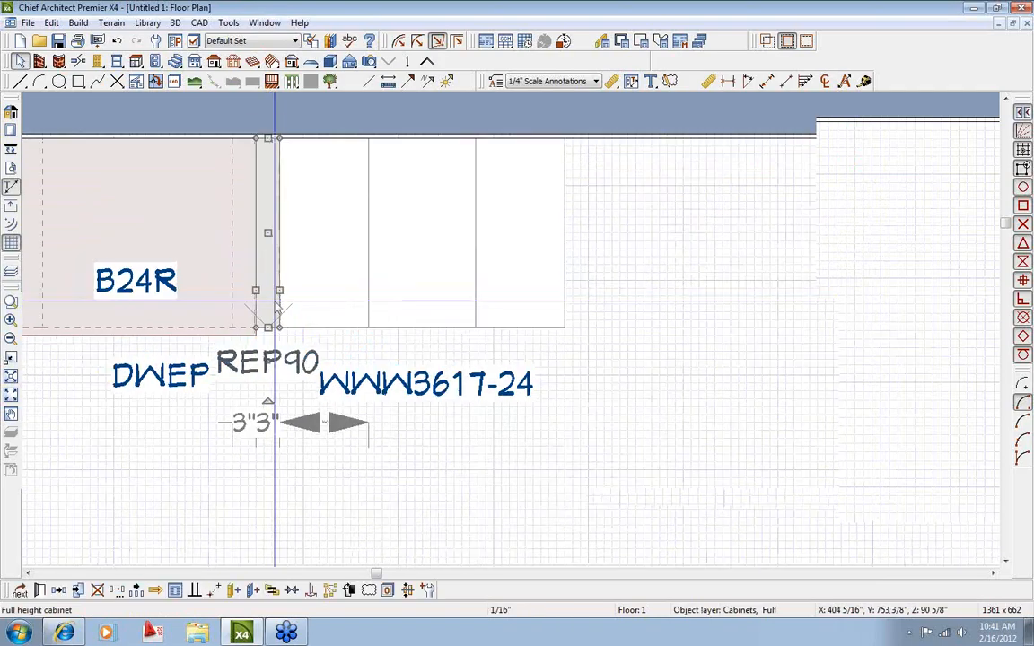
pyautogui.click(61, 590)
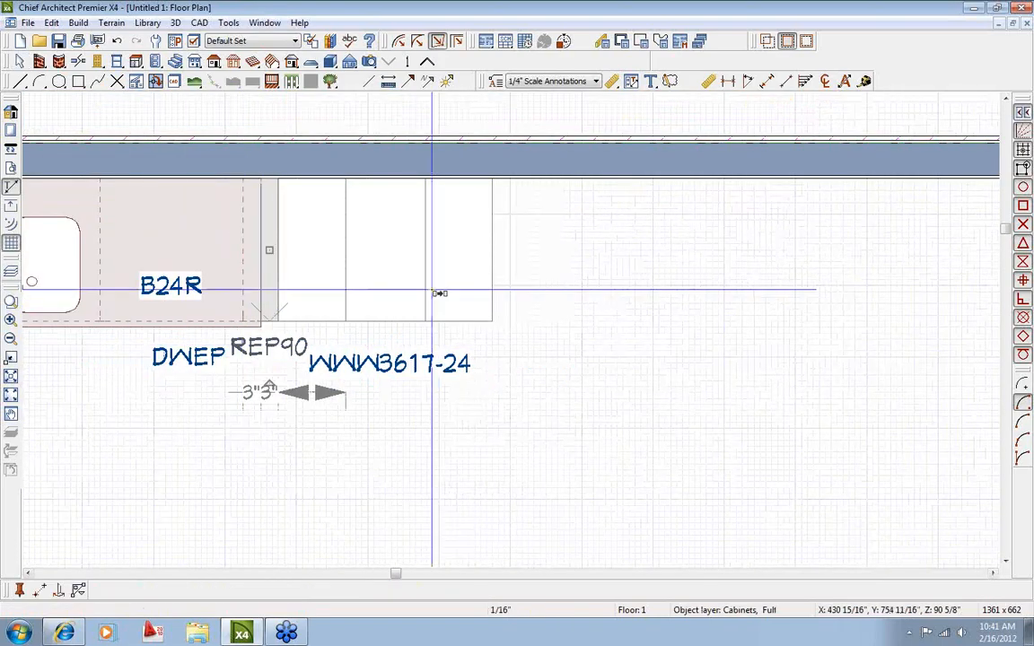
pyautogui.click(533, 217)
pyautogui.scroll(2, 535, 225)
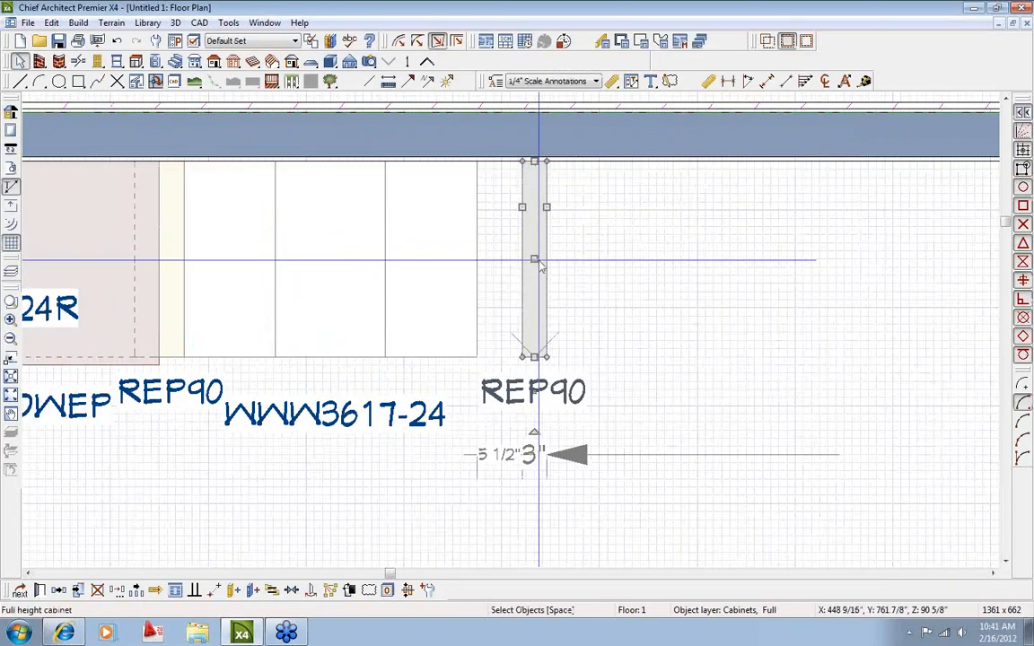
pyautogui.moveTo(534, 256); pyautogui.dragTo(479, 258)
pyautogui.click(535, 270)
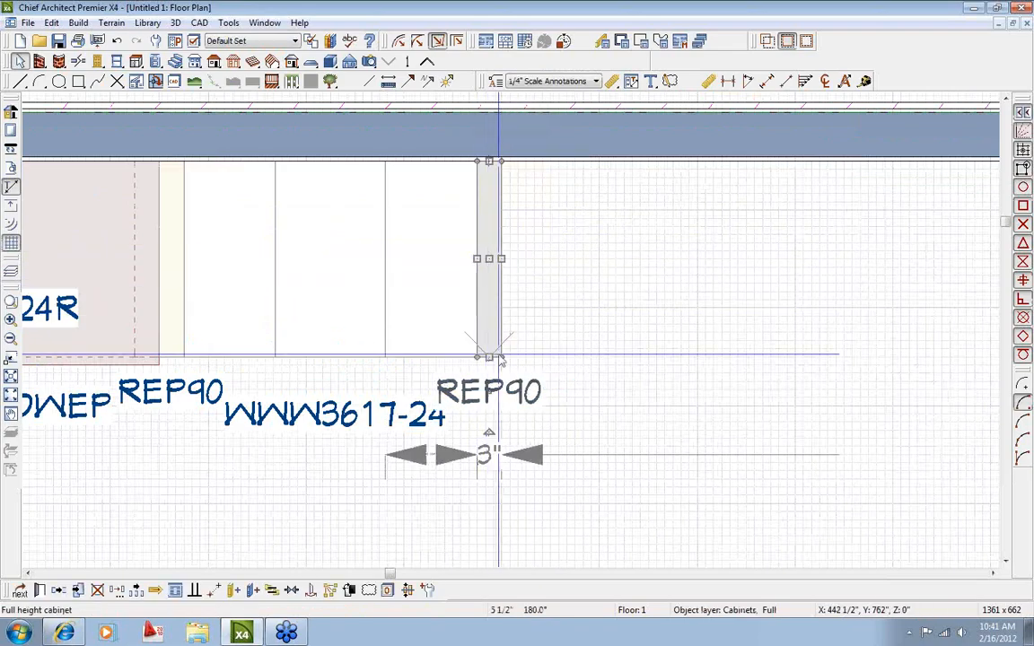
pyautogui.click(502, 365)
# Create a full camera view facing the cabinet run and orbit it to examine the tall panels and wall unit.
pyautogui.scroll(-2, 503, 364)
pyautogui.scroll(-2, 503, 364)
pyautogui.moveTo(495, 403); pyautogui.dragTo(245, 280, button='middle')
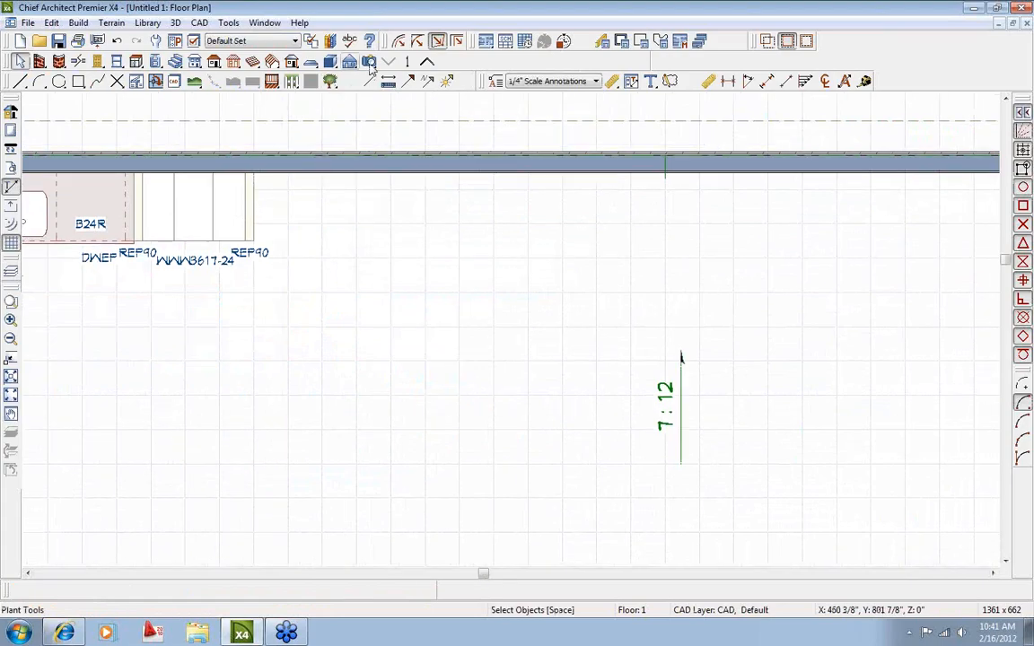
pyautogui.click(368, 62)
pyautogui.moveTo(301, 471); pyautogui.dragTo(215, 369)
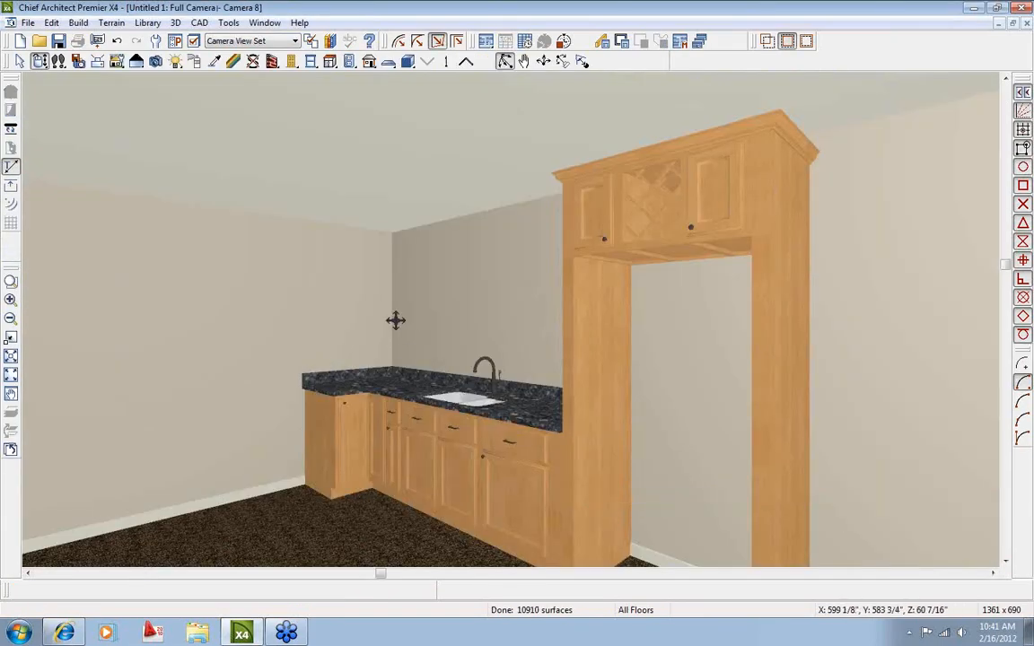
pyautogui.moveTo(406, 329); pyautogui.dragTo(490, 360)
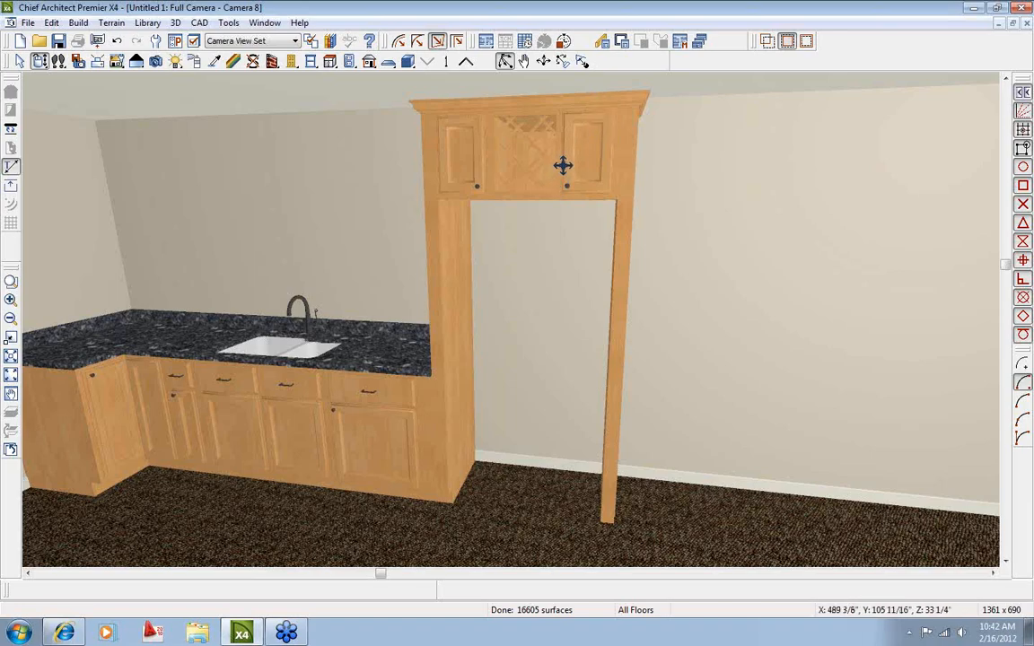
pyautogui.press('space')
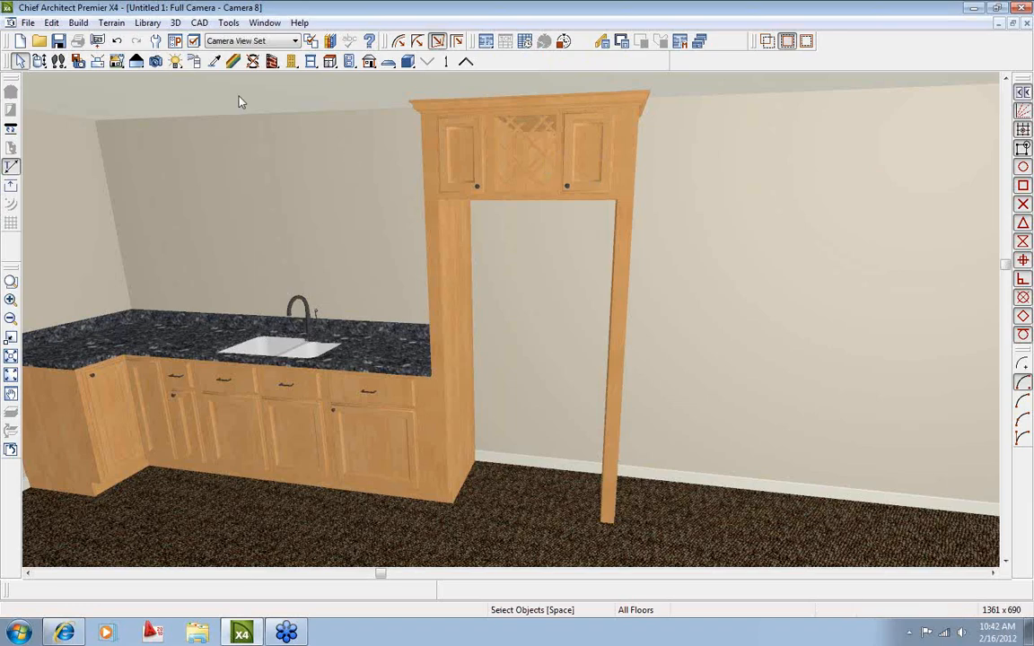
# Return to the floor plan and place a DEP2490 panel from the Ritz-Craft Decorative End Panels library near the outer REP90 panel.
pyautogui.click(265, 22)
pyautogui.click(314, 346)
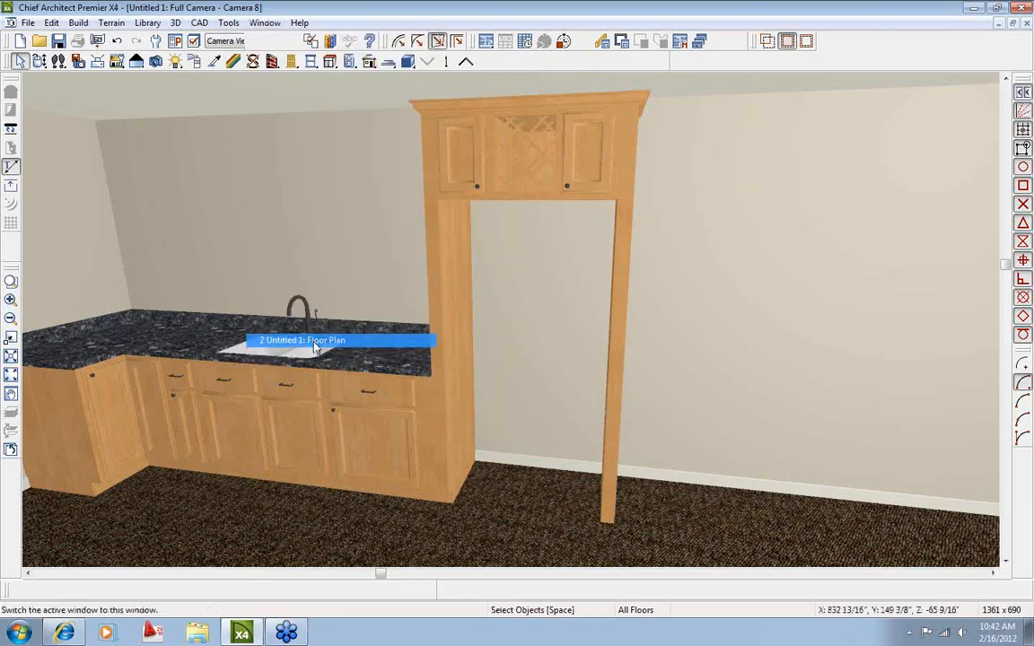
pyautogui.moveTo(292, 287); pyautogui.dragTo(420, 344, button='middle')
pyautogui.scroll(2, 367, 281)
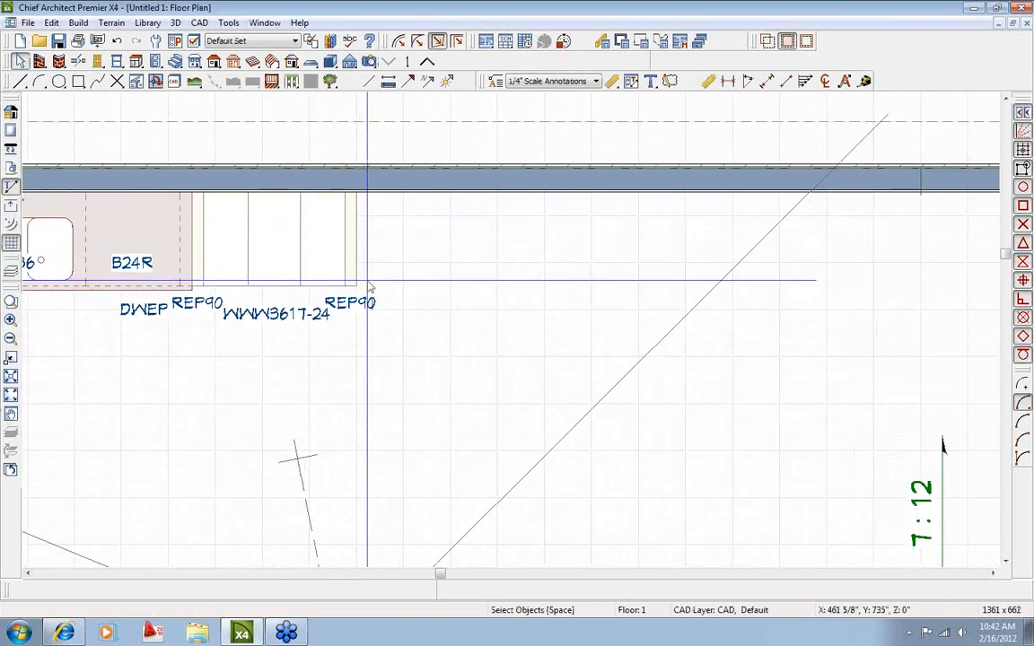
pyautogui.click(311, 40)
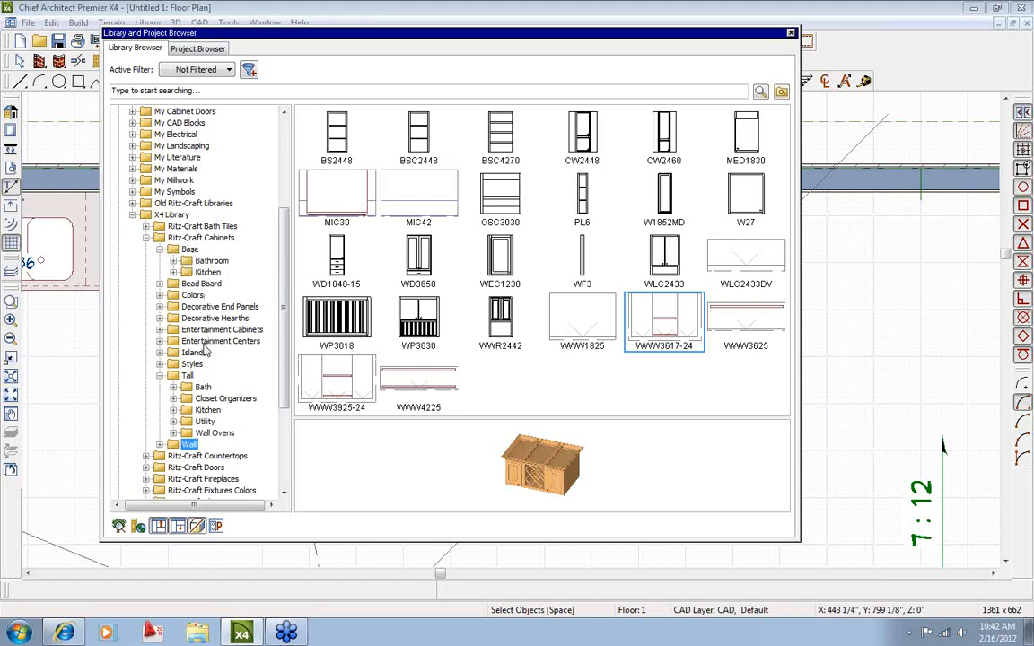
pyautogui.click(219, 306)
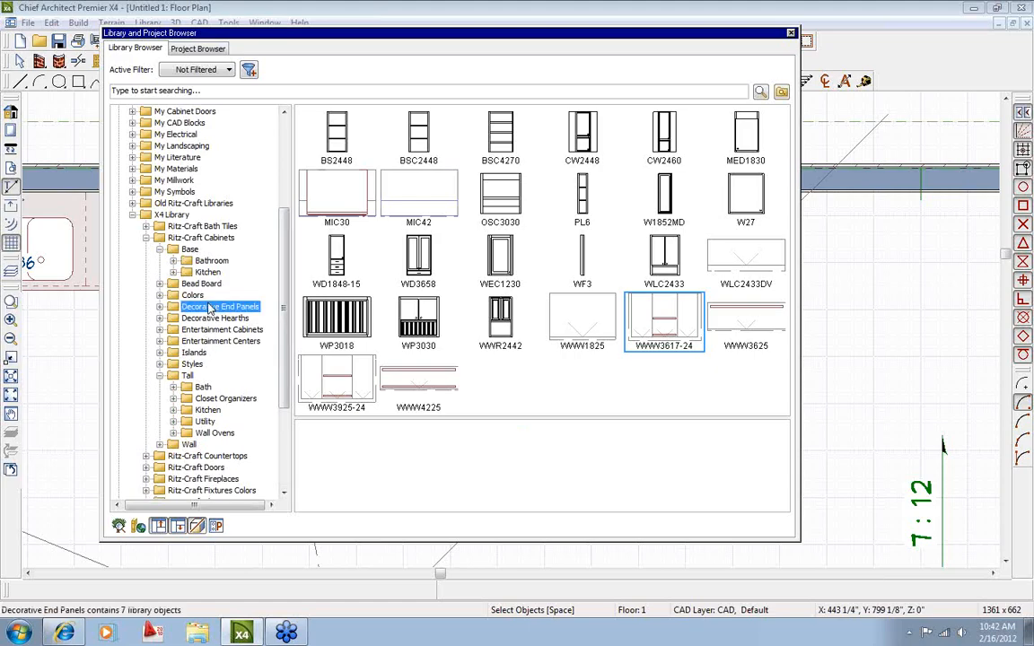
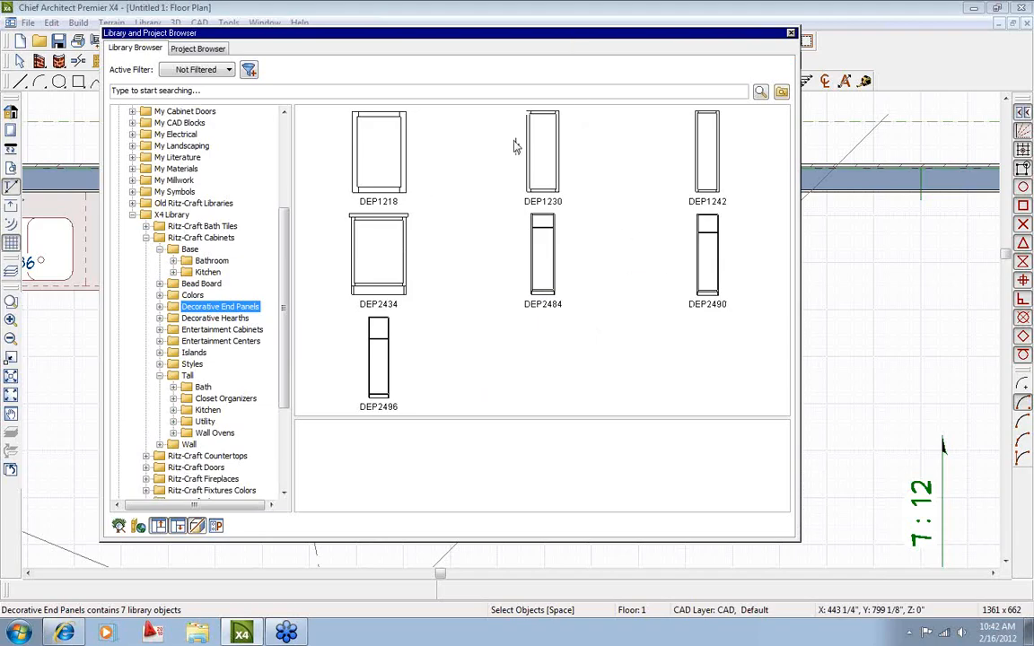
pyautogui.click(707, 261)
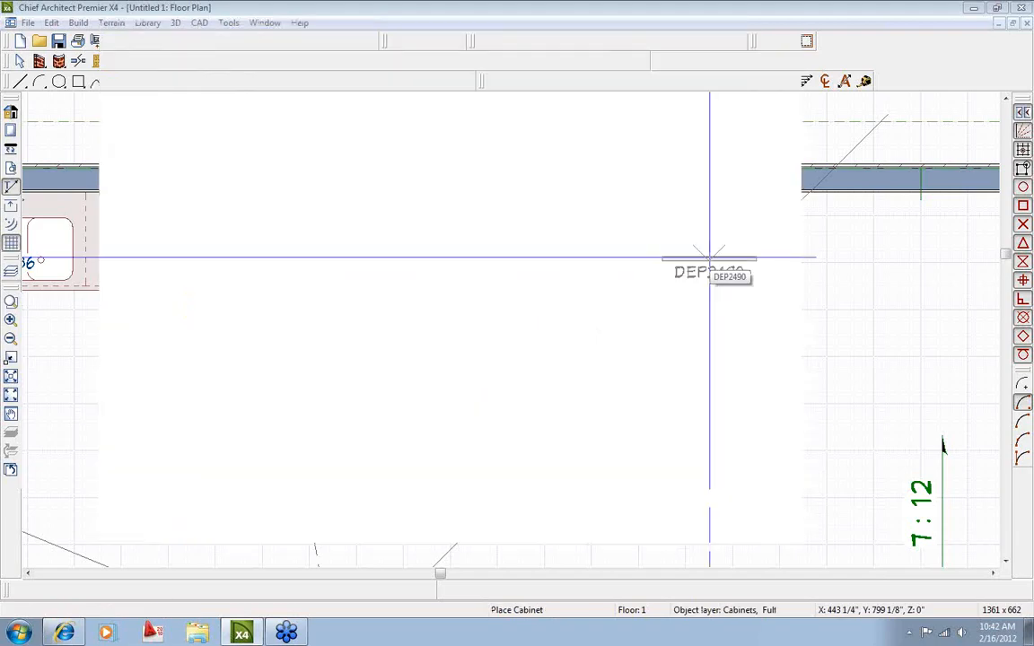
pyautogui.click(427, 319)
pyautogui.scroll(2, 427, 319)
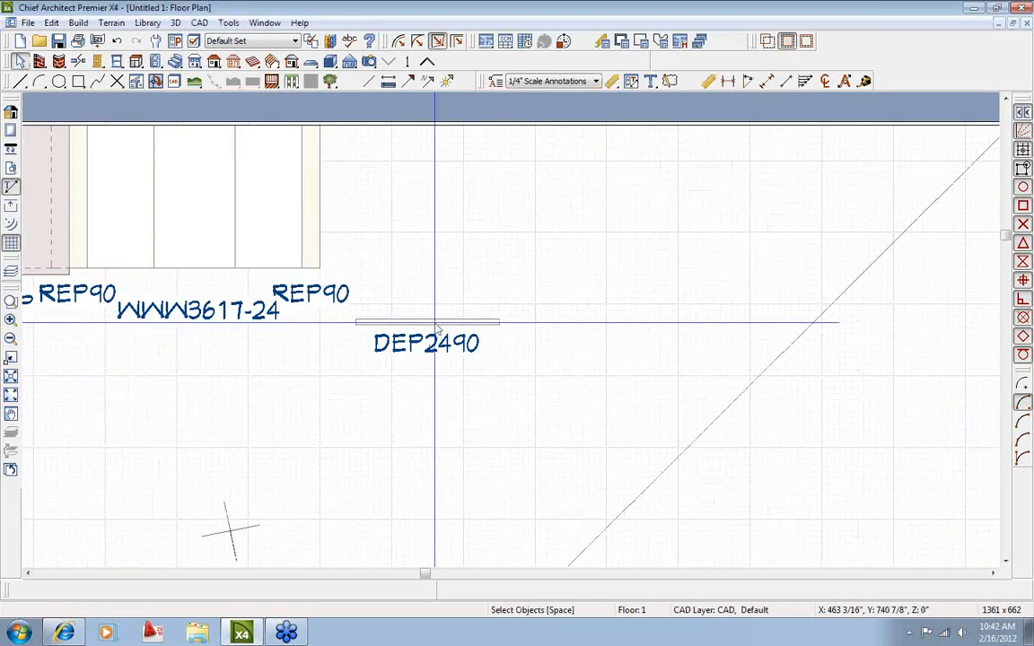
# Rotate the DEP2490 panel 90° and move it flush against the outer face of the end REP90 panel.
pyautogui.moveTo(431, 358); pyautogui.dragTo(453, 325)
pyautogui.scroll(1, 441, 321)
pyautogui.moveTo(482, 302); pyautogui.dragTo(489, 400, button='middle')
pyautogui.moveTo(425, 420); pyautogui.dragTo(201, 202)
pyautogui.scroll(1, 414, 249)
pyautogui.scroll(-5, 401, 309)
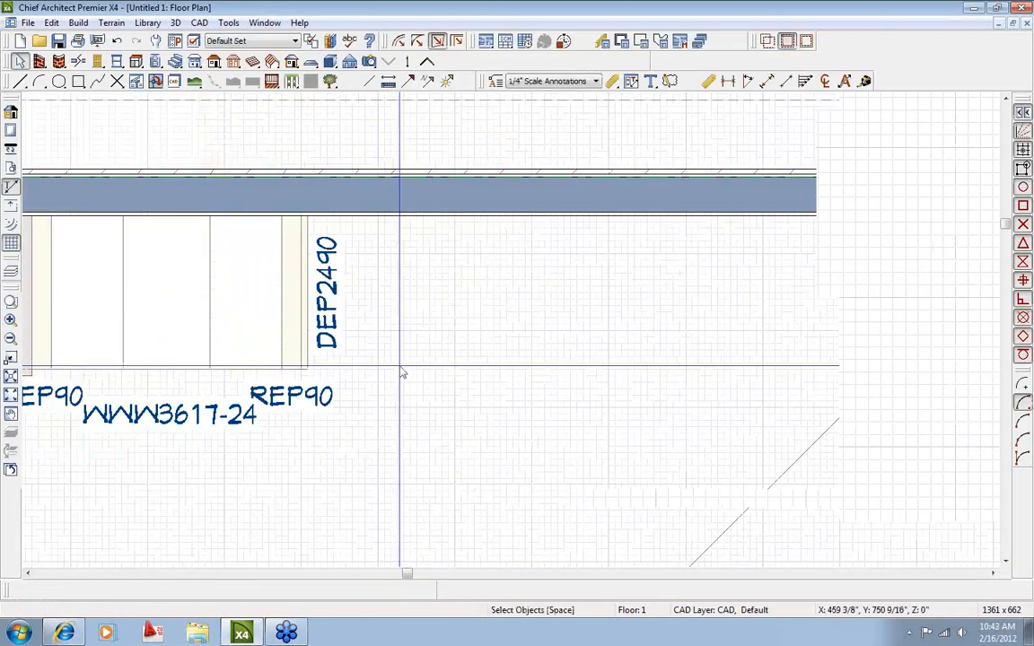
# Reopen the camera view and orbit around the tall enclosure to examine the decorative end panel.
pyautogui.scroll(-2, 399, 306)
pyautogui.doubleClick(343, 489)
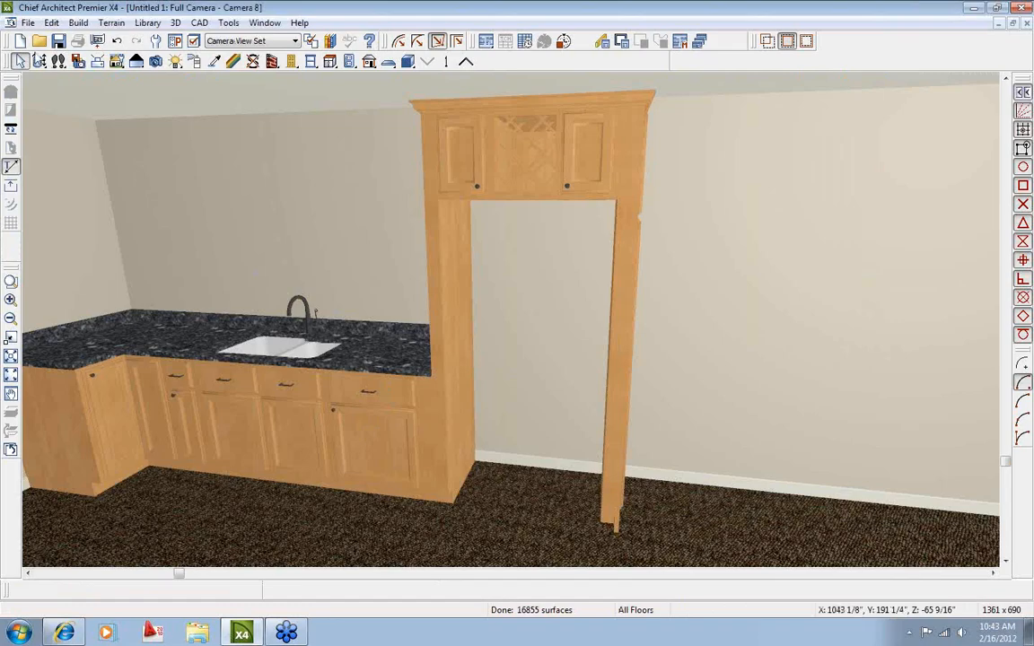
pyautogui.click(39, 62)
pyautogui.moveTo(439, 365); pyautogui.dragTo(561, 369)
pyautogui.moveTo(496, 340); pyautogui.dragTo(650, 342)
pyautogui.click(273, 24)
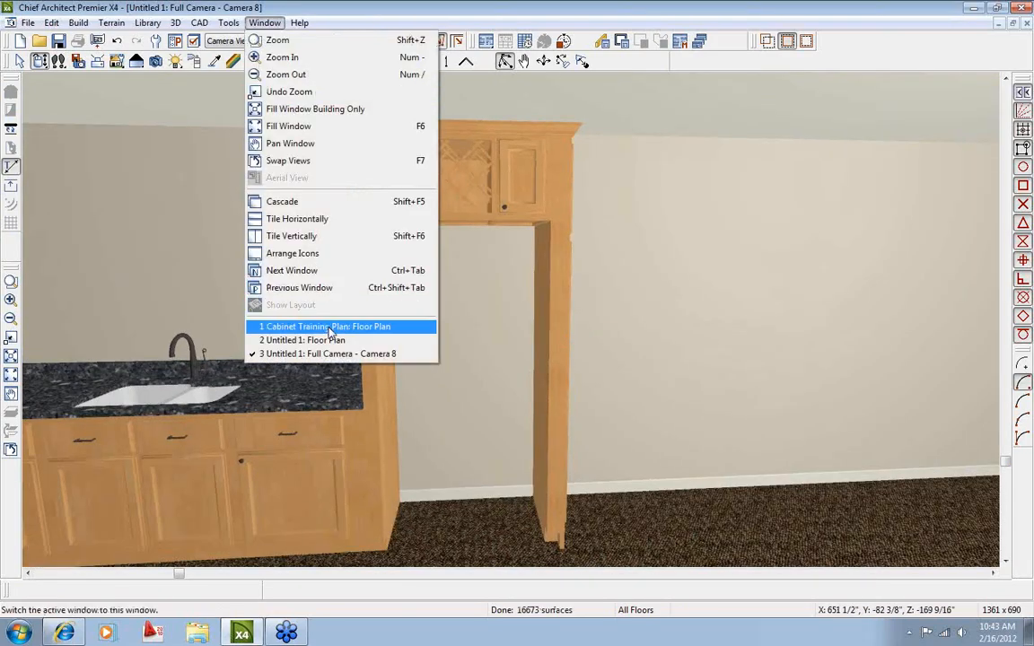
# Return to the Untitled 1 floor plan and place a wall cabinet in the room corner above the RCB36 base.
pyautogui.click(302, 340)
pyautogui.moveTo(222, 284); pyautogui.dragTo(429, 308, button='middle')
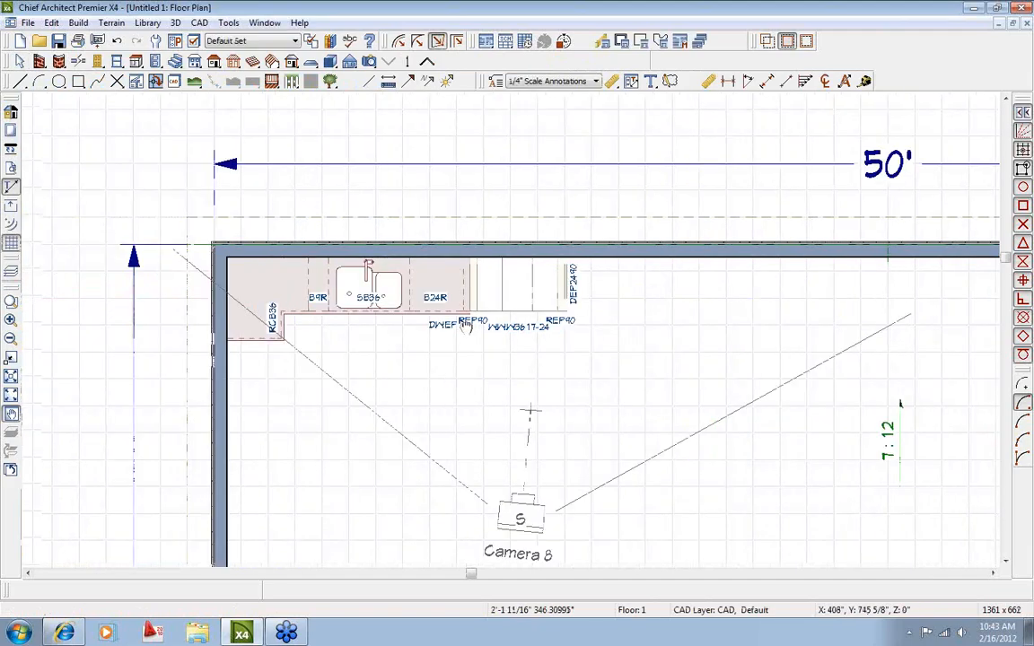
pyautogui.scroll(4, 243, 276)
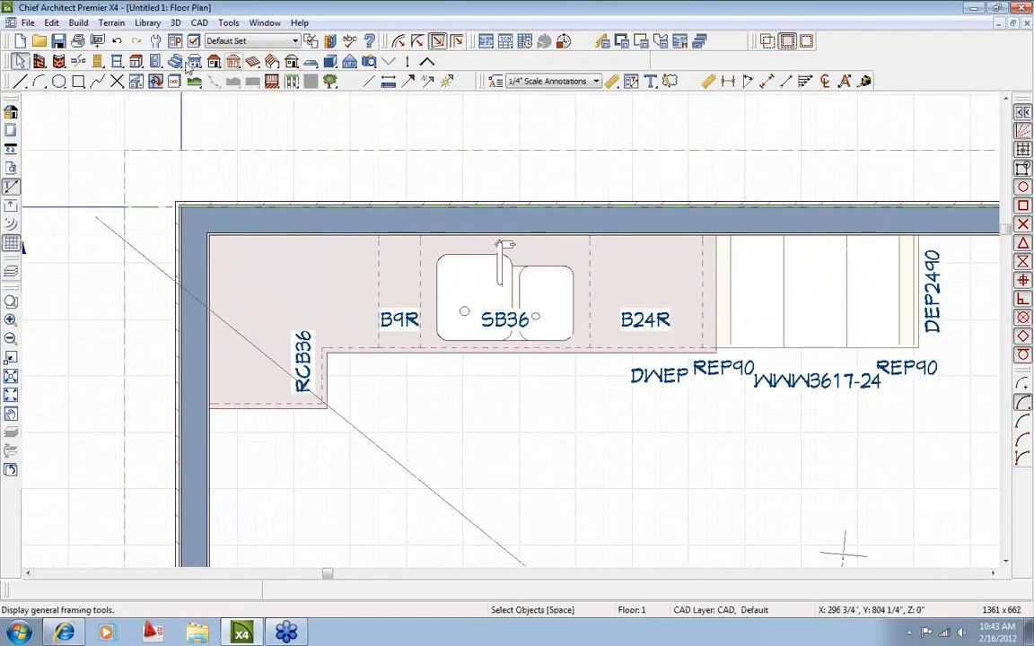
pyautogui.click(136, 61)
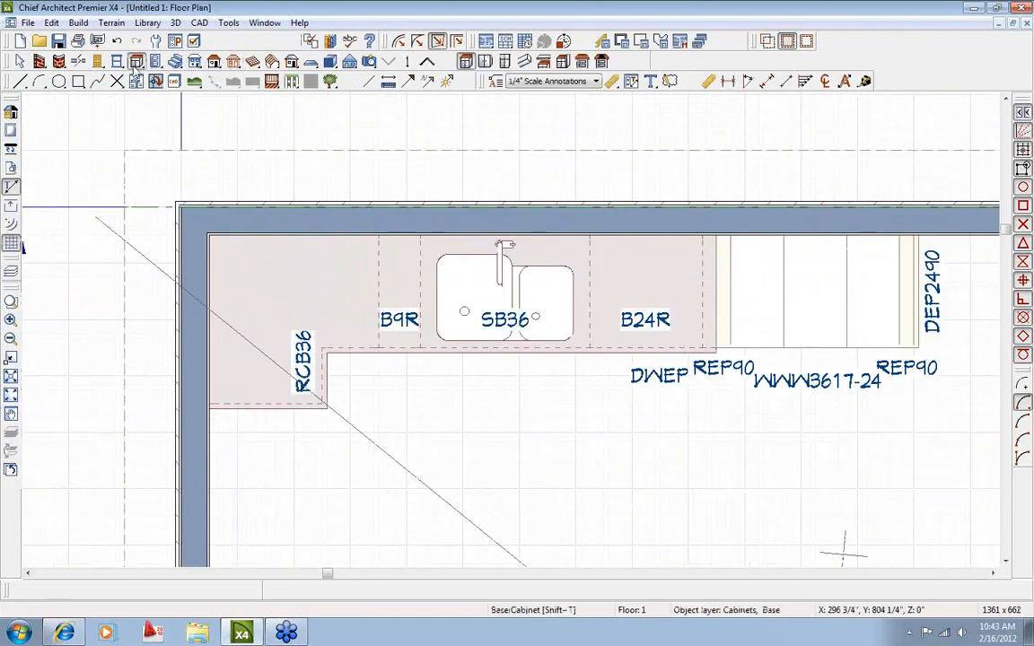
pyautogui.click(485, 62)
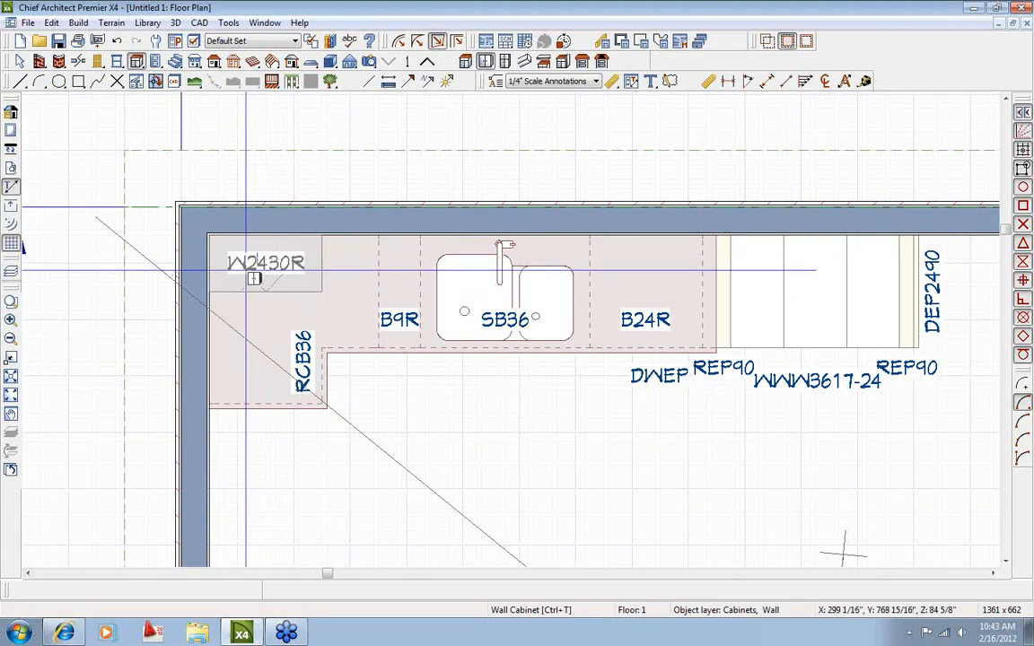
pyautogui.click(238, 269)
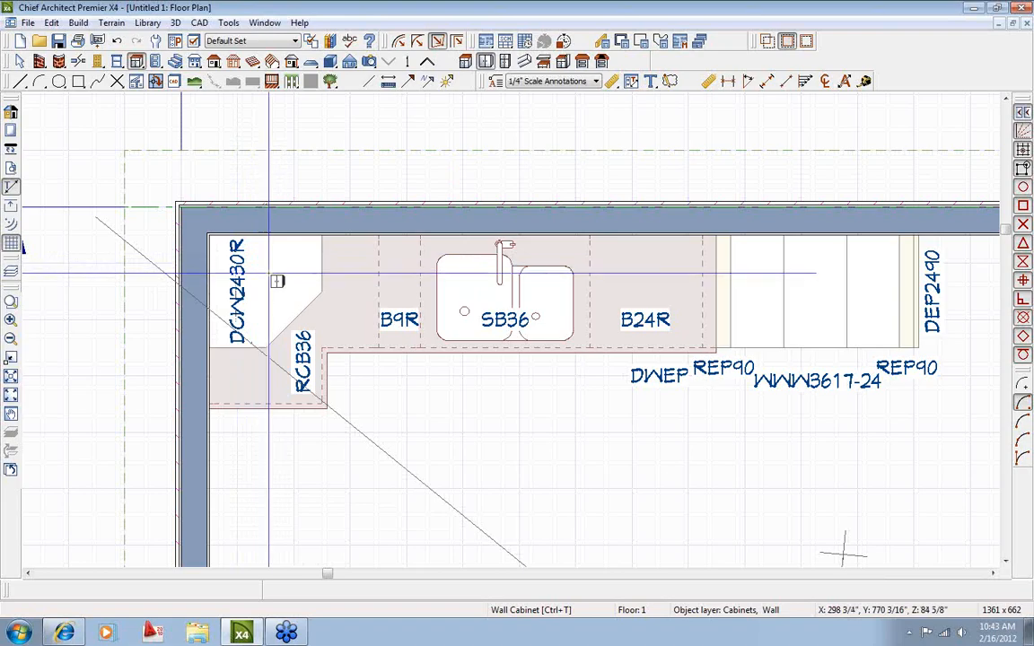
# Set the corner wall cabinet's height to 36" and both side widths to 27", and fit it back into the wall corner.
pyautogui.doubleClick(278, 284)
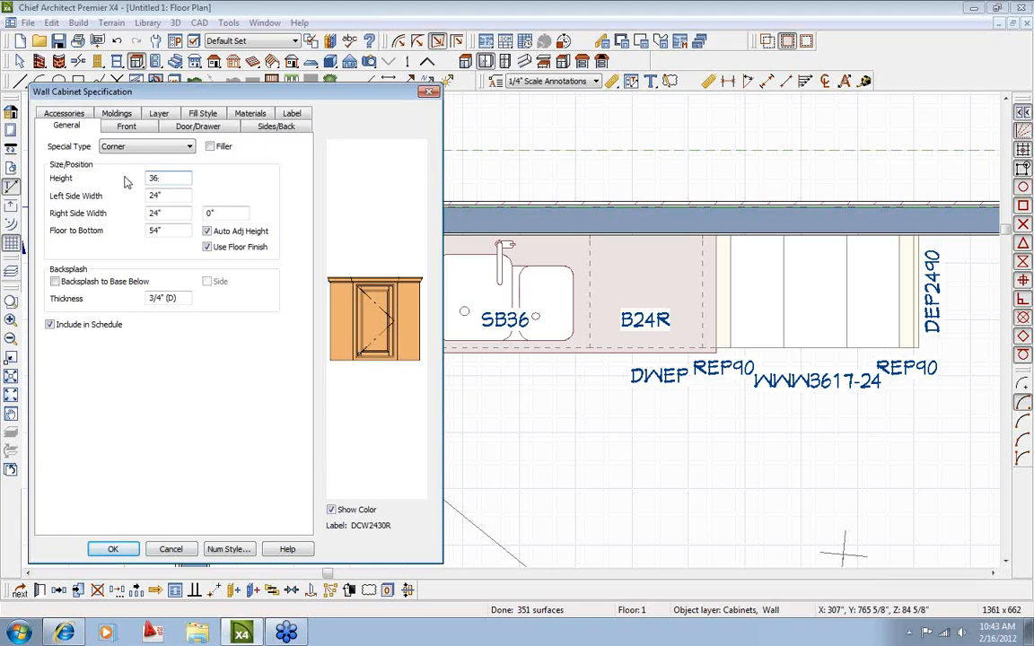
pyautogui.press('Tab')
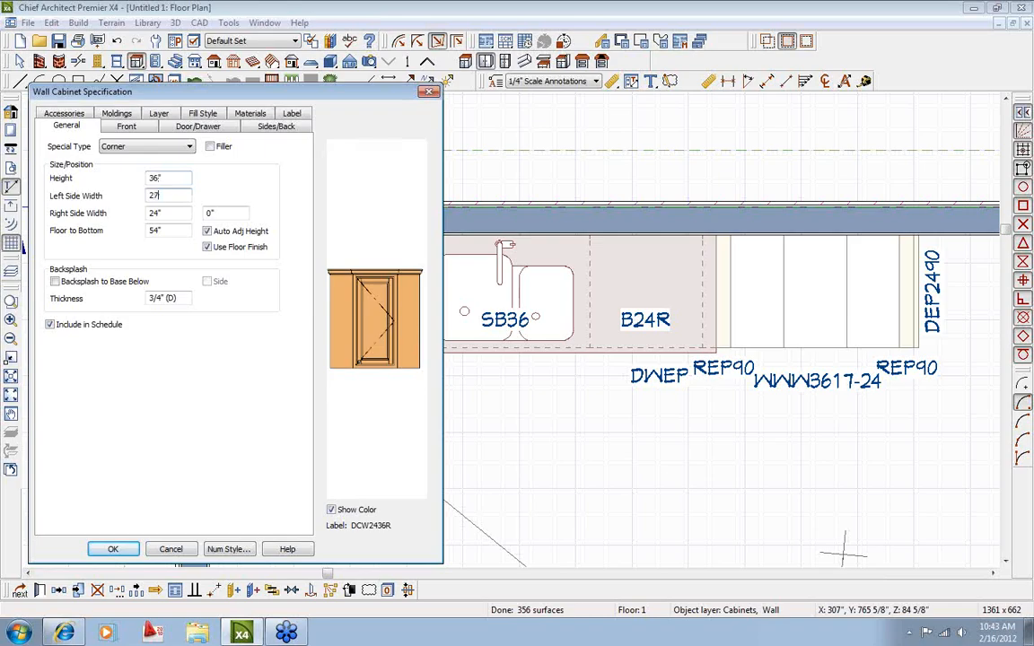
pyautogui.press('Tab')
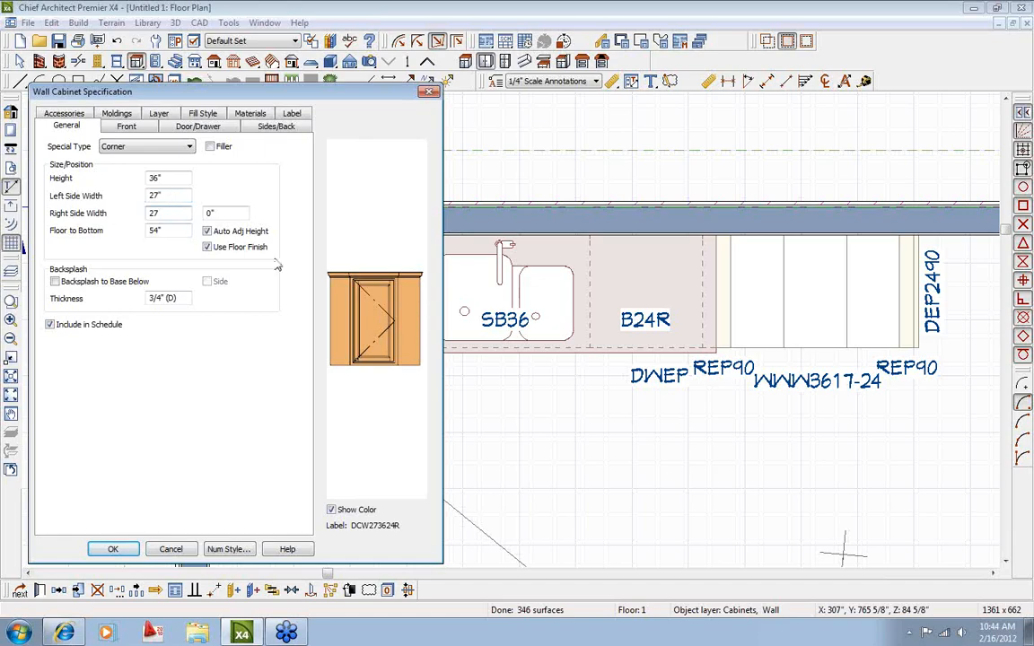
pyautogui.click(126, 551)
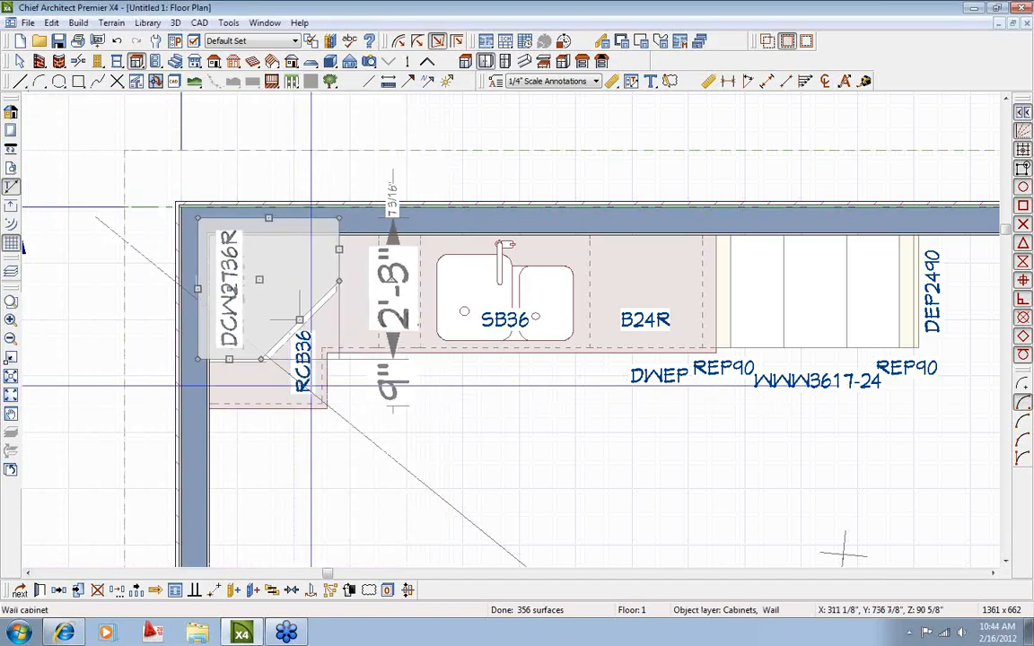
pyautogui.scroll(2, 304, 296)
pyautogui.moveTo(294, 295); pyautogui.dragTo(310, 310)
pyautogui.scroll(-3, 356, 283)
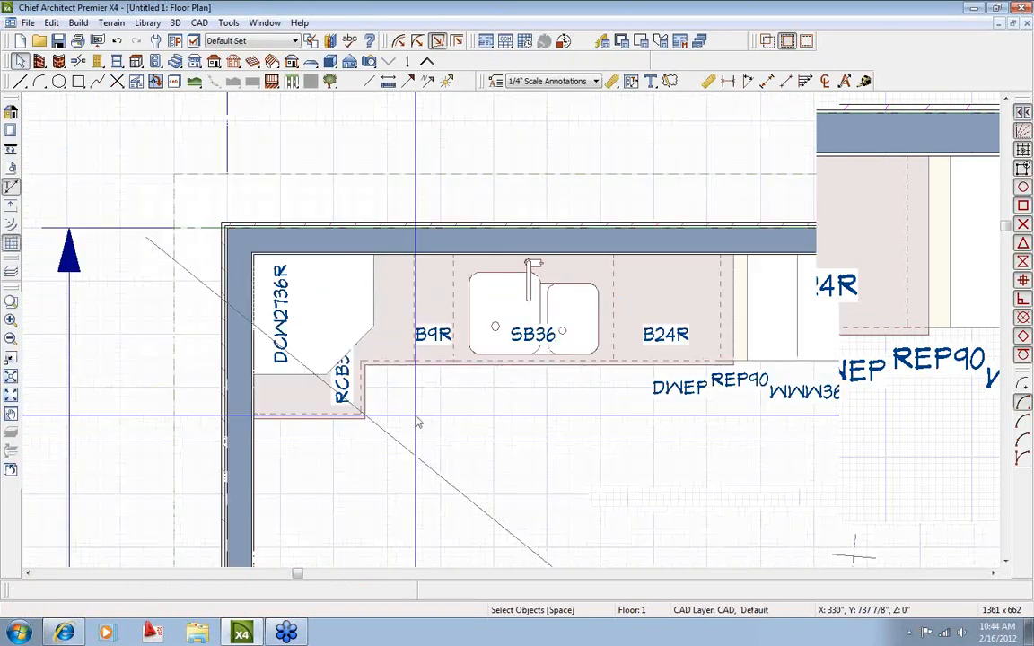
# Reopen the Camera 8 view and orbit it to examine the corner wall cabinet with the base run.
pyautogui.scroll(-2, 356, 282)
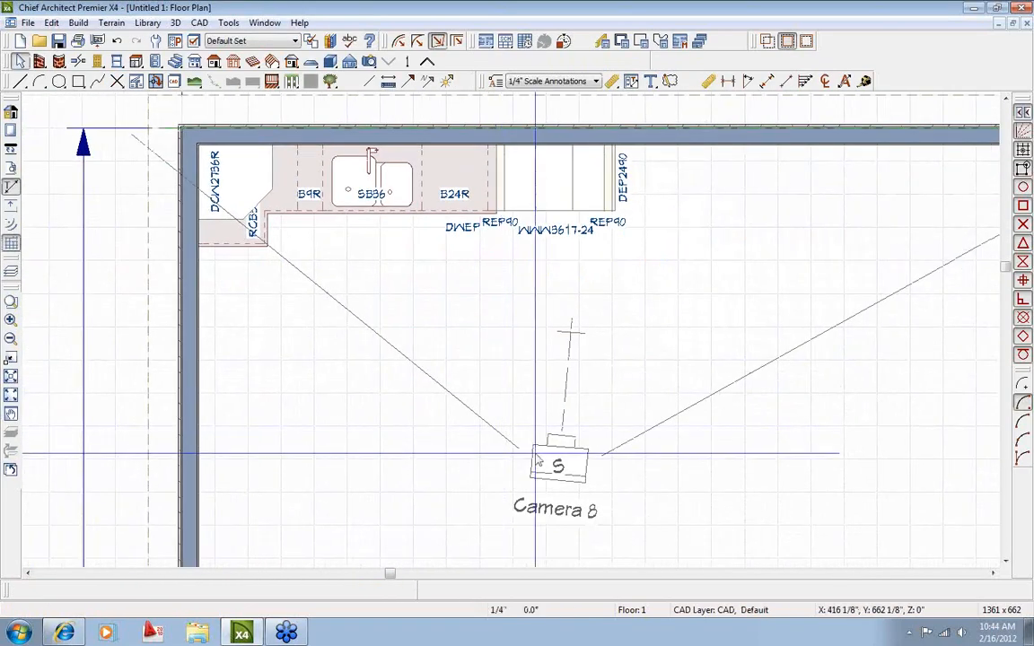
pyautogui.doubleClick(394, 403)
pyautogui.click(425, 442)
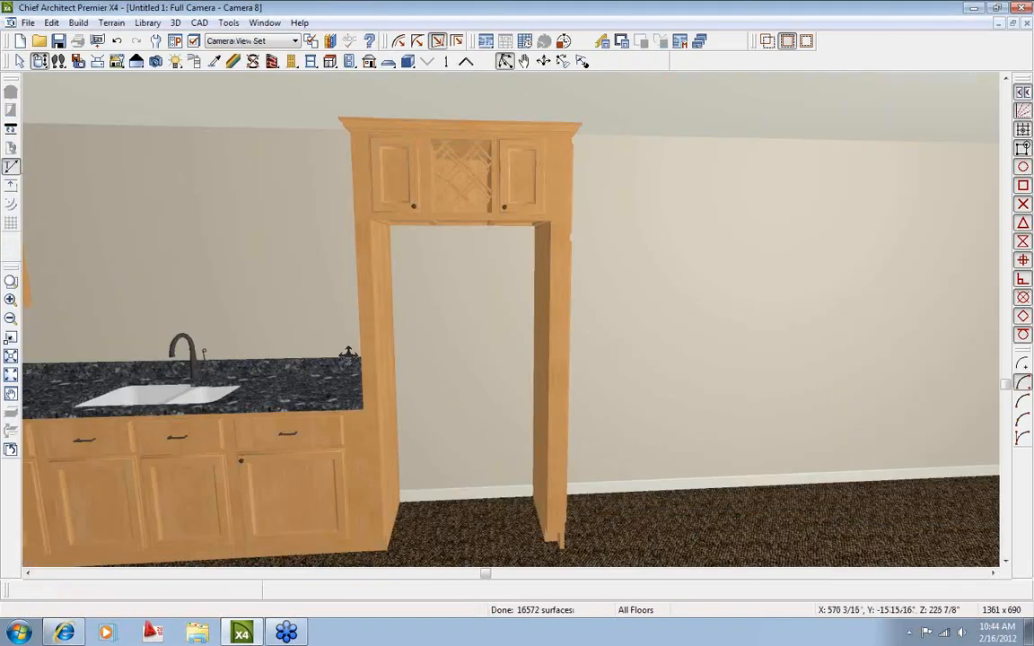
pyautogui.moveTo(435, 357); pyautogui.dragTo(357, 362)
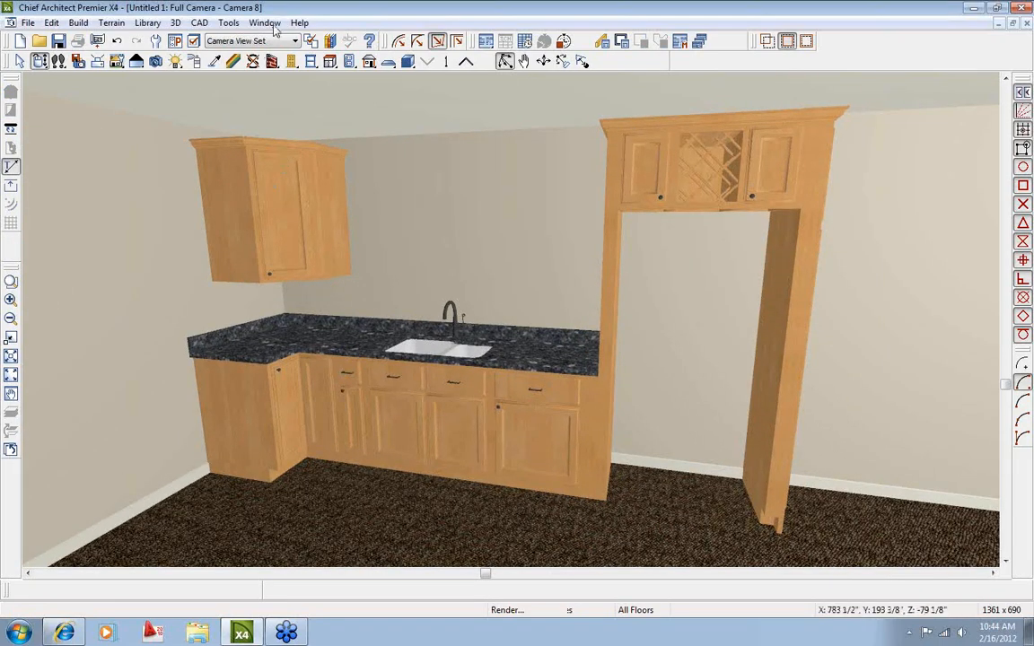
# Return to the floor plan, place a wall cabinet beside the corner unit, and narrow it to 18" to align with the B9R base.
pyautogui.click(264, 22)
pyautogui.click(315, 340)
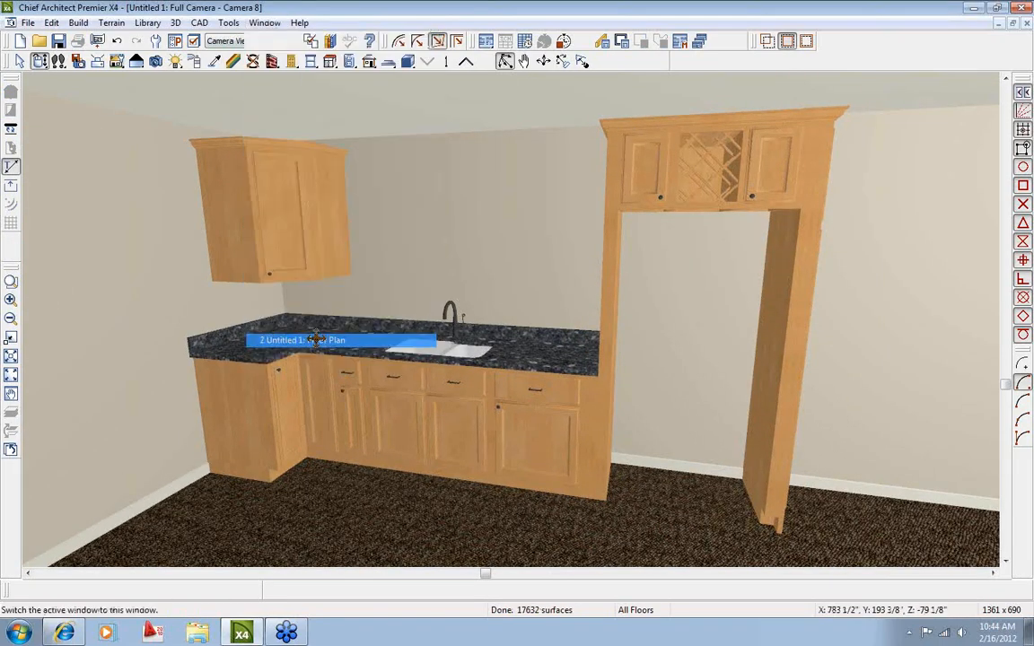
pyautogui.scroll(5, 258, 183)
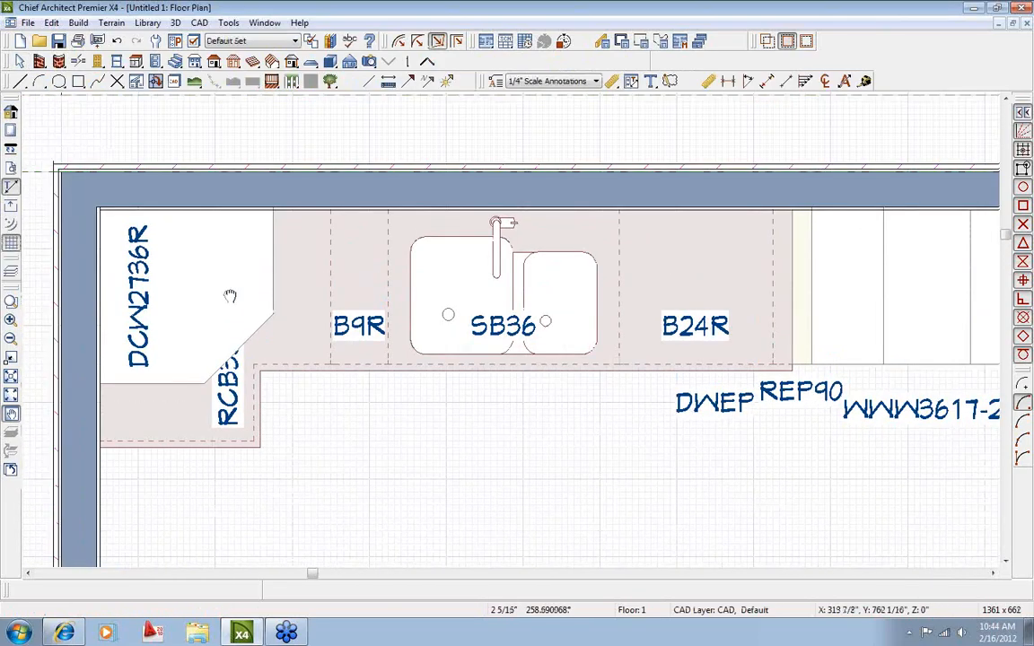
pyautogui.click(136, 61)
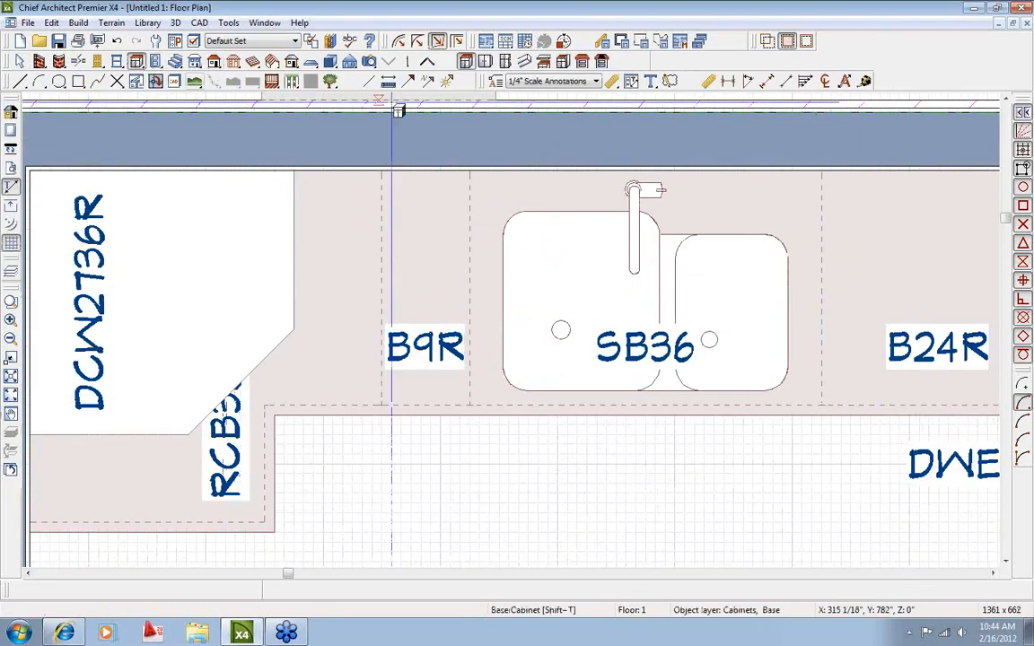
pyautogui.click(484, 61)
pyautogui.click(392, 217)
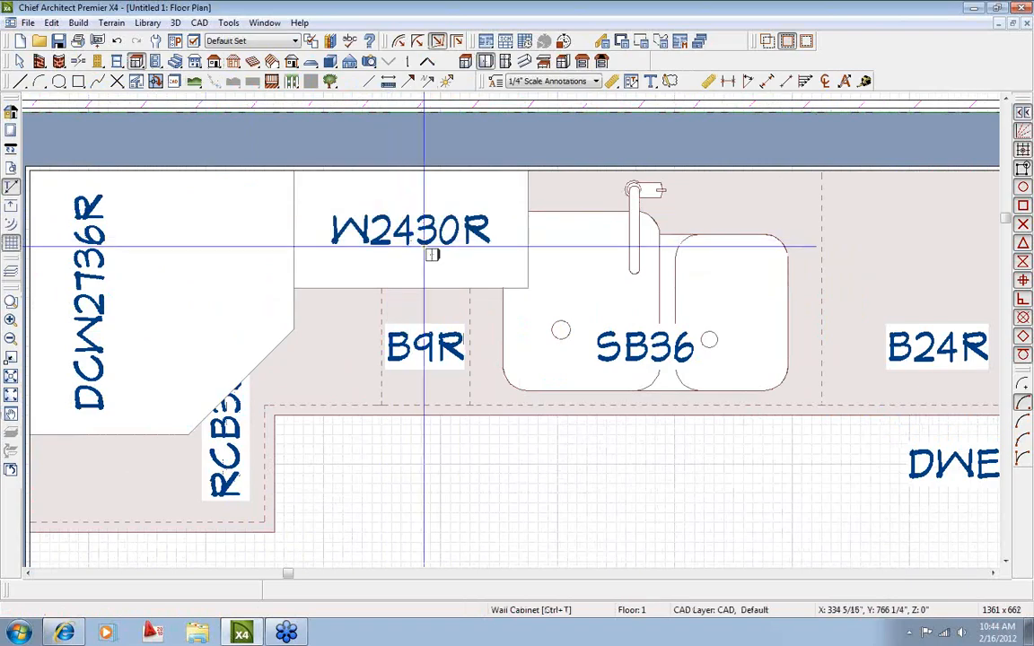
pyautogui.scroll(1, 421, 242)
pyautogui.moveTo(552, 227); pyautogui.dragTo(482, 227)
pyautogui.scroll(-2, 482, 227)
pyautogui.scroll(-1, 388, 454)
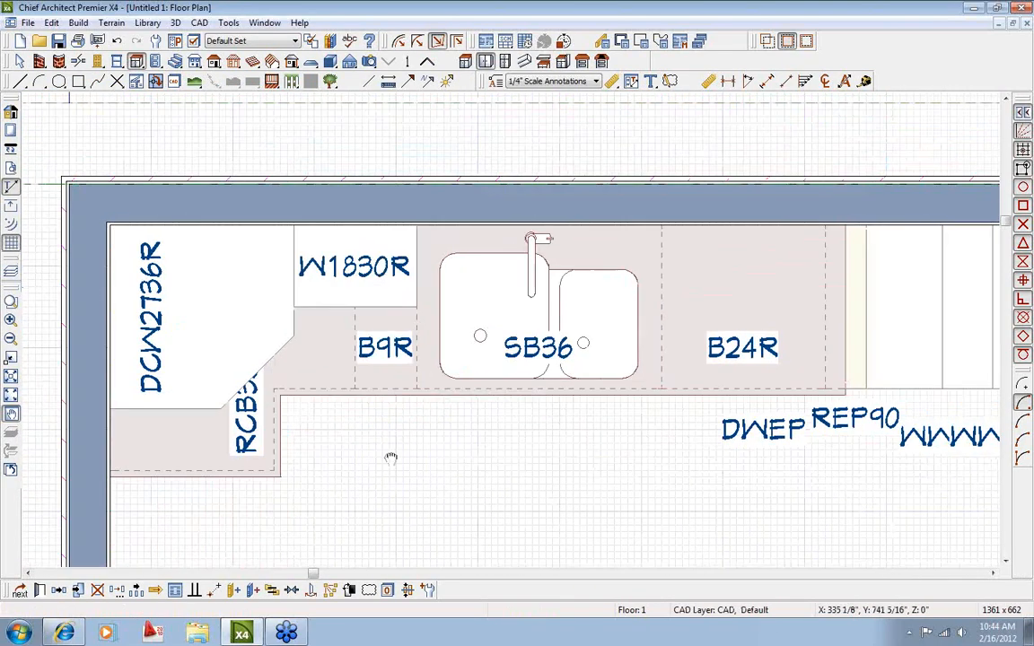
# Place a wall cabinet above the B24R base against the tall panel and widen it to 27" to meet the sink base's edge.
pyautogui.scroll(1, 270, 468)
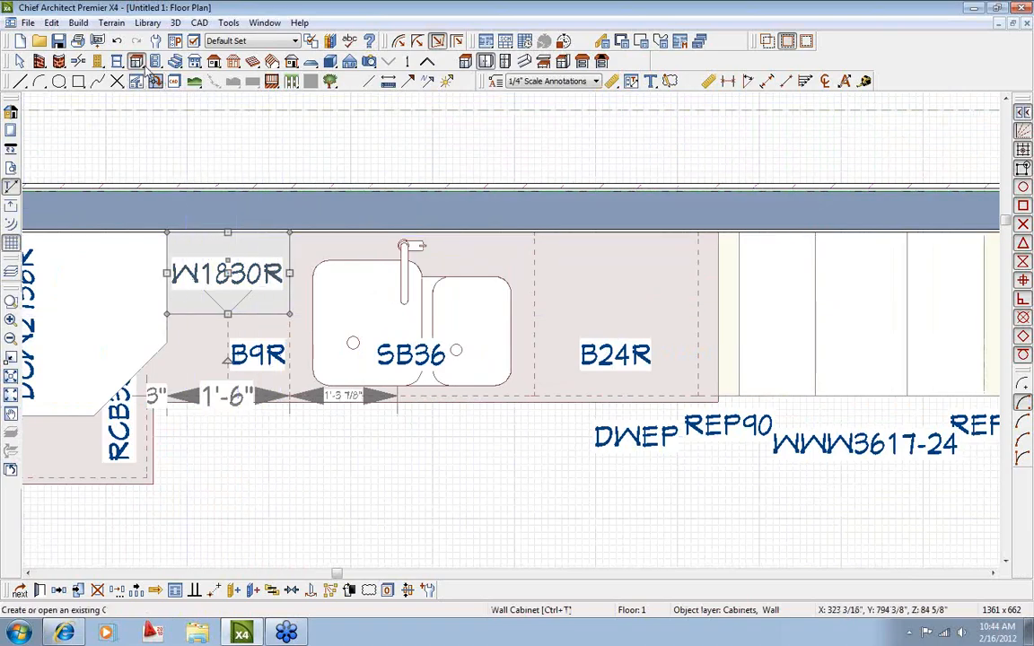
pyautogui.click(137, 60)
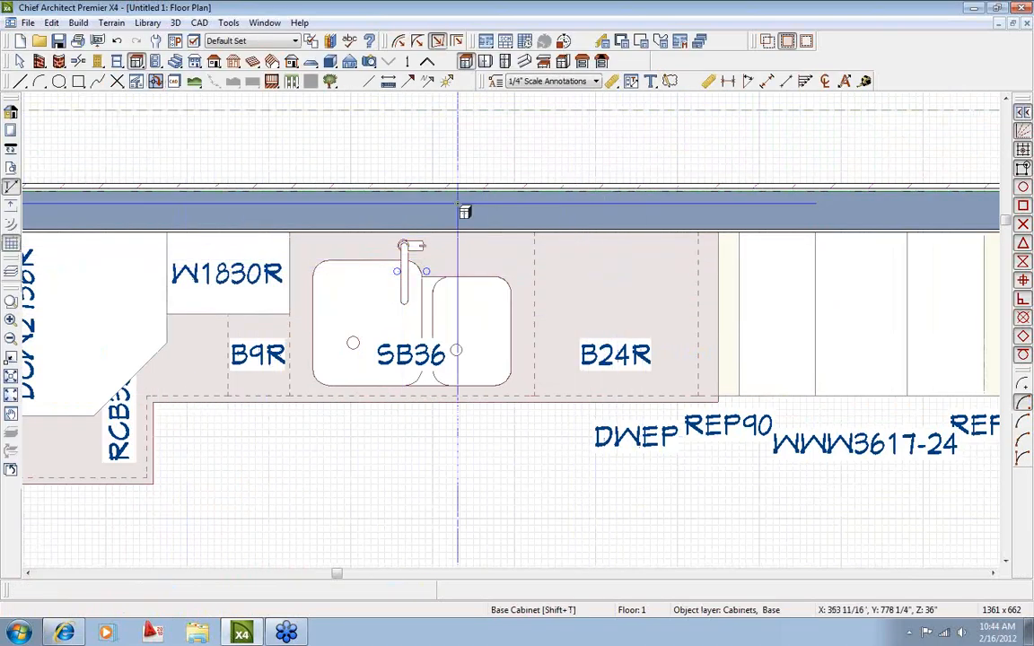
pyautogui.click(485, 60)
pyautogui.click(623, 295)
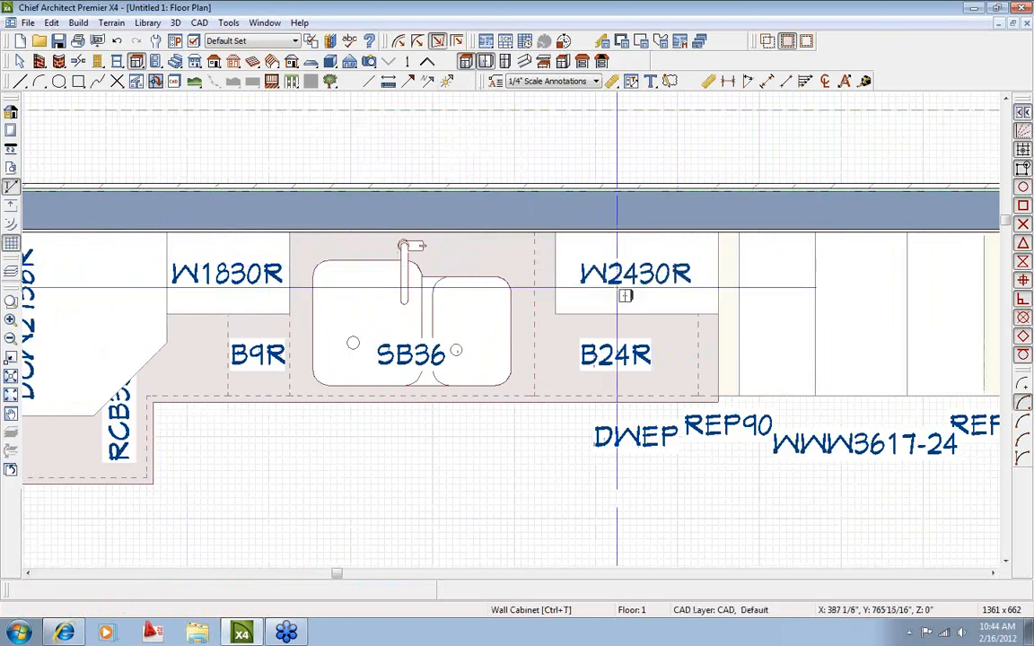
pyautogui.scroll(1, 623, 292)
pyautogui.moveTo(522, 265); pyautogui.dragTo(460, 307)
pyautogui.scroll(-3, 449, 319)
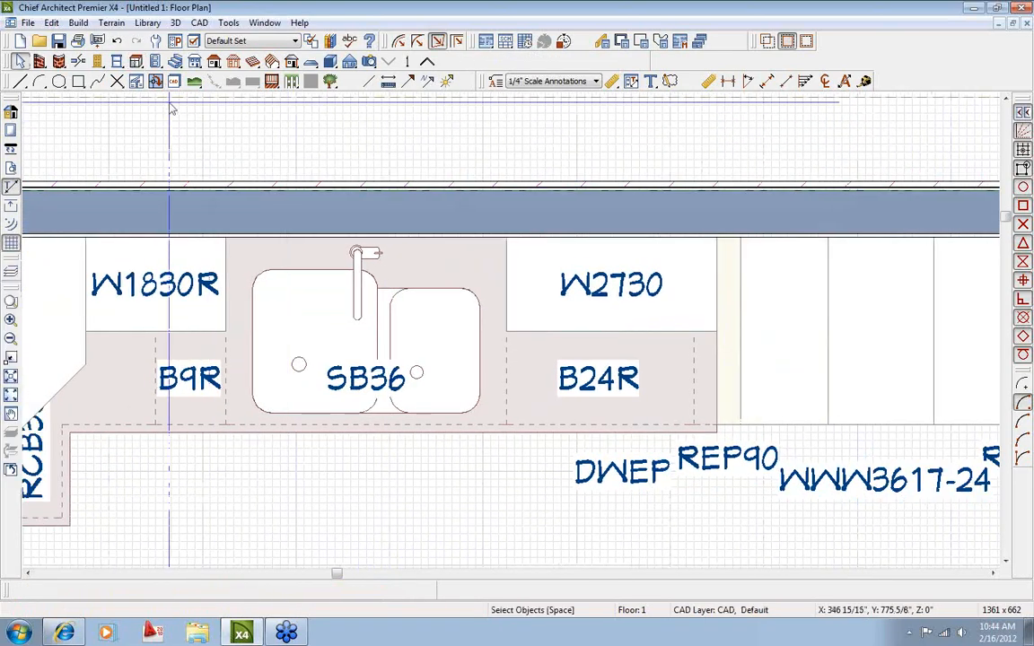
# Place a window in the wall behind the sink and set its width to 24" and height to 46".
pyautogui.click(431, 75)
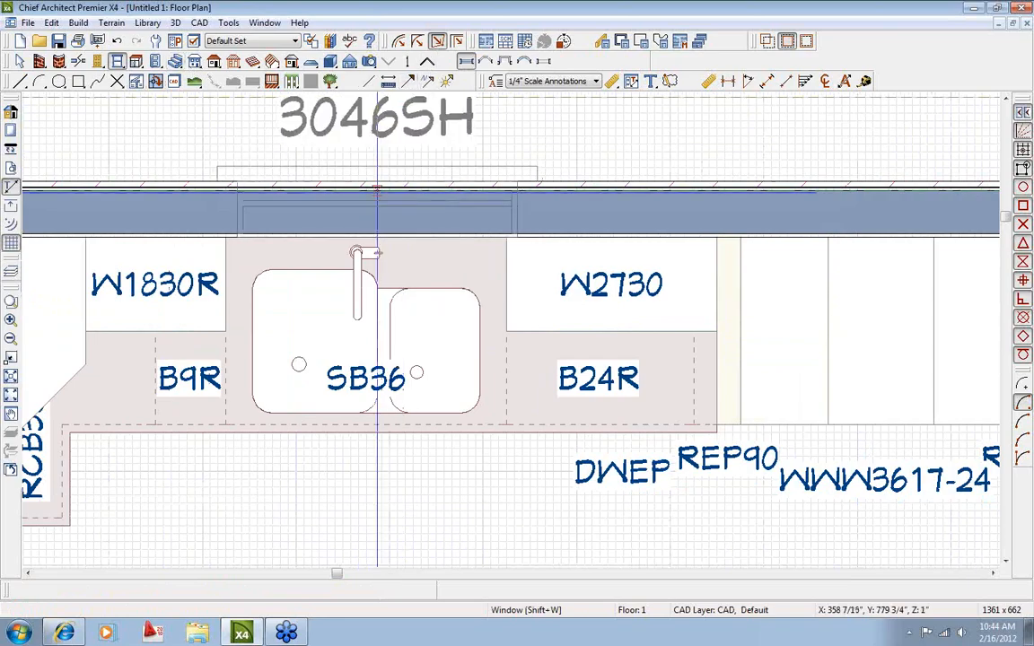
pyautogui.click(357, 220)
pyautogui.doubleClick(357, 224)
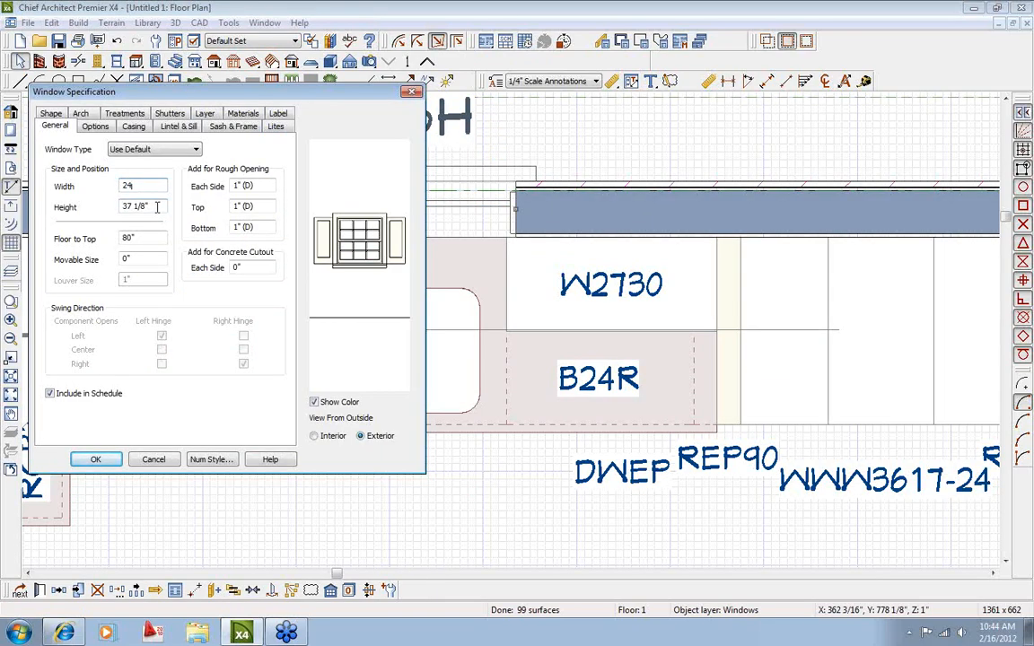
pyautogui.press('Tab')
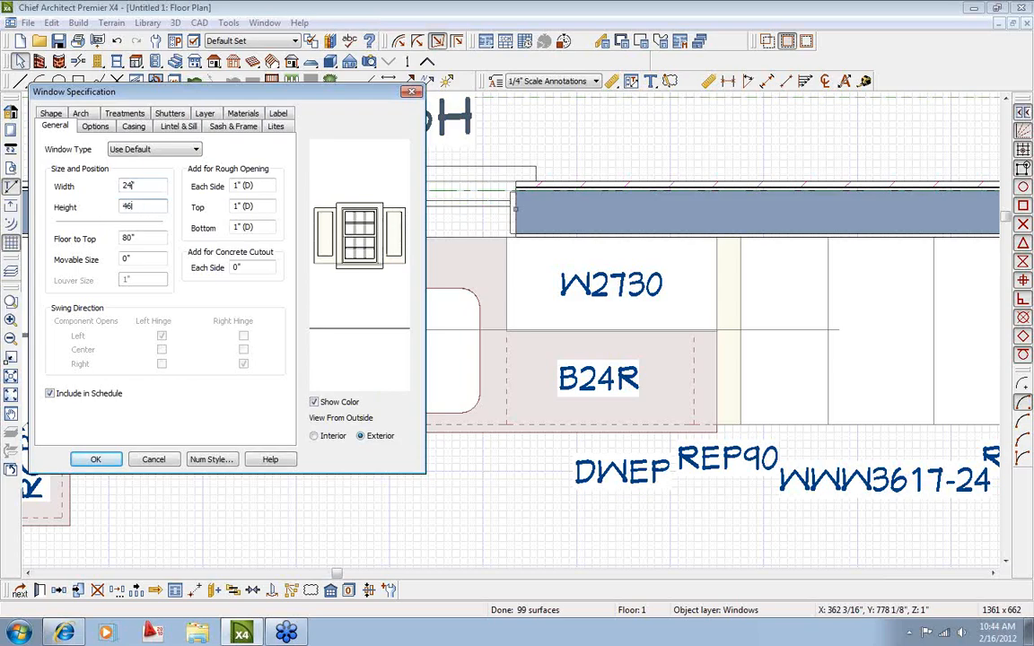
pyautogui.press('Tab')
pyautogui.click(95, 459)
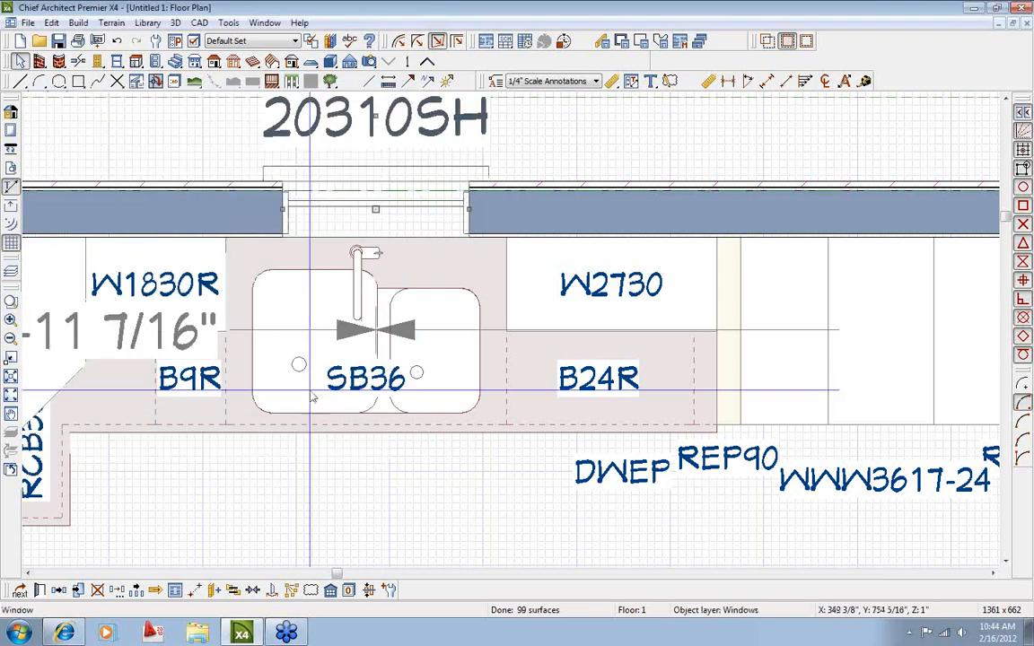
# Set the sink window's height to 44" and center the window on the SB36 sink base.
pyautogui.doubleClick(366, 220)
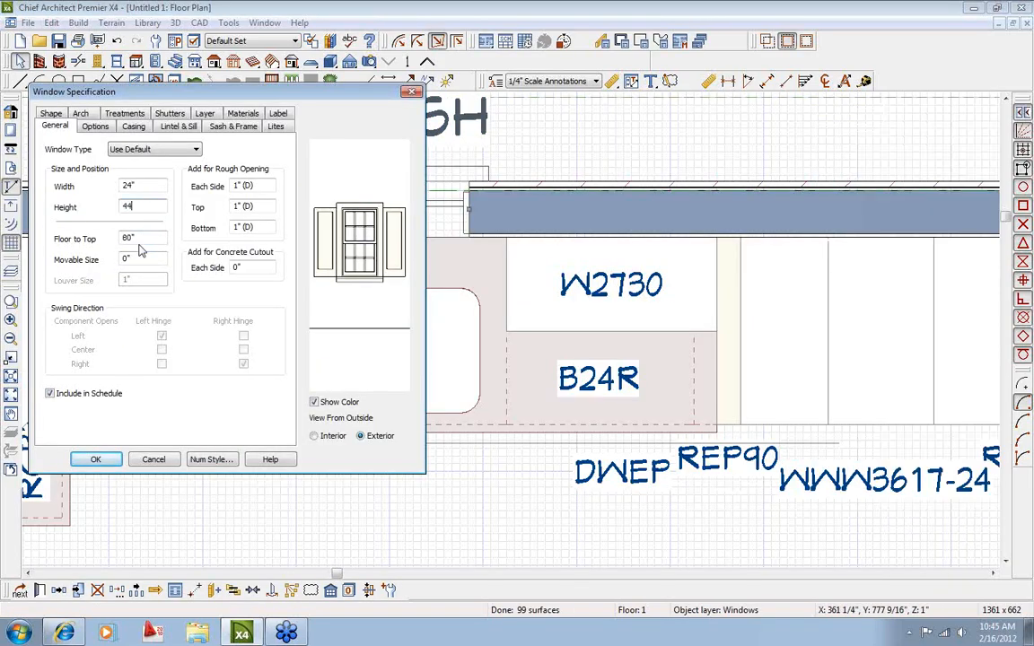
pyautogui.click(99, 460)
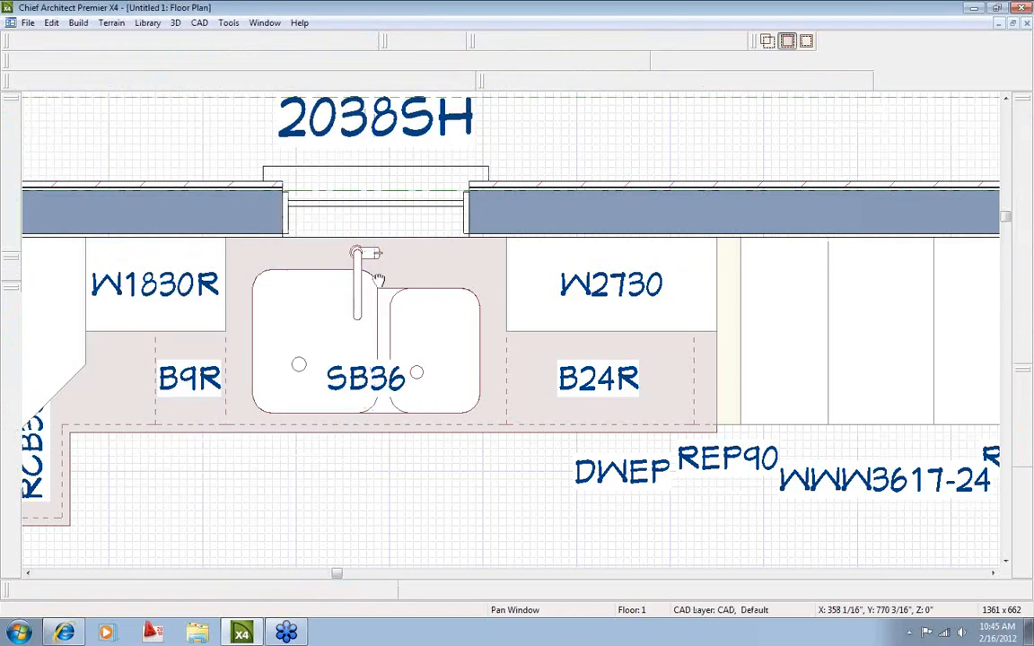
pyautogui.scroll(2, 395, 328)
pyautogui.moveTo(407, 330)
pyautogui.mouseDown()
pyautogui.moveTo(359, 484)
pyautogui.moveTo(391, 437)
pyautogui.moveTo(392, 334)
pyautogui.mouseUp()
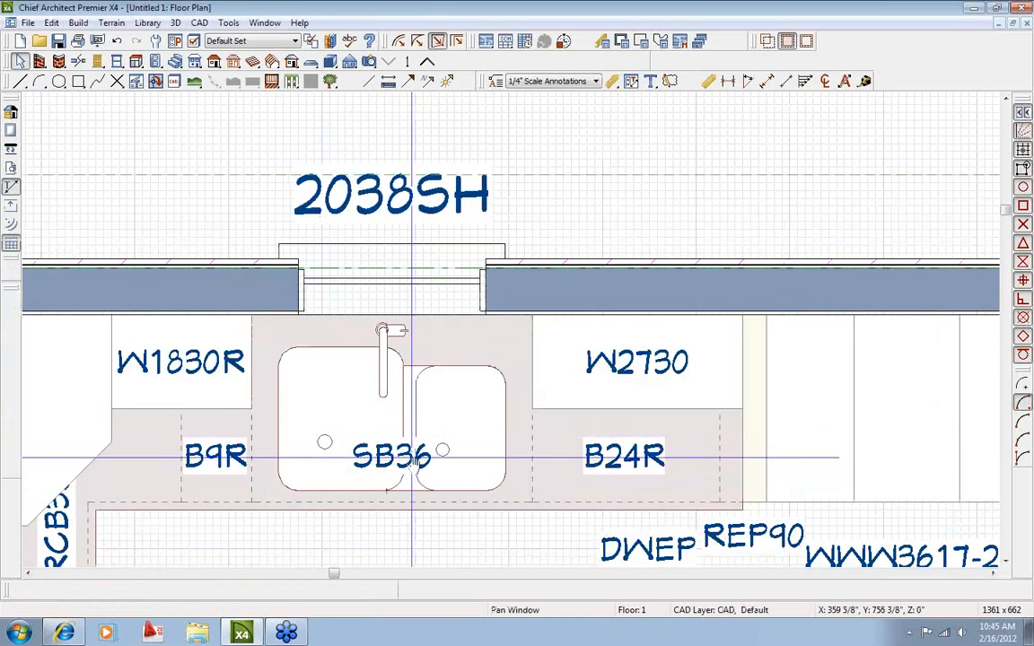
# Reopen the Camera 8 view and orbit it to examine the sink window between the wall cabinets.
pyautogui.scroll(-2, 385, 370)
pyautogui.scroll(-3, 385, 371)
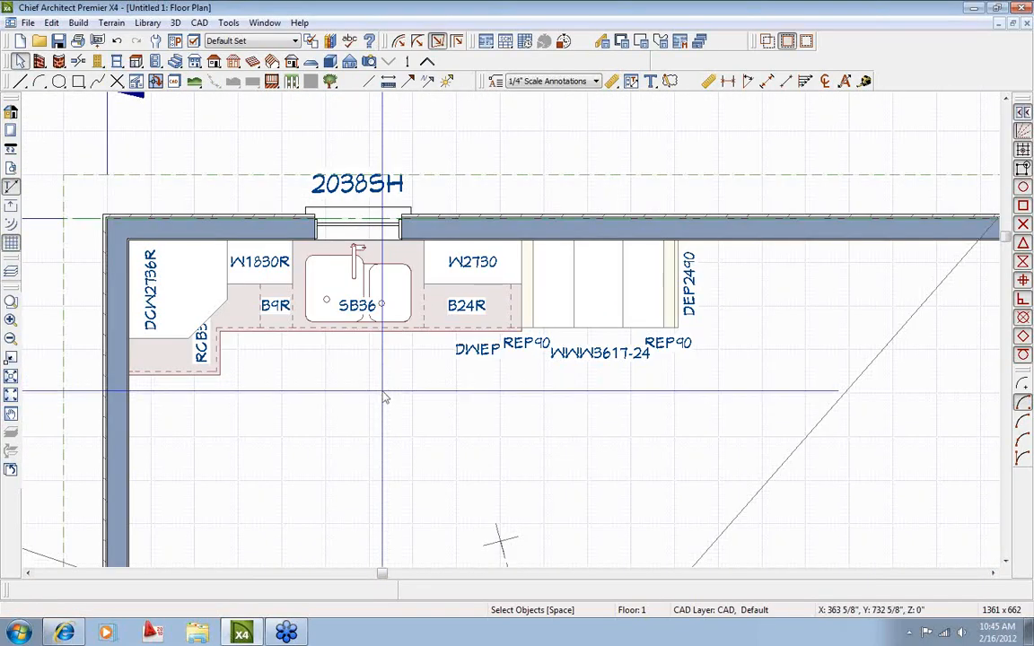
pyautogui.moveTo(375, 373); pyautogui.dragTo(351, 217, button='middle')
pyautogui.scroll(-2, 351, 217)
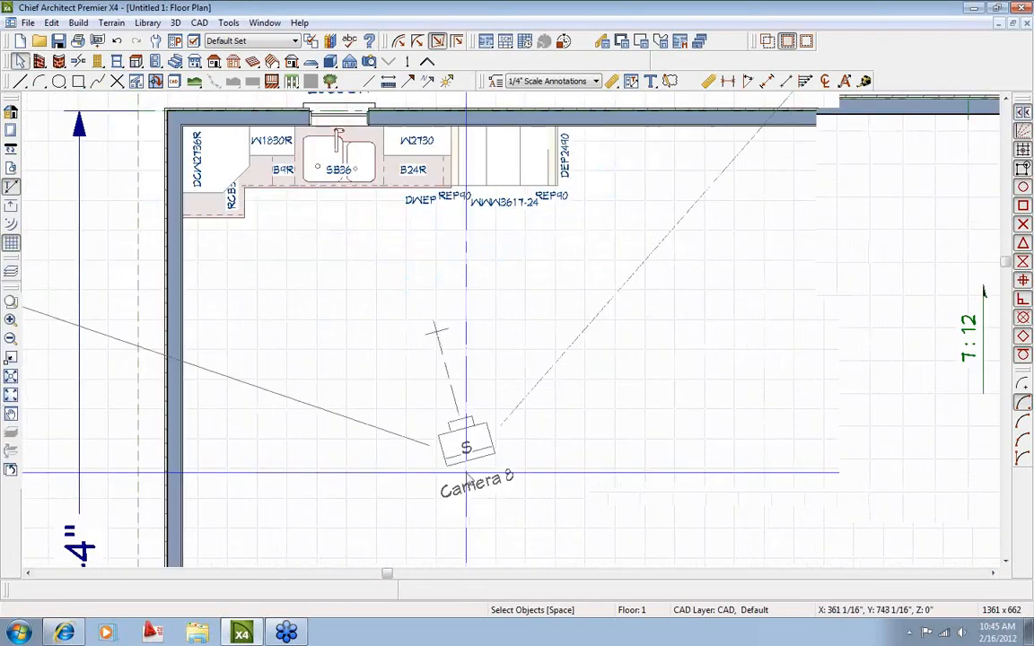
pyautogui.doubleClick(471, 458)
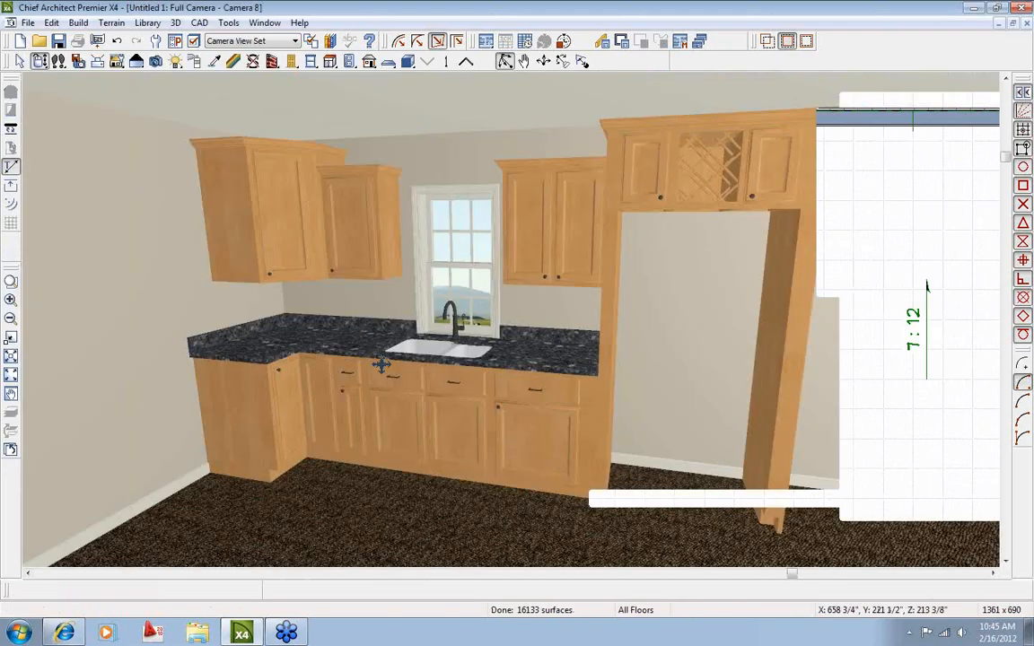
pyautogui.moveTo(356, 369); pyautogui.dragTo(228, 265)
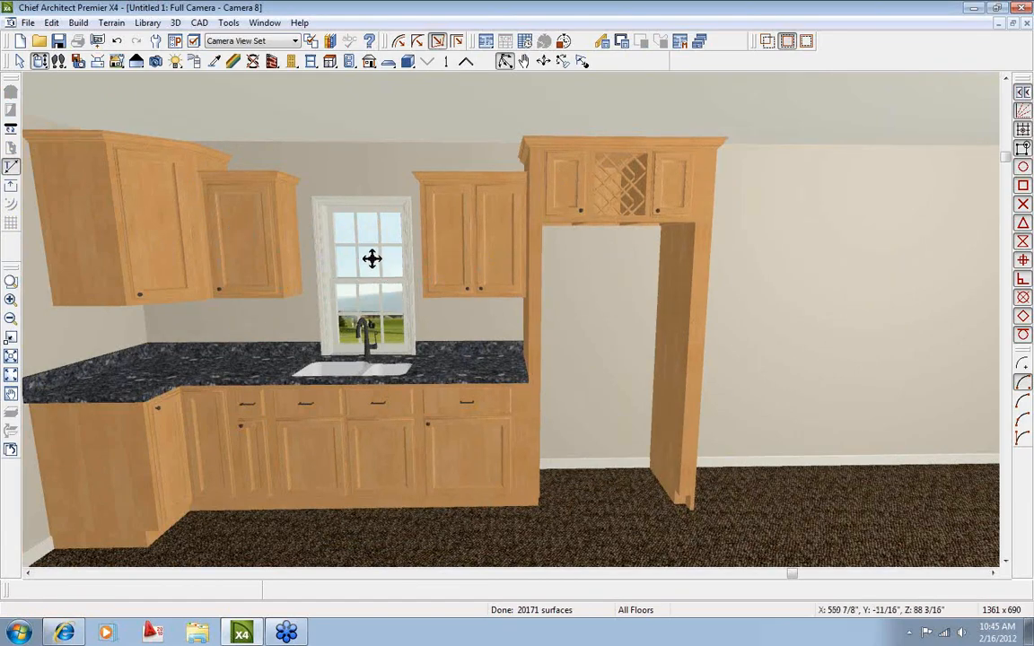
# Remove the shutters from the sink window and set its floor-to-top height to 88".
pyautogui.press('space')
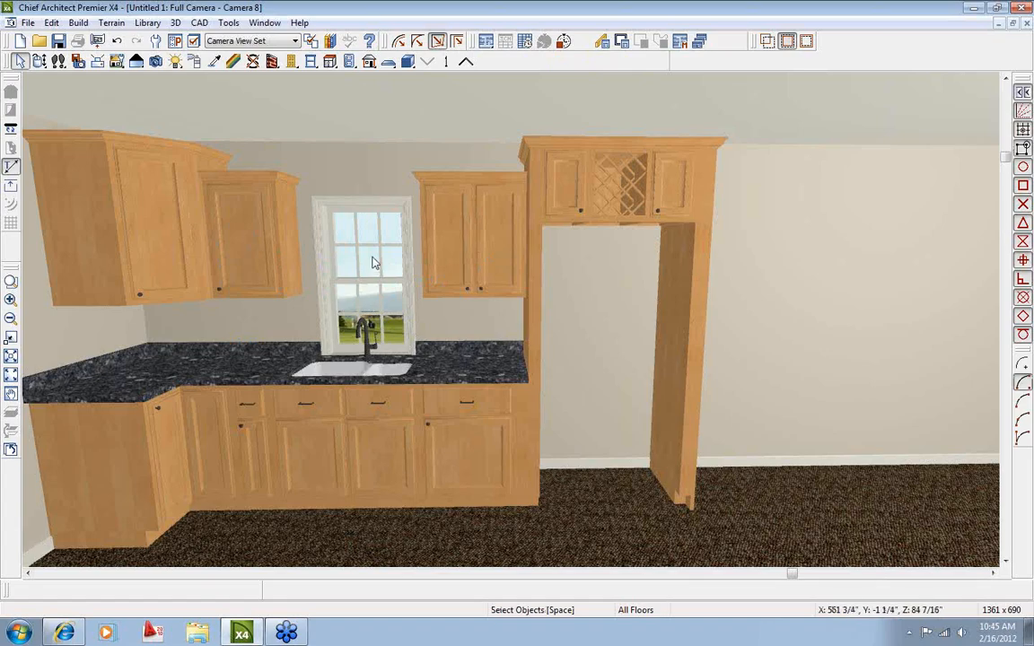
pyautogui.doubleClick(374, 262)
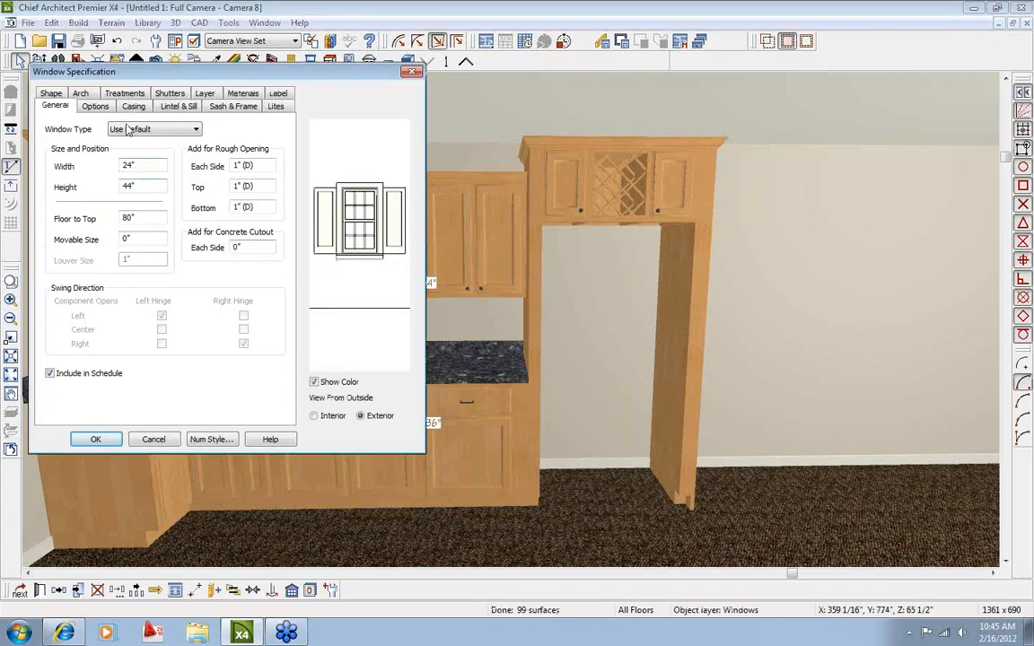
pyautogui.click(170, 94)
pyautogui.click(49, 127)
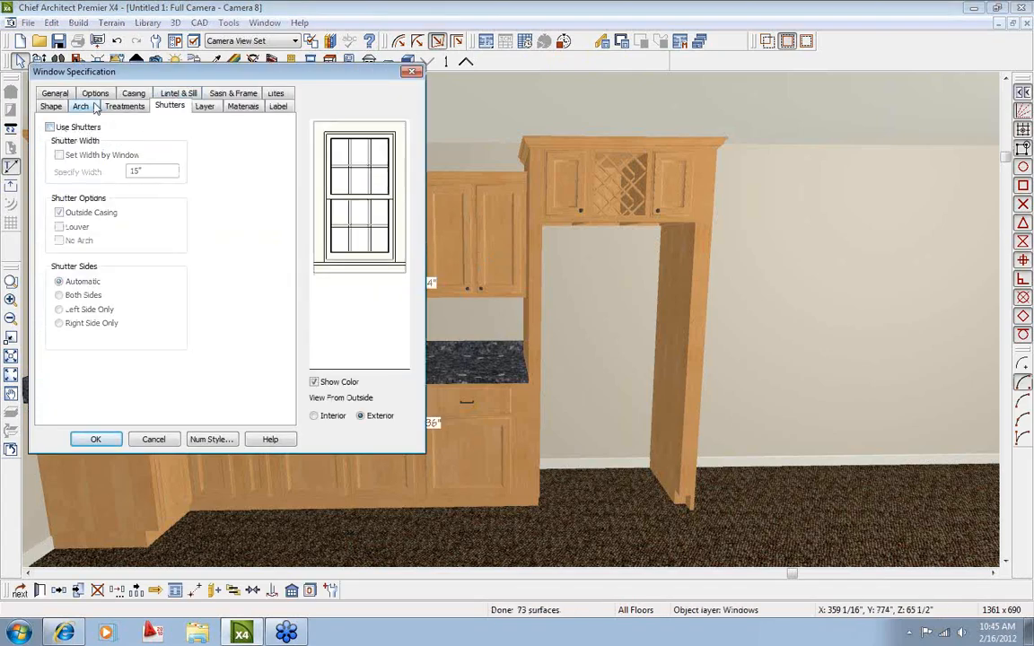
pyautogui.click(67, 93)
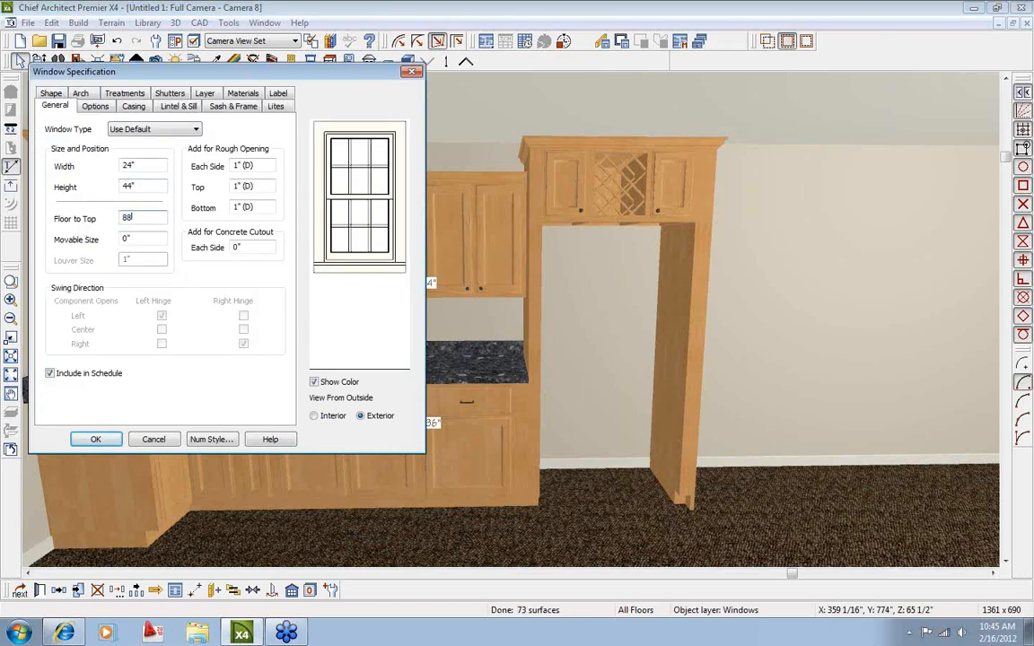
pyautogui.click(95, 439)
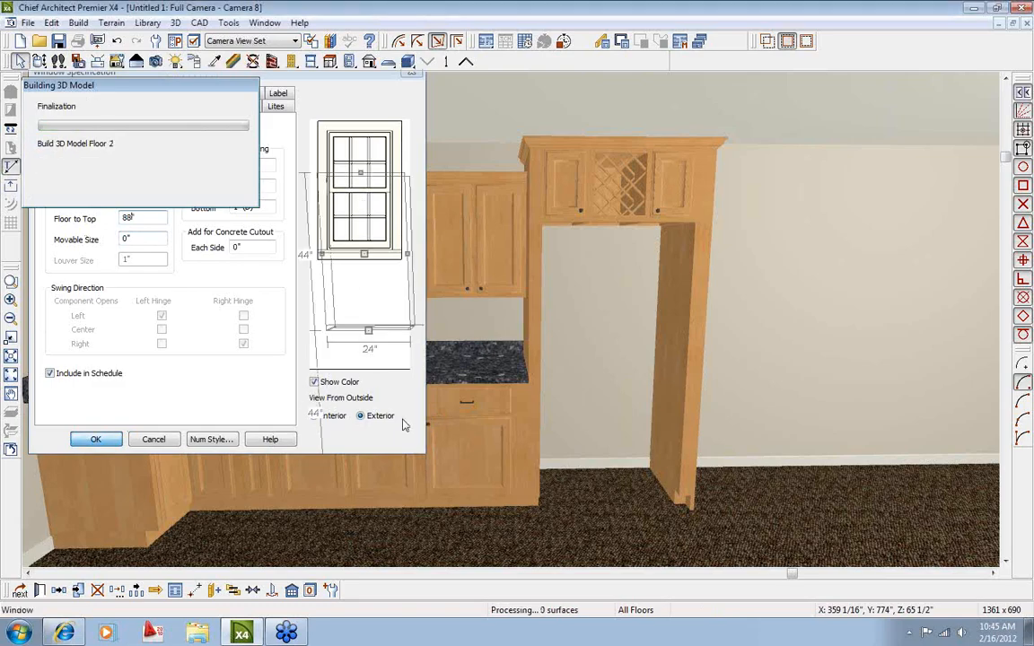
pyautogui.press('Escape')
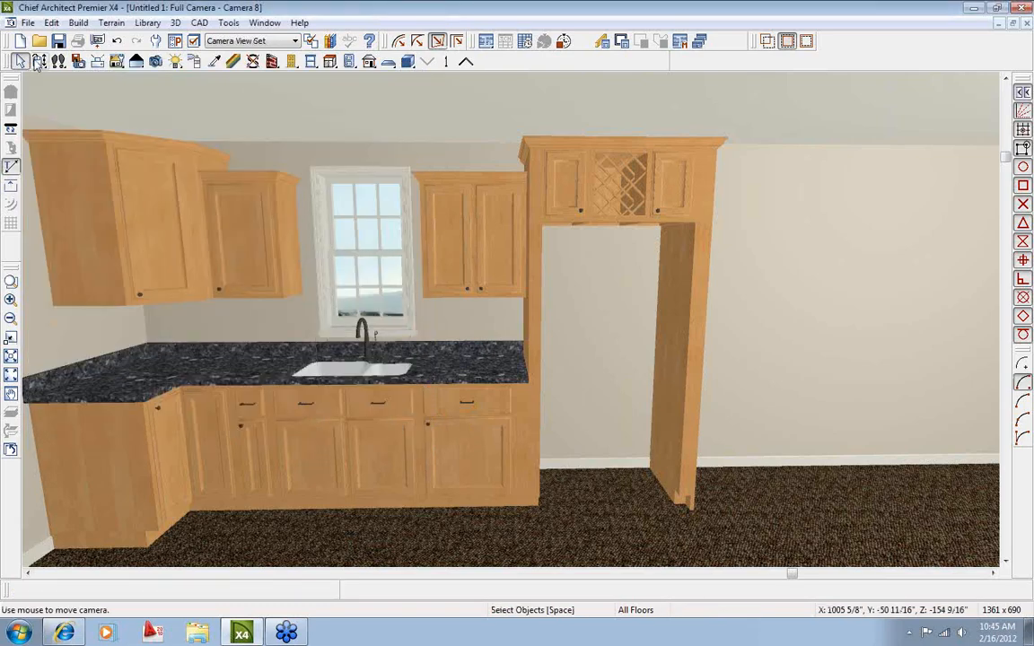
# Change the front of the 27" wall cabinet beside the tall panel to a single Right Door and inspect it in 3D.
pyautogui.click(39, 61)
pyautogui.moveTo(107, 106); pyautogui.dragTo(279, 178)
pyautogui.press('space')
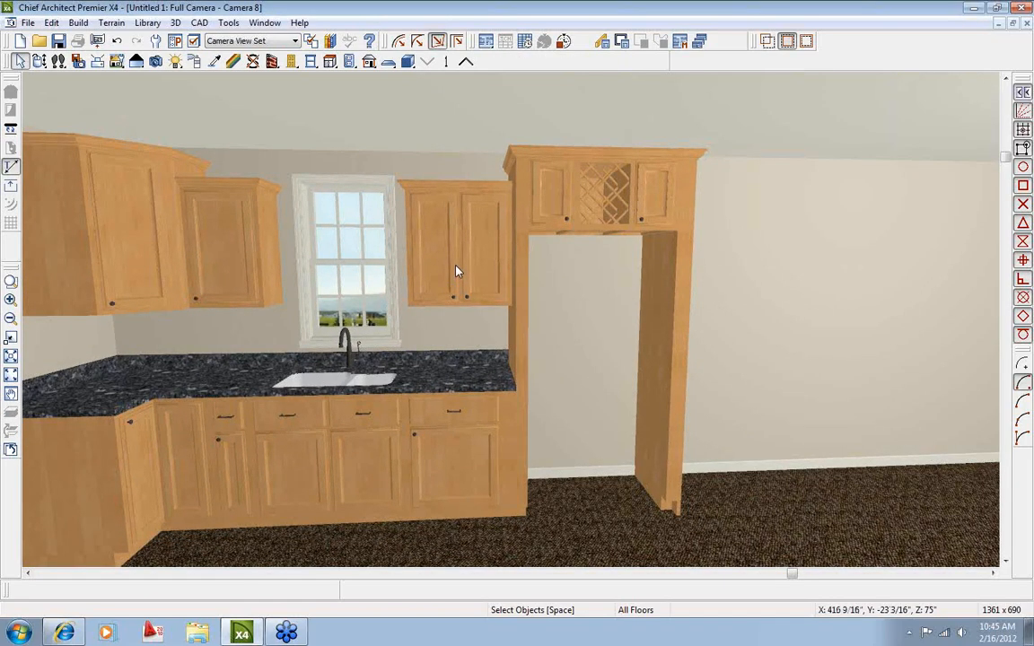
pyautogui.click(456, 271)
pyautogui.doubleClick(456, 271)
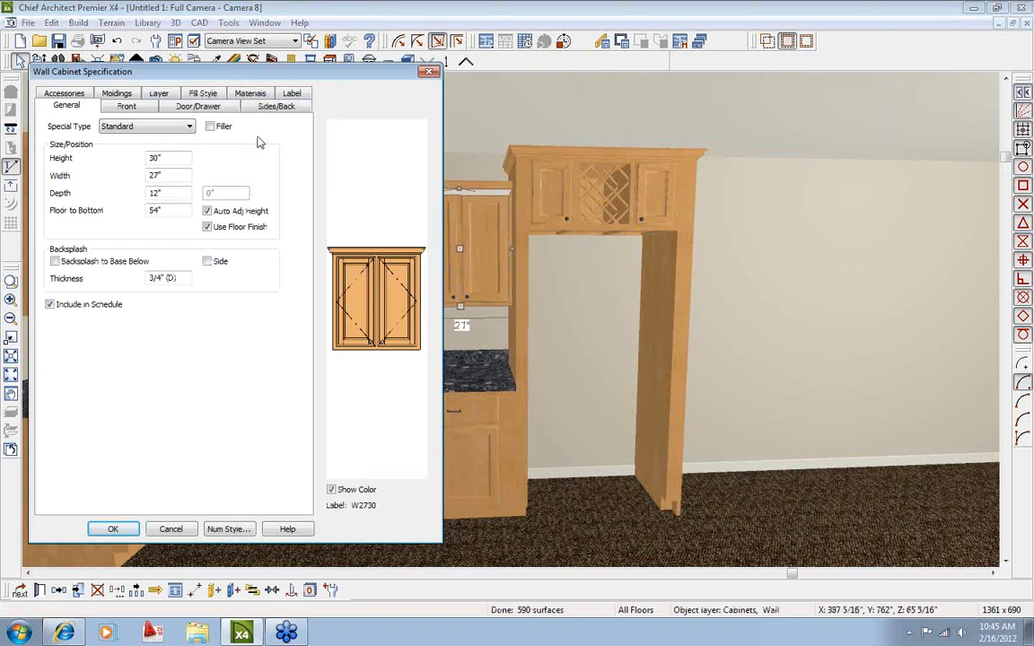
pyautogui.click(366, 273)
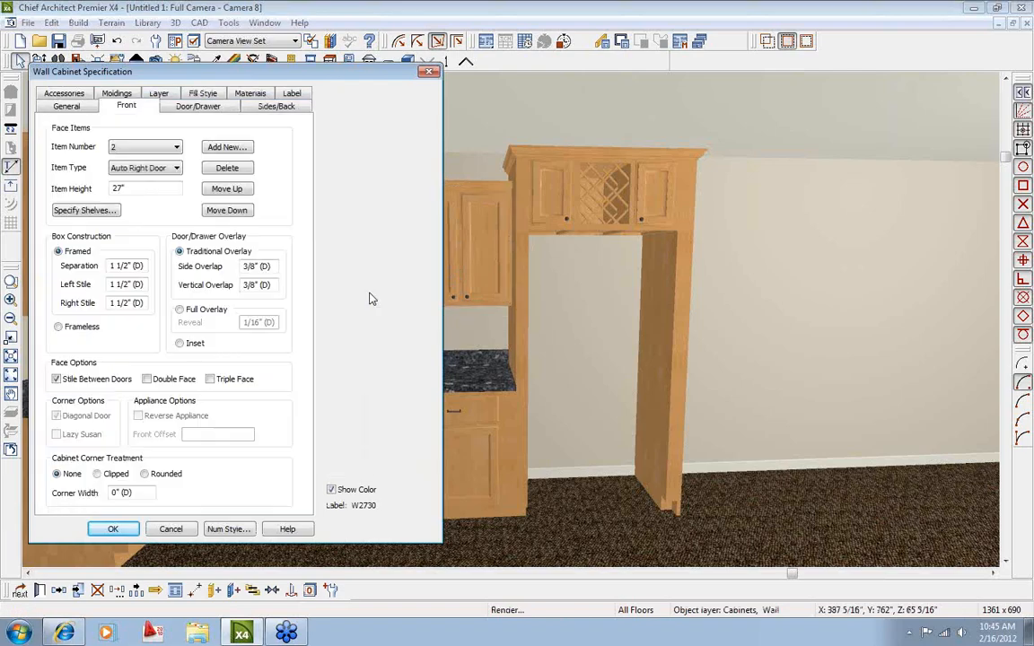
pyautogui.click(164, 177)
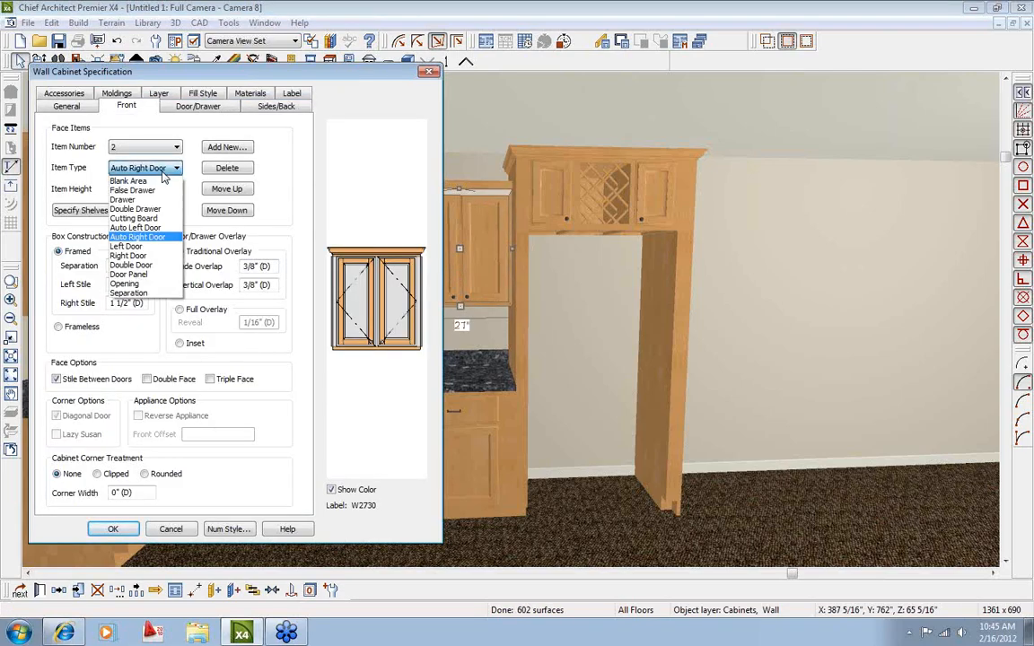
pyautogui.click(128, 255)
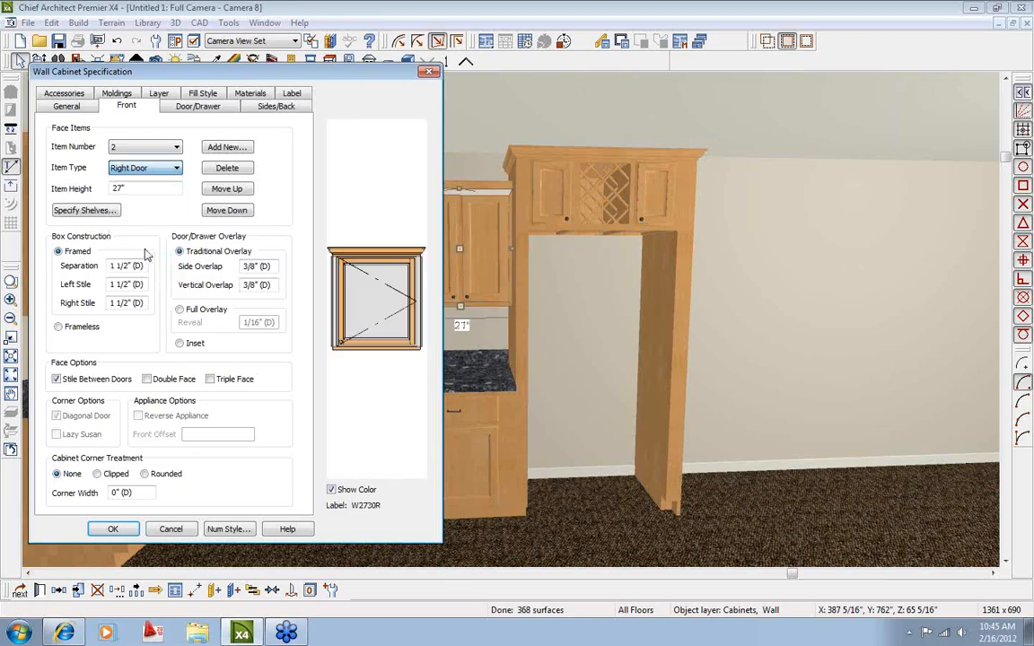
pyautogui.click(123, 533)
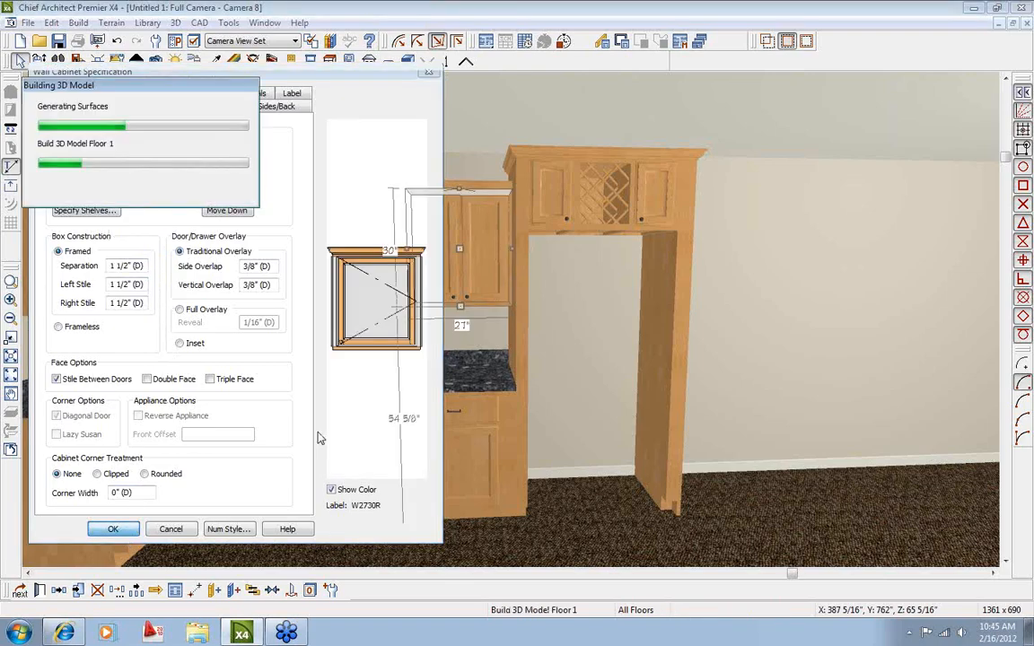
pyautogui.click(38, 61)
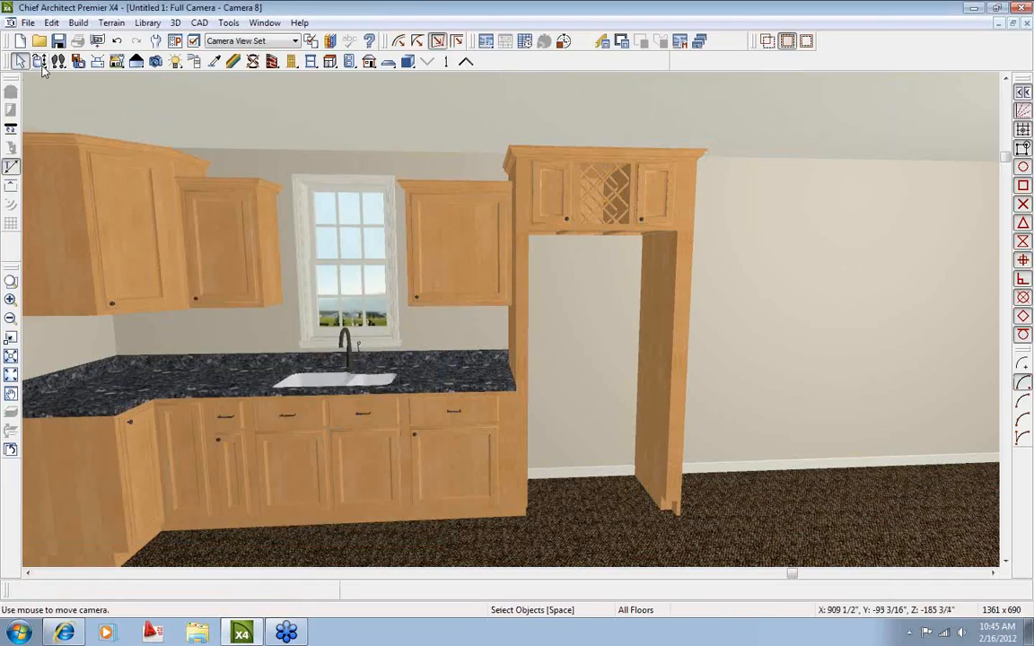
pyautogui.moveTo(407, 275); pyautogui.dragTo(320, 288)
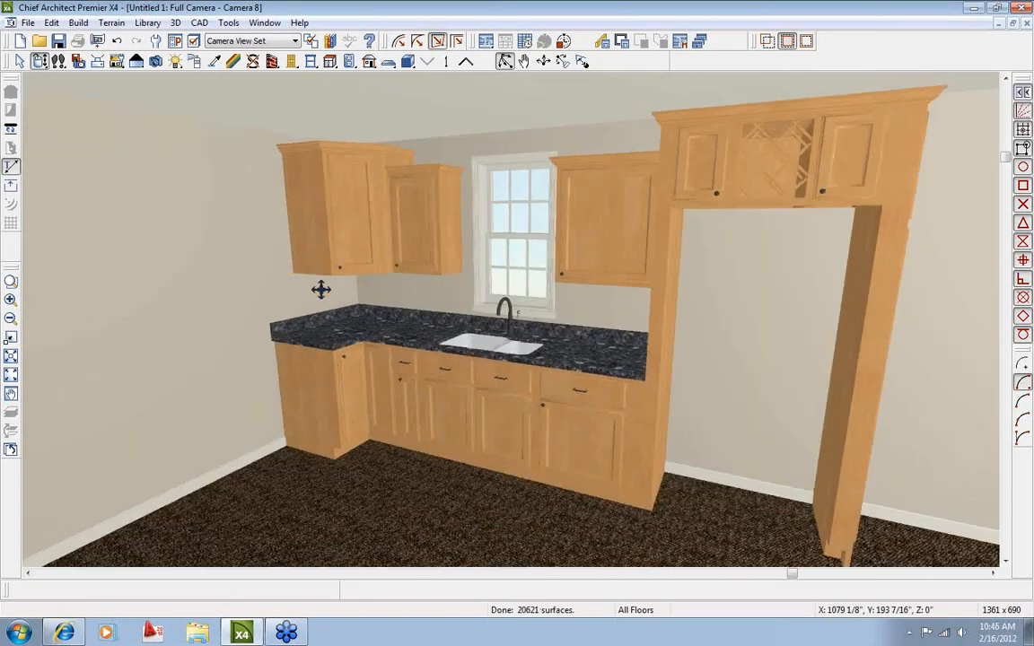
# Return to the floor plan and place a 12" wide base cabinet on the left wall against the corner base cabinet.
pyautogui.click(265, 22)
pyautogui.click(299, 341)
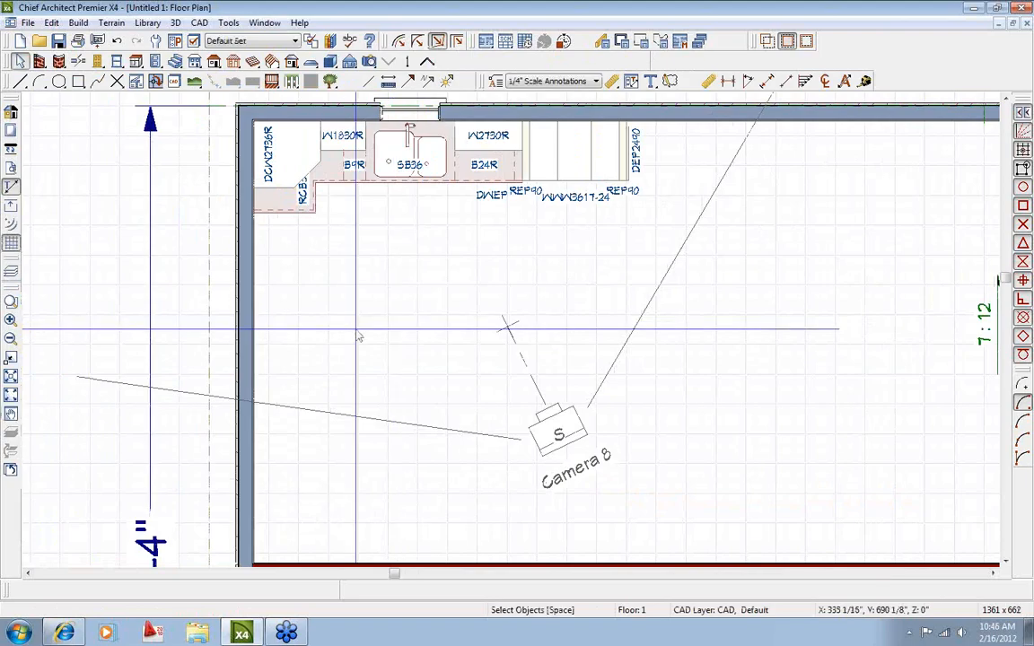
pyautogui.moveTo(348, 262); pyautogui.dragTo(361, 289, button='middle')
pyautogui.scroll(2, 325, 296)
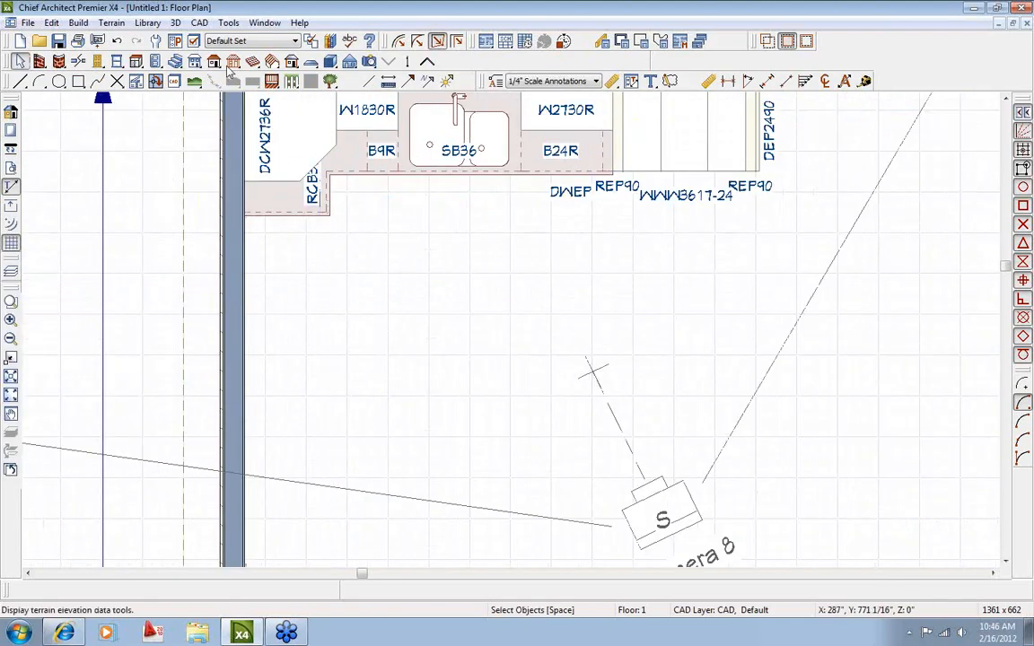
pyautogui.click(136, 61)
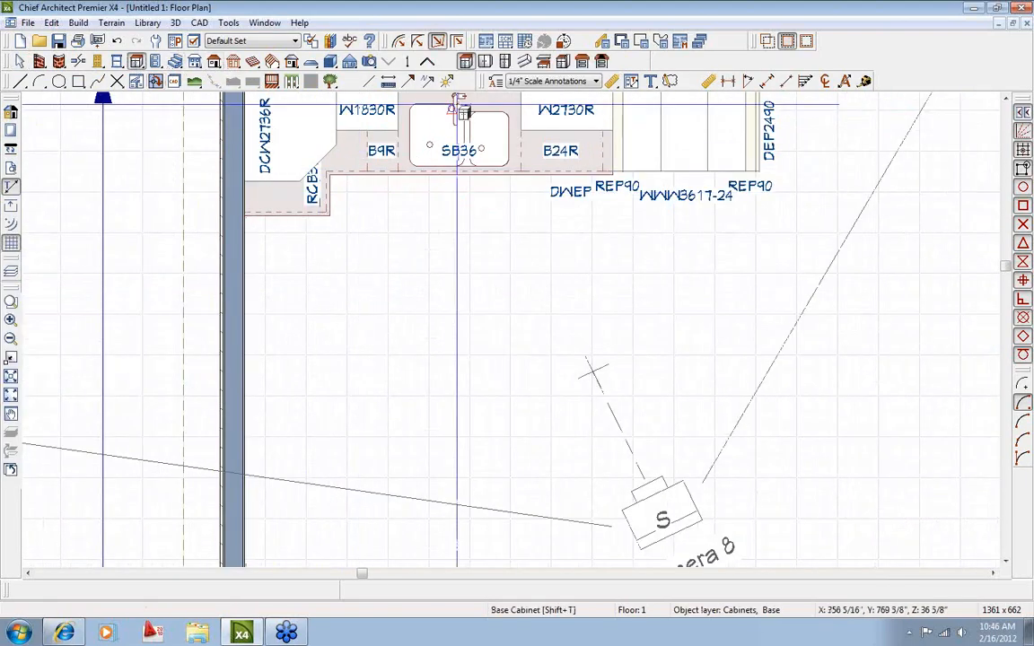
pyautogui.click(273, 238)
pyautogui.scroll(2, 272, 238)
pyautogui.click(281, 288)
pyautogui.moveTo(291, 323); pyautogui.dragTo(269, 262)
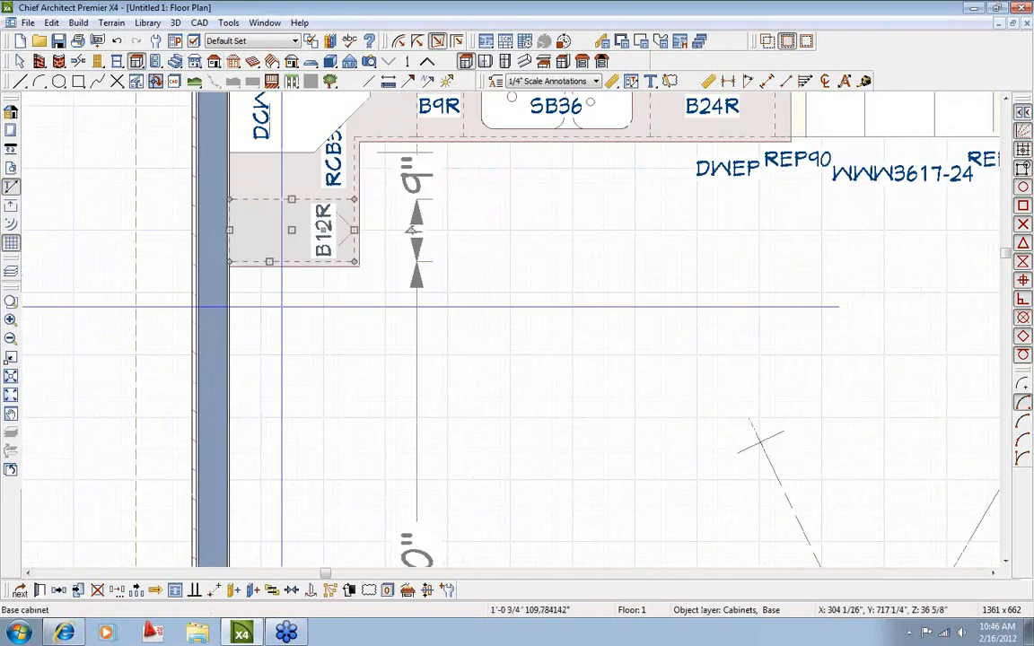
# Place the 4DB21 drawer base from the Ritz-Craft kitchen base library next to the B12R and narrow it to 18".
pyautogui.click(331, 43)
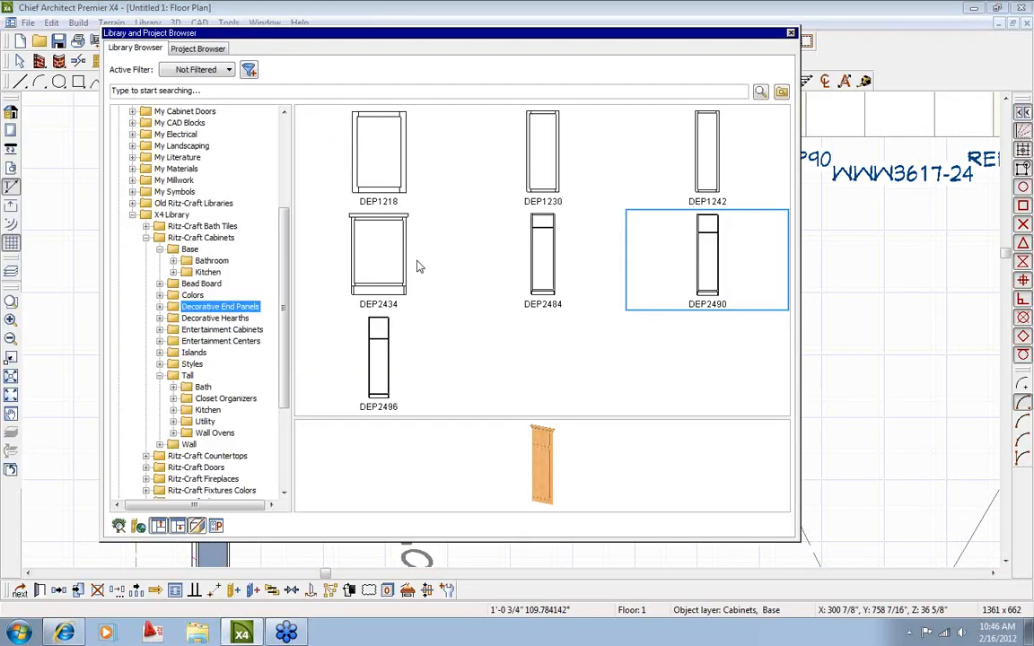
pyautogui.click(213, 273)
pyautogui.doubleClick(737, 203)
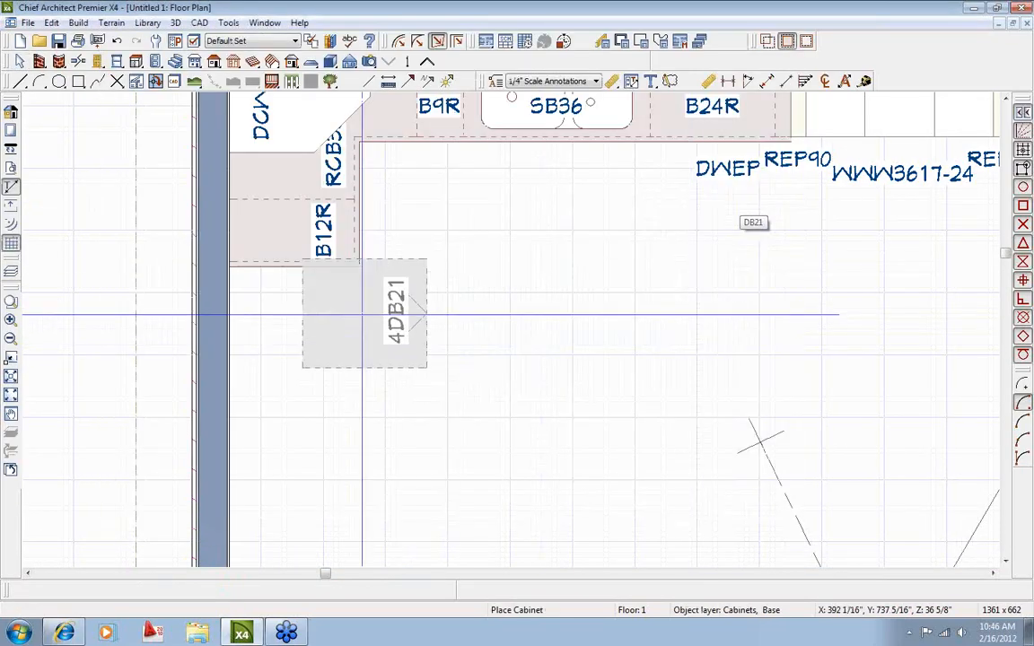
pyautogui.click(281, 296)
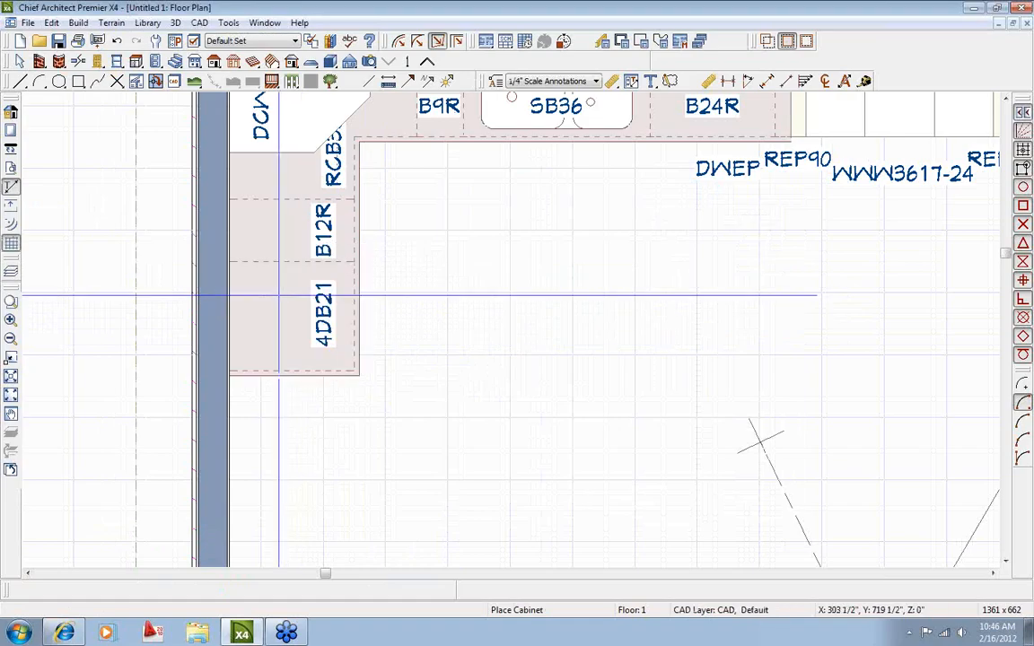
pyautogui.click(292, 294)
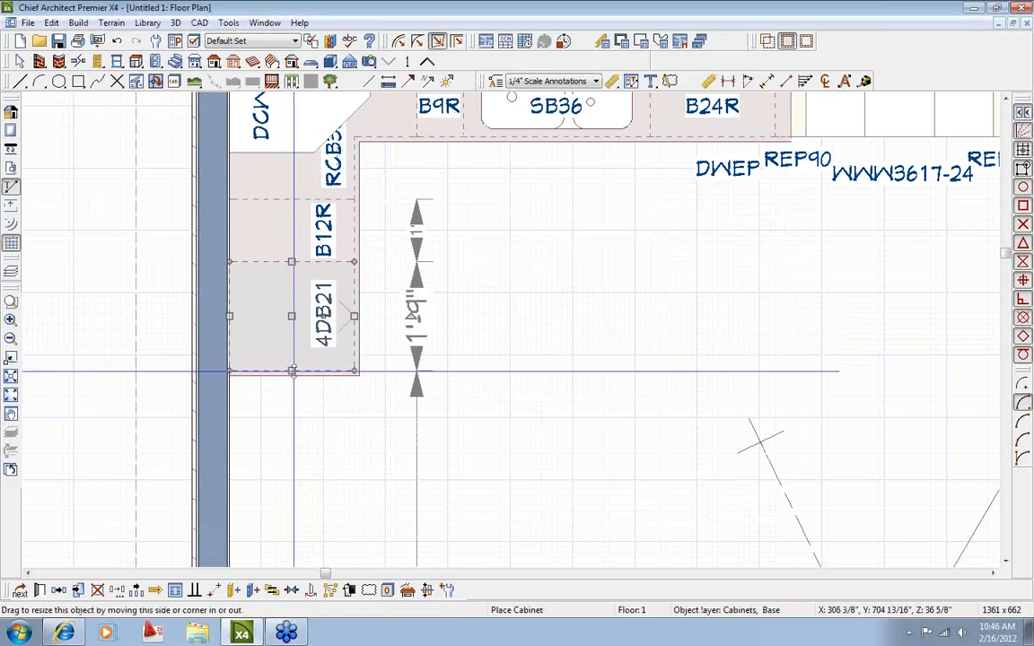
pyautogui.moveTo(293, 370); pyautogui.dragTo(291, 357)
pyautogui.press('space')
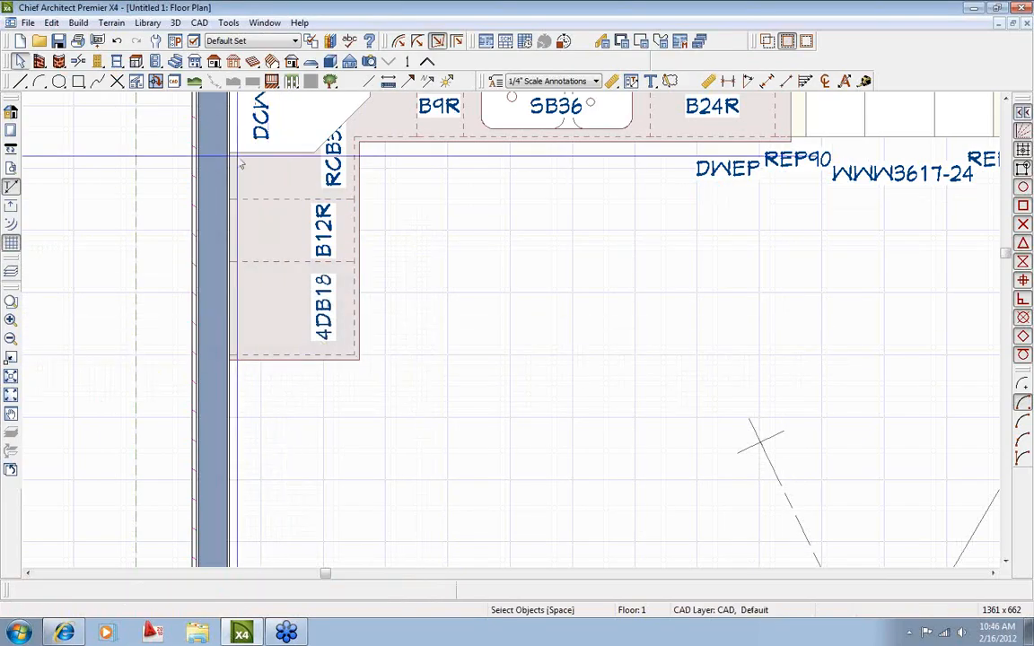
# Place a wall cabinet on the left wall against the corner wall cabinet and set its width to 21" by resizing it to the B12R's edge.
pyautogui.click(136, 61)
pyautogui.click(485, 61)
pyautogui.click(260, 224)
pyautogui.moveTo(260, 276); pyautogui.dragTo(257, 263)
# Place a wall cabinet beside the W2130R and narrow it to 18" to match the drawer base.
pyautogui.moveTo(256, 257); pyautogui.dragTo(268, 303)
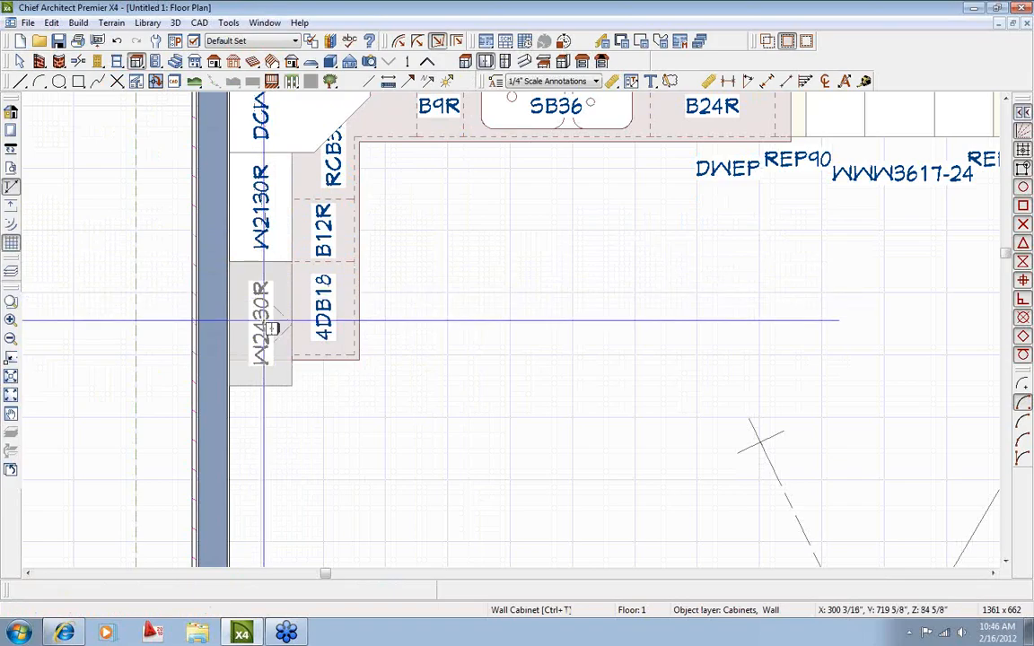
pyautogui.click(262, 384)
pyautogui.moveTo(260, 384); pyautogui.dragTo(260, 353)
# Place another wall cabinet on the left wall beyond the W1830R and widen it to 30".
pyautogui.moveTo(319, 407); pyautogui.dragTo(330, 303, button='middle')
pyautogui.scroll(-2, 331, 303)
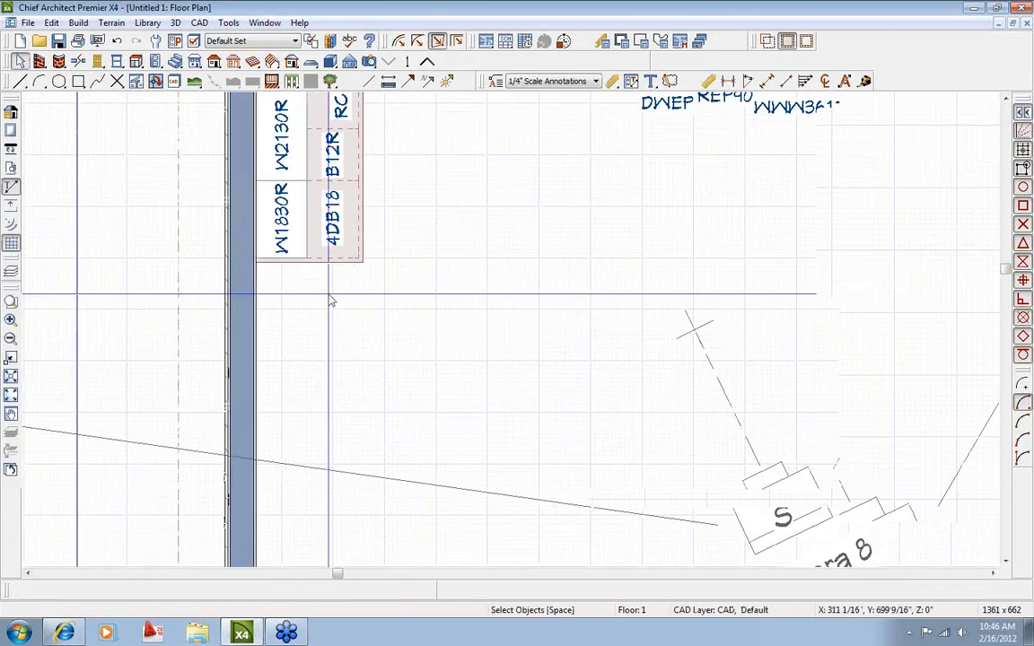
pyautogui.click(137, 61)
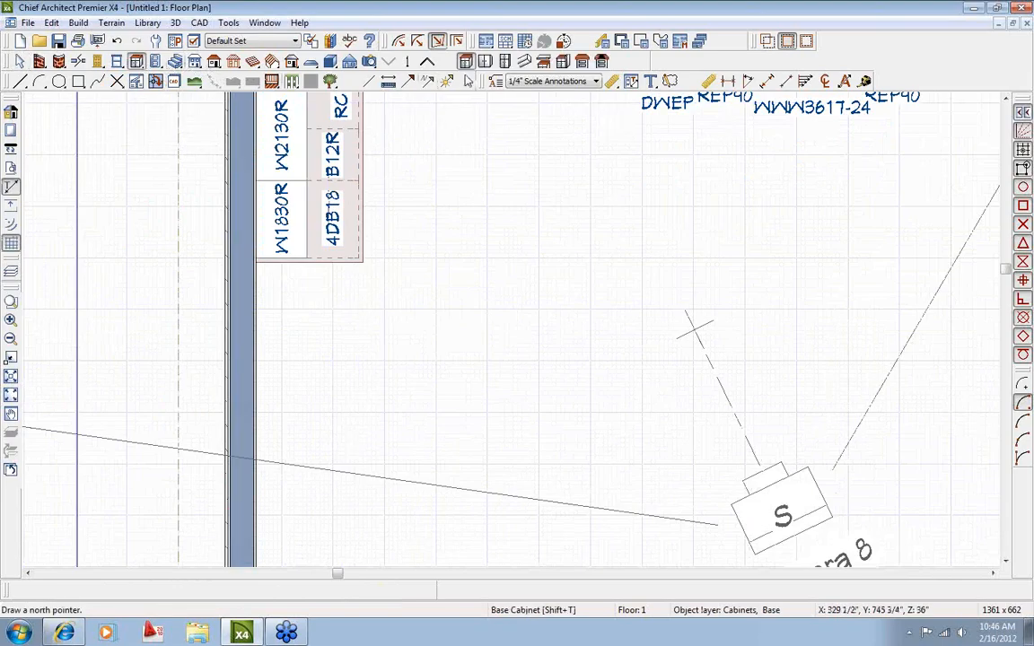
pyautogui.click(484, 61)
pyautogui.click(283, 301)
pyautogui.press('space')
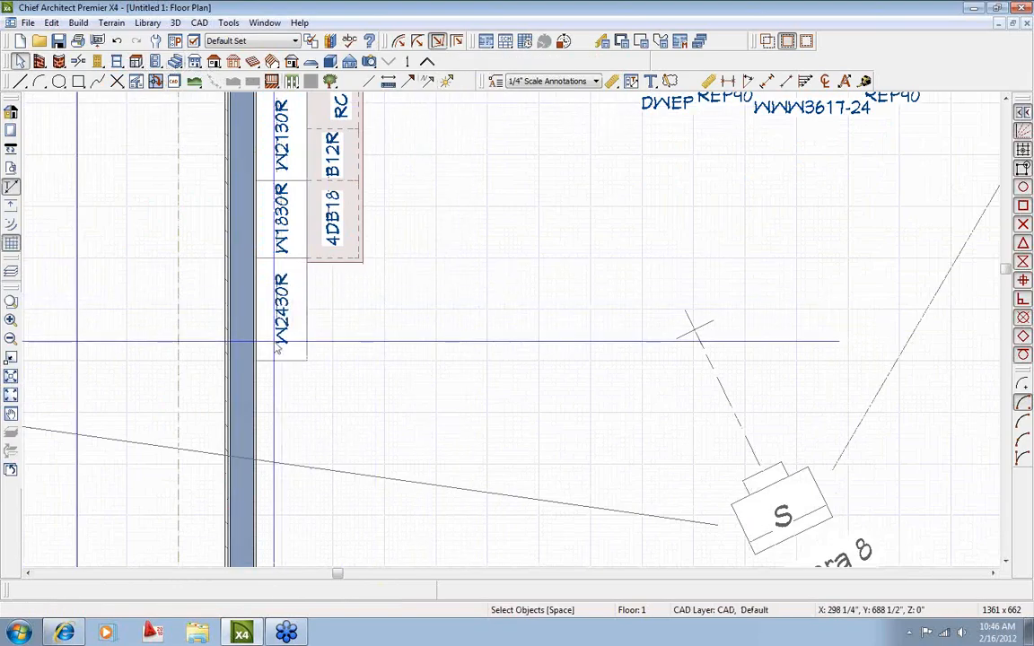
pyautogui.click(280, 355)
pyautogui.scroll(2, 281, 357)
pyautogui.moveTo(281, 357); pyautogui.dragTo(281, 392)
# Create a wall elevation facing the left wall and examine the row of wall cabinets.
pyautogui.scroll(-1, 391, 339)
pyautogui.moveTo(391, 339)
pyautogui.mouseDown(button='middle')
pyautogui.moveTo(454, 349)
pyautogui.moveTo(351, 288)
pyautogui.moveTo(391, 319)
pyautogui.mouseUp(button='middle')
pyautogui.scroll(-1, 453, 350)
pyautogui.click(467, 62)
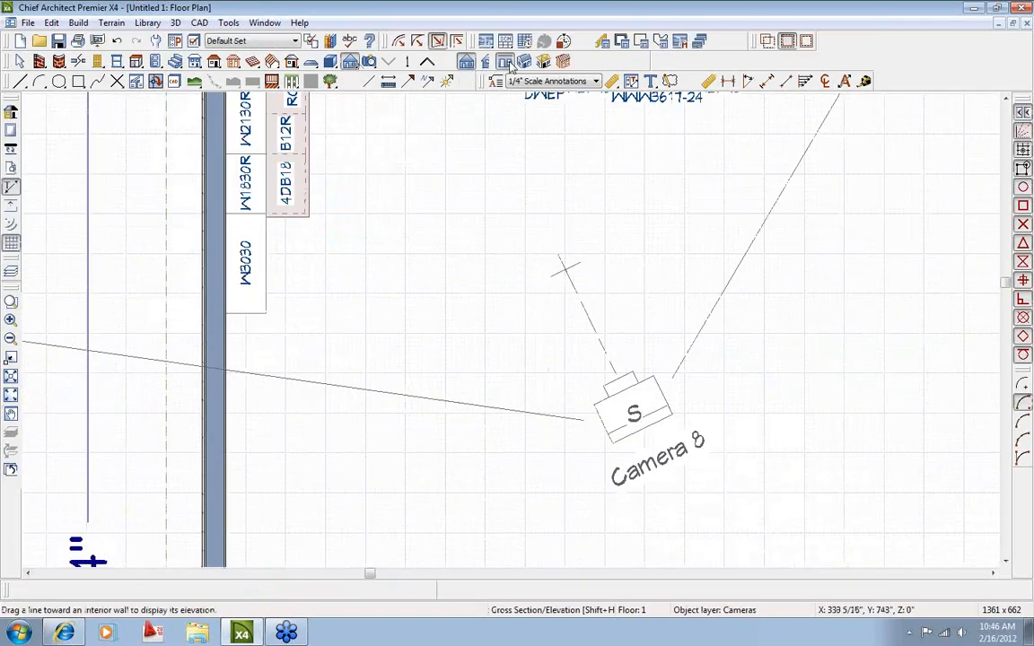
pyautogui.moveTo(427, 314); pyautogui.dragTo(314, 313)
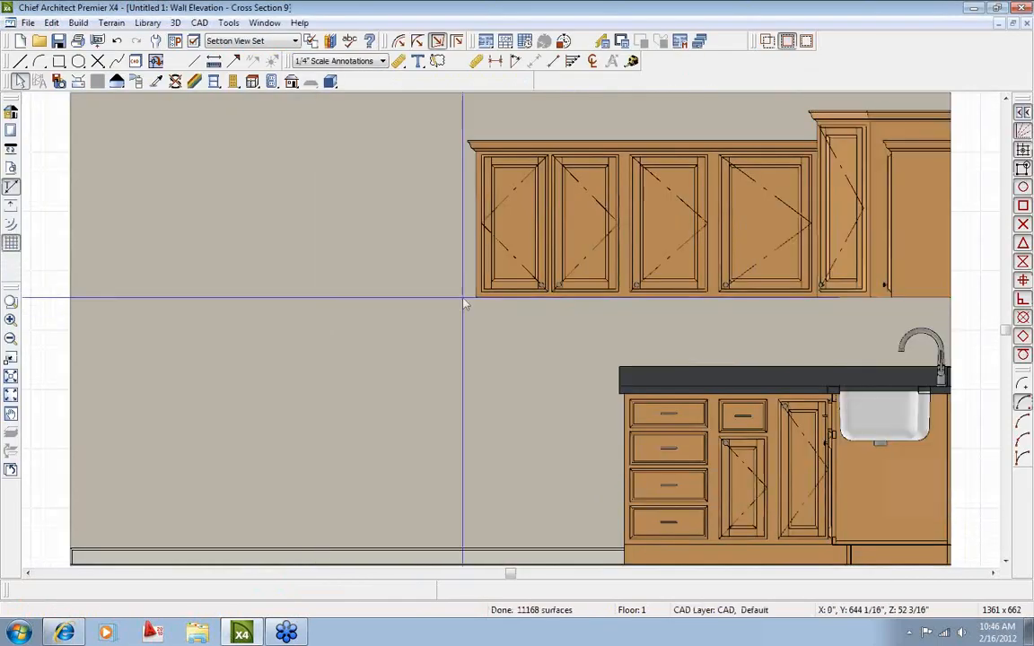
pyautogui.moveTo(461, 300); pyautogui.dragTo(272, 325, button='middle')
pyautogui.scroll(1, 360, 331)
pyautogui.moveTo(360, 331); pyautogui.dragTo(378, 457, button='middle')
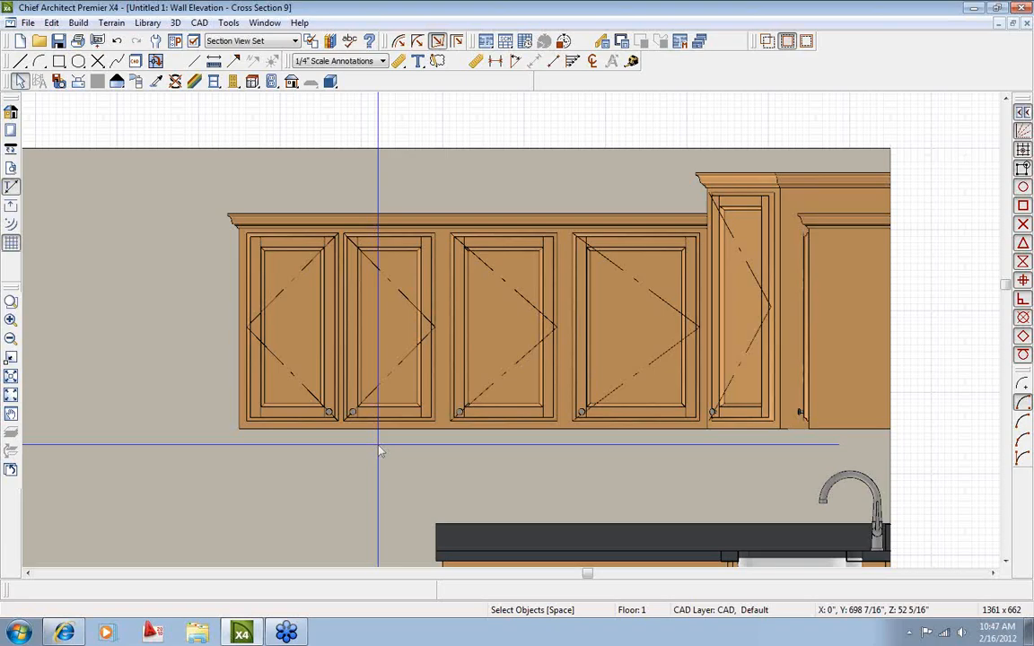
# In the floor plan, review the general specification of the W3012 wall cabinet above the existing kitchen's range, leaving it unchanged.
pyautogui.click(266, 23)
pyautogui.click(328, 342)
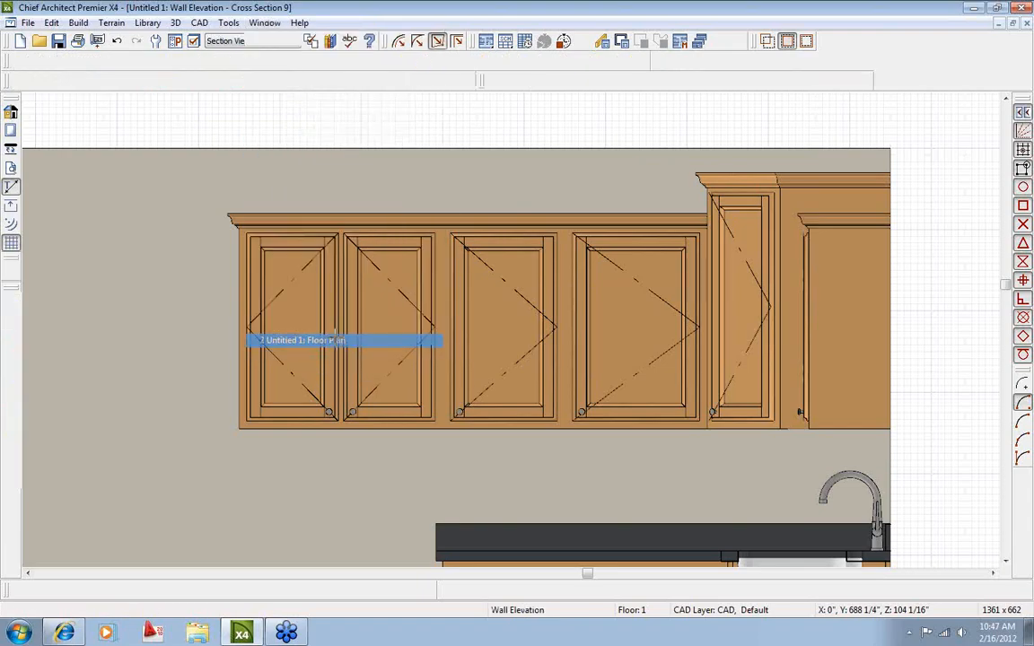
pyautogui.moveTo(560, 369); pyautogui.dragTo(166, 350, button='middle')
pyautogui.scroll(-2, 166, 351)
pyautogui.moveTo(822, 373); pyautogui.dragTo(340, 378, button='middle')
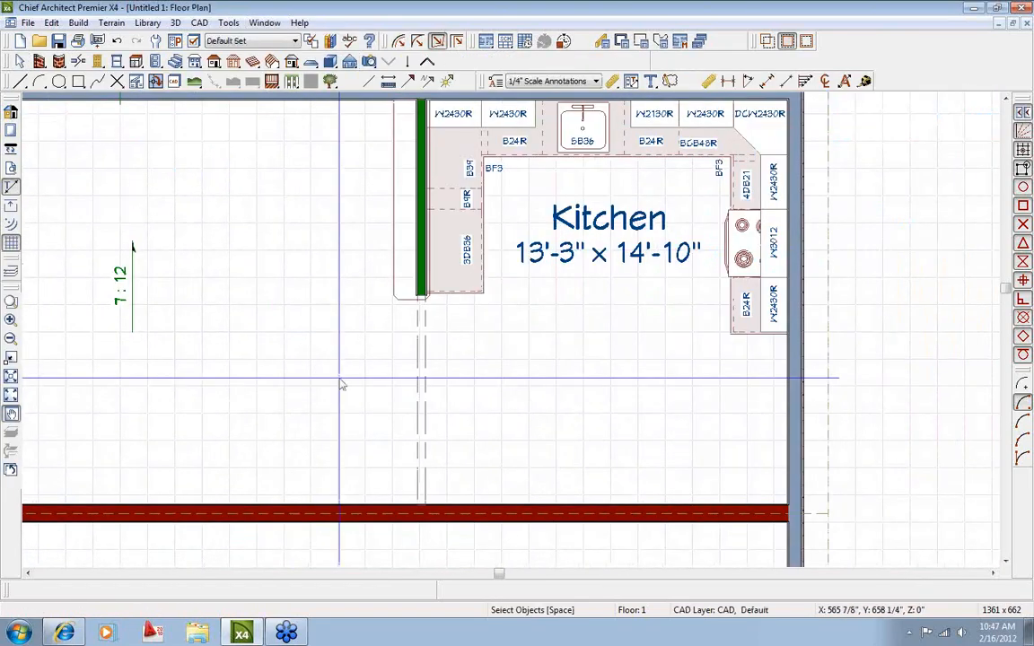
pyautogui.scroll(5, 643, 348)
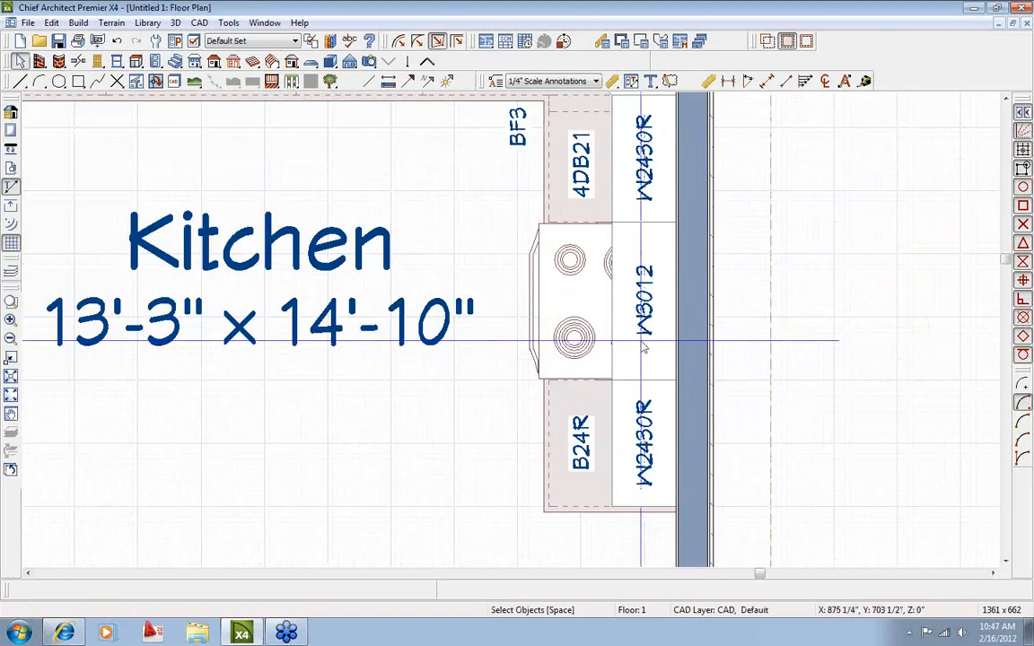
pyautogui.doubleClick(643, 348)
pyautogui.click(148, 399)
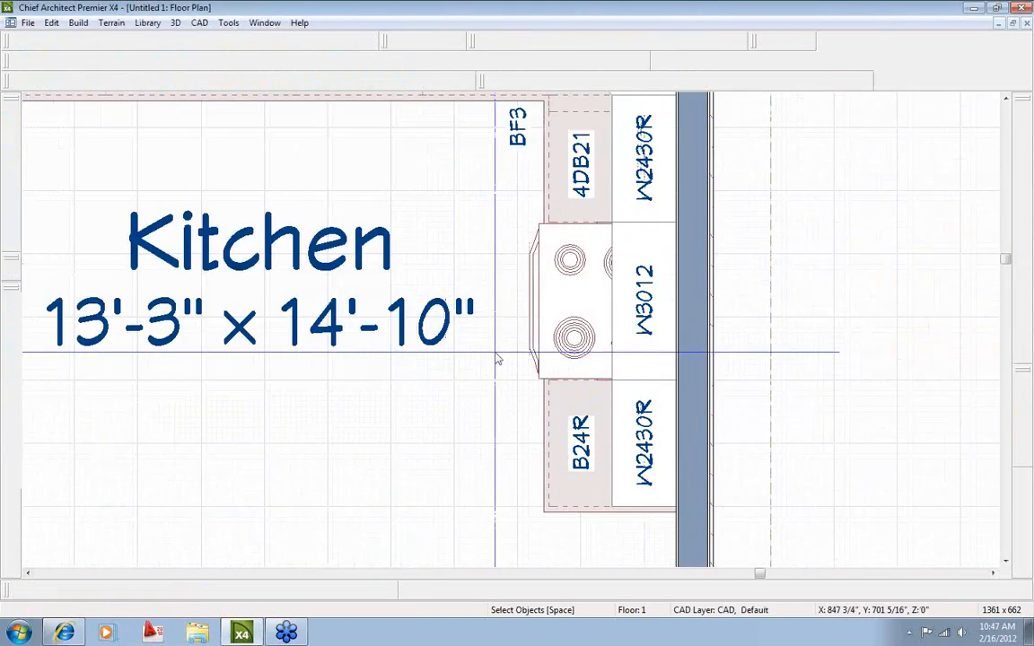
pyautogui.click(530, 358)
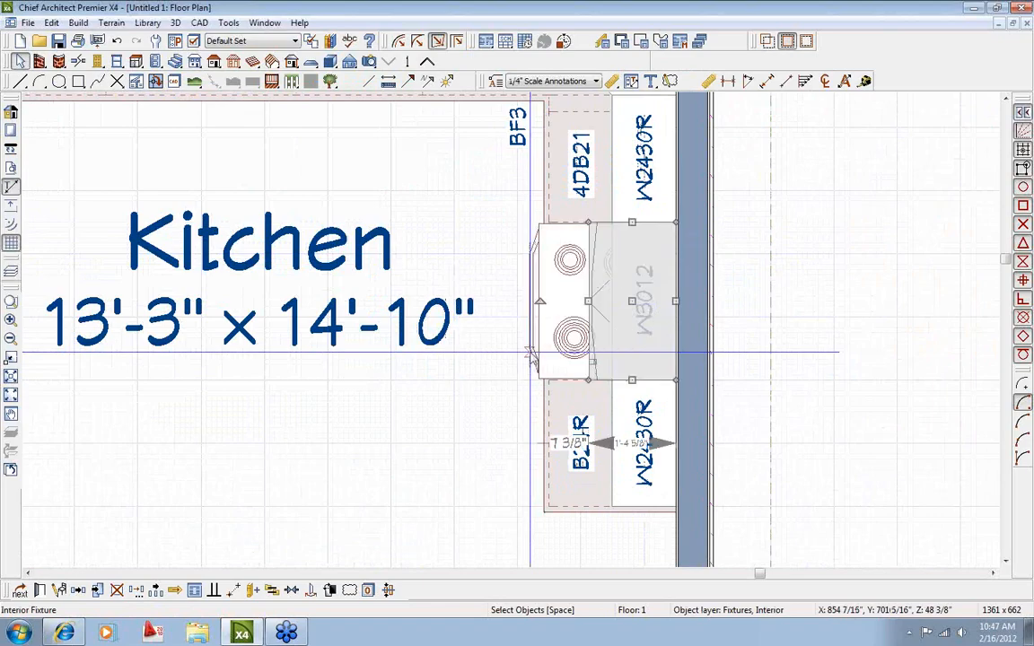
pyautogui.press('Tab')
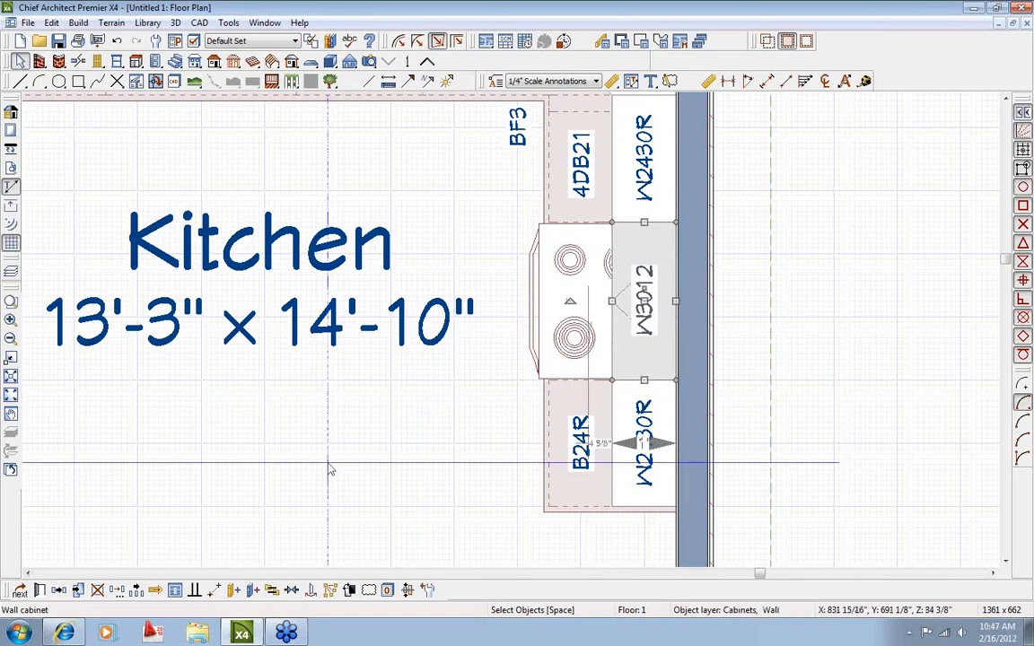
pyautogui.click(40, 590)
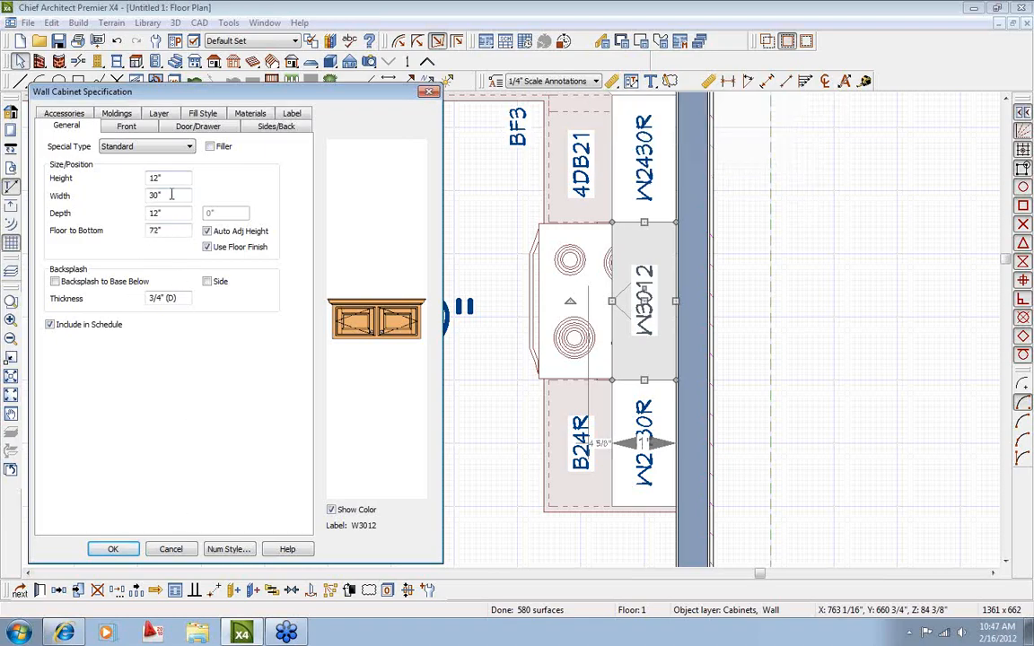
pyautogui.click(171, 548)
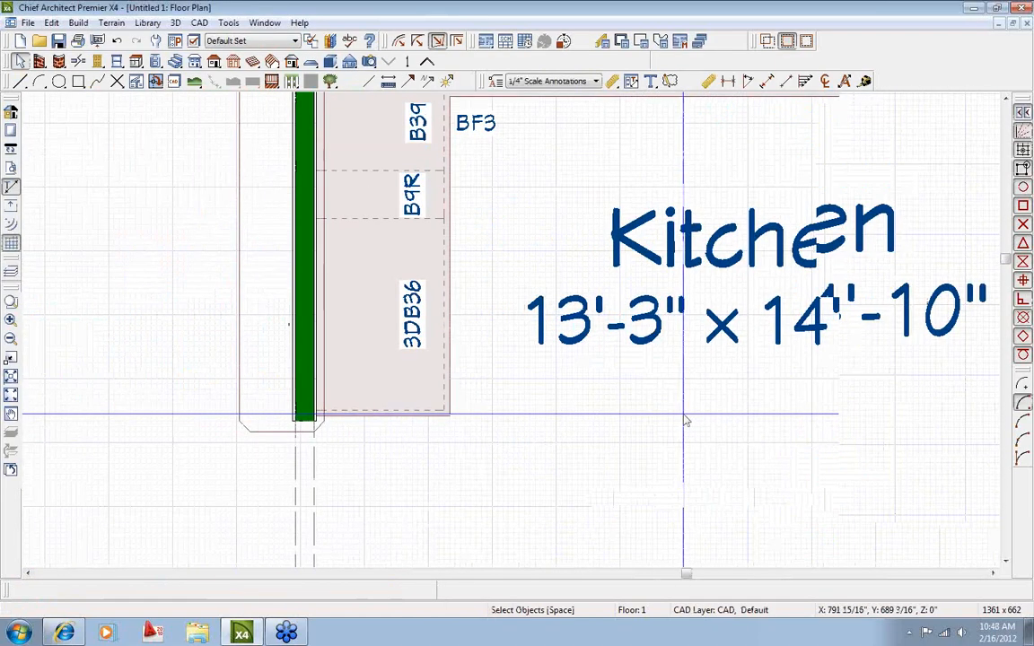
# Set the floor-to-bottom height of the 30" wall cabinet on the left wall to 72".
pyautogui.scroll(-2, 683, 418)
pyautogui.moveTo(499, 416); pyautogui.dragTo(897, 411, button='middle')
pyautogui.moveTo(440, 405); pyautogui.dragTo(853, 395, button='middle')
pyautogui.moveTo(516, 381); pyautogui.dragTo(861, 375, button='middle')
pyautogui.moveTo(423, 382); pyautogui.dragTo(456, 382, button='middle')
pyautogui.press('space')
pyautogui.doubleClick(143, 368)
pyautogui.moveTo(171, 230); pyautogui.dragTo(107, 242)
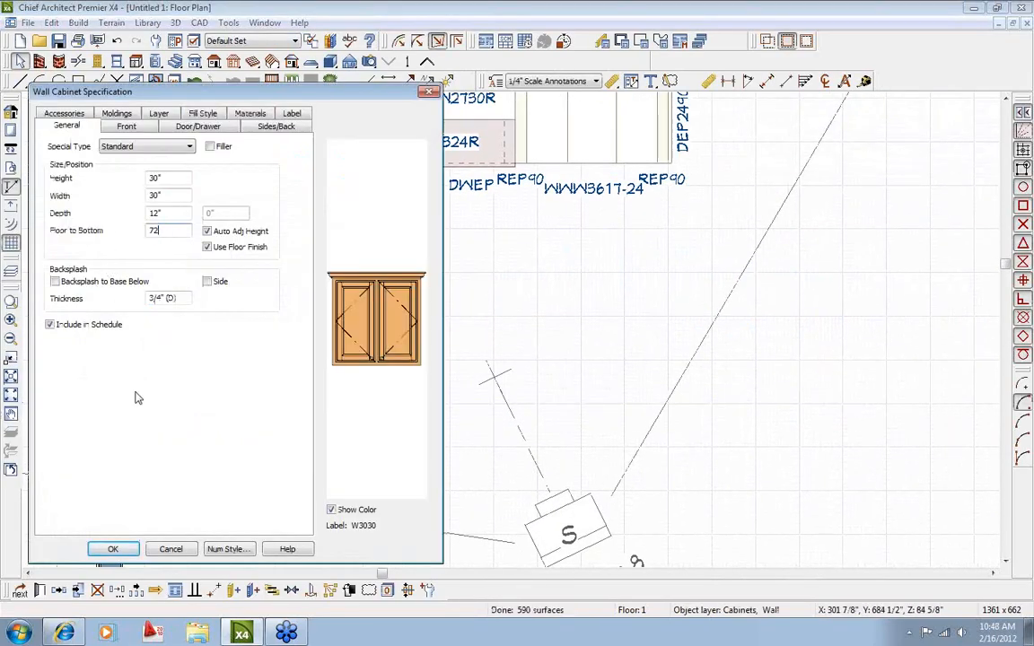
pyautogui.click(126, 553)
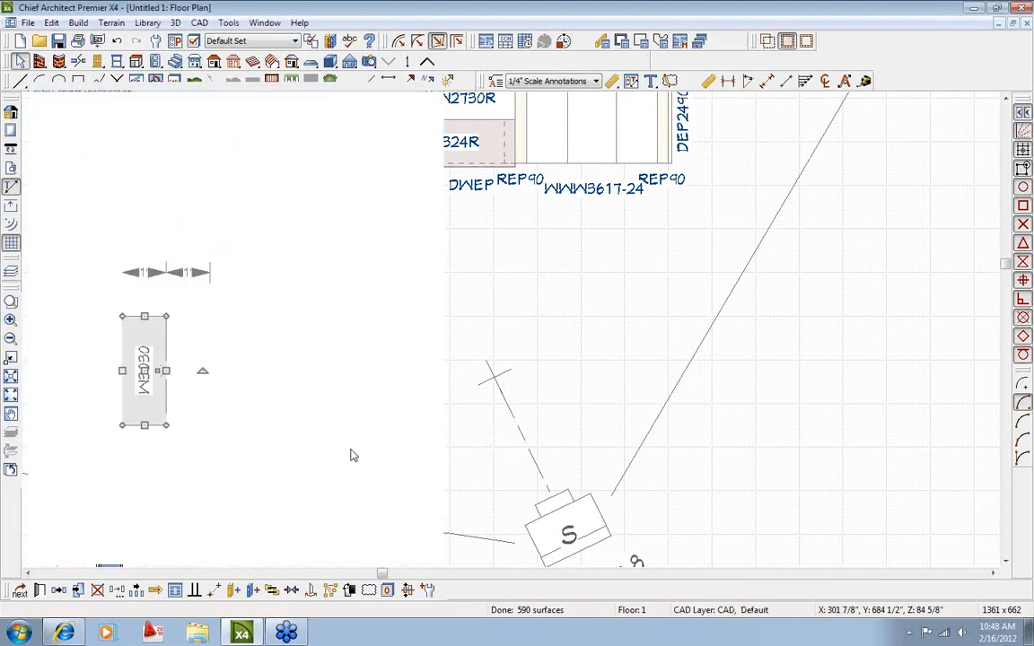
# In the left wall's Cross Section 9 elevation, set the height of the raised 30" wall cabinet to 17".
pyautogui.doubleClick(353, 426)
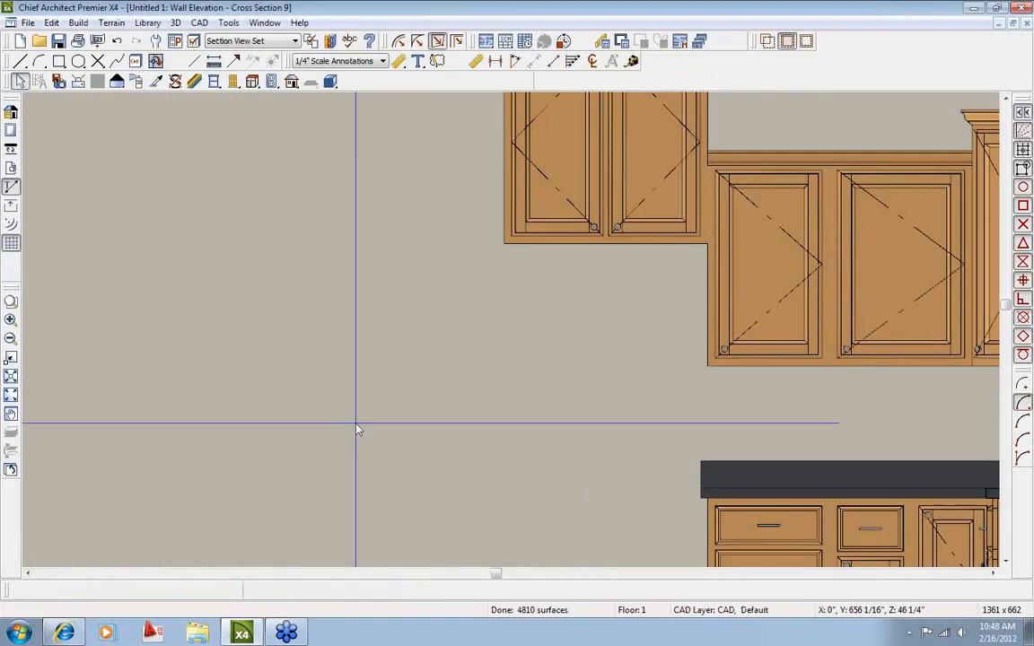
pyautogui.moveTo(477, 358); pyautogui.dragTo(343, 443, button='middle')
pyautogui.moveTo(464, 442); pyautogui.dragTo(357, 417, button='middle')
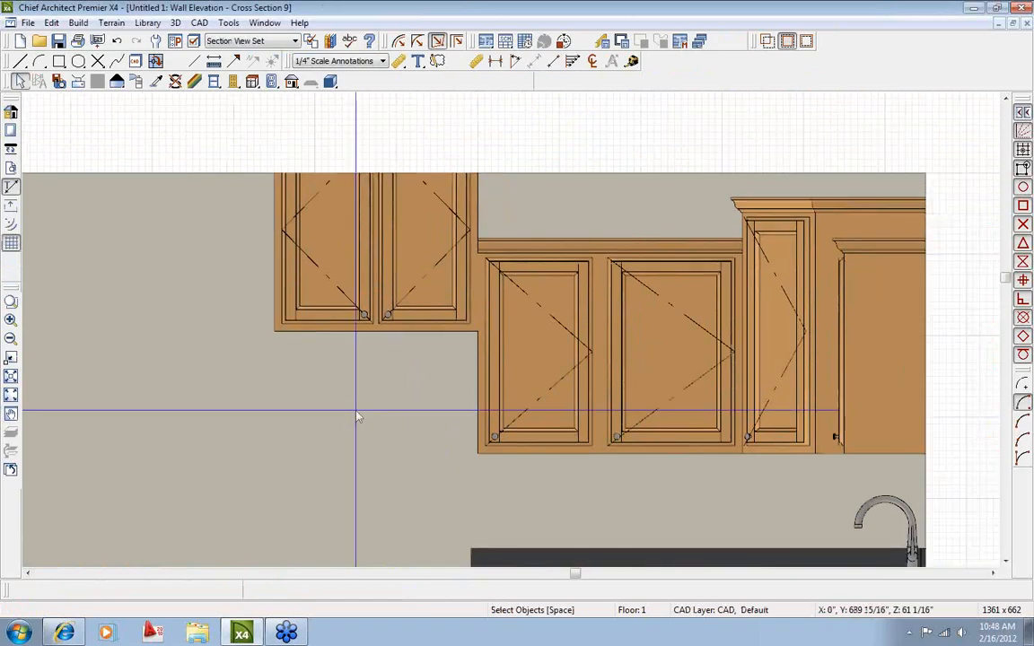
pyautogui.doubleClick(416, 265)
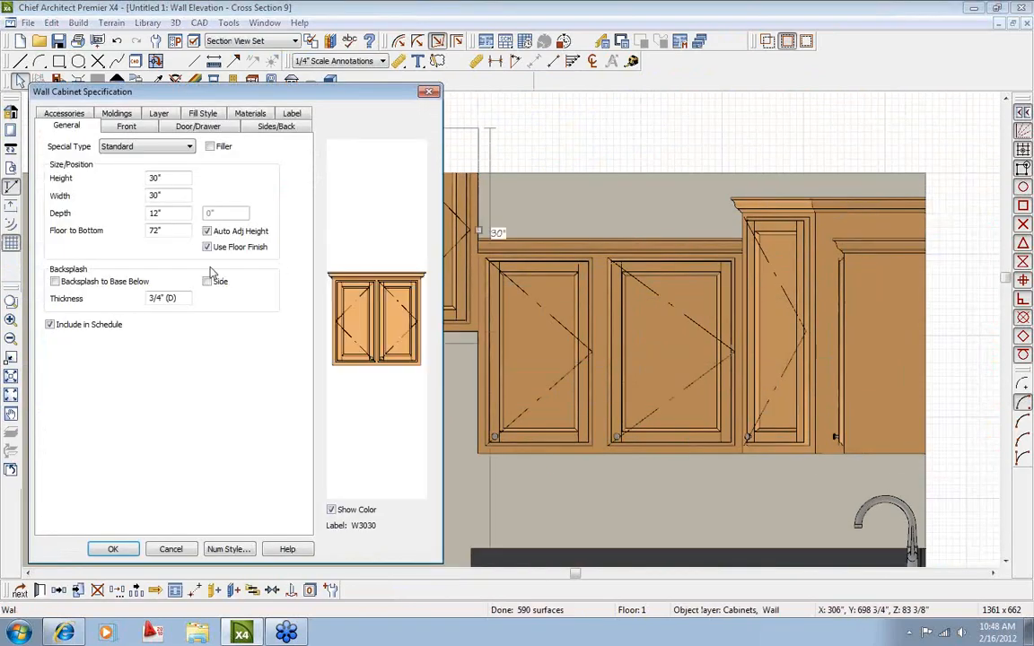
pyautogui.doubleClick(157, 179)
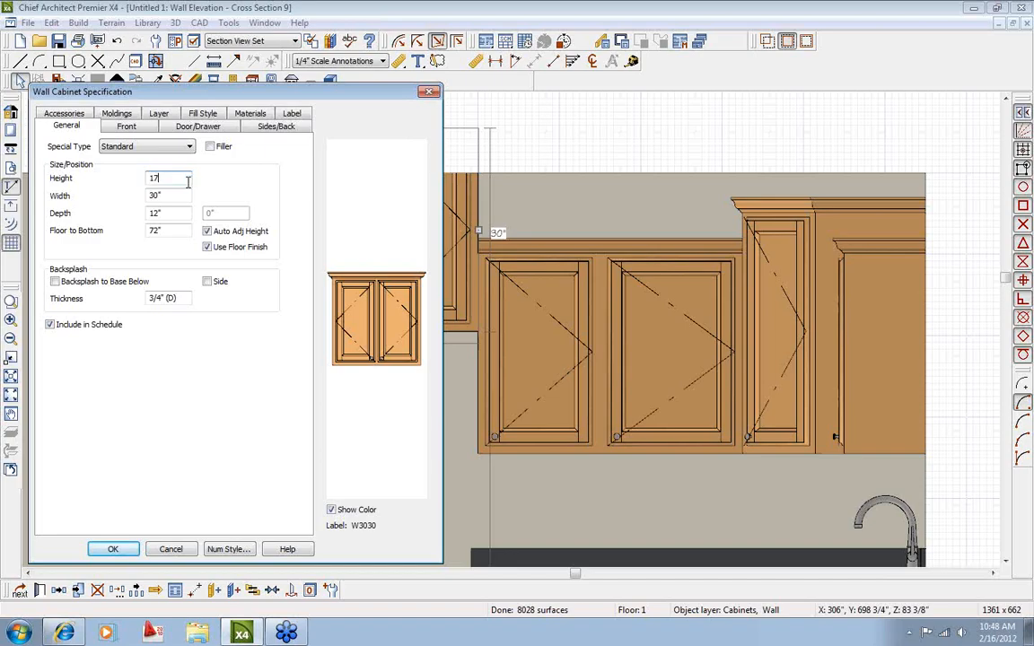
pyautogui.click(113, 549)
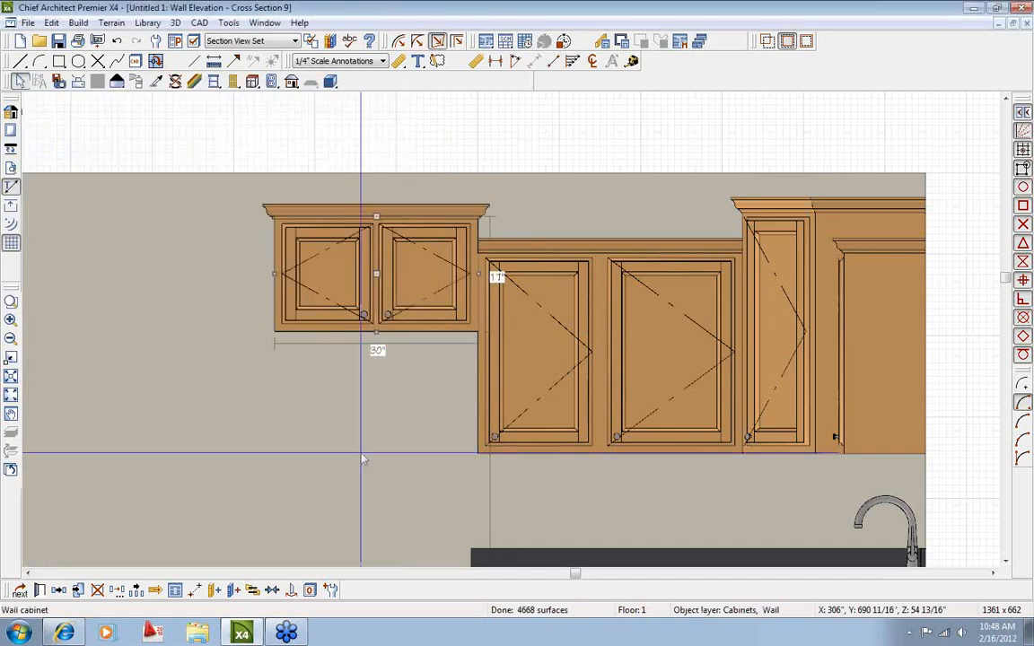
pyautogui.click(361, 454)
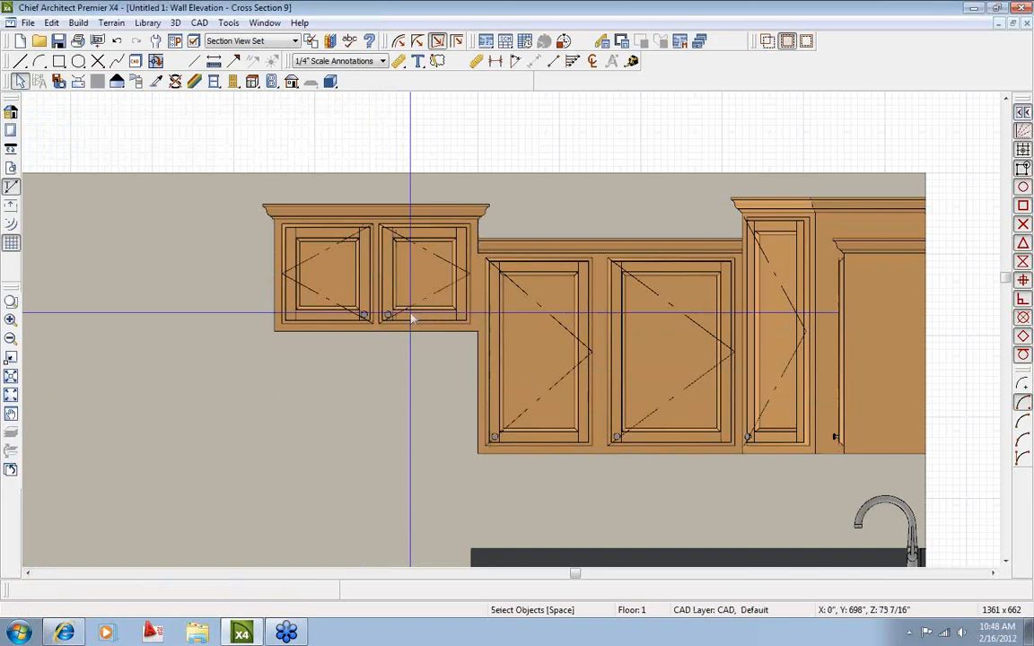
# In the Camera 8 view, set the depth of the short wall cabinet to 15" and view it from the side.
pyautogui.click(264, 22)
pyautogui.click(332, 353)
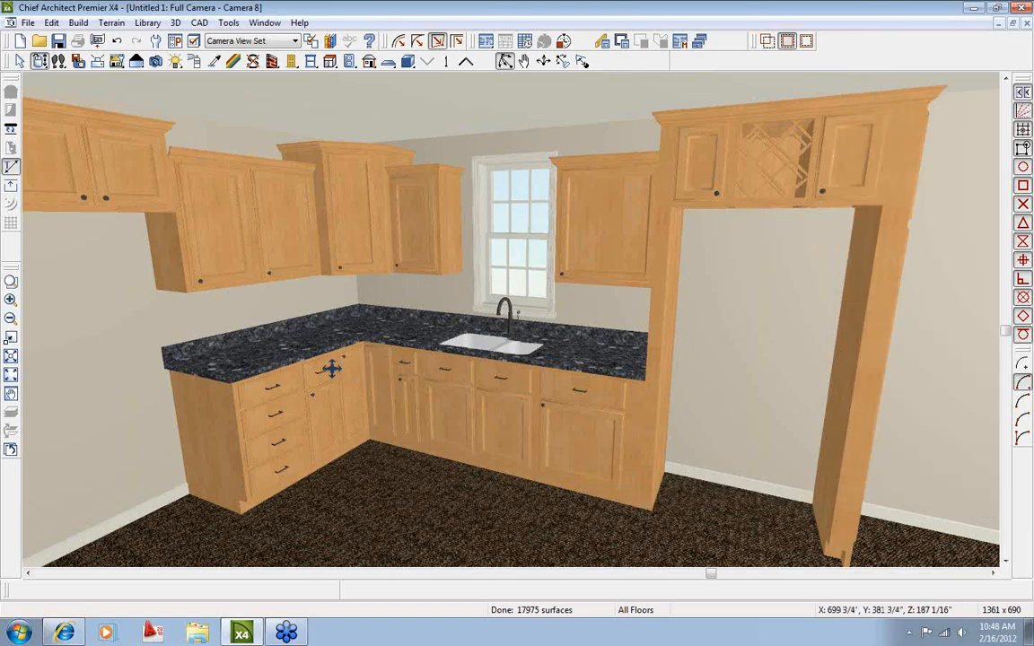
pyautogui.moveTo(404, 373); pyautogui.dragTo(492, 380)
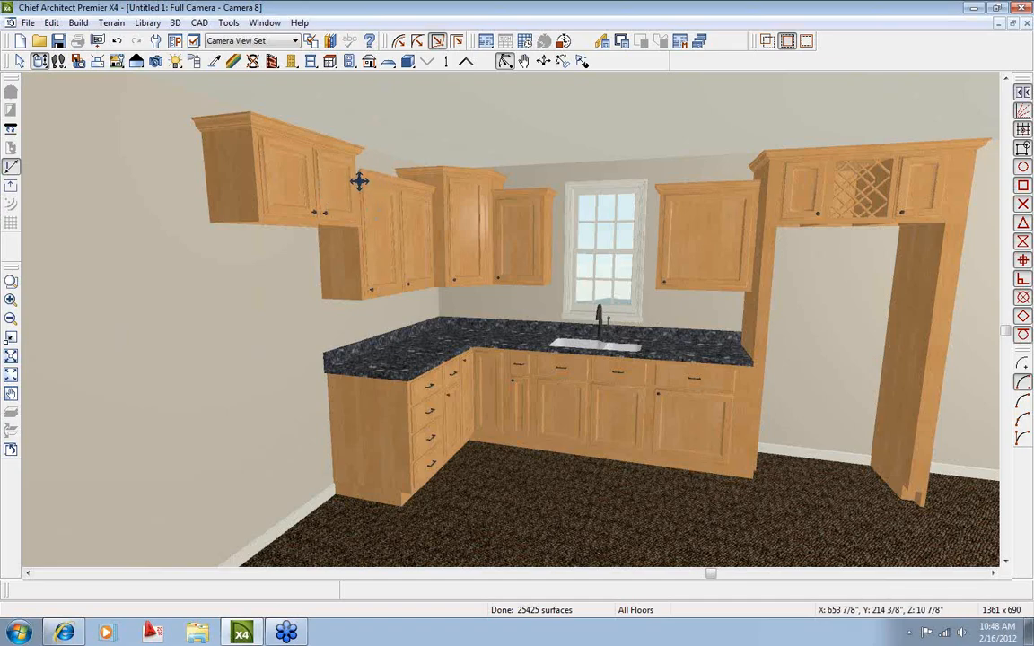
pyautogui.moveTo(387, 214)
pyautogui.mouseDown()
pyautogui.moveTo(434, 228)
pyautogui.moveTo(323, 216)
pyautogui.moveTo(392, 226)
pyautogui.mouseUp()
pyautogui.press('space')
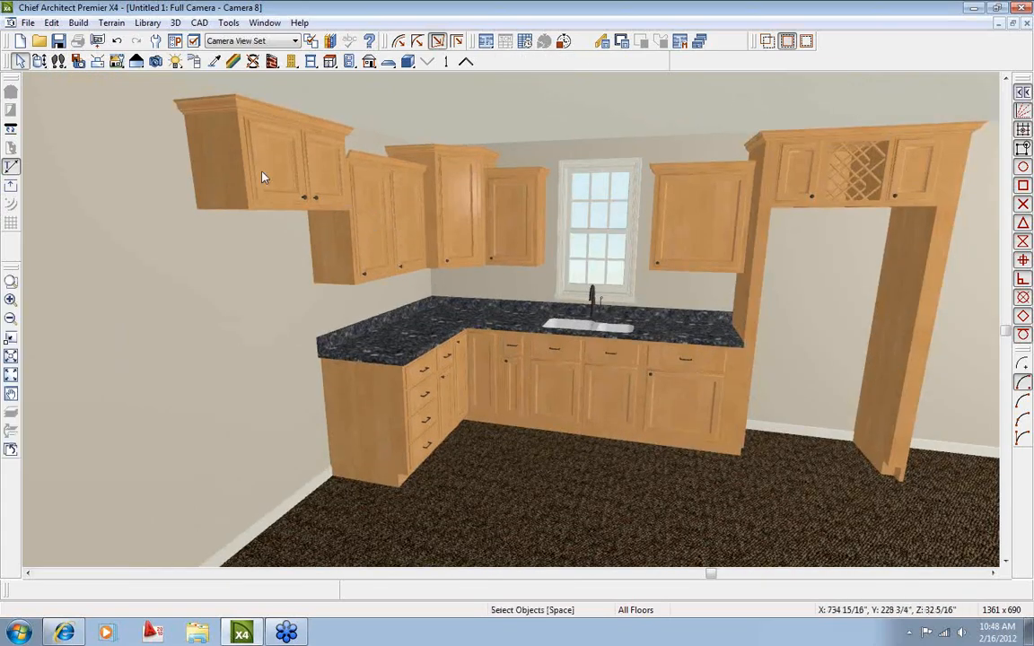
pyautogui.doubleClick(263, 175)
pyautogui.moveTo(170, 192); pyautogui.dragTo(130, 194)
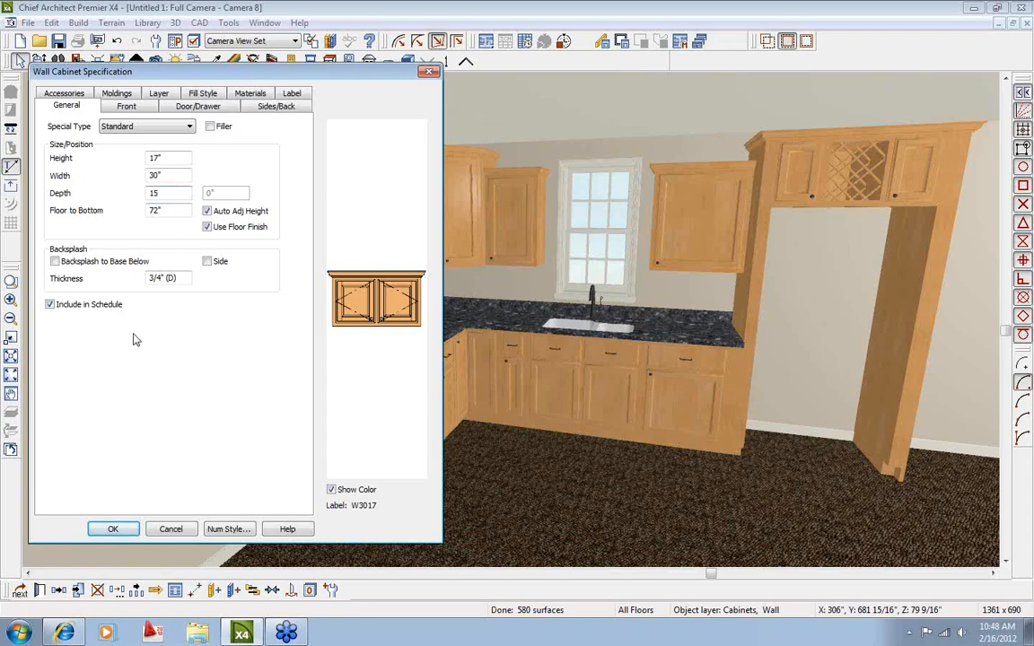
pyautogui.click(113, 529)
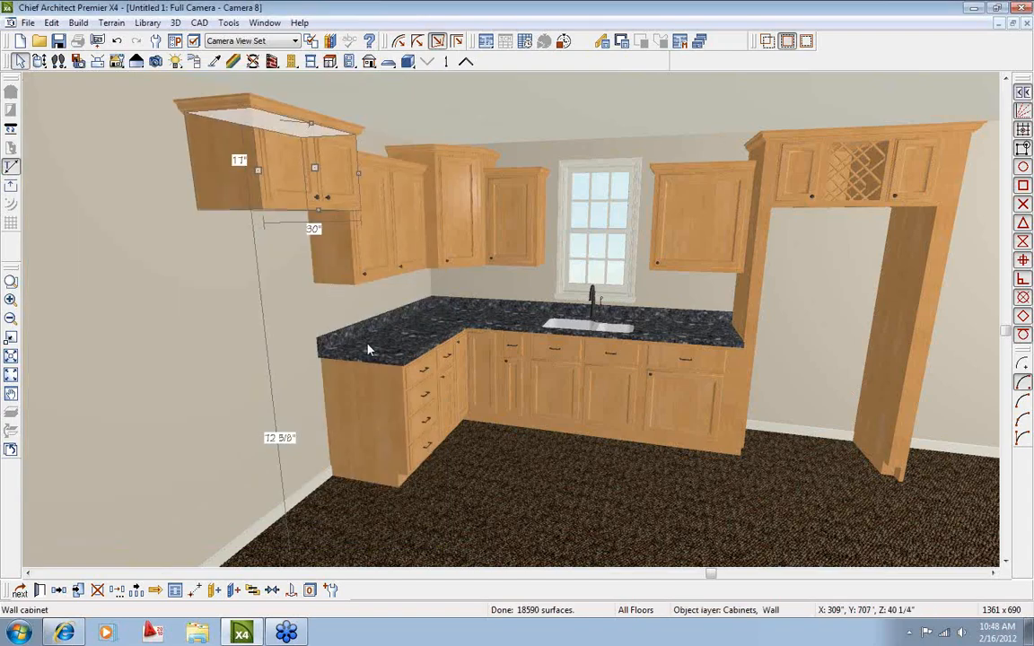
pyautogui.click(39, 61)
pyautogui.moveTo(441, 231); pyautogui.dragTo(620, 255)
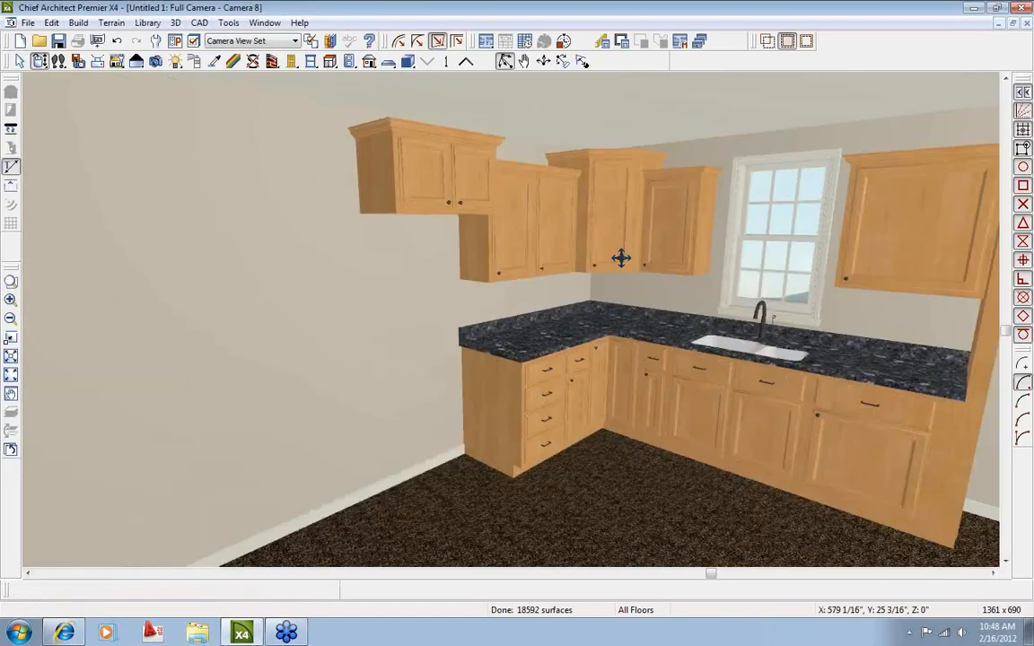
# Return to the floor plan and open the Cross Section 9 elevation at the W301715 wall cabinet.
pyautogui.click(265, 23)
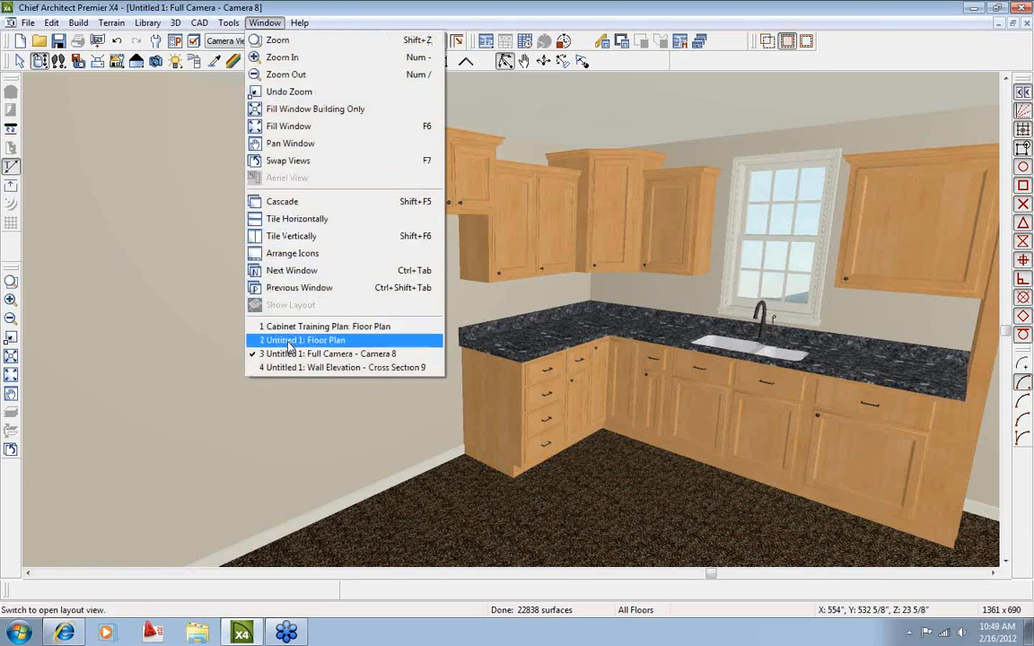
pyautogui.click(286, 340)
pyautogui.scroll(3, 269, 318)
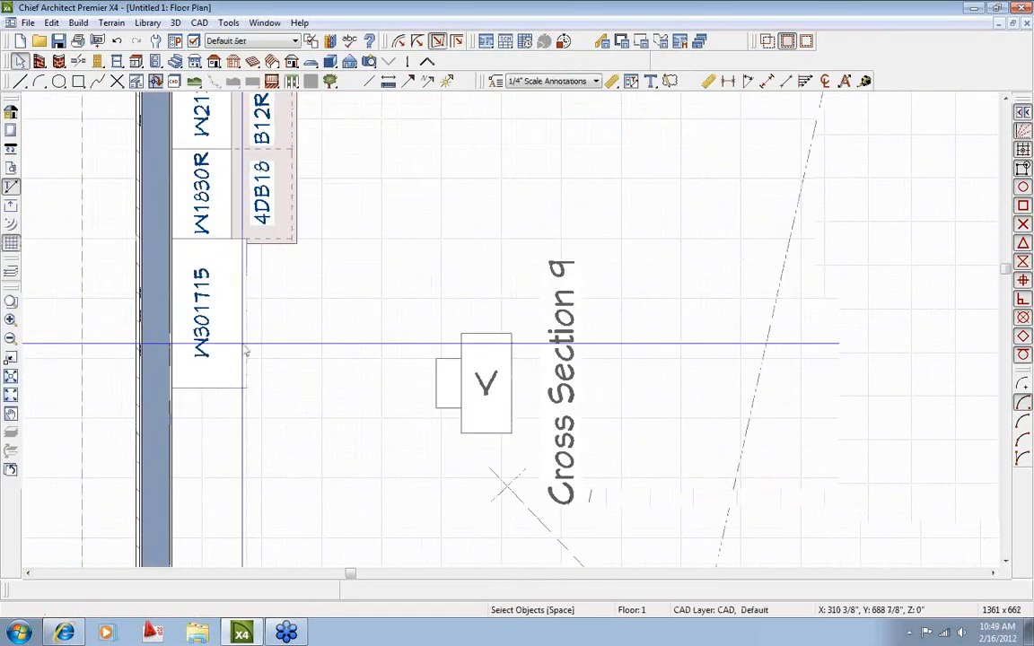
pyautogui.moveTo(323, 363); pyautogui.dragTo(409, 285, button='middle')
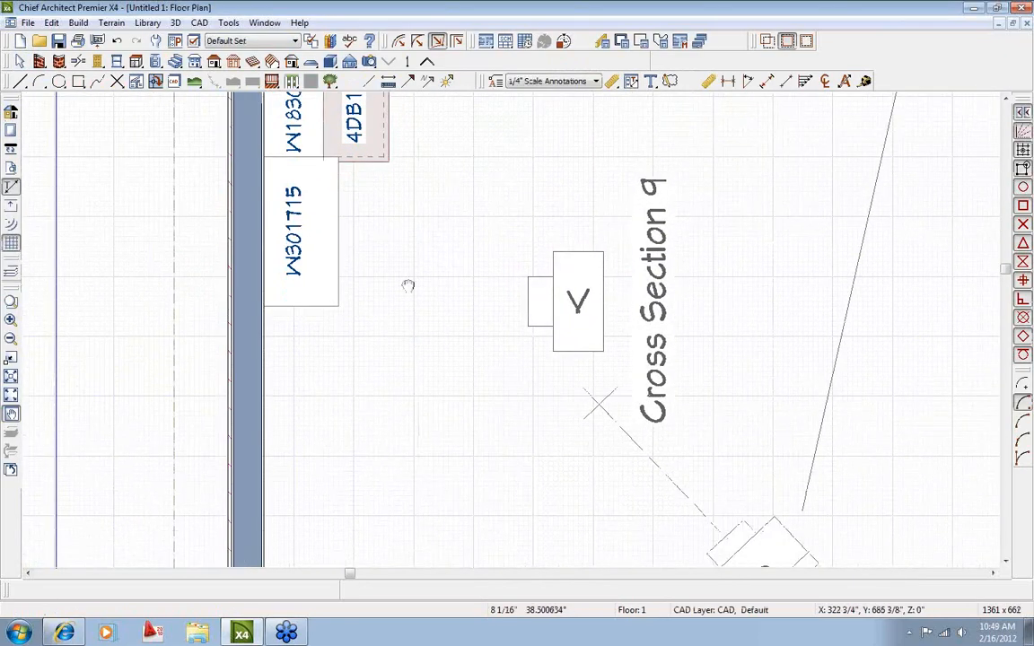
pyautogui.doubleClick(579, 299)
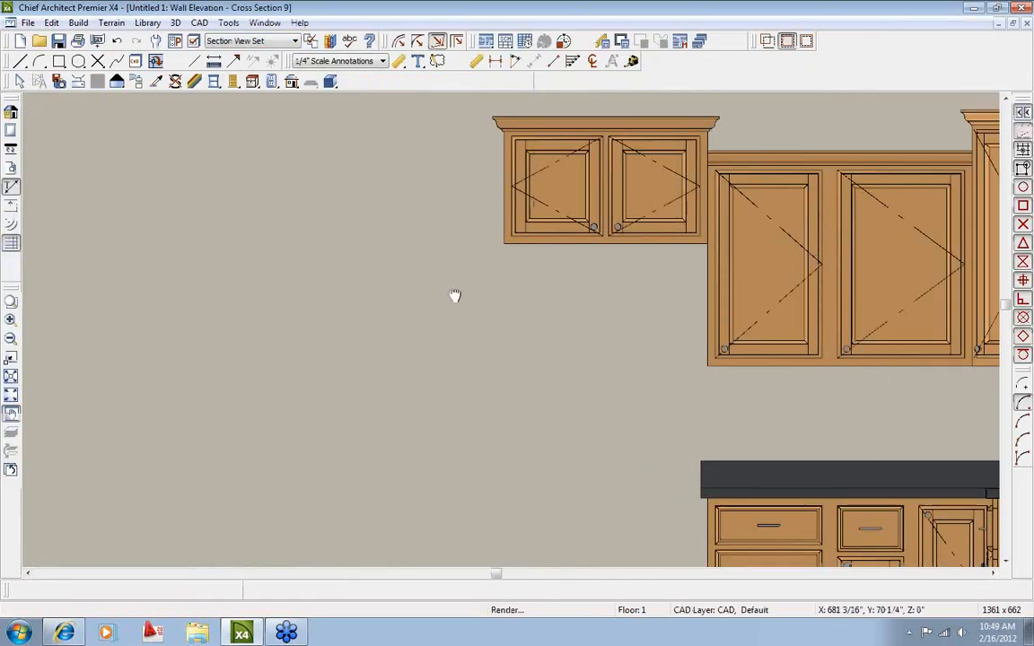
pyautogui.moveTo(455, 295); pyautogui.dragTo(326, 328, button='middle')
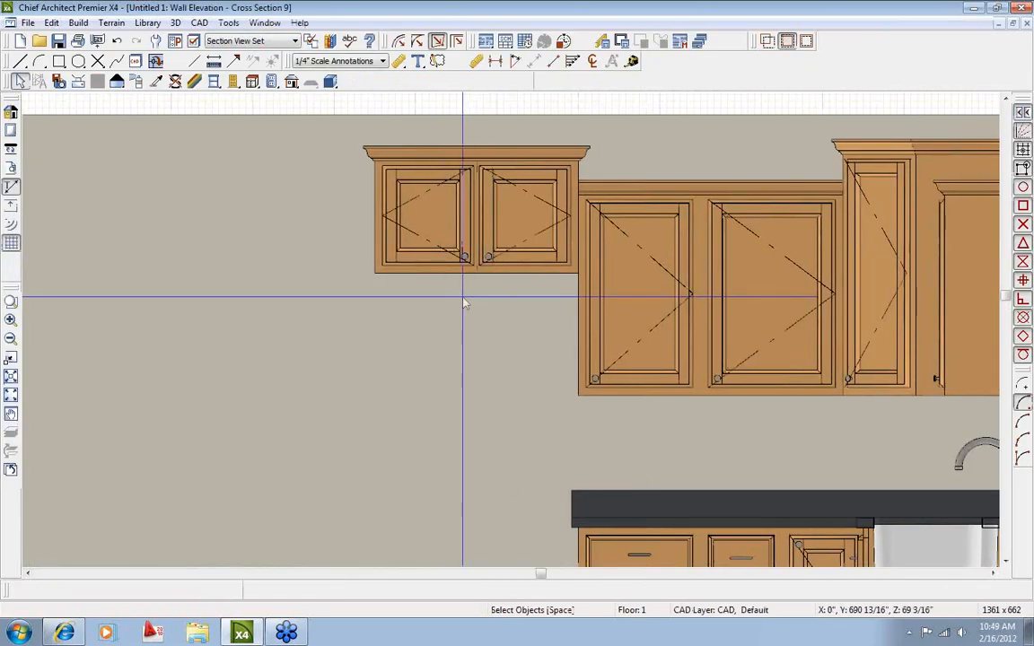
# Return to the floor plan and place an 18-inch-wide wall cabinet against the open end of W301715.
pyautogui.scroll(-2, 440, 321)
pyautogui.click(265, 23)
pyautogui.click(365, 347)
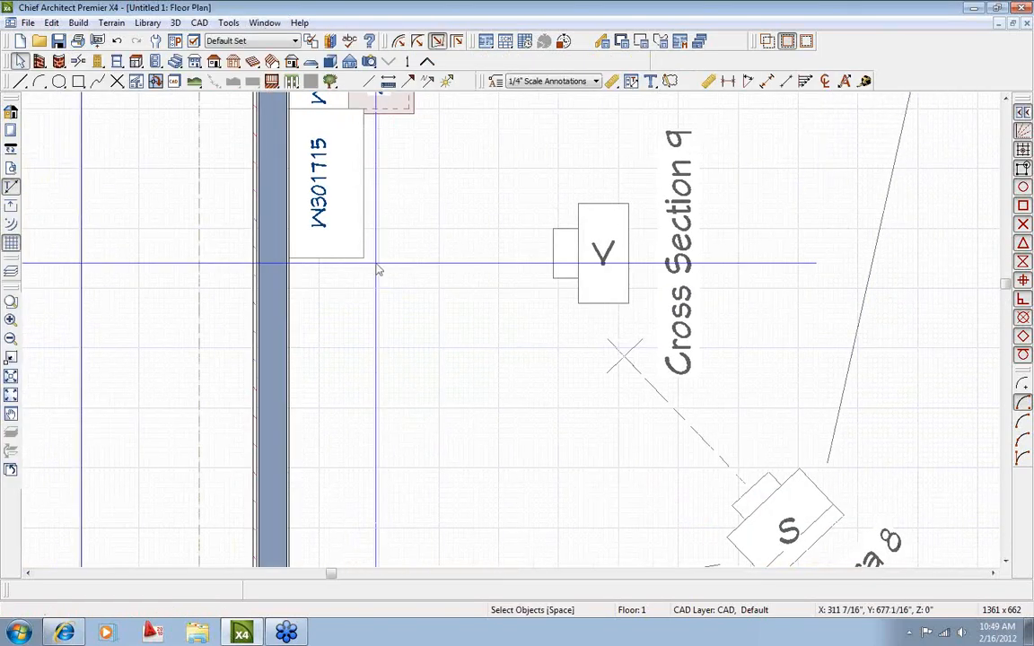
pyautogui.click(215, 61)
pyautogui.click(136, 61)
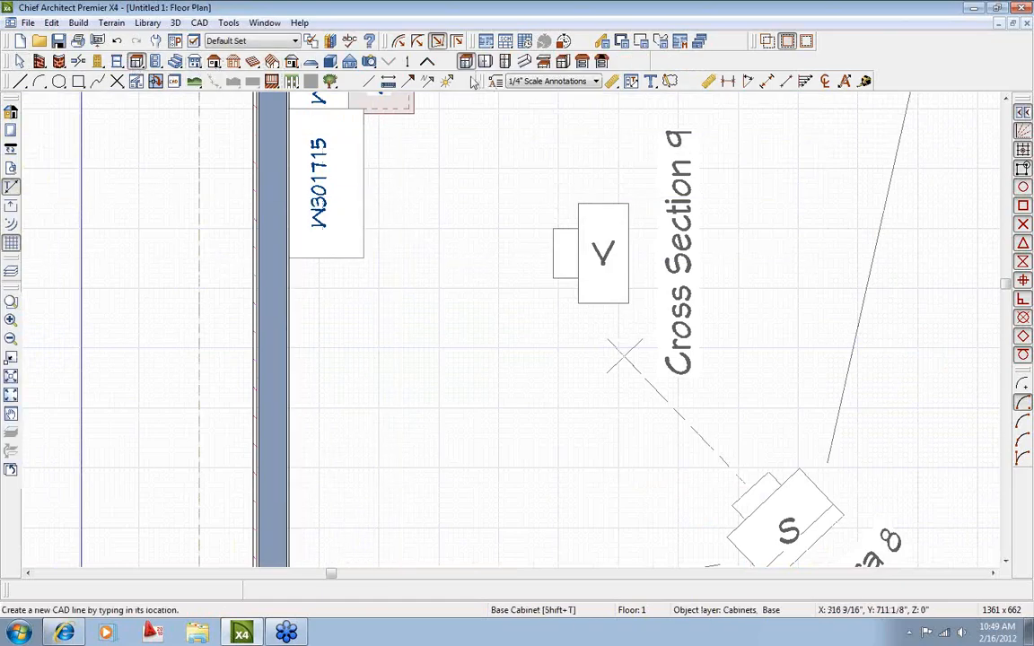
pyautogui.click(485, 61)
pyautogui.click(327, 298)
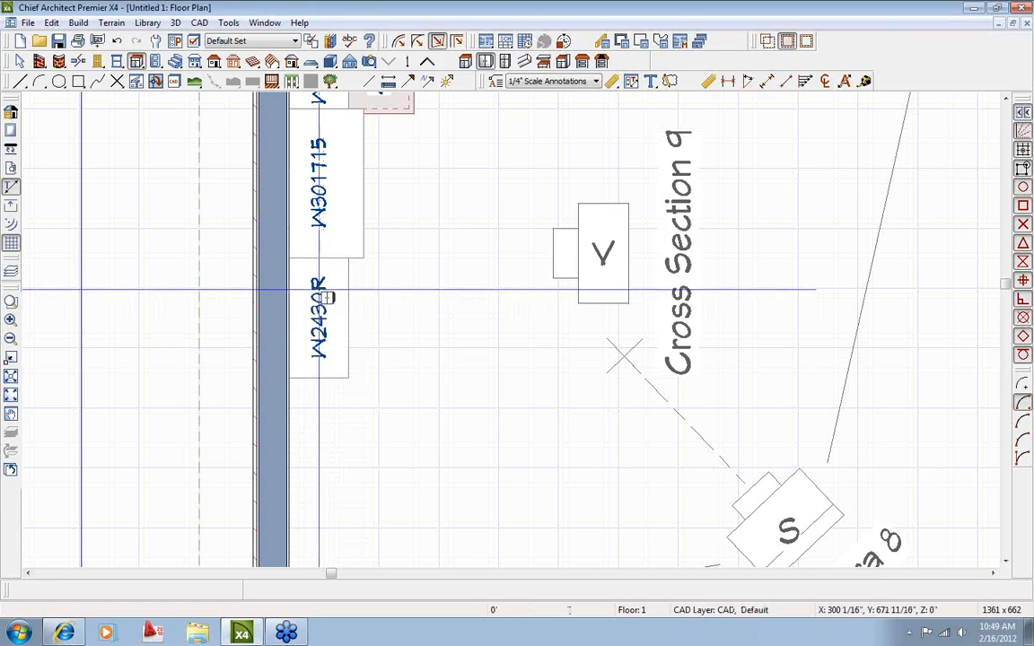
pyautogui.click(332, 322)
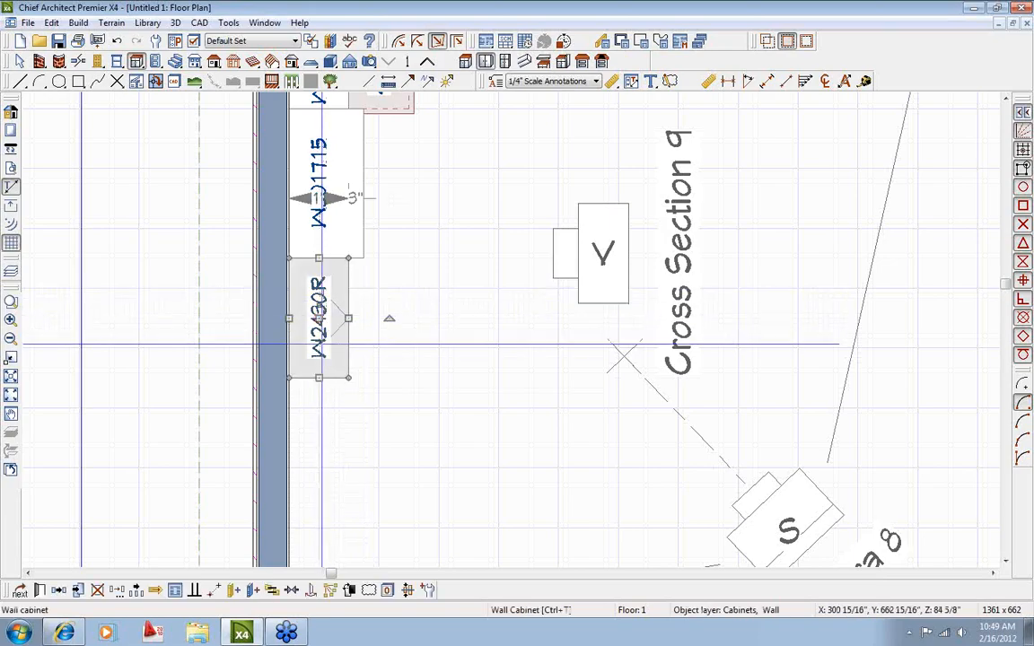
pyautogui.scroll(3, 408, 302)
pyautogui.moveTo(315, 396); pyautogui.dragTo(316, 348)
# Add another wall cabinet beside the W1830R and narrow it to 21 inches wide.
pyautogui.click(315, 417)
pyautogui.click(316, 518)
pyautogui.moveTo(316, 531); pyautogui.dragTo(290, 509)
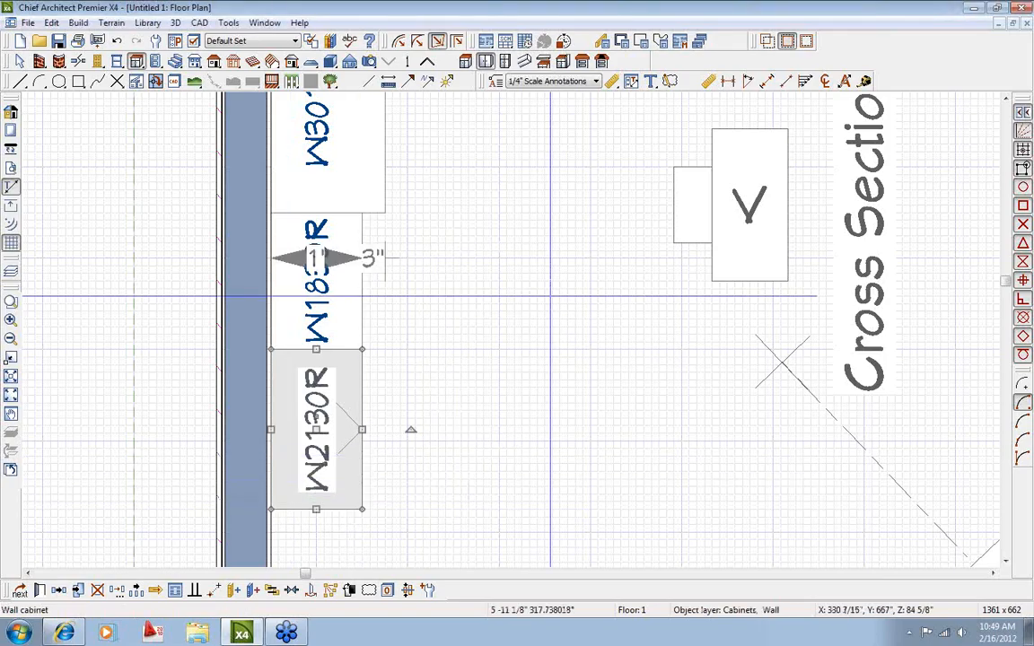
pyautogui.scroll(-3, 538, 303)
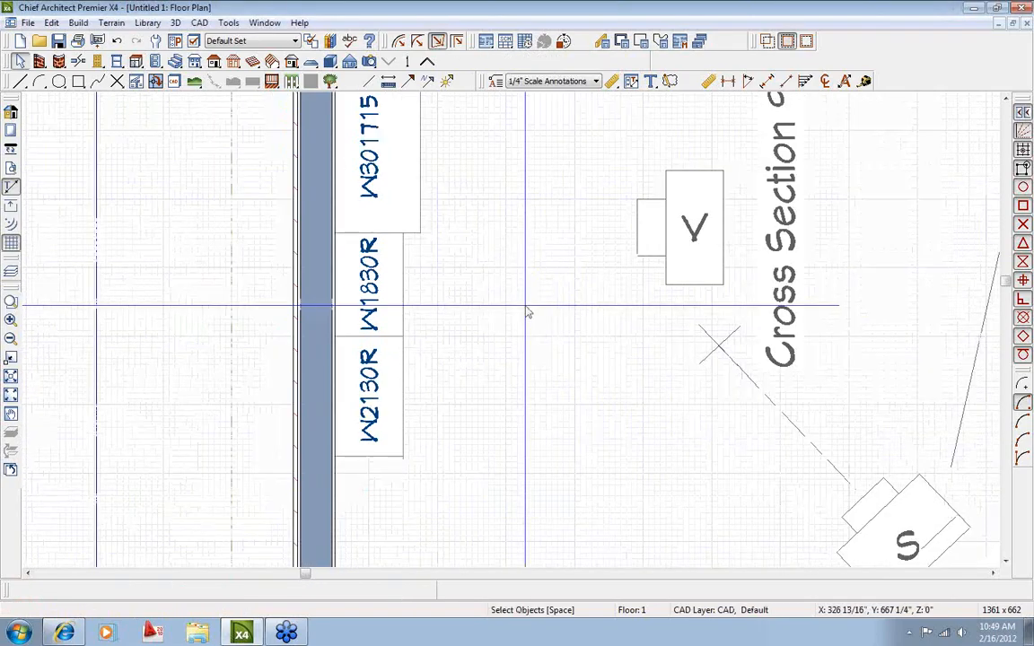
pyautogui.scroll(-1, 529, 308)
pyautogui.press('space')
# Place the P2490 tall kitchen cabinet from the Ritz-Craft library against the wall, next to the last W2130R.
pyautogui.moveTo(542, 355); pyautogui.dragTo(510, 244, button='middle')
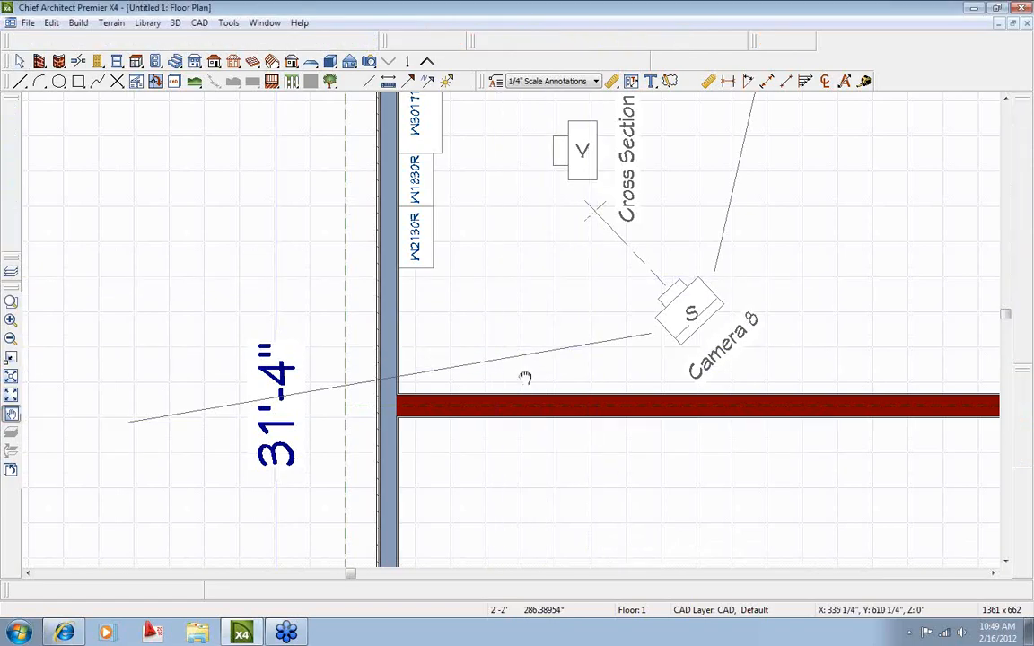
pyautogui.scroll(3, 533, 386)
pyautogui.scroll(-2, 541, 398)
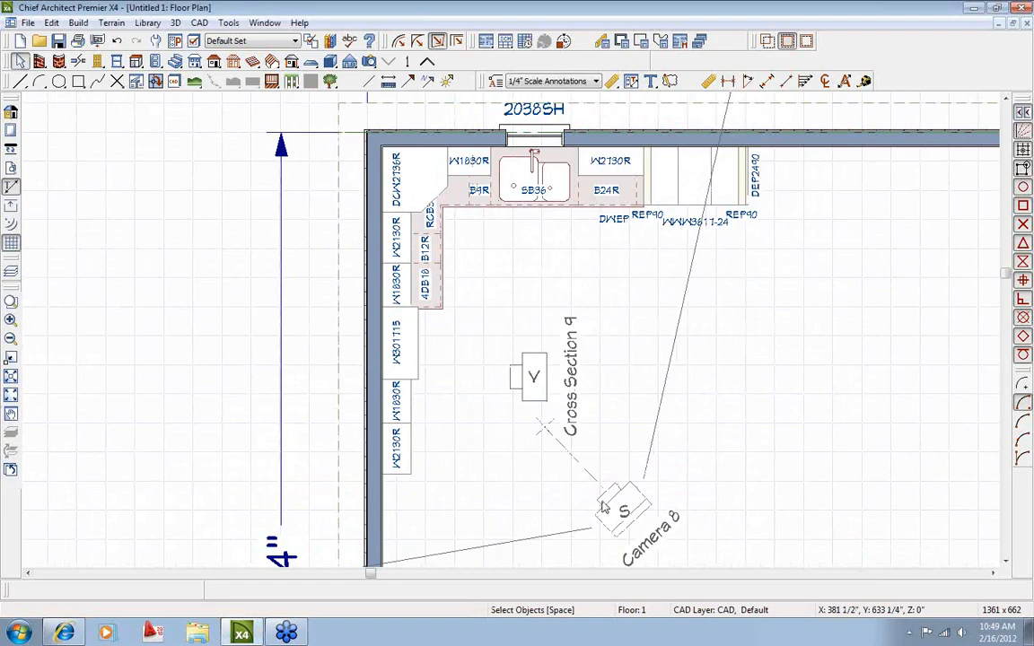
pyautogui.moveTo(610, 330); pyautogui.dragTo(506, 245, button='middle')
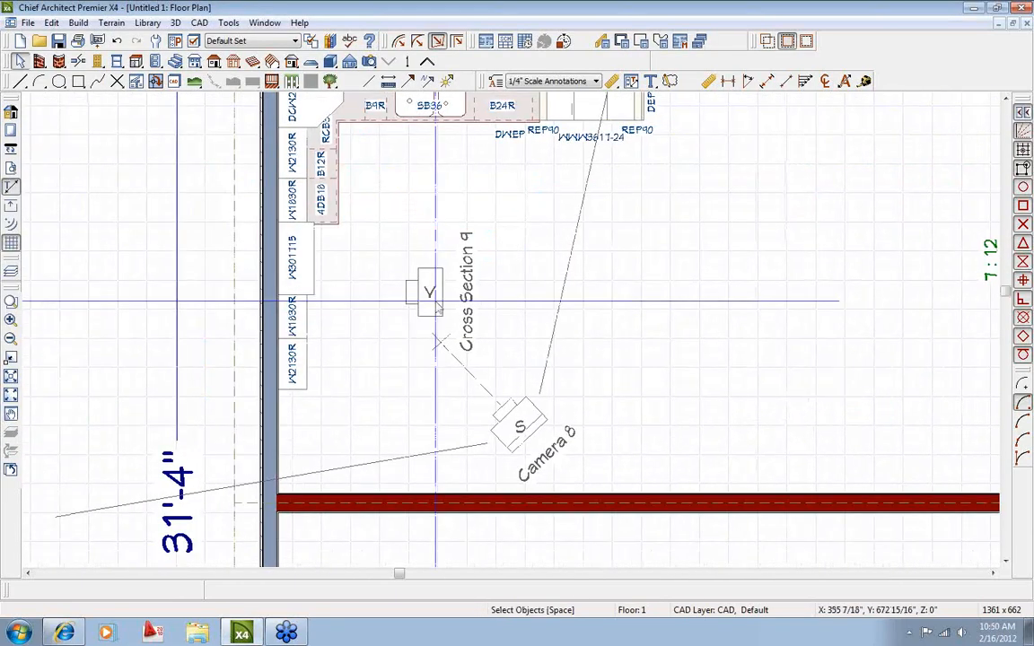
pyautogui.click(333, 43)
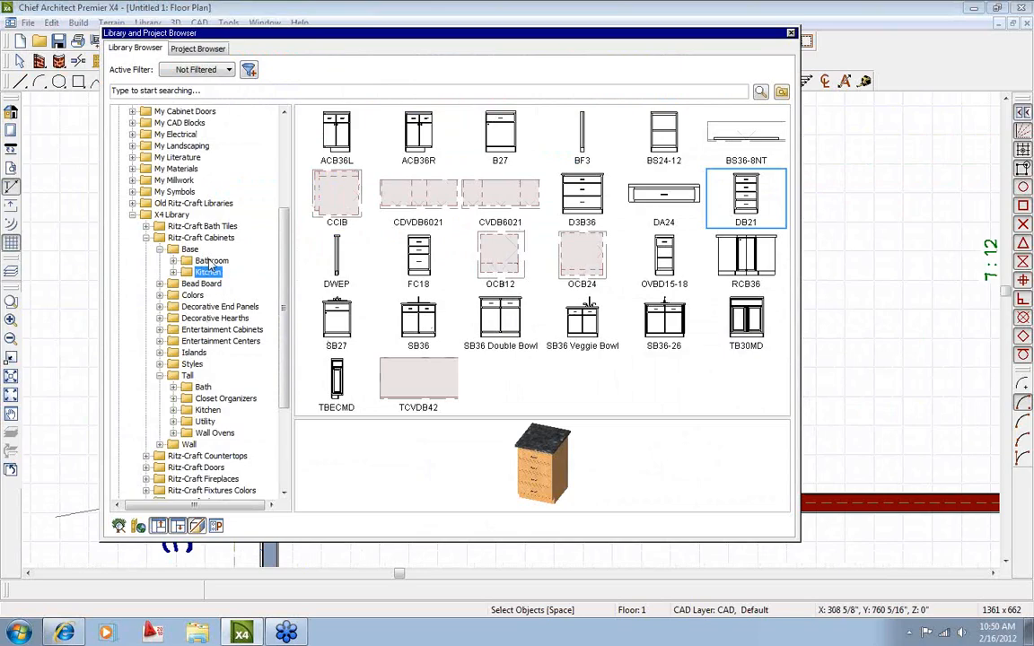
pyautogui.click(207, 410)
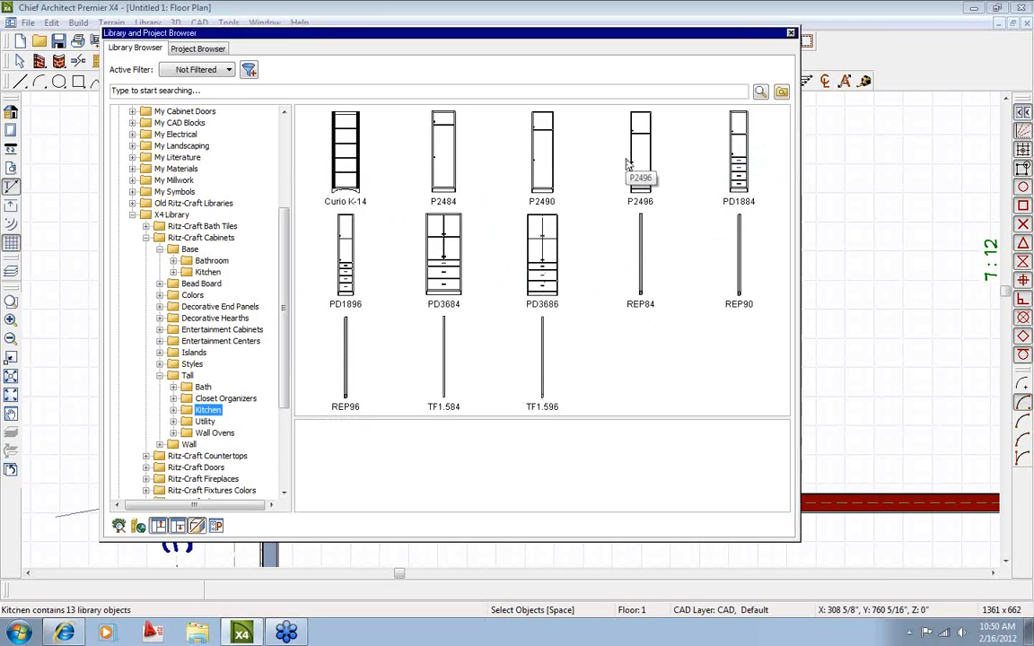
pyautogui.click(538, 157)
pyautogui.click(307, 406)
# Widen the P2490 tall cabinet to 36 inches and check its dimensions in the cabinet specification.
pyautogui.scroll(3, 310, 431)
pyautogui.moveTo(320, 458); pyautogui.dragTo(312, 526)
pyautogui.moveTo(527, 385); pyautogui.dragTo(481, 288, button='middle')
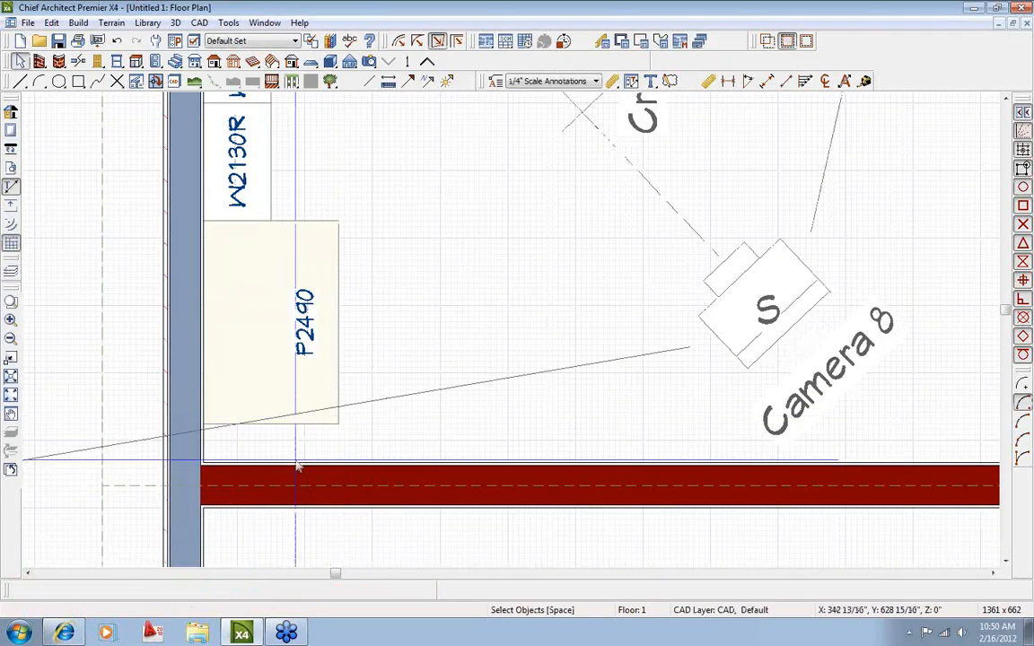
pyautogui.scroll(-3, 380, 439)
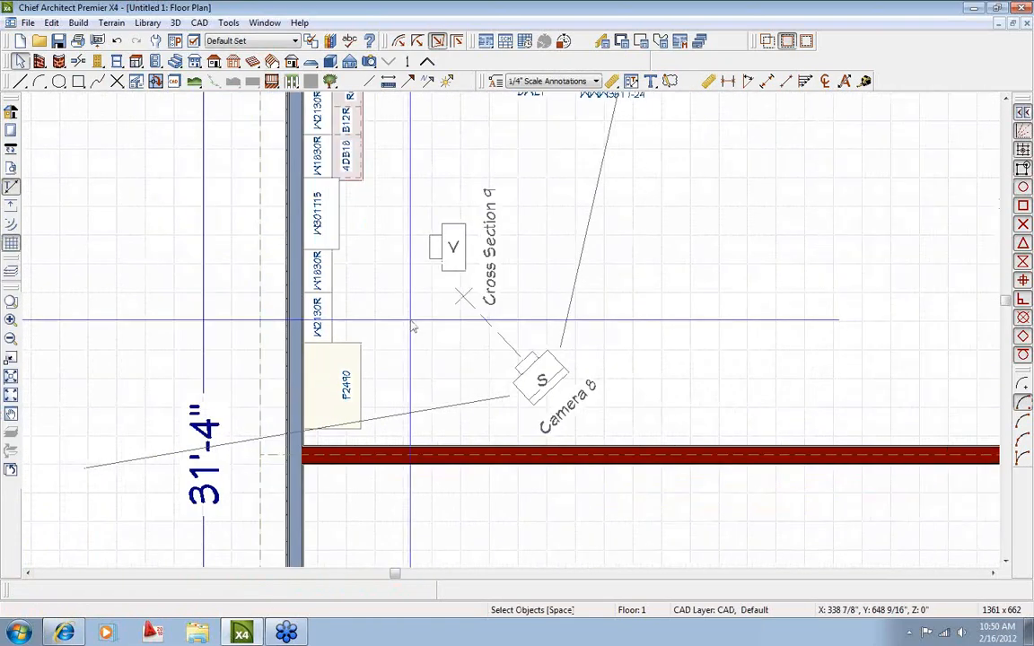
pyautogui.scroll(2, 204, 472)
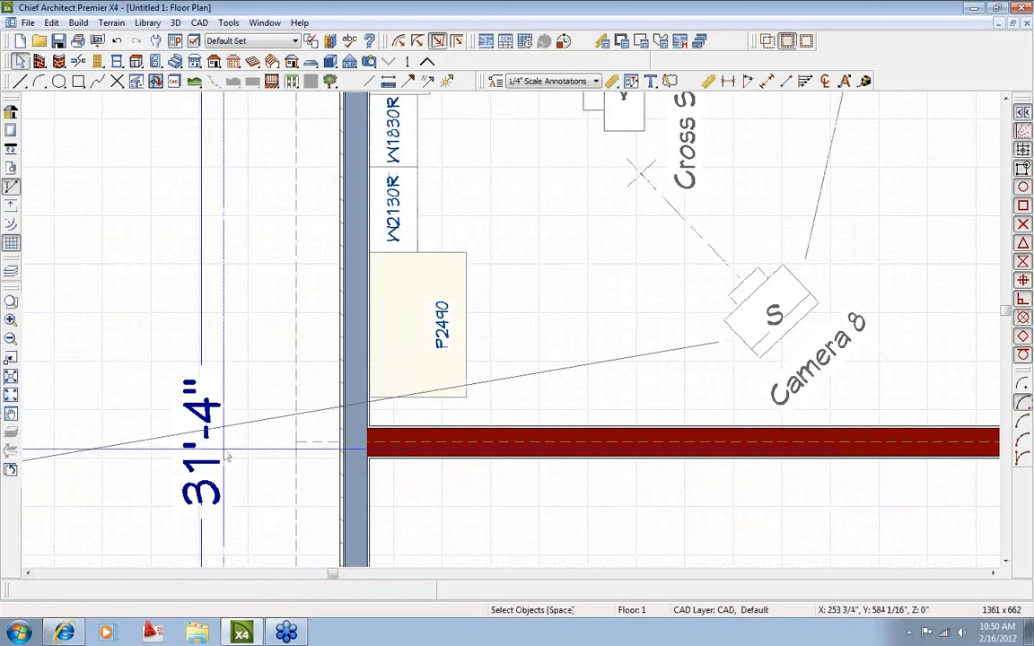
pyautogui.doubleClick(438, 305)
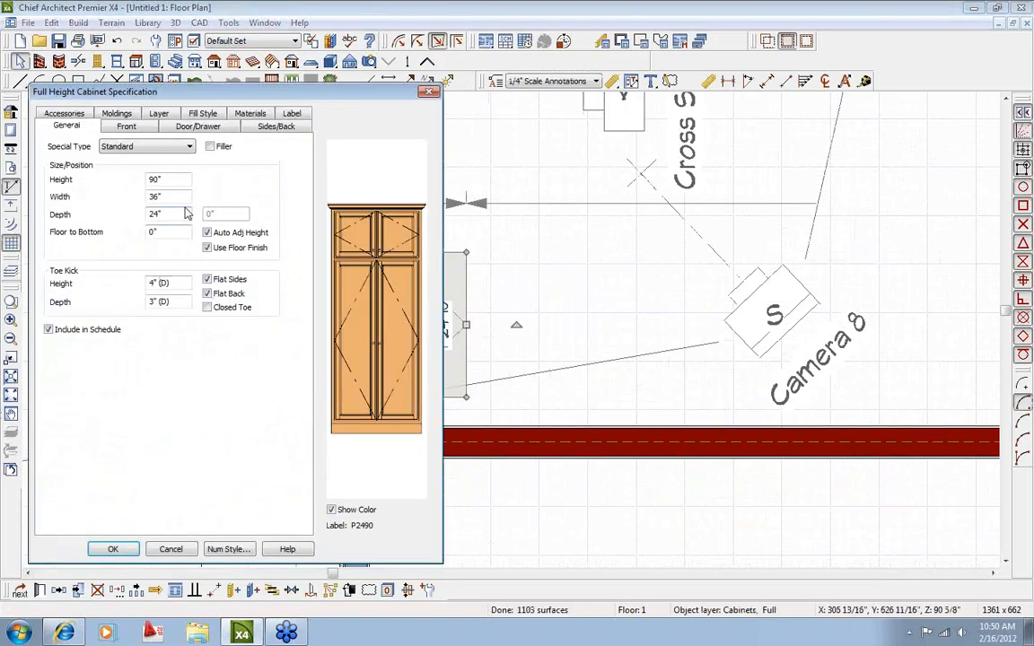
pyautogui.click(113, 549)
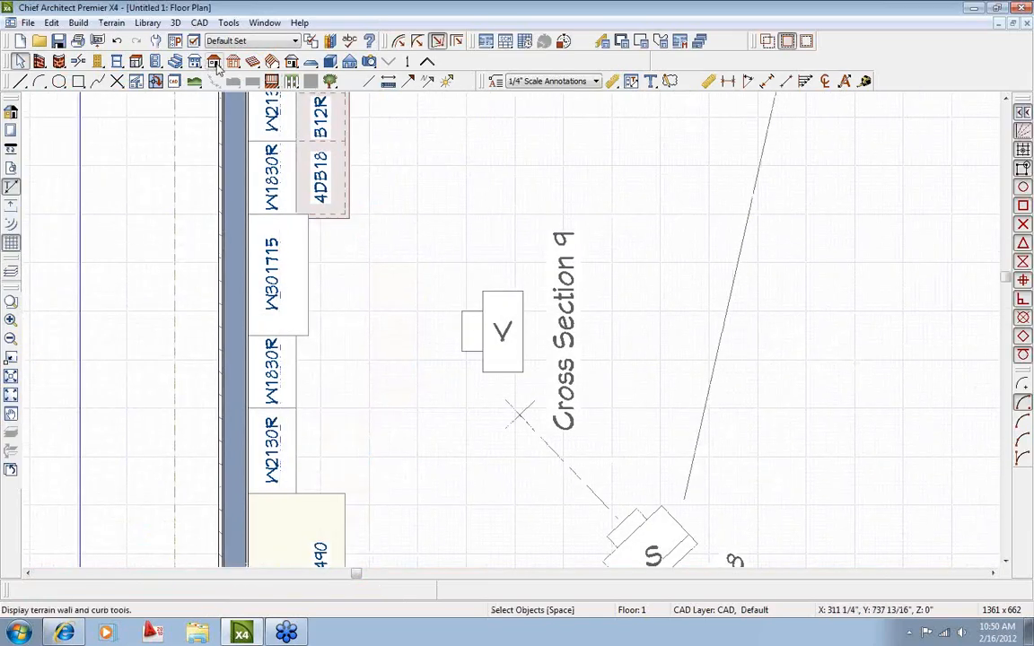
# Place two base cabinets beside the tall cabinet, 21 and 18 inches wide, beneath the W2130R and W1830R wall cabinets.
pyautogui.click(136, 61)
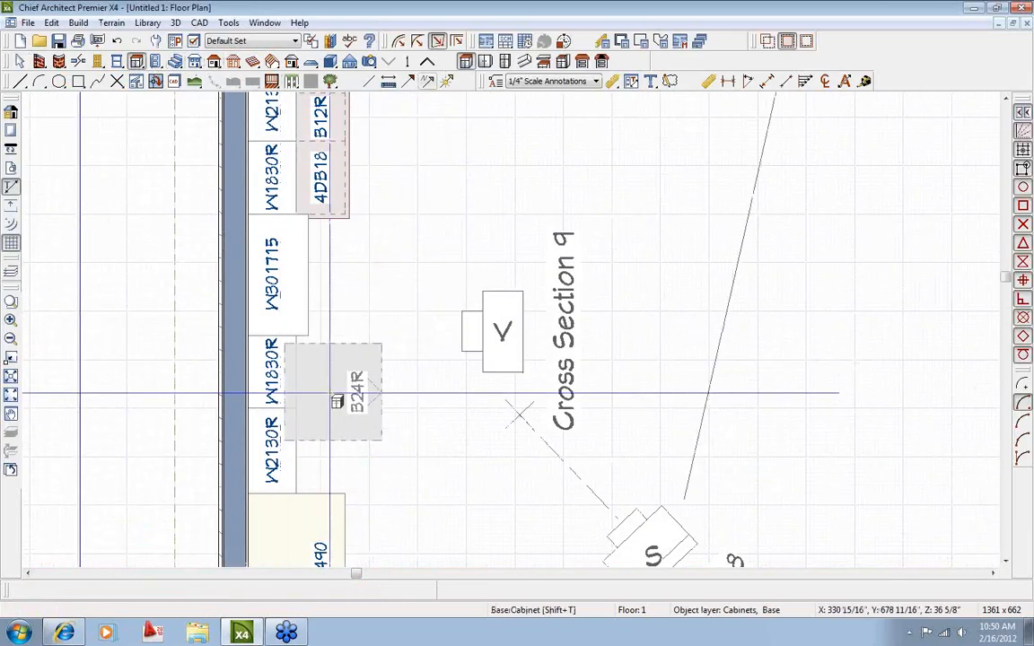
pyautogui.scroll(1, 305, 454)
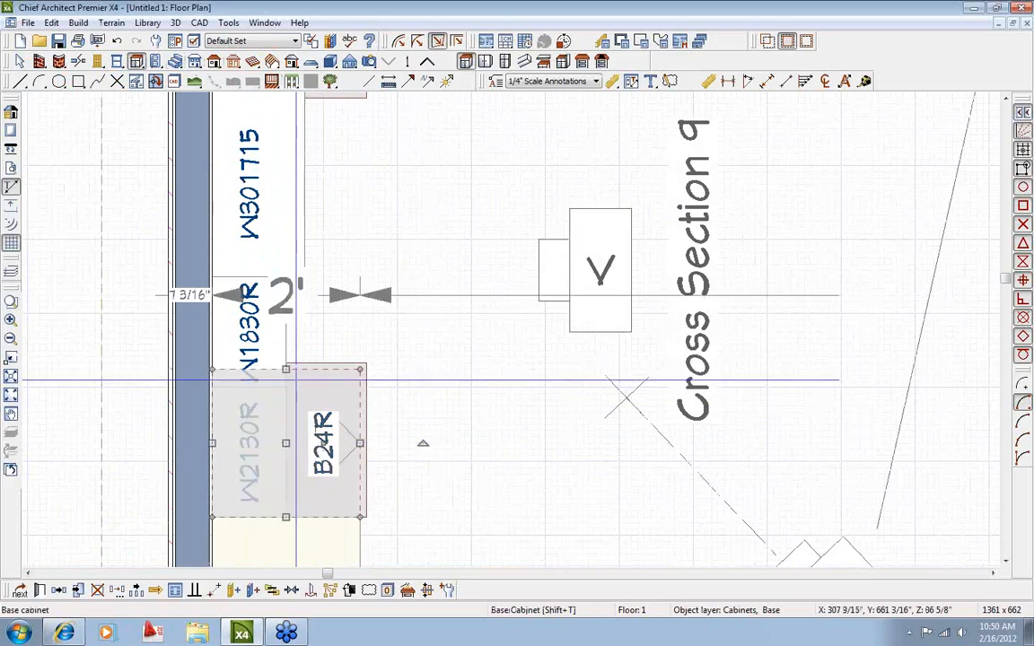
pyautogui.click(299, 375)
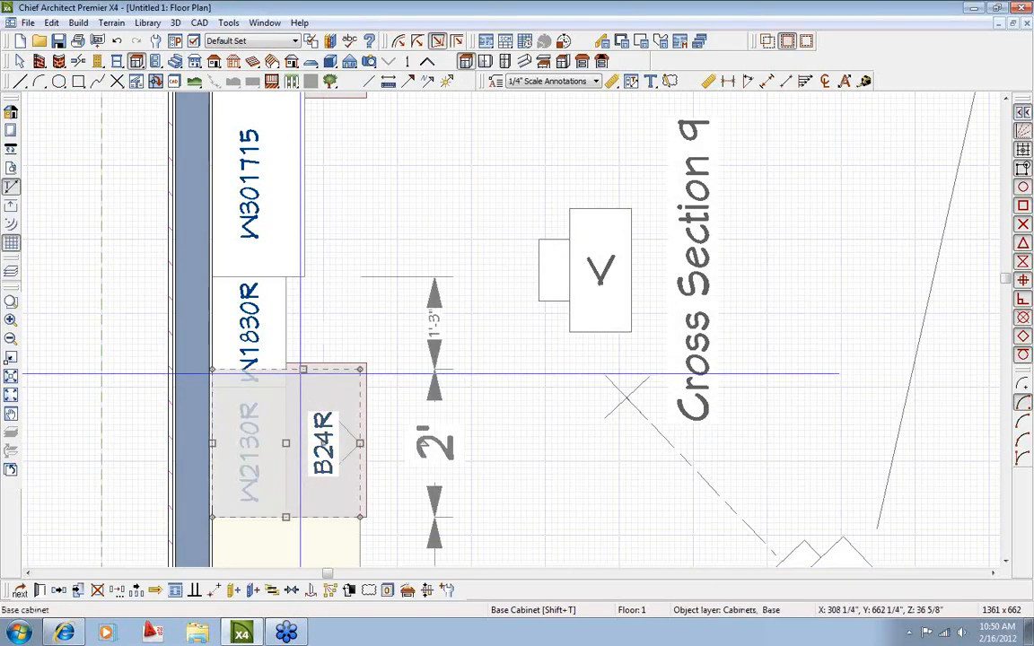
pyautogui.moveTo(303, 368); pyautogui.dragTo(300, 387)
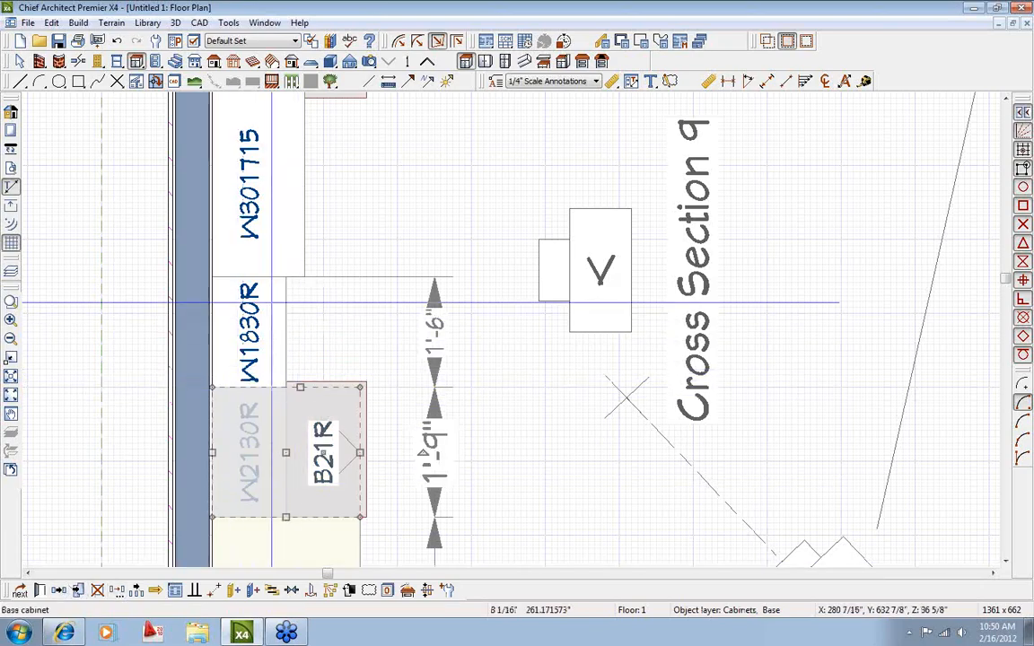
pyautogui.press('Escape')
pyautogui.click(251, 319)
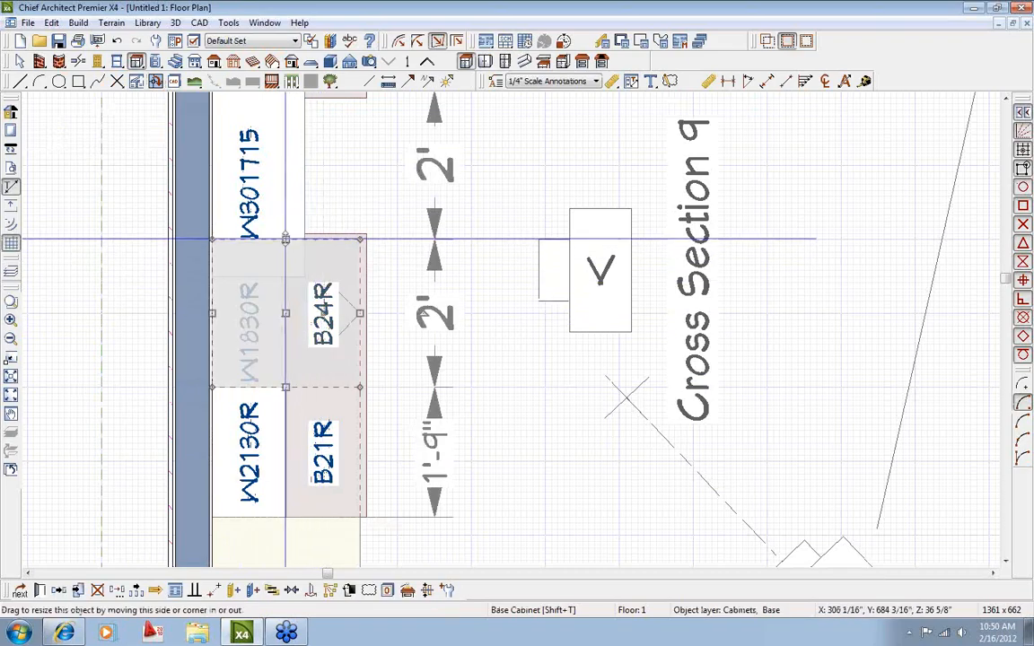
pyautogui.moveTo(286, 239); pyautogui.dragTo(285, 270)
# Add a base cabinet beneath W301715 and widen it to 30 inches to fill the gap between 4DB18 and B18R.
pyautogui.middleClick(345, 190)
pyautogui.moveTo(345, 190); pyautogui.dragTo(341, 352, button='middle')
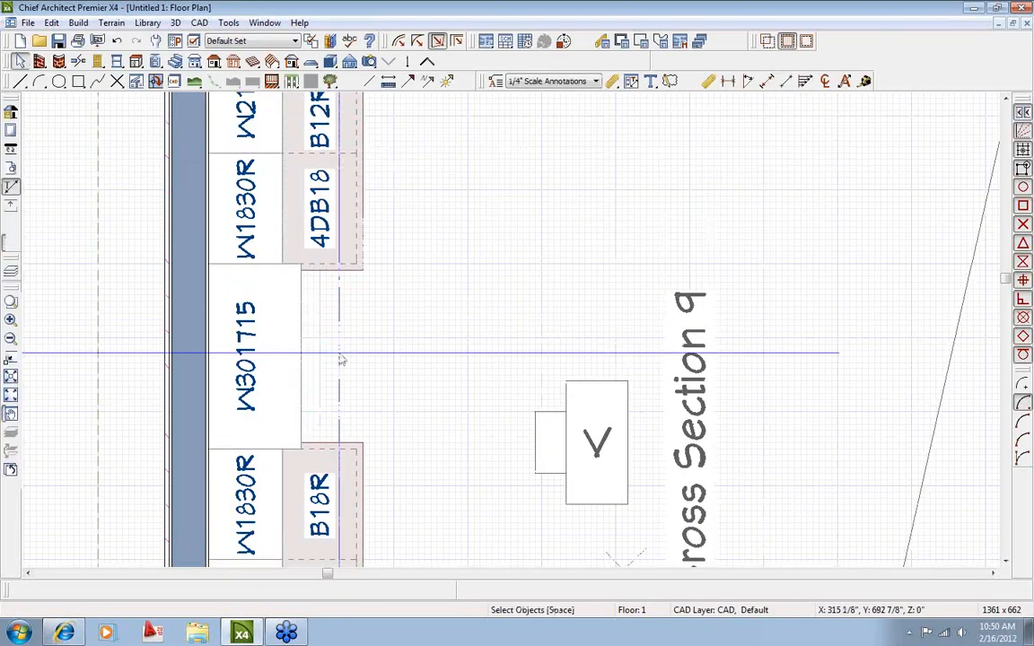
pyautogui.click(136, 60)
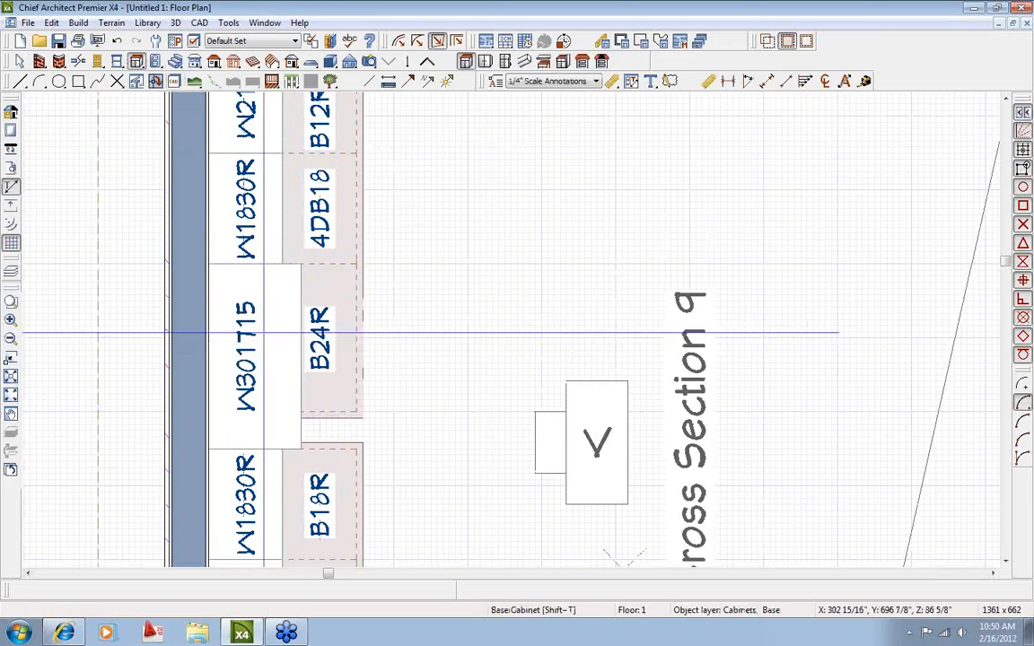
pyautogui.click(341, 374)
pyautogui.moveTo(283, 412); pyautogui.dragTo(283, 450)
pyautogui.press('space')
pyautogui.scroll(-1, 434, 355)
pyautogui.scroll(-1, 423, 278)
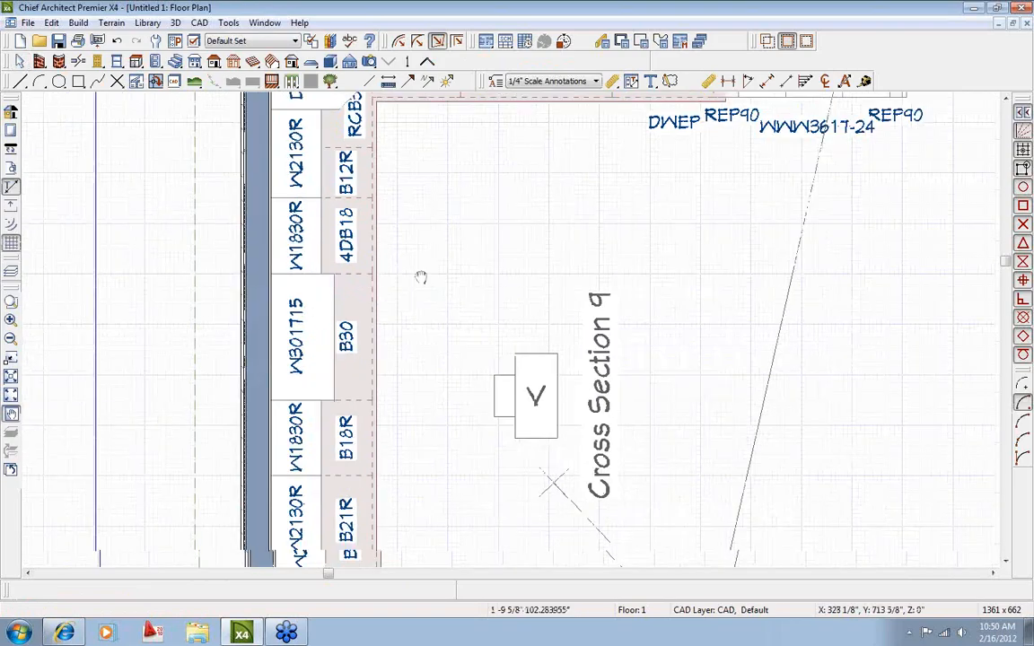
# Insert the slide-in Gas Range from the Architectural appliances library into the B30 base cabinet.
pyautogui.click(331, 42)
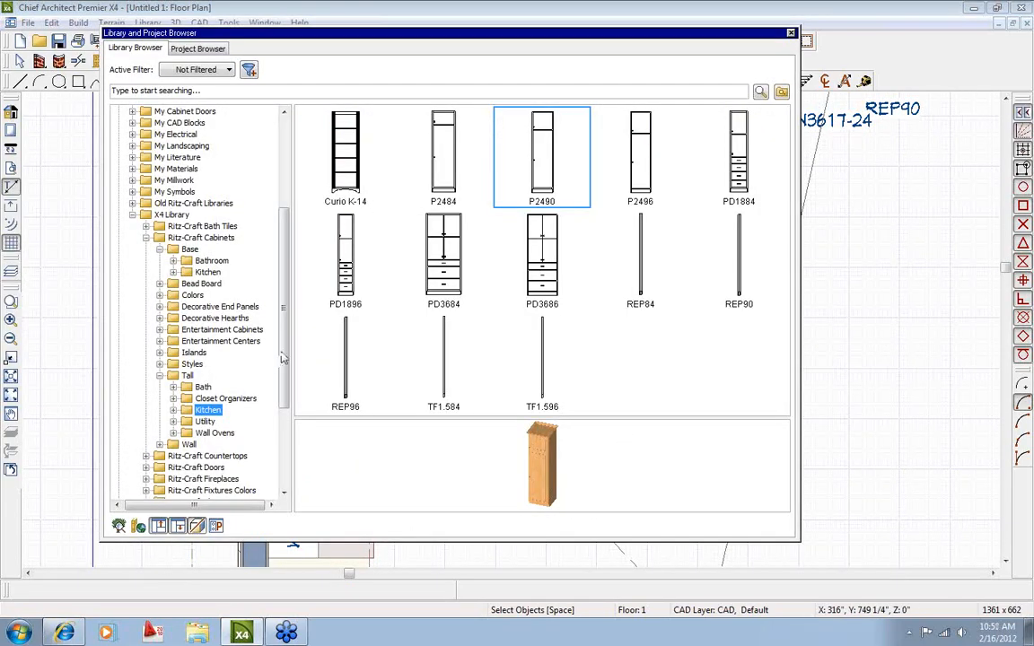
pyautogui.scroll(5, 280, 358)
pyautogui.click(132, 124)
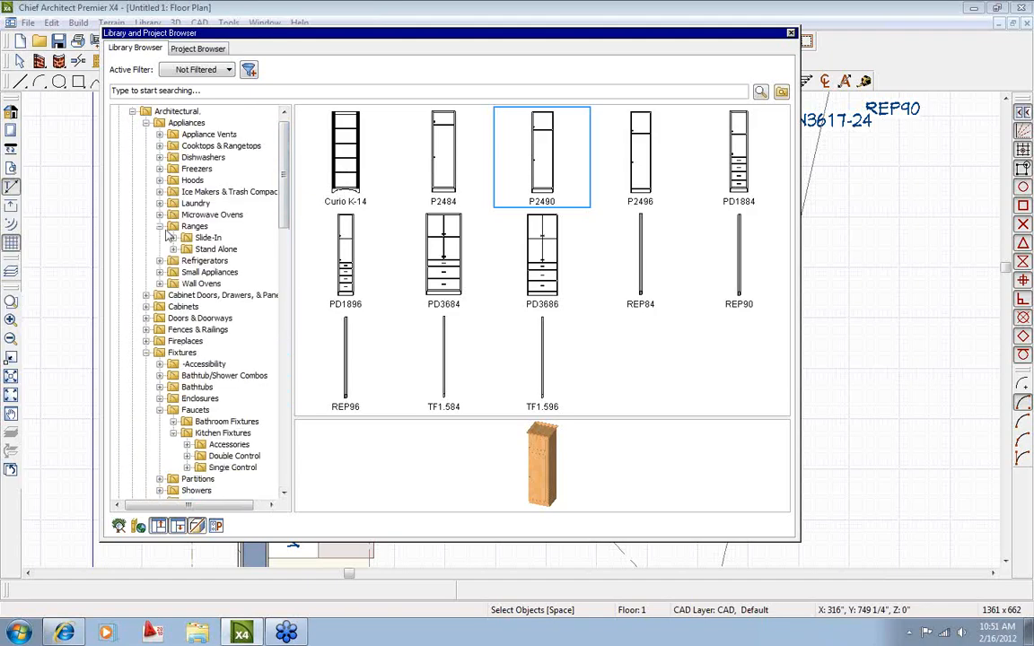
pyautogui.click(208, 238)
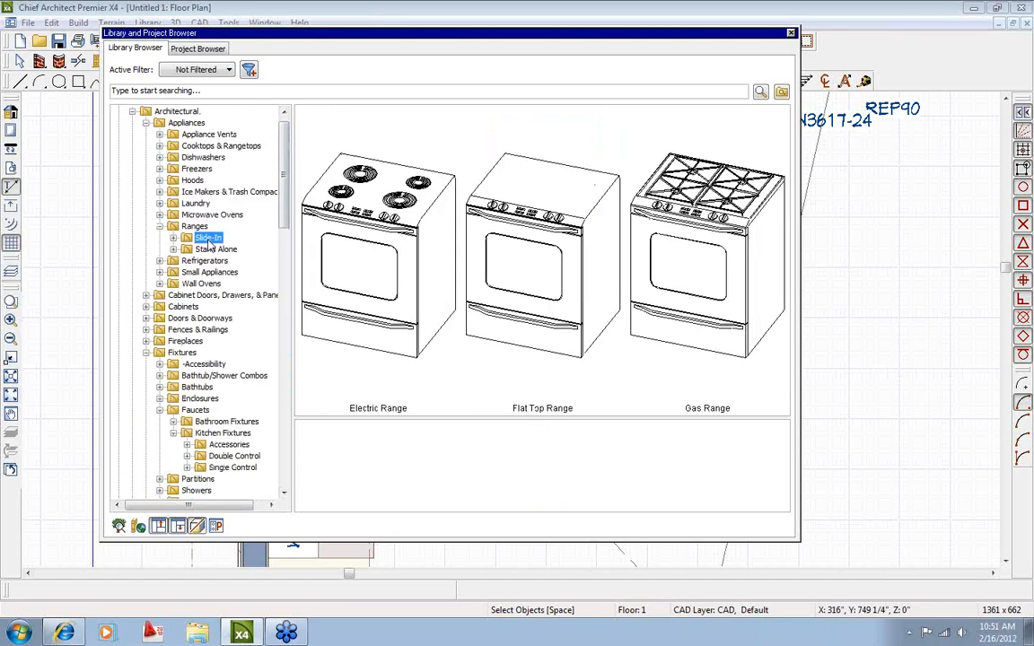
pyautogui.click(668, 319)
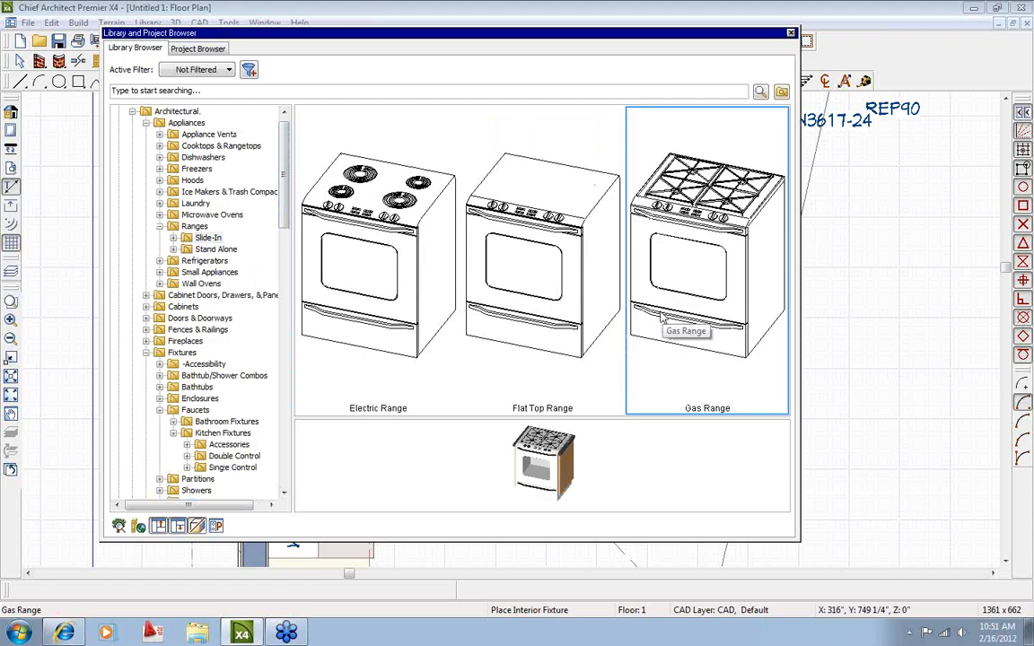
pyautogui.doubleClick(666, 319)
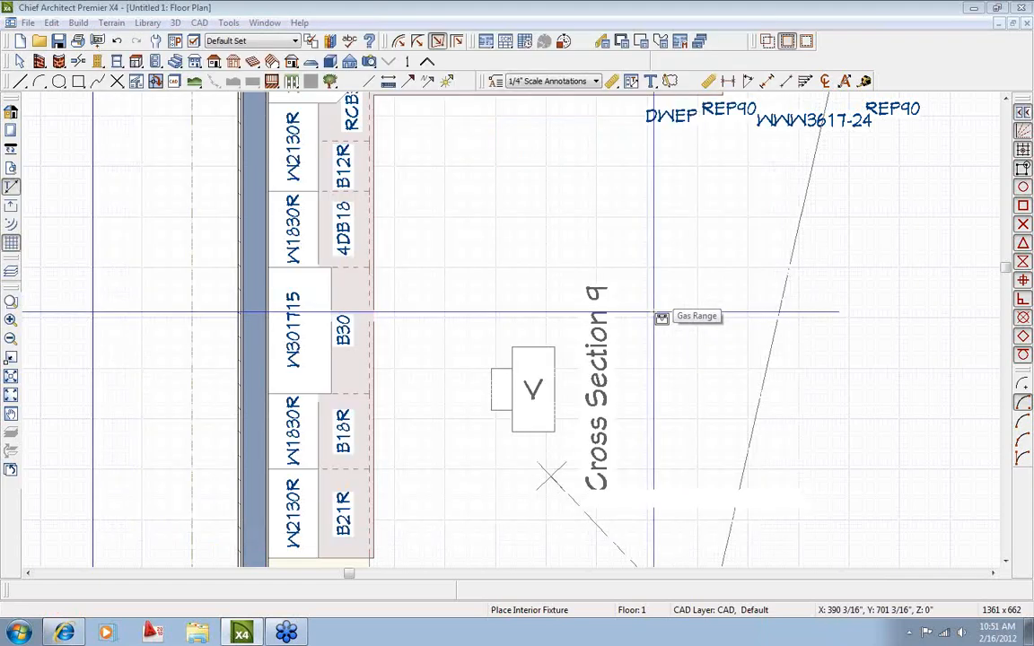
pyautogui.click(379, 339)
# Open the Cross Section 9 wall elevation and examine the cabinet run, countertop and range.
pyautogui.doubleClick(531, 395)
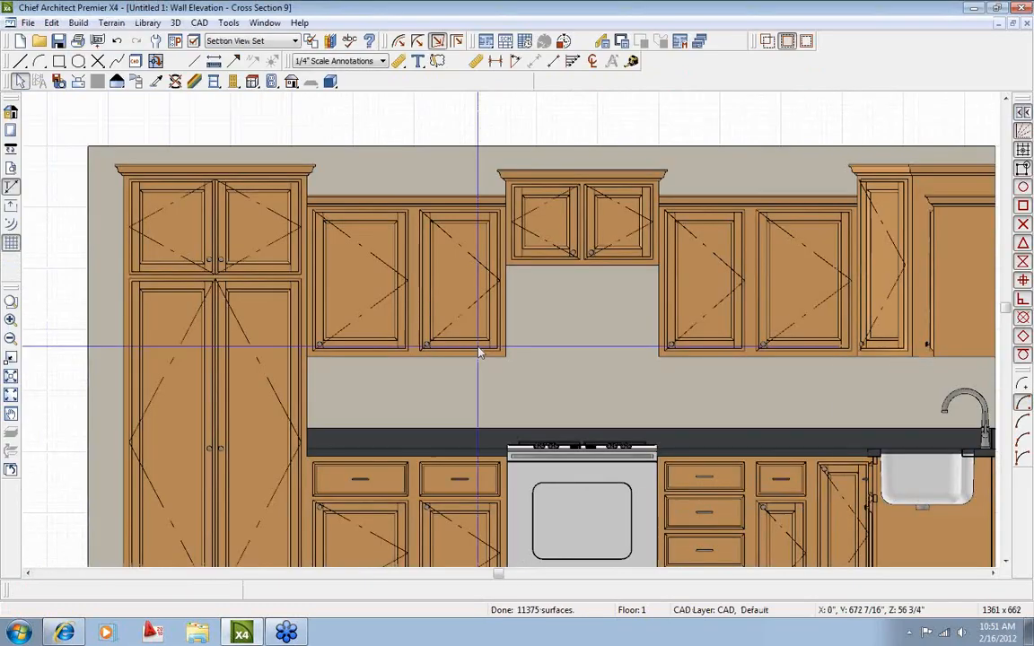
pyautogui.scroll(-4, 478, 347)
pyautogui.moveTo(571, 435); pyautogui.dragTo(423, 305, button='middle')
pyautogui.scroll(4, 424, 311)
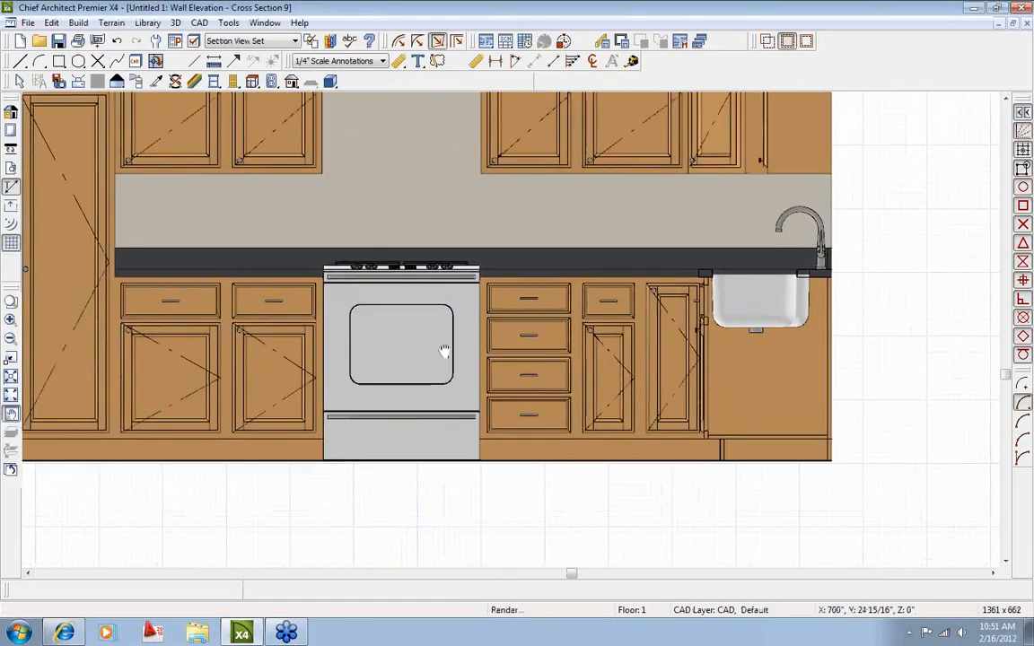
pyautogui.moveTo(445, 351); pyautogui.dragTo(459, 394, button='middle')
pyautogui.scroll(-2, 437, 424)
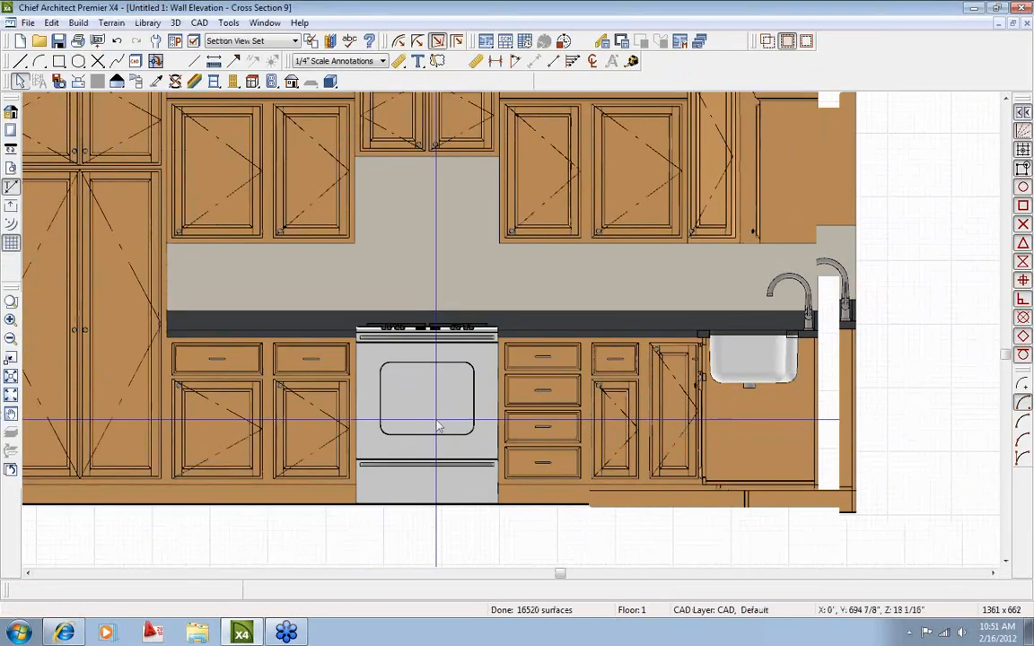
pyautogui.moveTo(399, 411); pyautogui.dragTo(375, 405, button='middle')
pyautogui.scroll(-3, 425, 415)
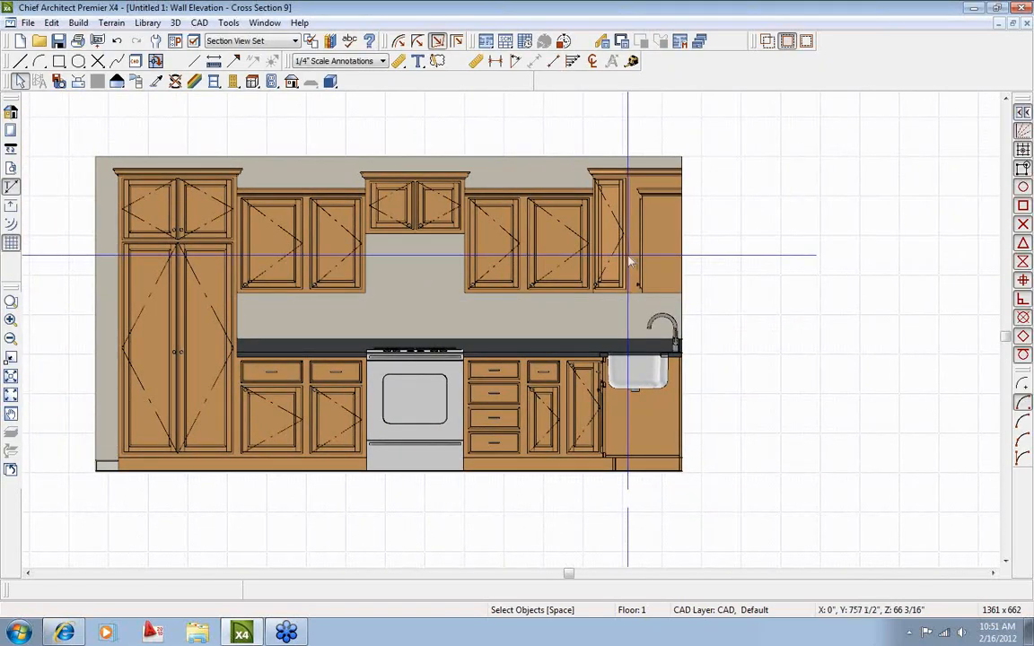
pyautogui.moveTo(329, 324); pyautogui.dragTo(461, 390, button='middle')
pyautogui.scroll(3, 461, 390)
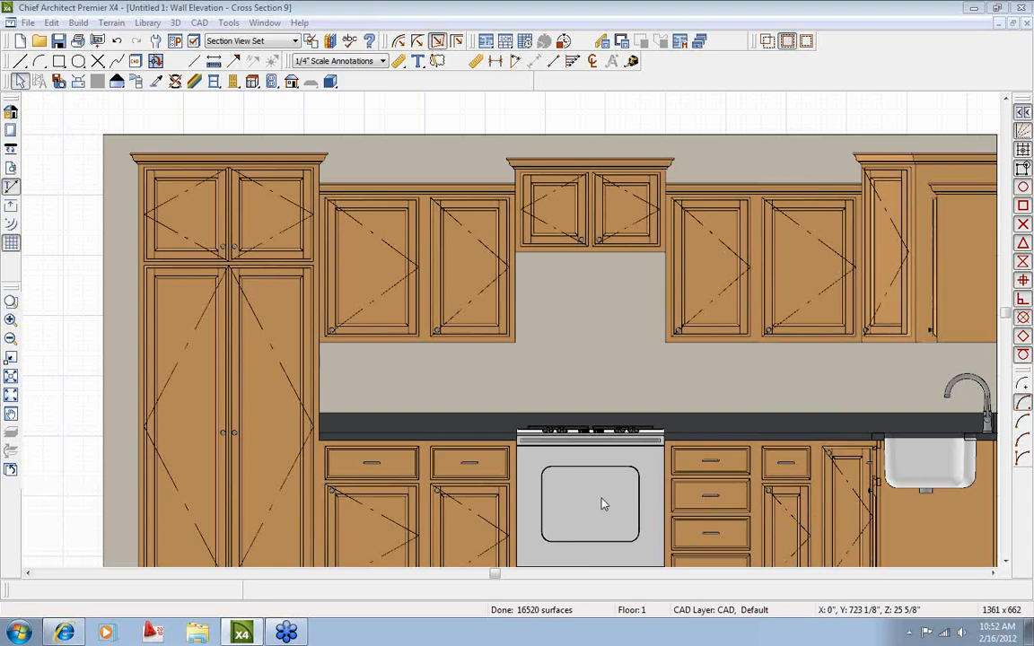
pyautogui.moveTo(638, 353); pyautogui.dragTo(641, 404, button='middle')
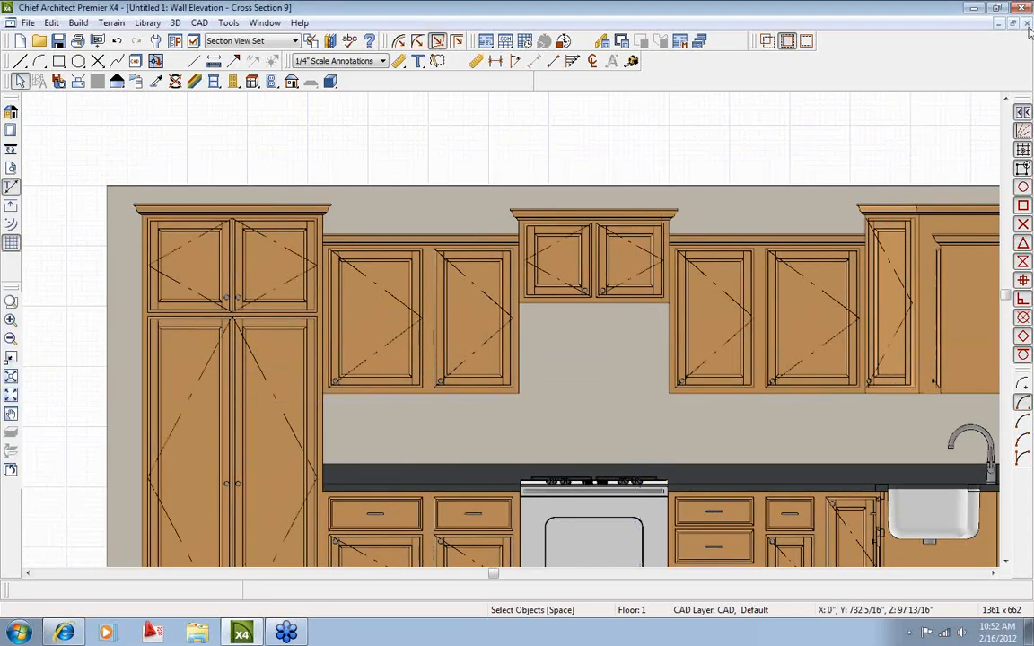
# Close the wall elevation and return to the floor plan at the empty wall stretch beside the kitchen.
pyautogui.click(1027, 24)
pyautogui.moveTo(551, 325); pyautogui.dragTo(341, 343, button='middle')
pyautogui.scroll(-2, 341, 344)
pyautogui.moveTo(582, 312); pyautogui.dragTo(429, 319, button='middle')
pyautogui.scroll(-1, 400, 321)
pyautogui.moveTo(475, 350); pyautogui.dragTo(320, 385, button='middle')
pyautogui.moveTo(418, 370); pyautogui.dragTo(290, 439, button='middle')
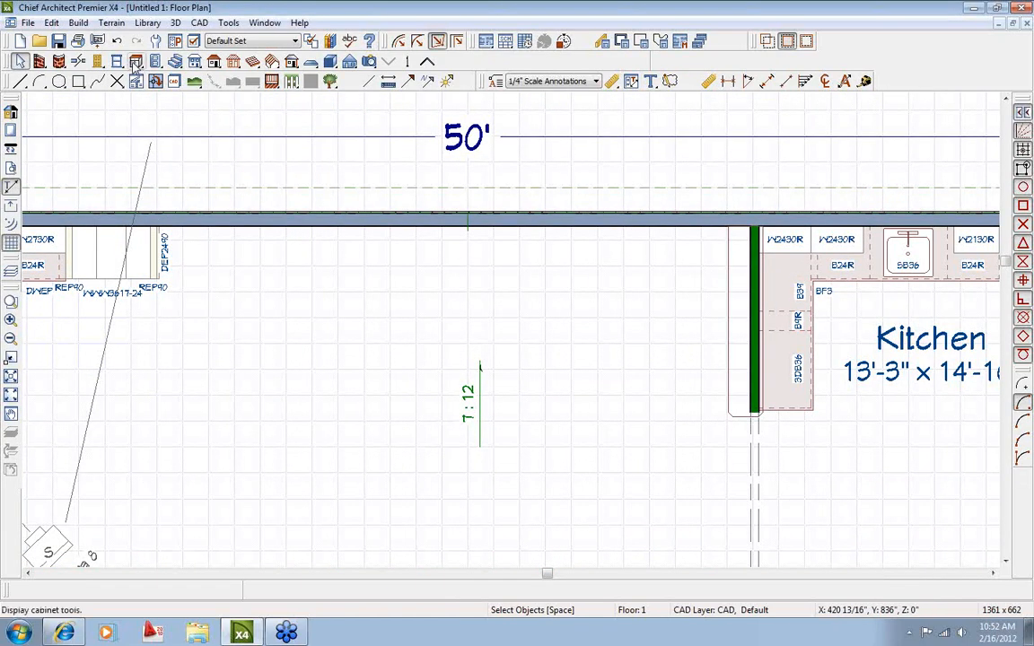
# Place an RCB36 corner cabinet from the Ritz-Craft kitchen base cabinets library against the empty stretch of exterior wall.
pyautogui.click(330, 41)
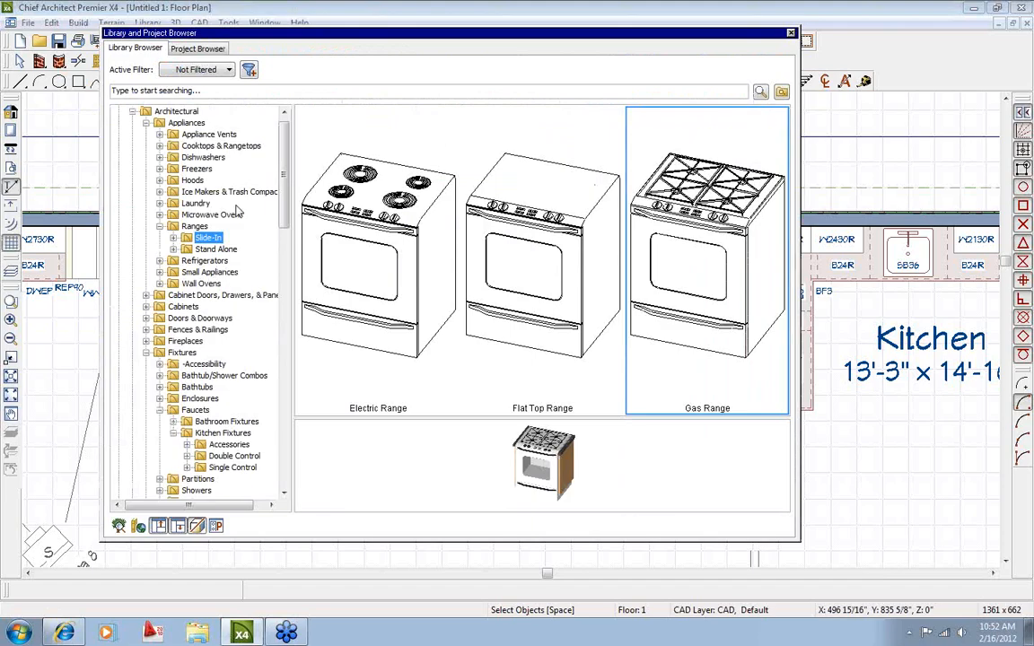
pyautogui.click(146, 122)
pyautogui.scroll(-9, 175, 310)
pyautogui.scroll(4, 179, 323)
pyautogui.scroll(-4, 189, 345)
pyautogui.scroll(-7, 188, 368)
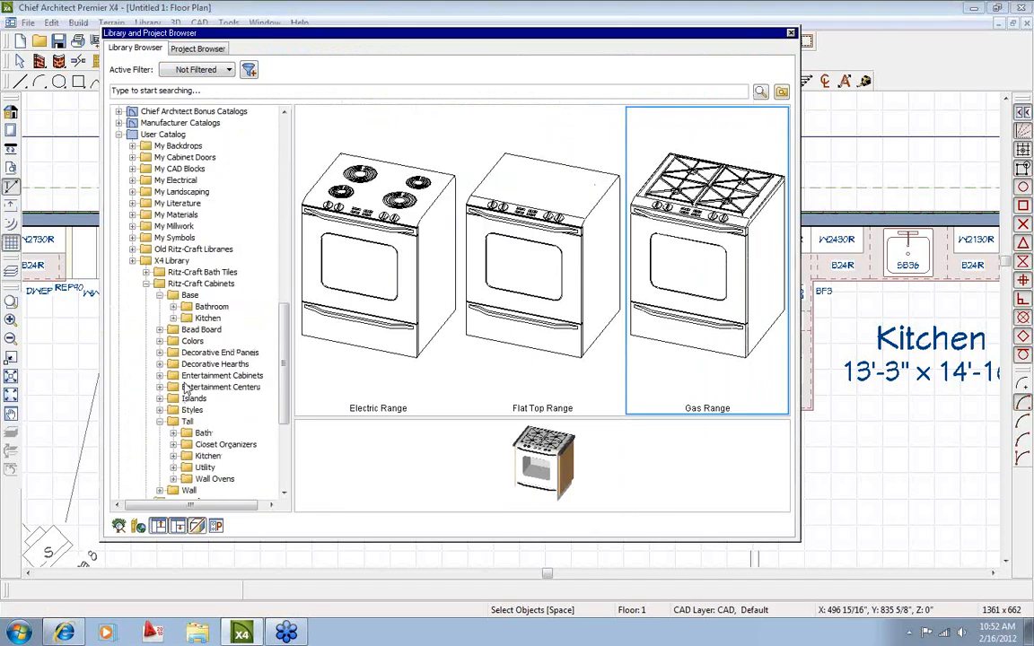
pyautogui.click(207, 318)
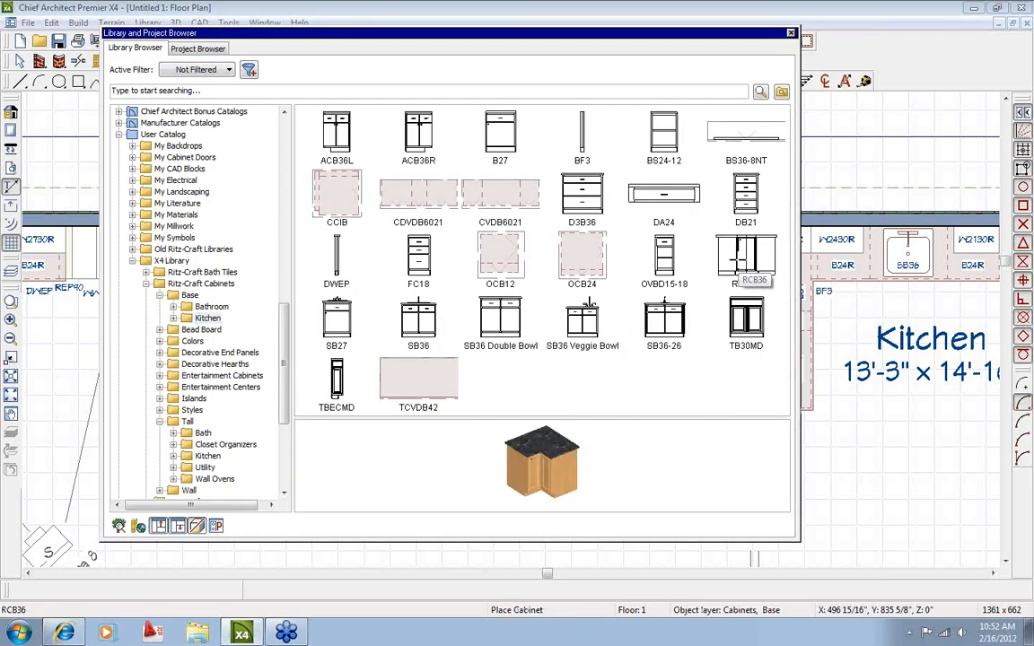
pyautogui.click(738, 260)
pyautogui.click(435, 262)
pyautogui.scroll(3, 435, 262)
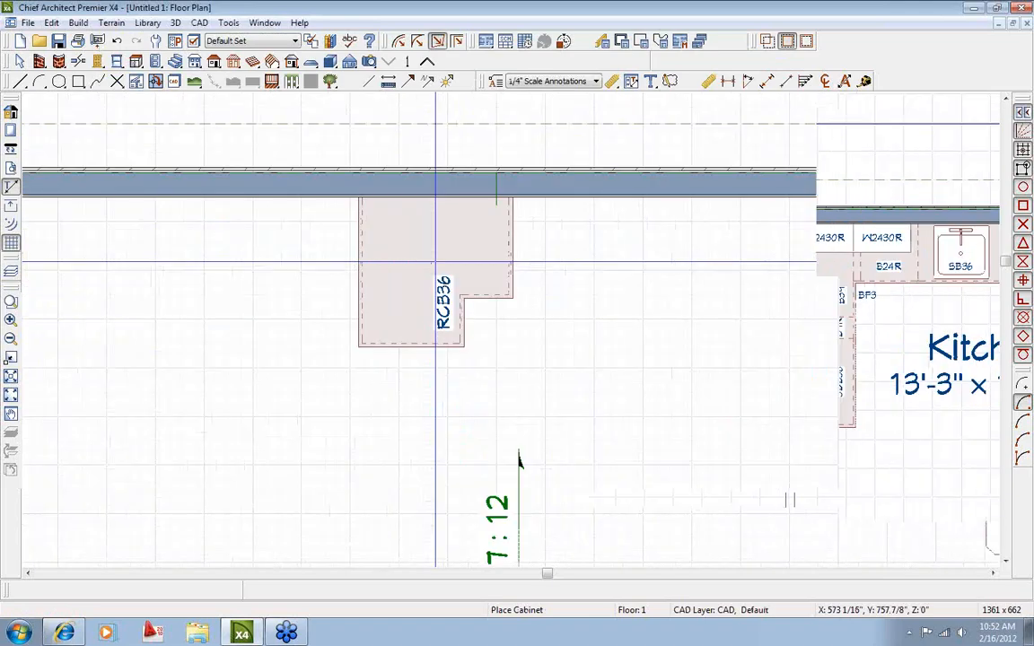
pyautogui.scroll(1, 435, 262)
pyautogui.press('space')
# Create a full camera view aimed at the RCB36 cabinet and orbit it to show the countertop and backsplash.
pyautogui.click(369, 61)
pyautogui.scroll(-5, 436, 286)
pyautogui.moveTo(594, 441); pyautogui.dragTo(464, 335)
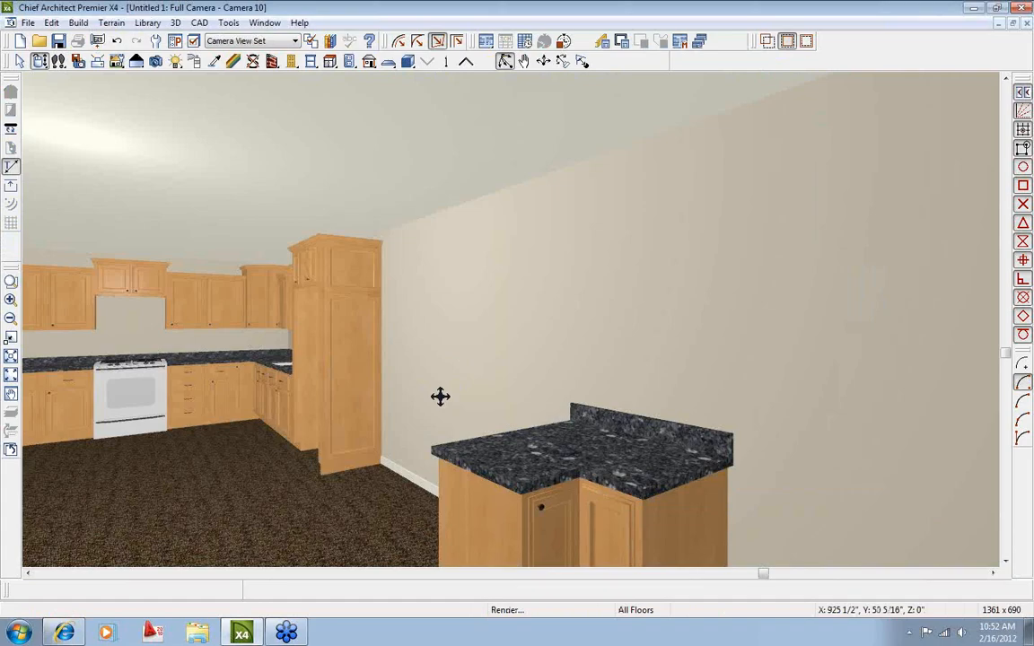
pyautogui.moveTo(441, 397); pyautogui.dragTo(511, 425)
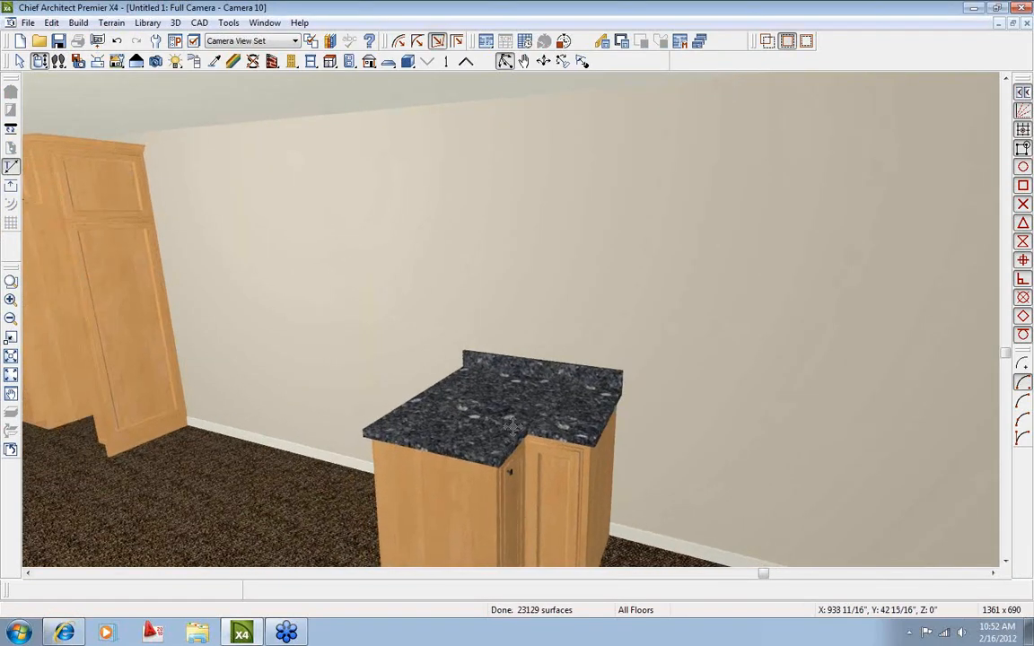
pyautogui.moveTo(512, 427); pyautogui.dragTo(521, 389)
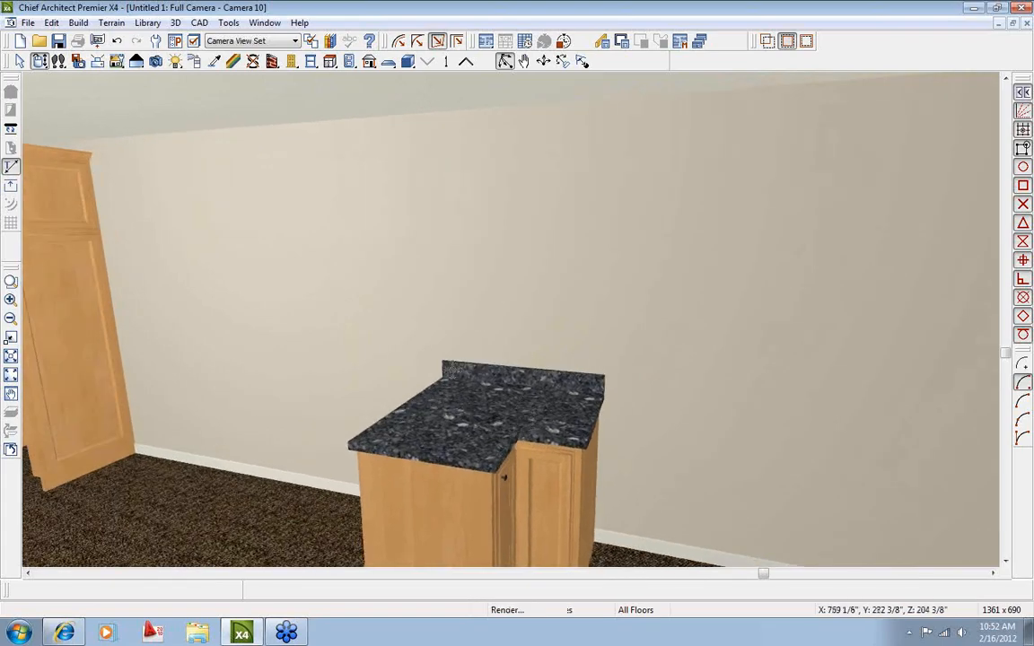
# Remove the RCB36 cabinet's backsplash by setting its height and thickness to 0 inches.
pyautogui.press('space')
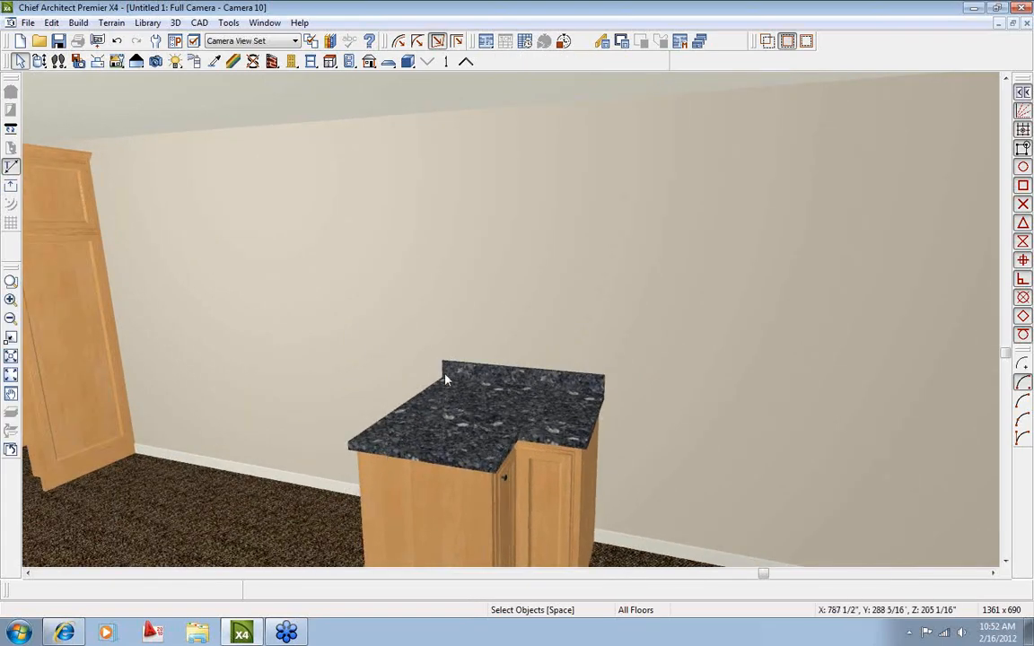
pyautogui.doubleClick(471, 440)
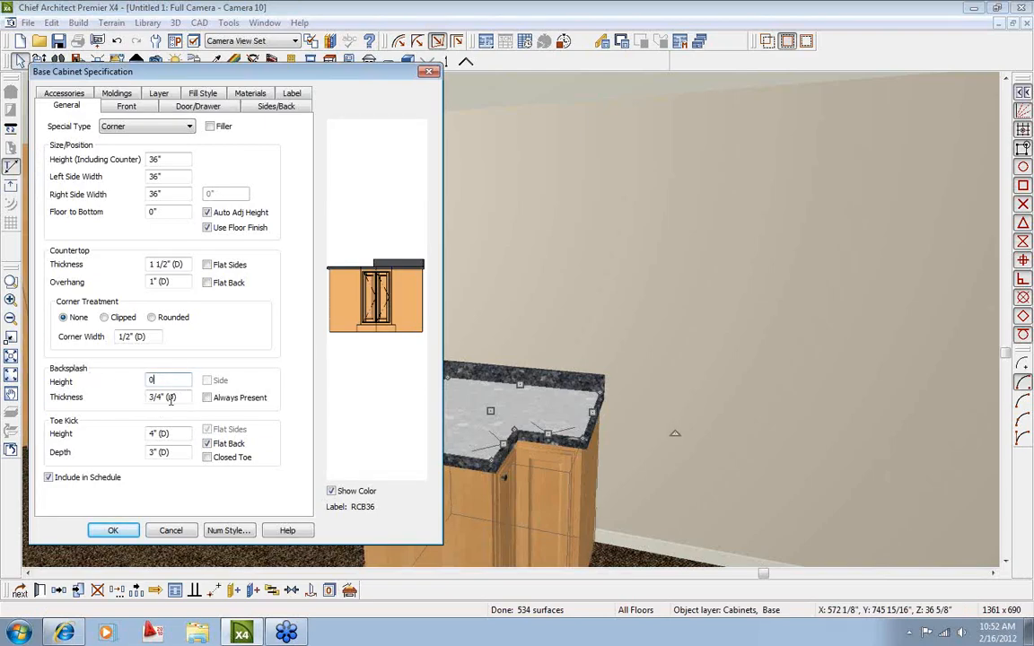
pyautogui.press('Tab')
pyautogui.click(125, 530)
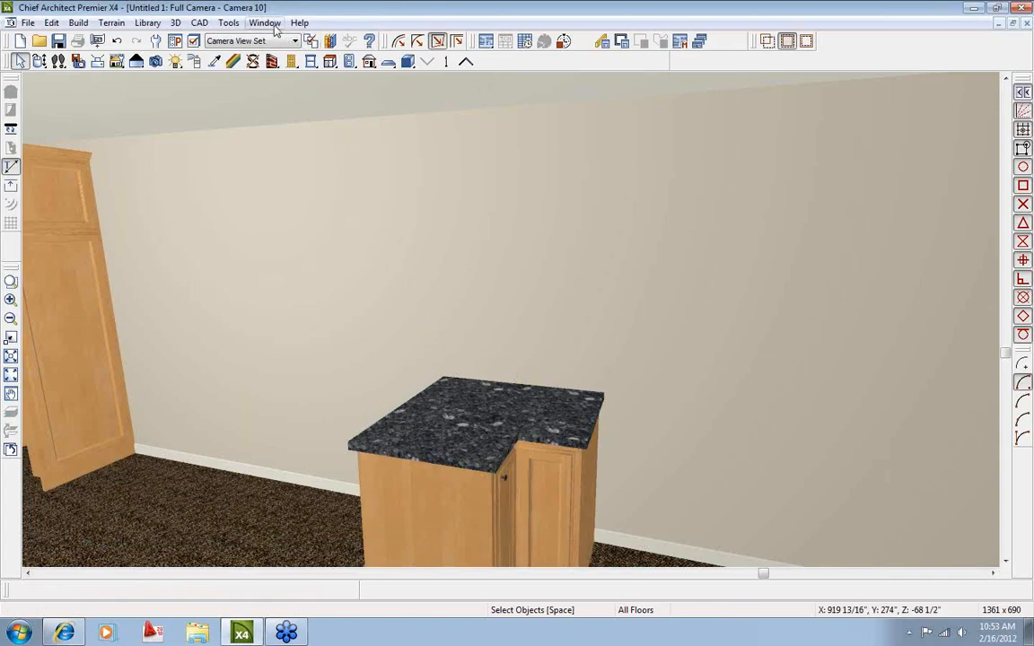
# Return to the floor plan and create a cross section view facing the RCB36 cabinet and the wall behind it.
pyautogui.click(12, 450)
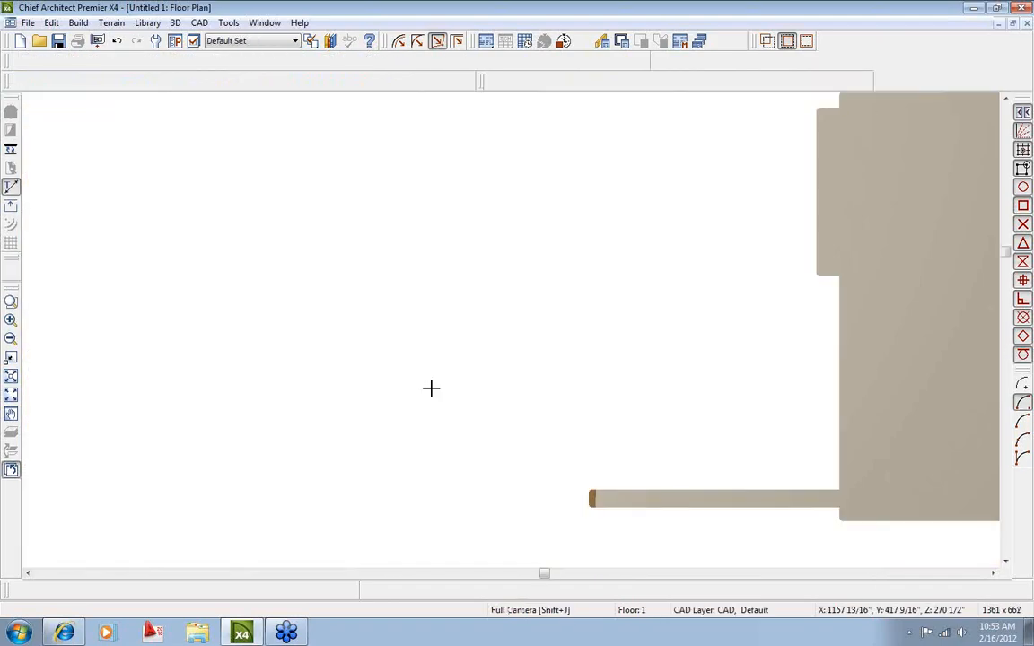
pyautogui.click(349, 61)
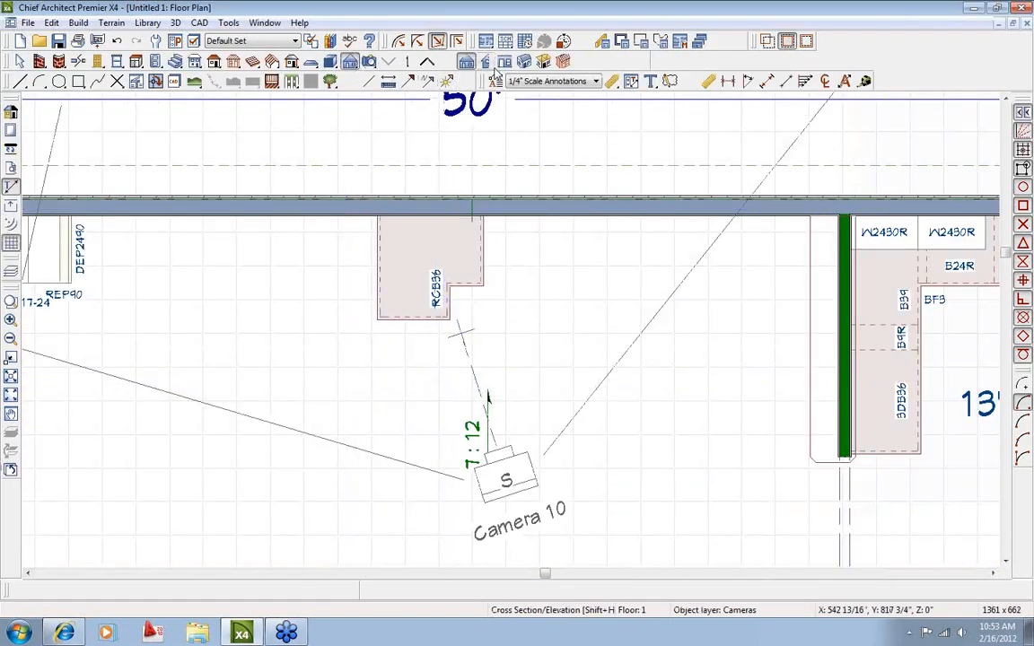
pyautogui.moveTo(524, 332); pyautogui.dragTo(524, 146)
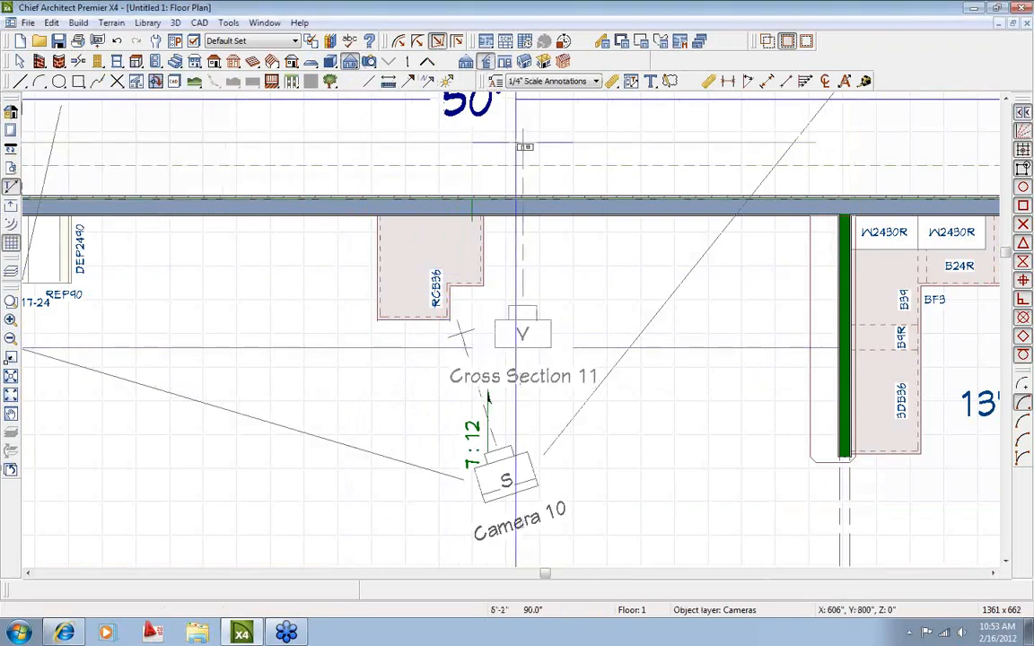
pyautogui.scroll(5, 512, 421)
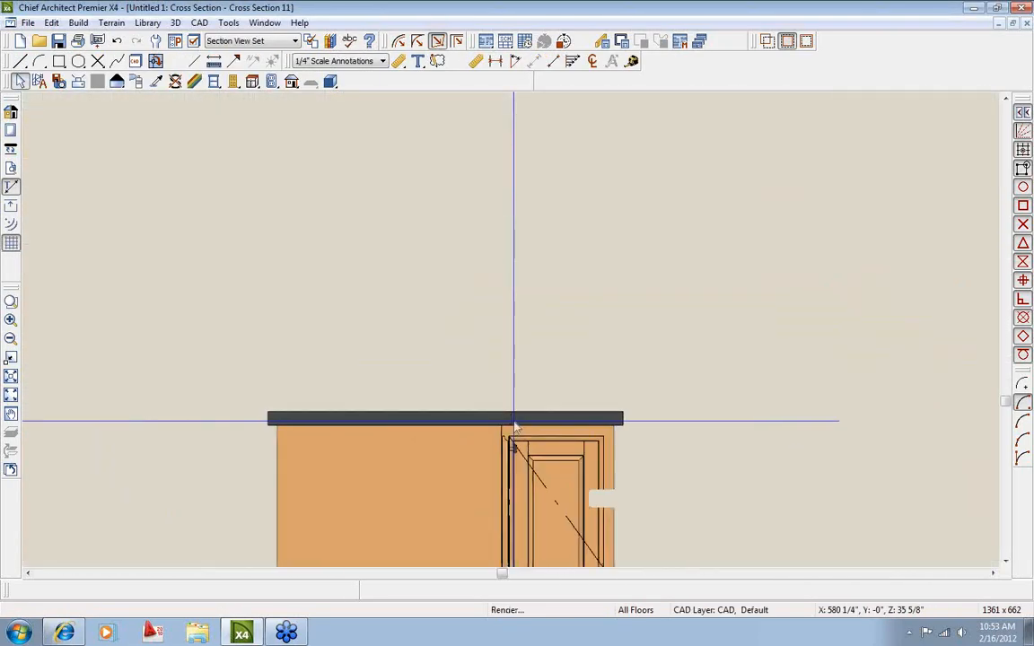
pyautogui.scroll(3, 513, 424)
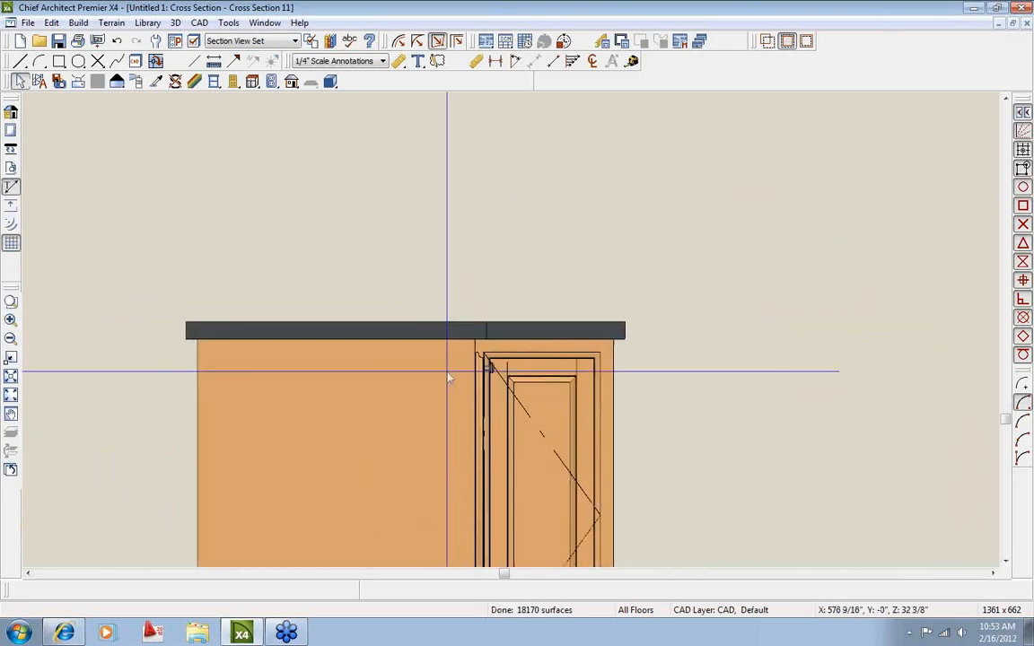
# Draw a rectangular polyline solid about 24 inches wide and 3 inches high above the RCB36 countertop.
pyautogui.click(330, 83)
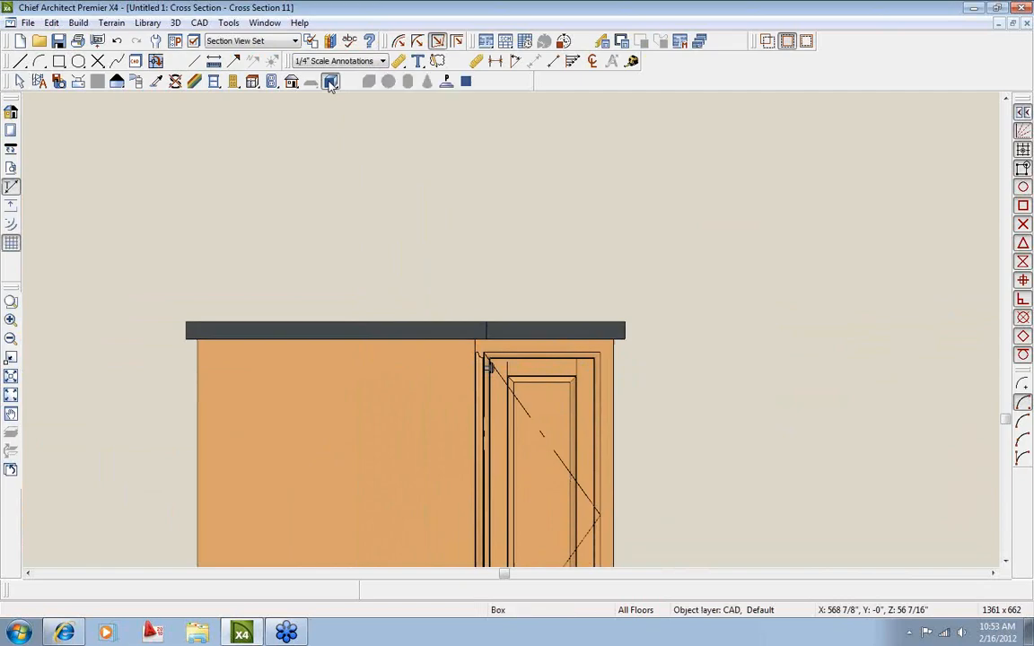
pyautogui.click(446, 81)
pyautogui.moveTo(232, 225); pyautogui.dragTo(509, 257)
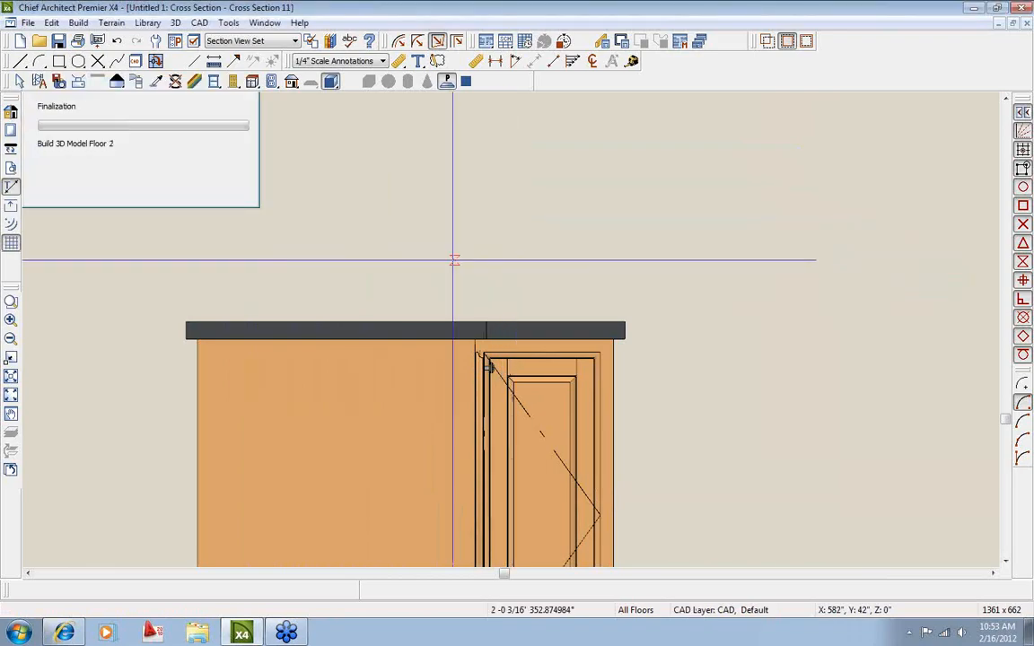
pyautogui.scroll(2, 416, 254)
pyautogui.click(426, 205)
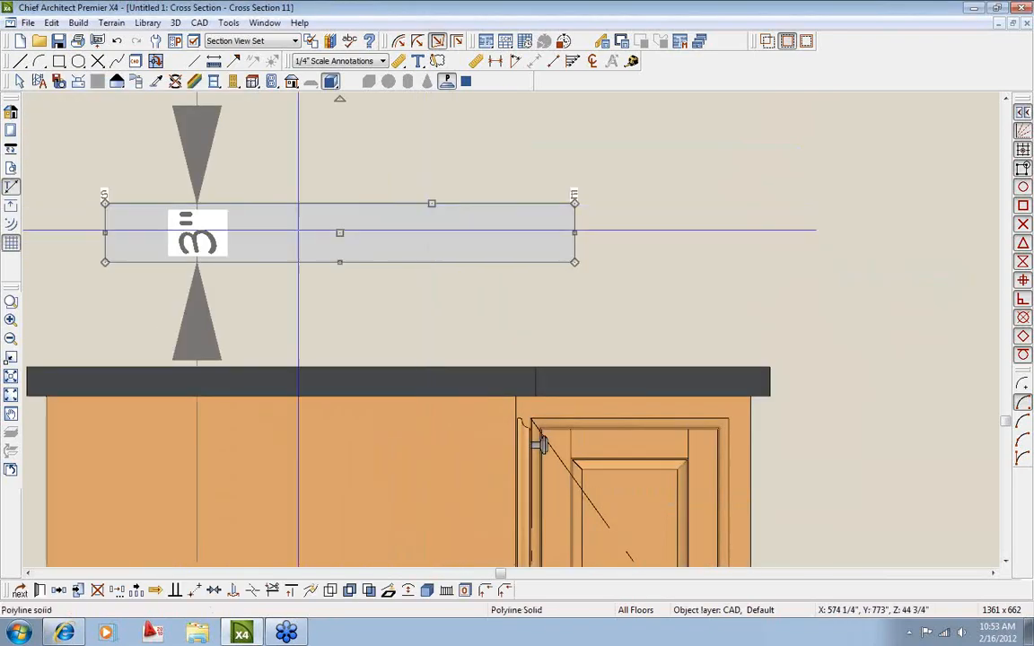
# Set the polyline solid's height to 4 inches and move it down to just above the countertop.
pyautogui.click(202, 239)
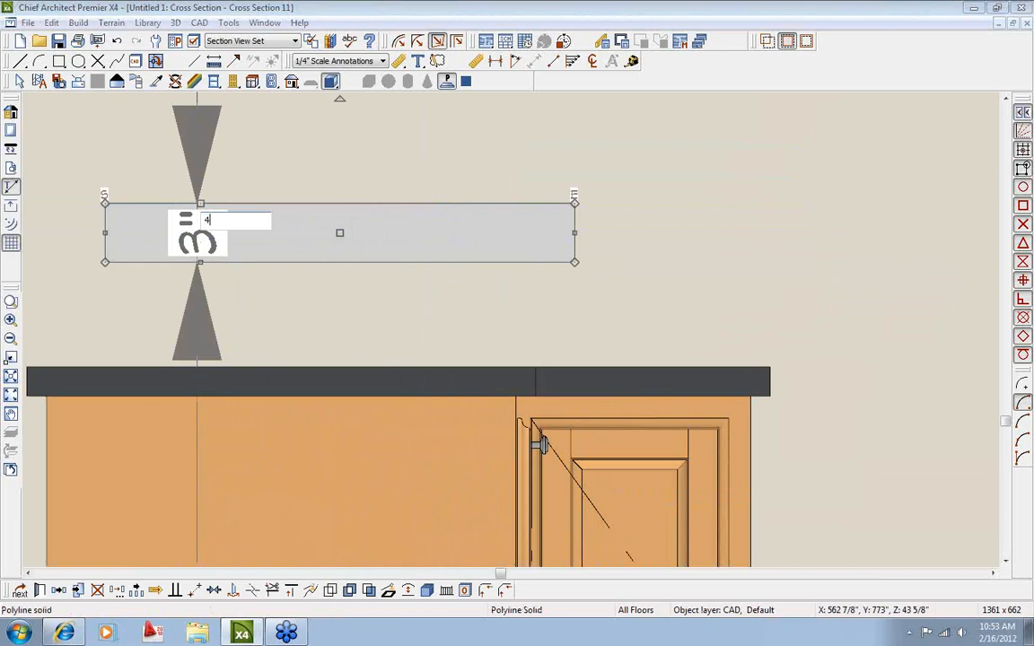
pyautogui.press('Return')
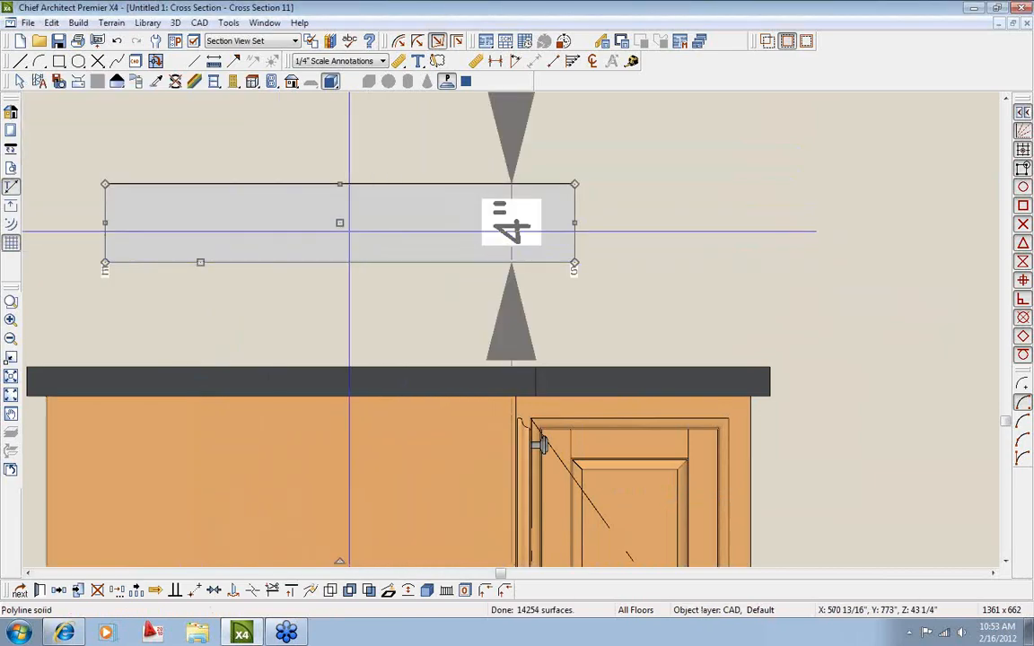
pyautogui.moveTo(340, 223); pyautogui.dragTo(334, 325)
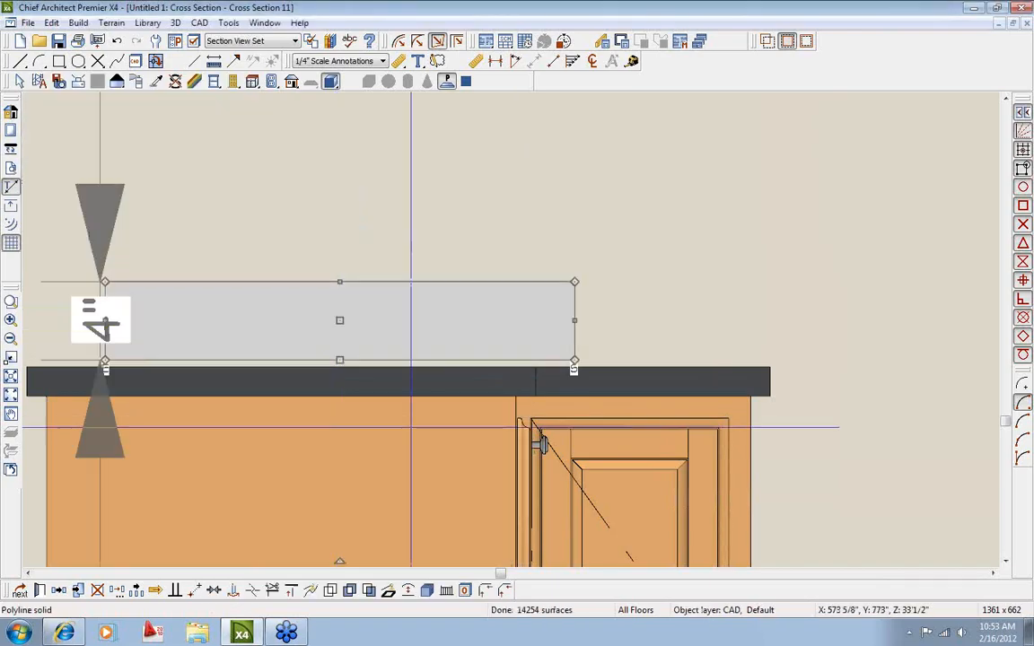
pyautogui.press('space')
# Check the RCB36 cabinet's overall height in its specification and close it without changes.
pyautogui.moveTo(353, 460); pyautogui.dragTo(417, 353, button='middle')
pyautogui.scroll(-2, 418, 349)
pyautogui.doubleClick(417, 353)
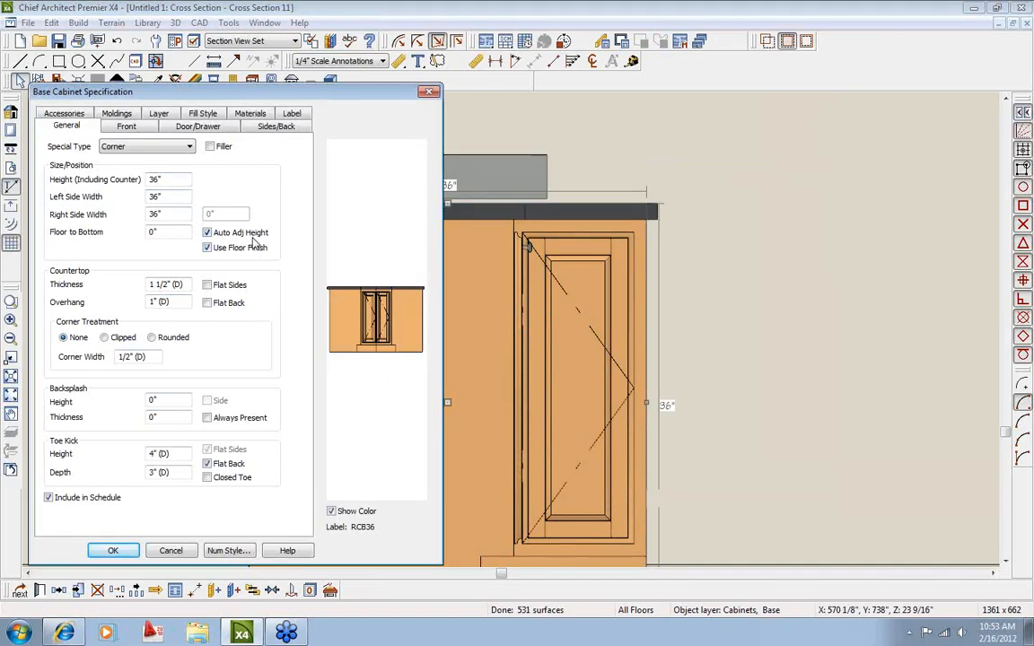
pyautogui.click(171, 550)
pyautogui.scroll(-2, 427, 468)
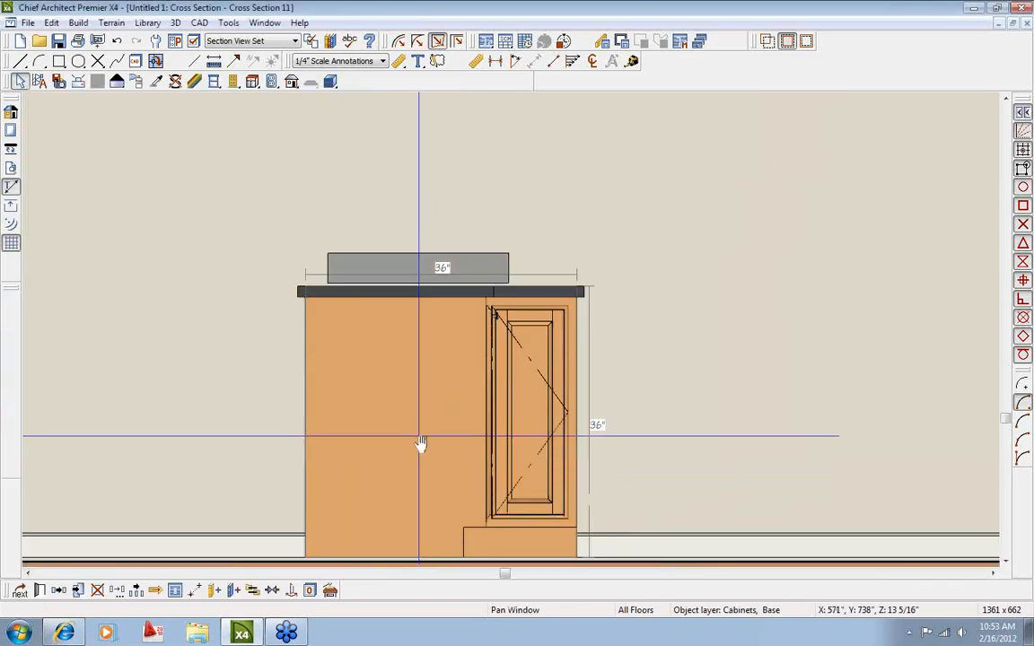
pyautogui.moveTo(427, 468); pyautogui.dragTo(396, 354, button='middle')
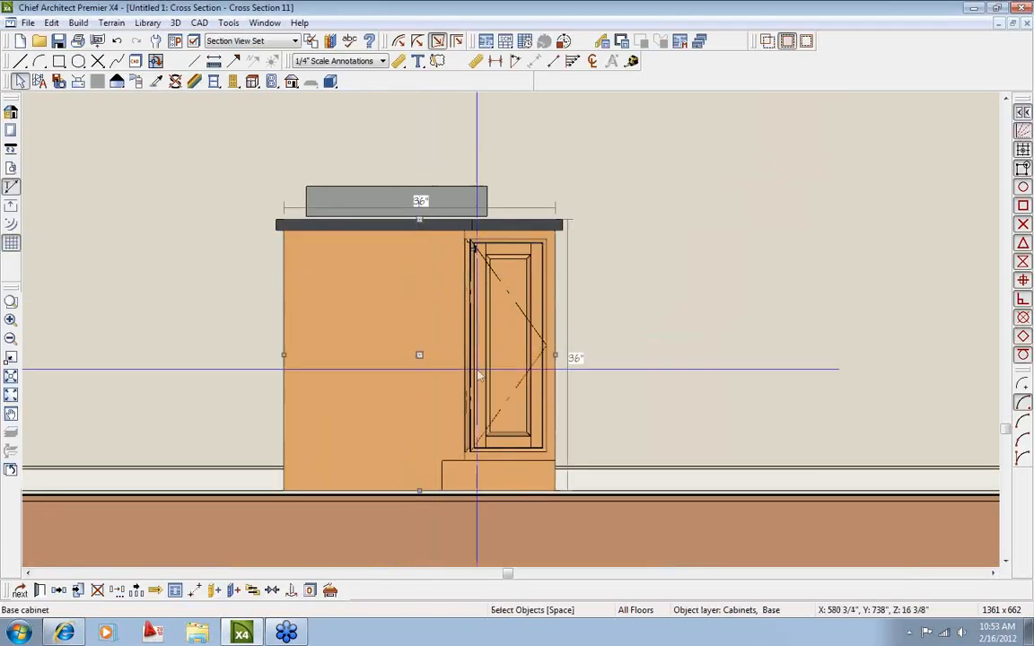
# Try to put the solid's bottom edge 36 inches above the floor by resizing the solid.
pyautogui.scroll(3, 429, 467)
pyautogui.click(421, 182)
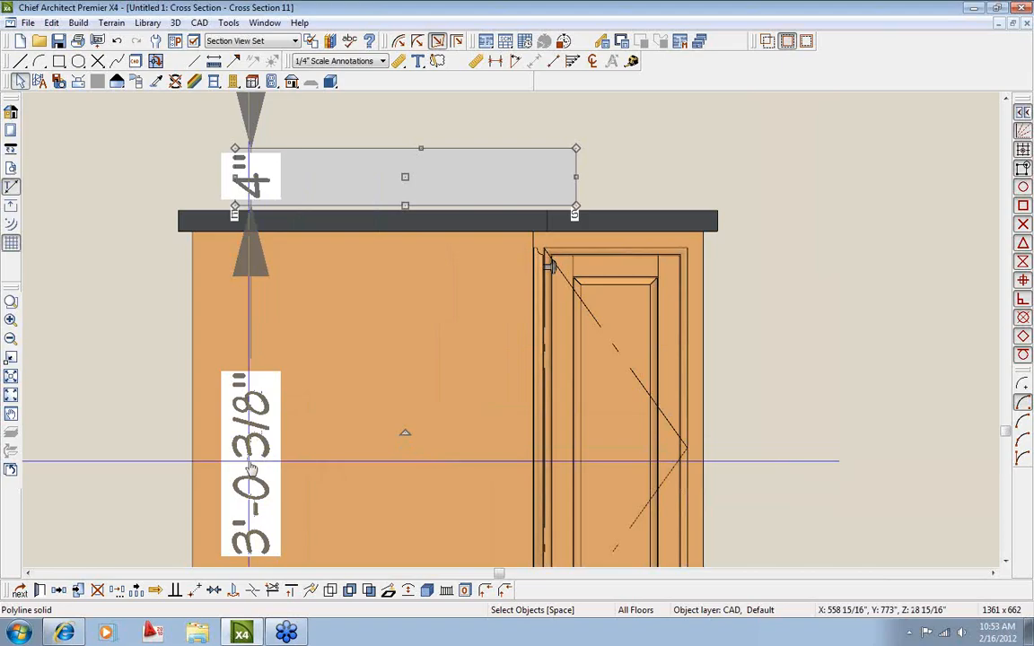
pyautogui.scroll(-2, 251, 467)
pyautogui.moveTo(400, 368); pyautogui.dragTo(307, 448, button='middle')
pyautogui.moveTo(411, 318); pyautogui.dragTo(392, 422, button='middle')
pyautogui.click(276, 401)
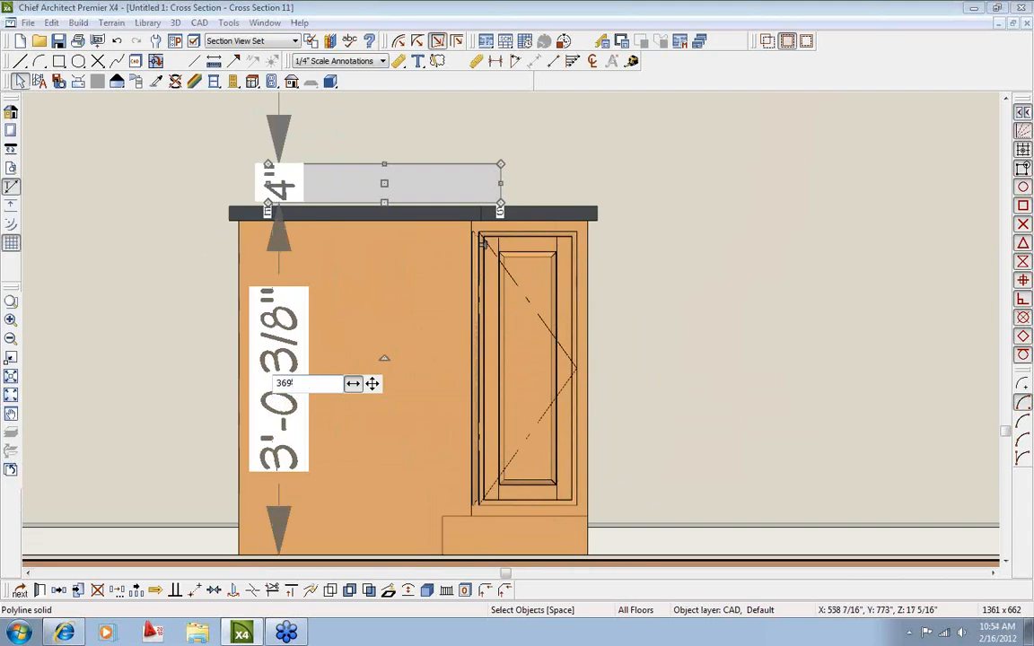
pyautogui.press('Return')
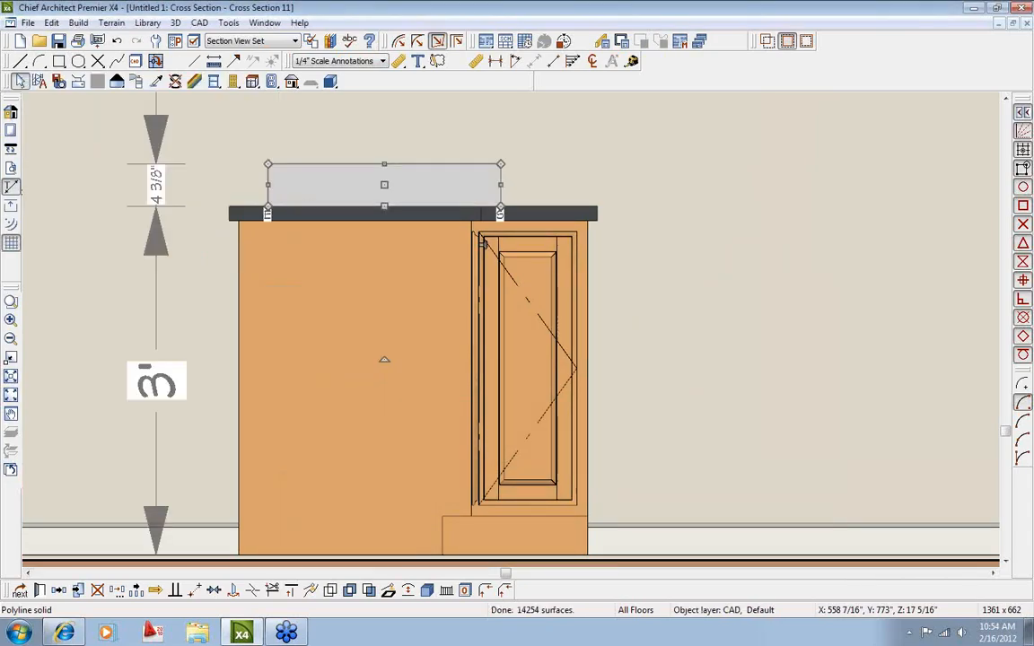
pyautogui.press('Escape')
# Check the solid's height from its top edge and undo the resize.
pyautogui.scroll(2, 330, 189)
pyautogui.moveTo(351, 249); pyautogui.dragTo(376, 319, button='middle')
pyautogui.scroll(1, 139, 143)
pyautogui.click(329, 278)
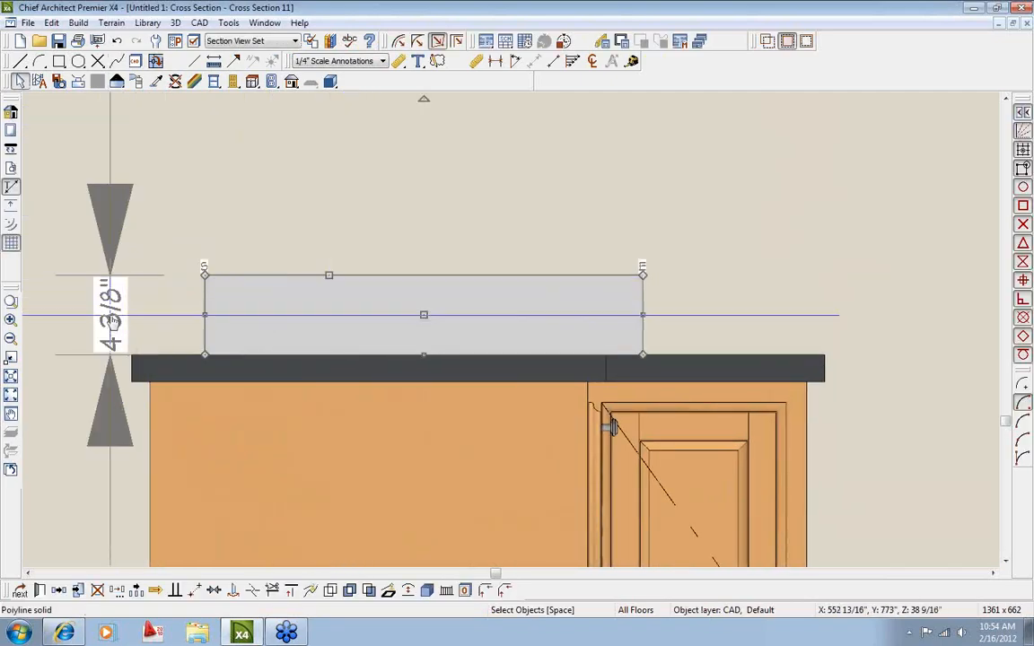
pyautogui.press('Escape')
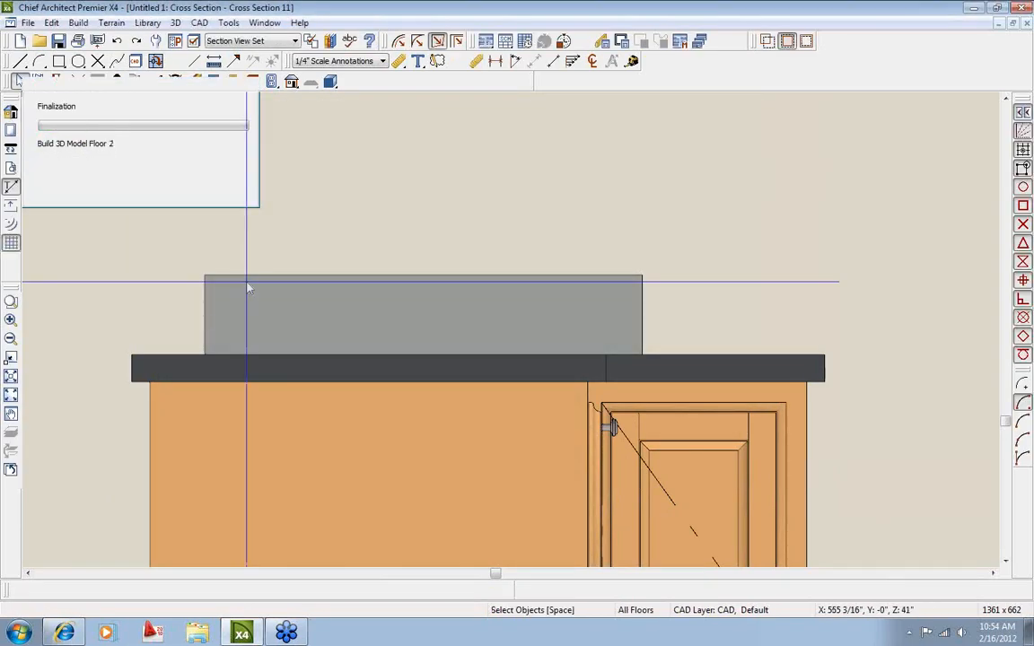
pyautogui.moveTo(393, 355); pyautogui.dragTo(402, 305, button='middle')
pyautogui.scroll(-2, 402, 305)
# Move the whole polyline solid so its bottom edge sits 36 inches above the floor, keeping its size.
pyautogui.click(401, 233)
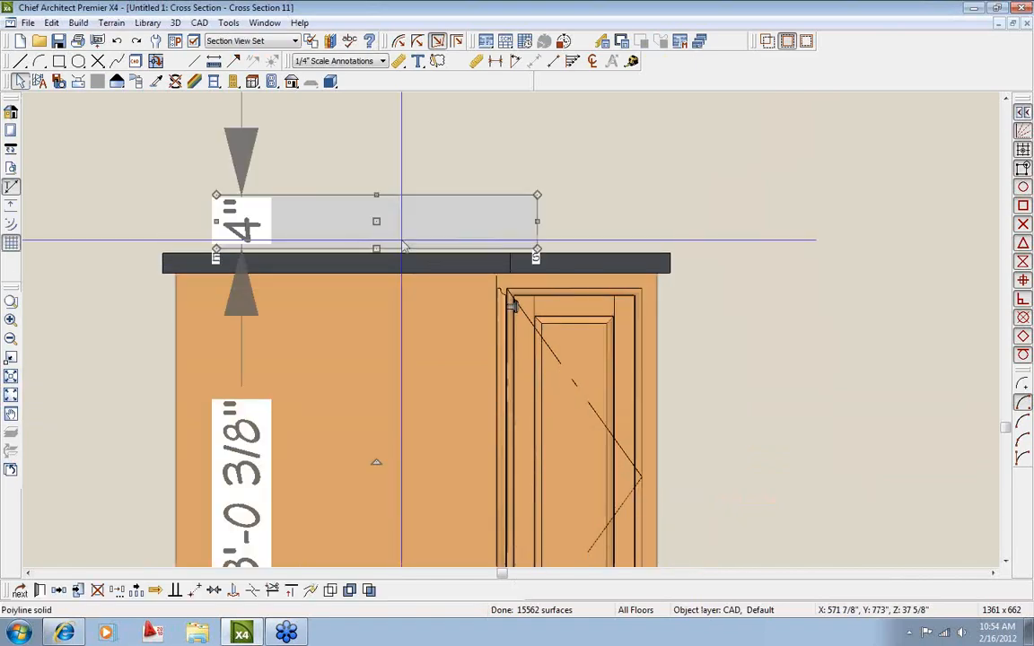
pyautogui.click(236, 482)
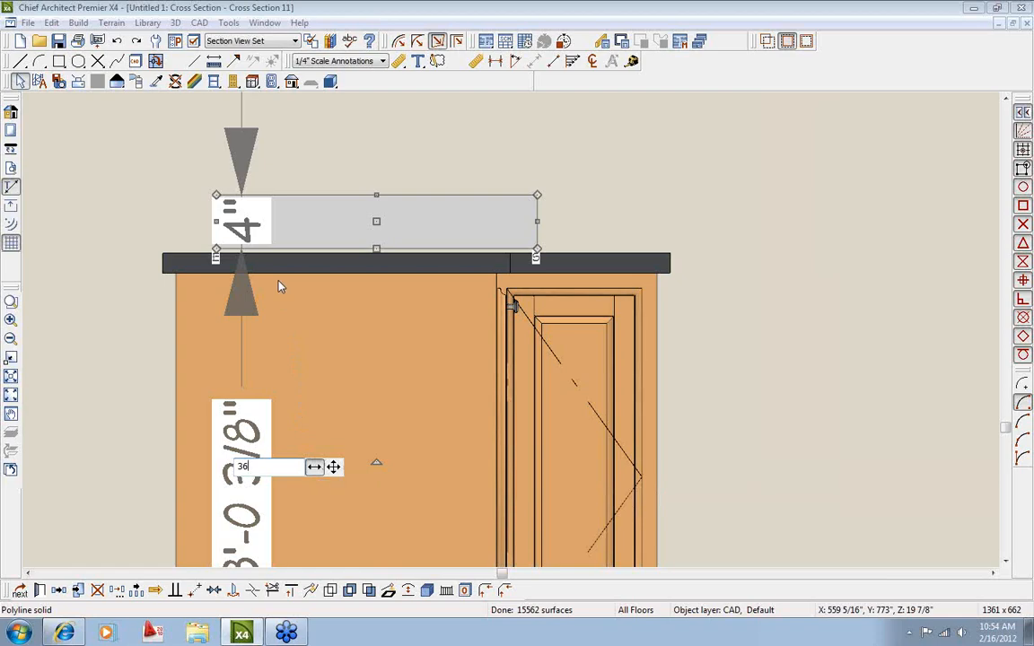
pyautogui.click(333, 467)
pyautogui.press('Return')
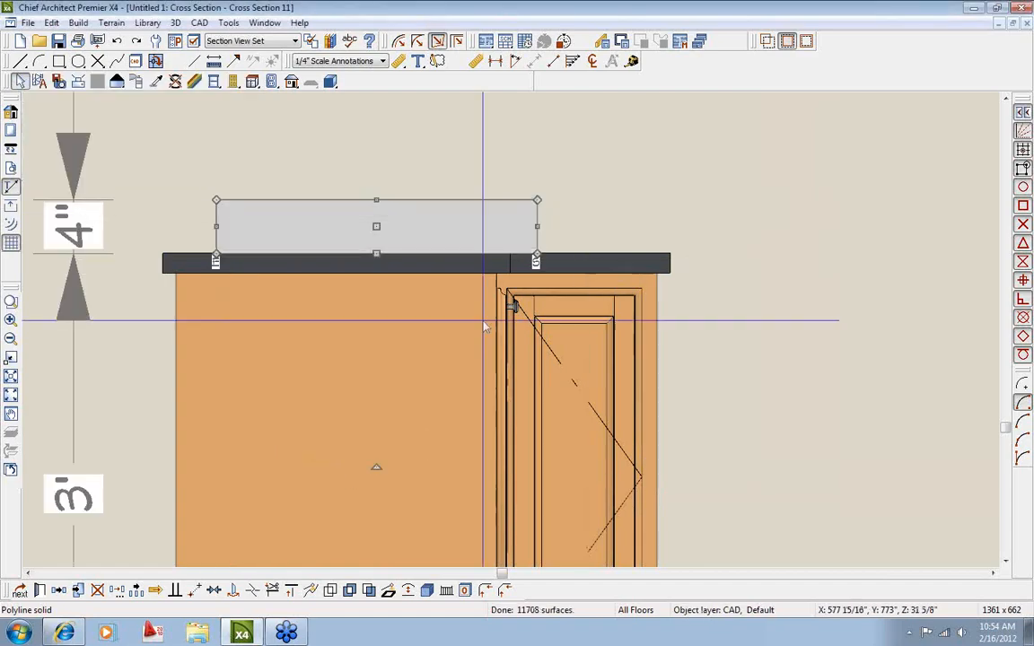
pyautogui.scroll(2, 271, 273)
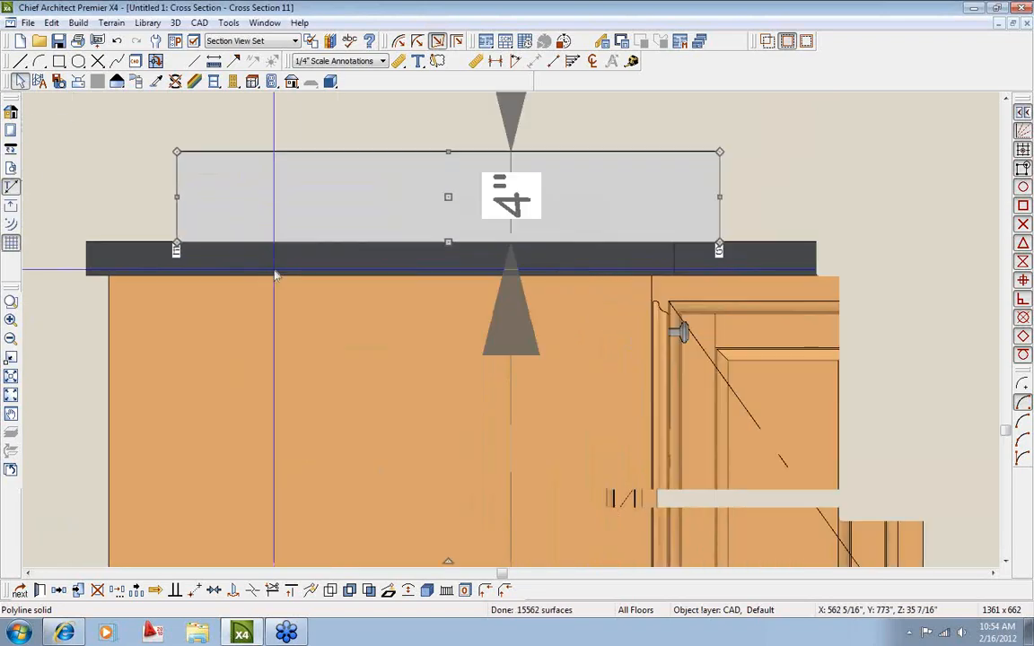
pyautogui.scroll(-3, 272, 274)
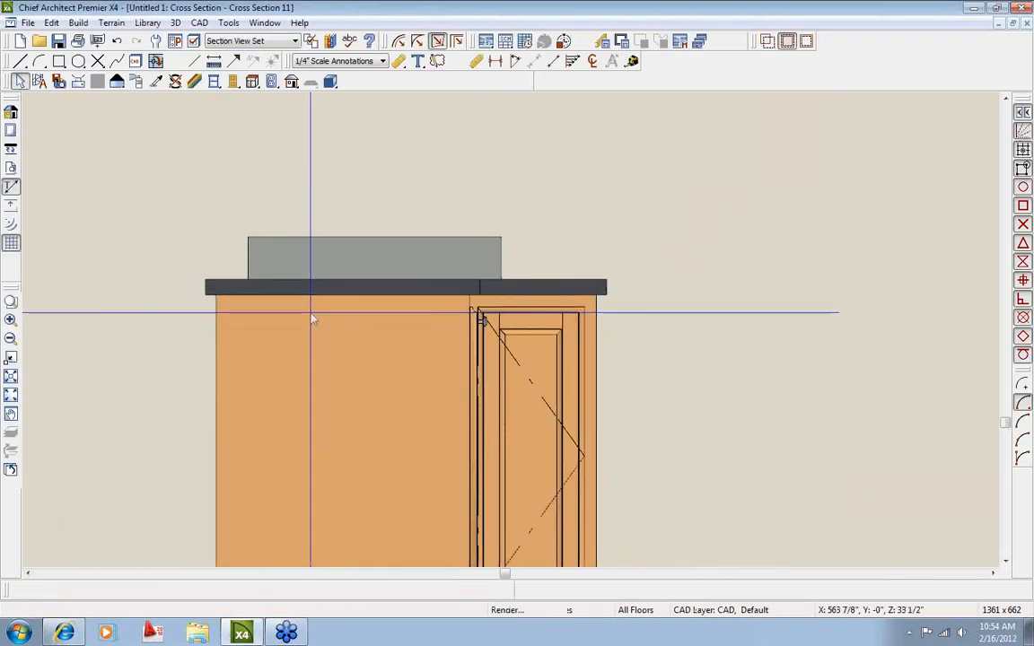
# Set the polyline solid's thickness to .375 in its specification.
pyautogui.doubleClick(352, 261)
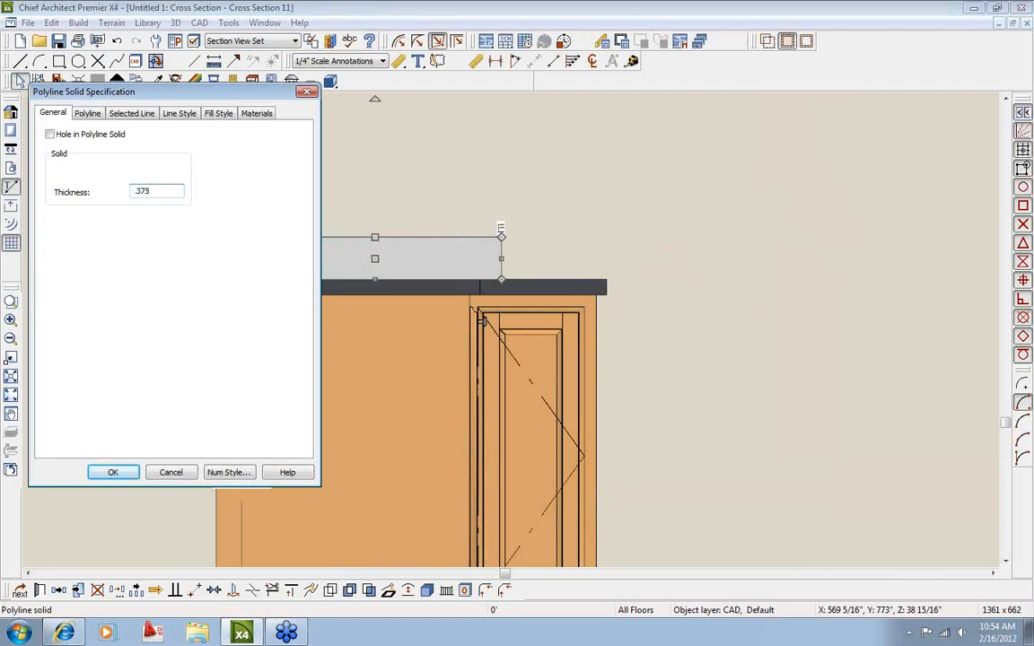
pyautogui.click(113, 472)
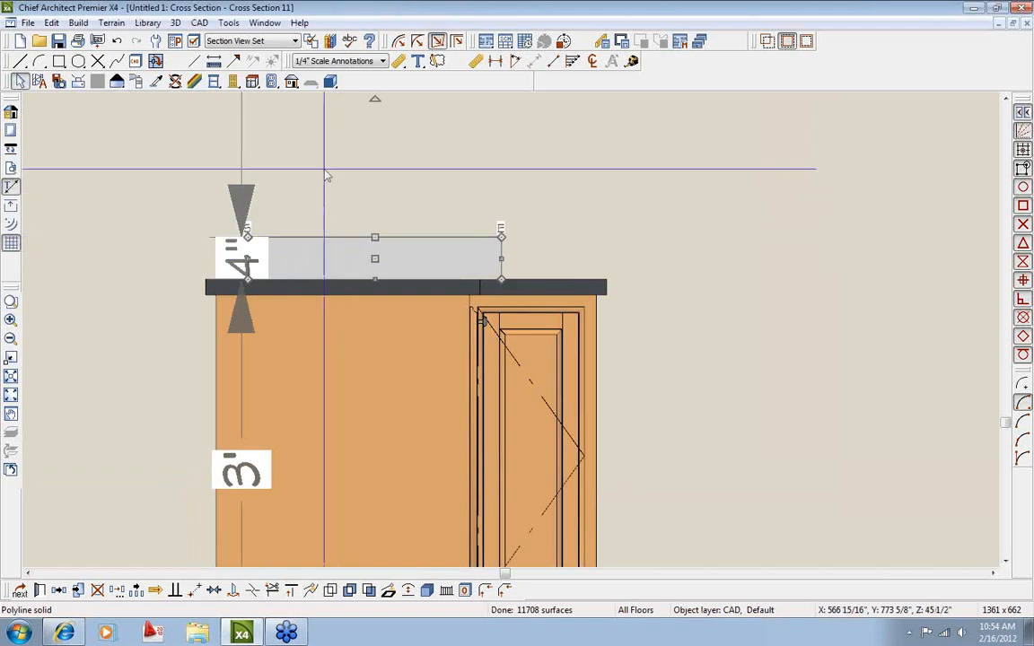
# Check the default base cabinet backsplash thickness and set the polyline solid's thickness to match it at 3/4 inch.
pyautogui.doubleClick(254, 82)
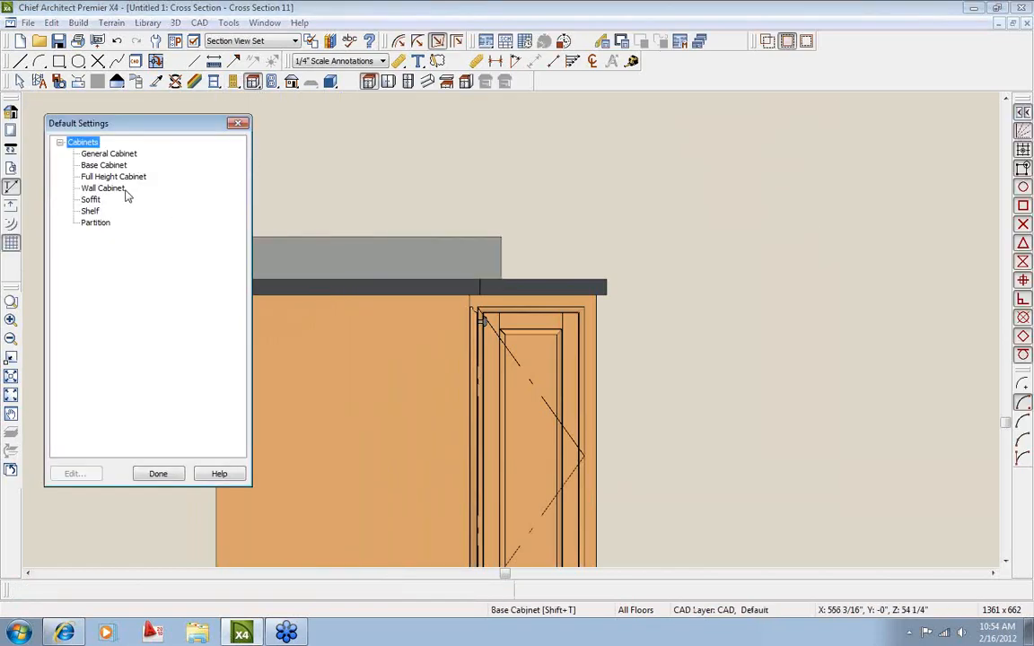
pyautogui.doubleClick(102, 165)
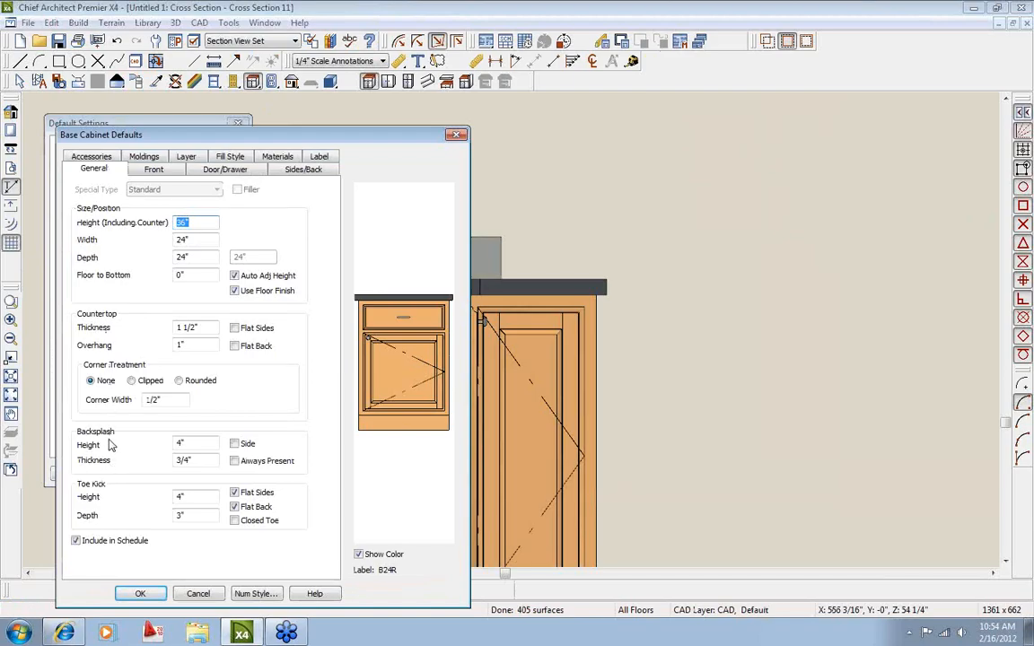
pyautogui.click(197, 593)
pyautogui.click(159, 474)
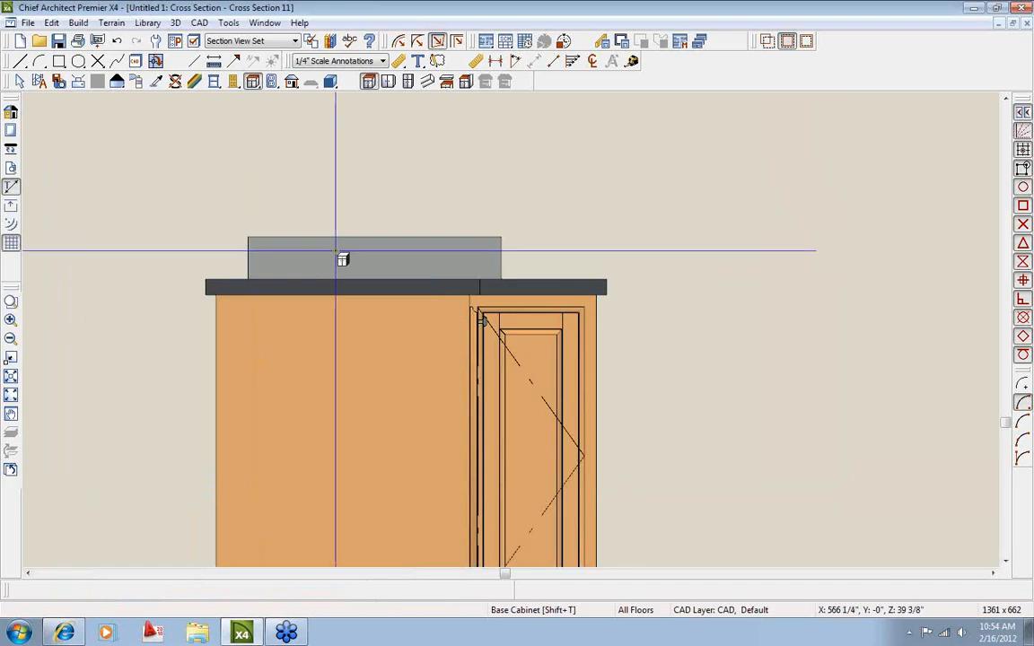
pyautogui.doubleClick(342, 259)
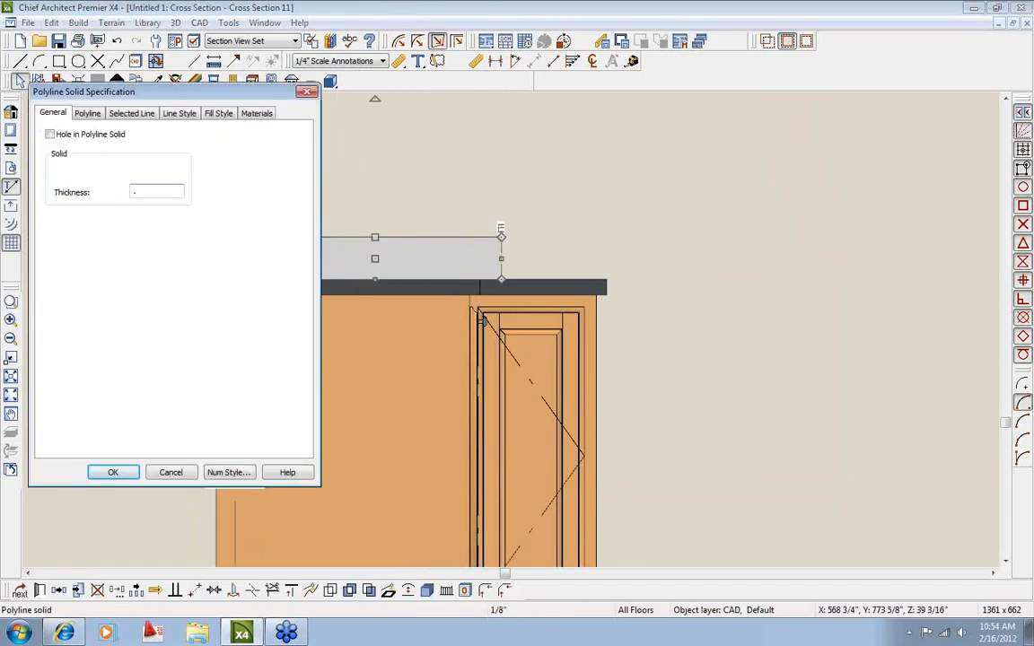
pyautogui.click(129, 478)
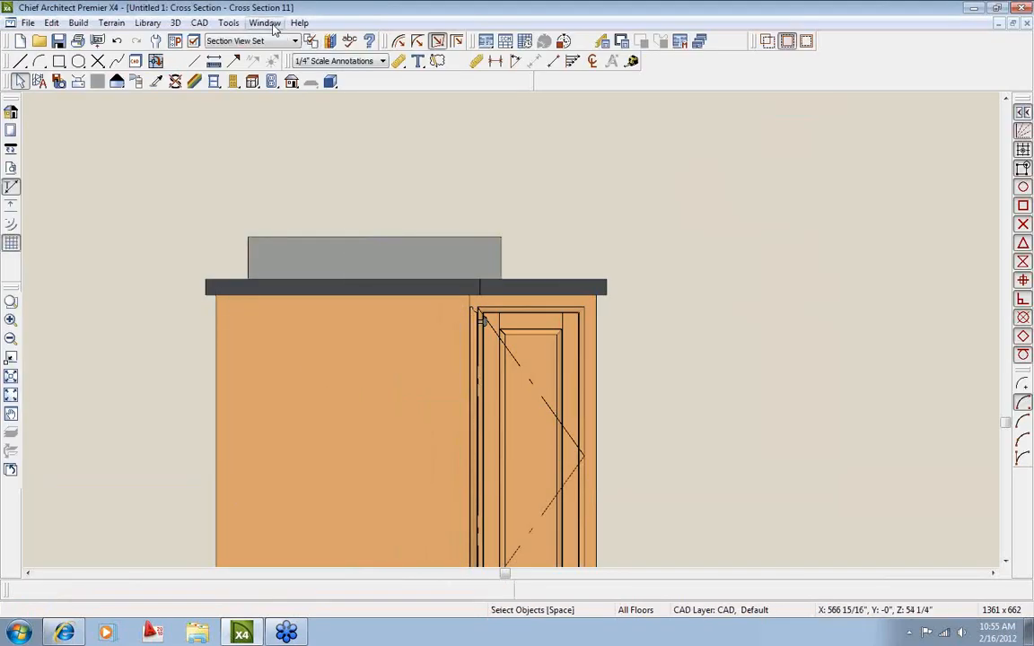
# In the Untitled 1 floor plan, stretch both ends of the polyline solid to the RCB36 countertop's side edges.
pyautogui.click(267, 23)
pyautogui.click(301, 340)
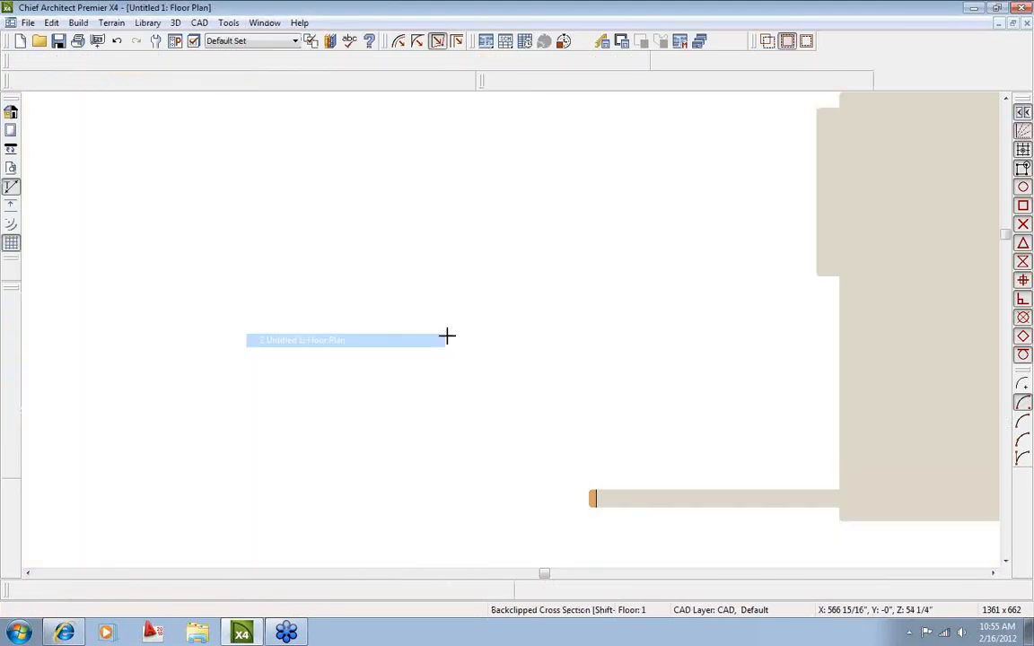
pyautogui.press('space')
pyautogui.scroll(6, 440, 218)
pyautogui.click(352, 246)
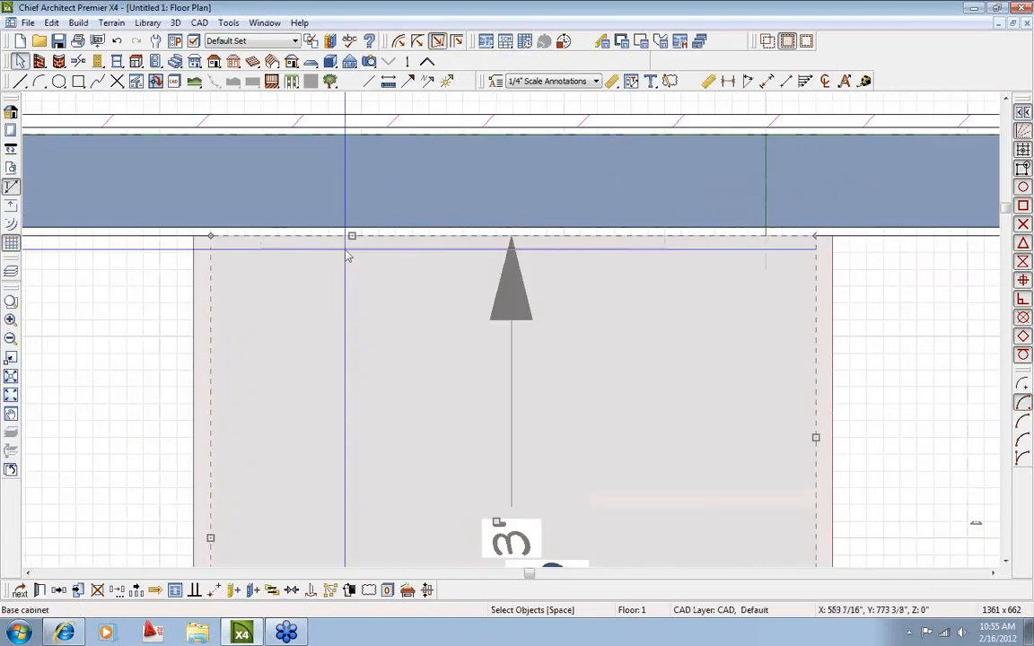
pyautogui.click(308, 248)
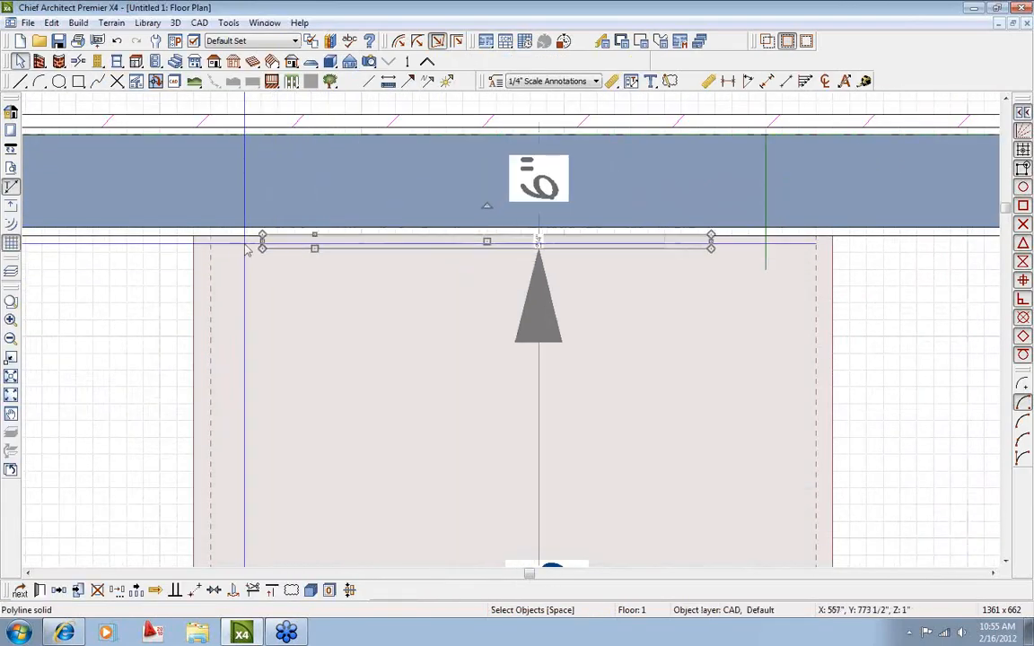
pyautogui.scroll(3, 244, 252)
pyautogui.moveTo(276, 241); pyautogui.dragTo(150, 244)
pyautogui.scroll(-4, 268, 355)
pyautogui.moveTo(558, 407); pyautogui.dragTo(234, 392, button='middle')
pyautogui.scroll(3, 366, 321)
pyautogui.moveTo(322, 254); pyautogui.dragTo(593, 258)
# In the Camera 10 view, sample the countertop's Granite(charcoal) material and apply it to the polyline solid backsplash.
pyautogui.scroll(-4, 408, 353)
pyautogui.scroll(-2, 426, 419)
pyautogui.scroll(2, 425, 471)
pyautogui.doubleClick(424, 453)
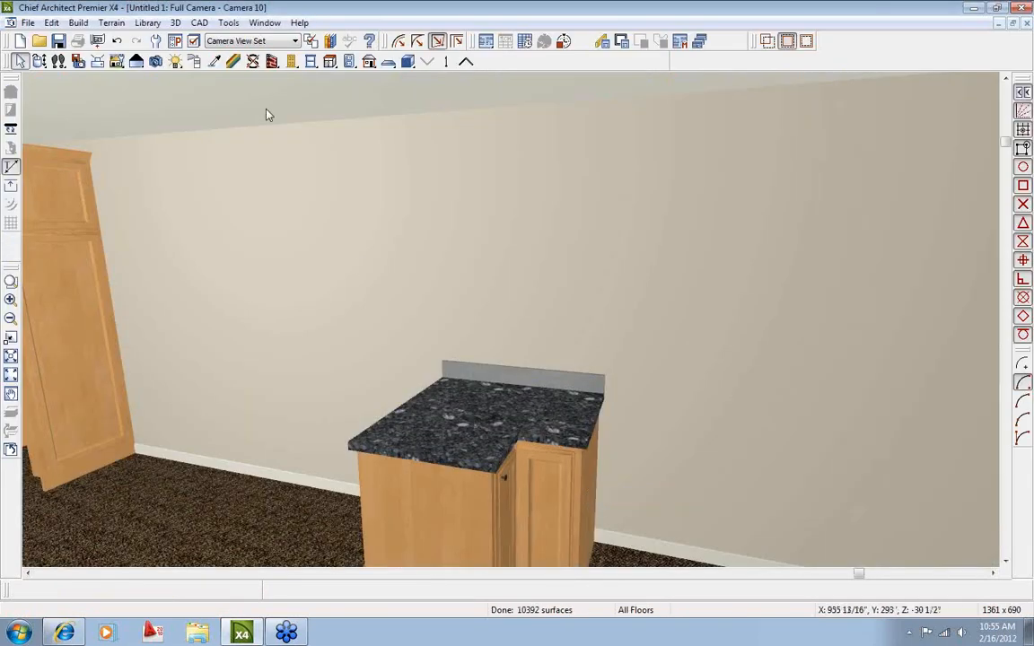
pyautogui.click(428, 408)
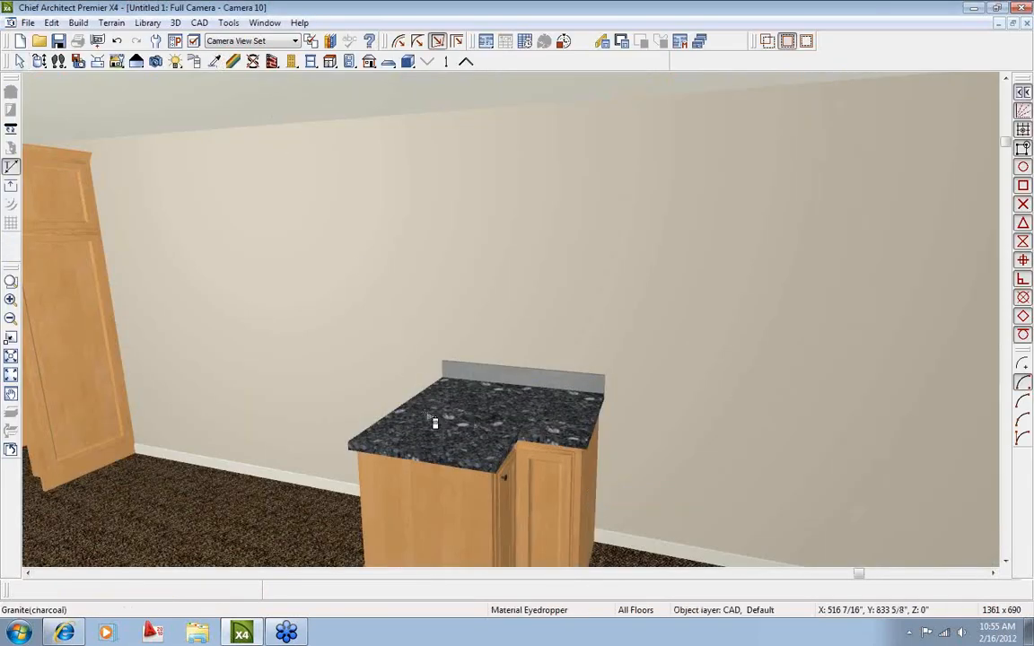
pyautogui.click(520, 392)
pyautogui.click(39, 61)
pyautogui.moveTo(498, 223); pyautogui.dragTo(431, 250)
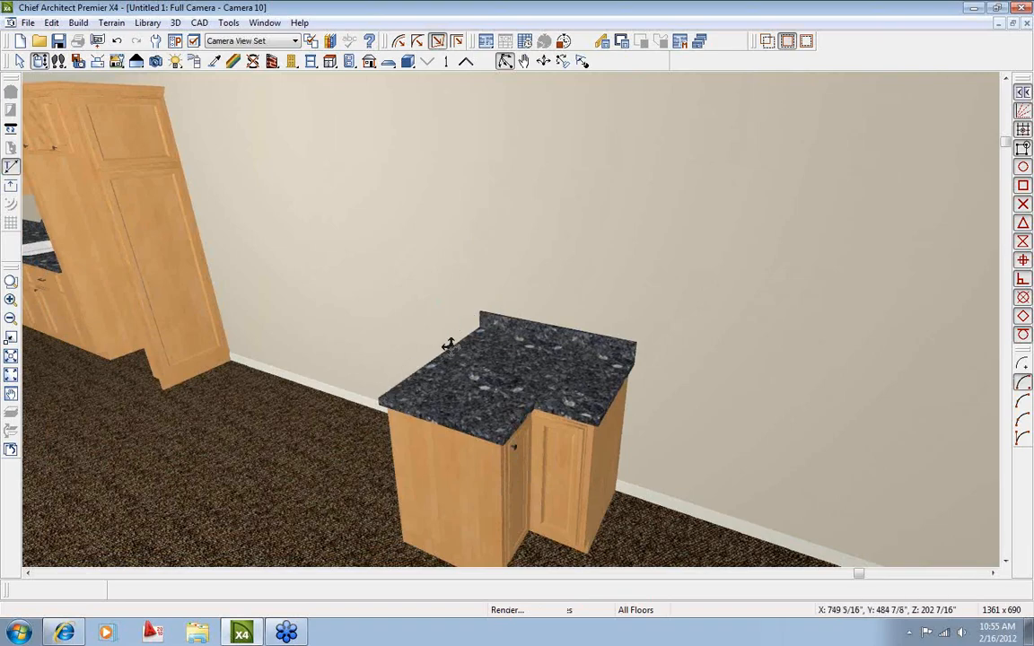
# Check the RCB36 cabinet's backsplash height and thickness in its specification and close it without changes.
pyautogui.press('space')
pyautogui.doubleClick(471, 399)
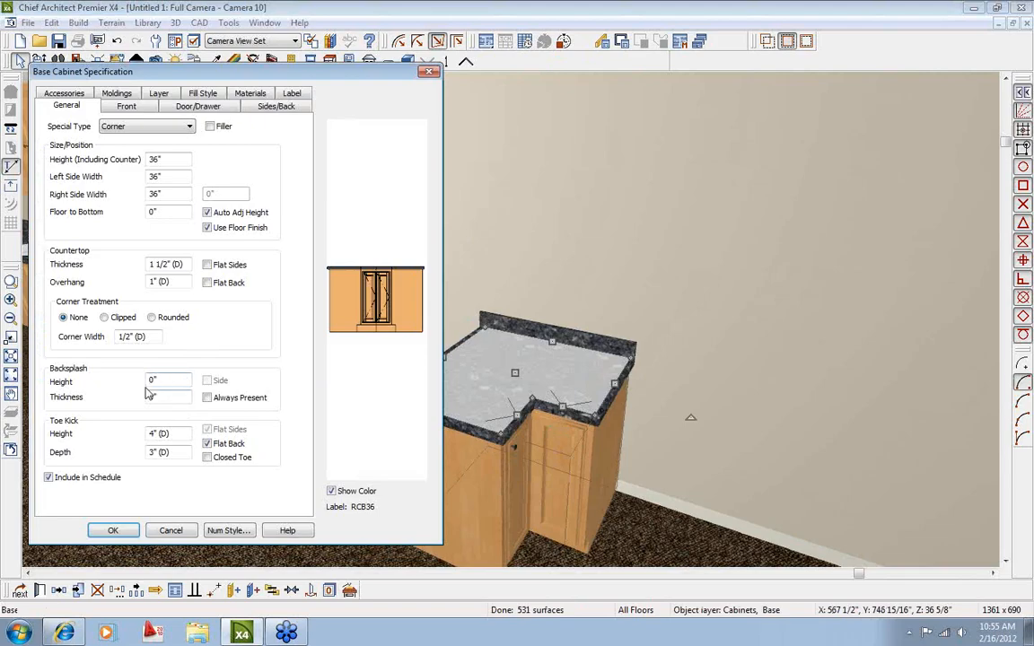
pyautogui.click(171, 530)
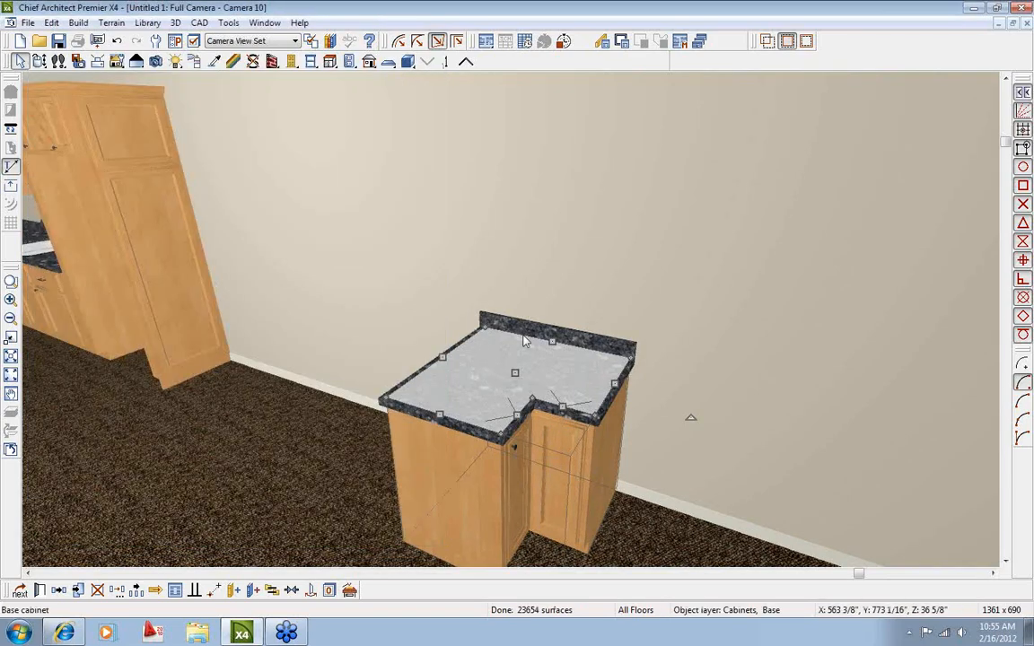
pyautogui.press('Escape')
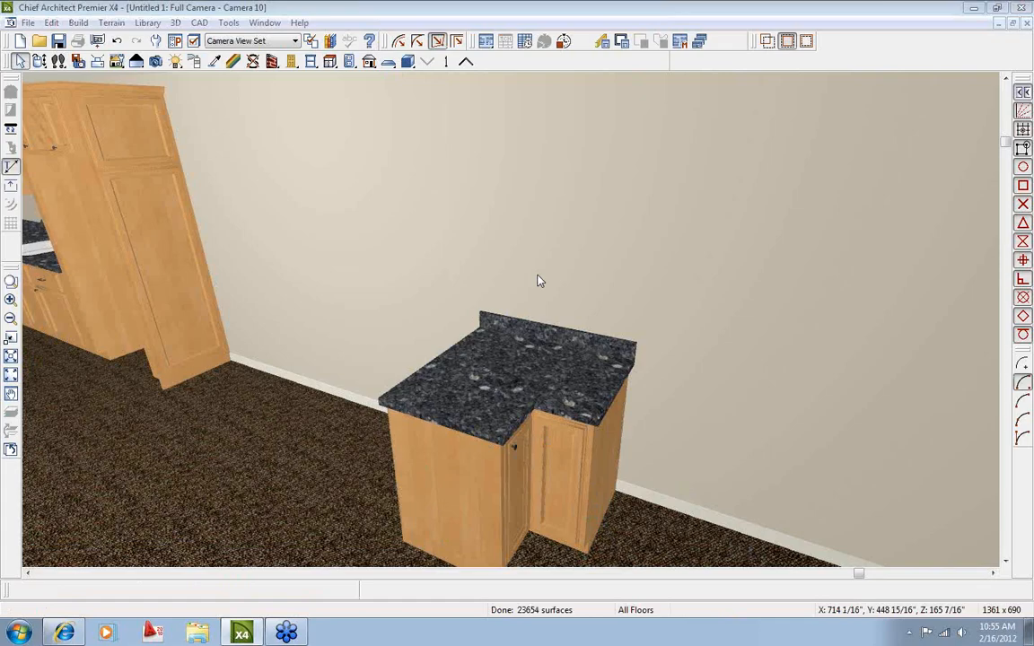
# Close the Camera 10 view and delete the Cross Section 11 camera from the floor plan.
pyautogui.click(1026, 23)
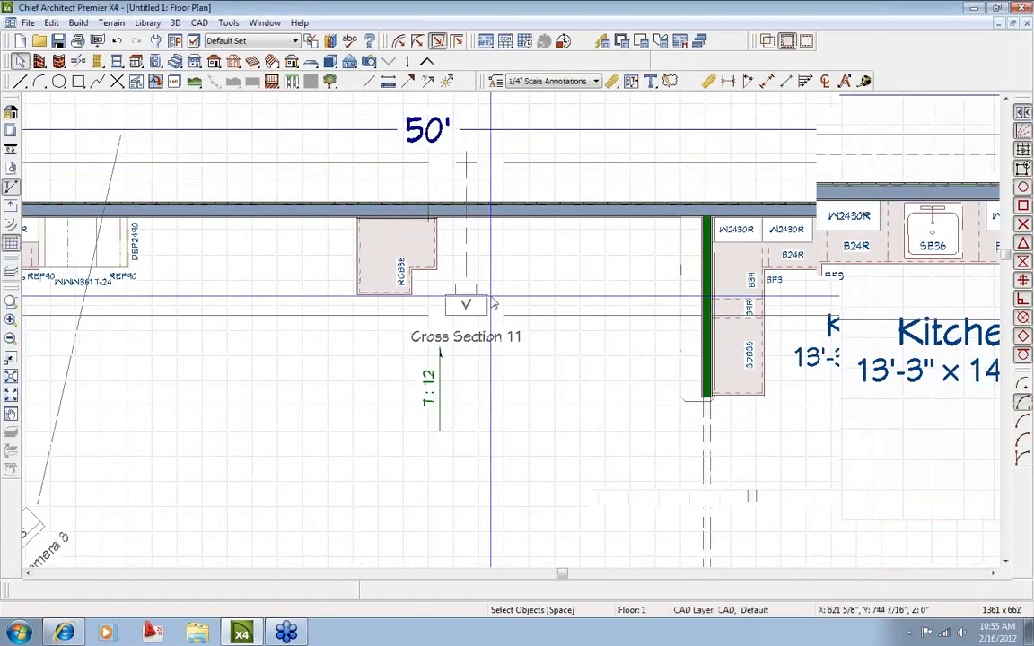
pyautogui.click(732, 260)
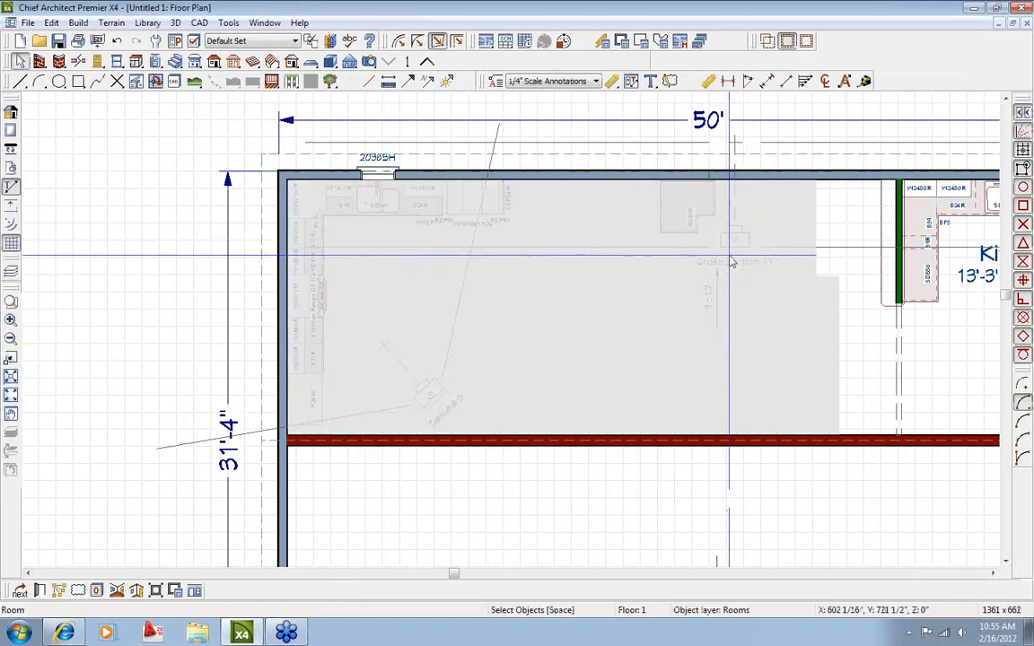
pyautogui.click(734, 240)
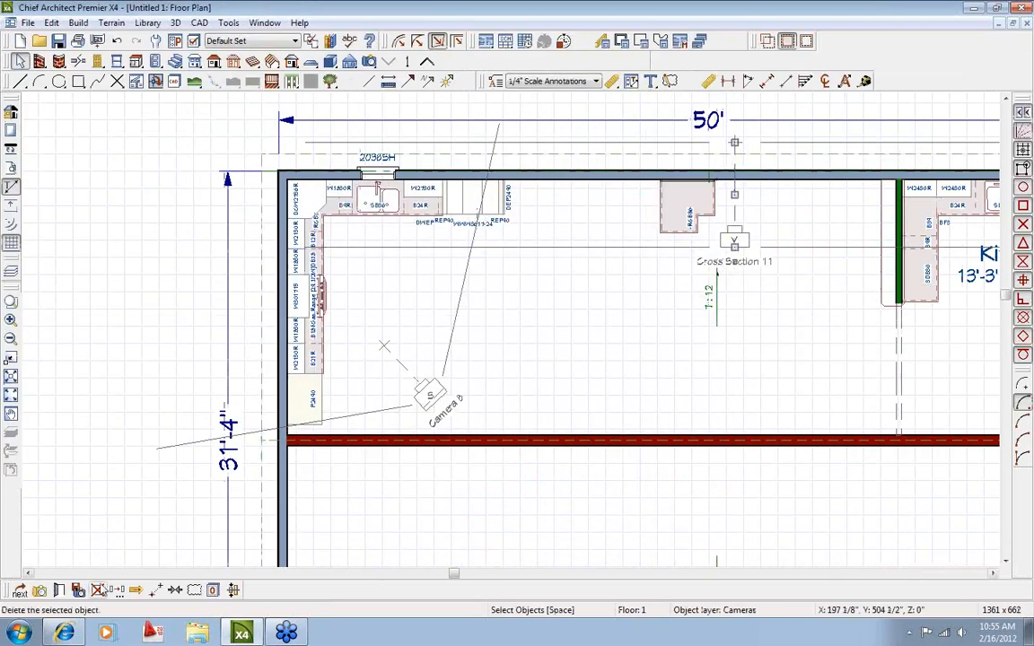
pyautogui.click(98, 601)
# Open the Camera 8 view of the kitchen and orbit it to show the range wall and sink wall.
pyautogui.scroll(2, 392, 346)
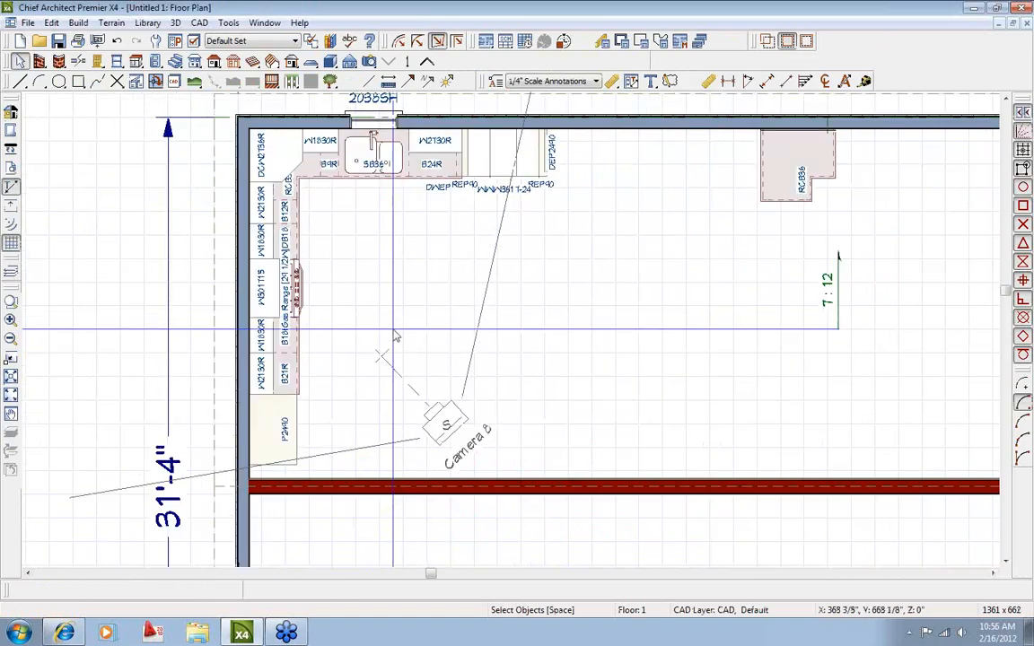
pyautogui.doubleClick(451, 423)
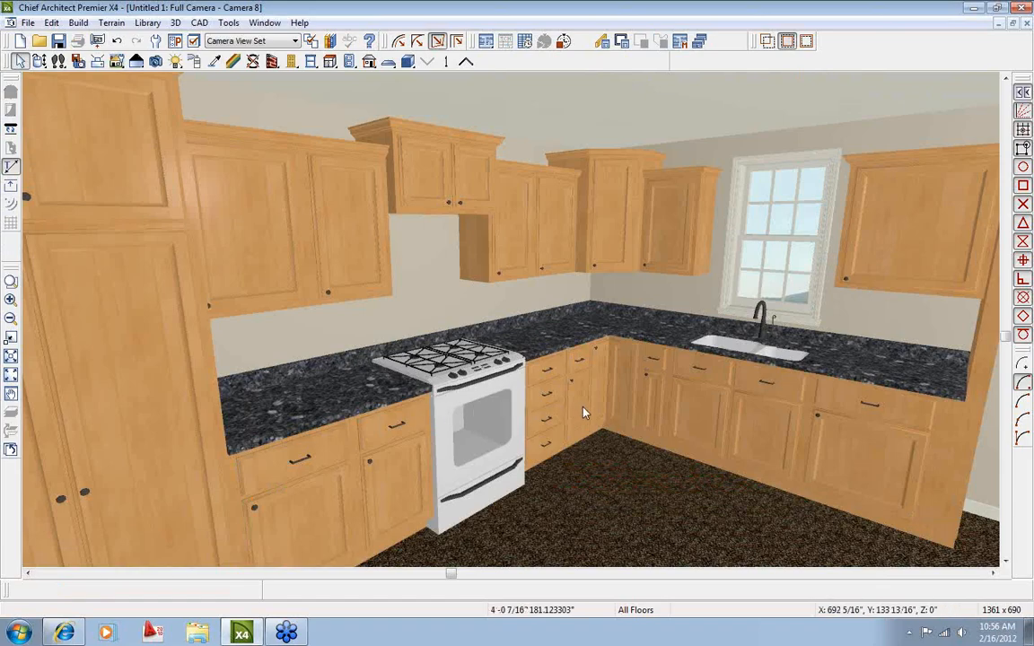
pyautogui.click(38, 61)
pyautogui.moveTo(475, 311)
pyautogui.mouseDown()
pyautogui.moveTo(501, 309)
pyautogui.moveTo(437, 313)
pyautogui.moveTo(492, 312)
pyautogui.moveTo(482, 311)
pyautogui.mouseUp()
# Pick the Sand-BX02 P665 Frosted material from the Lake Shores Blend glass tile inserts in the Ritz-Craft Countertops backsplash library.
pyautogui.click(334, 41)
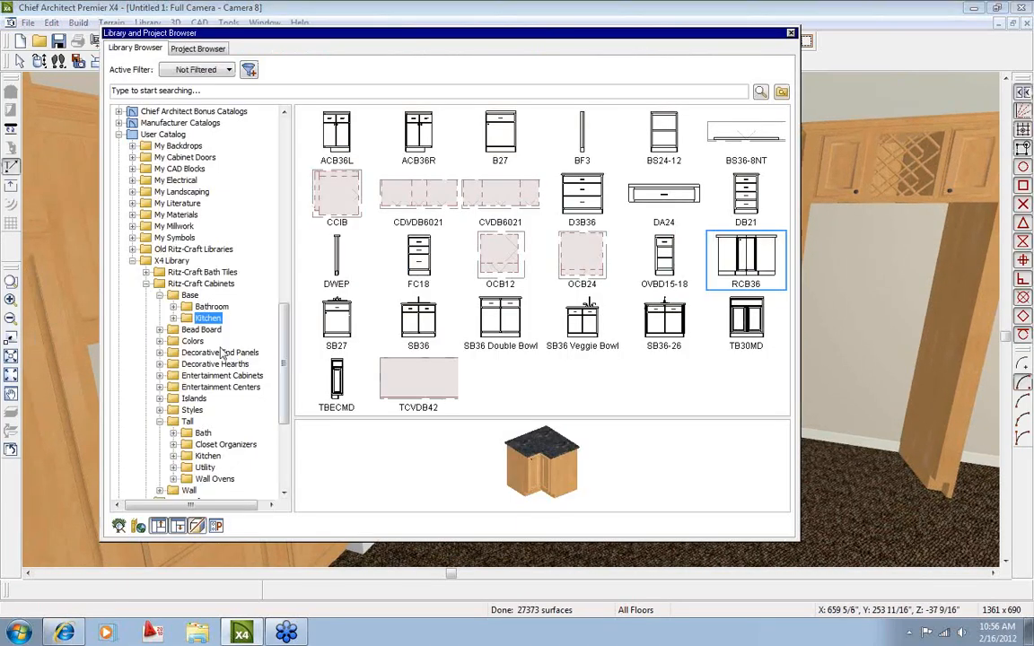
pyautogui.click(160, 295)
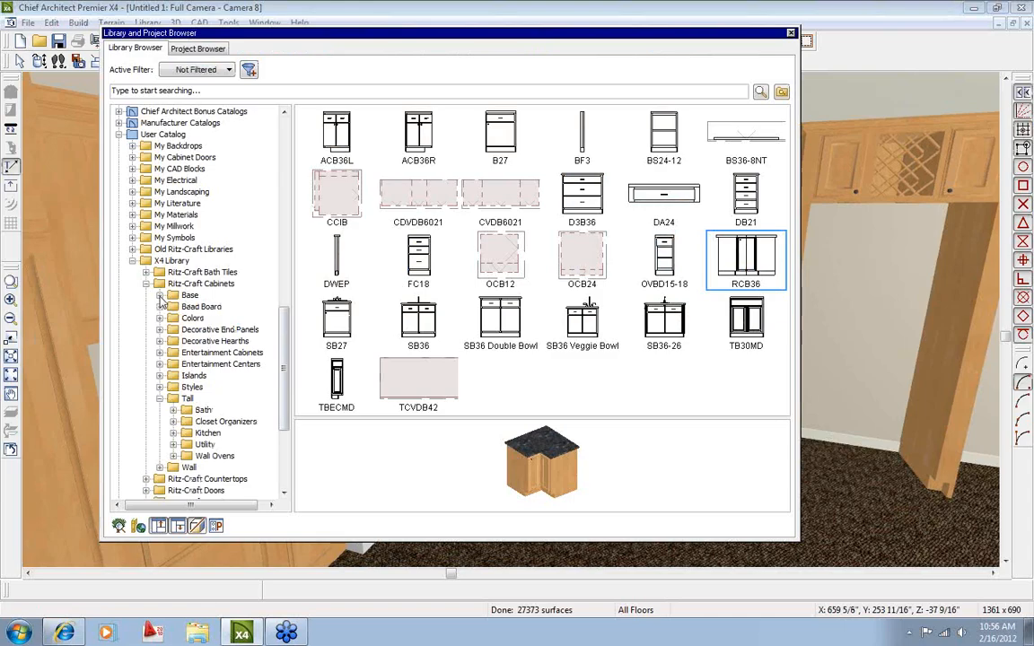
pyautogui.click(159, 399)
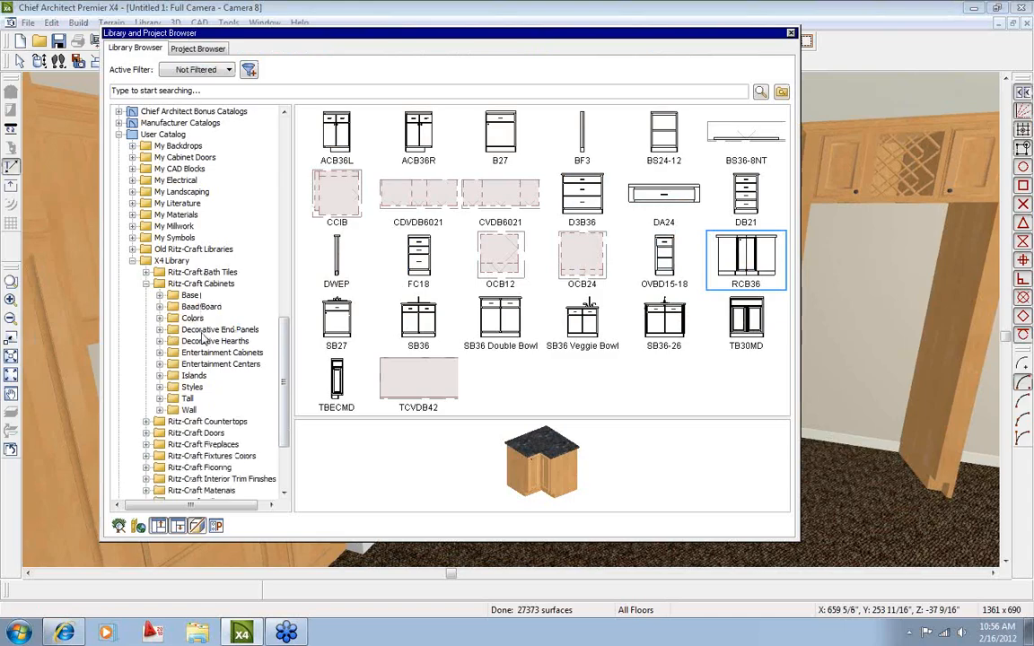
pyautogui.click(145, 283)
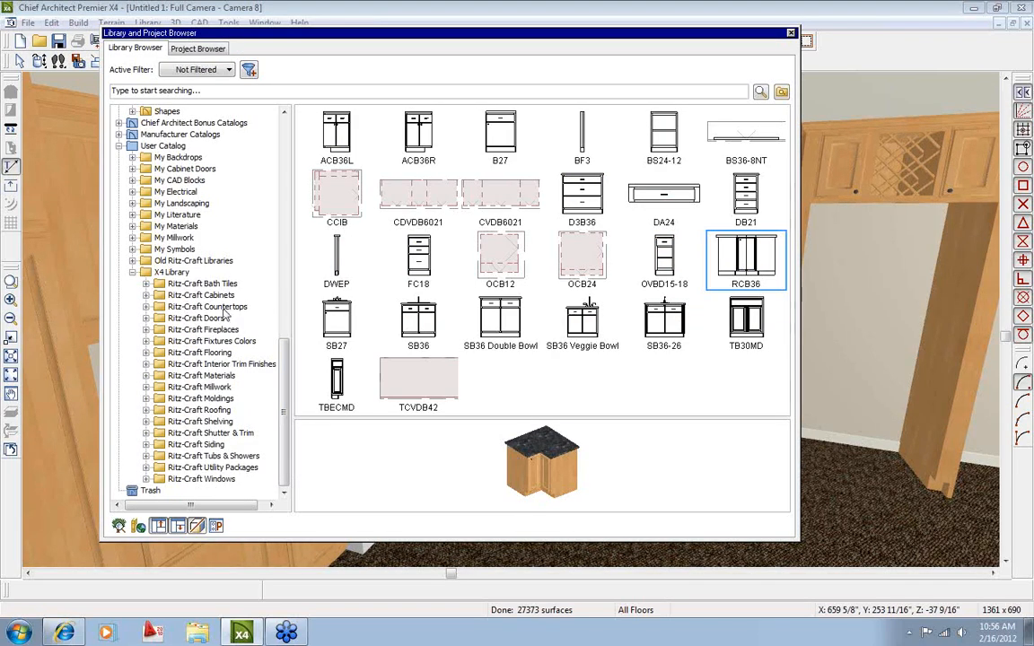
pyautogui.click(222, 307)
pyautogui.doubleClick(351, 282)
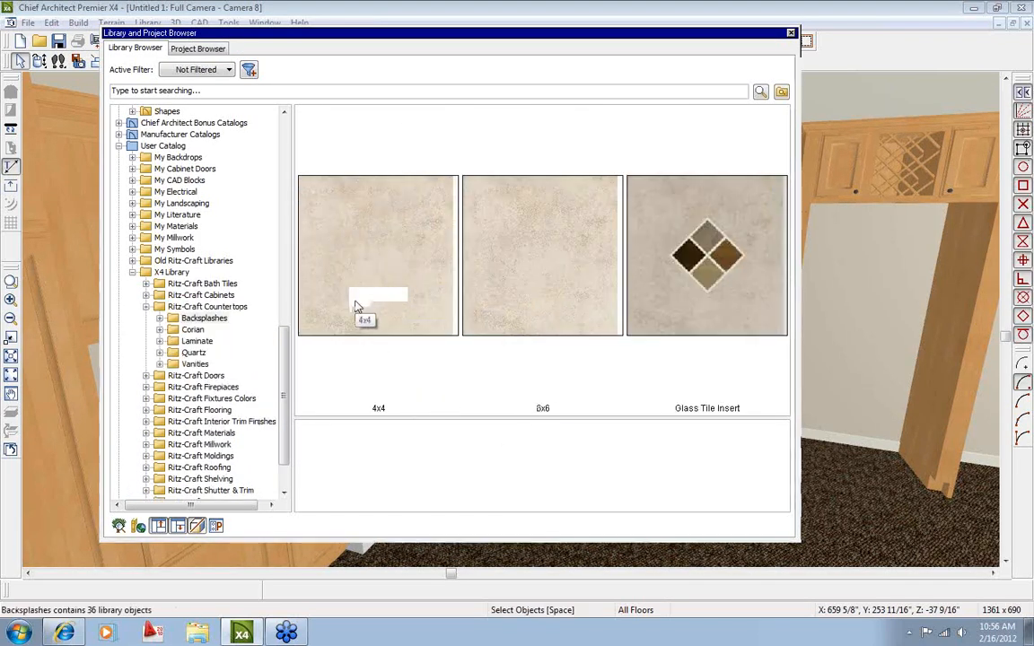
pyautogui.doubleClick(716, 316)
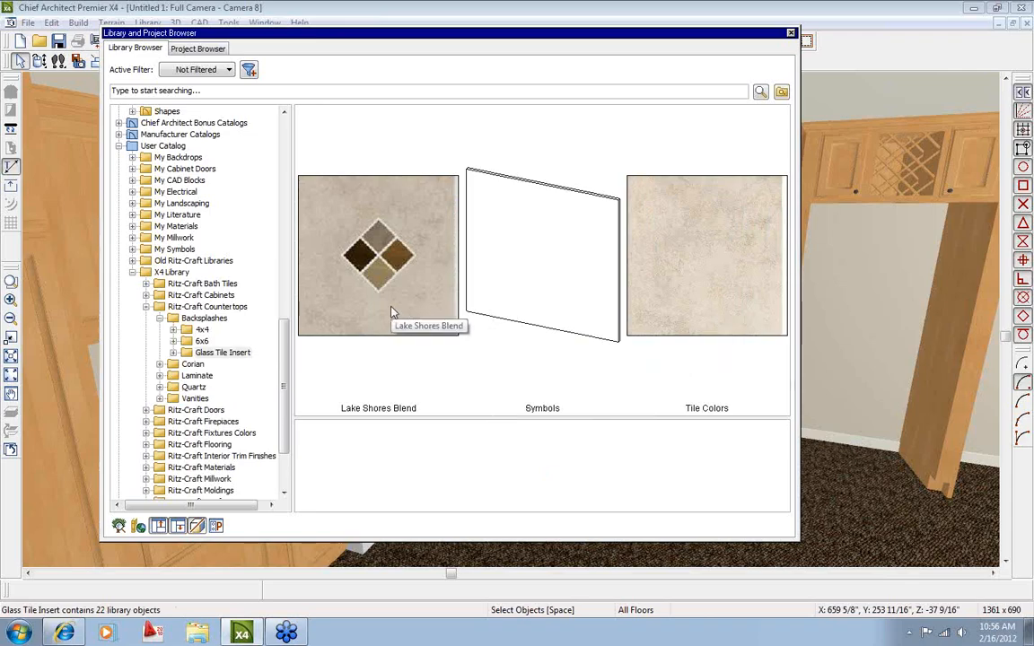
pyautogui.doubleClick(391, 312)
pyautogui.click(366, 255)
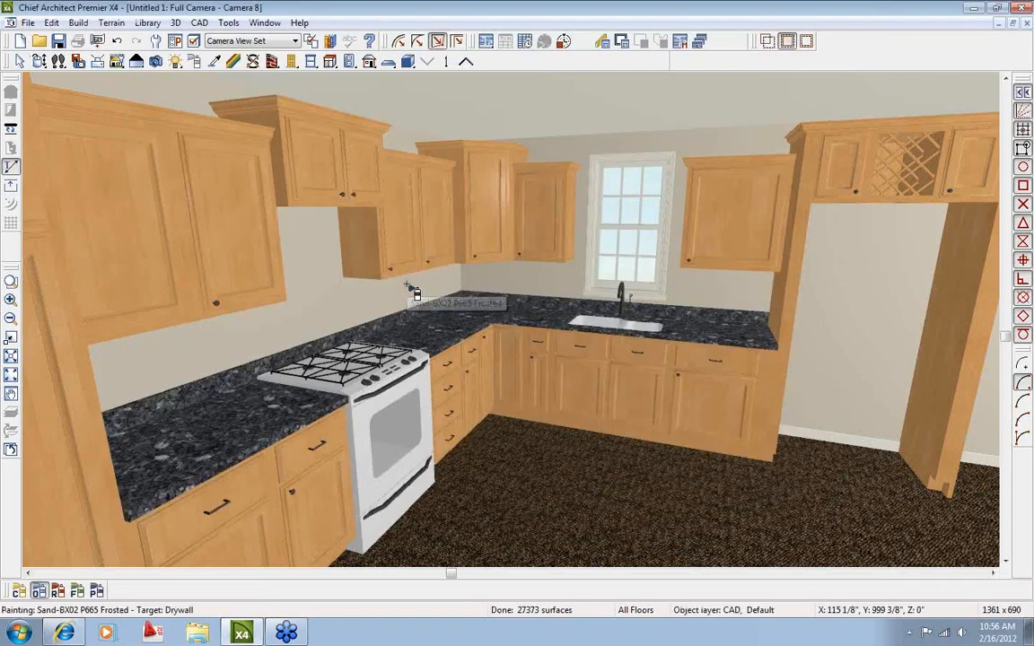
# Try painting the base cabinet beside the range with the tile material as a whole object, and undo it.
pyautogui.click(228, 394)
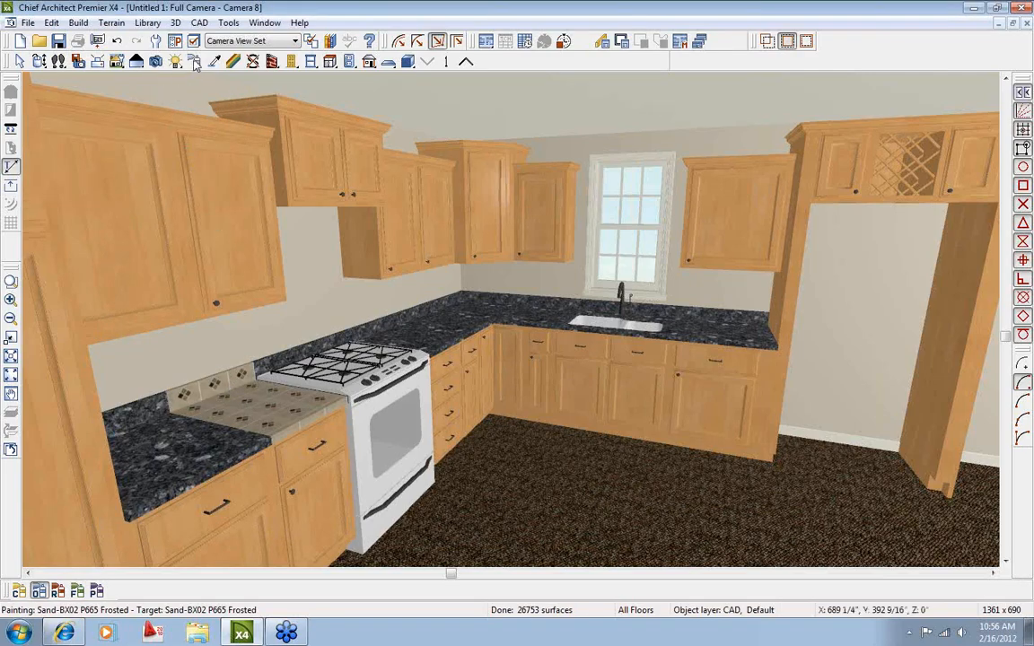
pyautogui.click(117, 42)
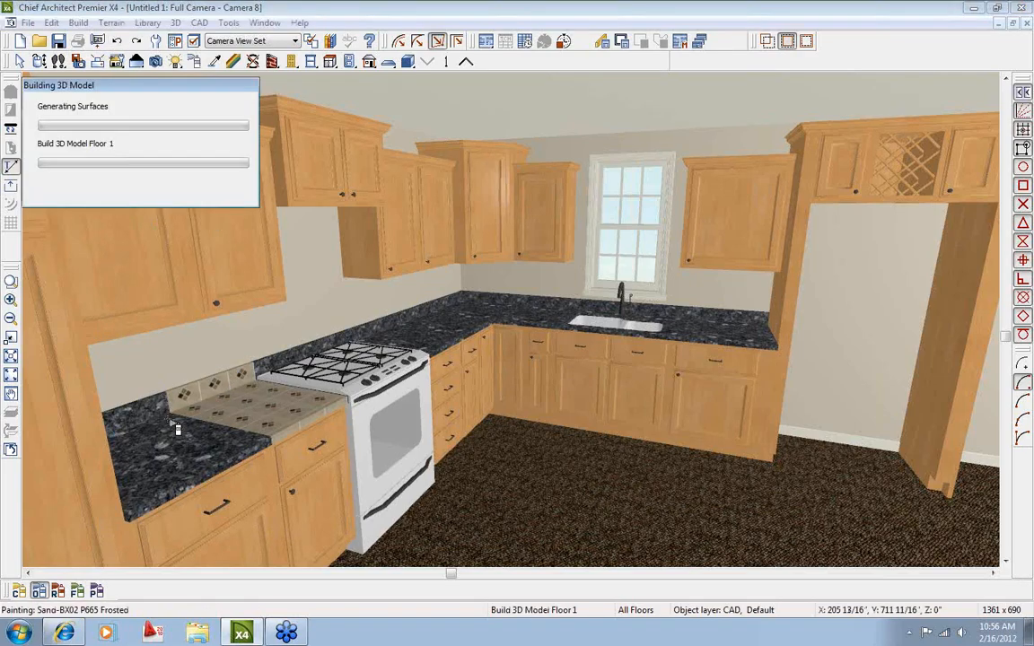
# Apply Sand-BX02 P665 Frosted by component to only the backsplash sections beside and behind the range.
pyautogui.click(18, 590)
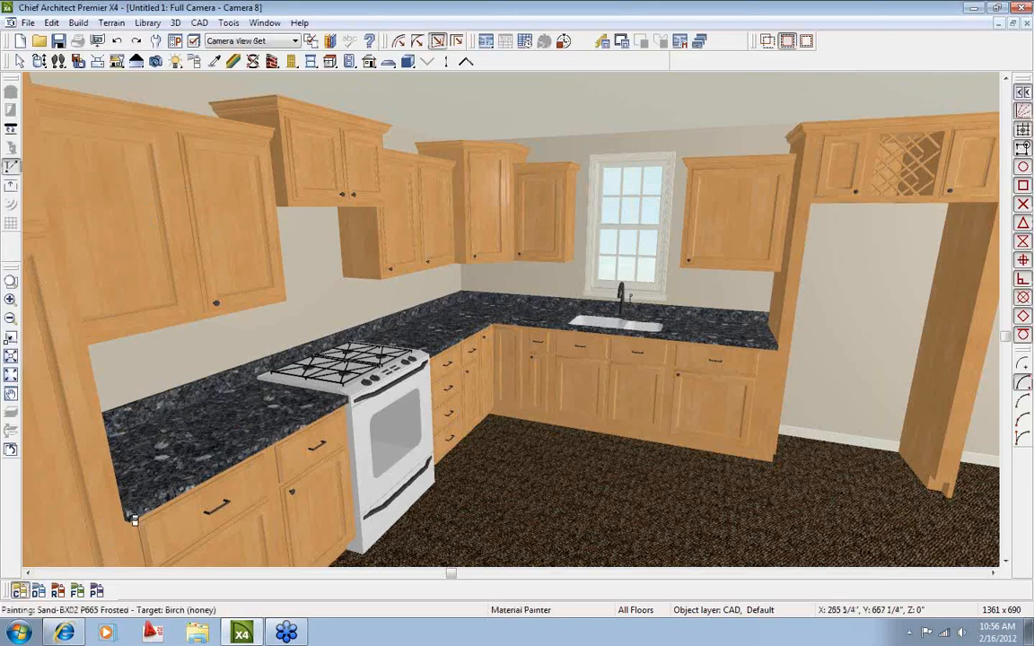
pyautogui.click(203, 406)
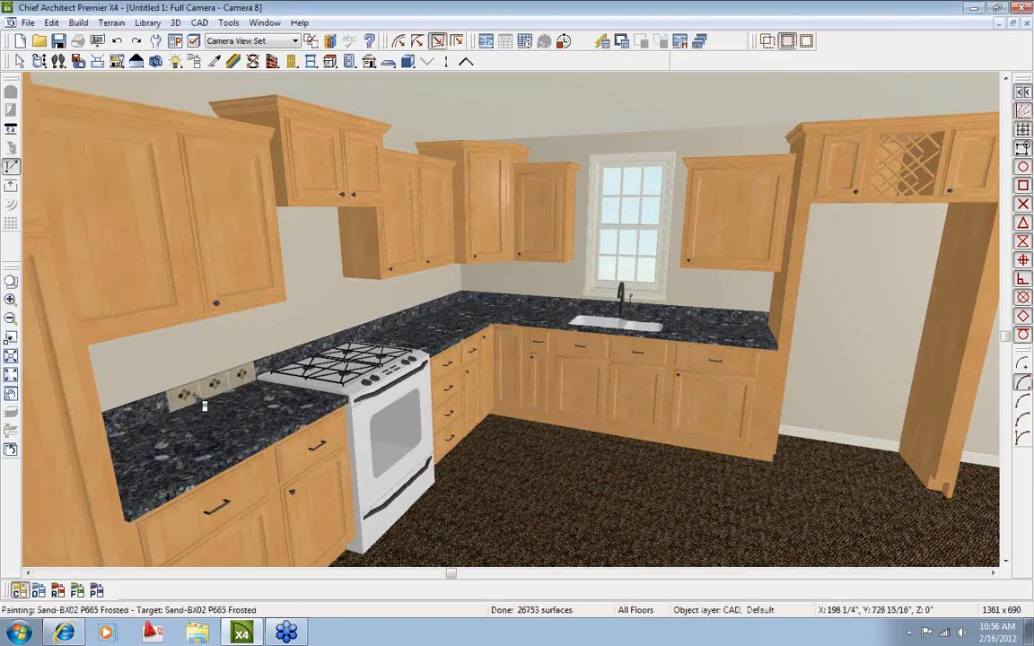
pyautogui.click(272, 375)
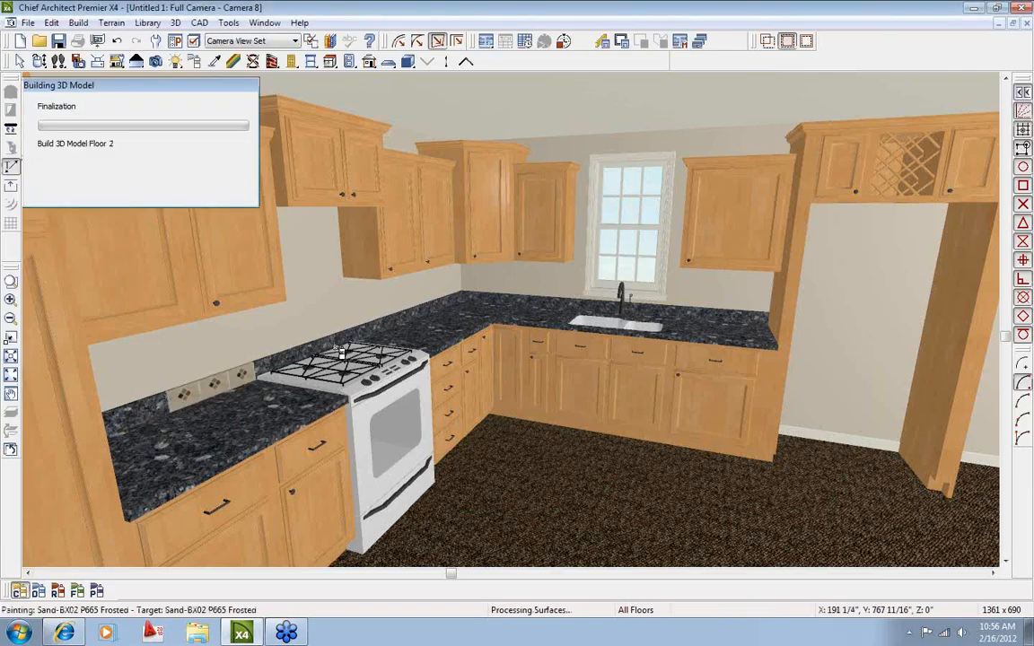
pyautogui.click(375, 341)
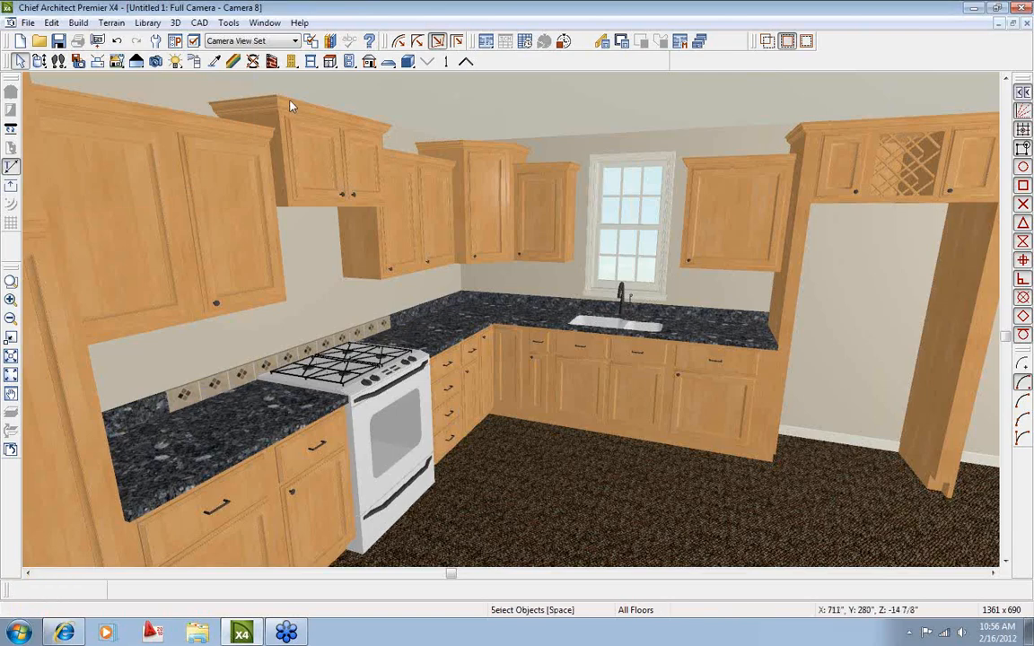
# Select all base cabinets along the range and sink walls, including RCB36 and the DWEP panel, in the Untitled 1 floor plan.
pyautogui.click(265, 22)
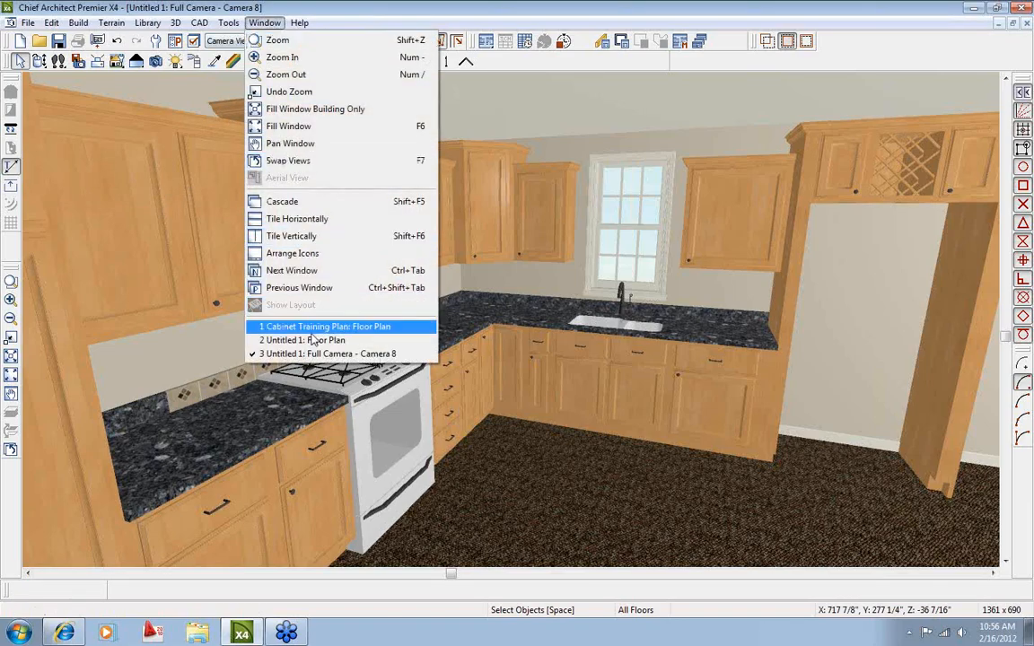
pyautogui.click(312, 341)
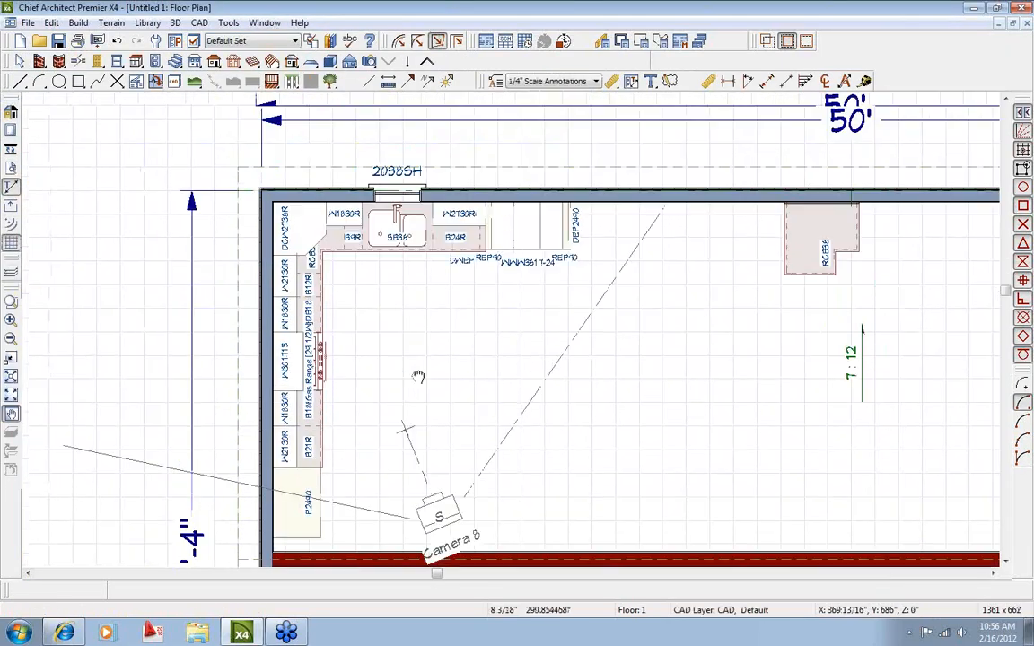
pyautogui.scroll(2, 339, 459)
pyautogui.click(280, 396)
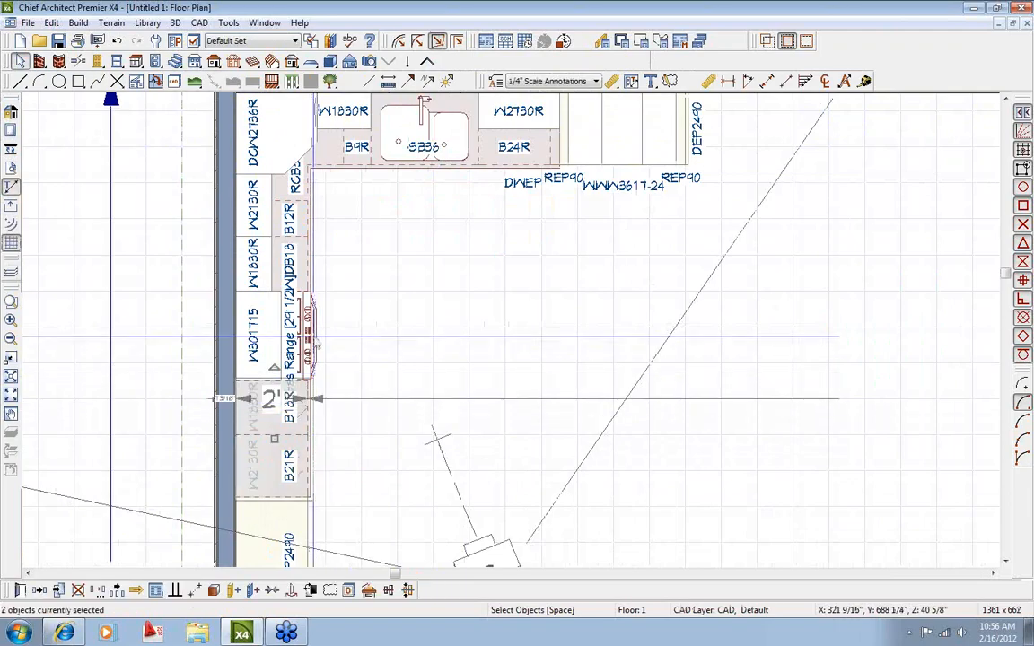
pyautogui.keyDown('shift'); pyautogui.click(302, 267); pyautogui.keyUp('shift')
pyautogui.keyDown('shift'); pyautogui.click(301, 221); pyautogui.keyUp('shift')
pyautogui.keyDown('shift'); pyautogui.click(301, 183); pyautogui.keyUp('shift')
pyautogui.keyDown('shift'); pyautogui.click(356, 159); pyautogui.keyUp('shift')
pyautogui.keyDown('shift'); pyautogui.click(440, 163); pyautogui.keyUp('shift')
pyautogui.keyDown('shift'); pyautogui.click(528, 160); pyautogui.keyUp('shift')
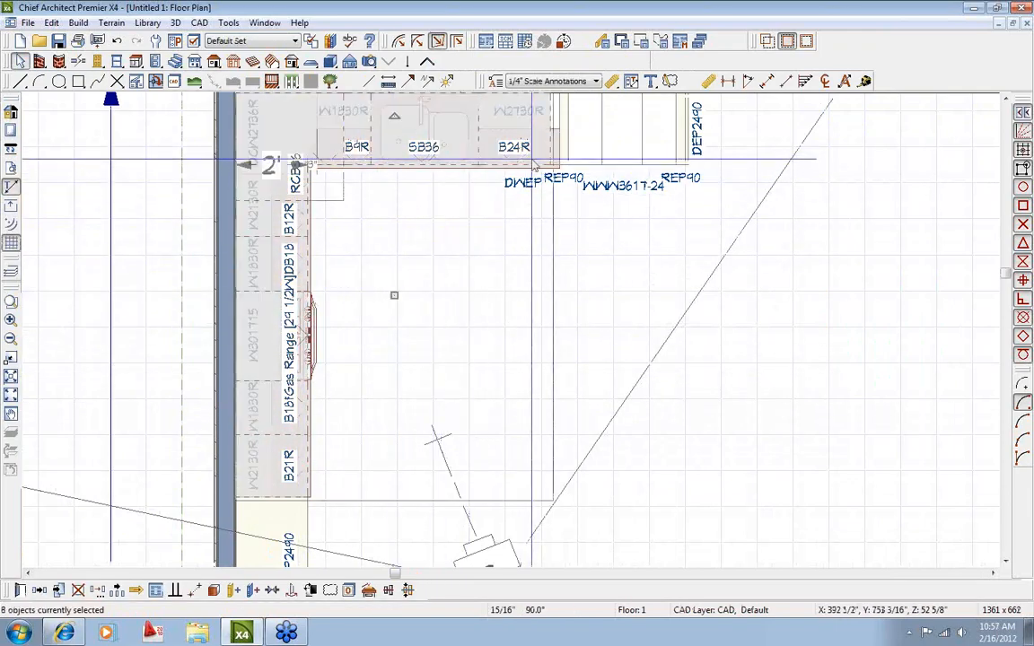
pyautogui.scroll(3, 546, 153)
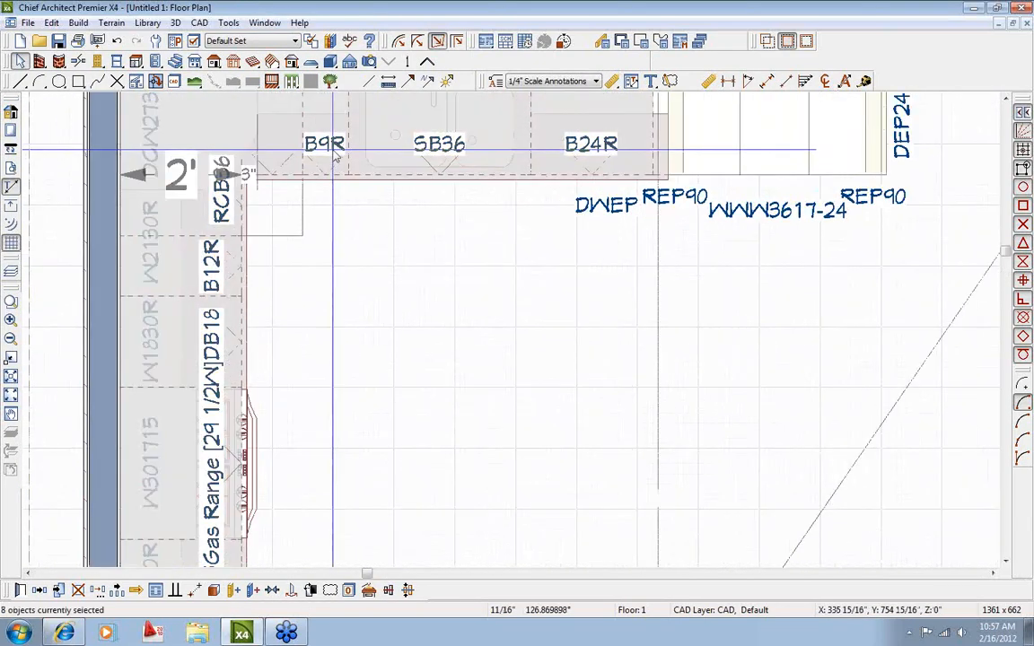
pyautogui.keyDown('shift'); pyautogui.click(330, 160); pyautogui.keyUp('shift')
pyautogui.keyDown('shift'); pyautogui.click(666, 180); pyautogui.keyUp('shift')
pyautogui.scroll(-3, 526, 266)
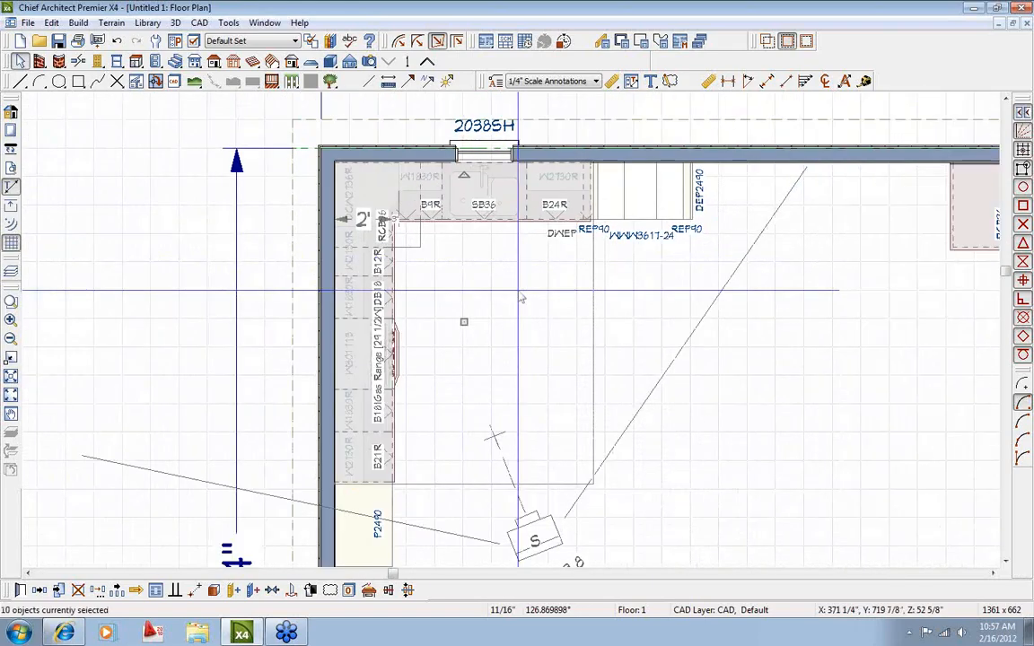
# Set the selected cabinets' backsplash height and thickness to 0, and inspect the bare countertops in the Camera 8 view.
pyautogui.click(19, 590)
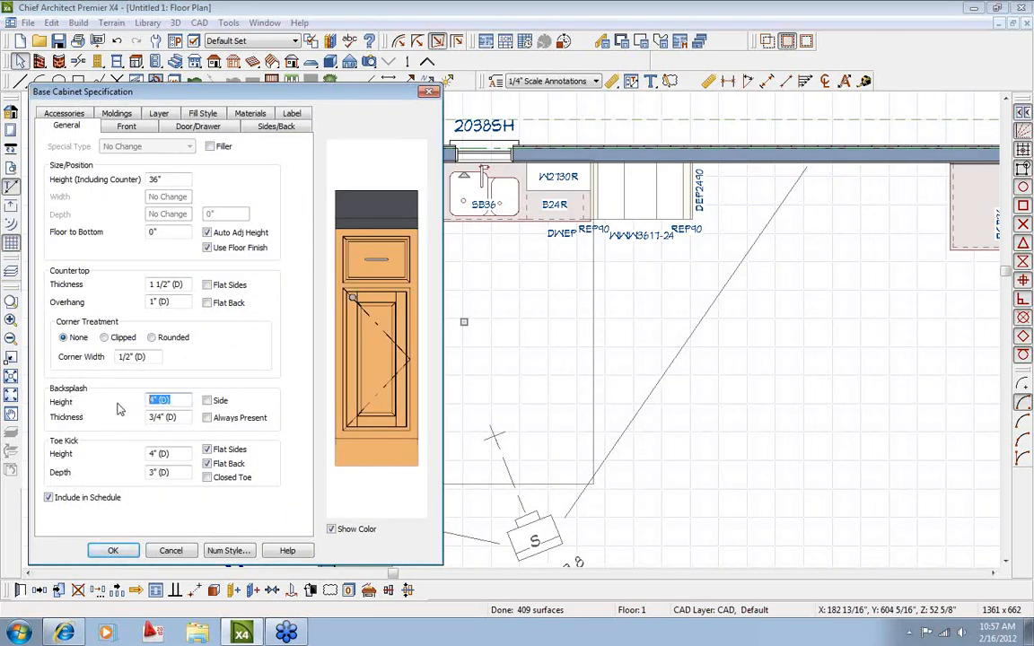
pyautogui.write('0')
pyautogui.press('Tab')
pyautogui.write('0')
pyautogui.click(113, 550)
pyautogui.hotkey('ctrl', 'Tab')
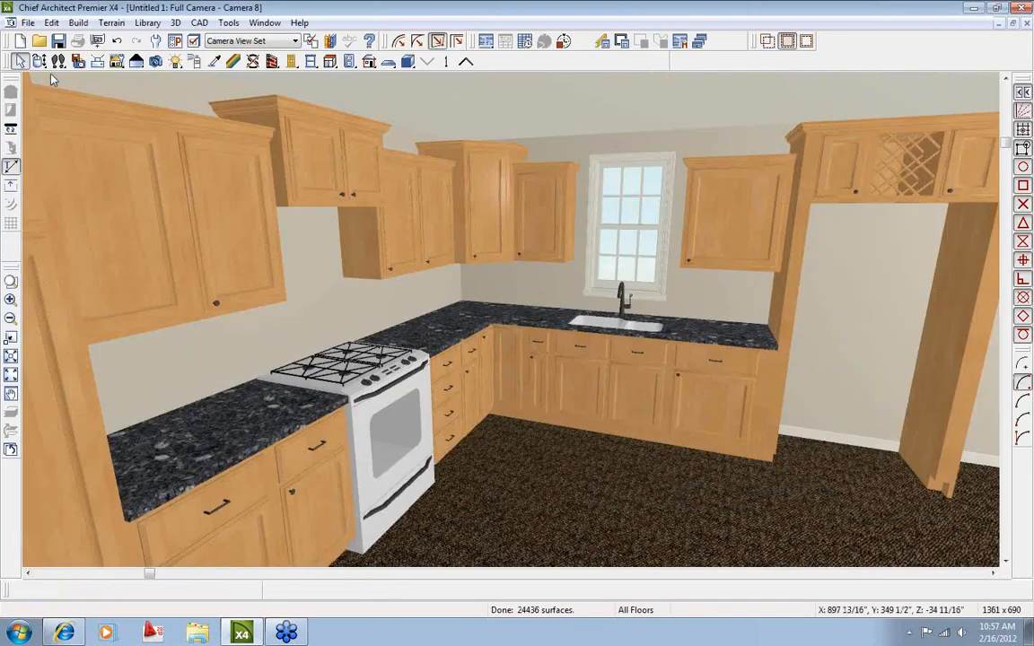
pyautogui.moveTo(543, 290); pyautogui.dragTo(633, 298)
# Create a wall elevation view facing the range wall from the Untitled 1 floor plan.
pyautogui.click(265, 22)
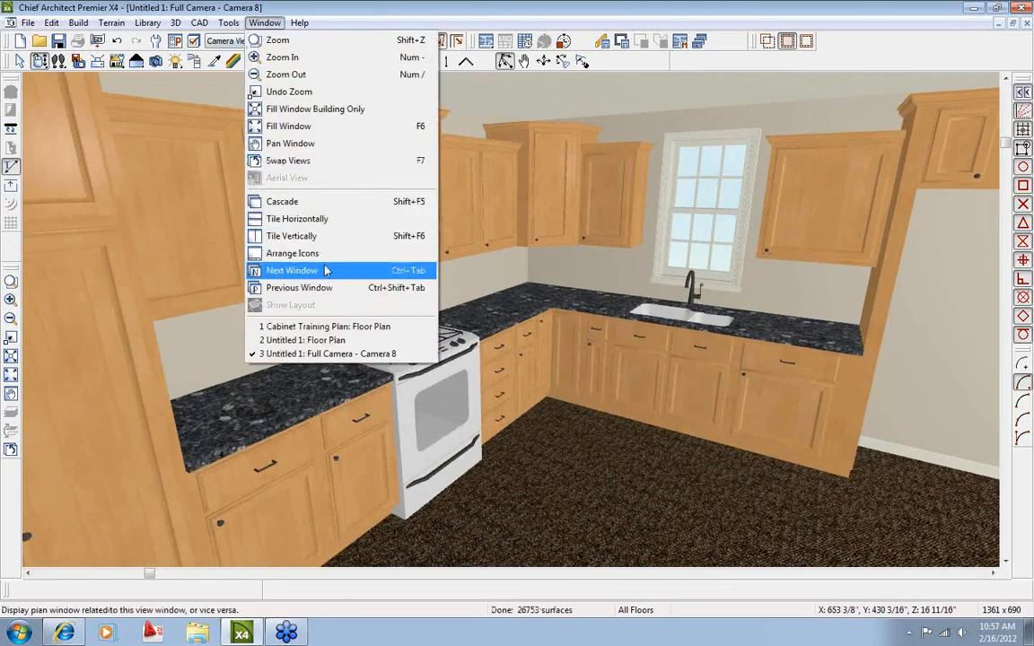
pyautogui.click(302, 340)
pyautogui.scroll(3, 428, 337)
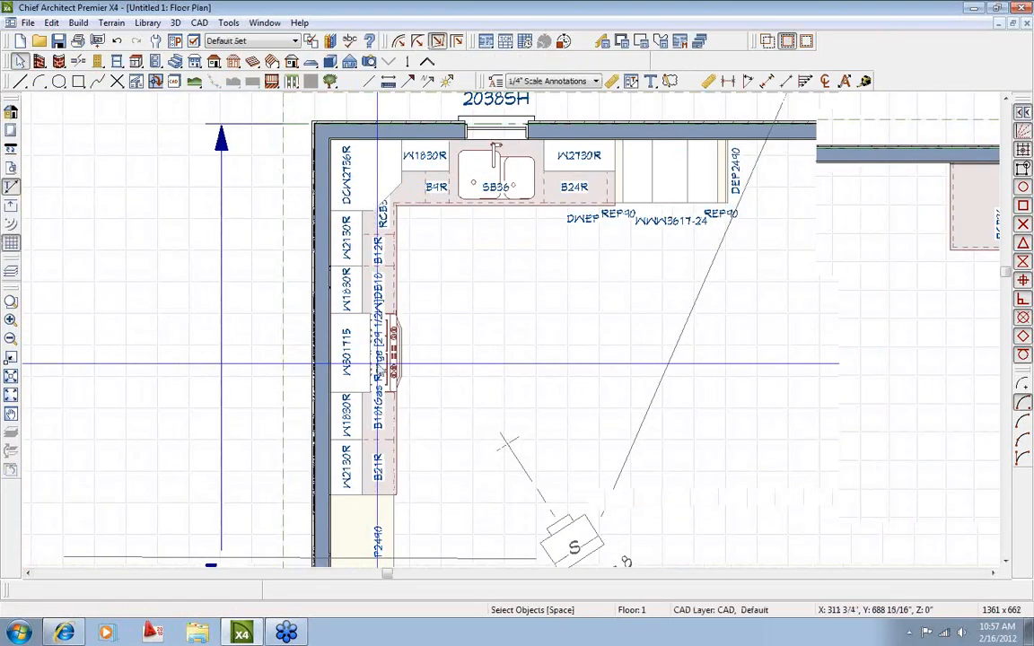
pyautogui.scroll(-1, 467, 345)
pyautogui.scroll(1, 485, 352)
pyautogui.press('space')
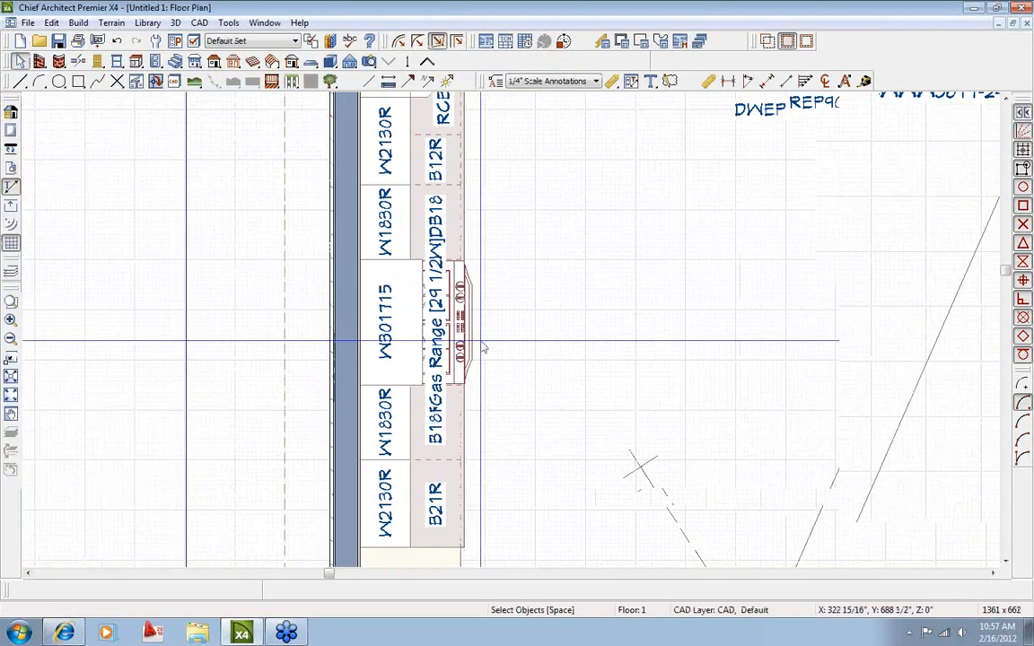
pyautogui.scroll(-3, 458, 350)
pyautogui.scroll(3, 440, 352)
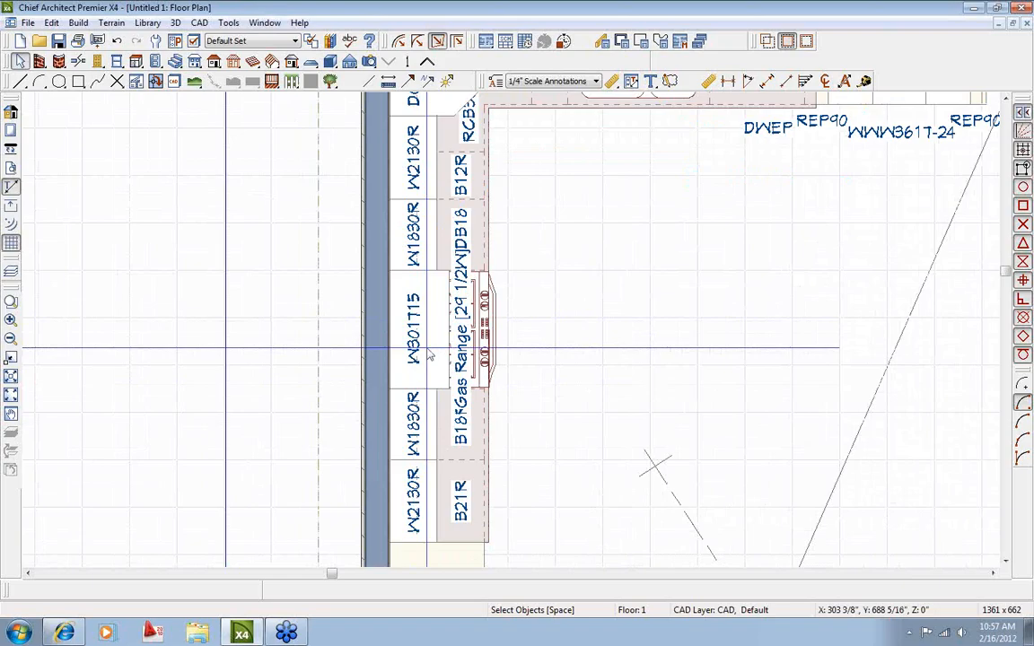
pyautogui.click(350, 65)
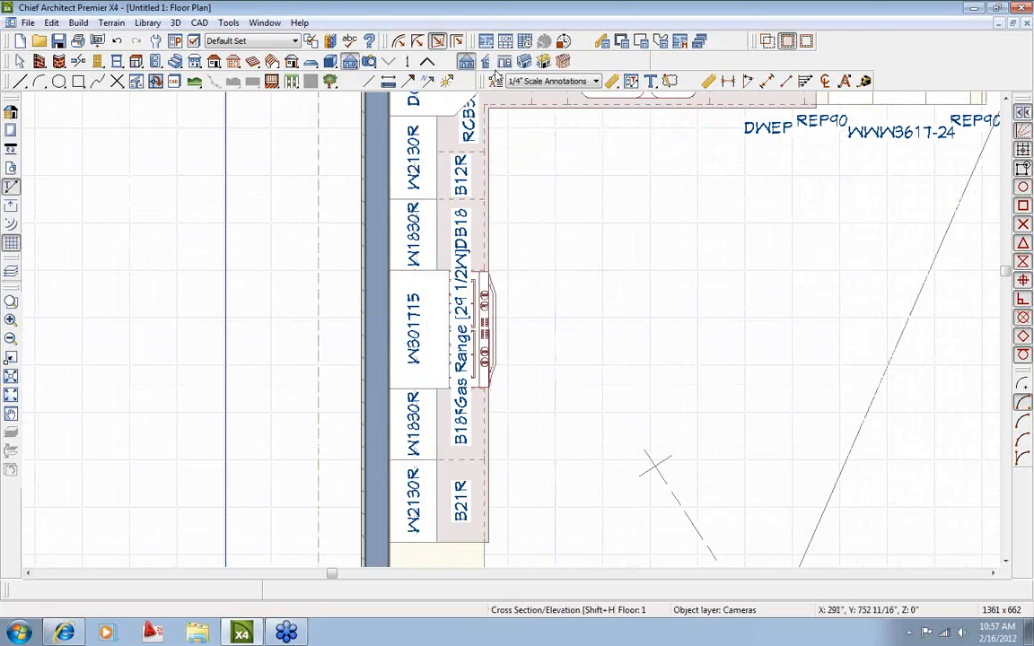
pyautogui.moveTo(715, 300); pyautogui.dragTo(619, 304)
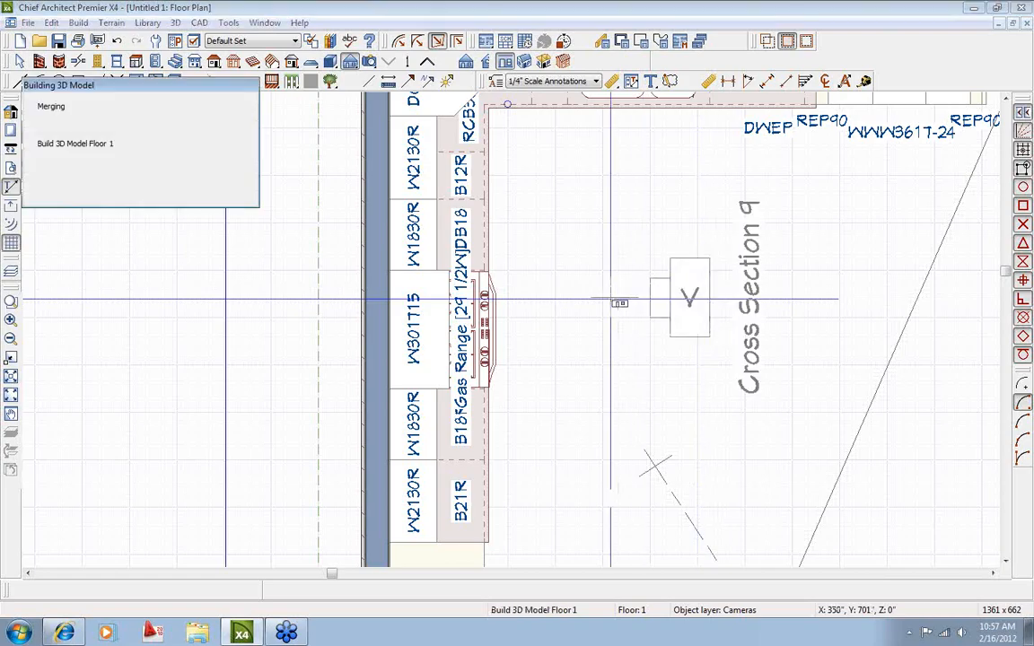
pyautogui.scroll(3, 380, 376)
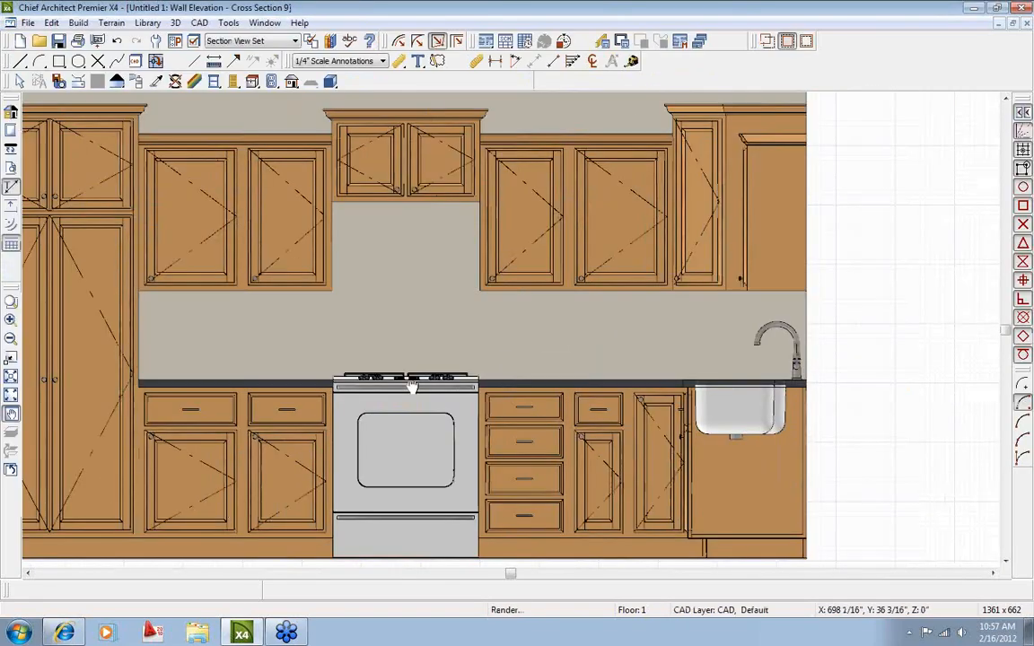
# Place the x6x6 Tile Blank symbol from the Glass Tile Insert library on the wall above the B18R base cabinet beside the range.
pyautogui.click(330, 41)
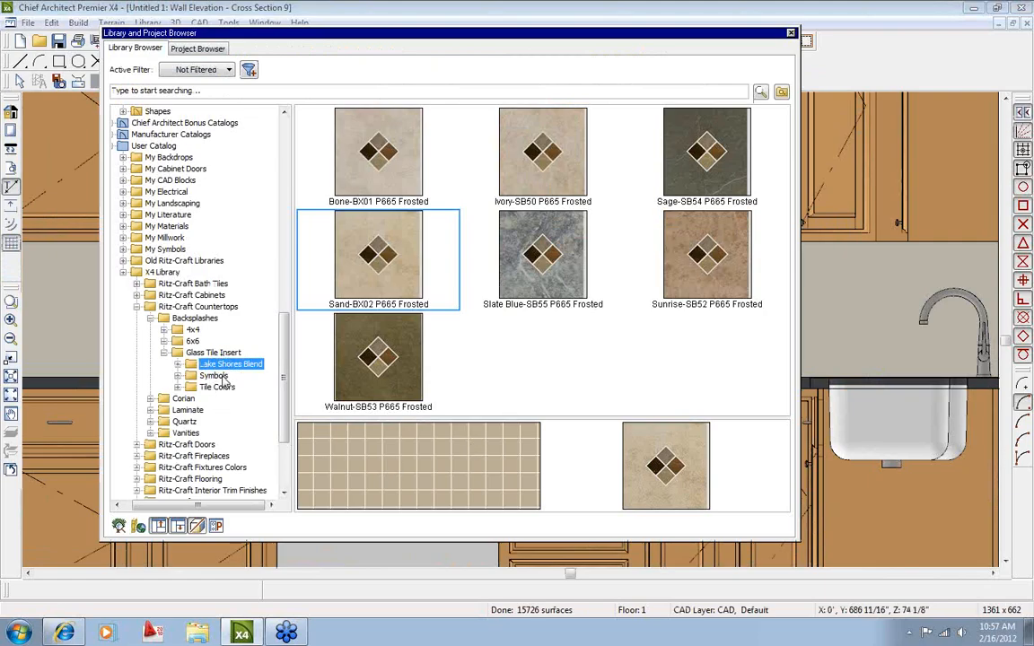
pyautogui.click(213, 375)
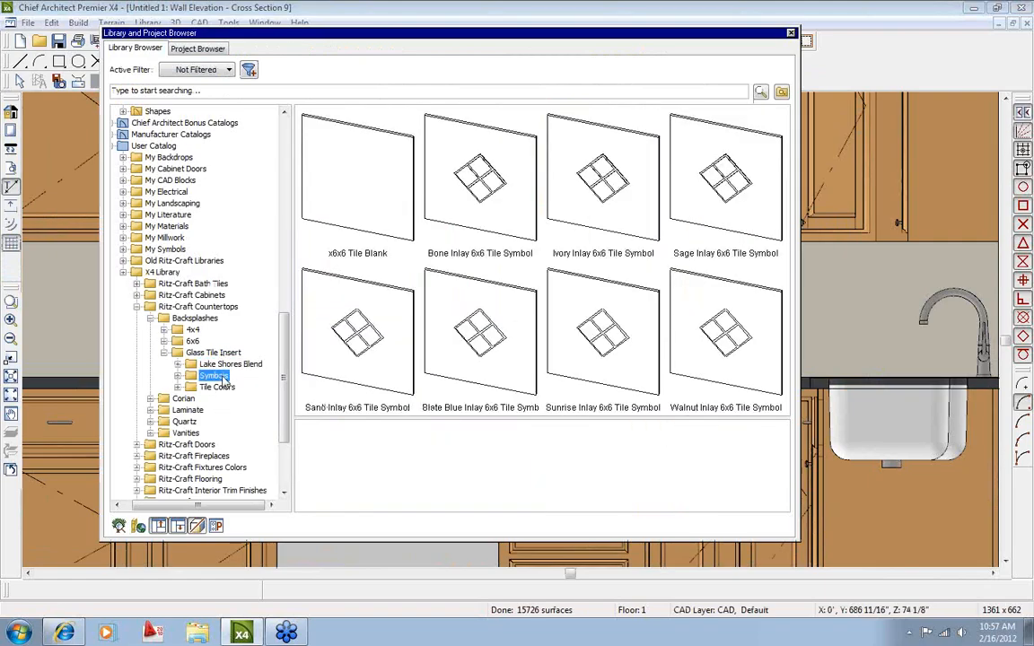
pyautogui.click(378, 206)
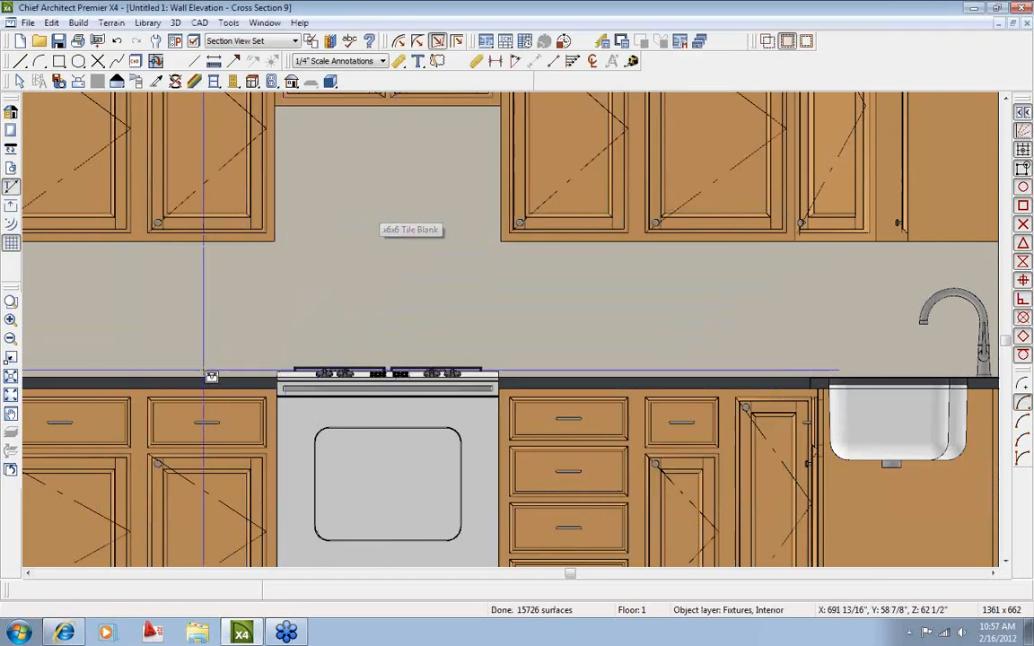
pyautogui.click(212, 345)
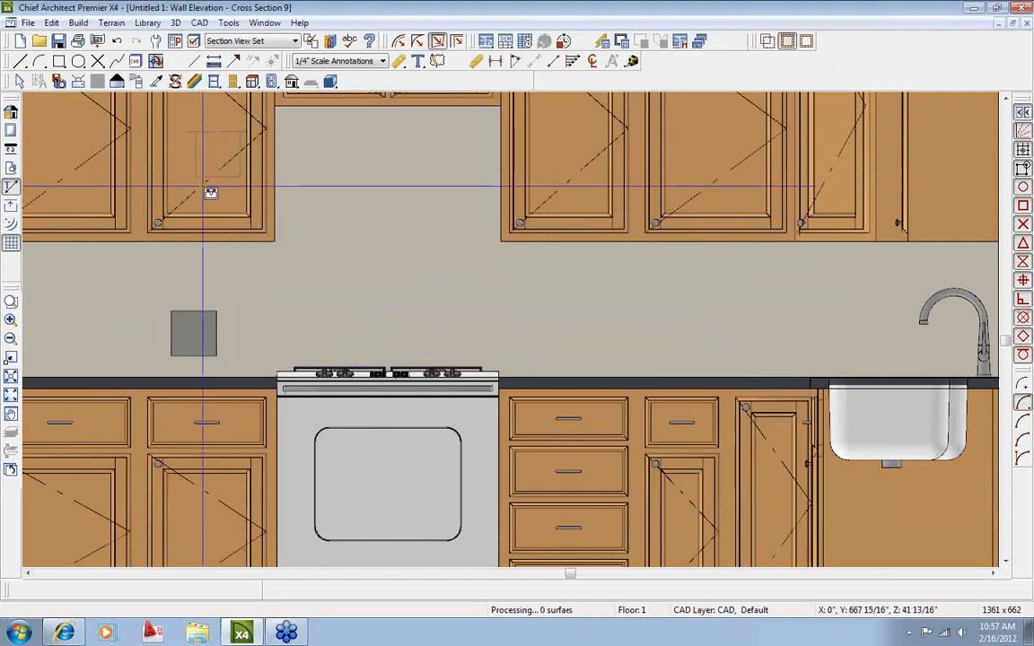
# Place a Sage Inlay 6x6 Tile Symbol on the wall above the drawer base on the sink side of the range.
pyautogui.click(330, 41)
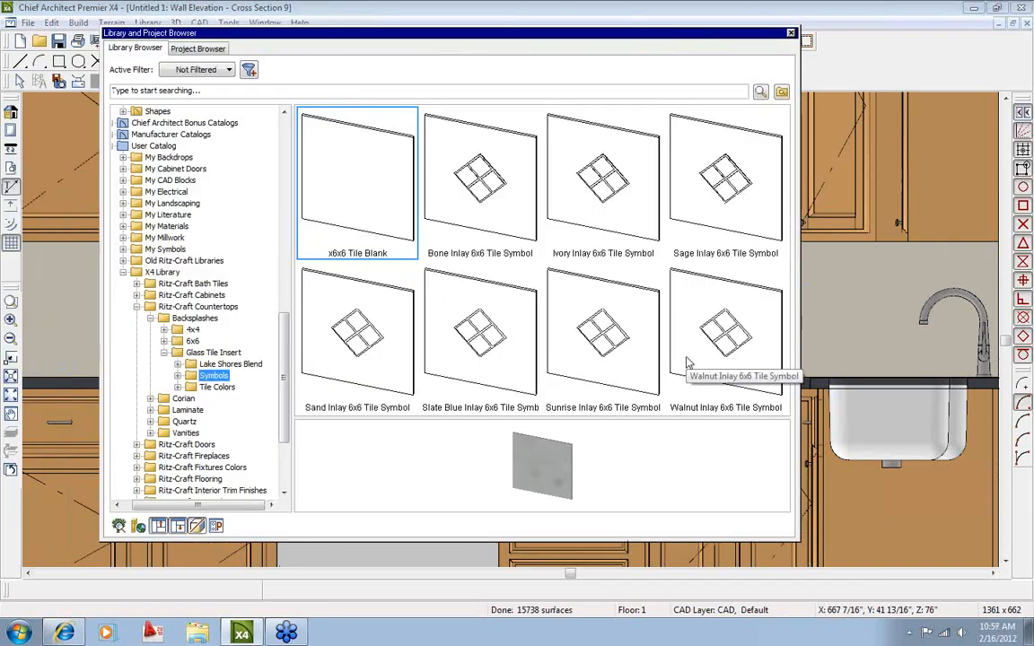
pyautogui.click(692, 208)
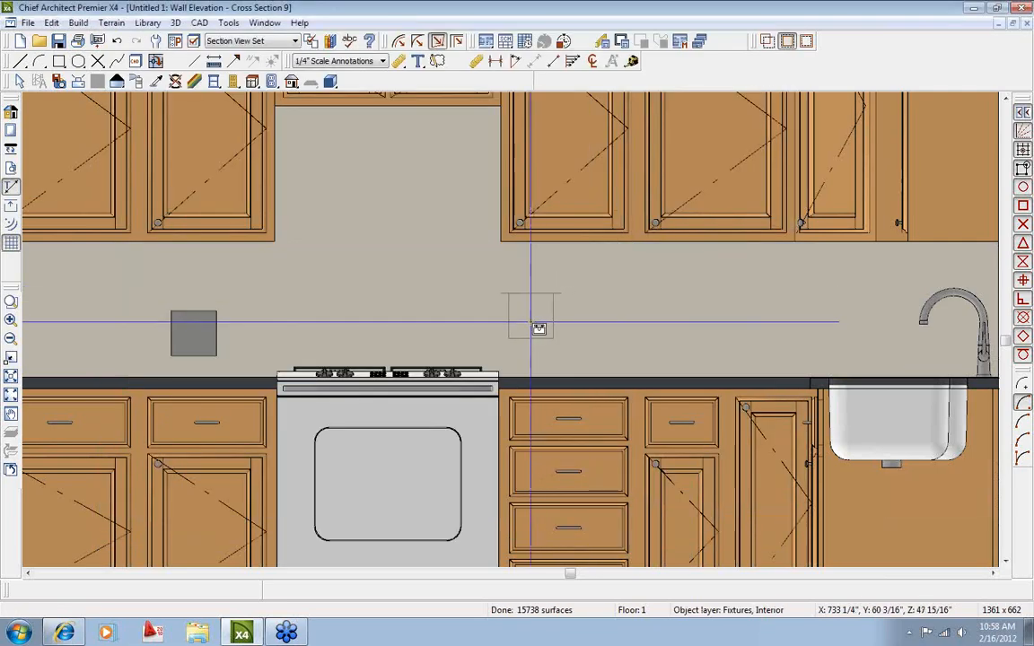
pyautogui.click(532, 334)
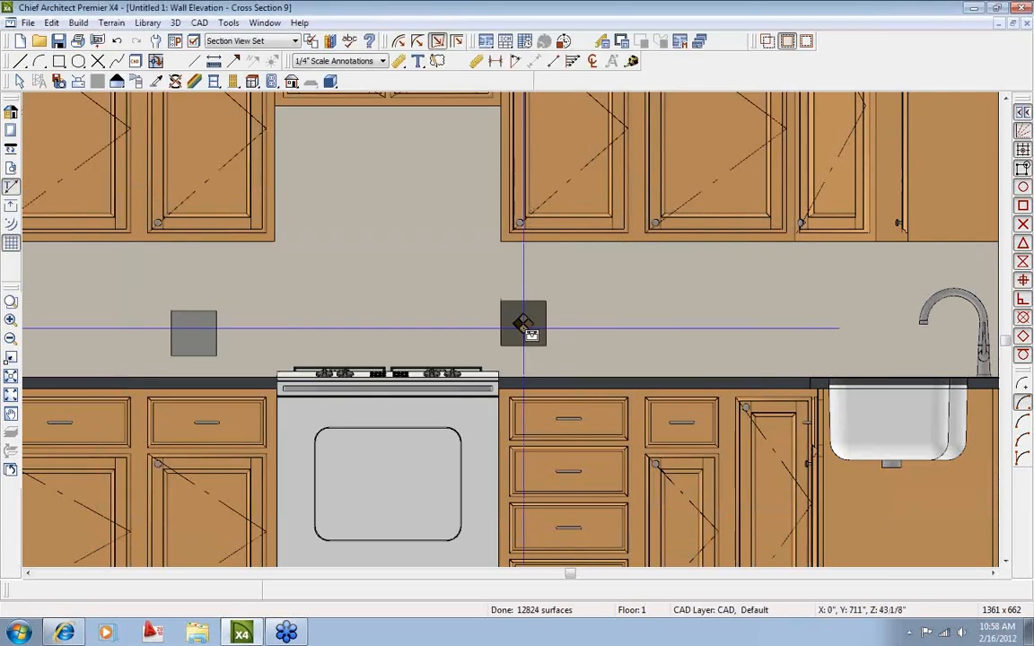
# Move the blank tile and the Sage inlay tile straight down so that both rest on the countertop.
pyautogui.scroll(3, 184, 350)
pyautogui.click(208, 325)
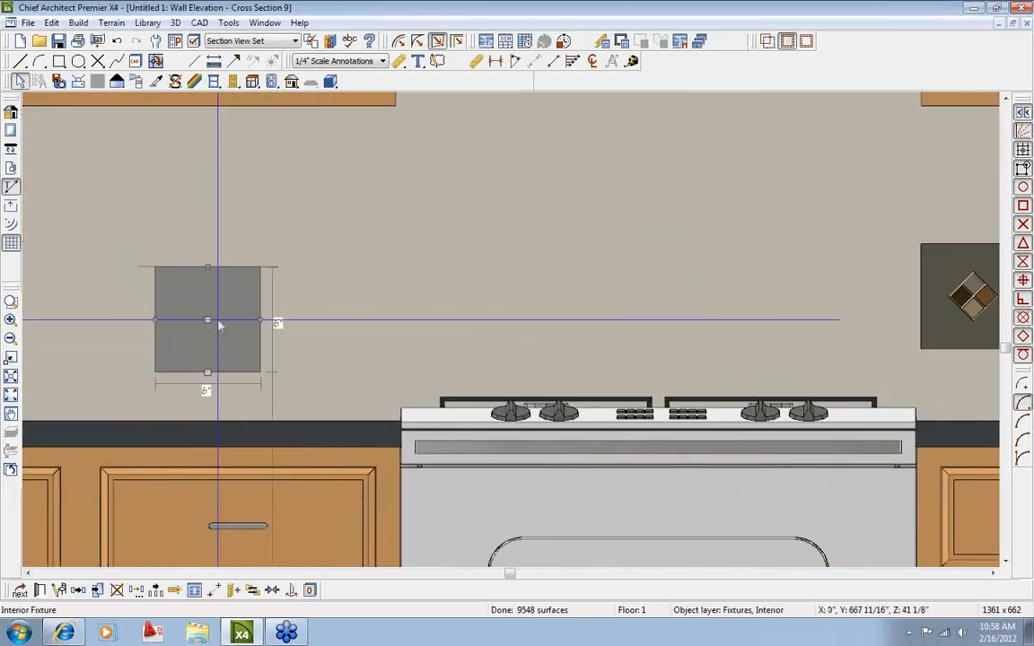
pyautogui.moveTo(207, 330); pyautogui.dragTo(207, 379)
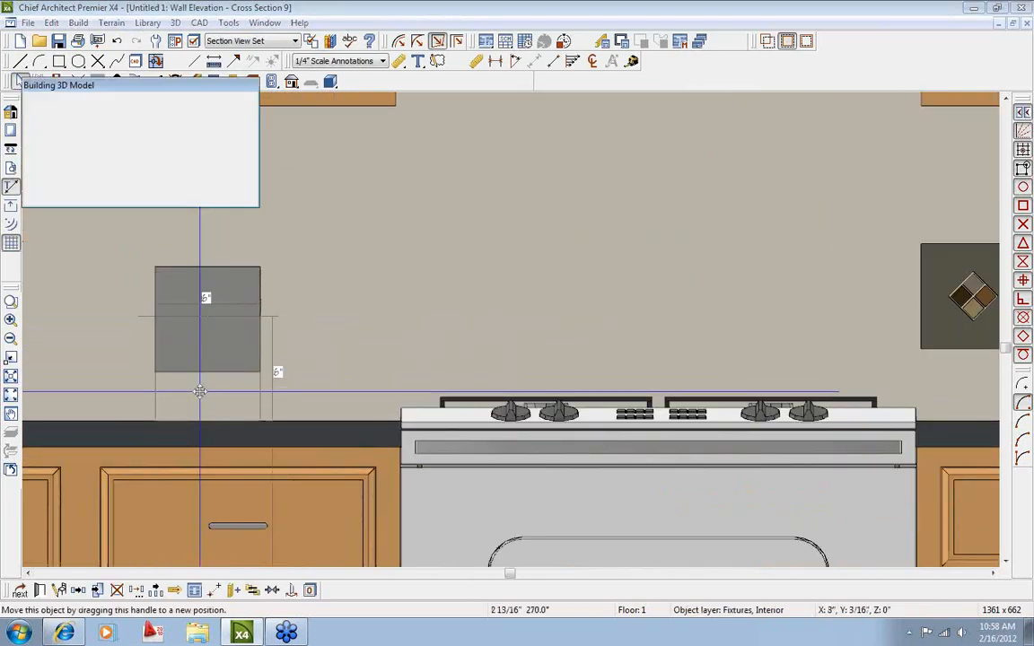
pyautogui.moveTo(573, 329); pyautogui.dragTo(134, 332, button='middle')
pyautogui.click(528, 334)
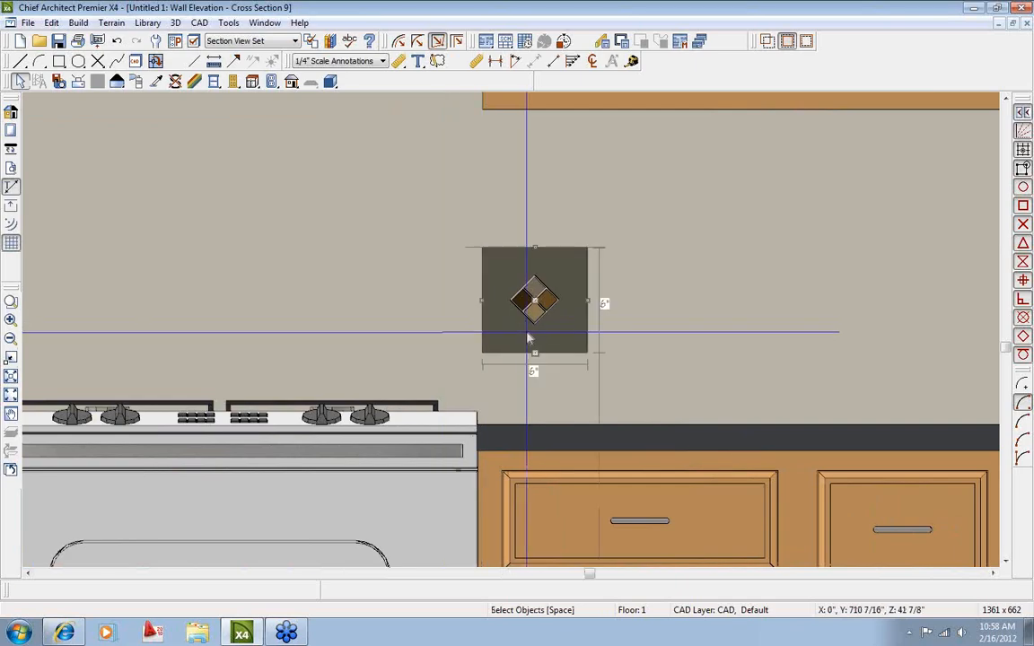
pyautogui.moveTo(536, 308); pyautogui.dragTo(532, 396)
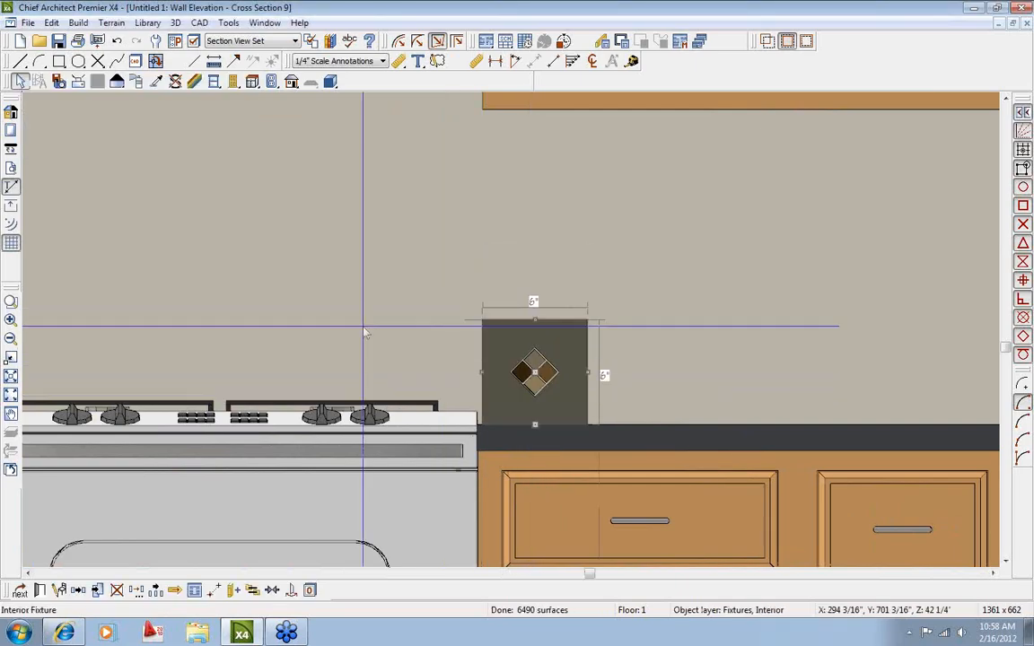
pyautogui.click(363, 330)
pyautogui.scroll(-4, 363, 331)
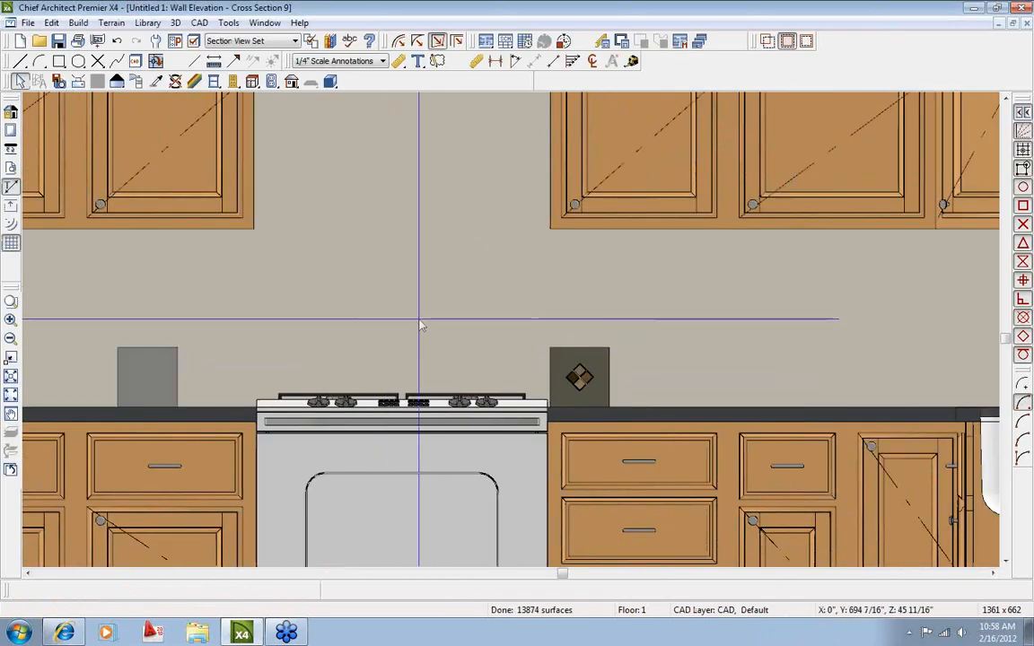
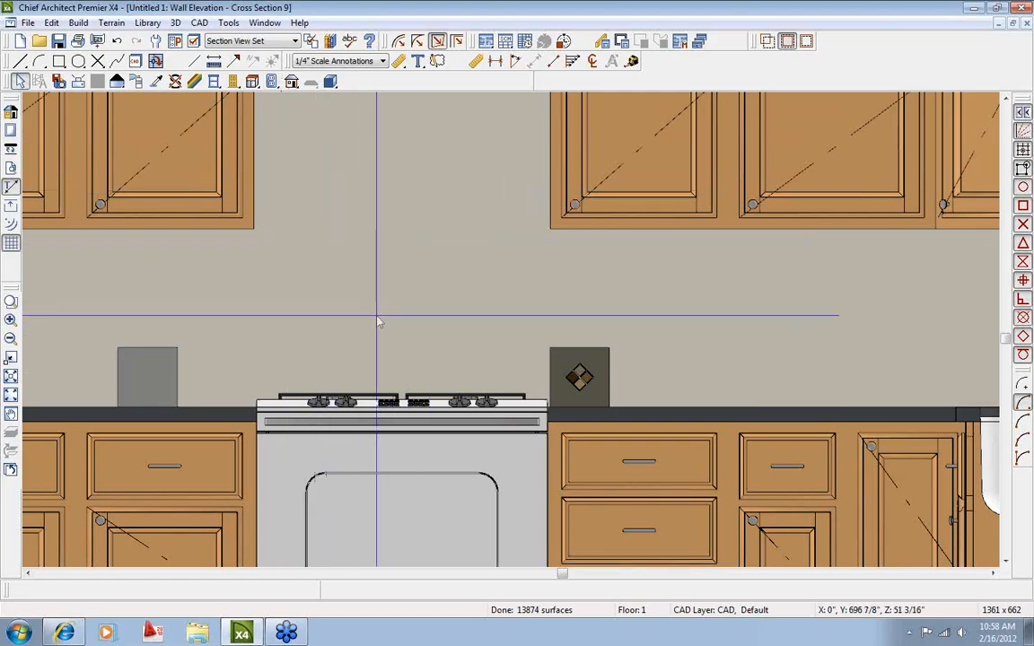
# In the Untitled 1 floor plan, slide the blank tile along the wall to line up with the range-side edge of cabinet W1830R.
pyautogui.press('Left')
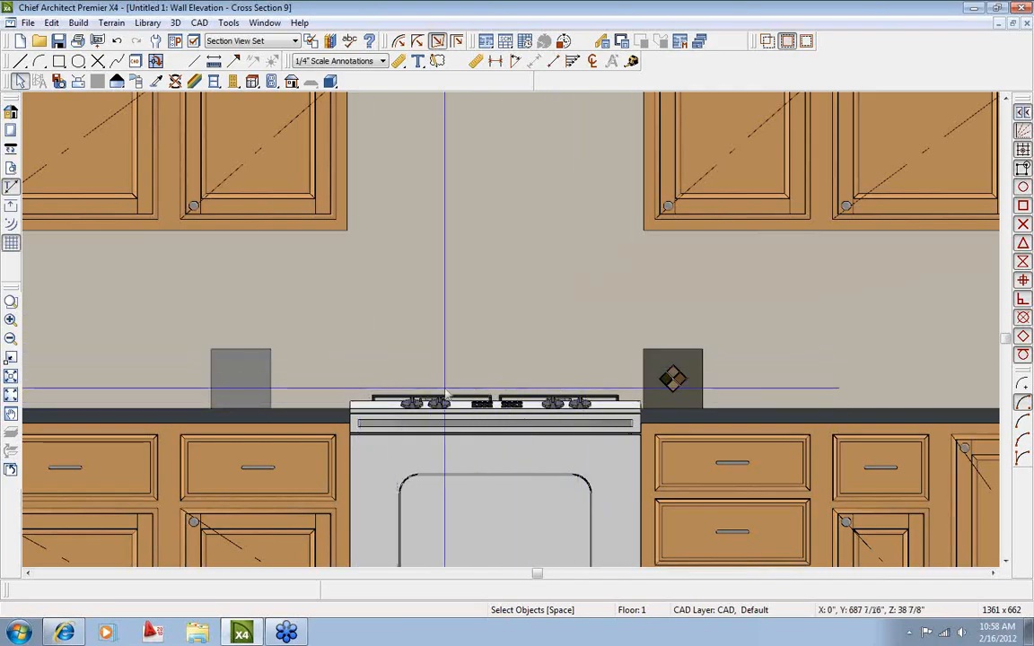
pyautogui.scroll(1, 226, 381)
pyautogui.click(274, 27)
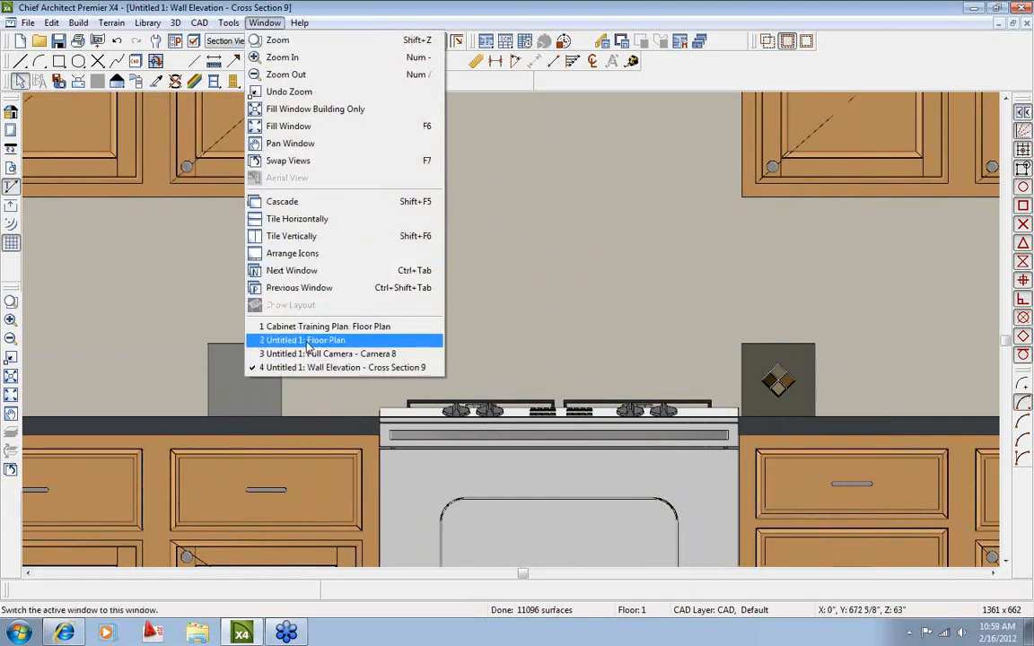
pyautogui.click(307, 344)
pyautogui.scroll(3, 386, 430)
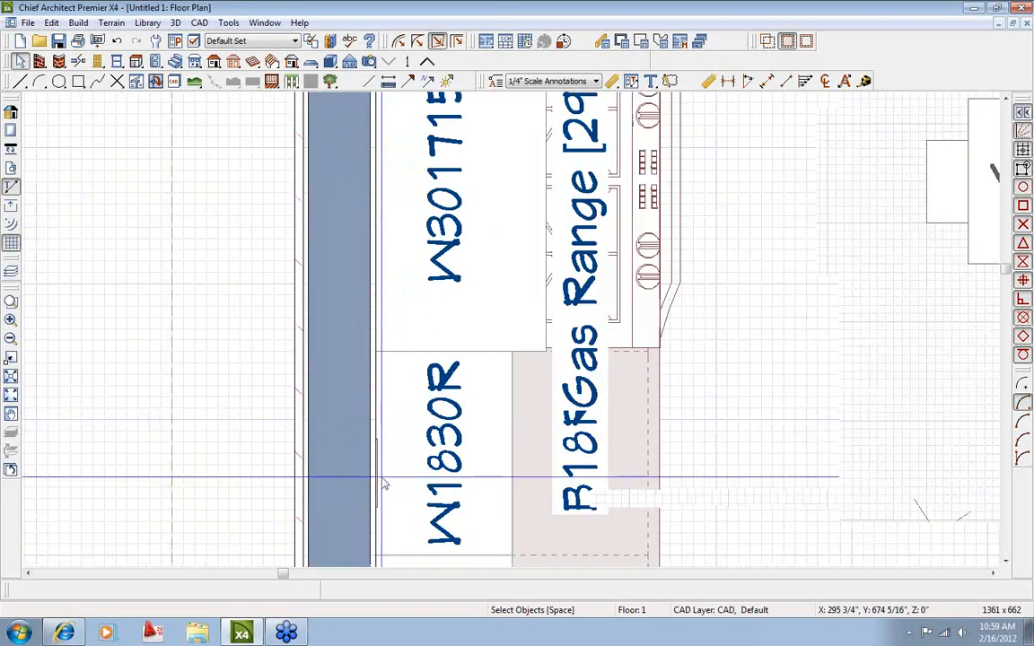
pyautogui.scroll(2, 381, 484)
pyautogui.click(425, 494)
pyautogui.scroll(4, 413, 386)
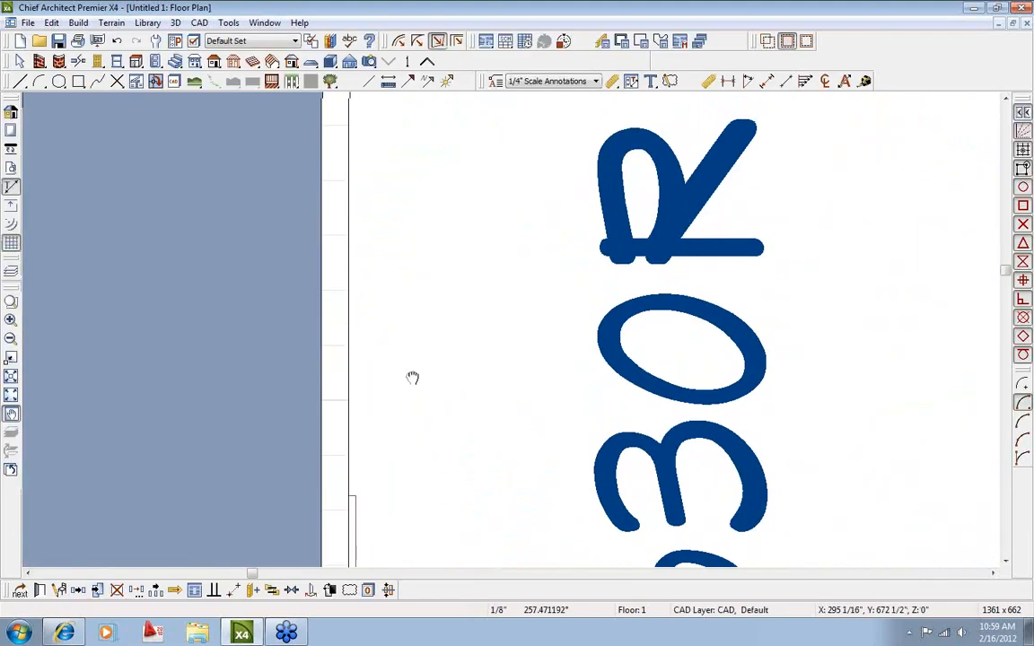
pyautogui.scroll(-3, 412, 381)
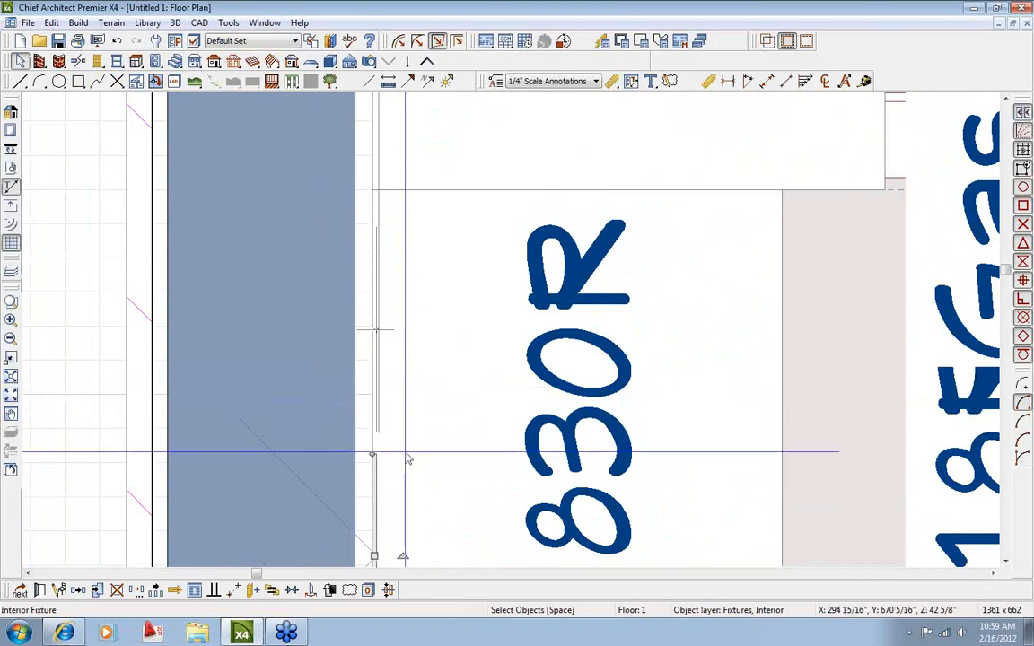
pyautogui.moveTo(373, 556); pyautogui.dragTo(366, 297)
# Move the blank tile 1/8" out from the wall in plan so that it sits against the finished wall surface.
pyautogui.scroll(5, 369, 173)
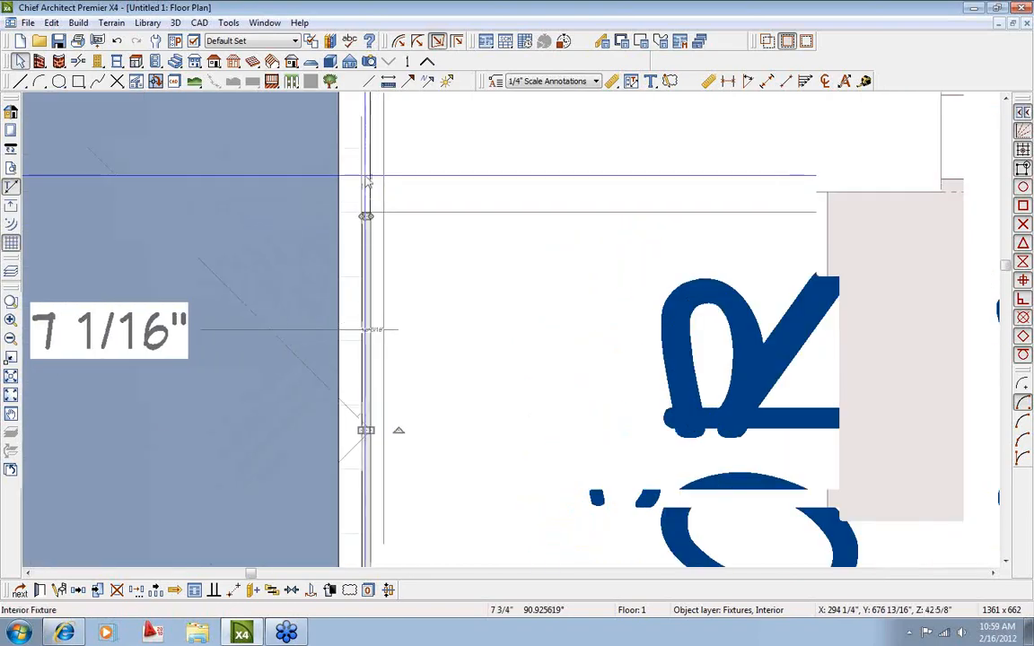
pyautogui.moveTo(383, 437); pyautogui.dragTo(431, 427, button='middle')
pyautogui.scroll(-2, 413, 362)
pyautogui.click(413, 424)
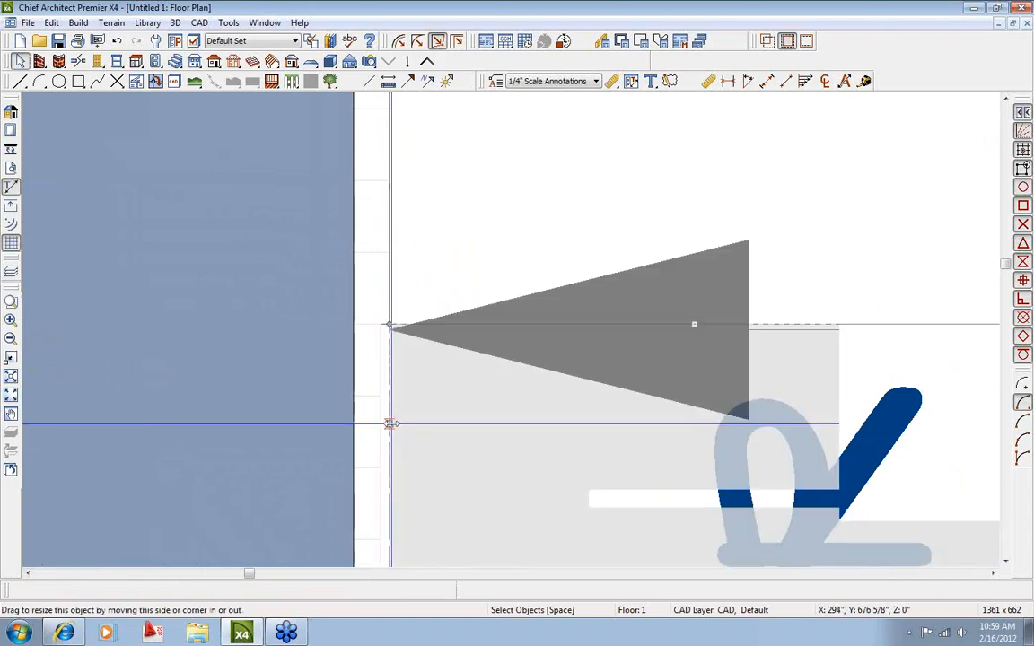
pyautogui.click(411, 419)
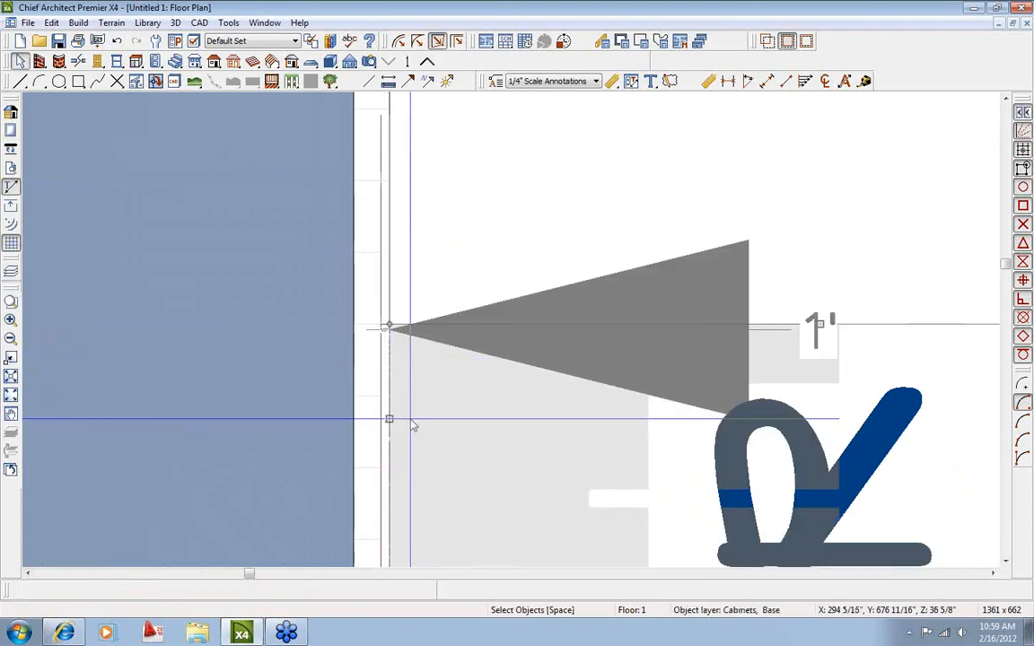
pyautogui.click(390, 451)
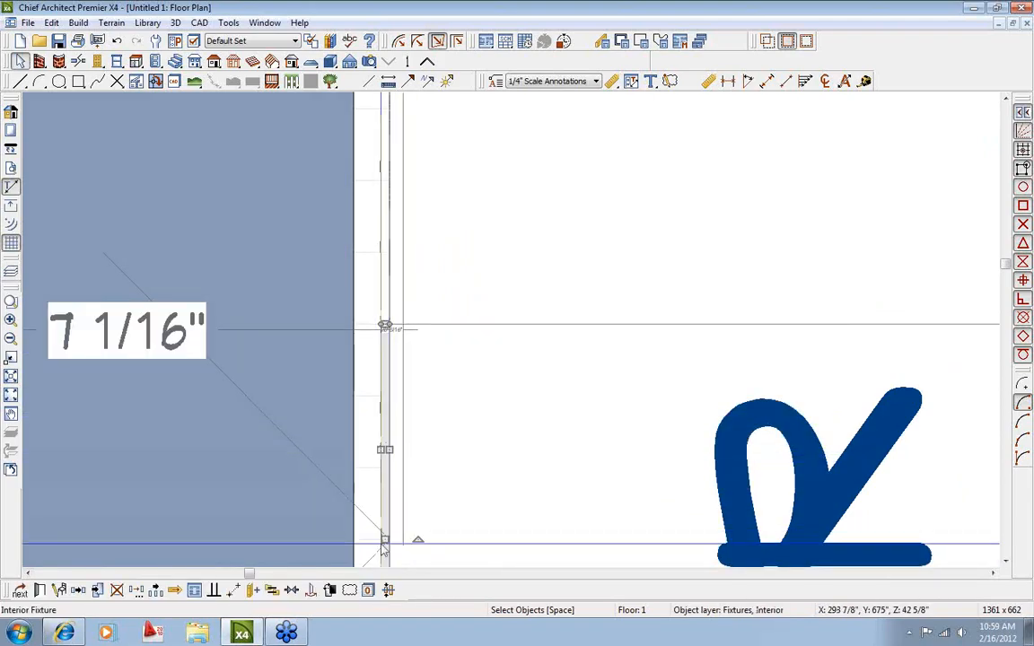
pyautogui.moveTo(388, 539); pyautogui.dragTo(397, 539)
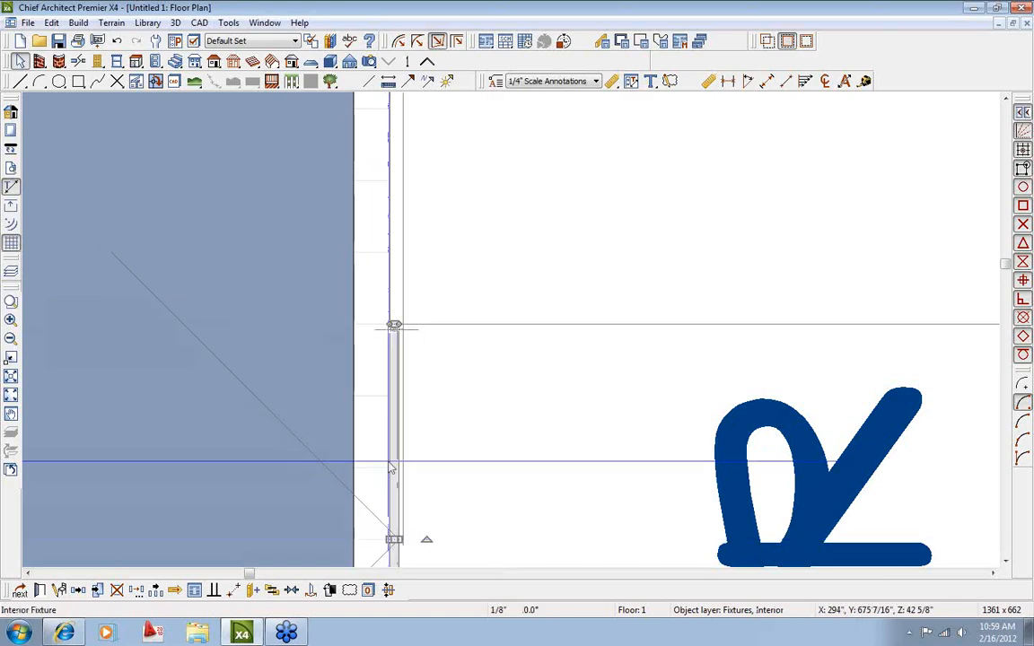
pyautogui.scroll(5, 393, 350)
pyautogui.scroll(-3, 412, 290)
pyautogui.scroll(-3, 413, 296)
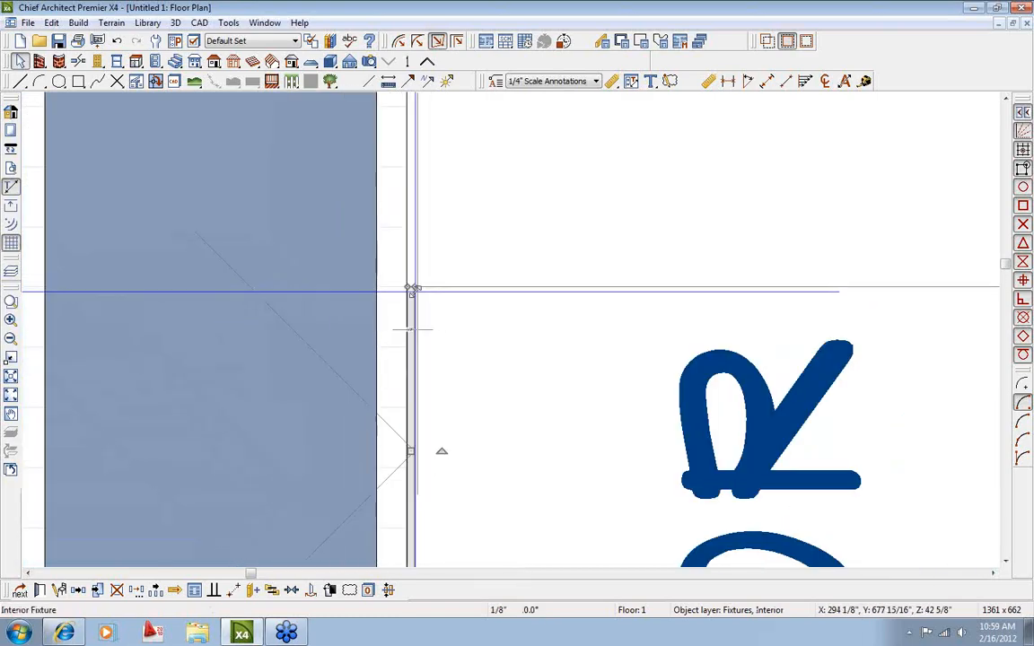
pyautogui.scroll(-4, 467, 368)
pyautogui.press('Escape')
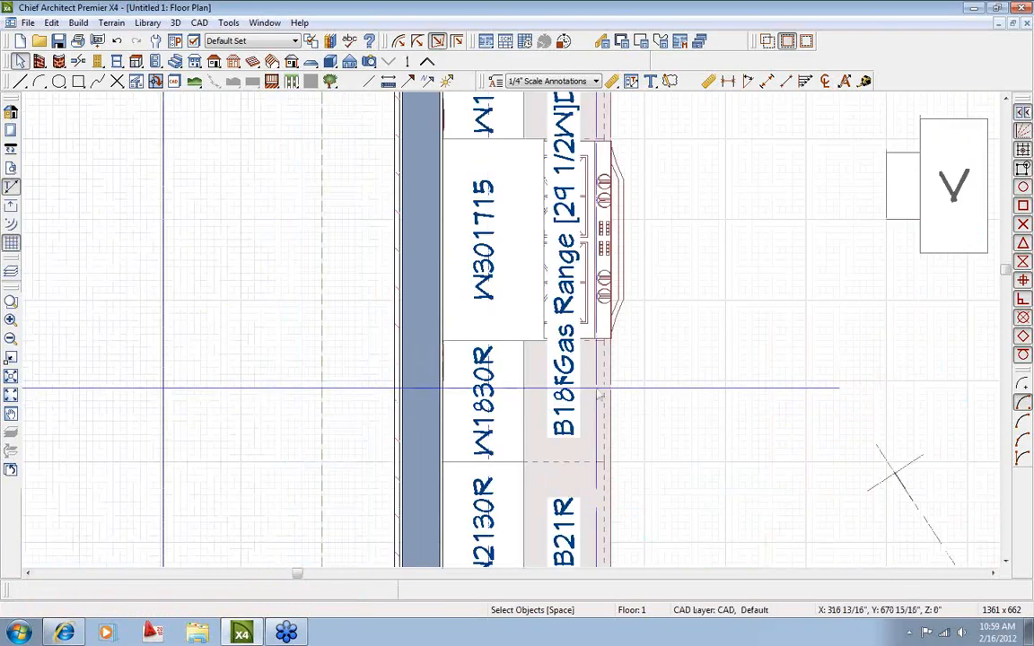
# Reopen the range wall's elevation and copy the blank tile 6" toward the range so that the two tiles adjoin.
pyautogui.moveTo(592, 388); pyautogui.dragTo(397, 392, button='middle')
pyautogui.doubleClick(743, 235)
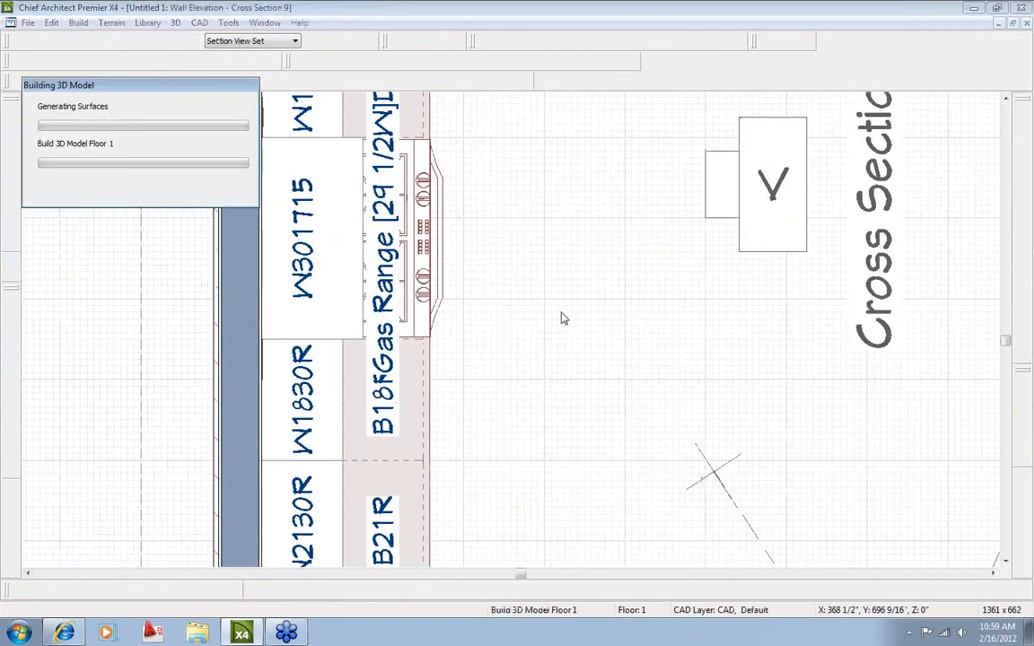
pyautogui.moveTo(496, 412); pyautogui.dragTo(461, 238, button='middle')
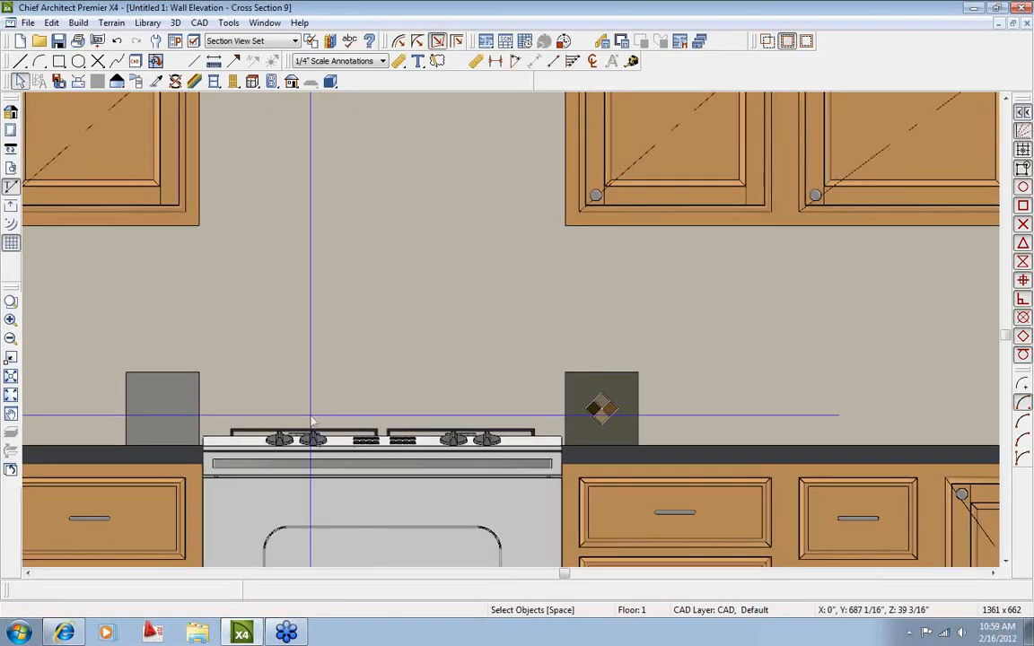
pyautogui.scroll(2, 307, 376)
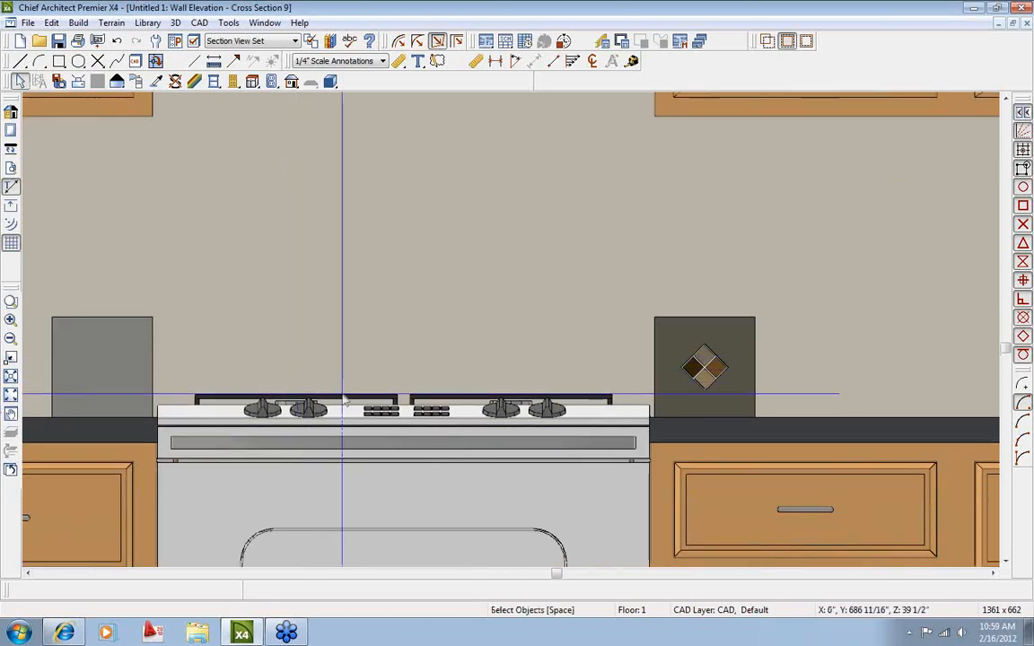
pyautogui.click(122, 369)
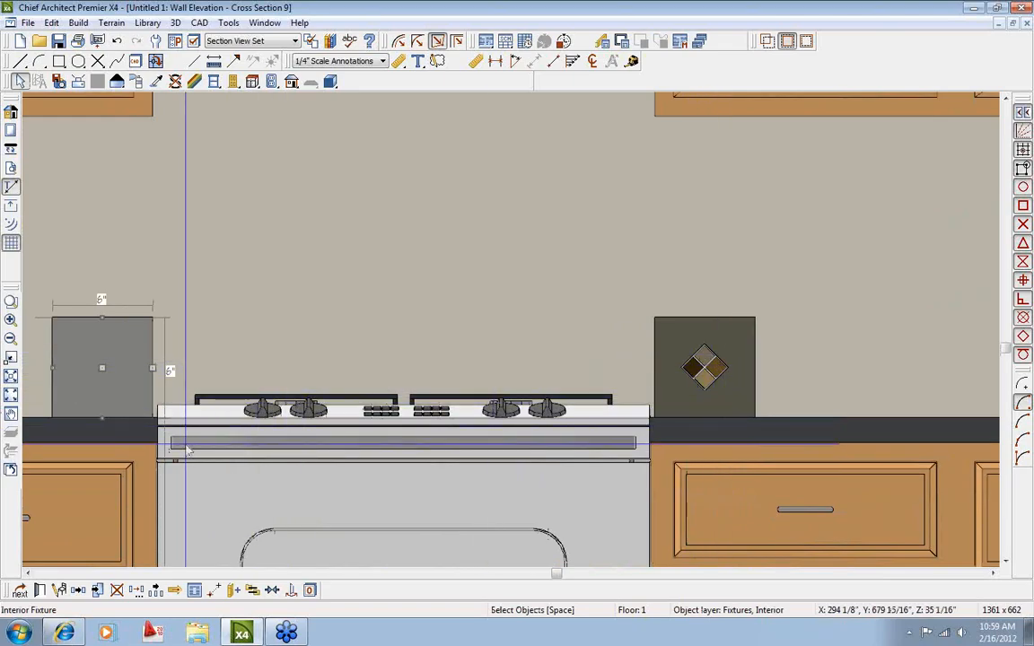
pyautogui.click(78, 589)
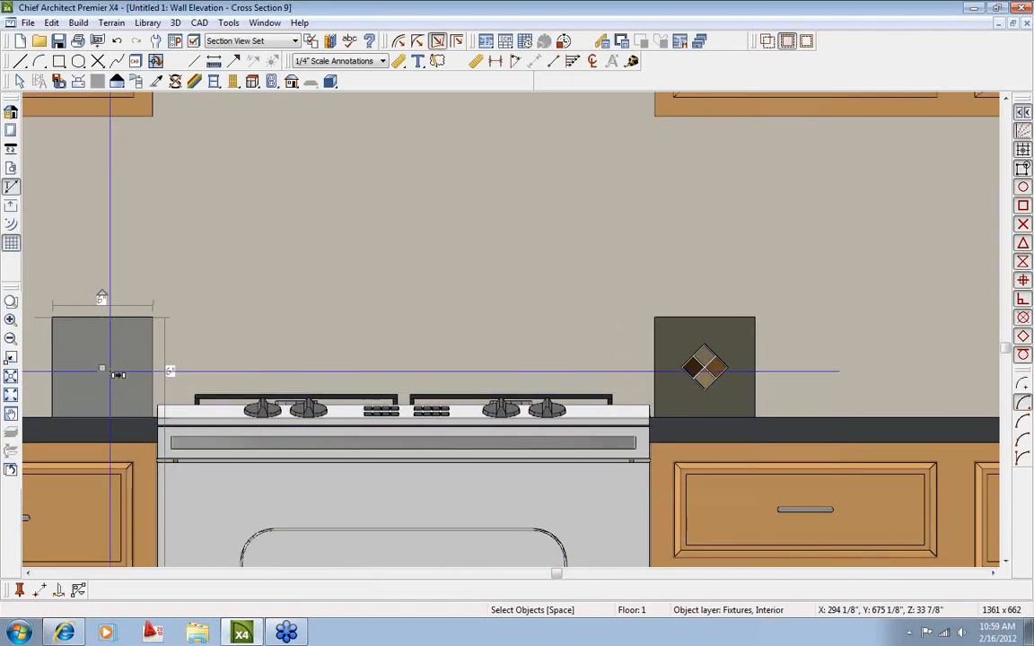
pyautogui.moveTo(109, 374); pyautogui.dragTo(205, 370)
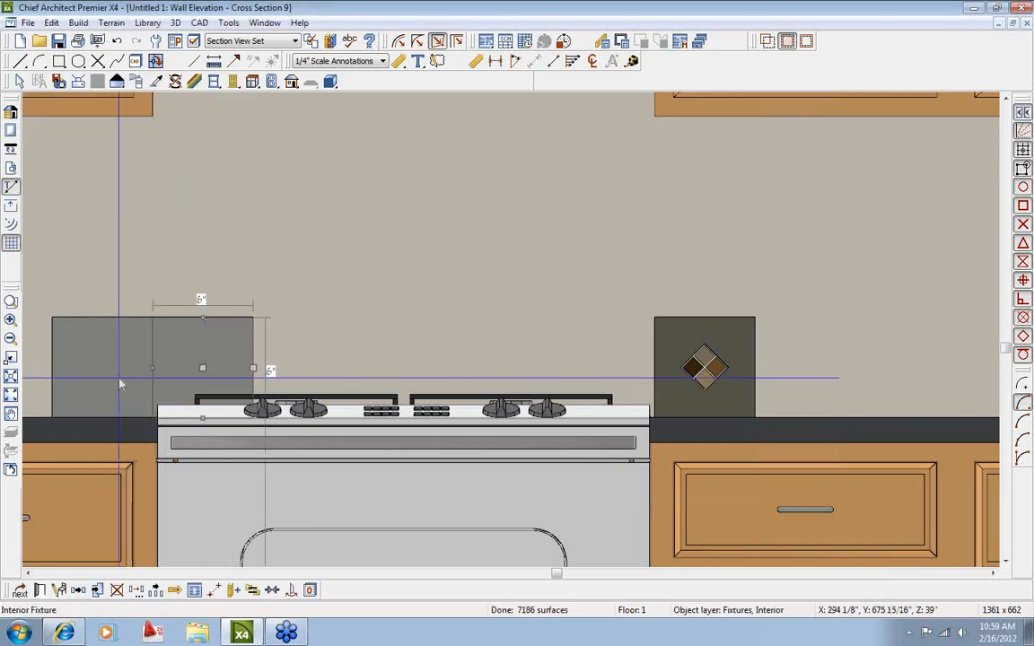
pyautogui.press('space')
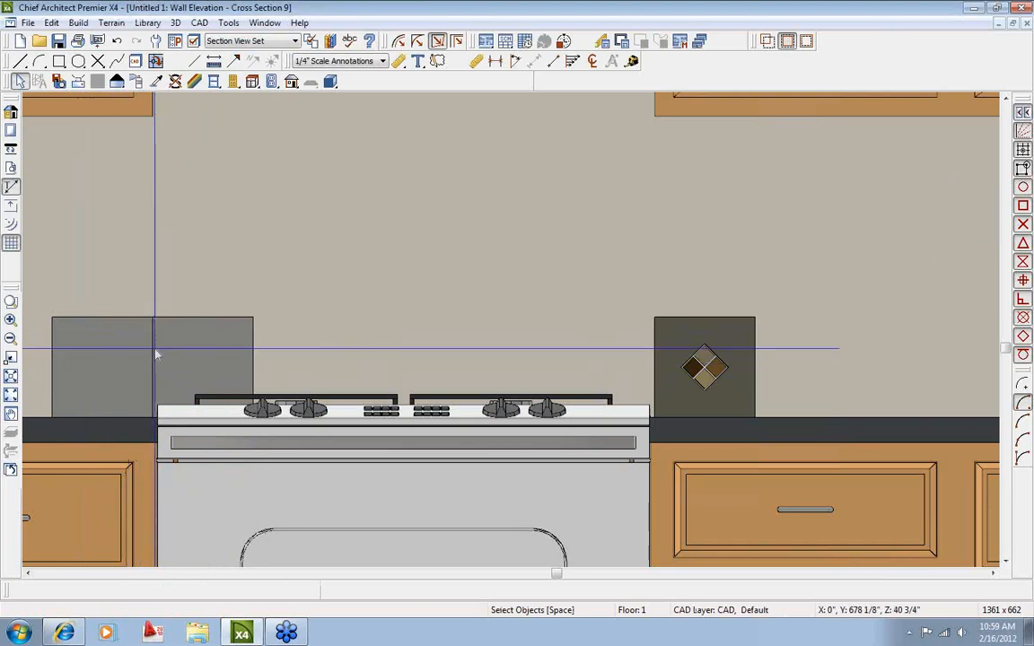
# Move the Sage inlay tile across the range so that it adjoins the second blank tile.
pyautogui.click(702, 381)
pyautogui.moveTo(706, 368); pyautogui.dragTo(294, 360)
pyautogui.scroll(-1, 389, 400)
pyautogui.moveTo(323, 435); pyautogui.dragTo(389, 391, button='middle')
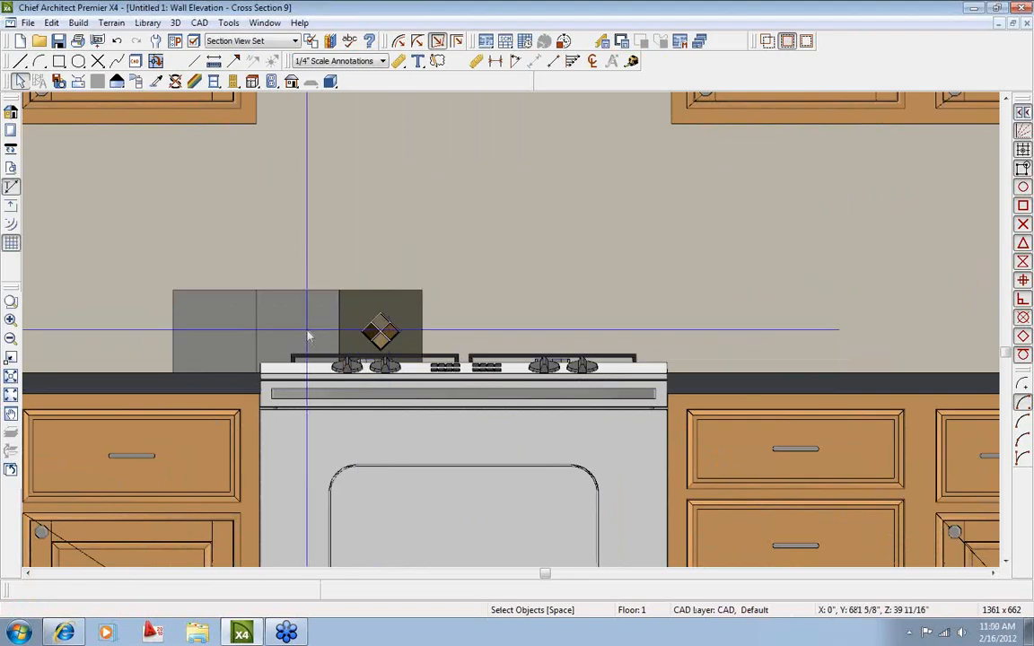
# Copy the second blank tile and set the copy level with the row, against the free side of the inlay tile.
pyautogui.click(306, 335)
pyautogui.press('Escape')
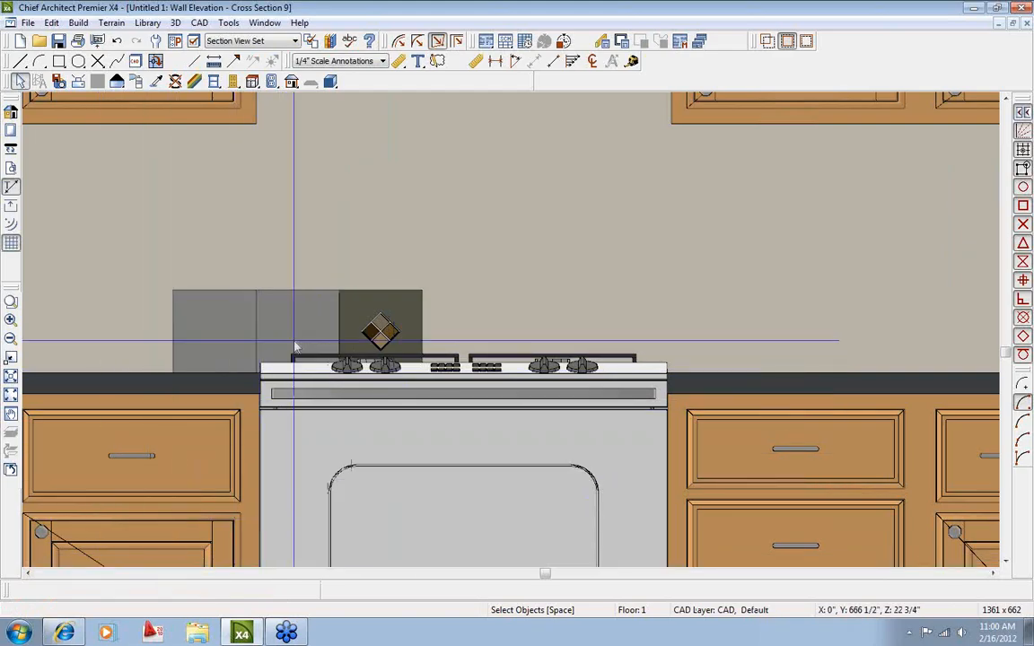
pyautogui.click(296, 346)
pyautogui.click(79, 589)
pyautogui.moveTo(298, 334); pyautogui.dragTo(481, 237)
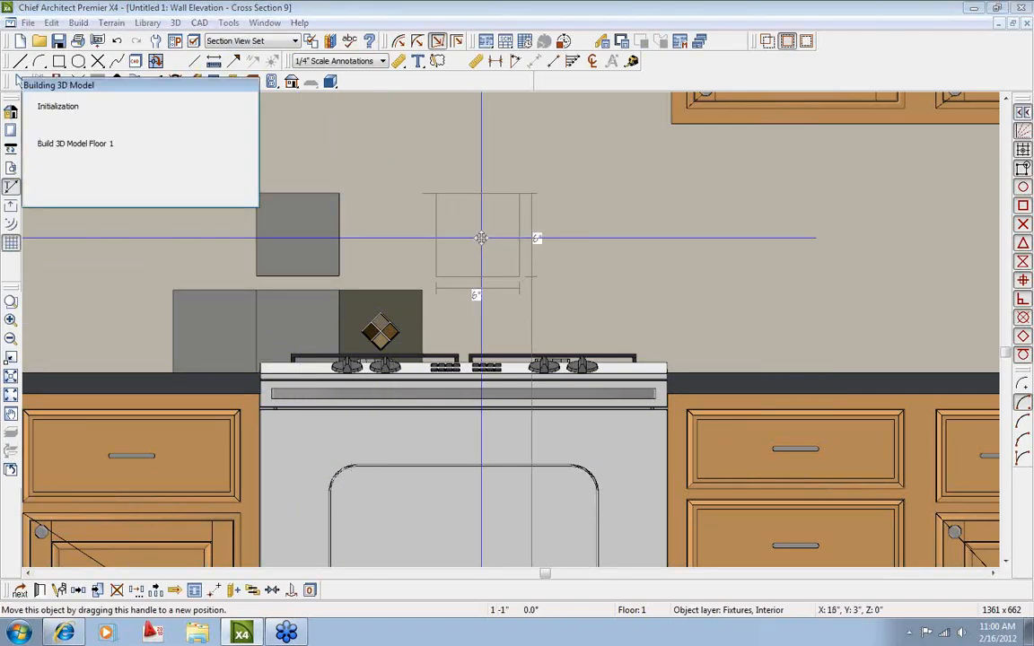
pyautogui.scroll(2, 479, 237)
pyautogui.press('Escape')
pyautogui.click(479, 248)
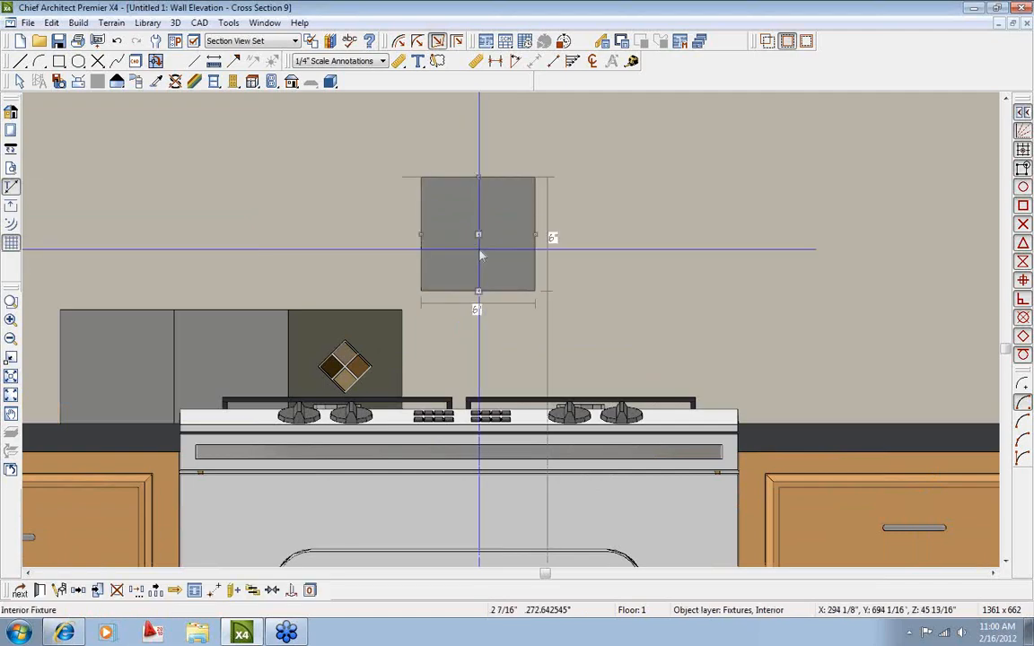
pyautogui.moveTo(480, 237); pyautogui.dragTo(437, 368)
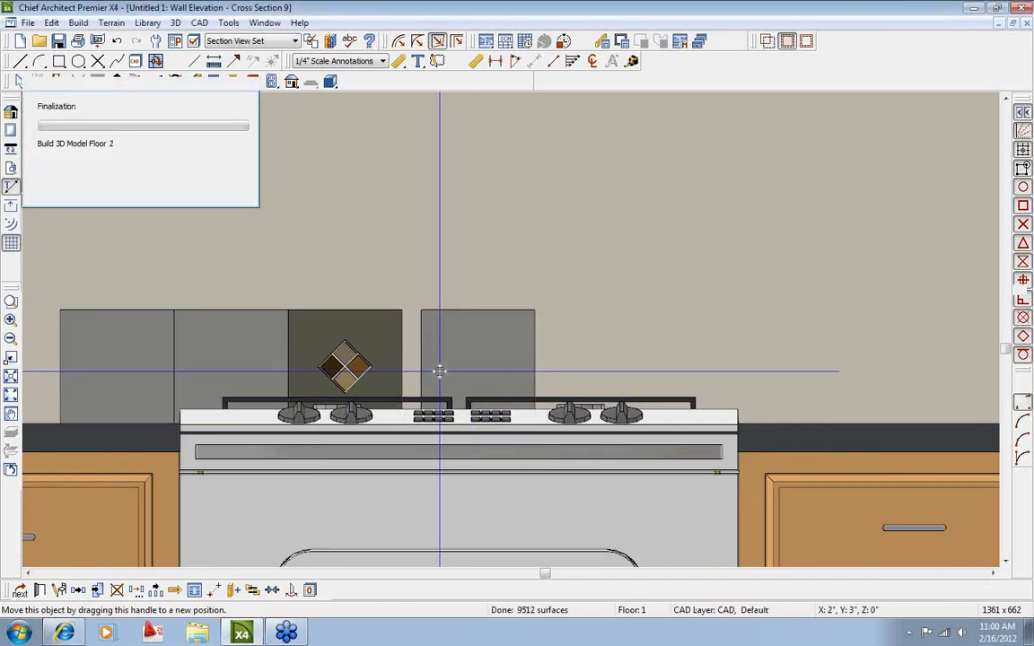
# Copy the inlay tile along the row and butt the copy against the third blank tile behind the range.
pyautogui.click(361, 377)
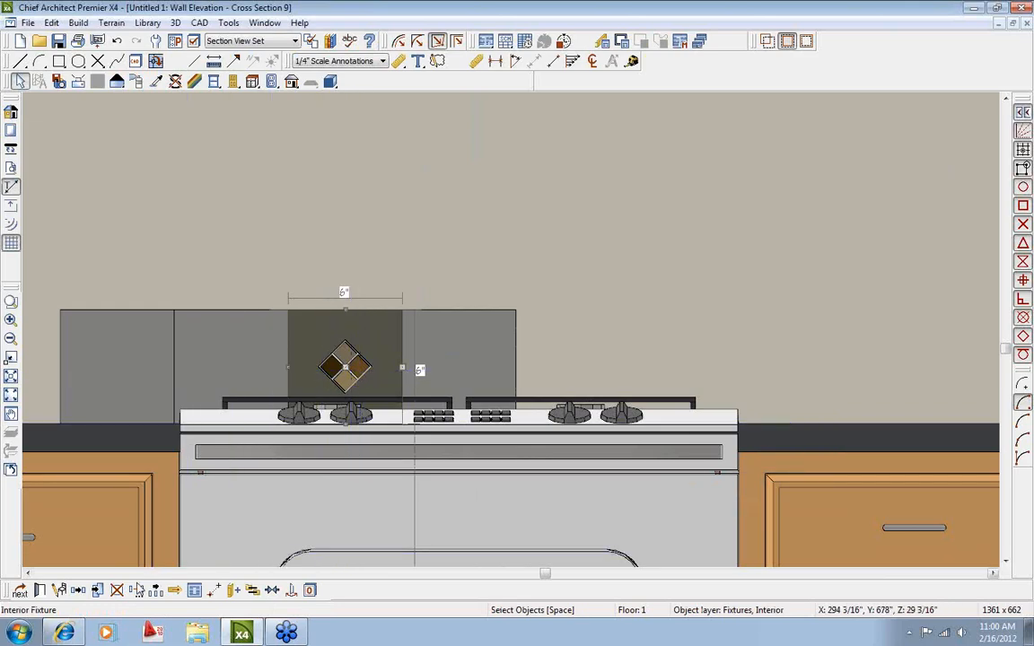
pyautogui.click(78, 593)
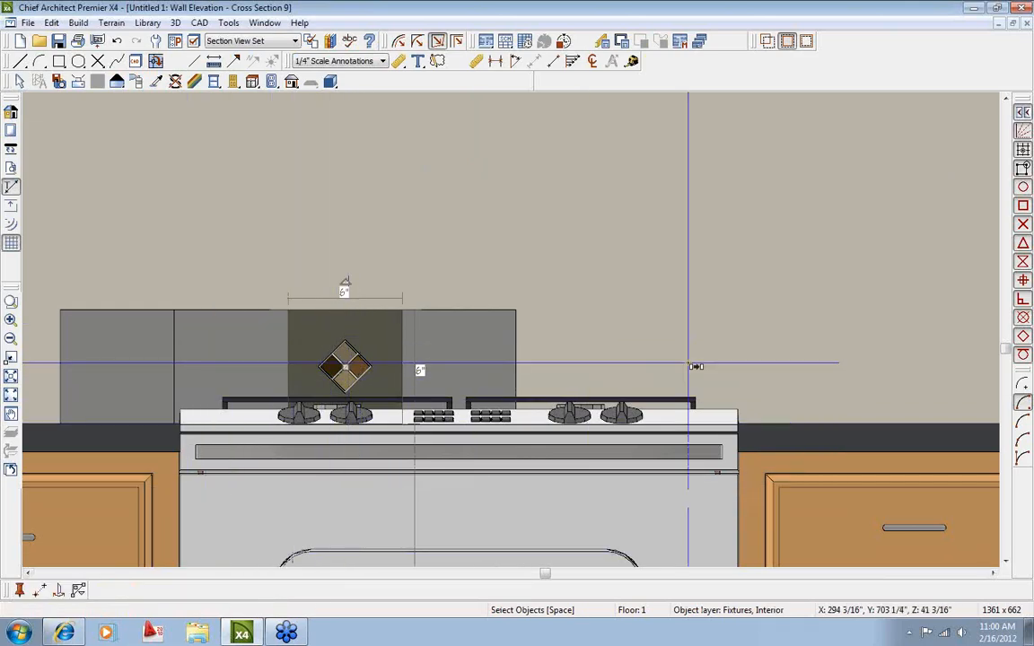
pyautogui.moveTo(361, 384); pyautogui.dragTo(590, 359)
pyautogui.scroll(2, 590, 357)
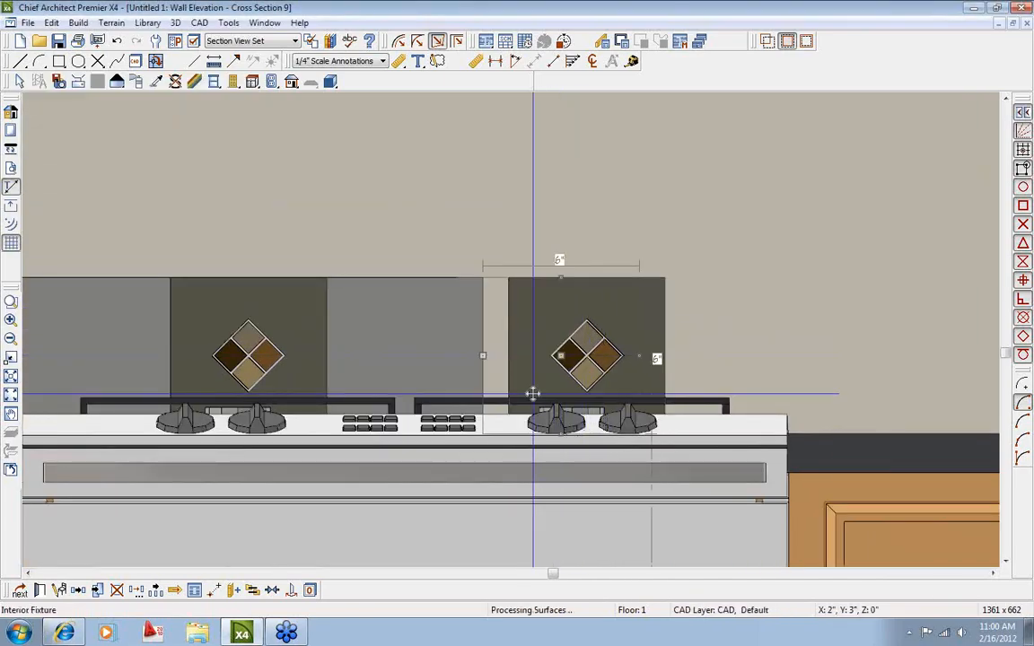
pyautogui.scroll(-3, 540, 408)
pyautogui.scroll(-1, 540, 404)
pyautogui.moveTo(352, 476); pyautogui.dragTo(493, 462, button='middle')
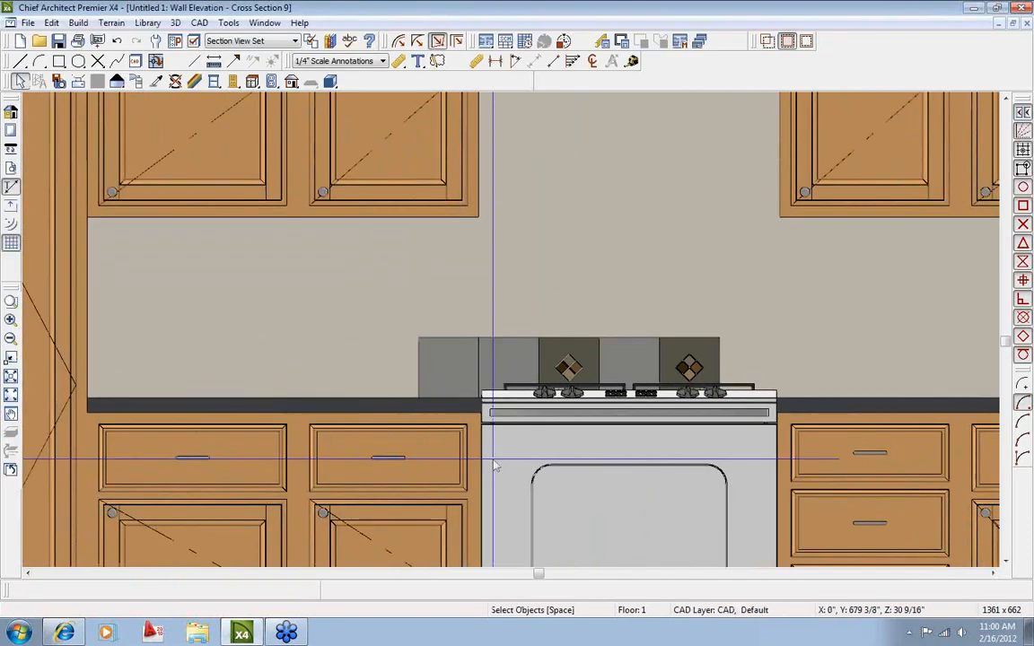
pyautogui.scroll(-2, 493, 461)
pyautogui.moveTo(631, 480); pyautogui.dragTo(483, 456, button='middle')
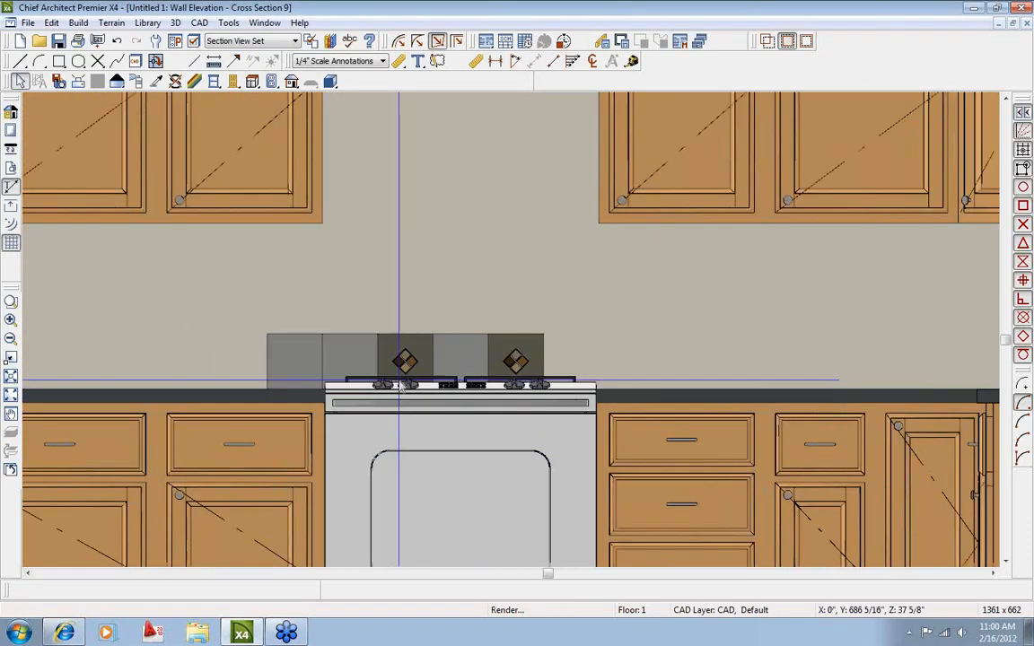
# Copy the first two blank tiles together and butt the pair against the second inlay tile at the row's sink-side end.
pyautogui.scroll(2, 346, 376)
pyautogui.click(303, 368)
pyautogui.keyDown('shift'); pyautogui.click(272, 363); pyautogui.keyUp('shift')
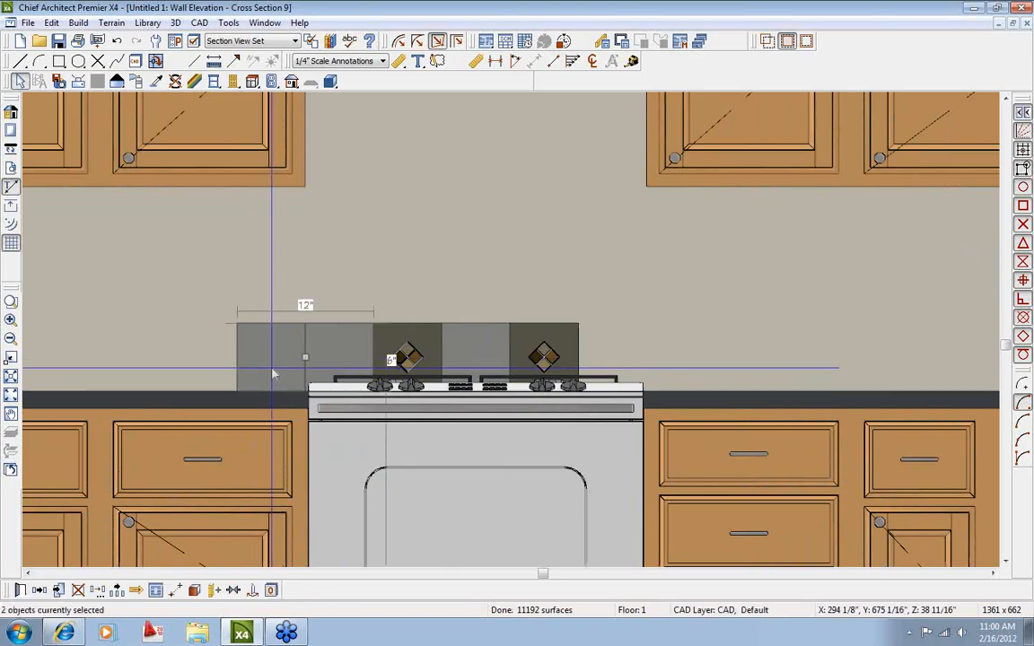
pyautogui.click(39, 591)
pyautogui.moveTo(305, 357)
pyautogui.mouseDown()
pyautogui.moveTo(295, 363)
pyautogui.moveTo(306, 263)
pyautogui.moveTo(676, 267)
pyautogui.moveTo(676, 415)
pyautogui.moveTo(677, 391)
pyautogui.moveTo(610, 386)
pyautogui.mouseUp()
pyautogui.scroll(1, 680, 266)
pyautogui.scroll(1, 679, 382)
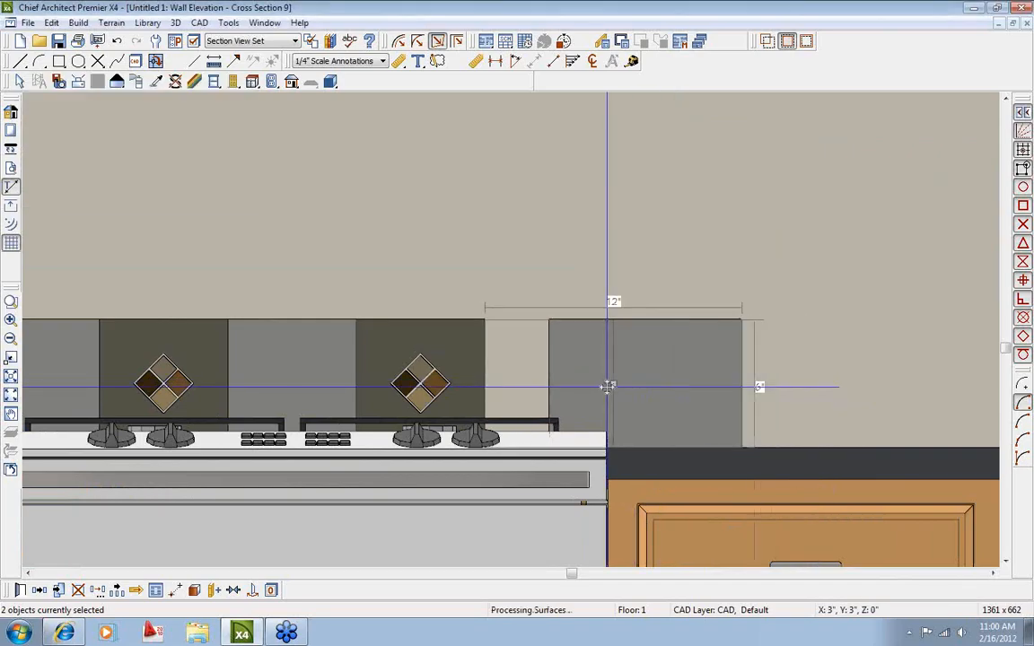
pyautogui.scroll(-1, 614, 386)
pyautogui.scroll(-2, 620, 388)
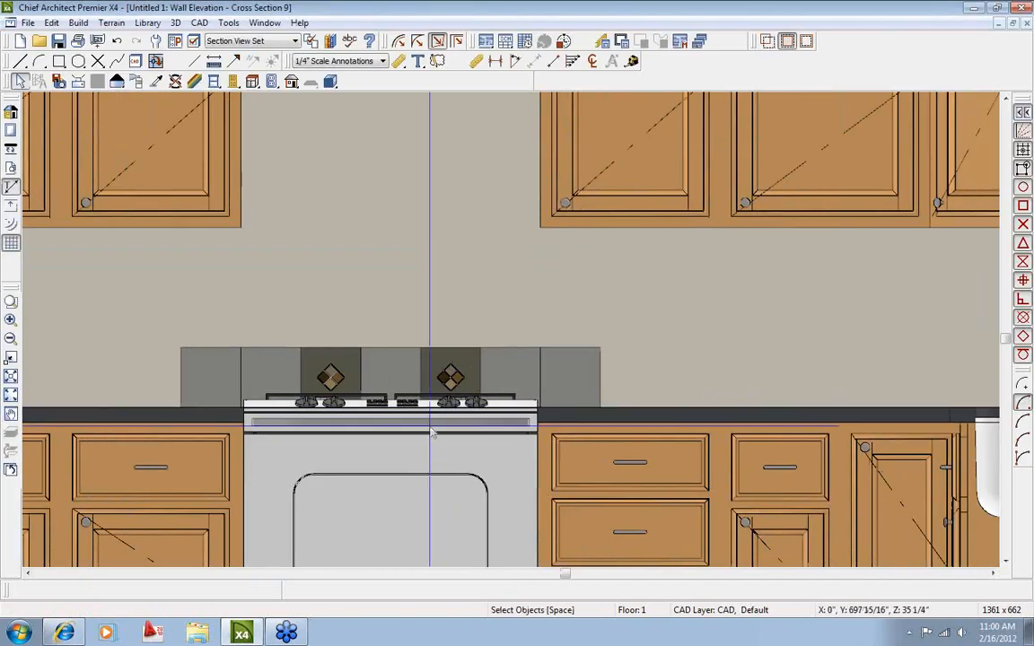
pyautogui.scroll(-1, 507, 445)
pyautogui.scroll(-1, 507, 446)
pyautogui.scroll(1, 499, 388)
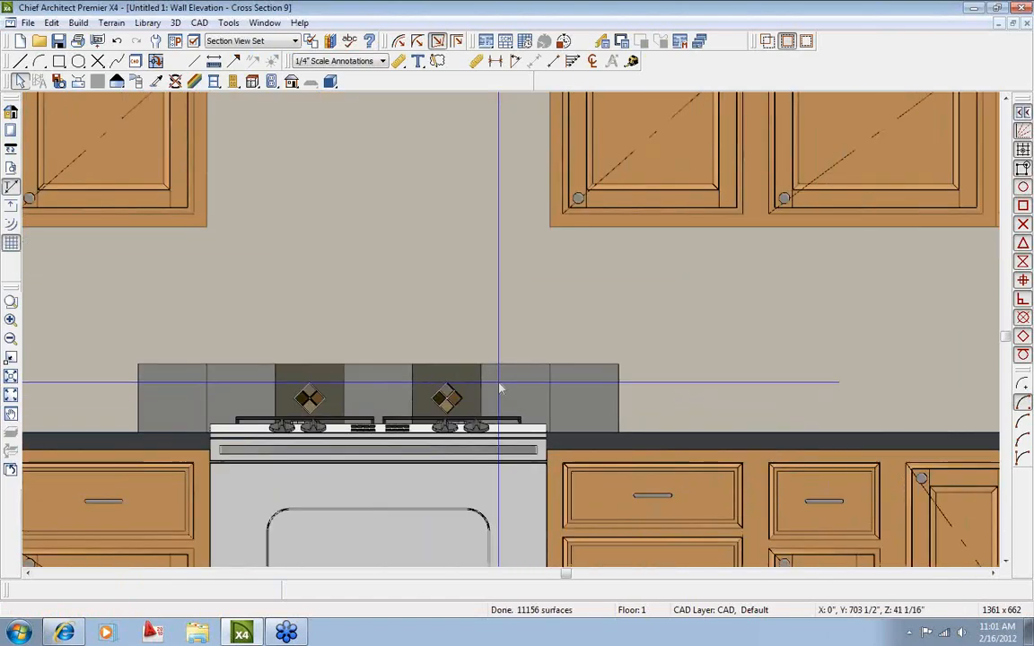
# Make two copies of the inlay tile above the row and butt one against the blank tile at the sink-side end.
pyautogui.click(462, 397)
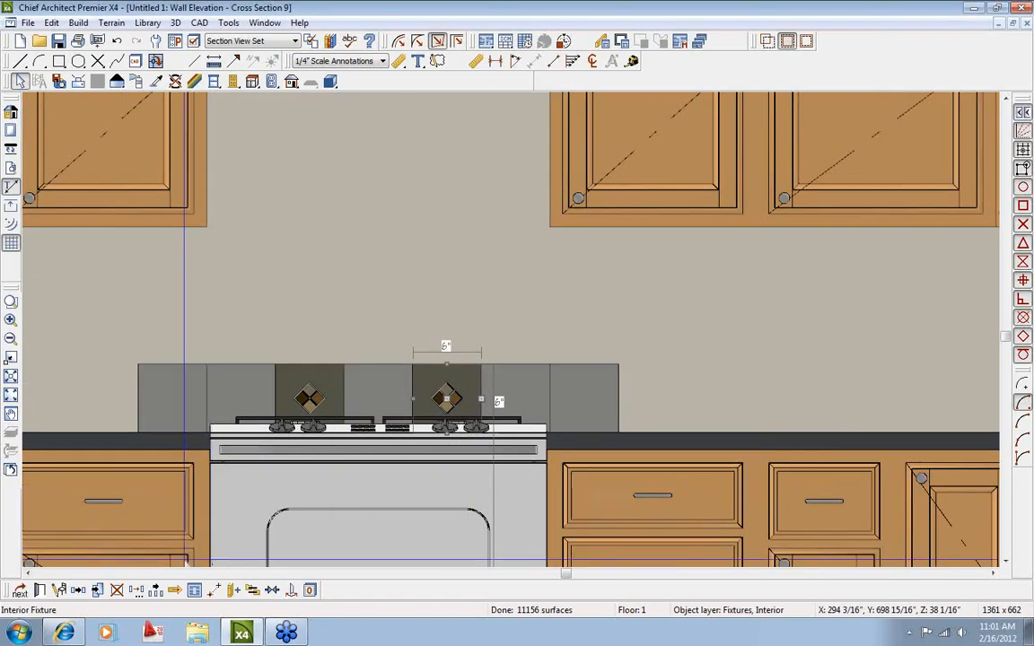
pyautogui.click(96, 591)
pyautogui.moveTo(445, 400); pyautogui.dragTo(81, 321)
pyautogui.click(78, 590)
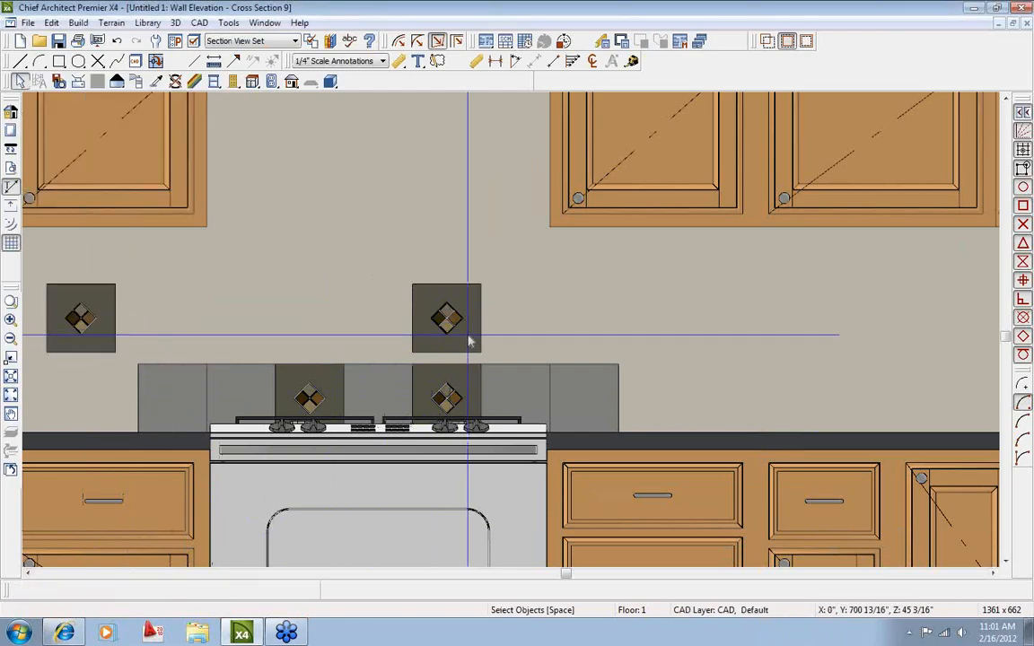
pyautogui.click(453, 330)
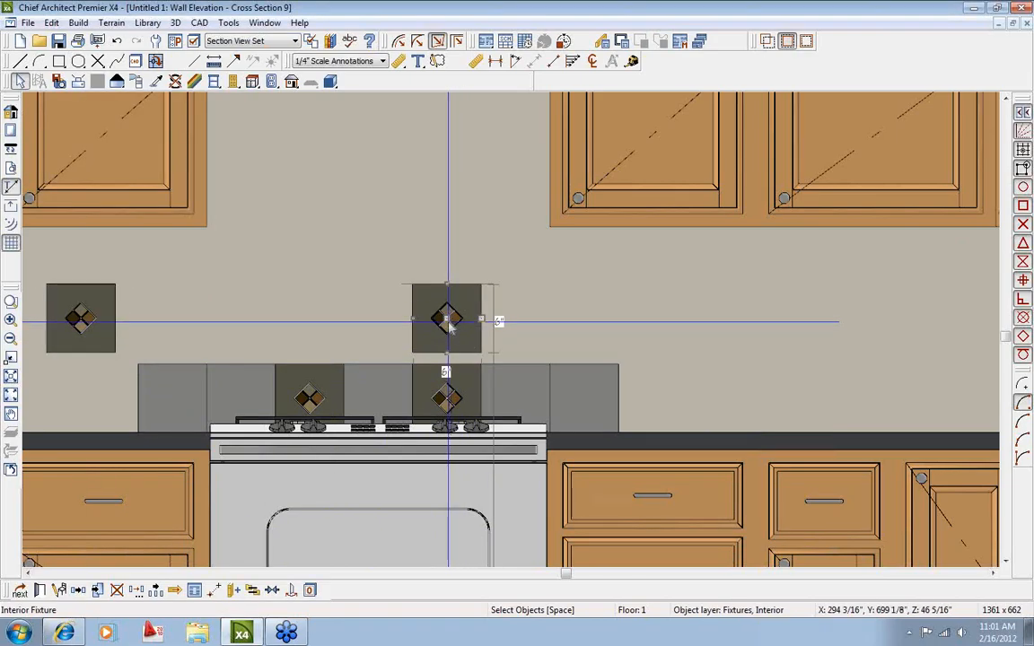
pyautogui.moveTo(446, 319); pyautogui.dragTo(655, 416)
# Move the other inlay copy down into the row, against the blank tile at the pantry-side end.
pyautogui.moveTo(551, 416); pyautogui.dragTo(901, 407, button='middle')
pyautogui.click(429, 309)
pyautogui.moveTo(428, 309); pyautogui.dragTo(518, 402)
pyautogui.scroll(1, 430, 394)
pyautogui.moveTo(317, 395); pyautogui.dragTo(336, 394, button='middle')
pyautogui.scroll(-3, 525, 410)
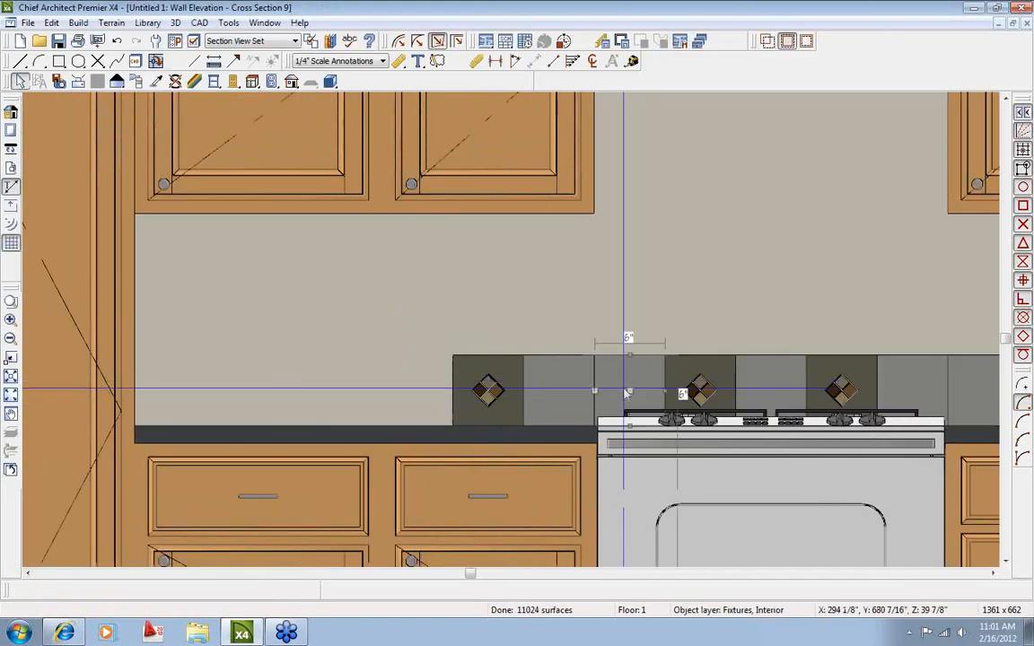
# Copy the end inlay tile with its two neighbouring blank tiles and butt the group against the row's pantry-side end.
pyautogui.click(560, 390)
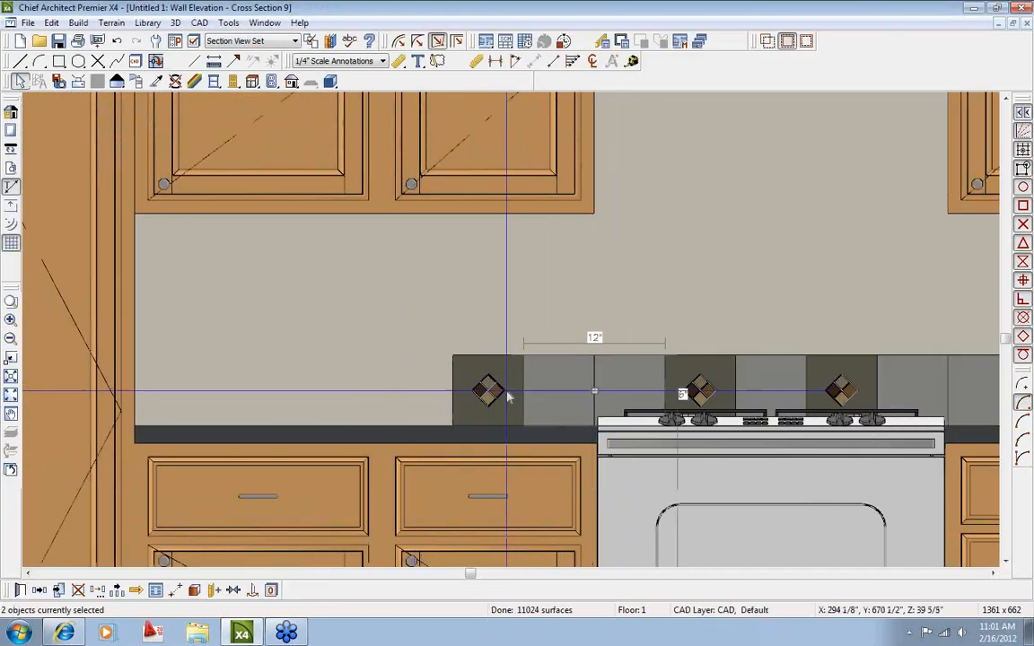
pyautogui.click(58, 590)
pyautogui.moveTo(560, 392); pyautogui.dragTo(436, 399)
pyautogui.moveTo(315, 398); pyautogui.dragTo(367, 394)
pyautogui.scroll(2, 298, 402)
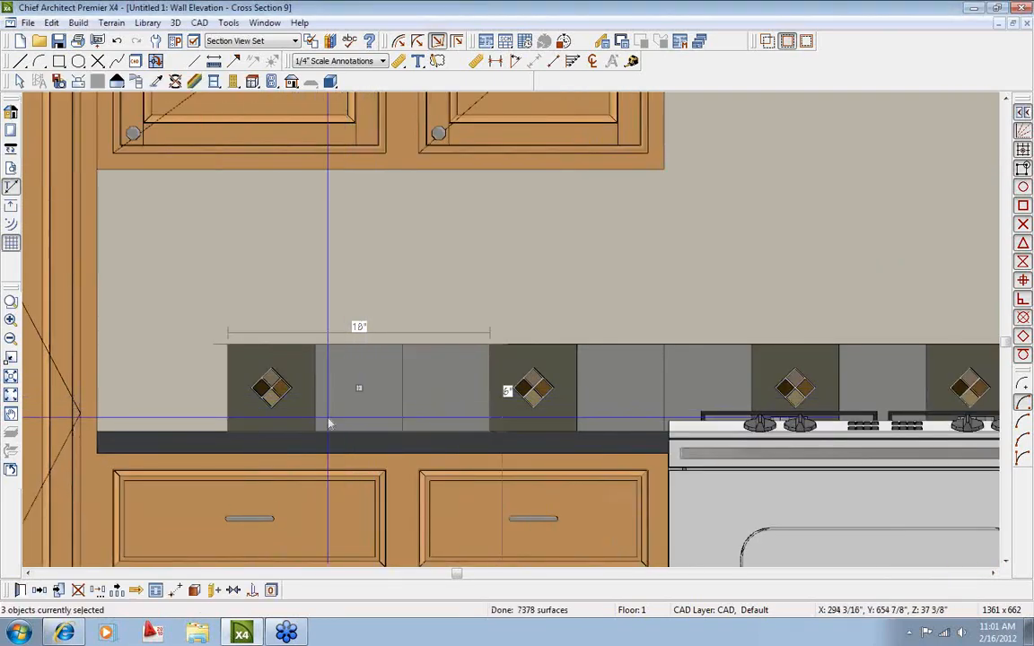
# Copy the two newest blank tiles together and place the pair above the row, against the tall pantry cabinet.
pyautogui.click(364, 413)
pyautogui.keyDown('shift'); pyautogui.click(455, 402); pyautogui.keyUp('shift')
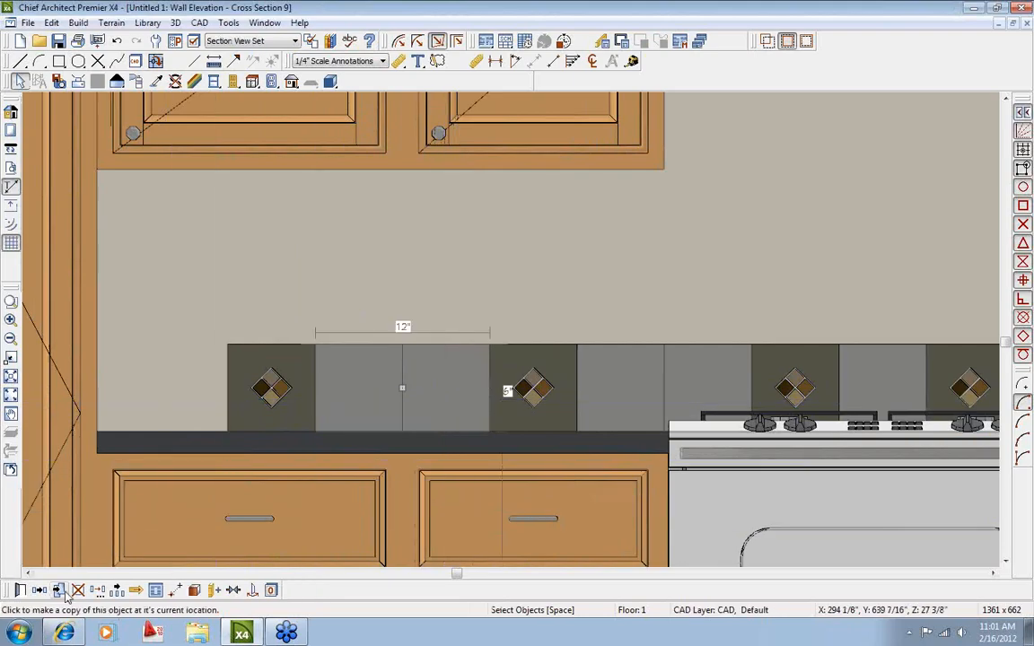
pyautogui.click(40, 590)
pyautogui.moveTo(403, 389); pyautogui.dragTo(150, 290)
pyautogui.scroll(3, 164, 393)
pyautogui.moveTo(164, 395); pyautogui.dragTo(320, 493, button='middle')
pyautogui.scroll(3, 287, 389)
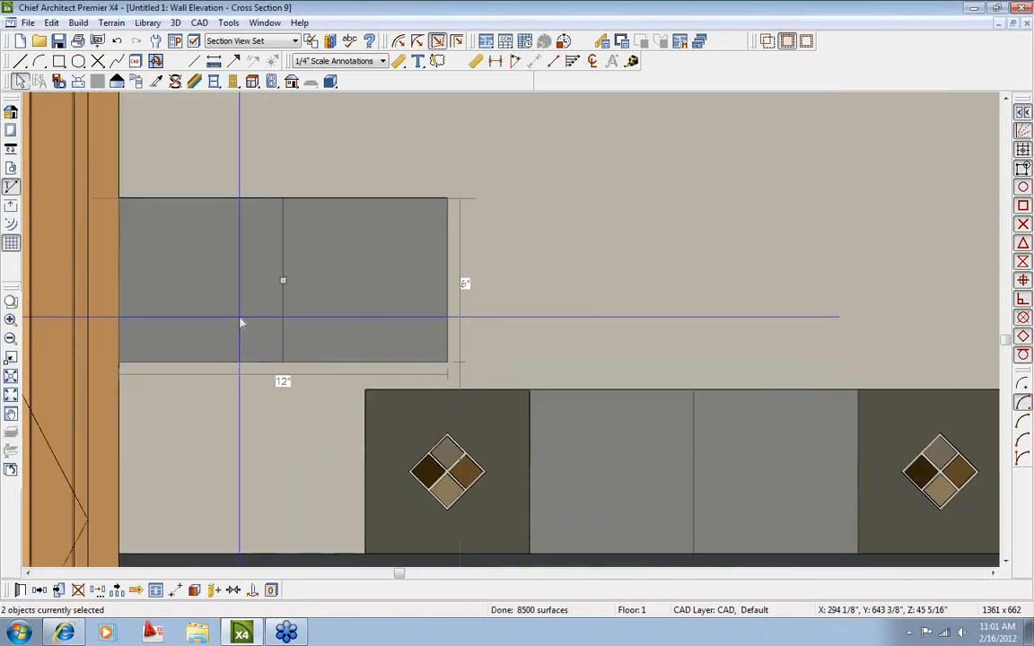
# Narrow the copied tile next to the pantry cabinet to 2" wide.
pyautogui.press('Escape')
pyautogui.click(240, 323)
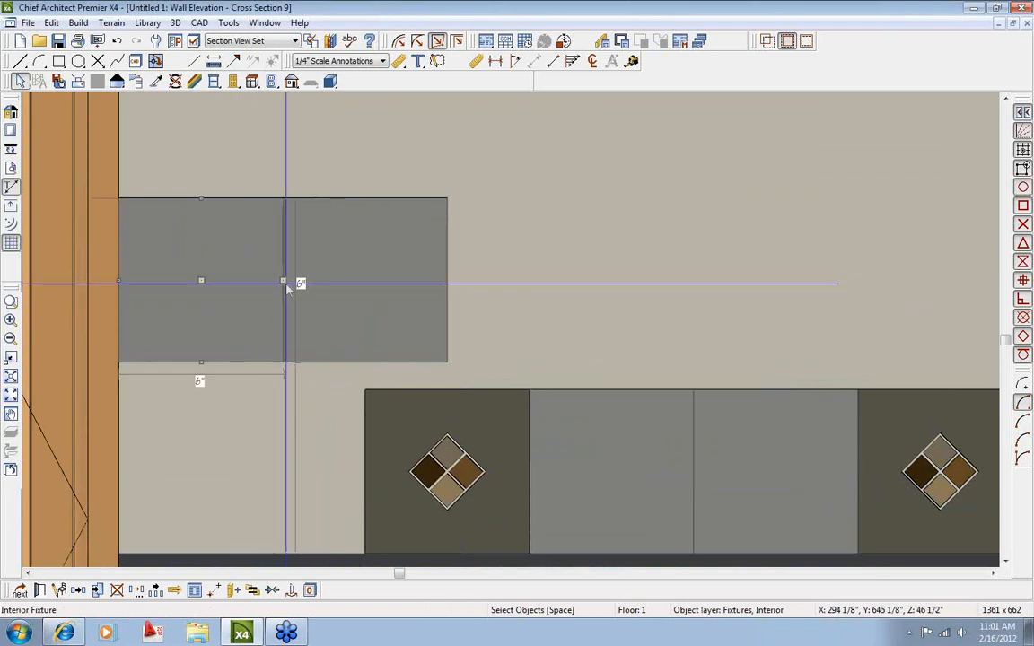
pyautogui.moveTo(278, 281); pyautogui.dragTo(174, 281)
# Move the full-width copy against the last inlay tile and fit the narrow tile into the gap beside the pantry cabinet.
pyautogui.click(375, 287)
pyautogui.moveTo(365, 280); pyautogui.dragTo(279, 477)
pyautogui.click(169, 318)
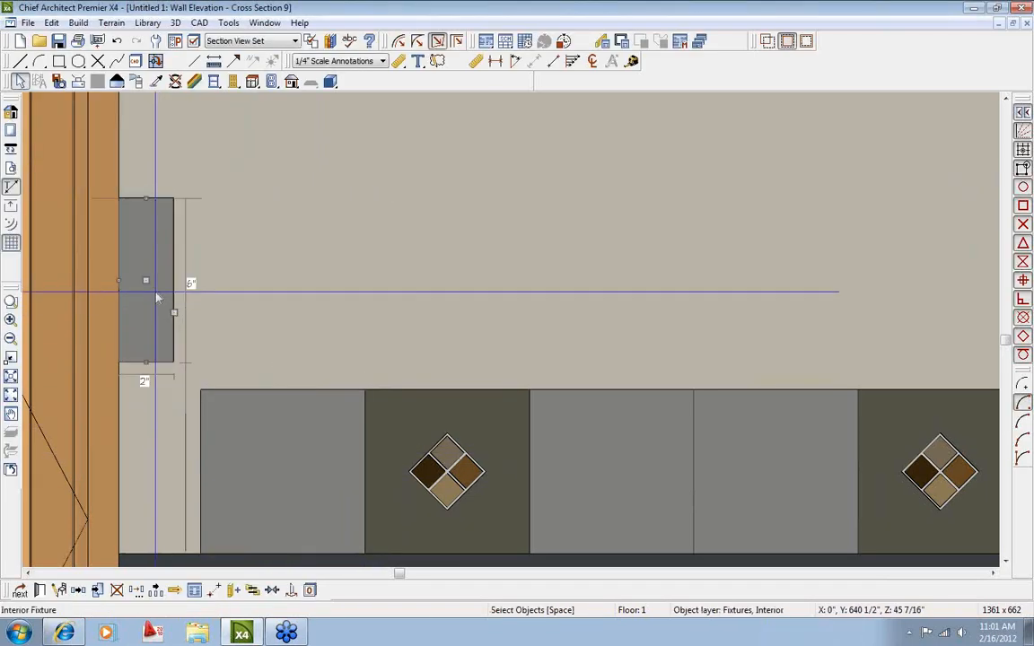
pyautogui.moveTo(149, 281); pyautogui.dragTo(222, 473)
pyautogui.scroll(-5, 216, 475)
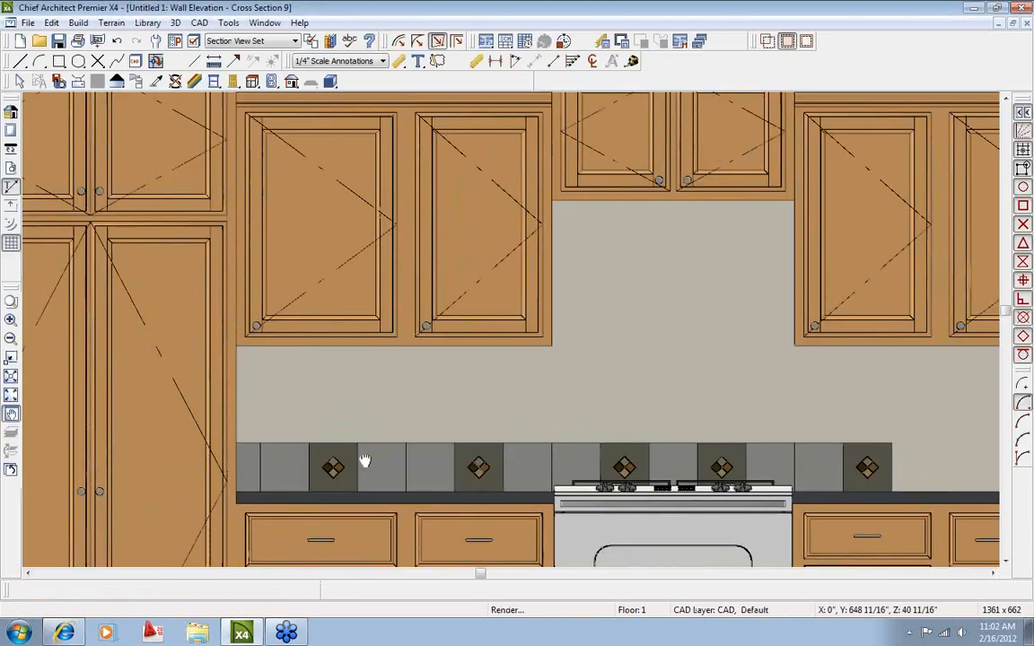
# Copy the last two blank tiles and inlay tile on the sink side, and butt the 18" group against the row's end.
pyautogui.moveTo(365, 460); pyautogui.dragTo(339, 431, button='middle')
pyautogui.moveTo(406, 438); pyautogui.dragTo(242, 418, button='middle')
pyautogui.scroll(1, 243, 416)
pyautogui.click(198, 399)
pyautogui.moveTo(199, 403); pyautogui.dragTo(330, 417)
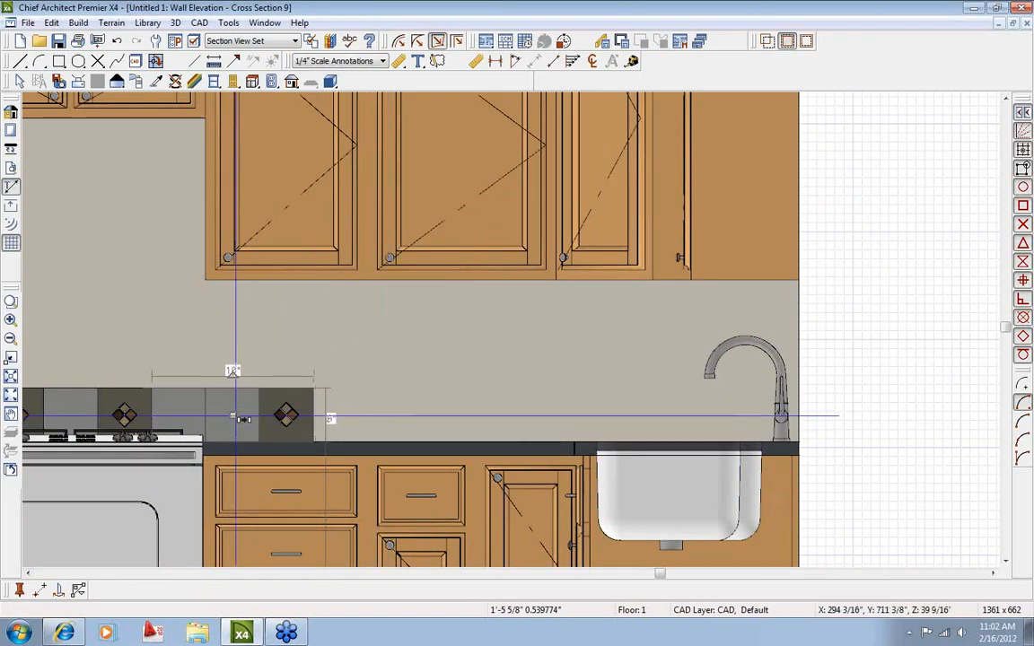
pyautogui.moveTo(232, 415); pyautogui.dragTo(403, 420)
pyautogui.scroll(1, 402, 419)
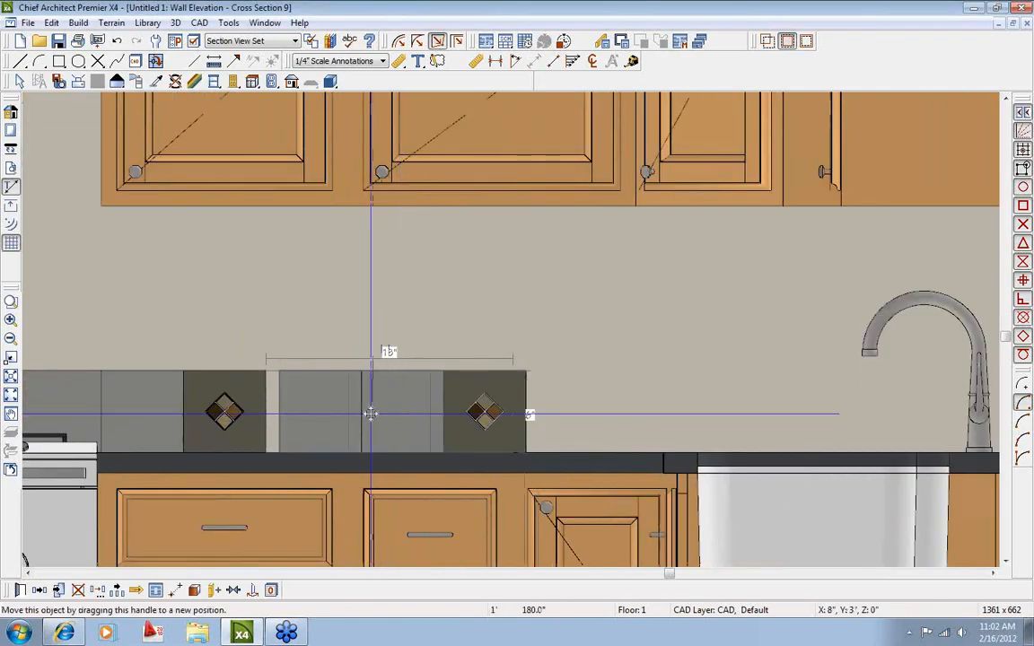
pyautogui.scroll(-2, 369, 414)
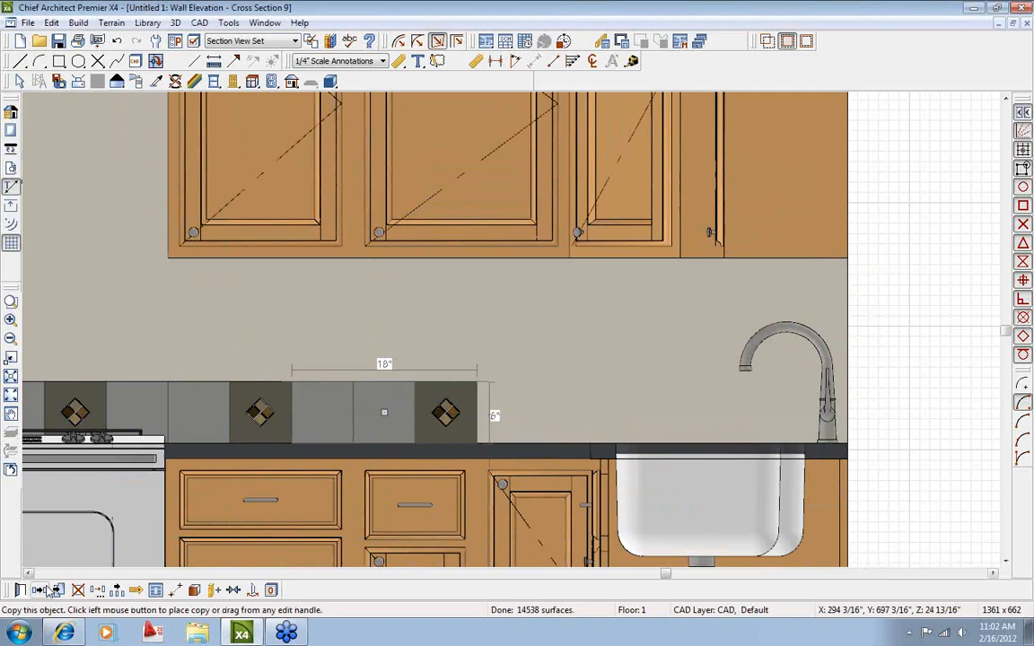
# Copy the 18" group of two blanks and an inlay again, extending the row toward the sink.
pyautogui.moveTo(385, 412)
pyautogui.mouseDown()
pyautogui.moveTo(590, 413)
pyautogui.moveTo(384, 412)
pyautogui.mouseUp()
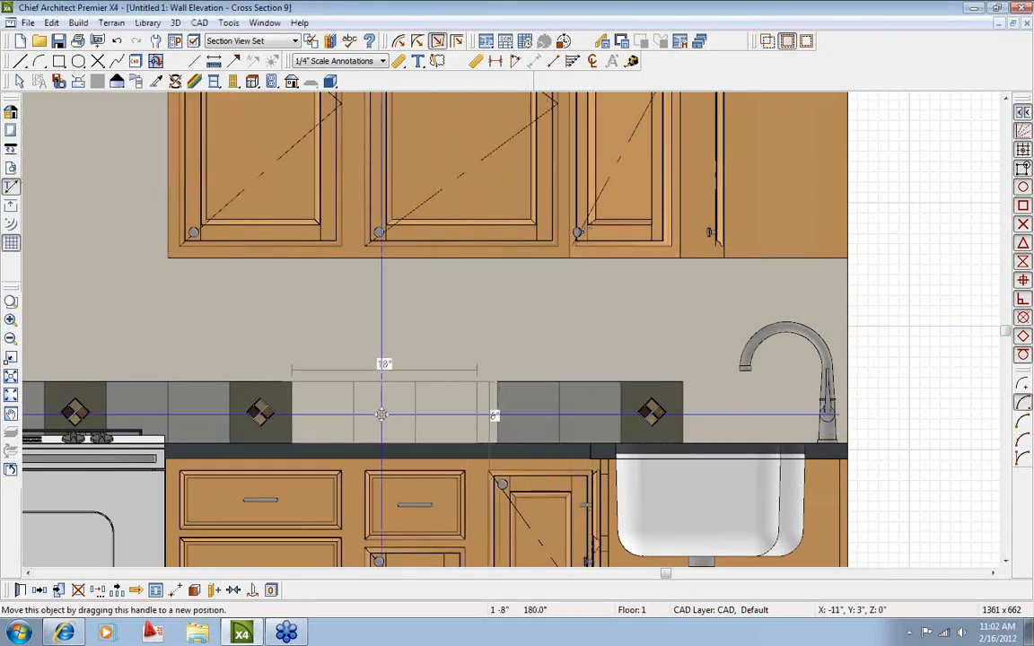
pyautogui.click(42, 592)
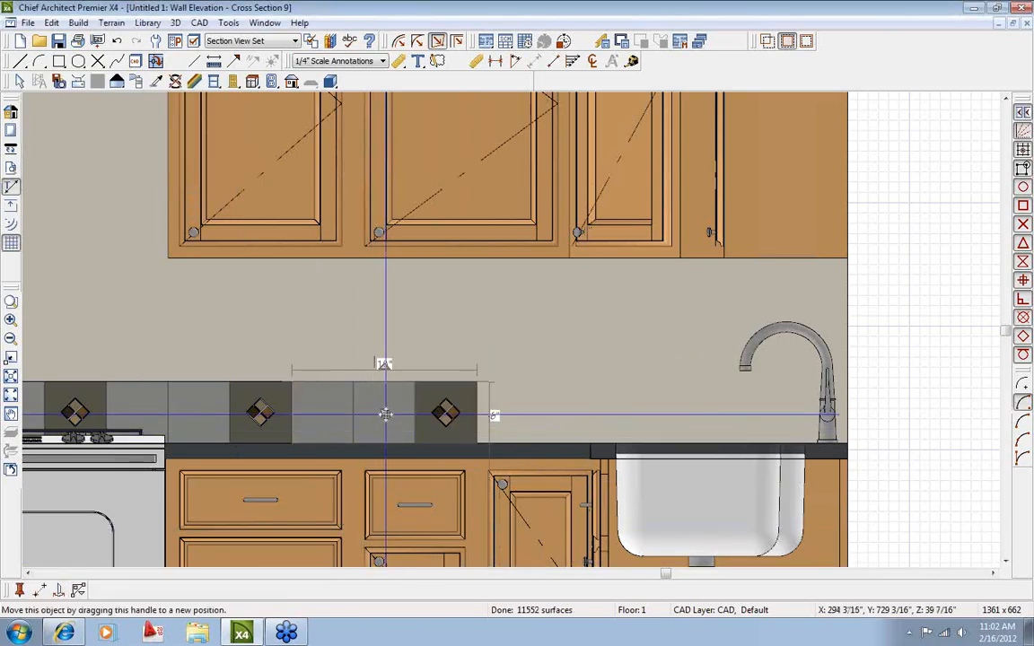
pyautogui.moveTo(387, 412); pyautogui.dragTo(562, 415)
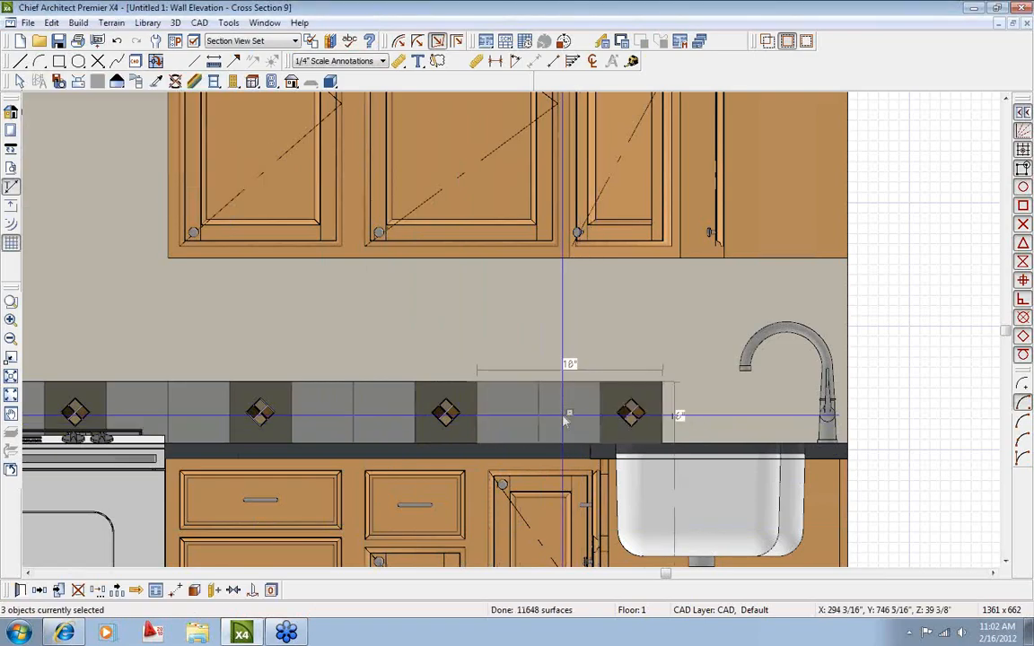
pyautogui.press('Escape')
pyautogui.scroll(-5, 563, 417)
pyautogui.moveTo(517, 431); pyautogui.dragTo(621, 434, button='middle')
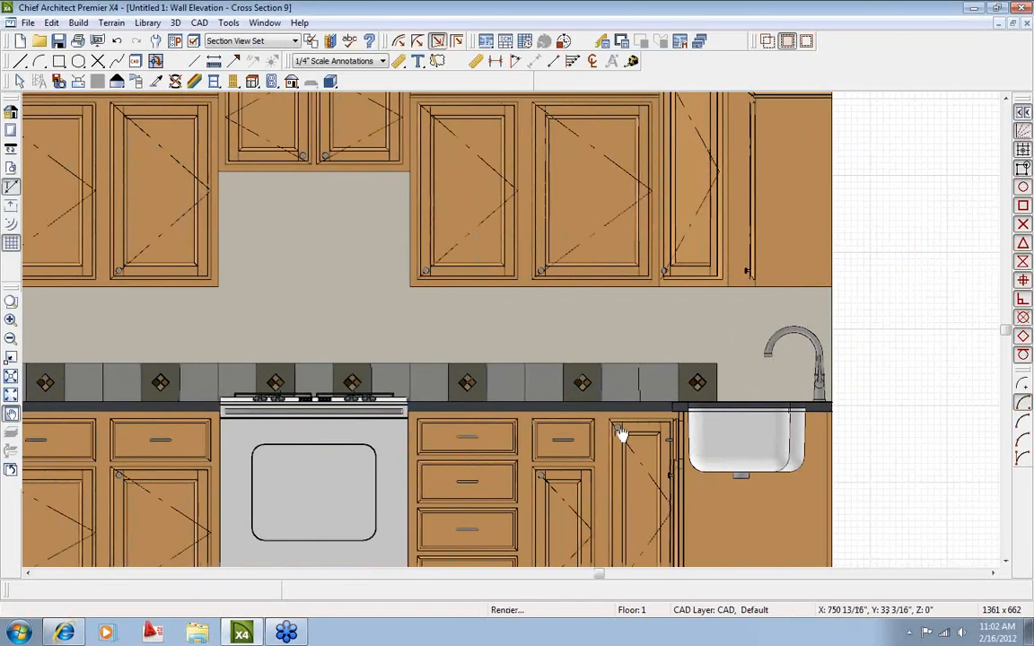
pyautogui.scroll(-2, 530, 436)
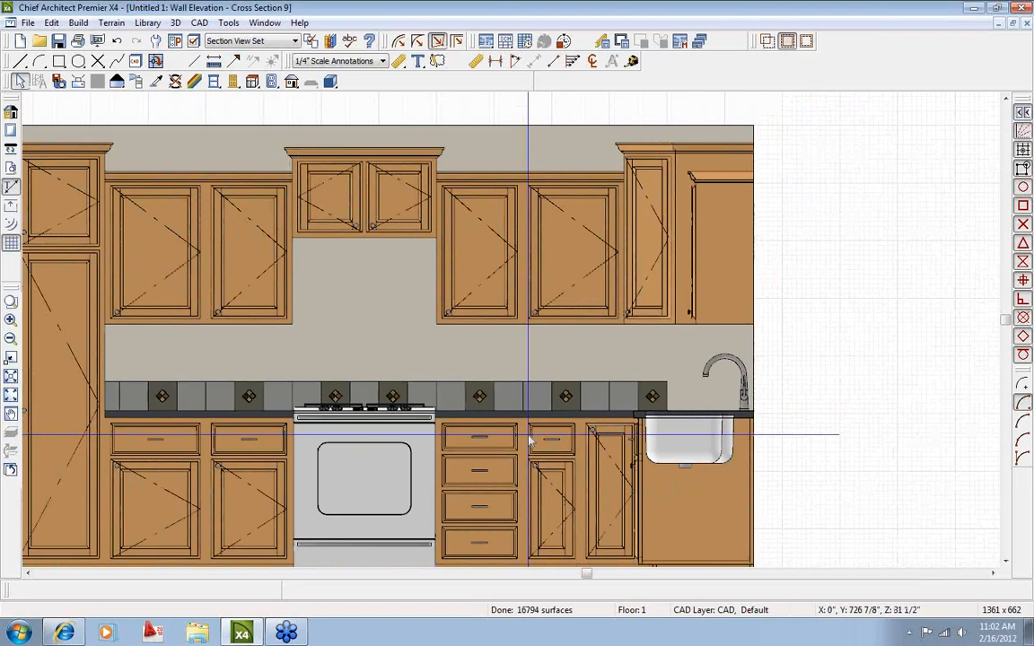
pyautogui.moveTo(446, 445); pyautogui.dragTo(478, 445, button='middle')
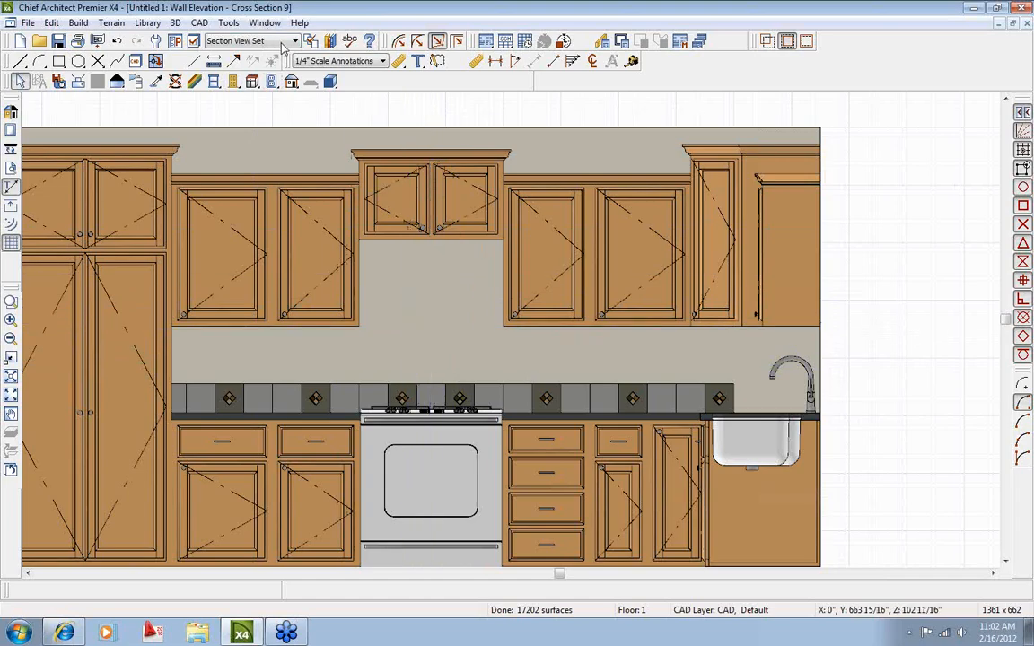
# Close the wall elevation and bring up the tile row behind the range in the full camera view.
pyautogui.click(1026, 24)
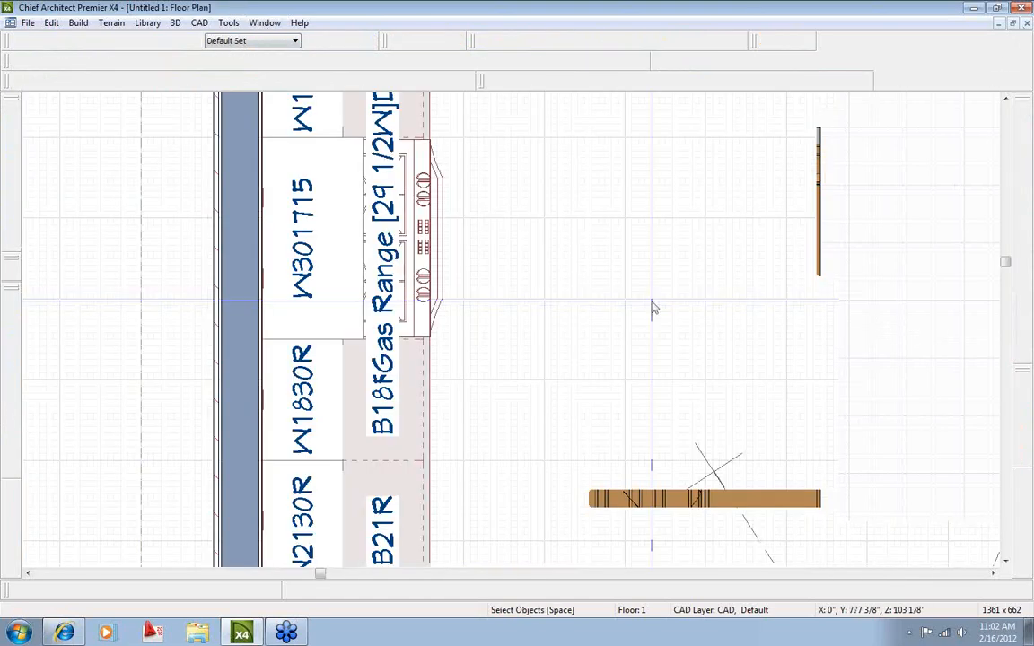
pyautogui.doubleClick(550, 536)
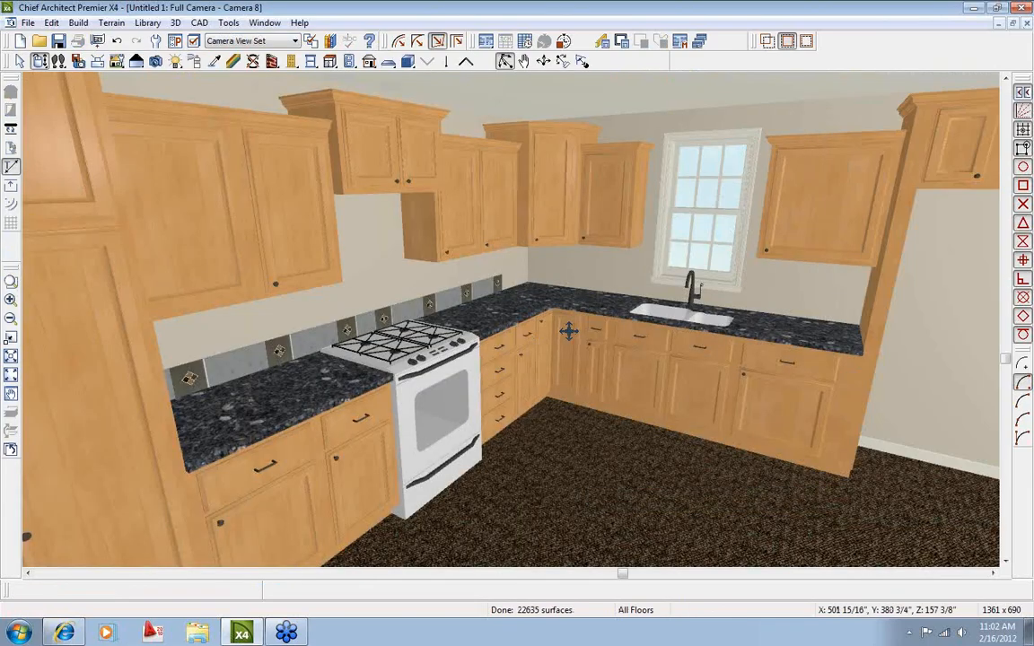
pyautogui.moveTo(568, 331); pyautogui.dragTo(438, 353)
pyautogui.scroll(1, 439, 354)
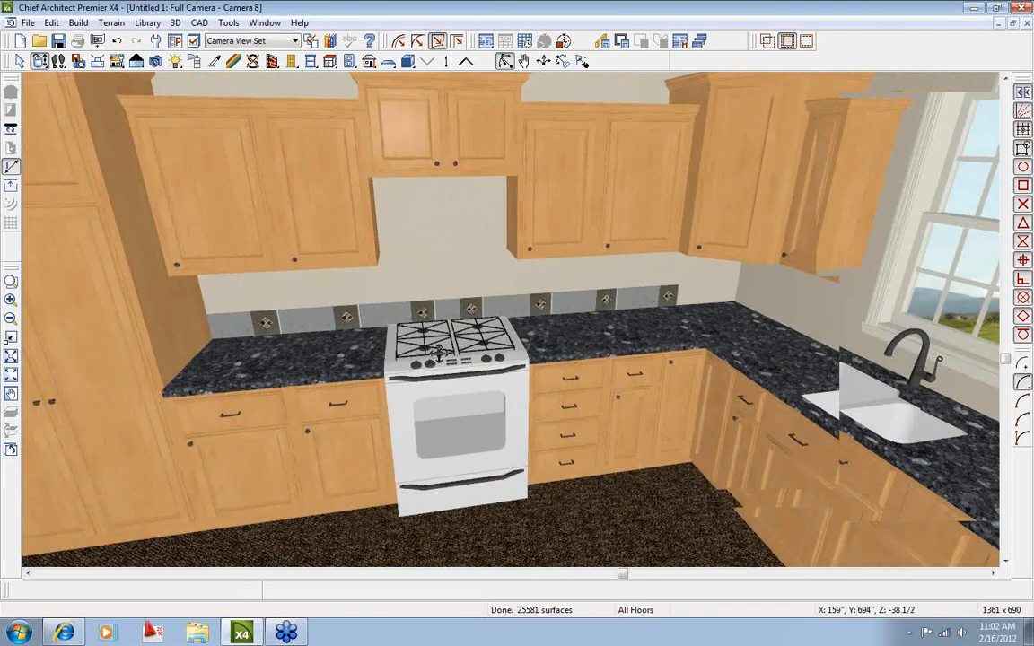
pyautogui.scroll(2, 439, 355)
pyautogui.moveTo(274, 394)
pyautogui.mouseDown()
pyautogui.moveTo(303, 370)
pyautogui.moveTo(262, 388)
pyautogui.mouseUp()
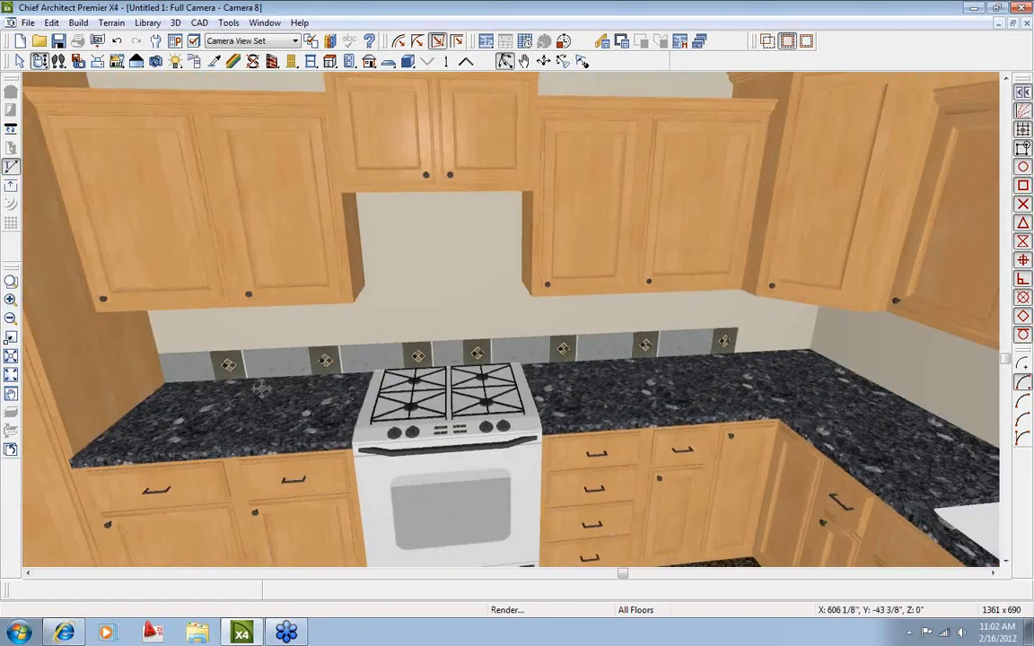
# Paint the blank backsplash tiles with Sage-SB54 6x6 Stretch from the Glass Tile Insert tile colors.
pyautogui.click(334, 41)
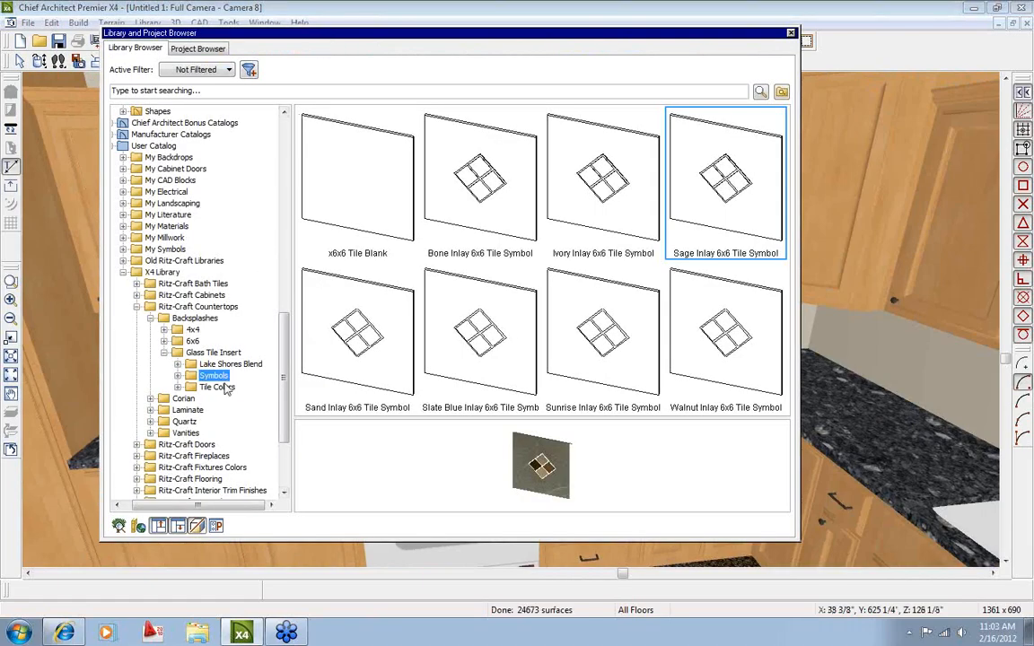
pyautogui.click(217, 387)
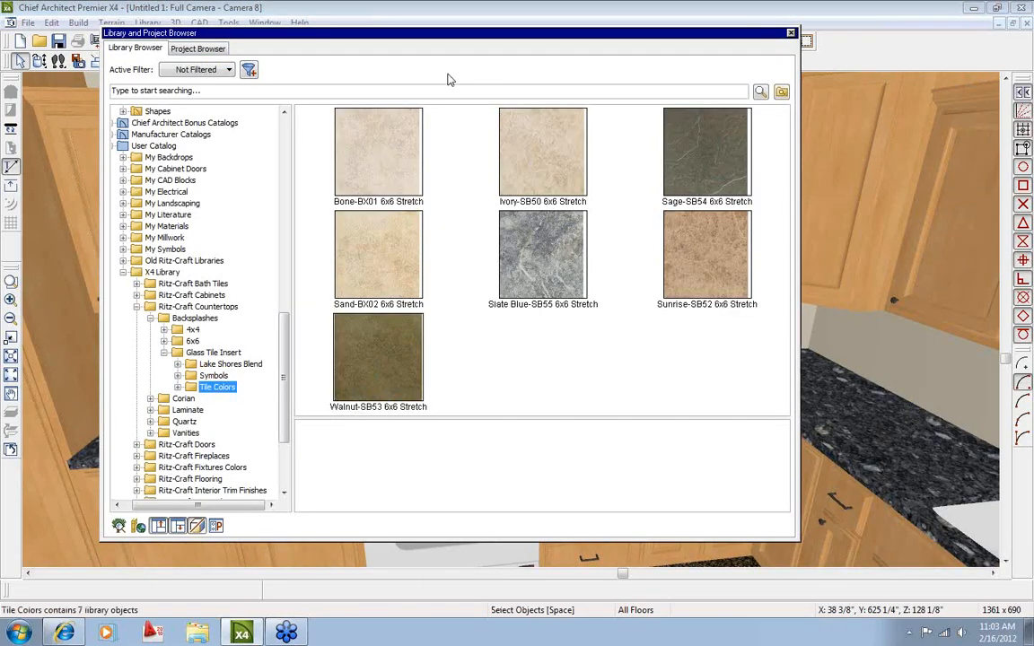
pyautogui.click(695, 162)
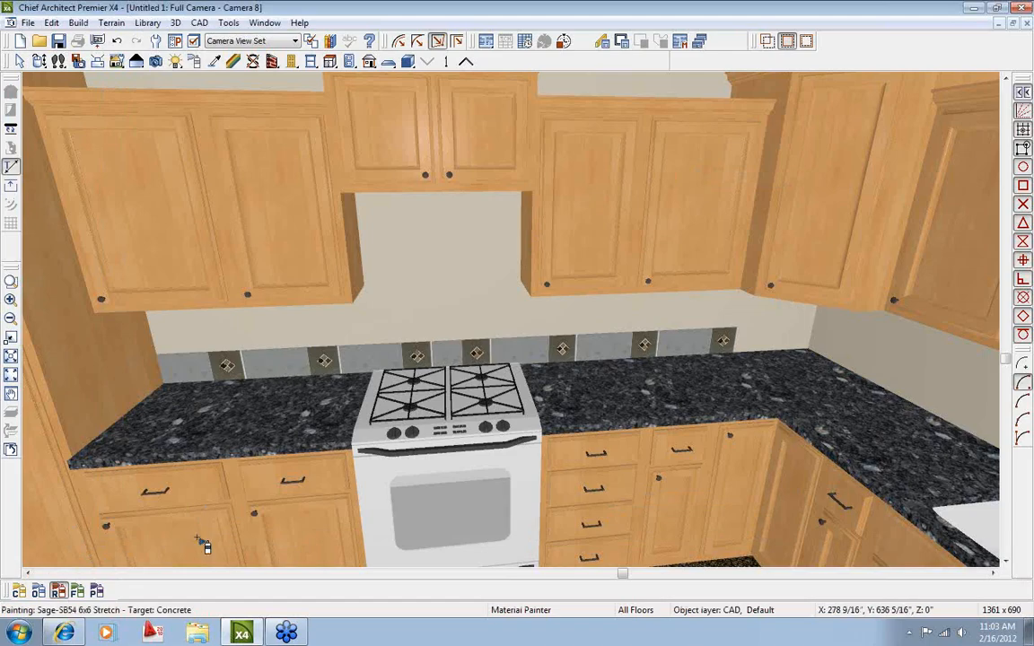
pyautogui.click(300, 374)
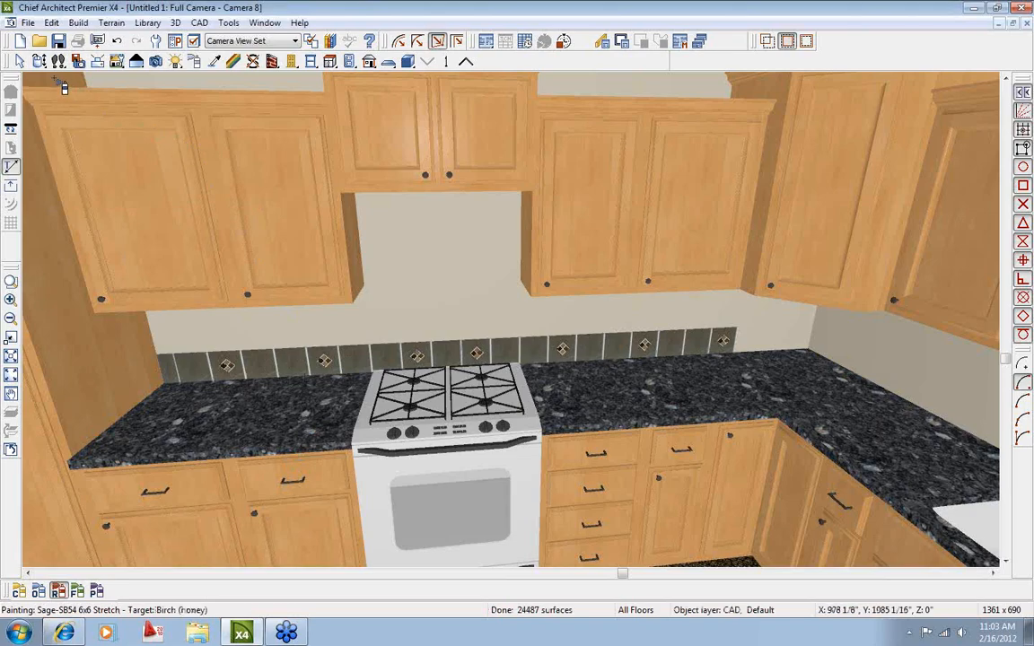
# Examine the painted tile row from the range to the sink corner and close the camera view.
pyautogui.click(40, 61)
pyautogui.moveTo(286, 256)
pyautogui.mouseDown()
pyautogui.moveTo(343, 243)
pyautogui.moveTo(267, 253)
pyautogui.moveTo(363, 251)
pyautogui.moveTo(284, 250)
pyautogui.mouseUp()
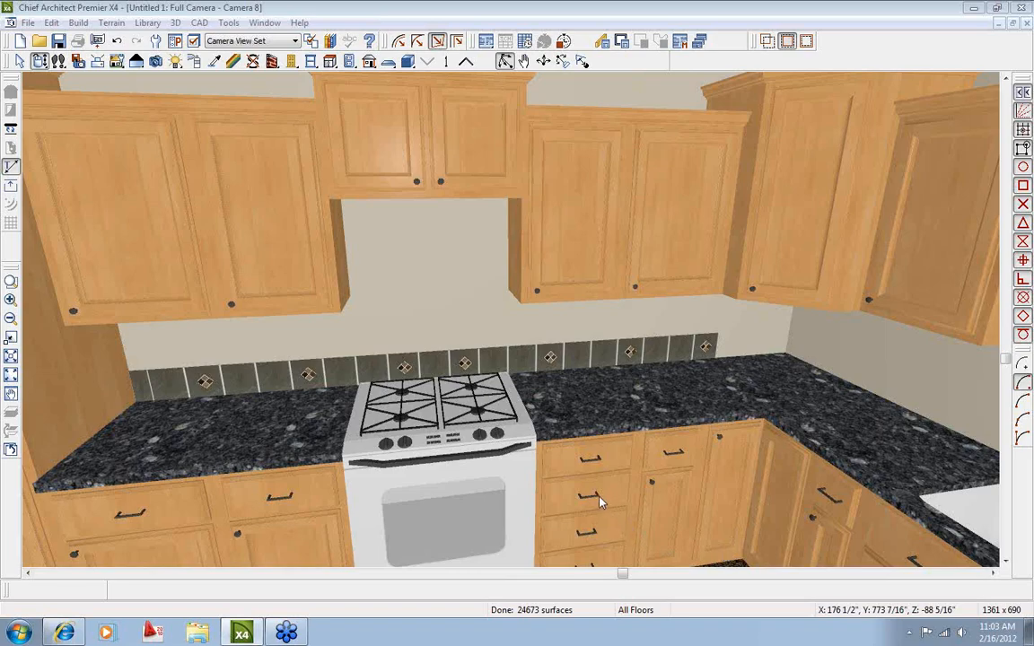
pyautogui.click(39, 60)
pyautogui.moveTo(341, 252); pyautogui.dragTo(453, 279)
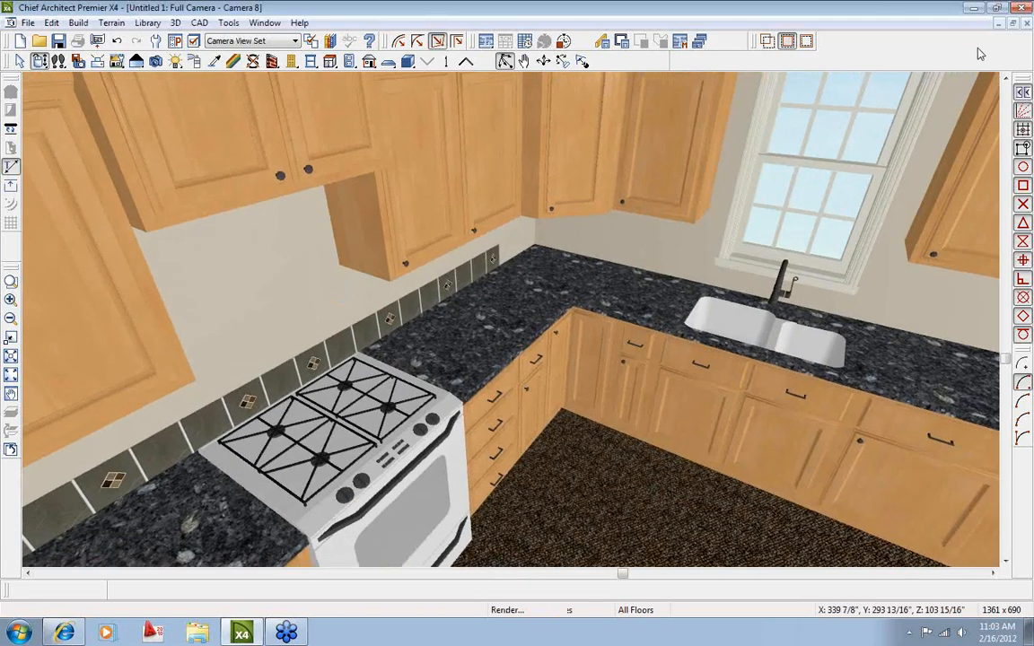
pyautogui.click(1013, 23)
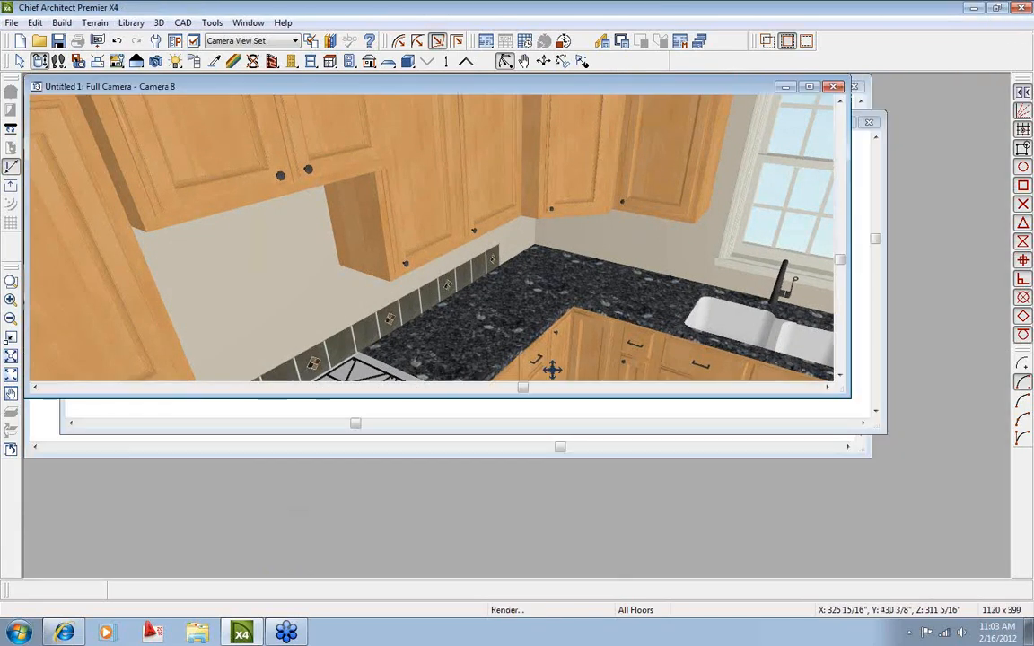
pyautogui.click(809, 88)
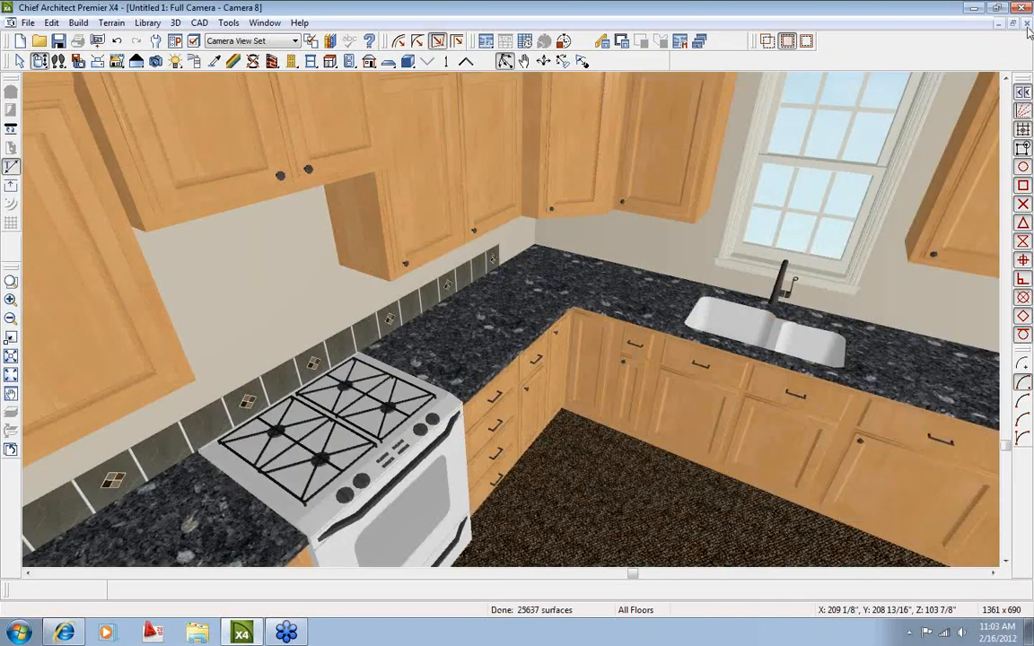
pyautogui.click(1026, 24)
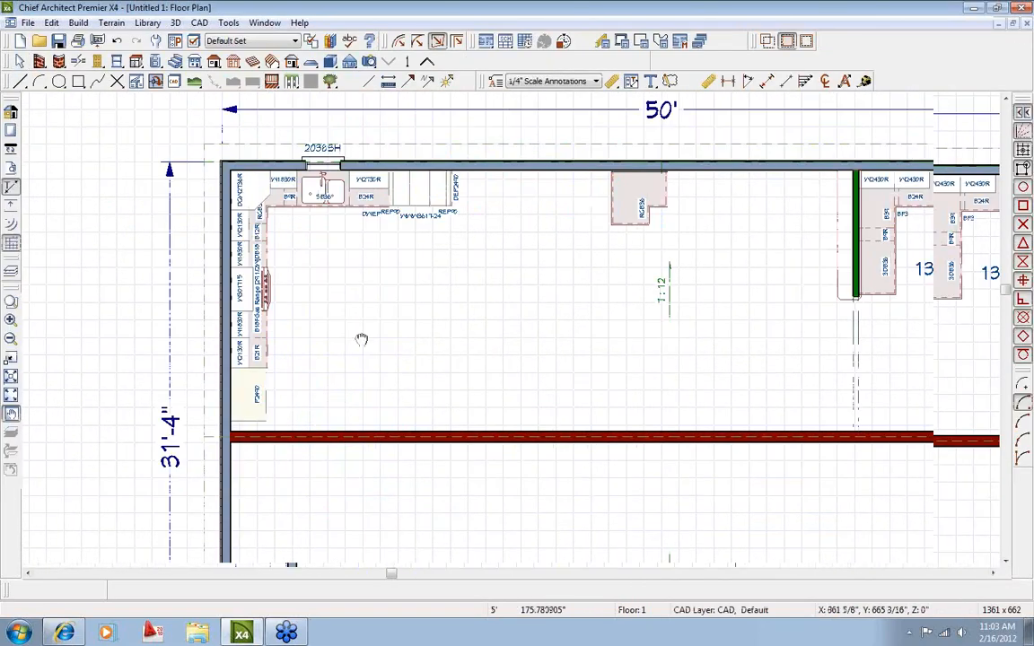
# Place the Island York from the Ritz-Craft Cabinets Islands library in the open kitchen floor between the range and sink runs.
pyautogui.scroll(1, 442, 358)
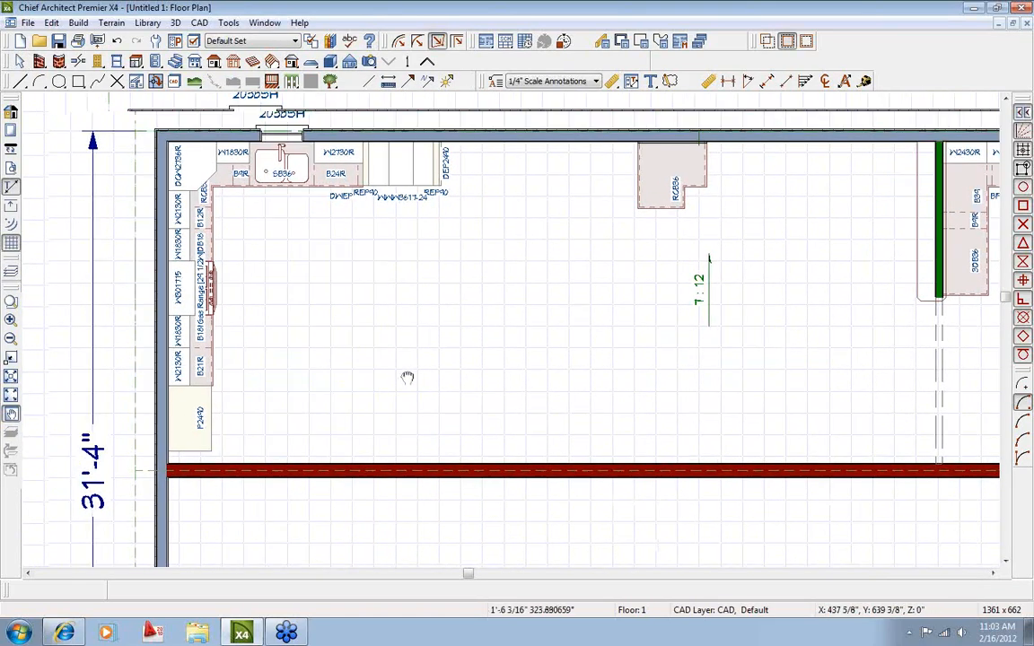
pyautogui.click(330, 42)
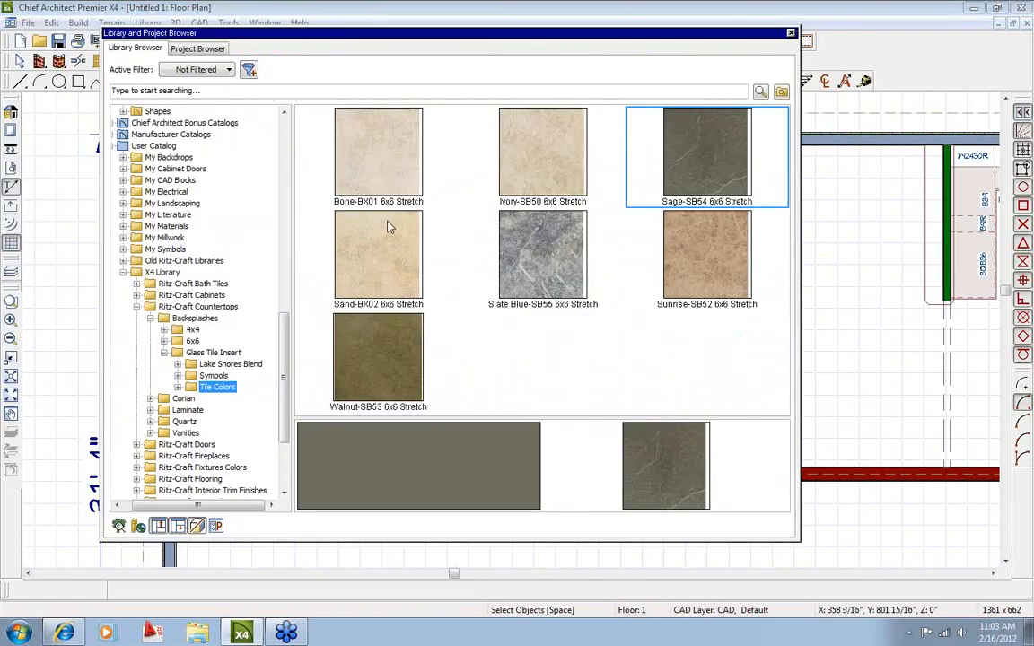
pyautogui.click(164, 353)
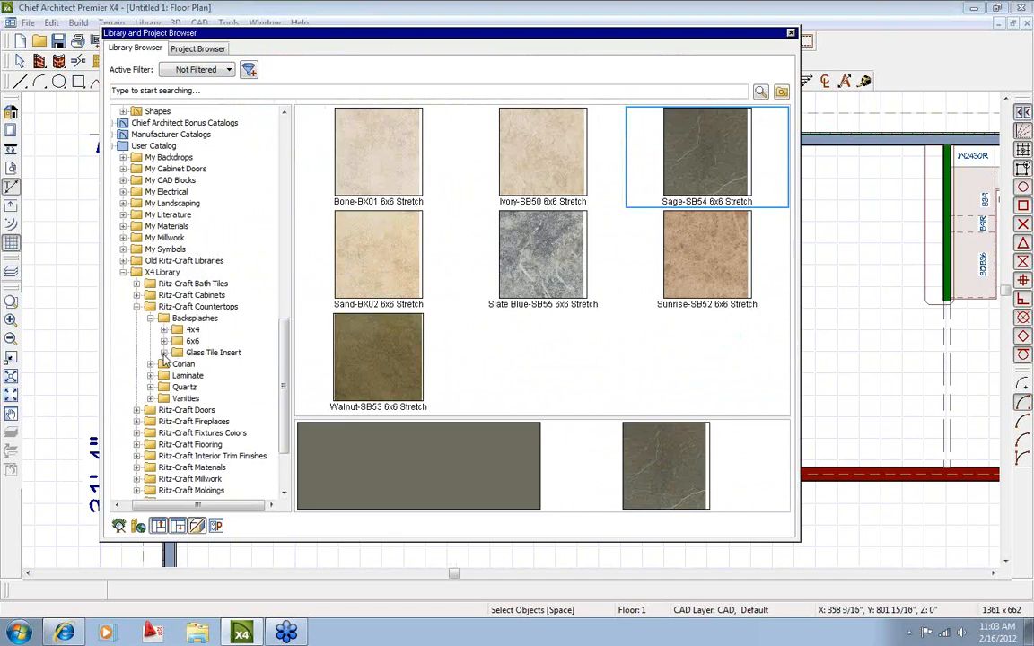
pyautogui.click(150, 318)
pyautogui.click(136, 306)
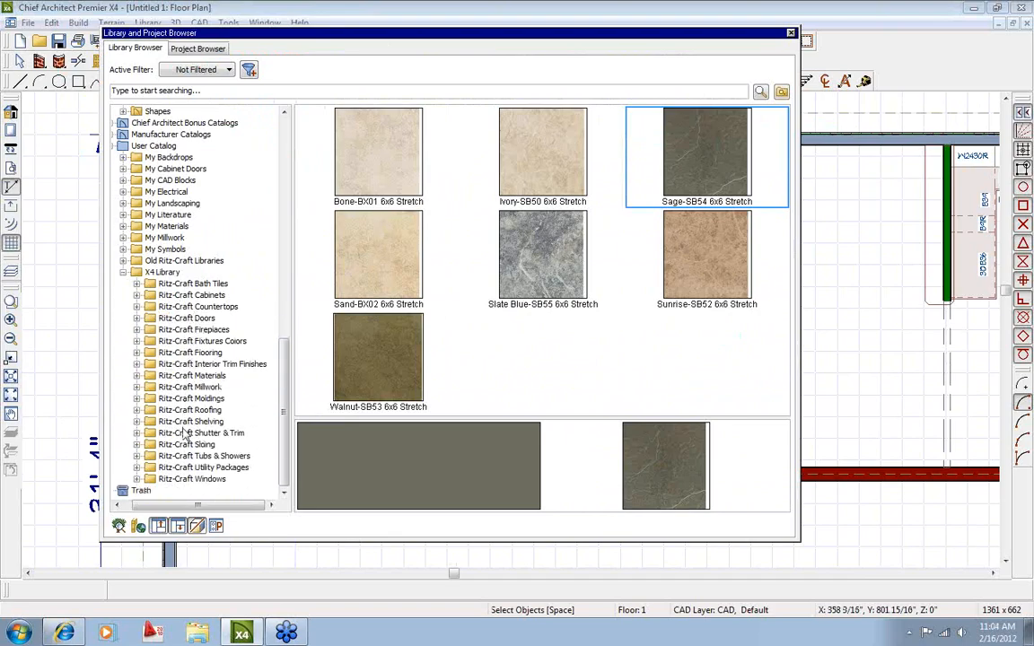
pyautogui.click(191, 296)
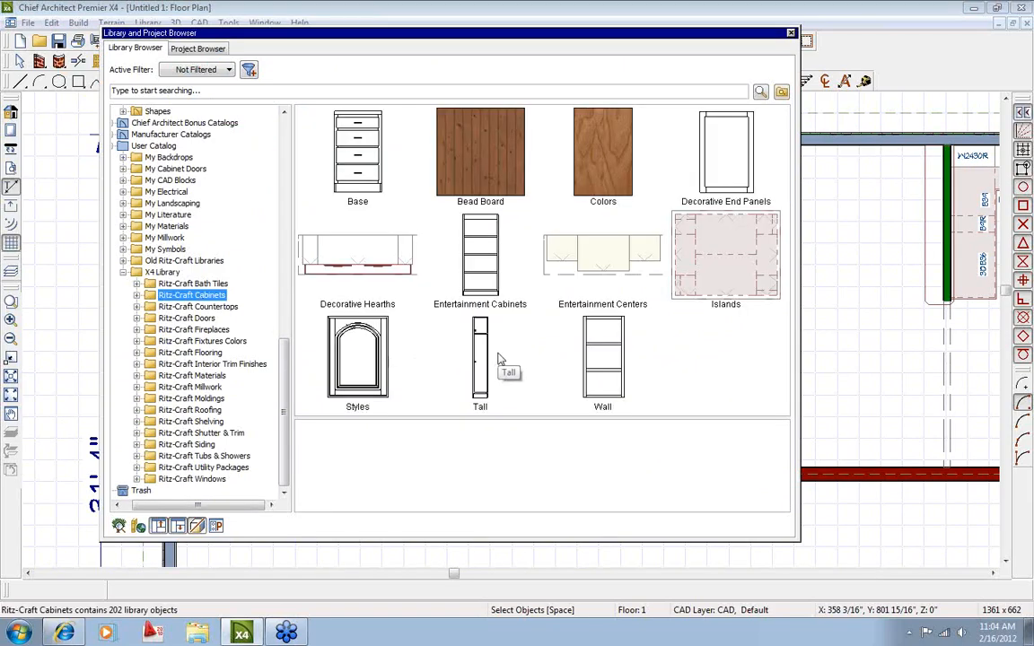
pyautogui.doubleClick(722, 286)
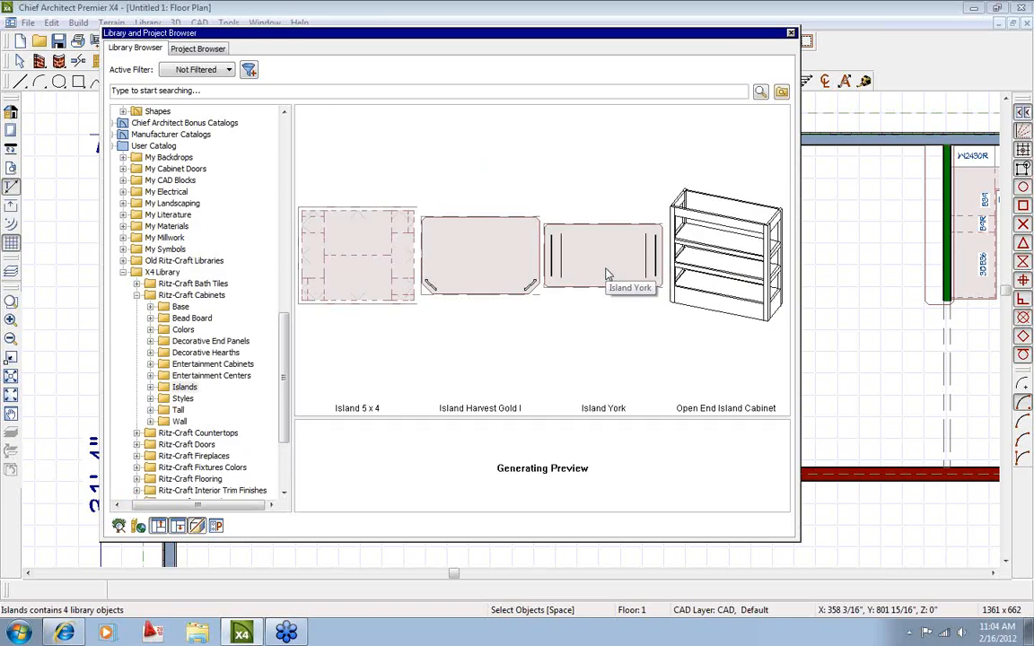
pyautogui.click(606, 273)
pyautogui.click(397, 323)
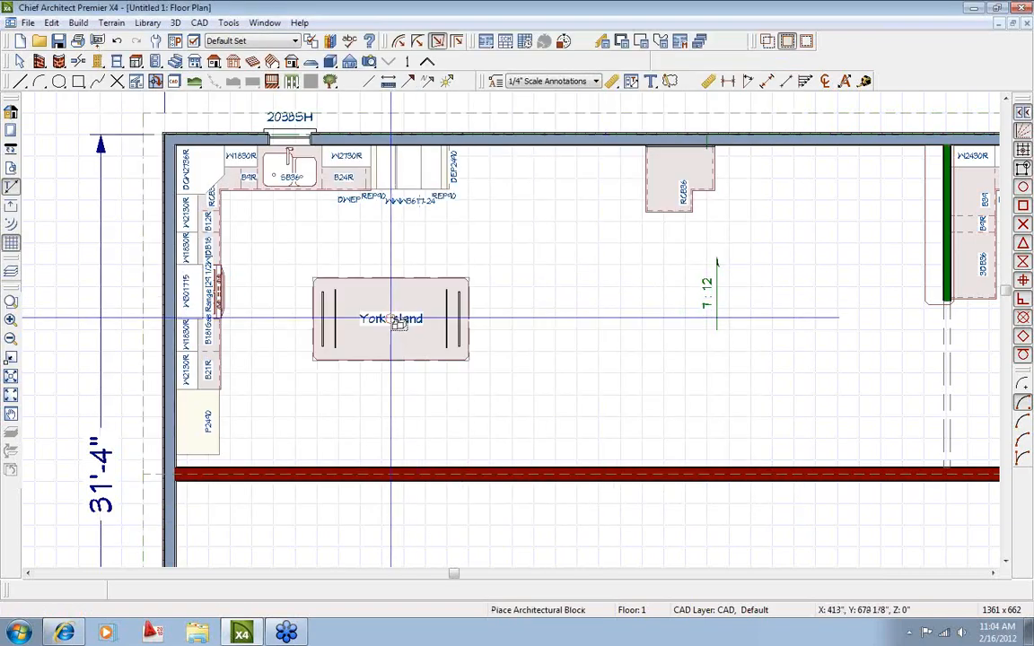
pyautogui.moveTo(455, 452); pyautogui.dragTo(438, 411, button='middle')
pyautogui.press('space')
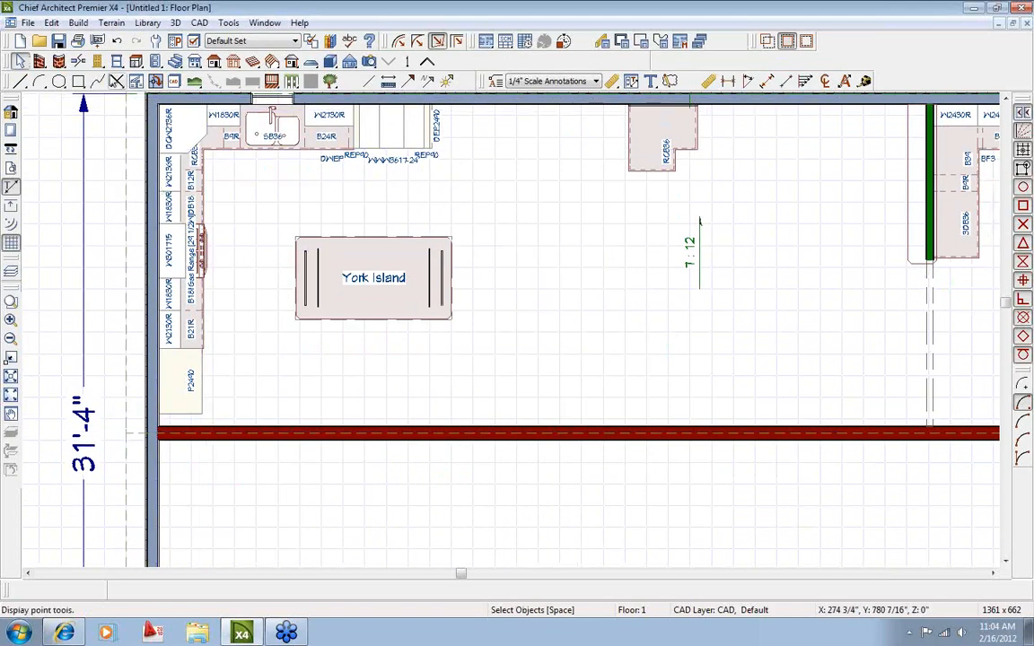
# Add a doorway in the wall opposite the sink and stretch it both ways to about 29'-2" wide.
pyautogui.click(484, 60)
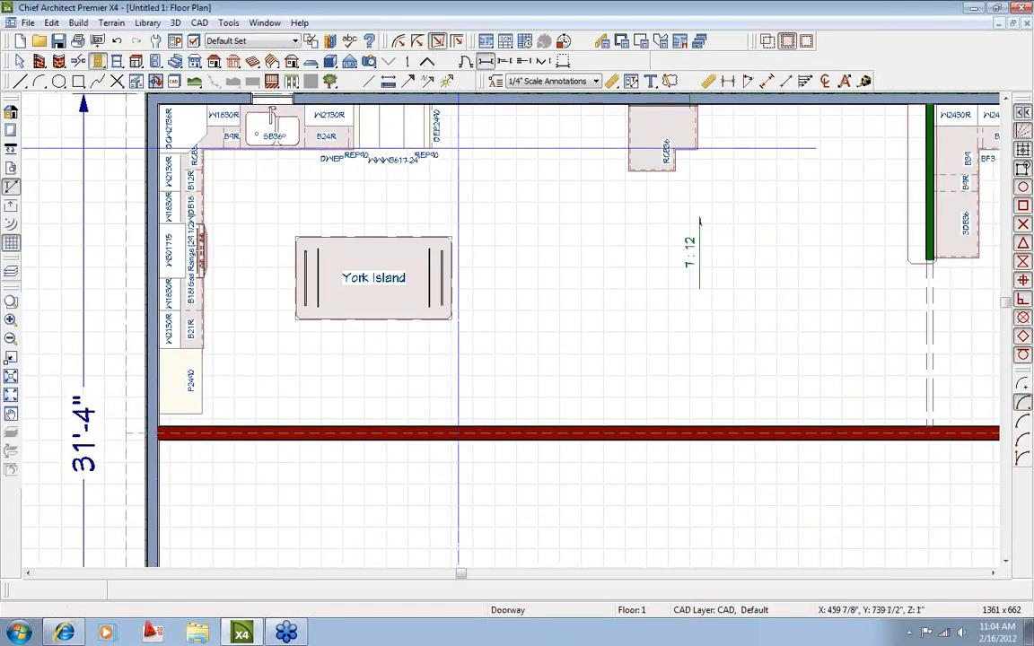
pyautogui.click(420, 433)
pyautogui.scroll(1, 418, 435)
pyautogui.press('space')
pyautogui.click(378, 433)
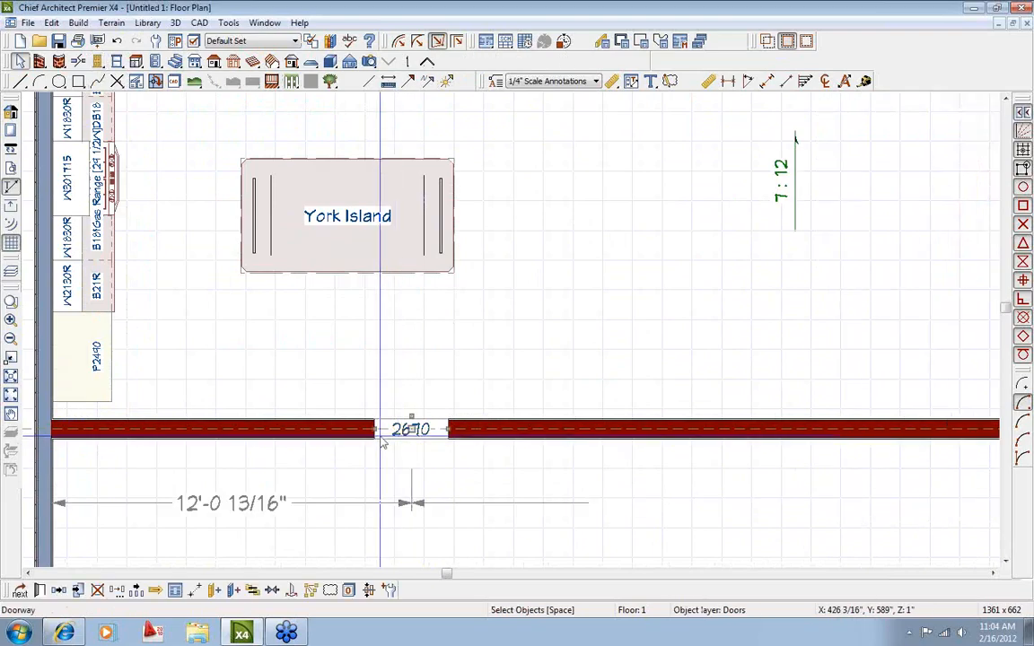
pyautogui.moveTo(377, 433); pyautogui.dragTo(115, 434)
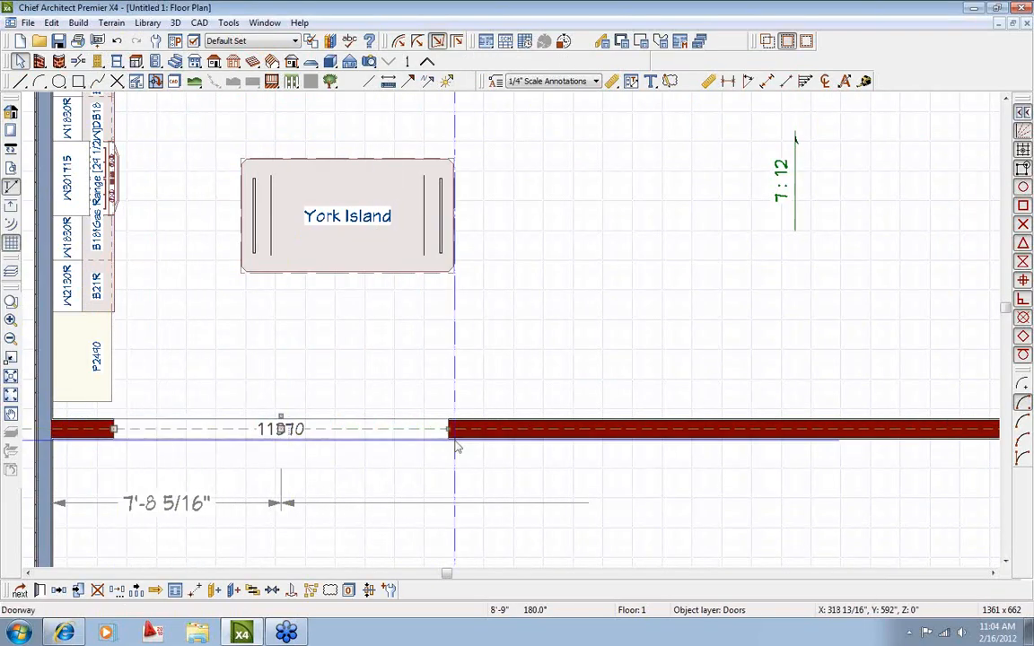
pyautogui.scroll(-1, 454, 440)
pyautogui.moveTo(454, 439); pyautogui.dragTo(780, 433)
pyautogui.scroll(2, 394, 406)
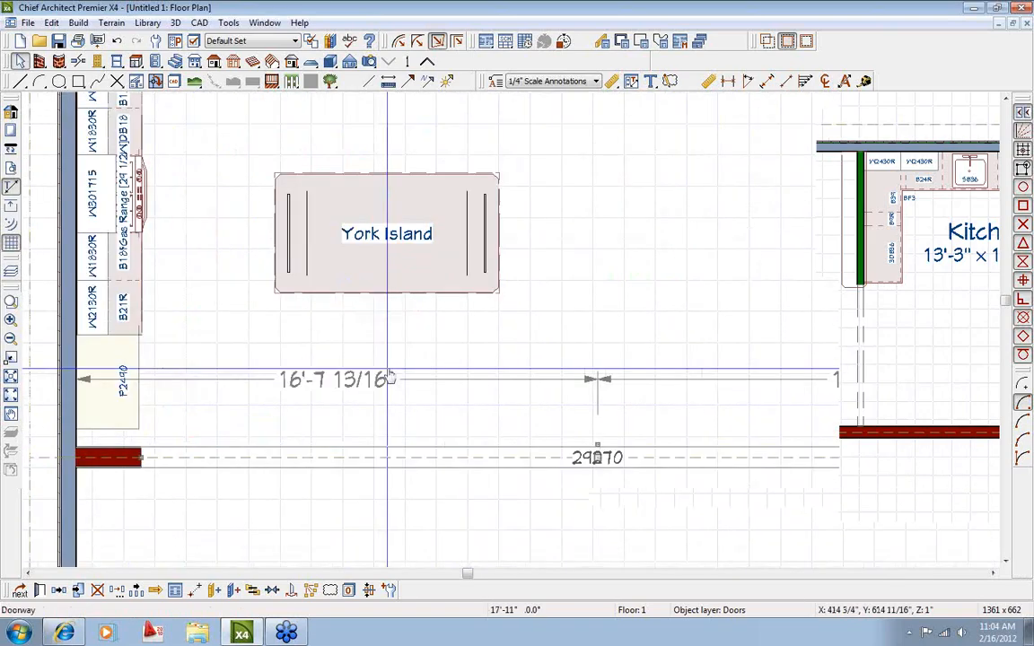
# Rotate the York Island so it runs parallel to the range wall with its DB30 and B30 cabinets facing the range.
pyautogui.moveTo(359, 363); pyautogui.dragTo(363, 503, button='middle')
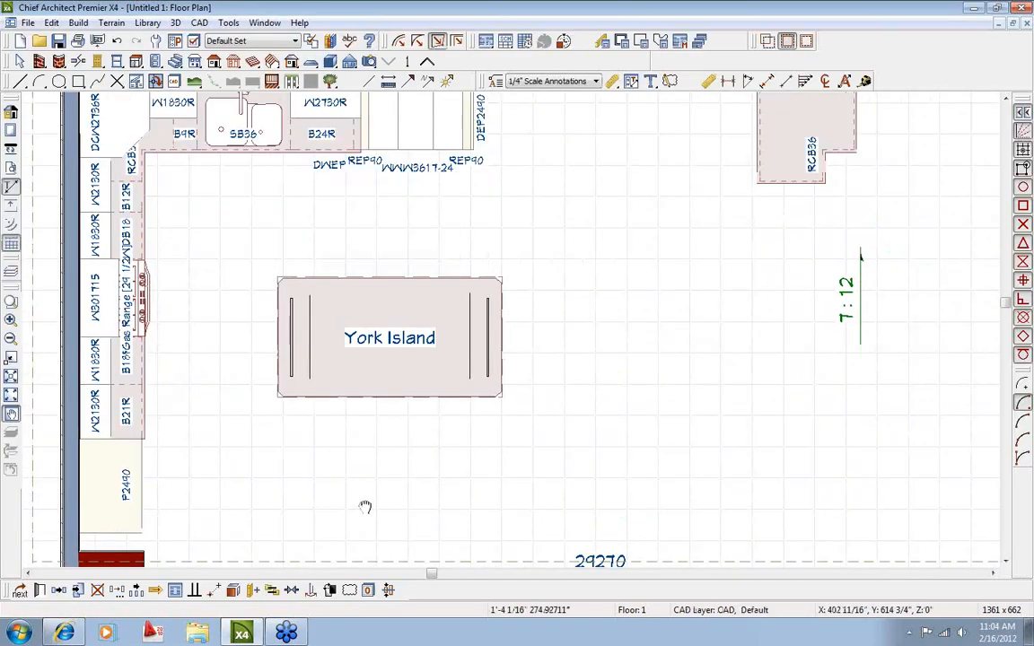
pyautogui.moveTo(389, 458); pyautogui.dragTo(583, 350)
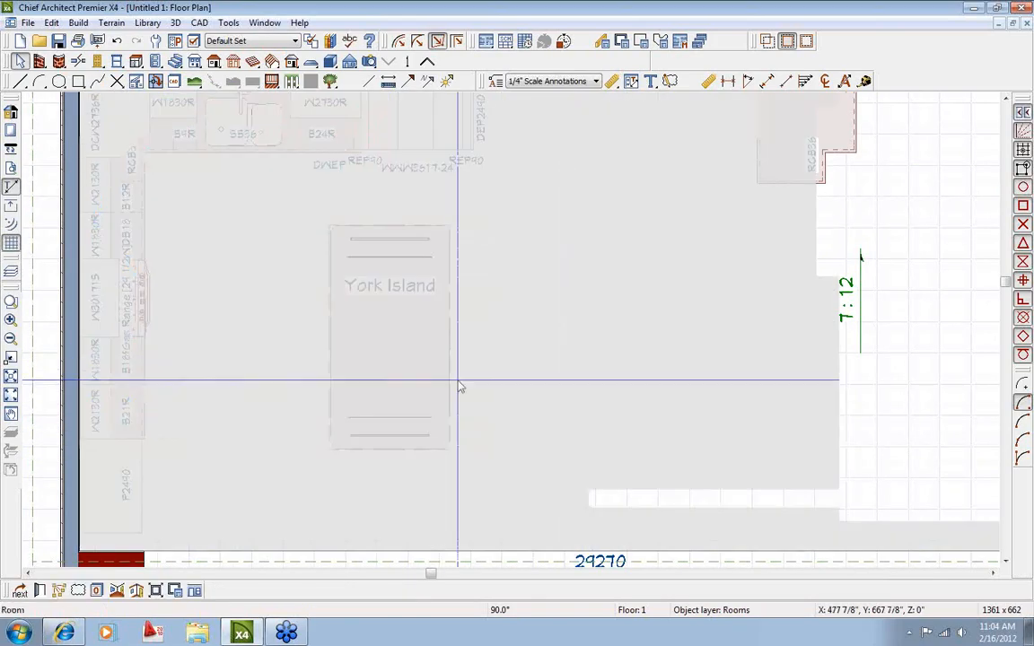
pyautogui.scroll(3, 478, 305)
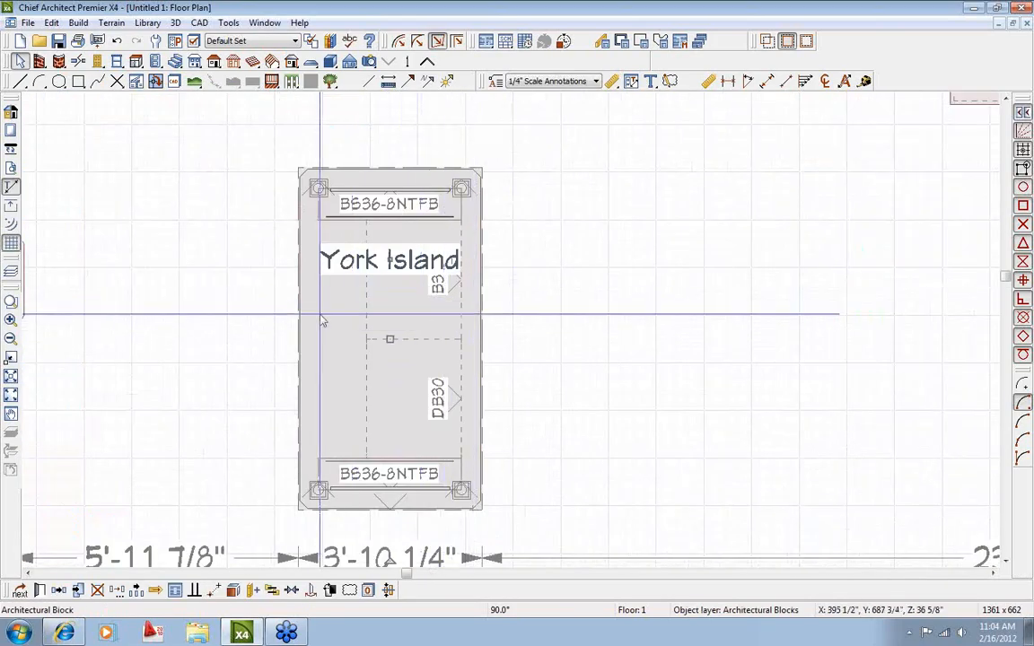
pyautogui.scroll(-2, 325, 350)
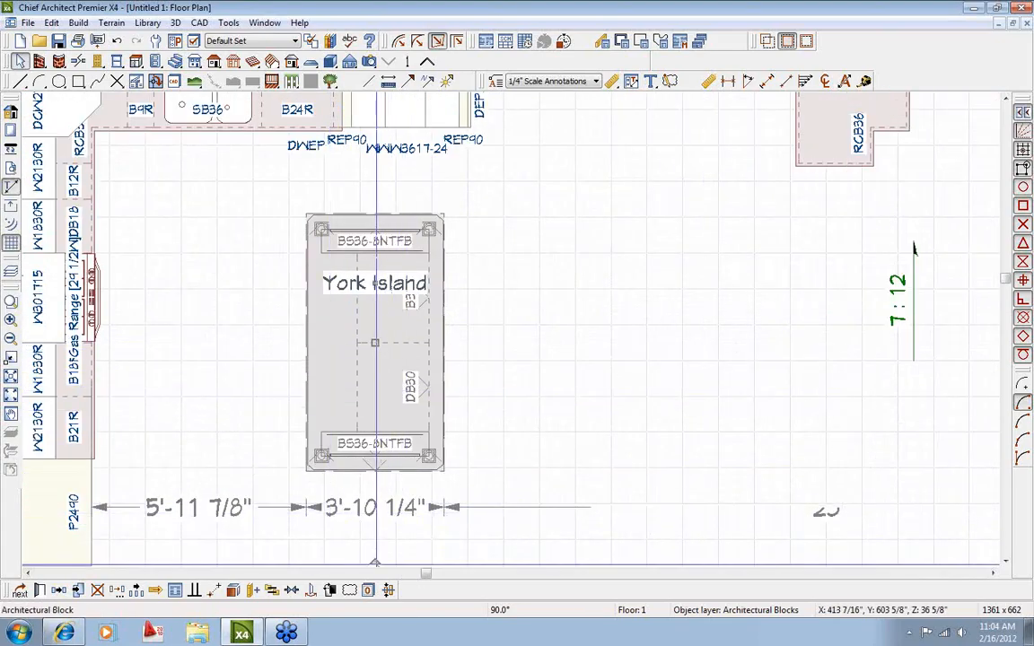
pyautogui.moveTo(375, 562); pyautogui.dragTo(361, 181)
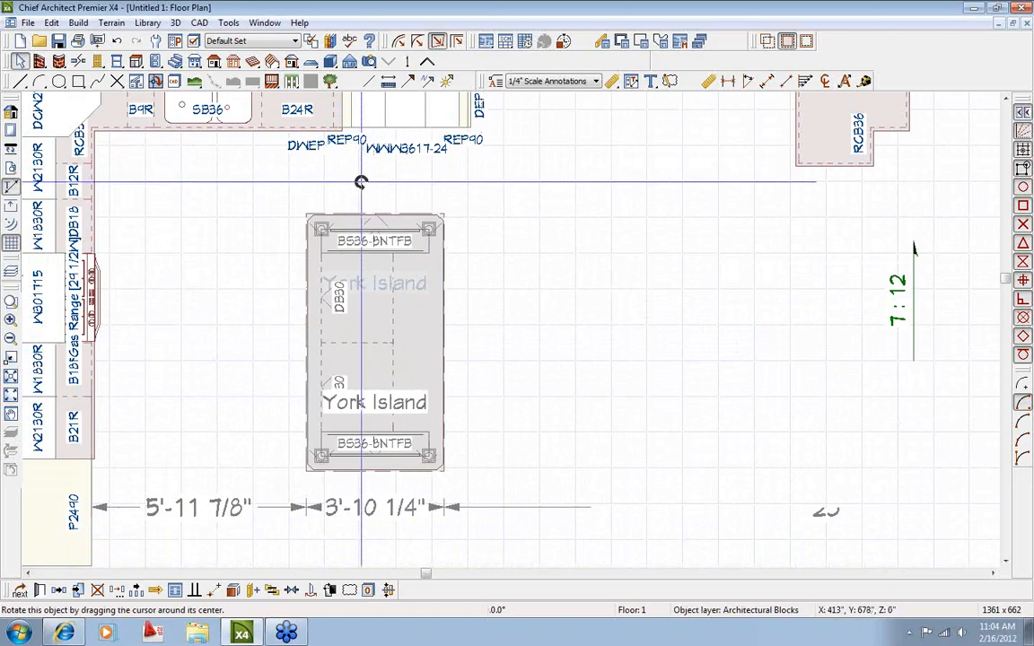
# Move the York Island to about 4'-3" from the range-side base cabinets and explode its architectural block.
pyautogui.click(229, 319)
pyautogui.moveTo(361, 357); pyautogui.dragTo(491, 384, button='middle')
pyautogui.click(494, 391)
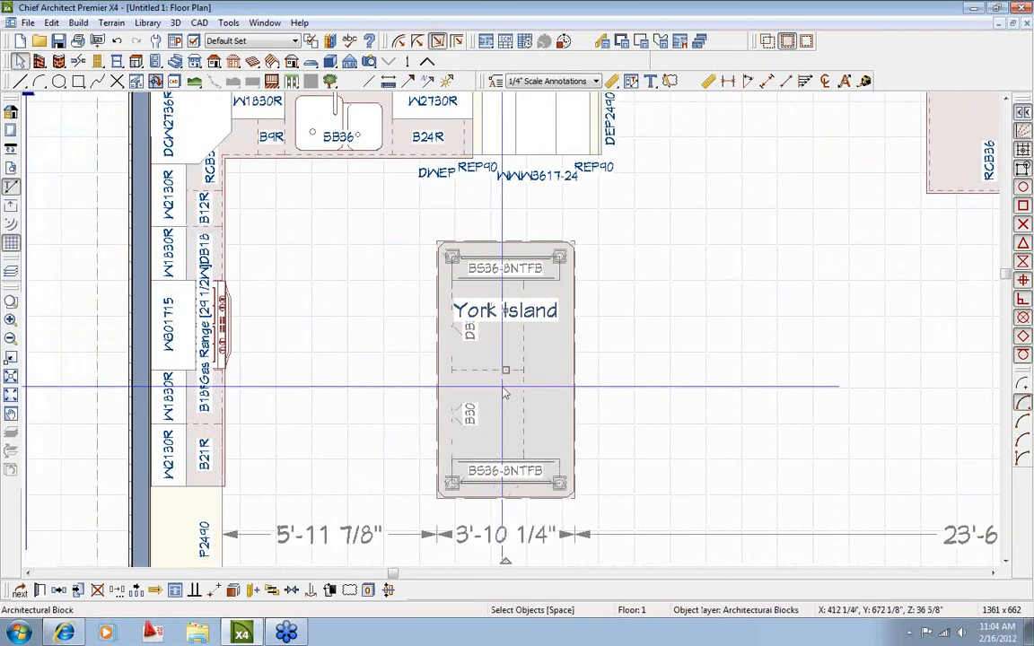
pyautogui.moveTo(505, 369); pyautogui.dragTo(444, 381)
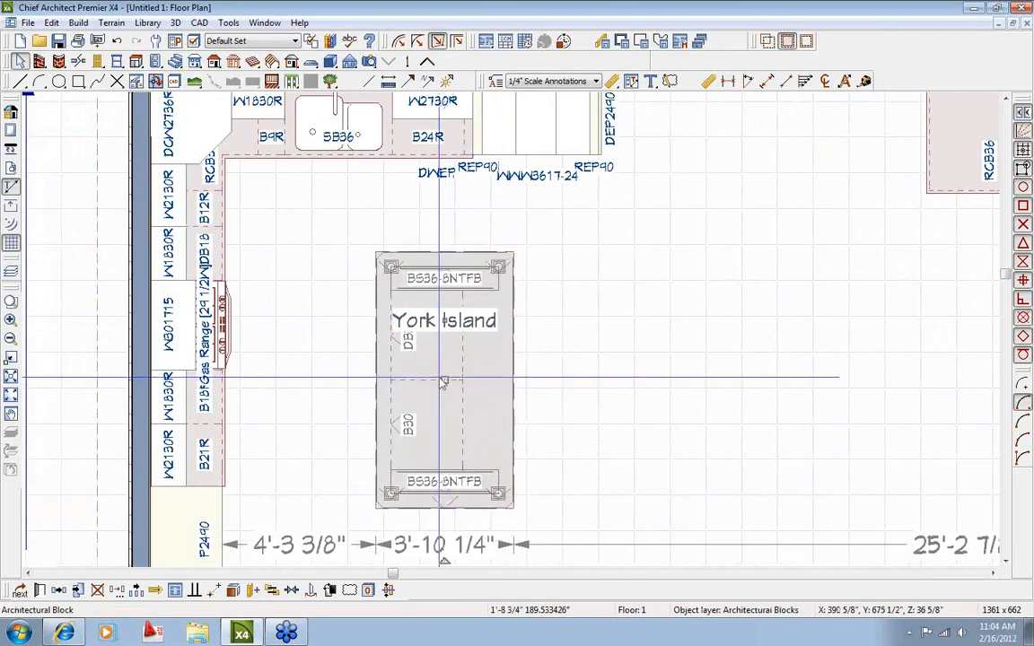
pyautogui.click(231, 591)
# Dimension the gaps from the island to the range-side countertop and to the sink-side countertop.
pyautogui.scroll(3, 280, 240)
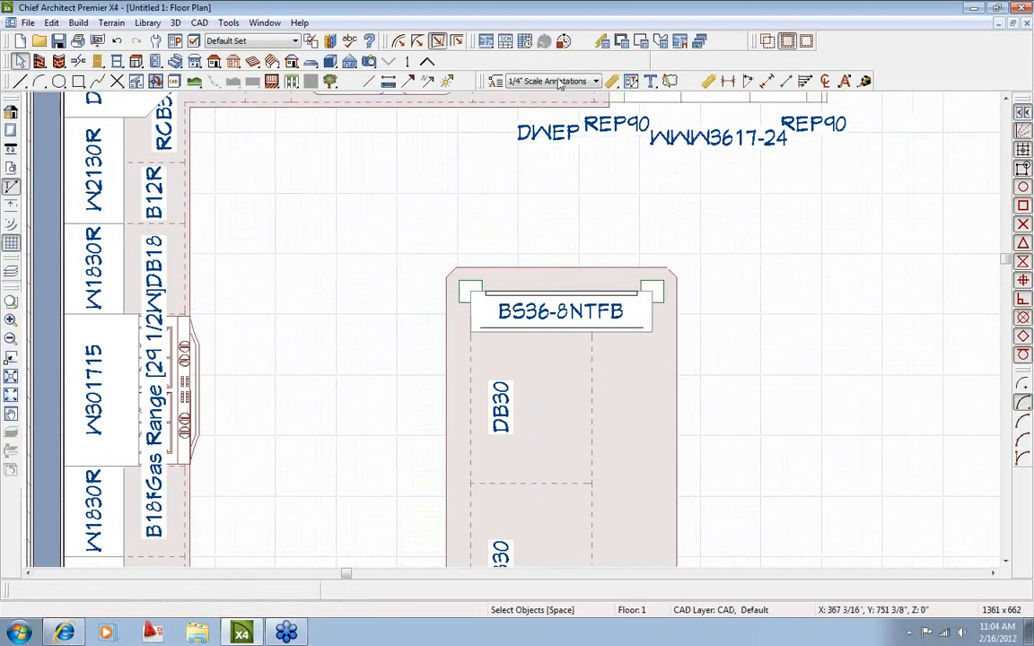
pyautogui.click(729, 82)
pyautogui.moveTo(446, 276); pyautogui.dragTo(190, 272)
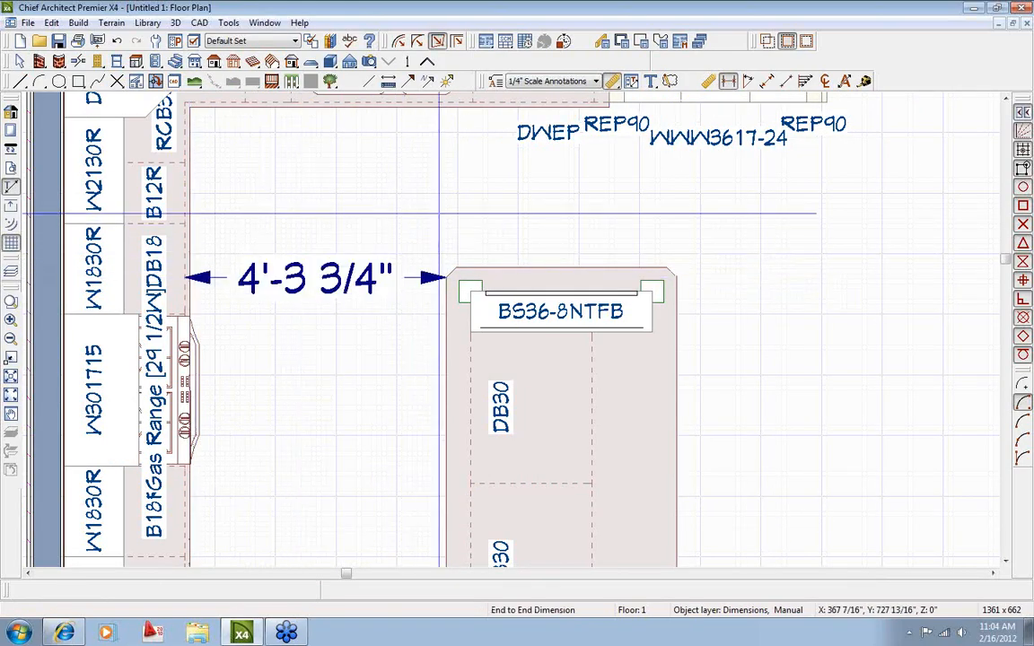
pyautogui.moveTo(438, 214); pyautogui.dragTo(380, 295, button='middle')
pyautogui.moveTo(409, 320); pyautogui.dragTo(413, 160)
pyautogui.scroll(-3, 444, 279)
pyautogui.press('space')
# Select all the island parts and set their distance from the range-side countertop to 3'-6".
pyautogui.moveTo(644, 456); pyautogui.dragTo(579, 325, button='middle')
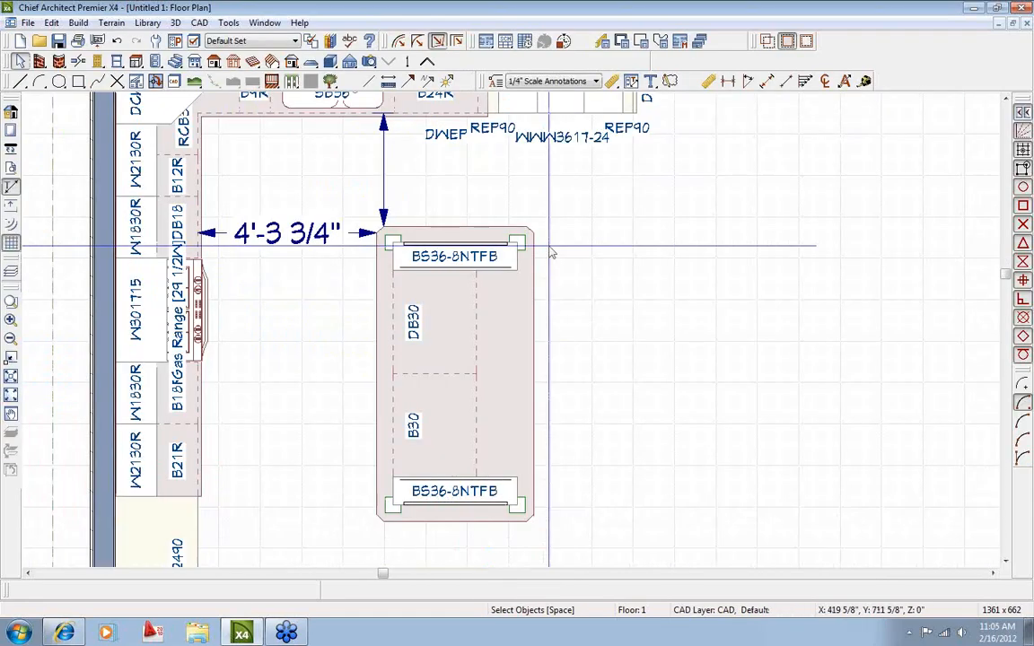
pyautogui.scroll(-2, 552, 254)
pyautogui.moveTo(378, 196); pyautogui.dragTo(544, 476)
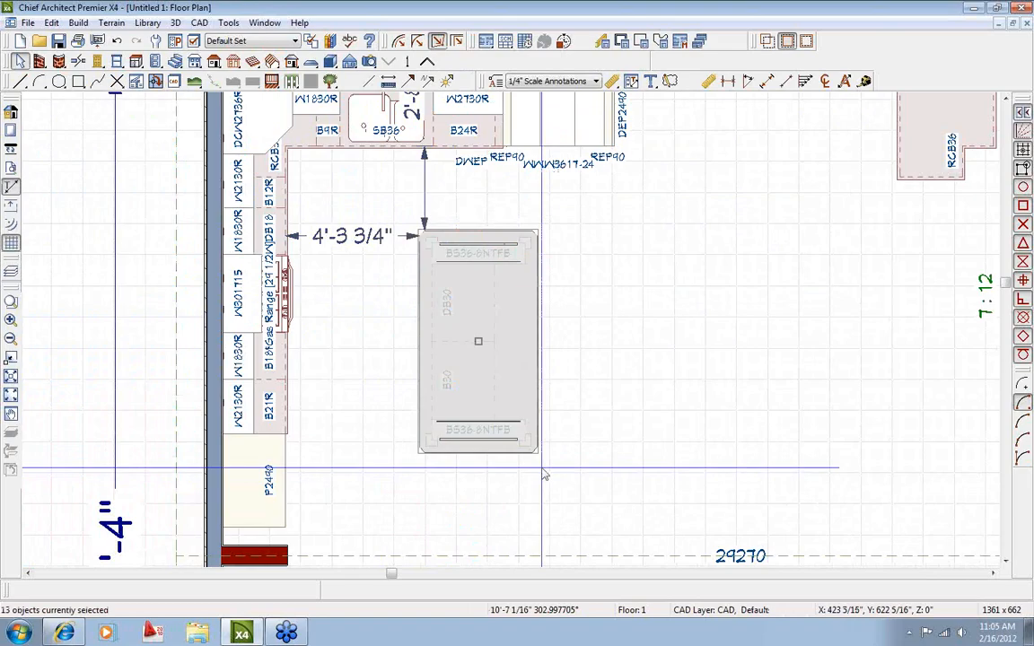
pyautogui.click(359, 237)
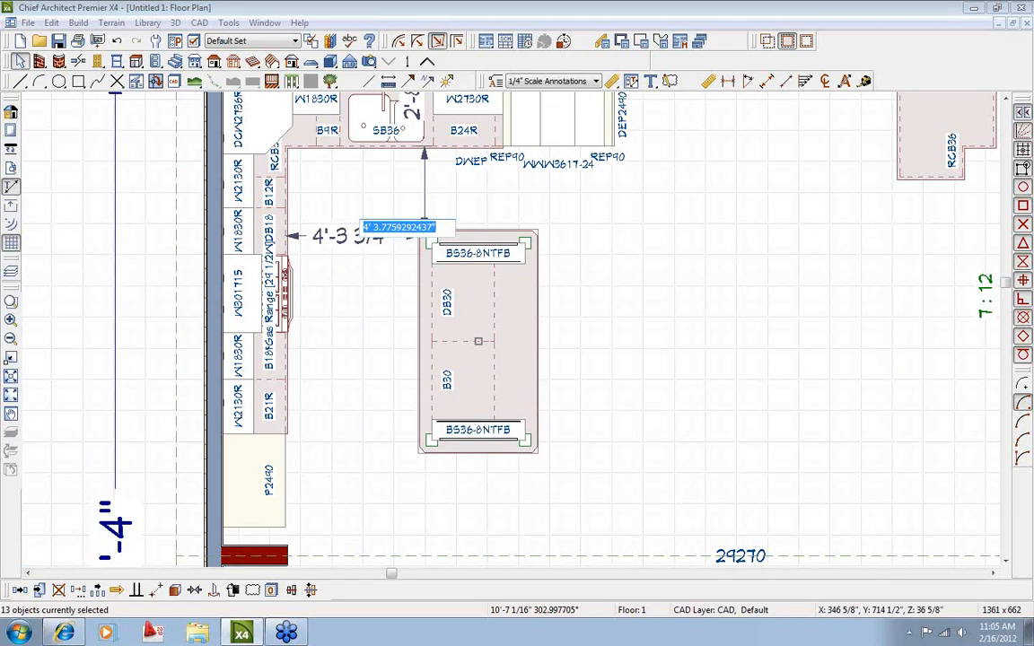
pyautogui.press('Return')
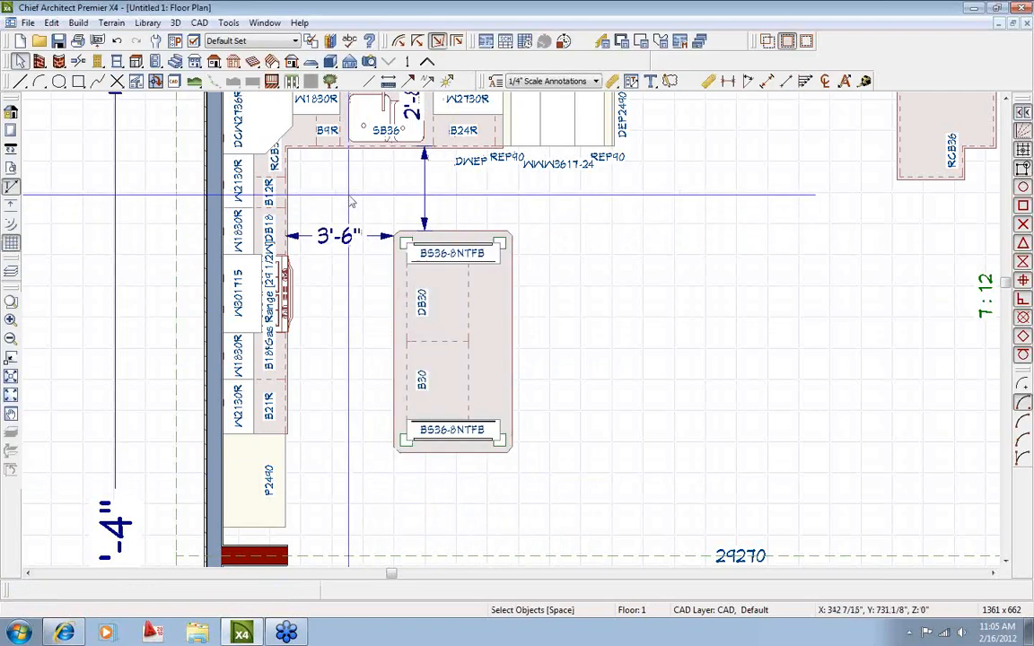
# Set the island's distance from the sink-side countertop to 42".
pyautogui.click(431, 198)
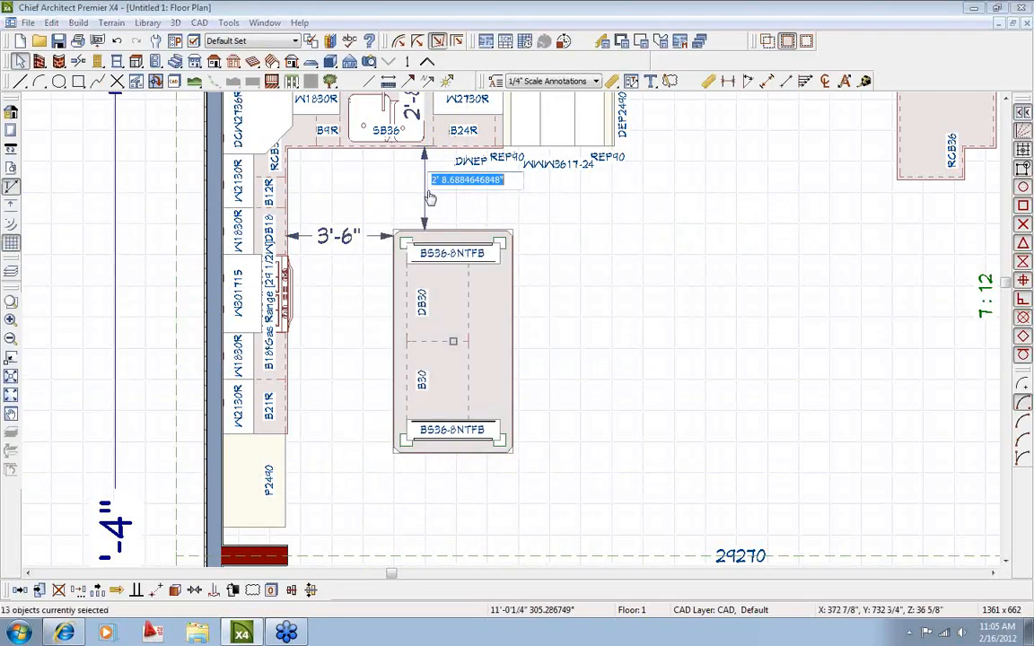
pyautogui.write('42')
pyautogui.press('Return')
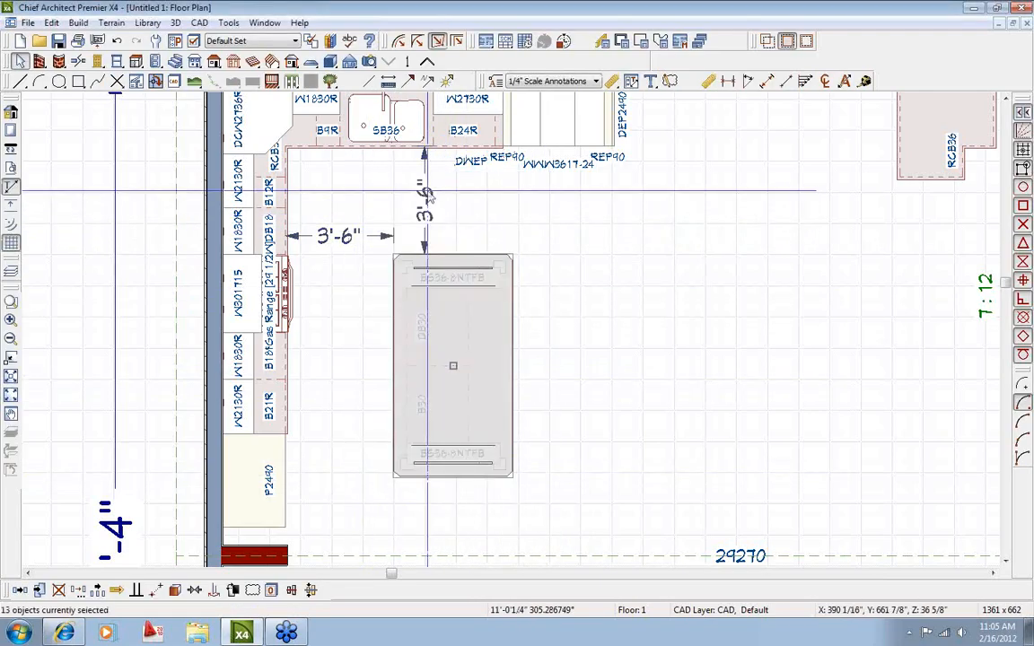
pyautogui.click(576, 302)
# Examine the walkways between the island, the range run and the sink run in plan.
pyautogui.moveTo(637, 302); pyautogui.dragTo(635, 335, button='middle')
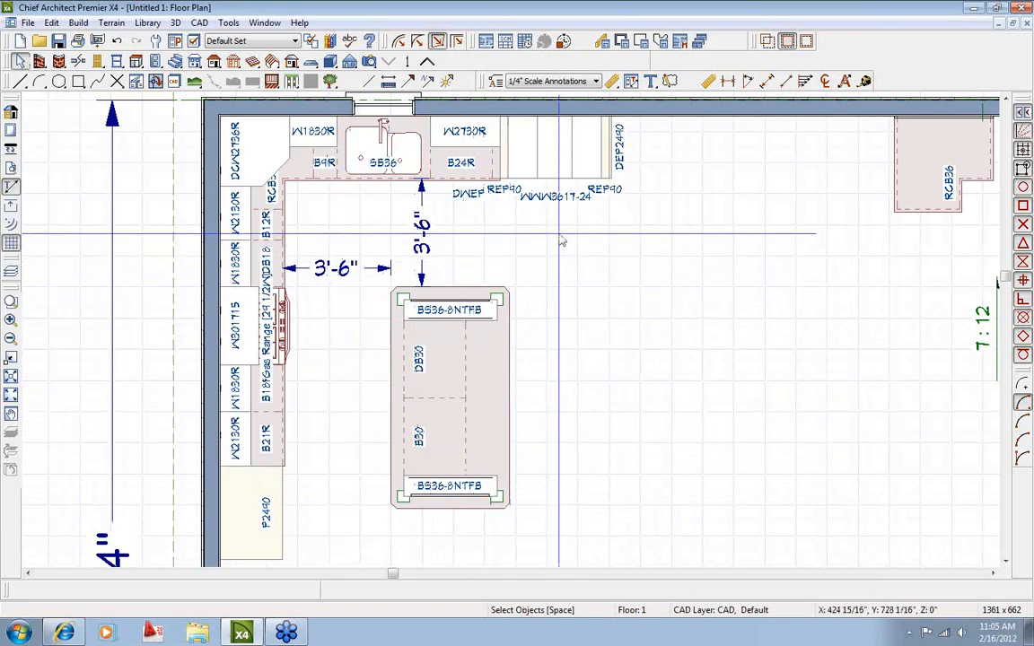
pyautogui.scroll(2, 285, 348)
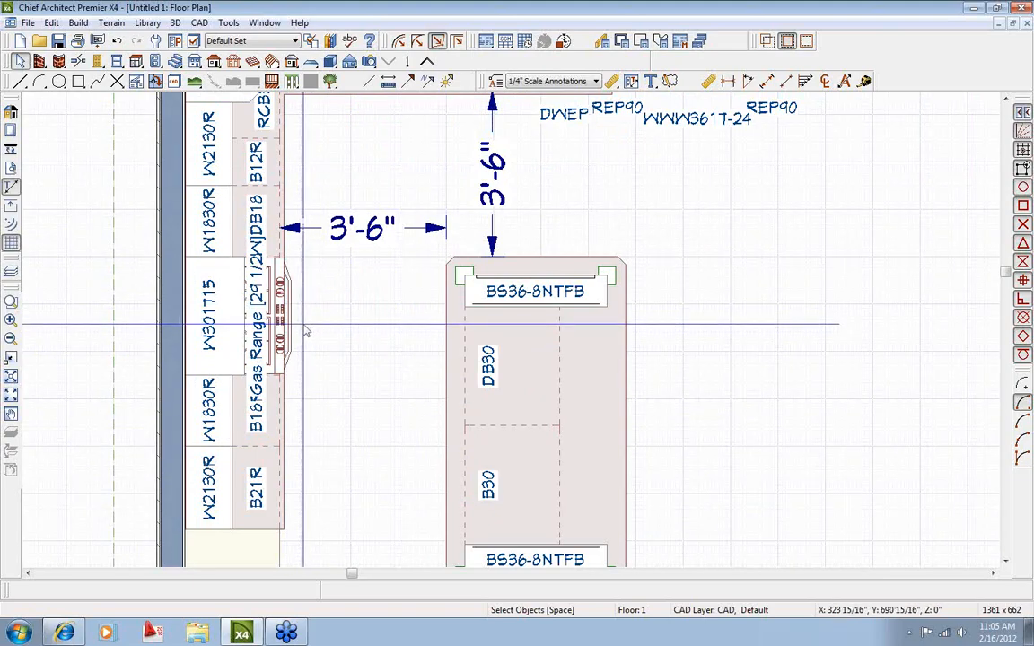
pyautogui.moveTo(556, 233); pyautogui.dragTo(488, 290, button='middle')
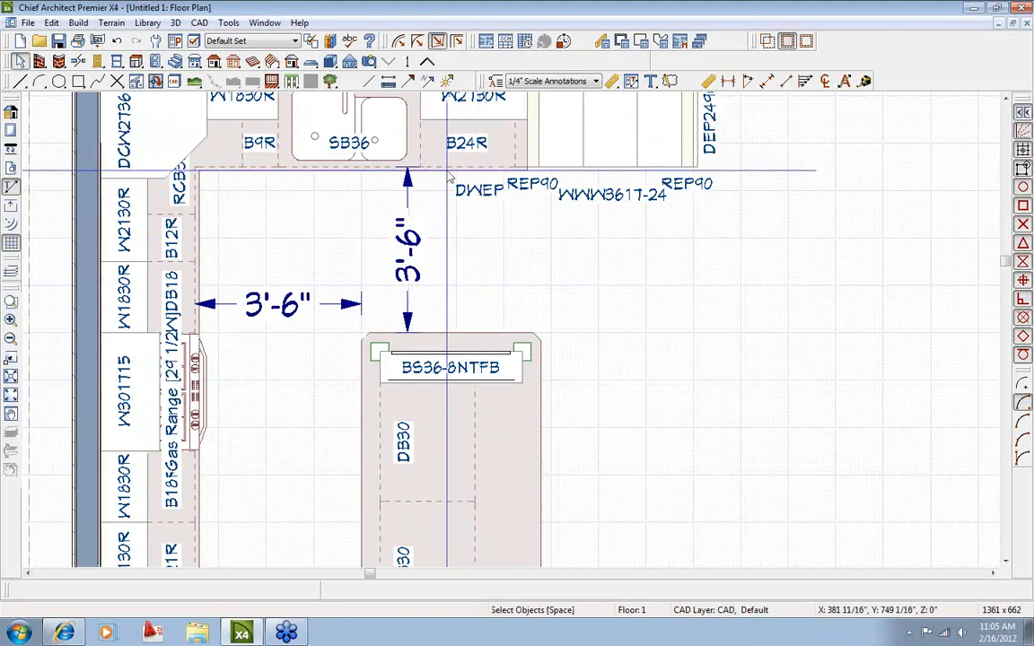
pyautogui.moveTo(242, 428); pyautogui.dragTo(192, 431, button='middle')
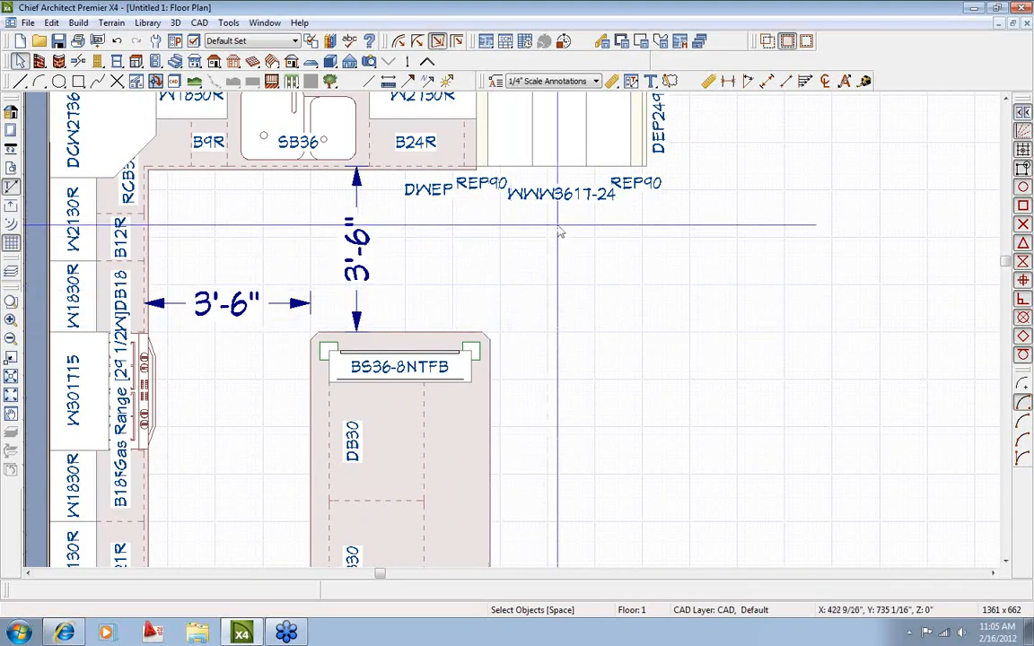
pyautogui.moveTo(541, 288); pyautogui.dragTo(536, 186, button='middle')
pyautogui.scroll(-1, 522, 200)
pyautogui.moveTo(531, 362); pyautogui.dragTo(485, 285, button='middle')
pyautogui.scroll(-1, 464, 265)
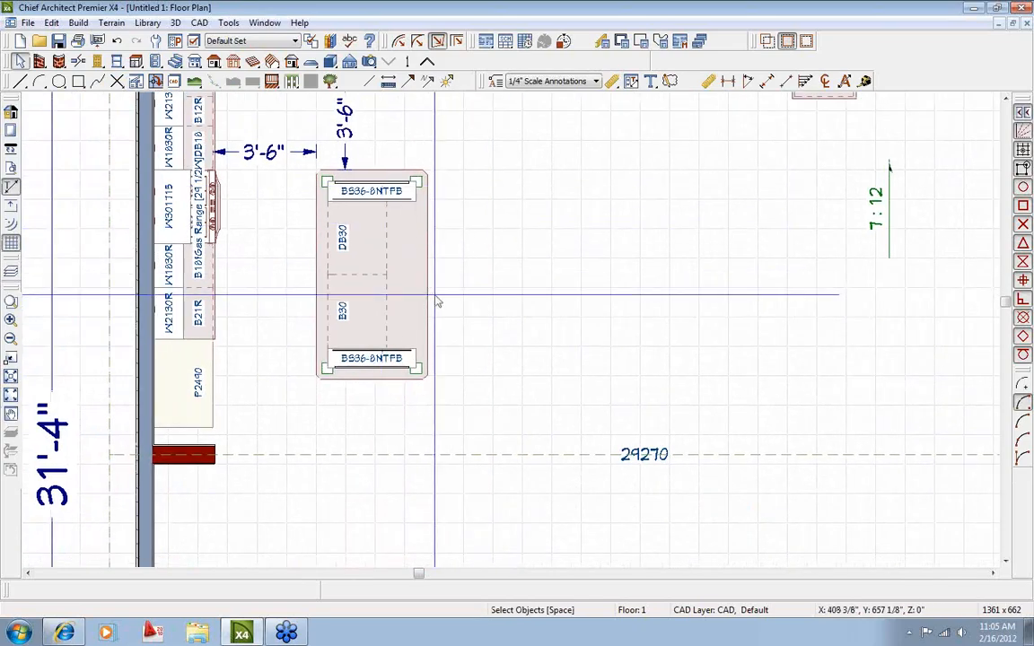
# Create a full camera view looking across the island toward the range and sink, and orbit to a higher viewpoint.
pyautogui.click(373, 62)
pyautogui.moveTo(673, 379); pyautogui.dragTo(491, 330)
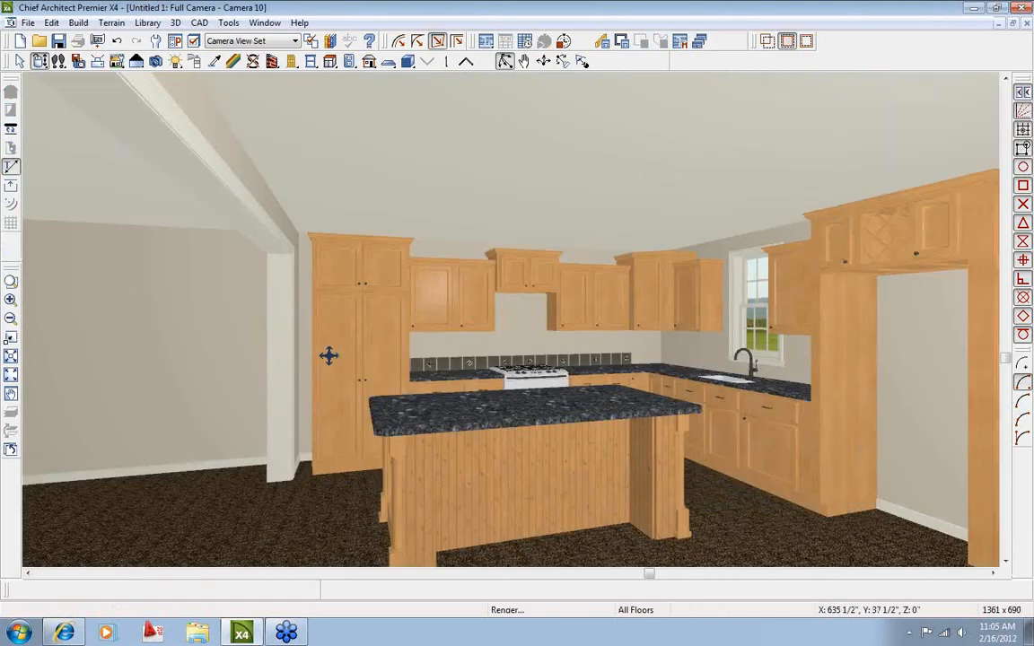
pyautogui.moveTo(329, 356); pyautogui.dragTo(471, 386)
pyautogui.moveTo(472, 387); pyautogui.dragTo(378, 503, button='middle')
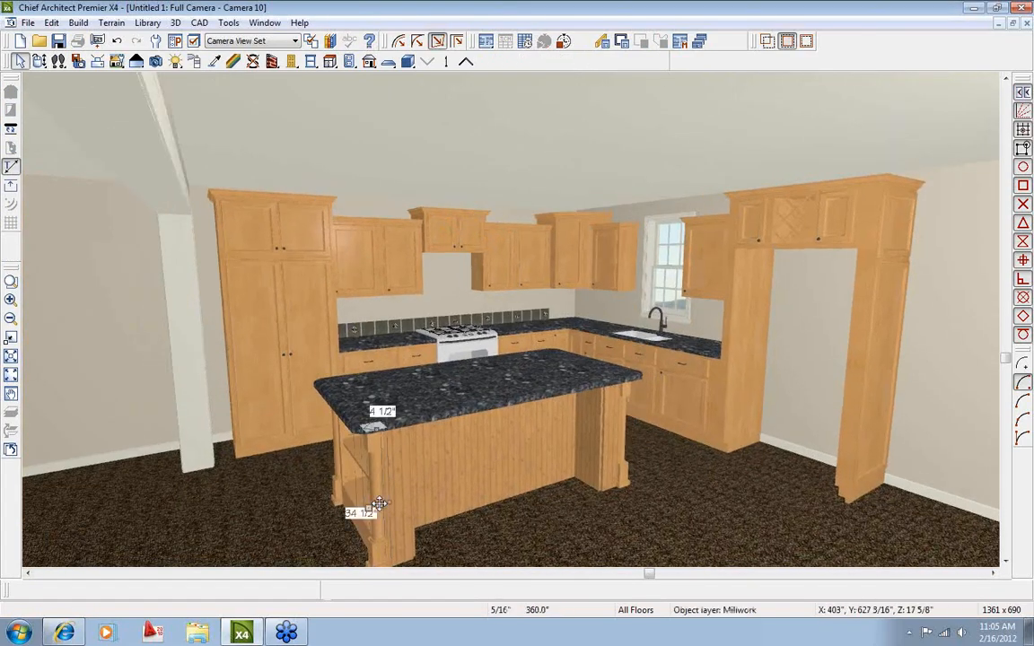
# Place an S434 Base Cabs spindle from the Ritz-Craft Millwork library on the floor near the tall pantry cabinet.
pyautogui.click(329, 40)
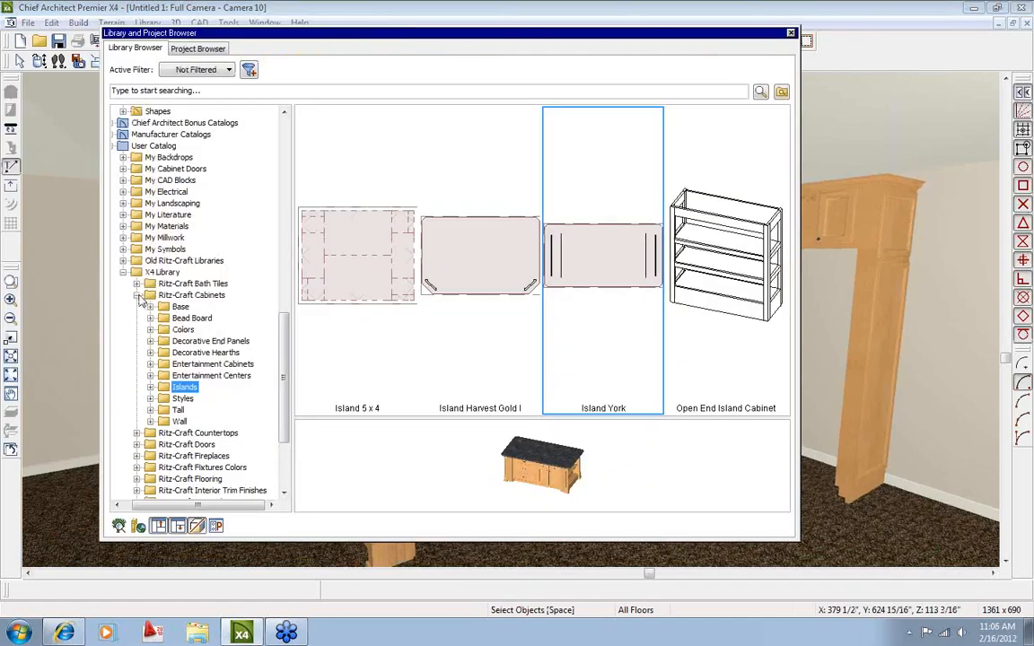
pyautogui.click(138, 295)
pyautogui.click(200, 386)
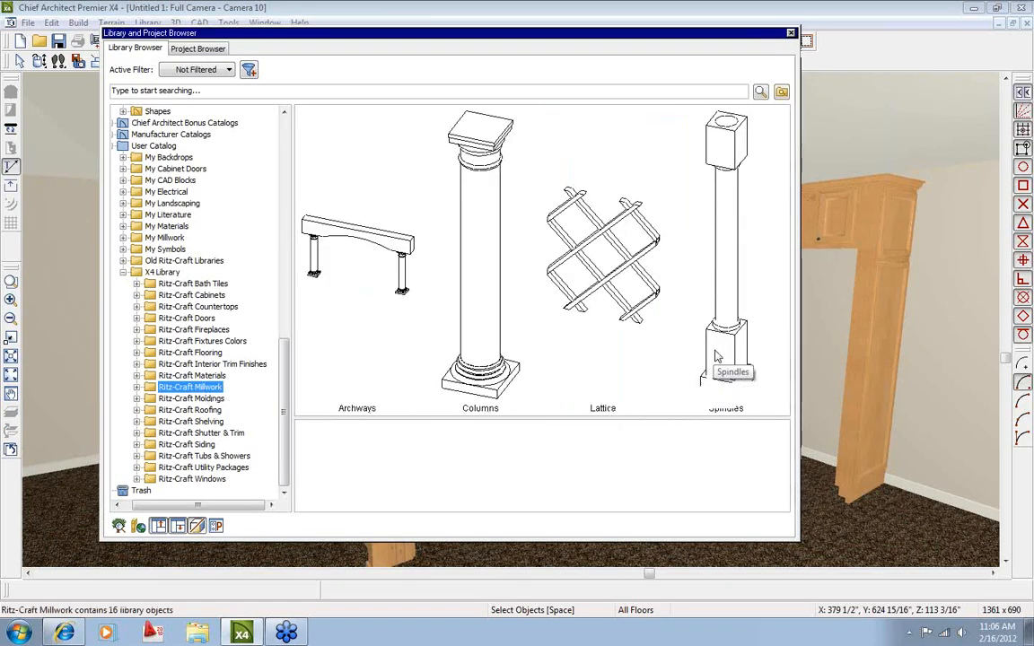
pyautogui.doubleClick(731, 324)
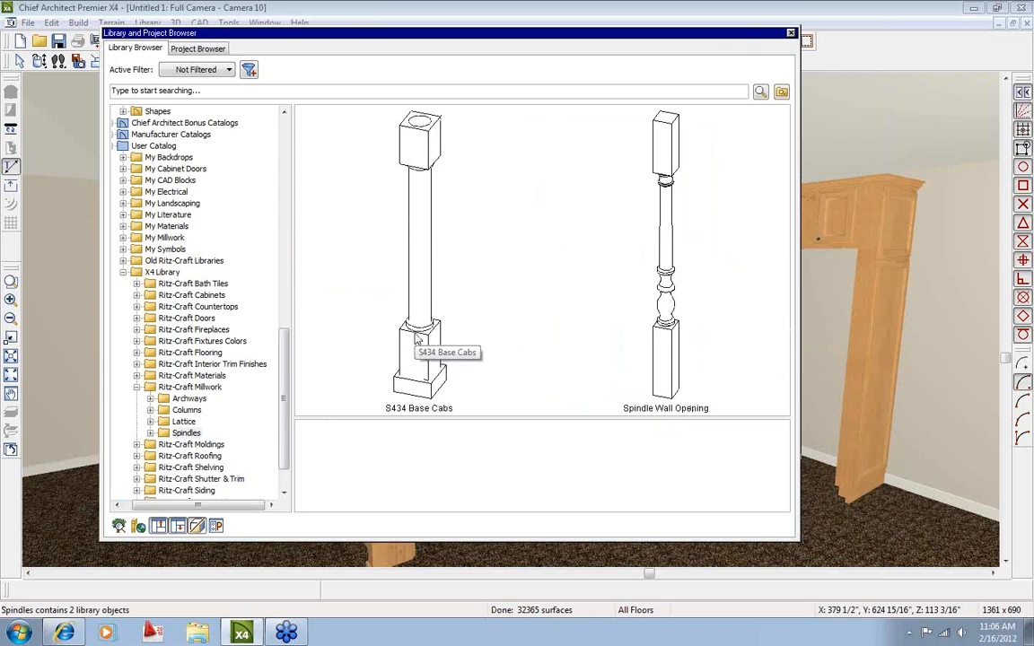
pyautogui.click(430, 336)
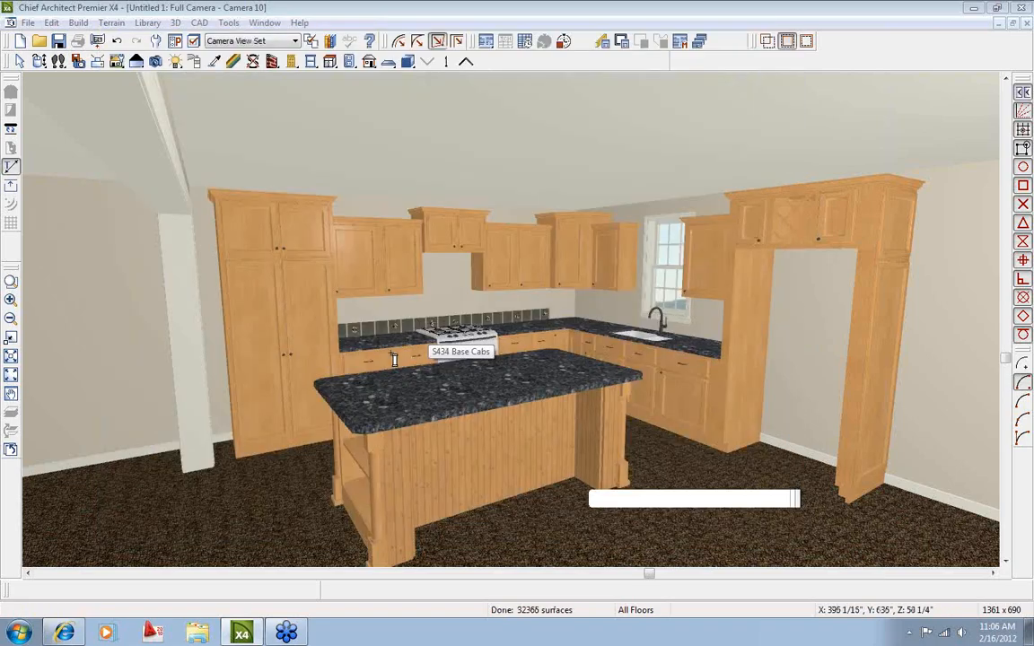
pyautogui.click(220, 510)
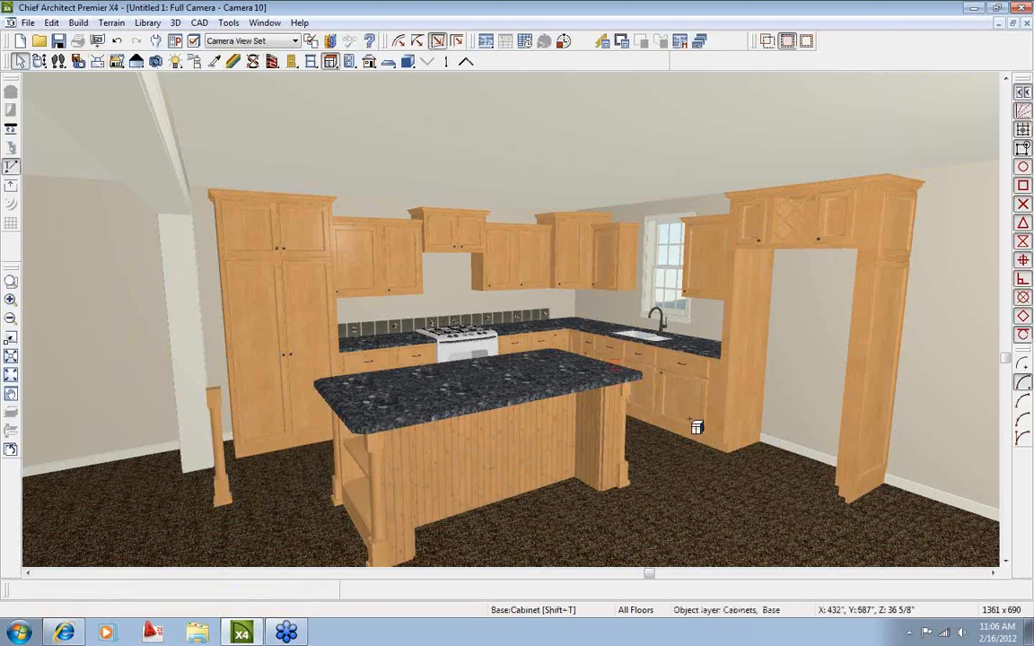
# Place a freestanding base cabinet on the floor beside the end of the island.
pyautogui.hotkey('shift', 't')
pyautogui.click(719, 559)
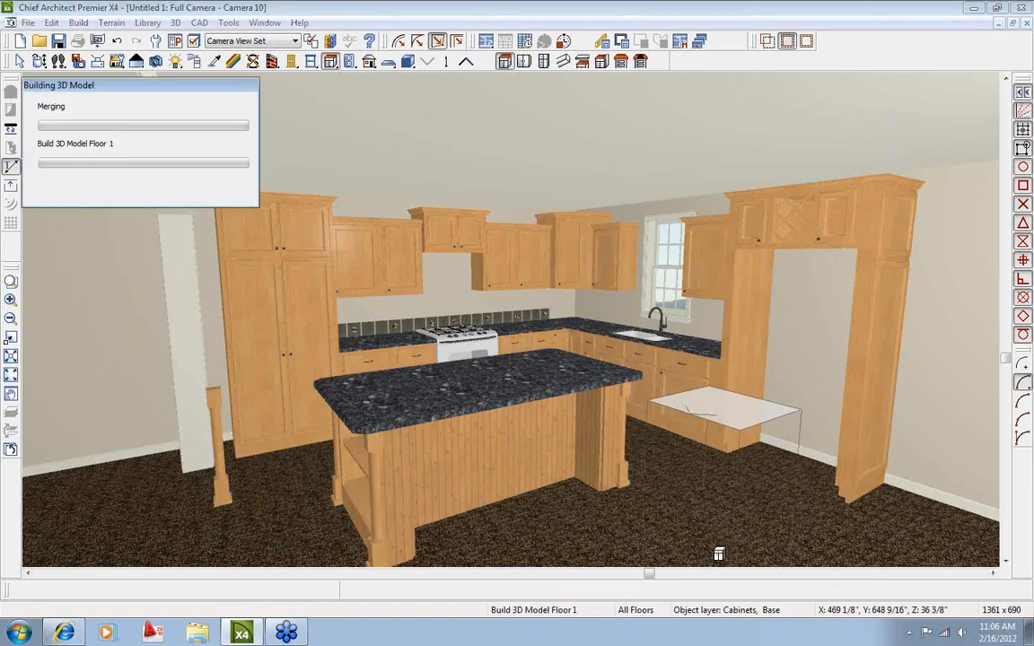
pyautogui.click(39, 61)
pyautogui.moveTo(374, 267); pyautogui.dragTo(399, 363)
# Check the general specification of the island's base cabinet behind the beadboard without changing it.
pyautogui.press('space')
pyautogui.click(346, 375)
pyautogui.doubleClick(345, 375)
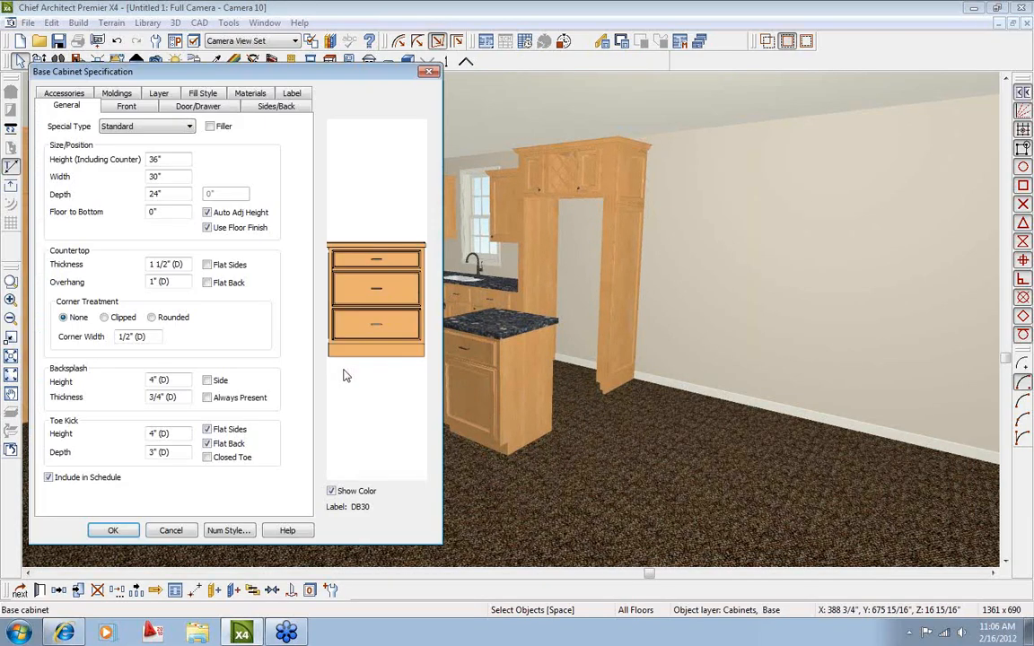
pyautogui.click(170, 531)
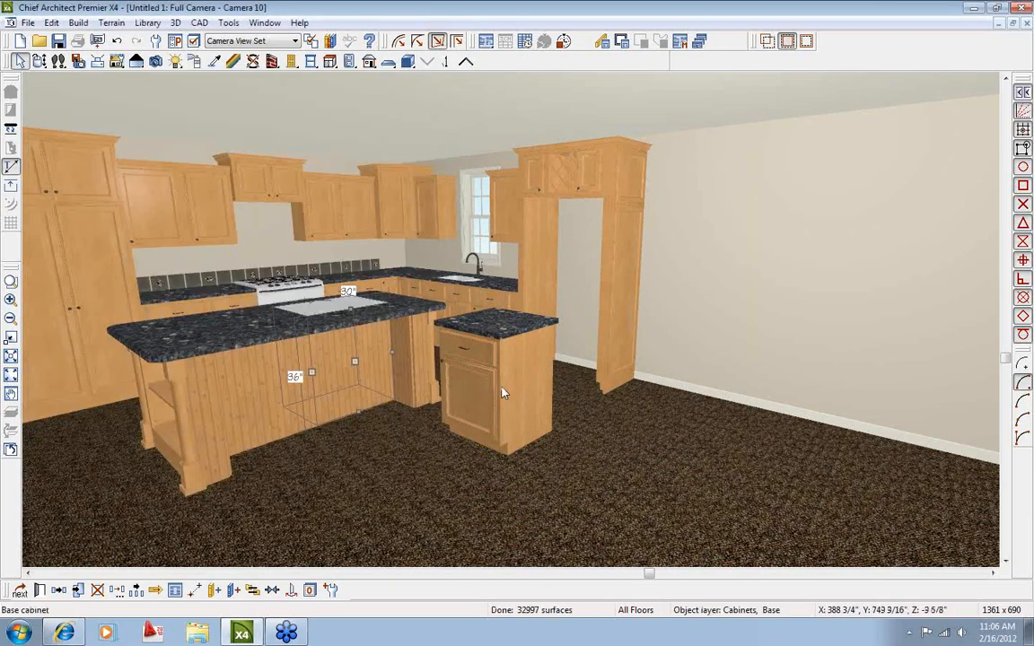
# Turn on Full Size Panel in the side and back settings of the freestanding base cabinet.
pyautogui.doubleClick(520, 392)
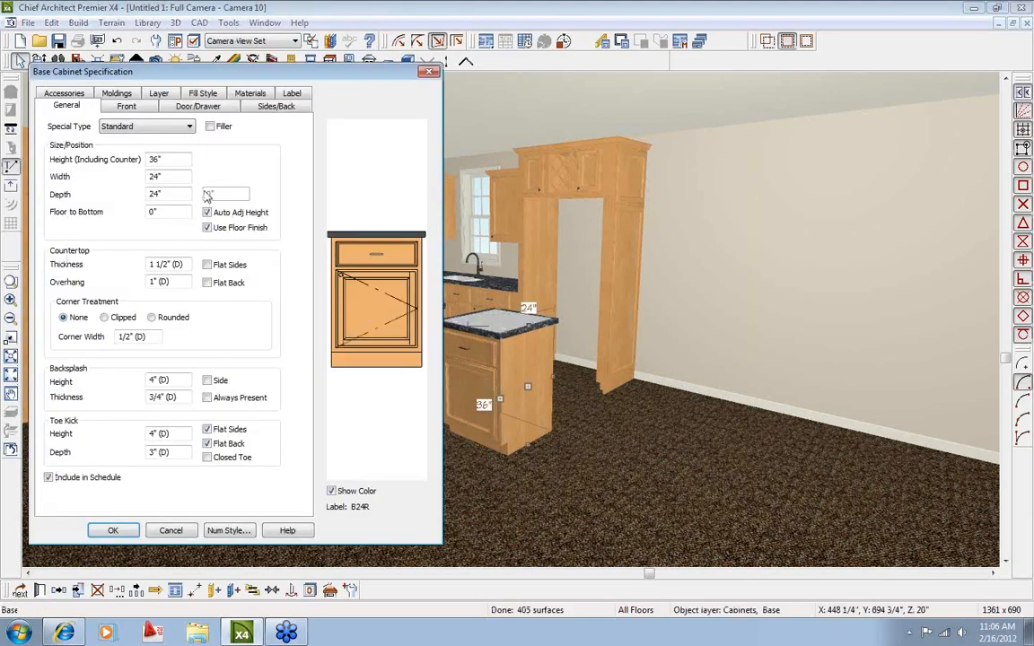
pyautogui.click(276, 105)
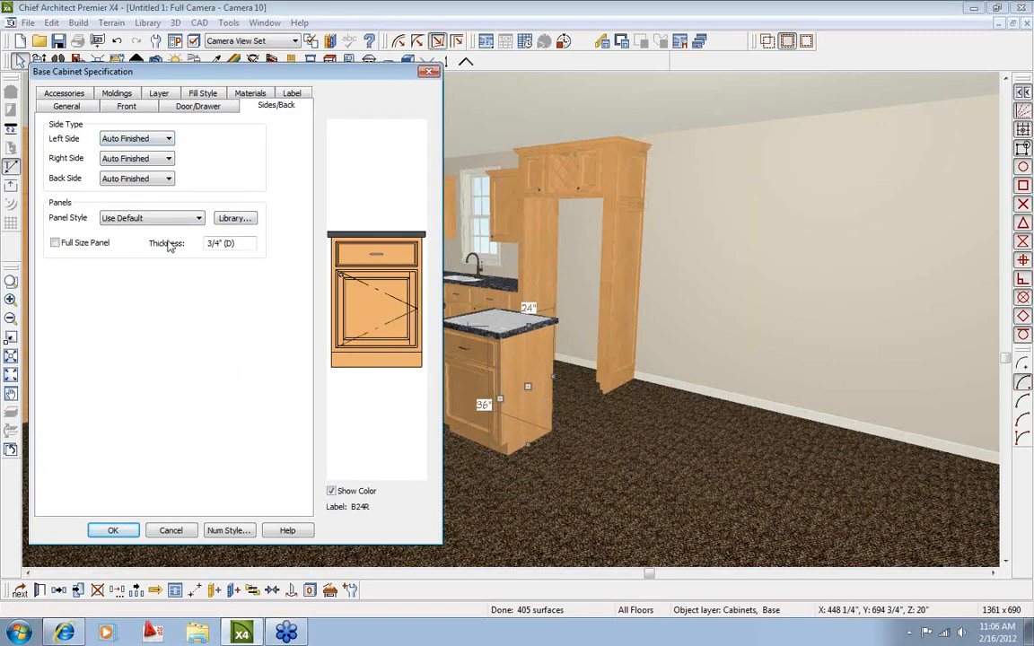
pyautogui.click(134, 158)
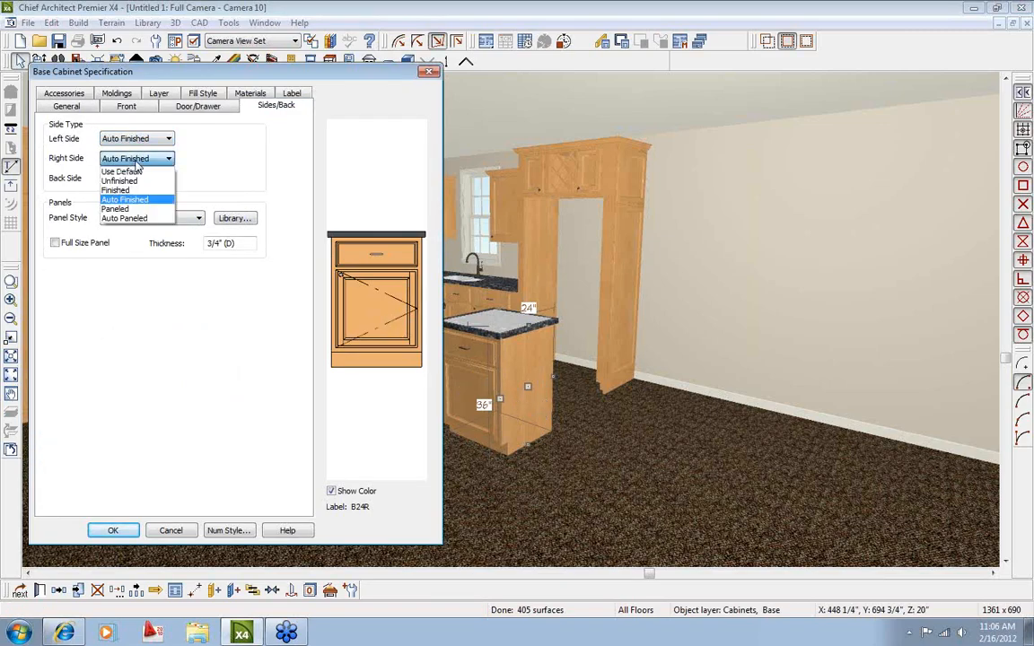
pyautogui.click(133, 199)
pyautogui.click(139, 218)
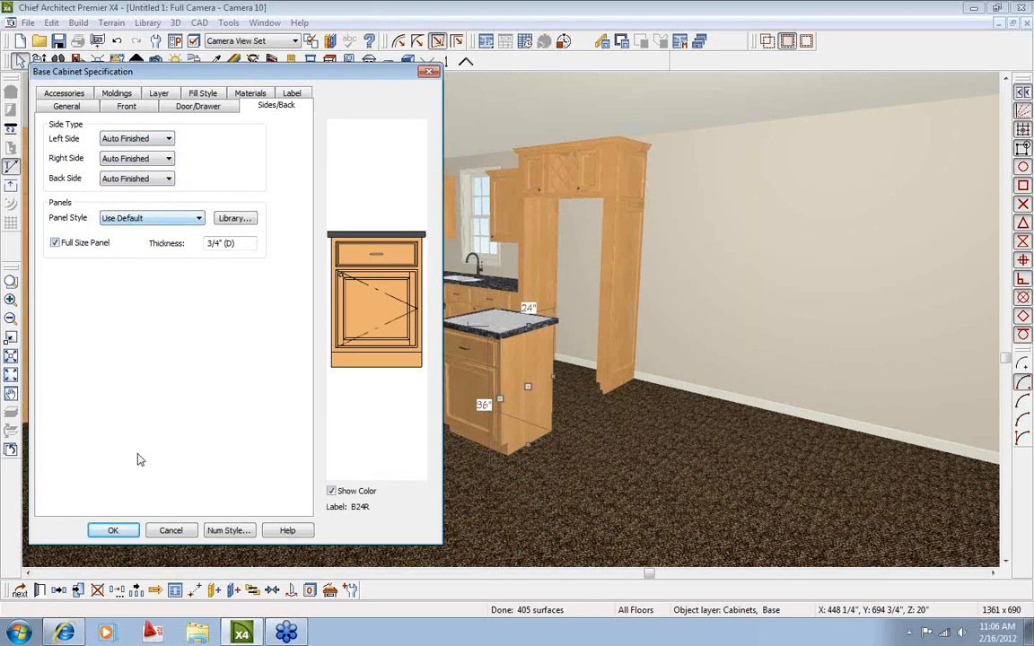
pyautogui.click(170, 530)
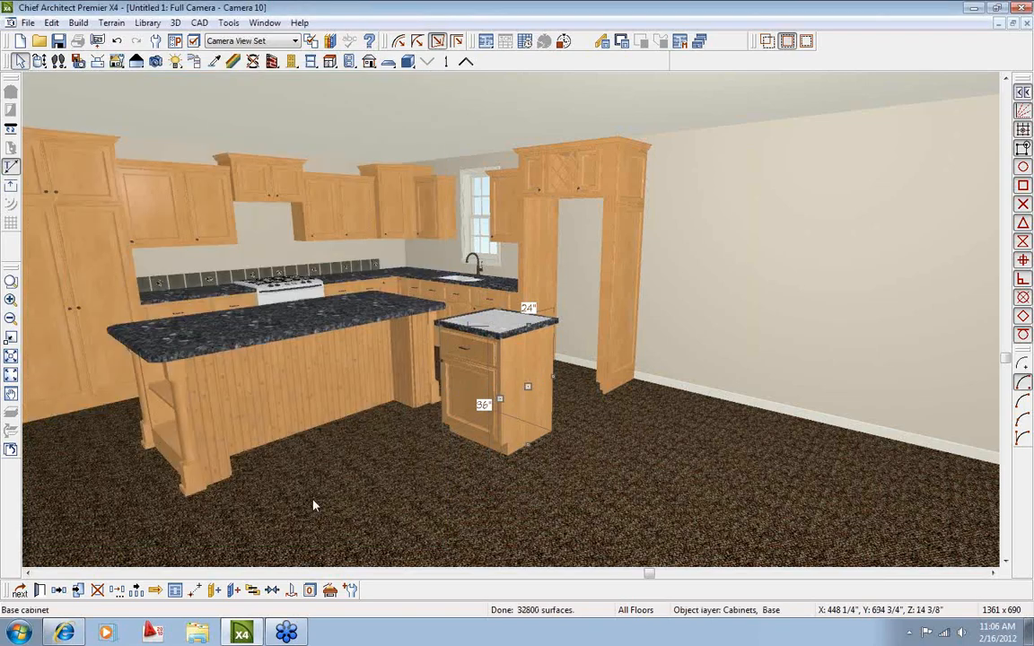
# Try to paint the freestanding cabinet with the island's Default Beadboard material in room mode, and undo it.
pyautogui.click(518, 398)
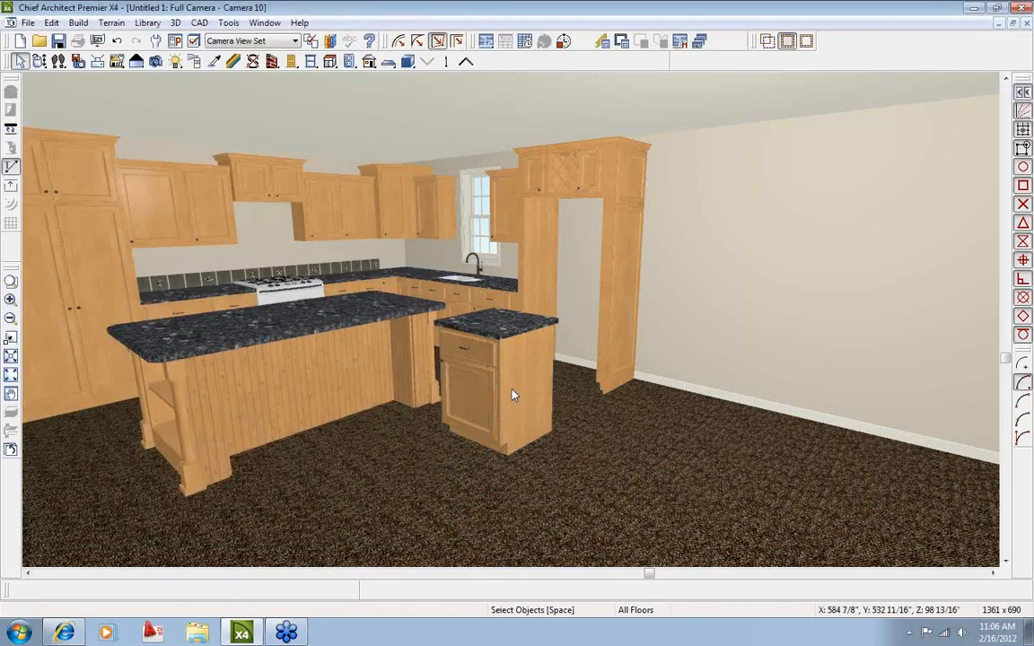
pyautogui.click(194, 61)
pyautogui.click(310, 397)
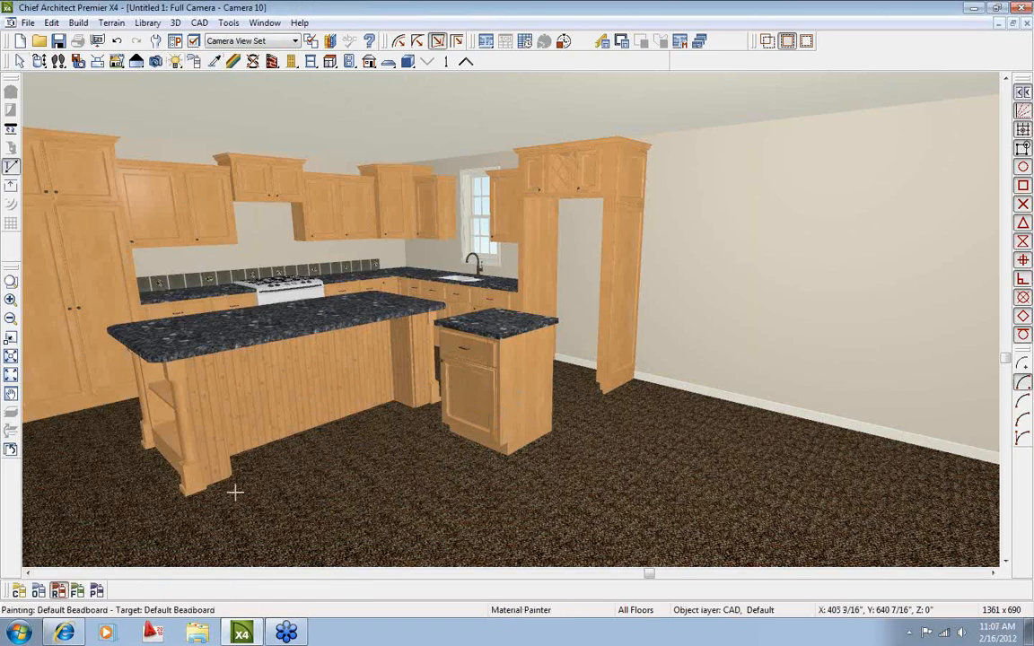
pyautogui.click(528, 399)
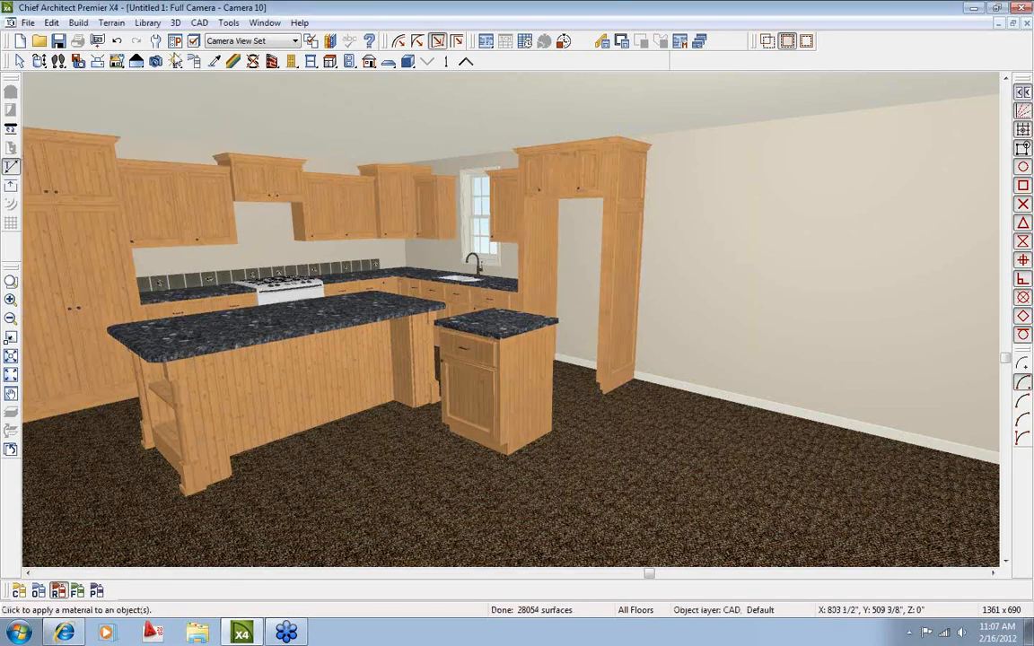
pyautogui.click(116, 41)
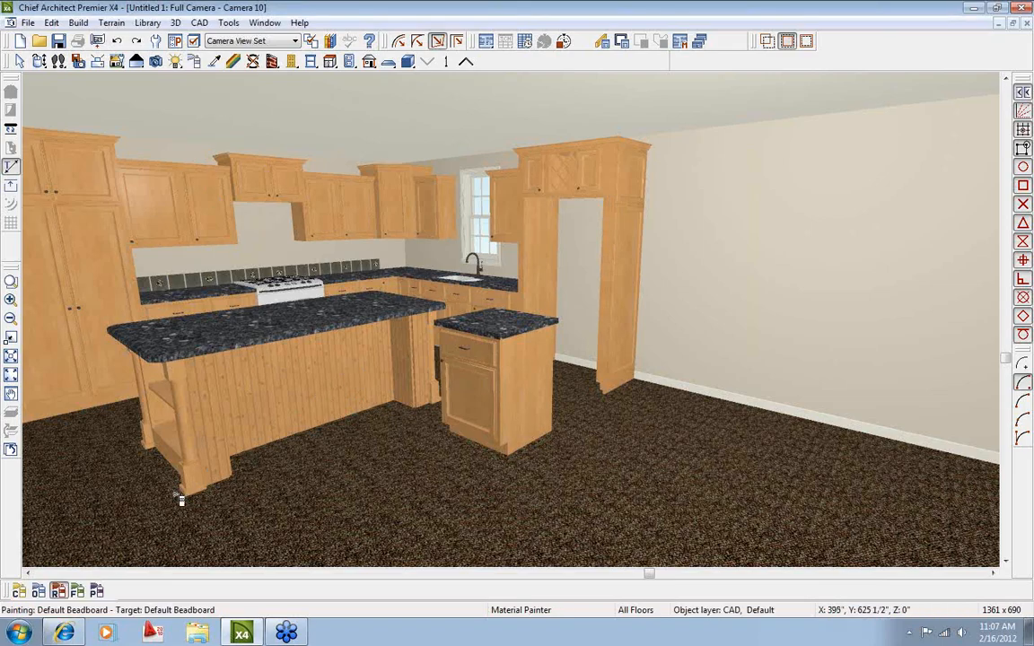
# Try to paint Default Beadboard on the freestanding cabinet in component mode without a side panel, and undo it.
pyautogui.click(19, 590)
pyautogui.click(478, 350)
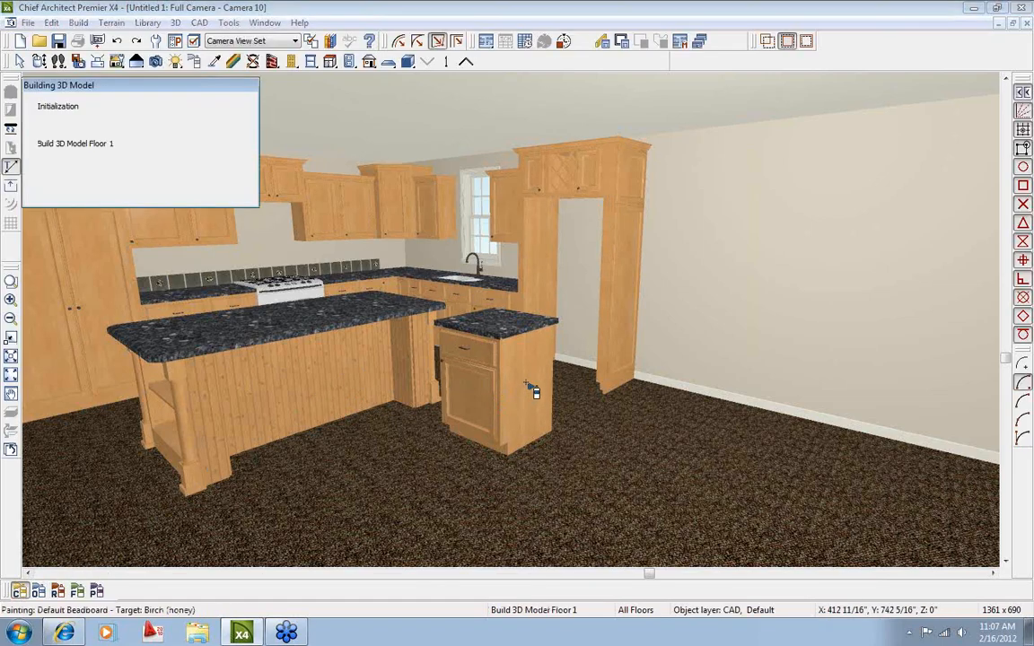
pyautogui.press('space')
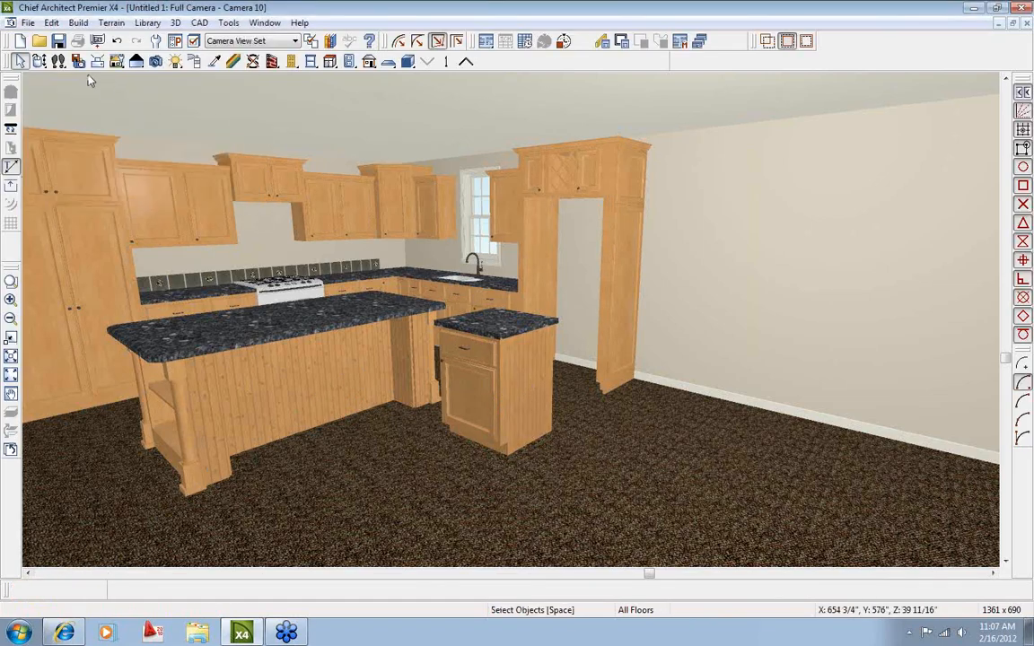
pyautogui.click(38, 61)
pyautogui.moveTo(503, 270); pyautogui.dragTo(377, 287)
pyautogui.click(117, 40)
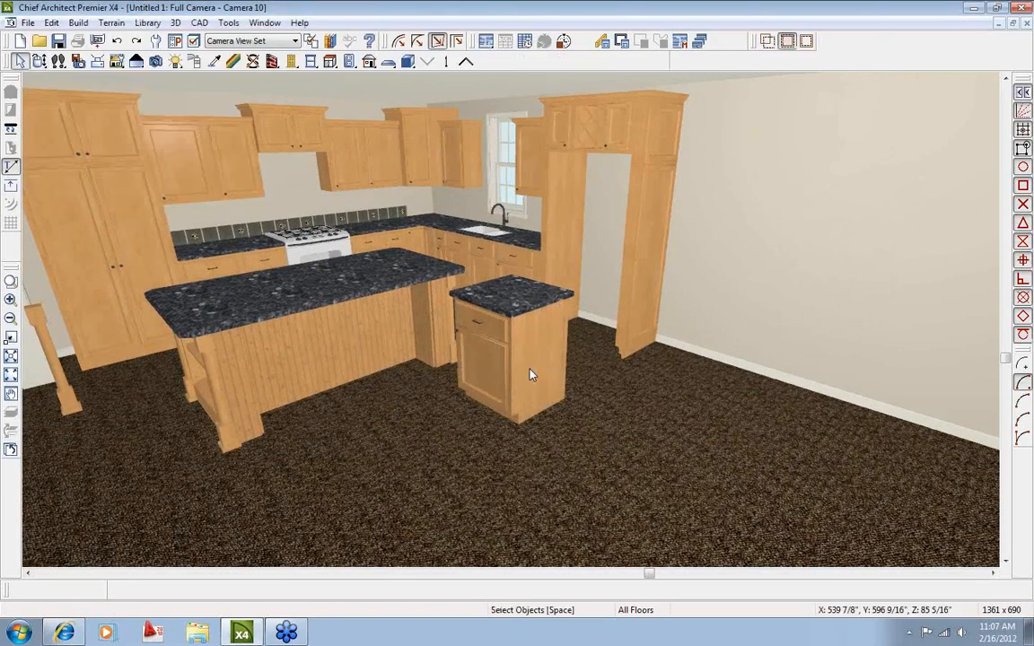
# Set the right side type of the freestanding base cabinet to Paneled.
pyautogui.doubleClick(528, 375)
pyautogui.click(278, 108)
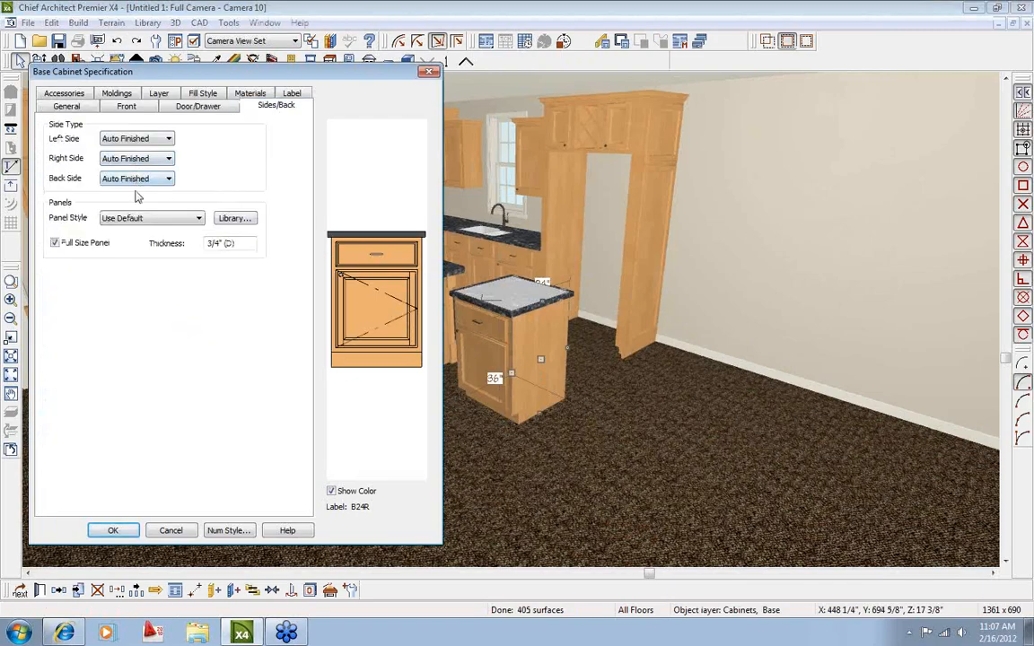
pyautogui.click(145, 158)
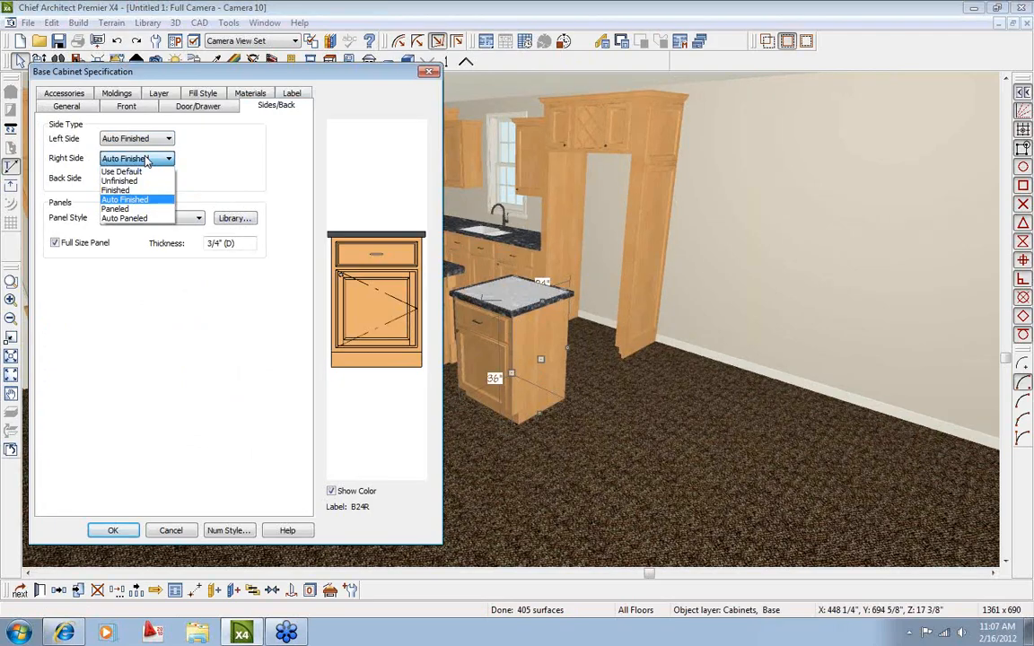
pyautogui.click(134, 201)
pyautogui.click(145, 158)
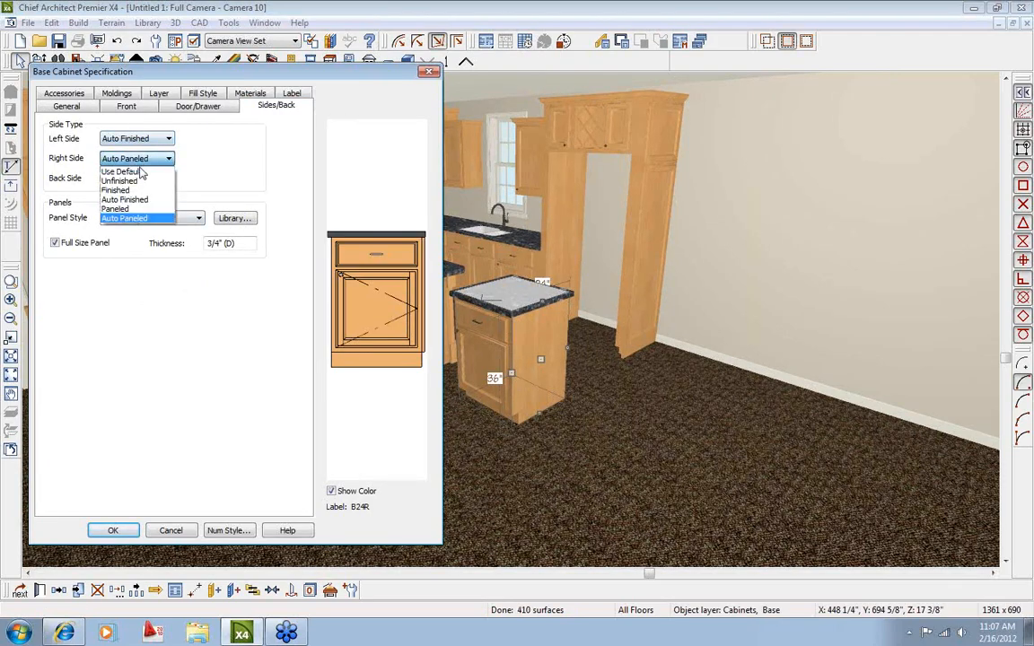
pyautogui.click(119, 192)
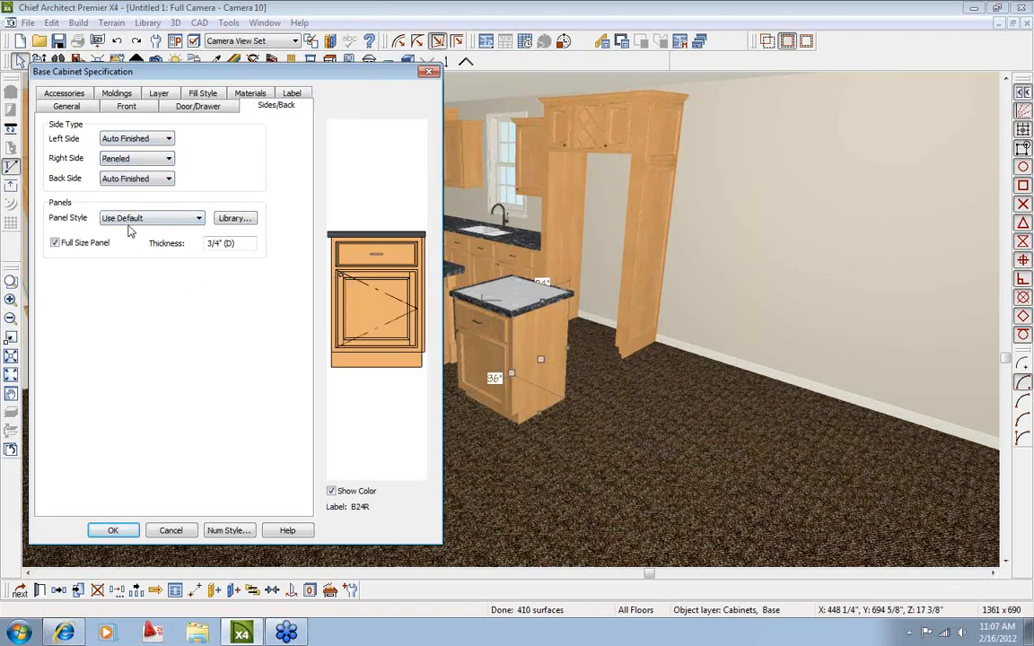
pyautogui.click(123, 535)
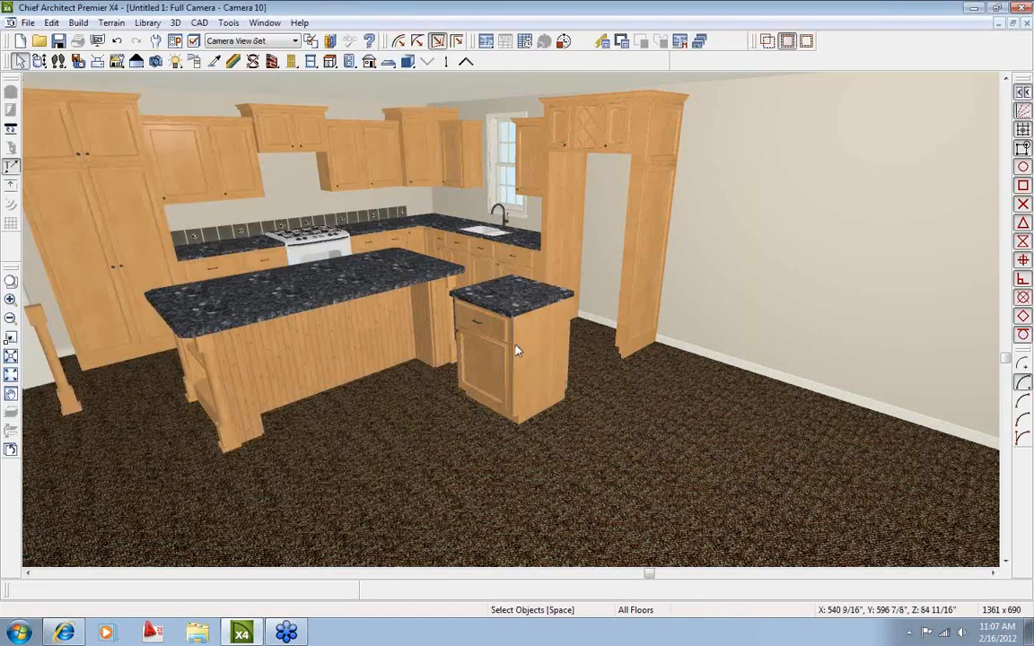
# Copy the island's Default Beadboard material onto the side panel of the freestanding base cabinet.
pyautogui.click(213, 61)
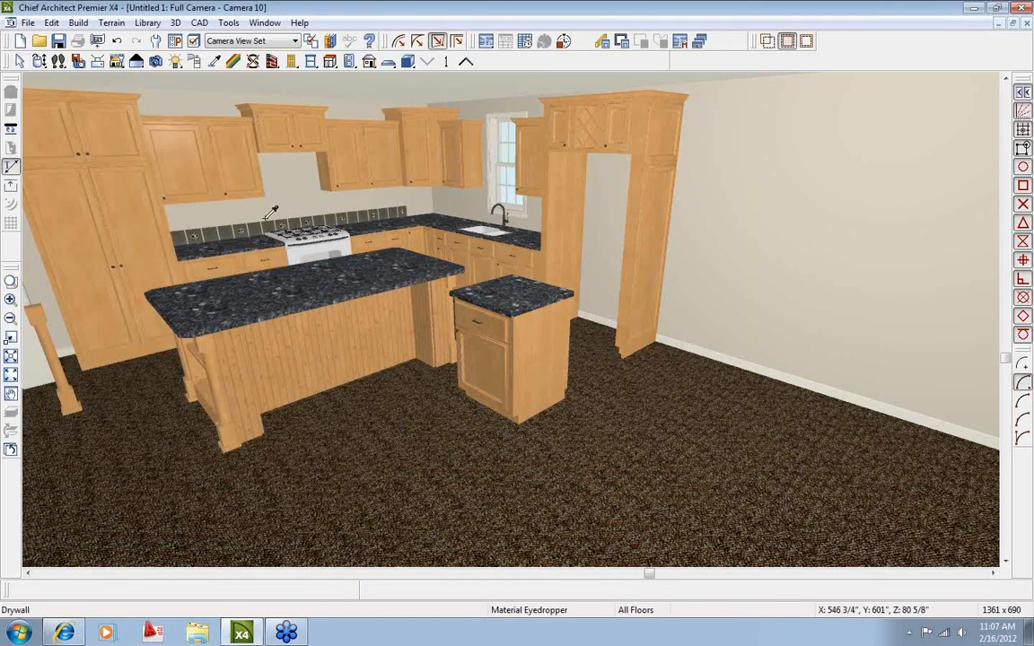
pyautogui.click(306, 334)
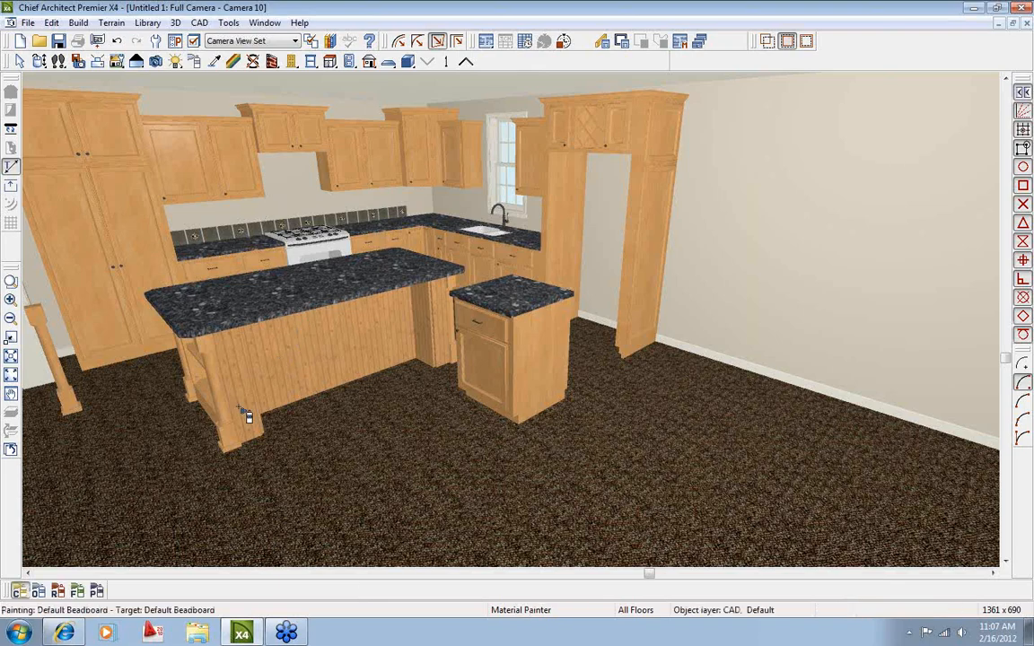
pyautogui.click(537, 356)
pyautogui.press('space')
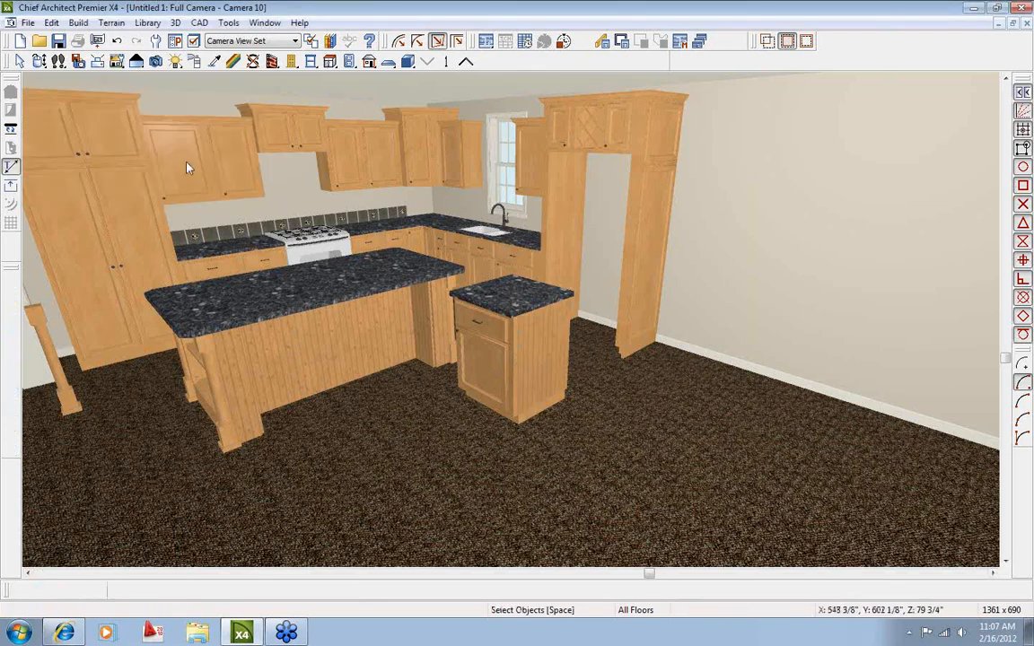
pyautogui.click(39, 62)
pyautogui.moveTo(218, 213)
pyautogui.mouseDown()
pyautogui.moveTo(363, 230)
pyautogui.moveTo(314, 270)
pyautogui.moveTo(180, 270)
pyautogui.moveTo(522, 250)
pyautogui.mouseUp()
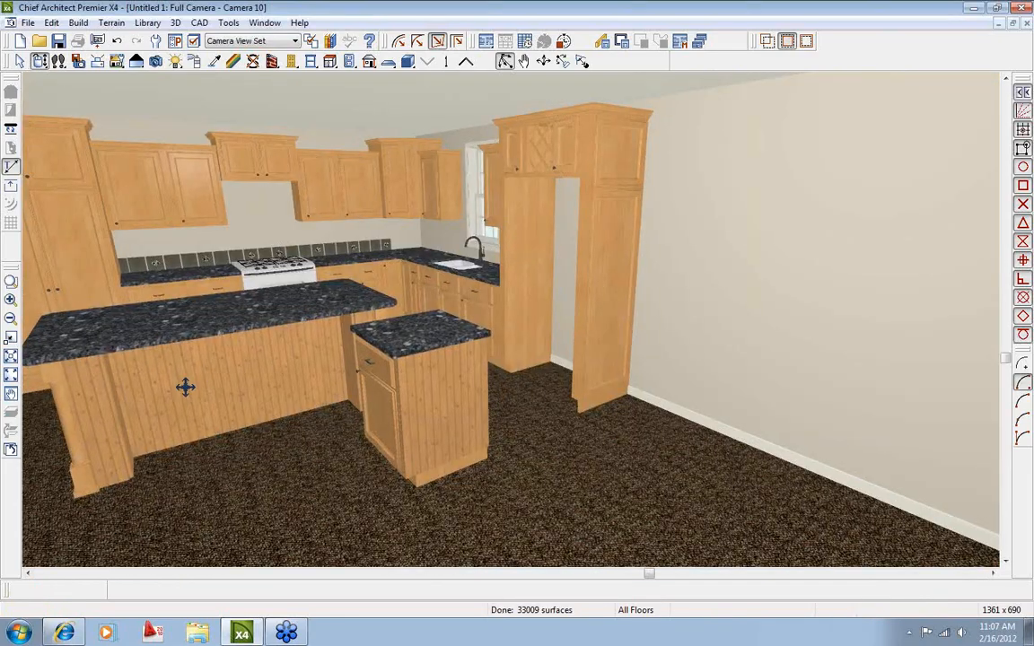
# Examine the side and back panel settings of the island's base cabinet and its end shelf cabinet.
pyautogui.press('space')
pyautogui.doubleClick(159, 351)
pyautogui.click(269, 107)
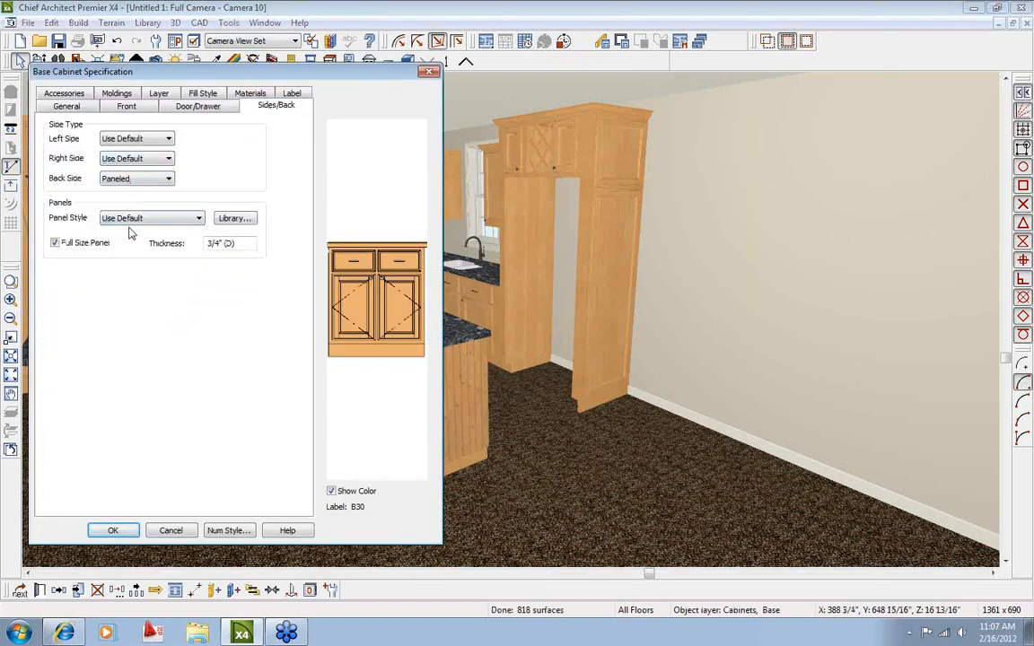
pyautogui.click(169, 530)
pyautogui.doubleClick(96, 399)
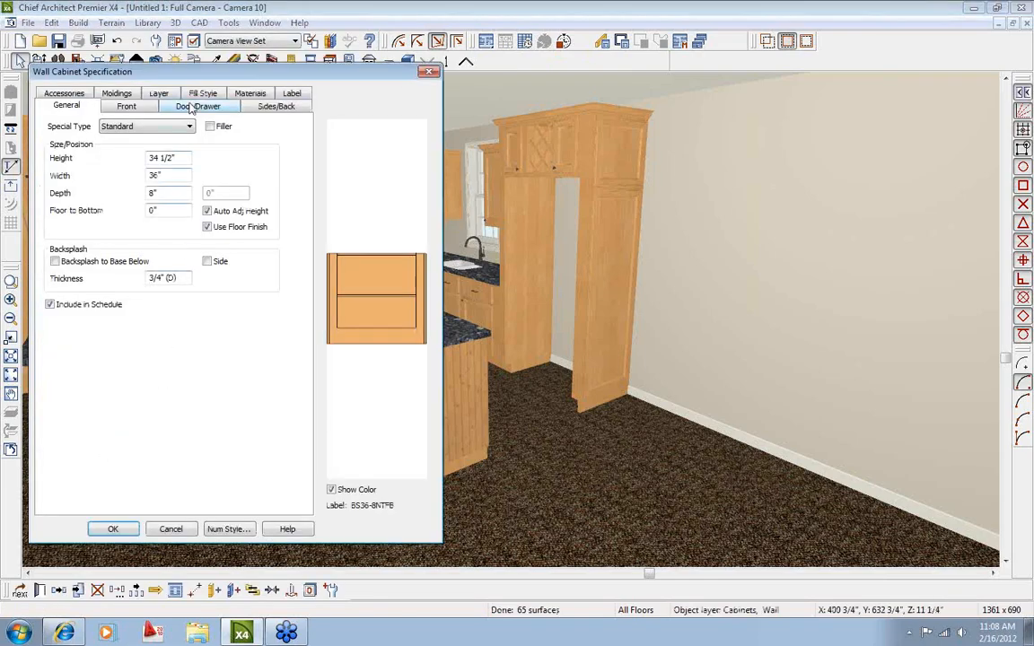
pyautogui.click(269, 104)
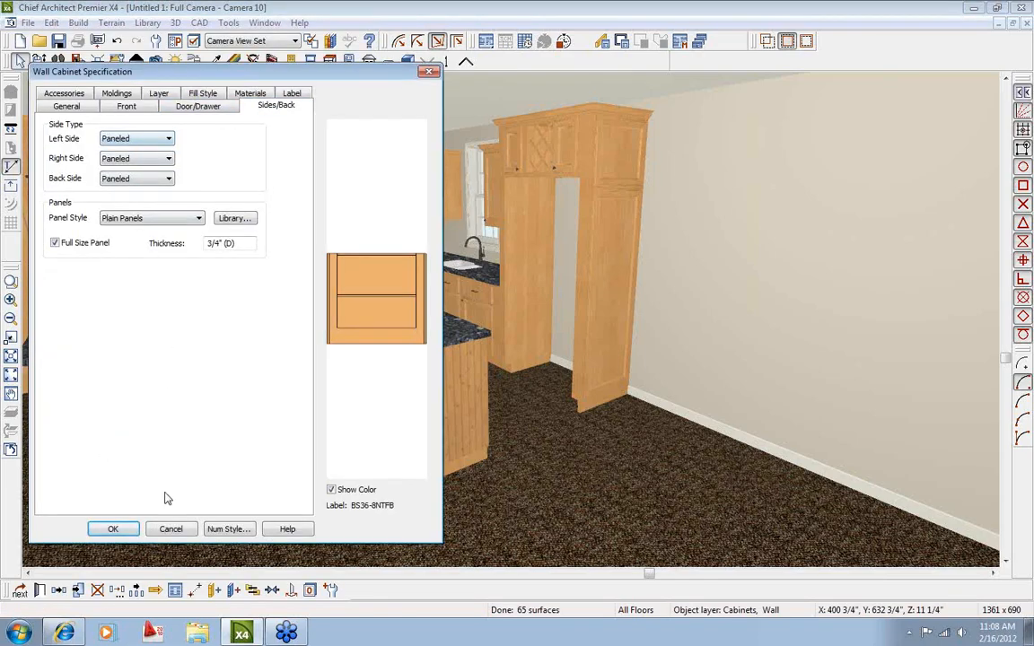
pyautogui.click(169, 530)
# Examine the side, back and panel style settings of the freestanding base cabinet beside the island.
pyautogui.click(40, 60)
pyautogui.moveTo(63, 180); pyautogui.dragTo(373, 341)
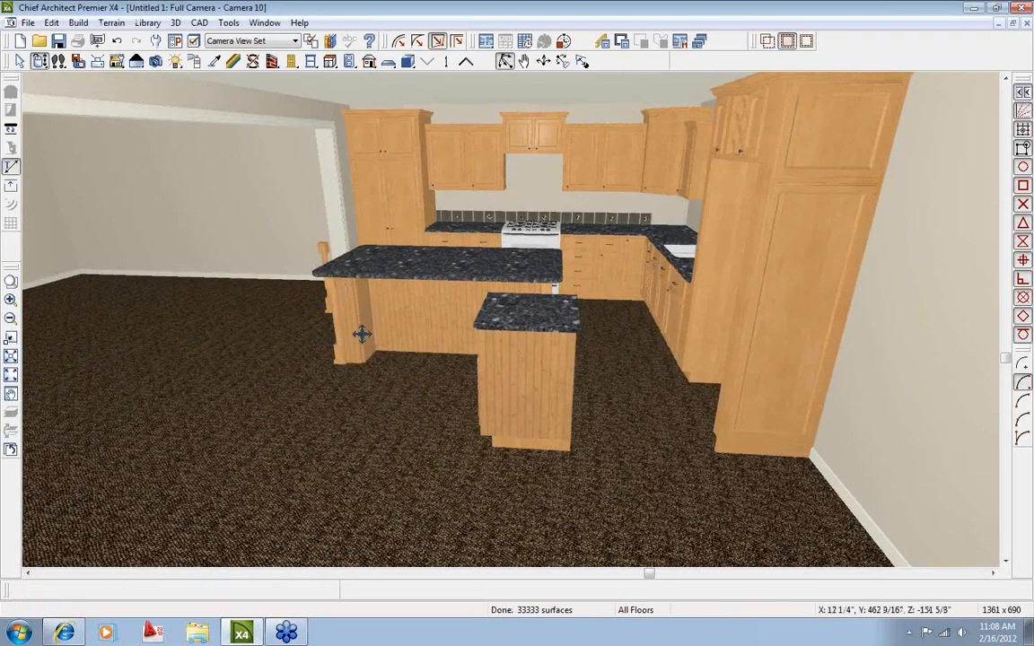
pyautogui.moveTo(323, 385); pyautogui.dragTo(415, 365)
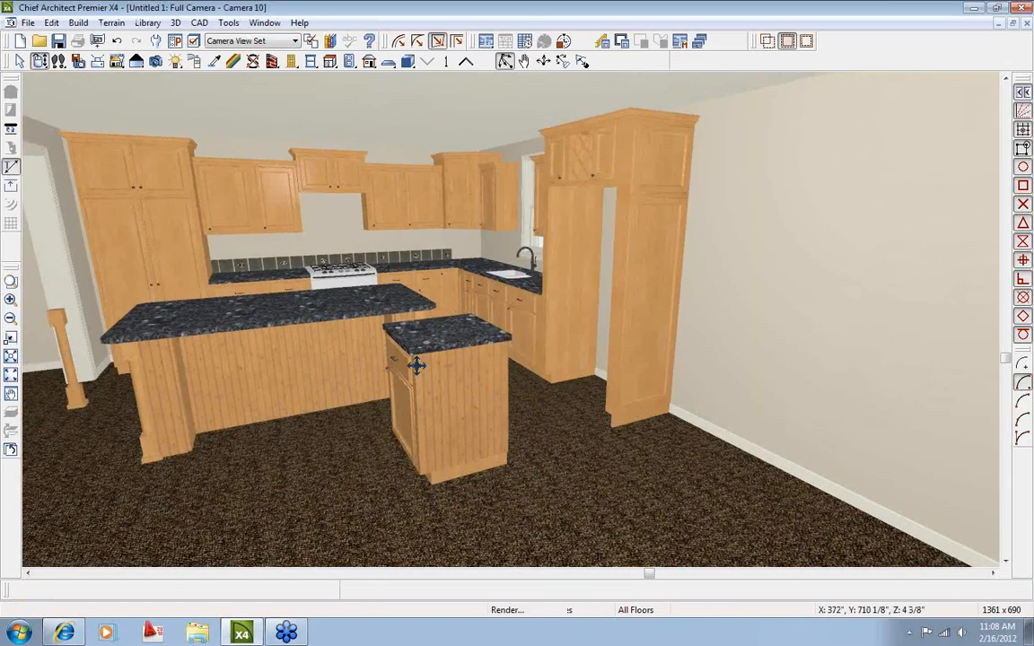
pyautogui.doubleClick(463, 416)
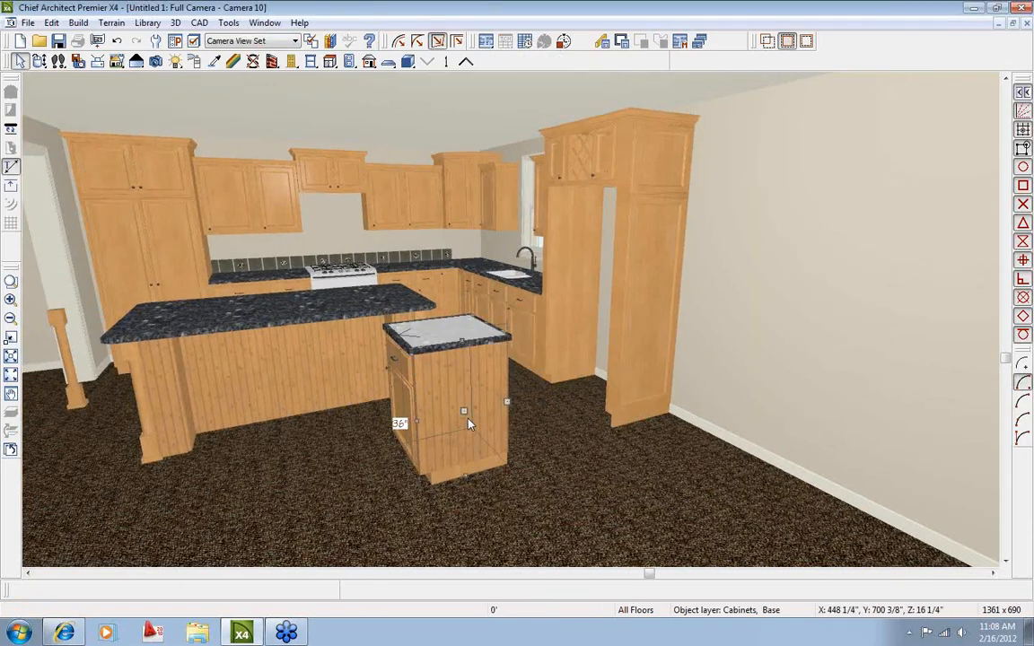
pyautogui.click(284, 109)
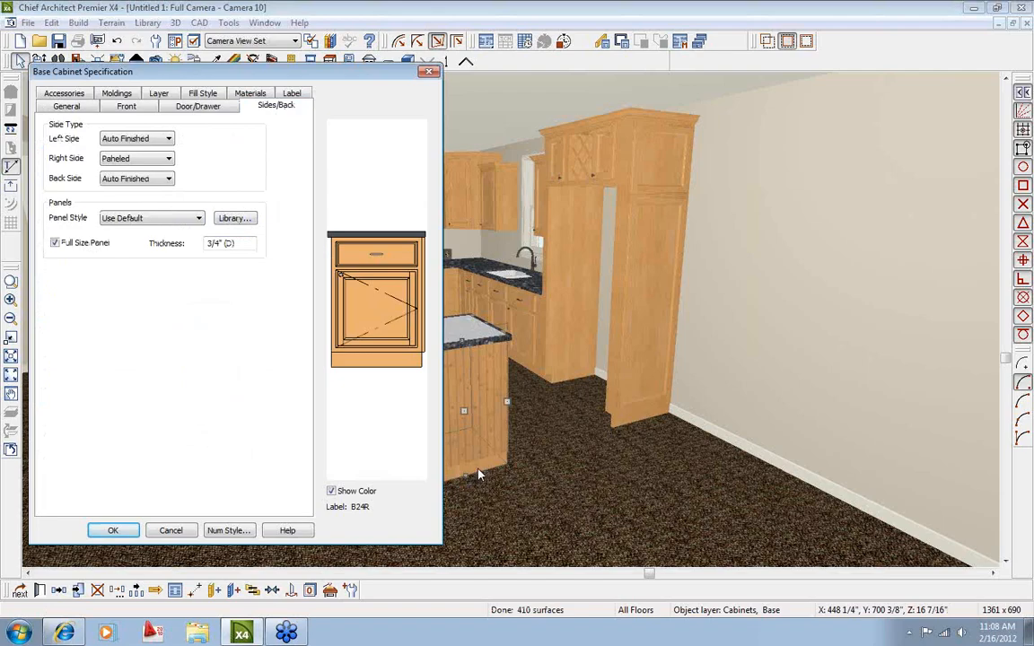
pyautogui.click(171, 531)
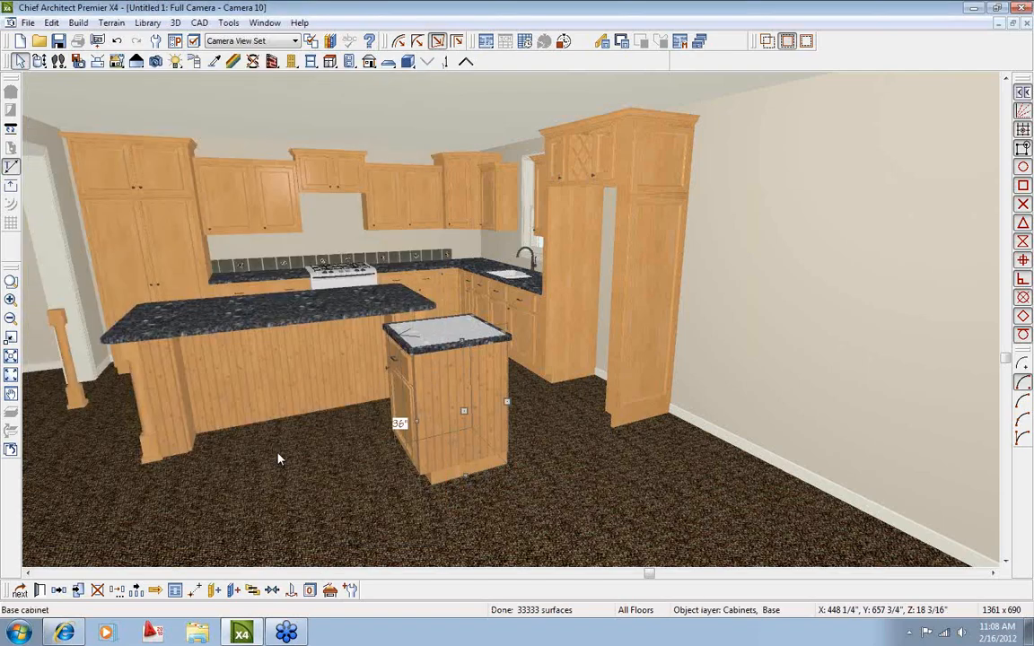
# Examine the toe kick and side and back settings of the island's base cabinet, and check its end shelf cabinet.
pyautogui.doubleClick(220, 354)
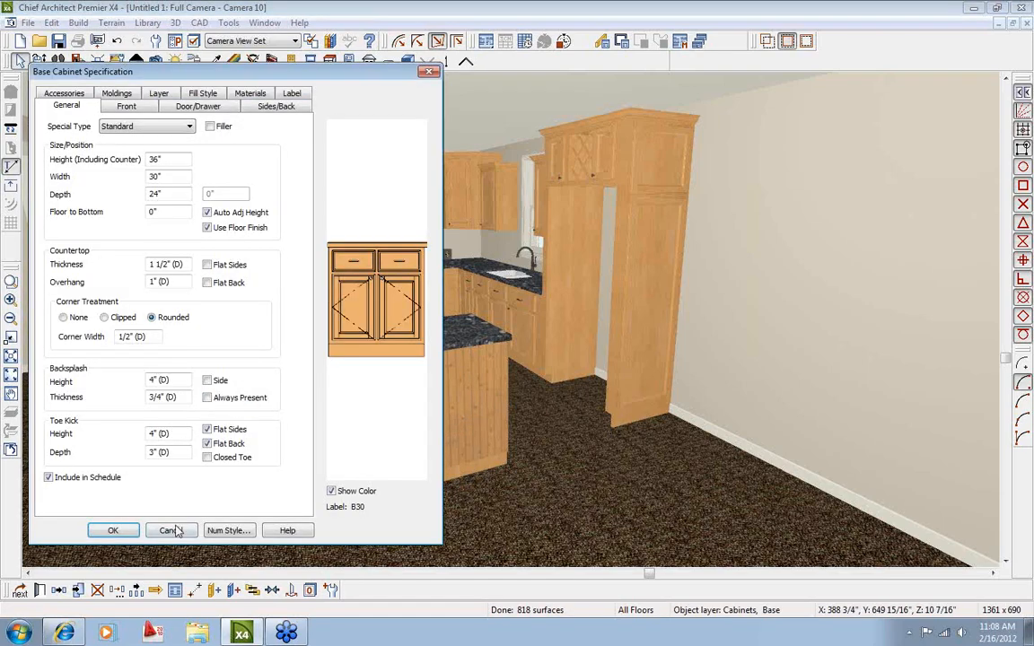
pyautogui.click(171, 531)
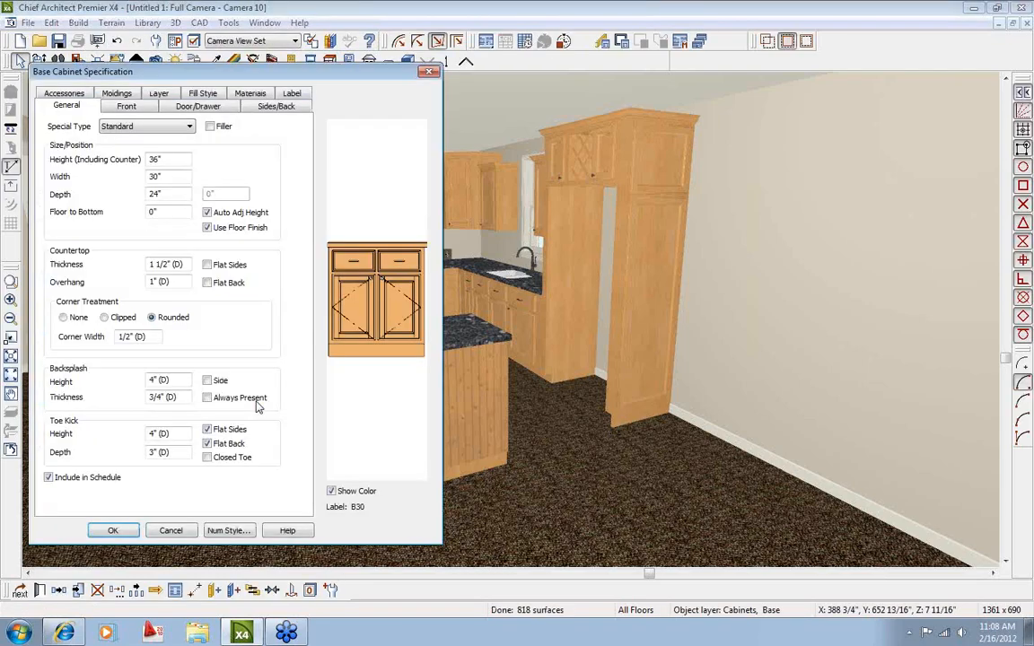
pyautogui.click(262, 106)
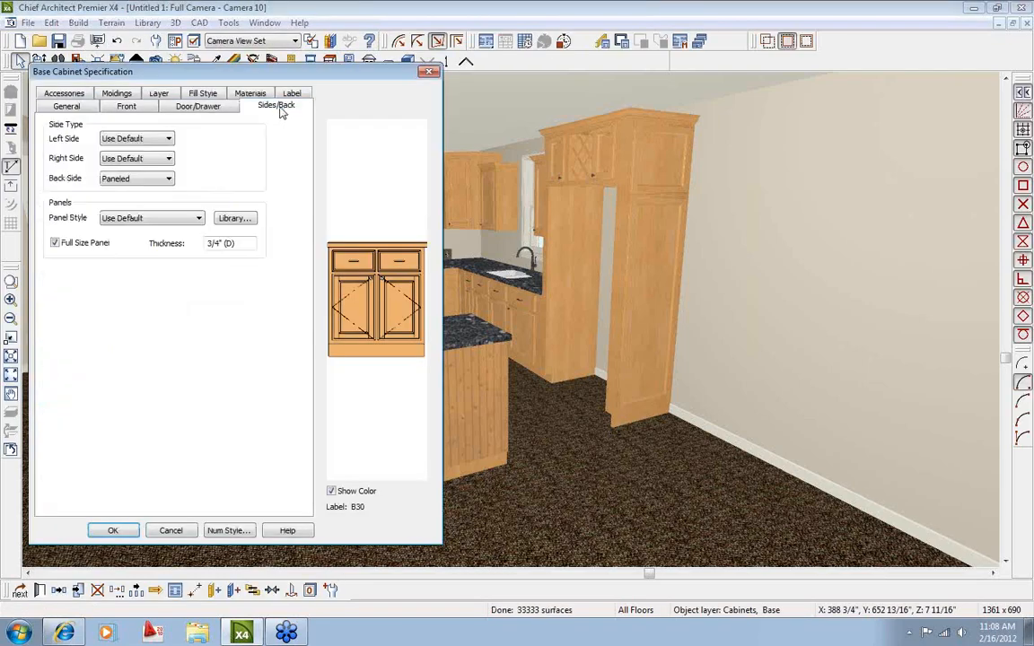
pyautogui.click(71, 106)
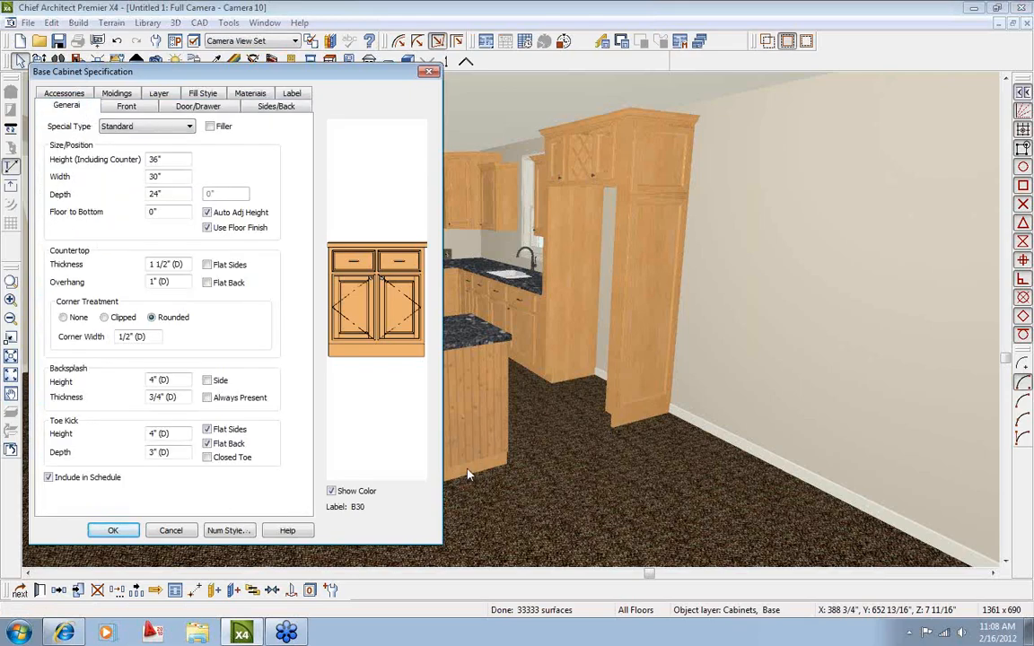
pyautogui.click(206, 428)
pyautogui.click(276, 106)
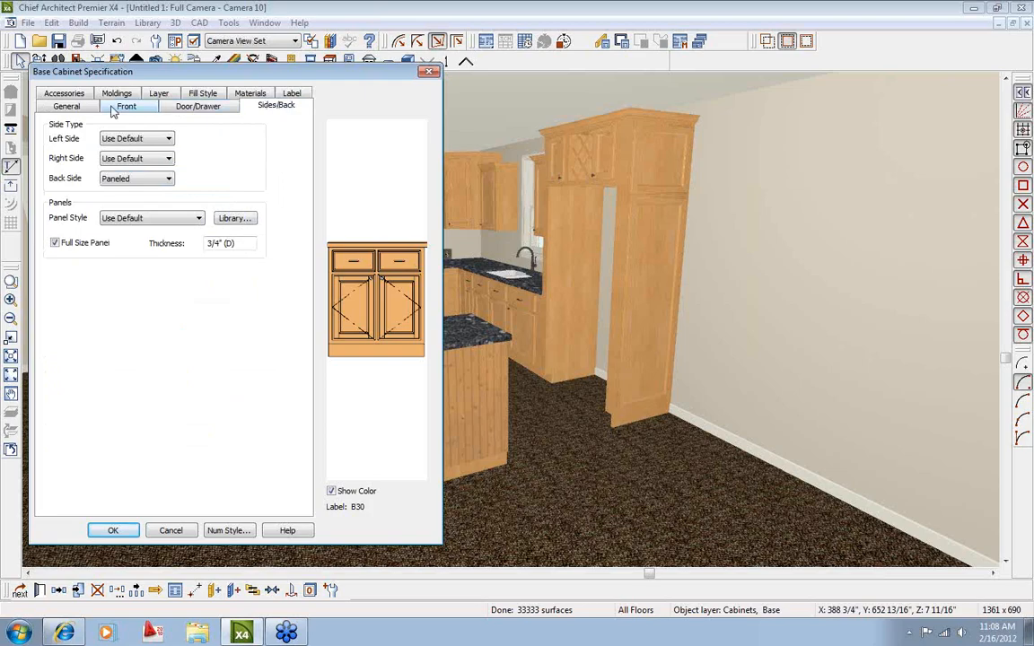
pyautogui.click(79, 107)
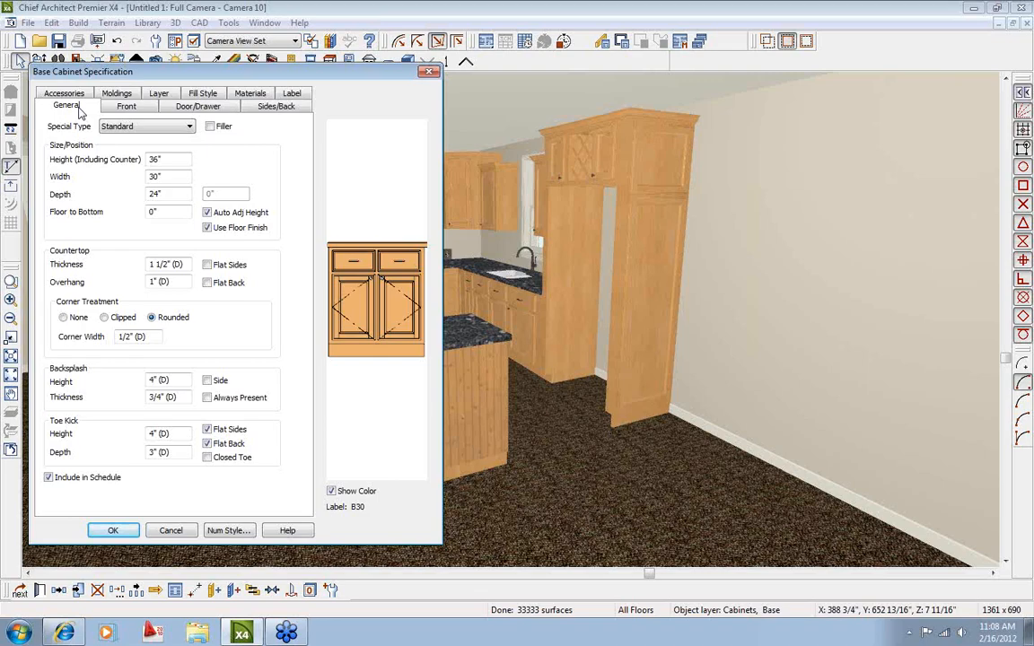
pyautogui.click(113, 530)
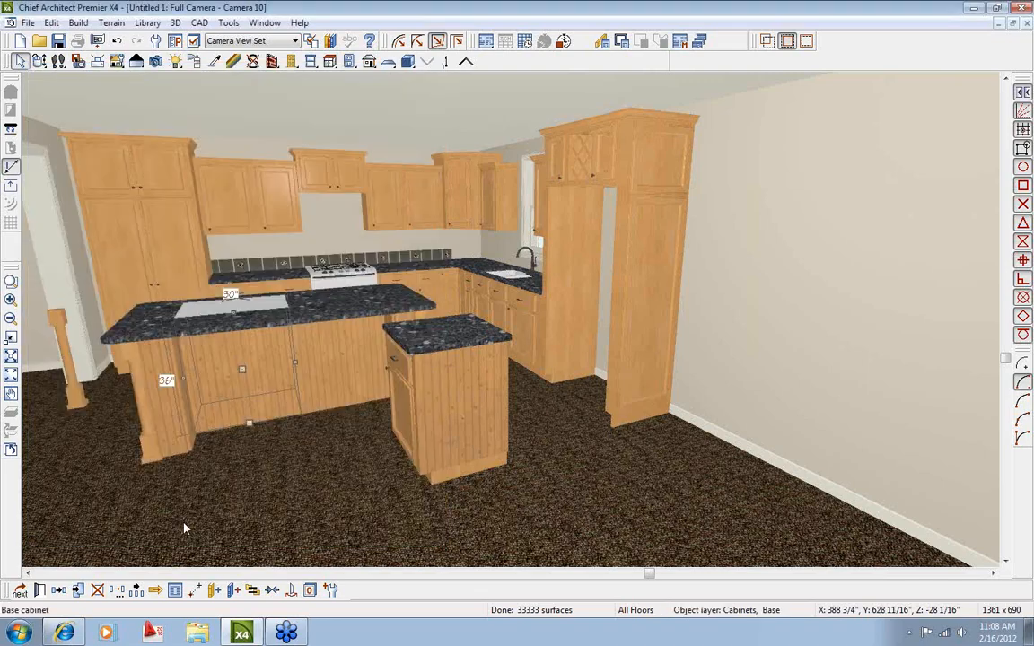
pyautogui.doubleClick(177, 438)
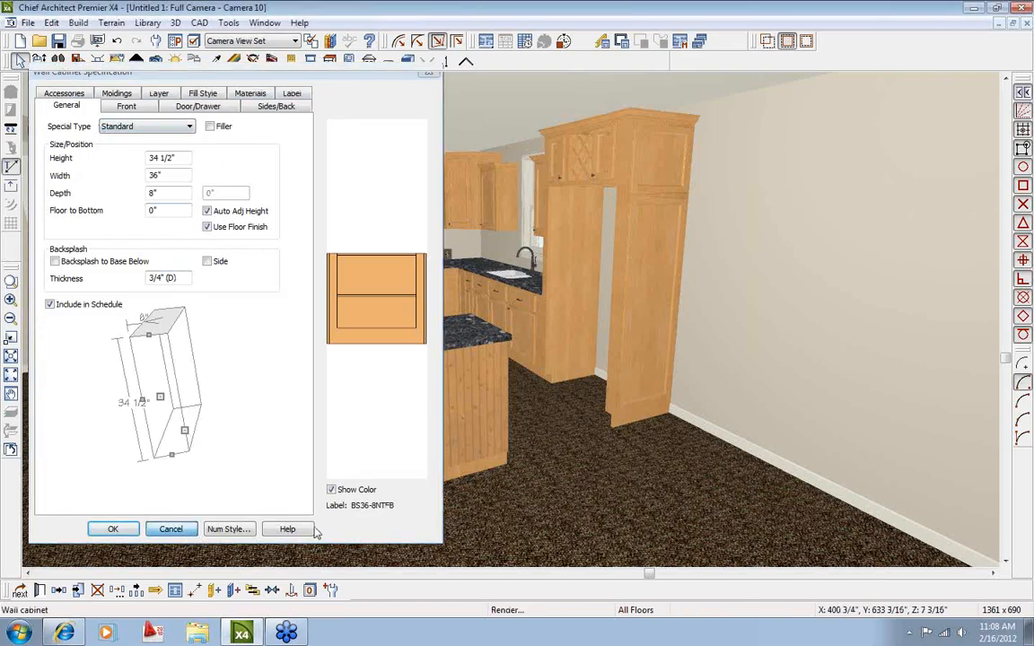
pyautogui.click(172, 529)
# Examine the freestanding base cabinet's toe kick, front, door and drawer settings and its available panel styles.
pyautogui.doubleClick(450, 439)
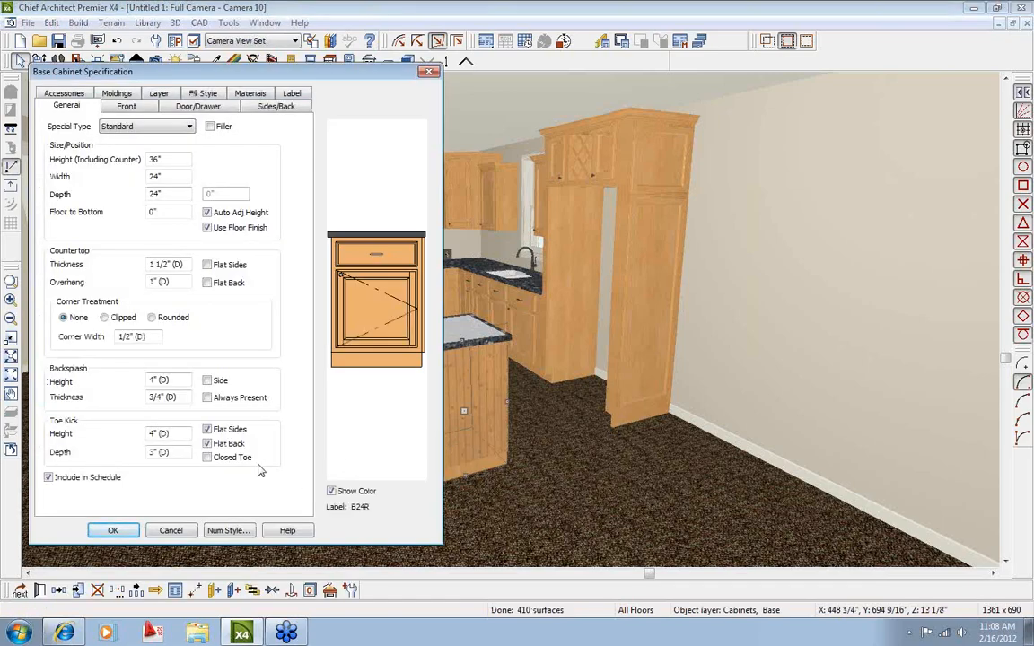
pyautogui.click(126, 106)
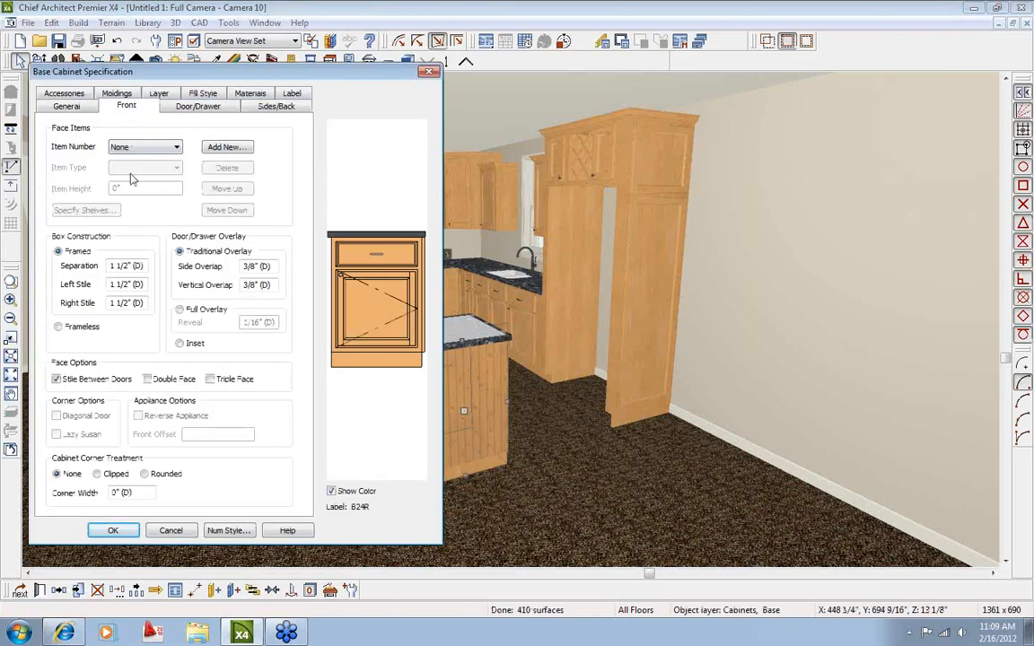
pyautogui.click(198, 106)
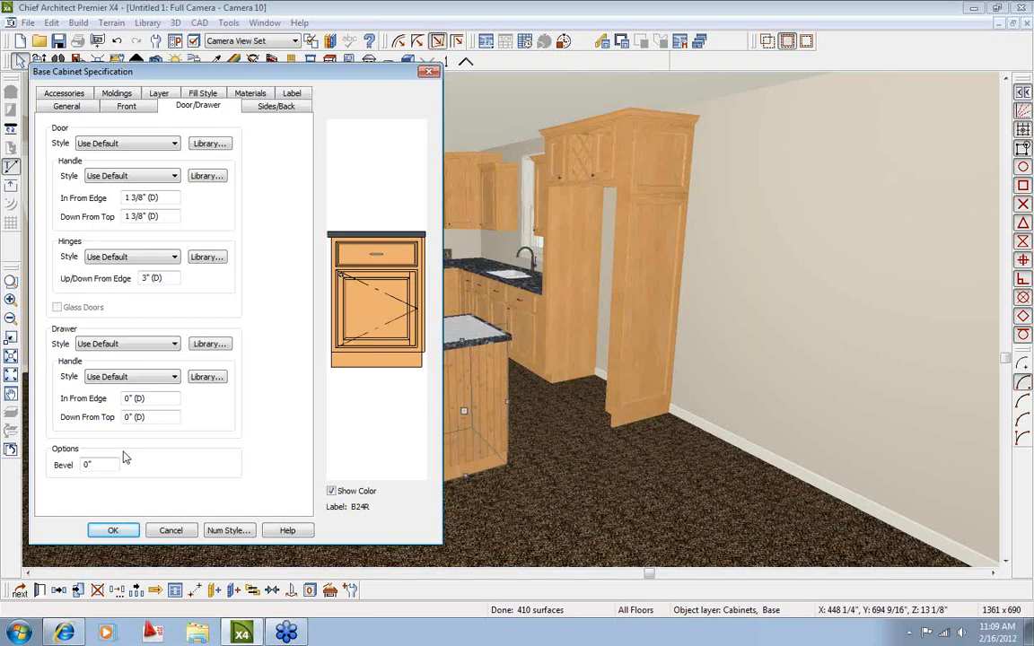
pyautogui.click(277, 106)
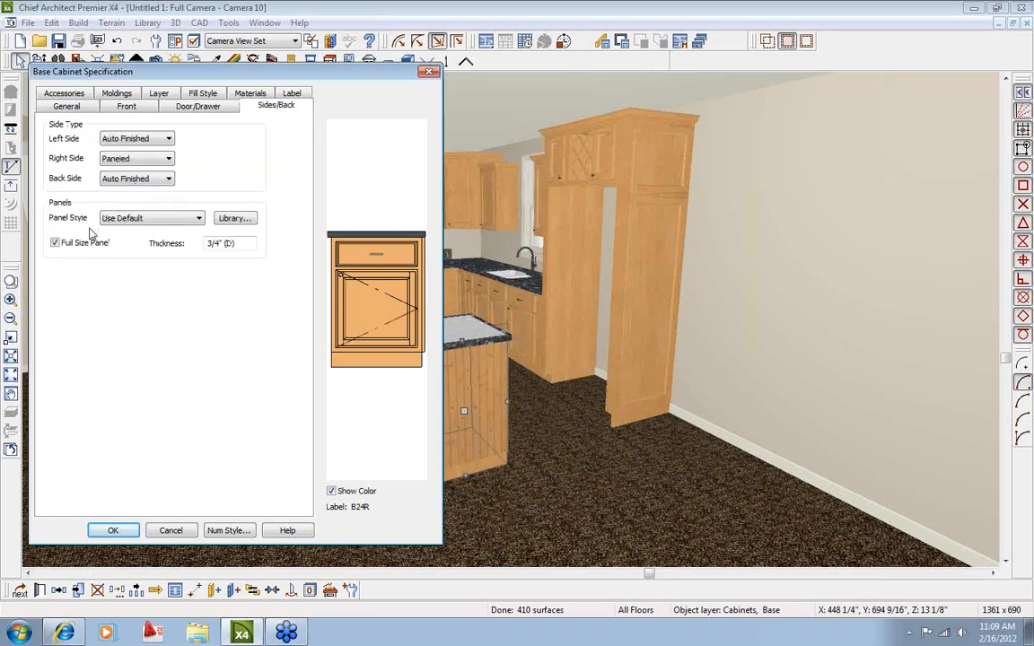
pyautogui.click(174, 219)
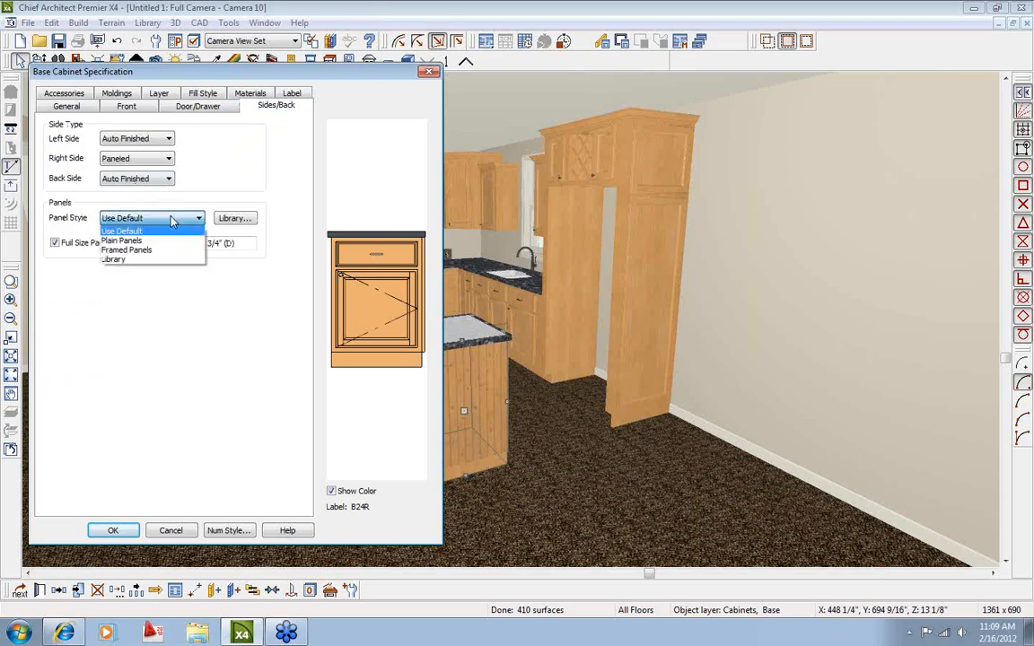
pyautogui.click(202, 194)
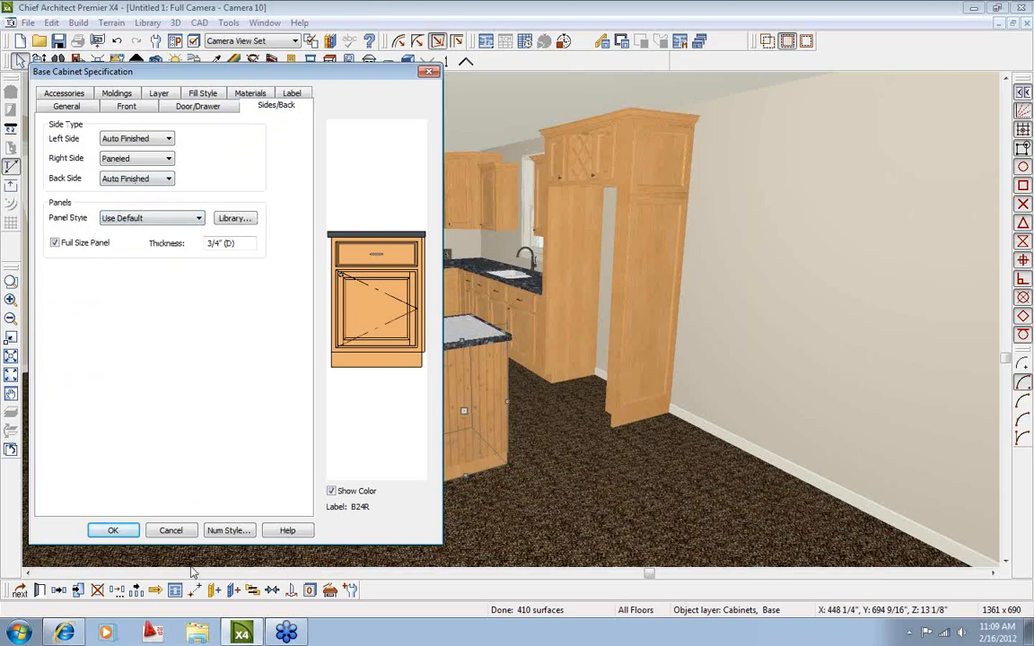
pyautogui.click(113, 531)
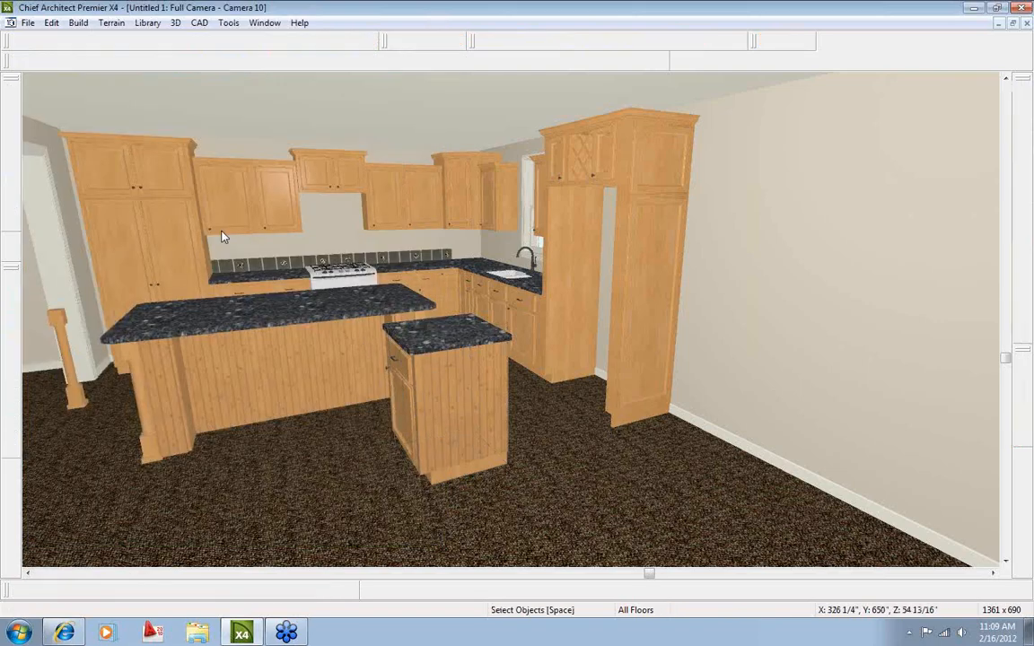
# Paint all the kitchen cabinets with the Oak Saddle color from the Ritz-Craft Cabinets library, using the Material Painter's room mode.
pyautogui.click(41, 64)
pyautogui.moveTo(284, 320); pyautogui.dragTo(477, 321)
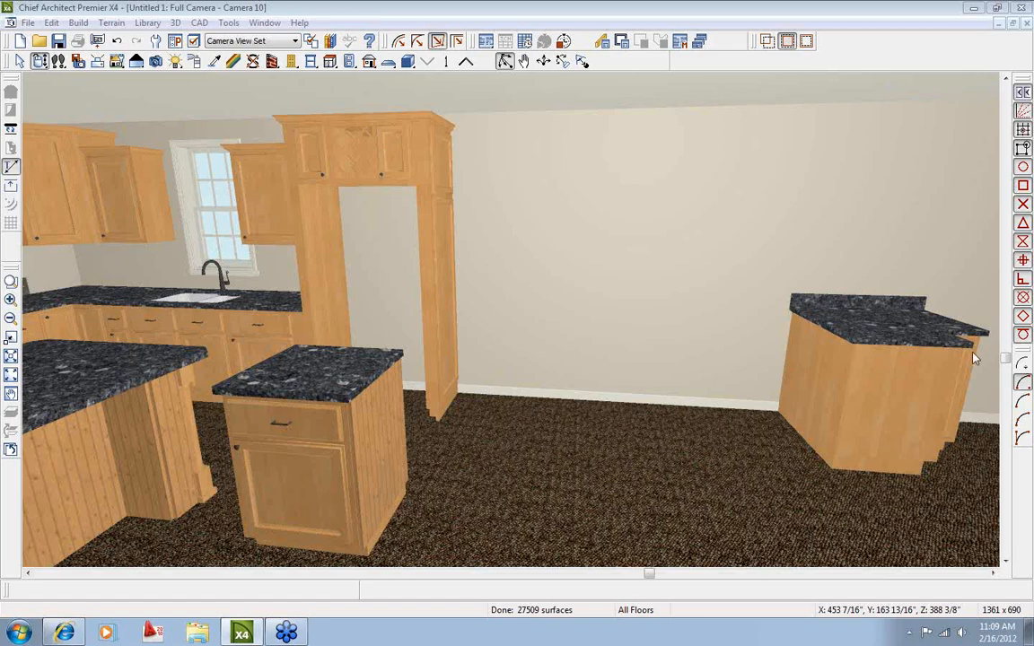
pyautogui.click(40, 63)
pyautogui.moveTo(345, 223); pyautogui.dragTo(216, 229)
pyautogui.press('space')
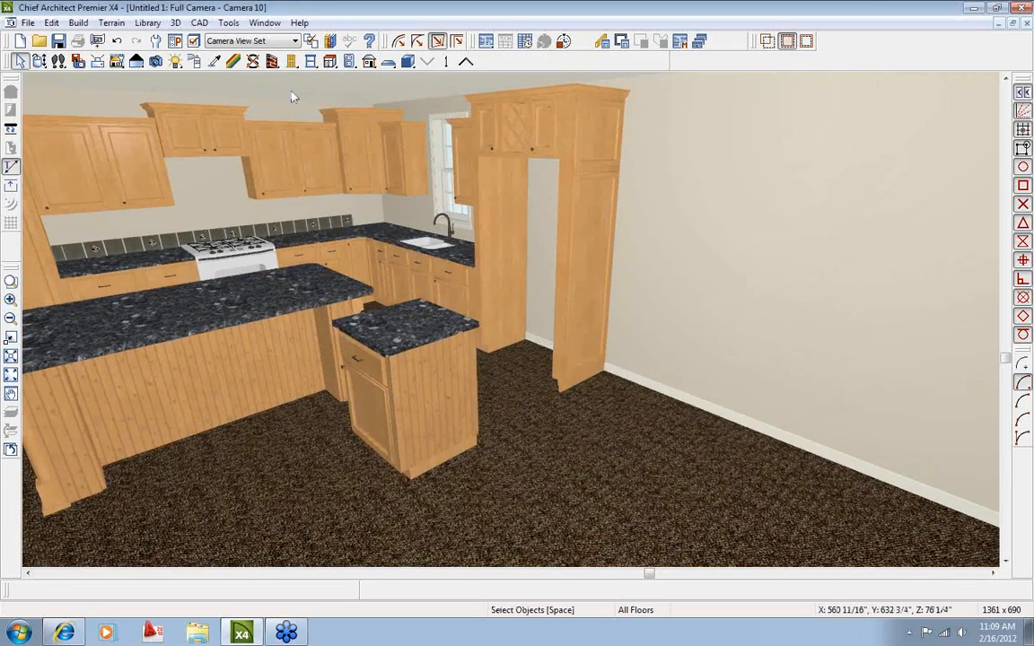
pyautogui.click(330, 40)
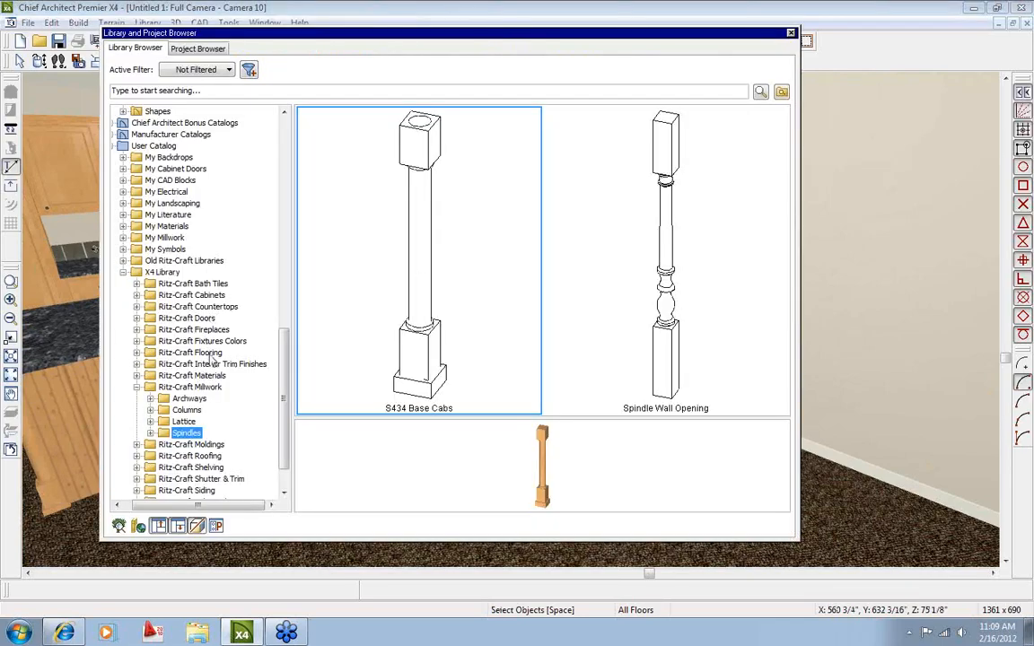
pyautogui.click(190, 295)
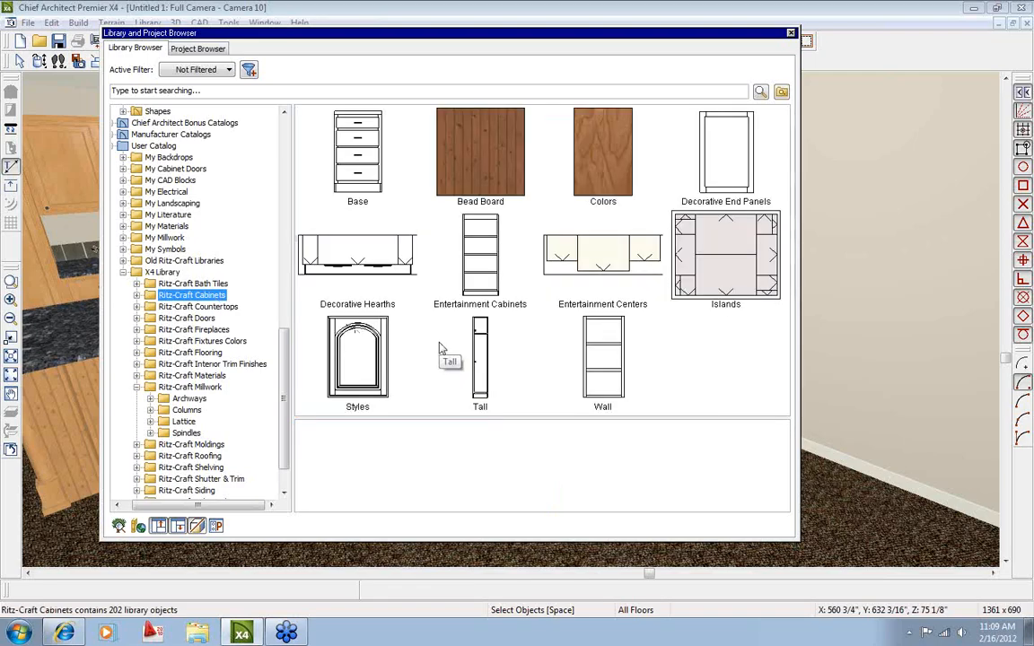
pyautogui.doubleClick(614, 204)
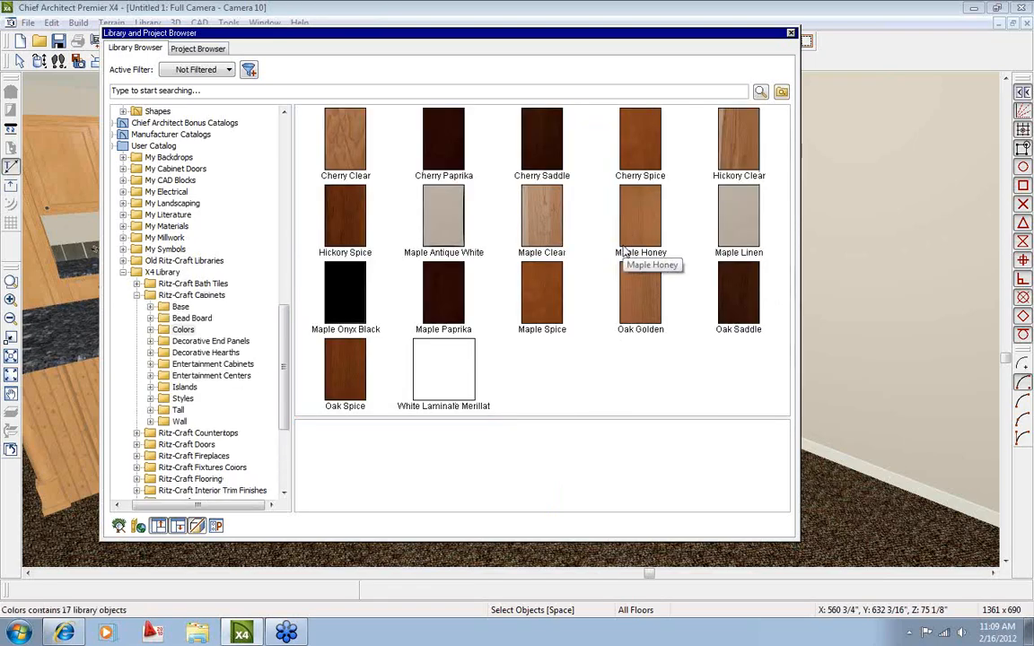
pyautogui.click(713, 303)
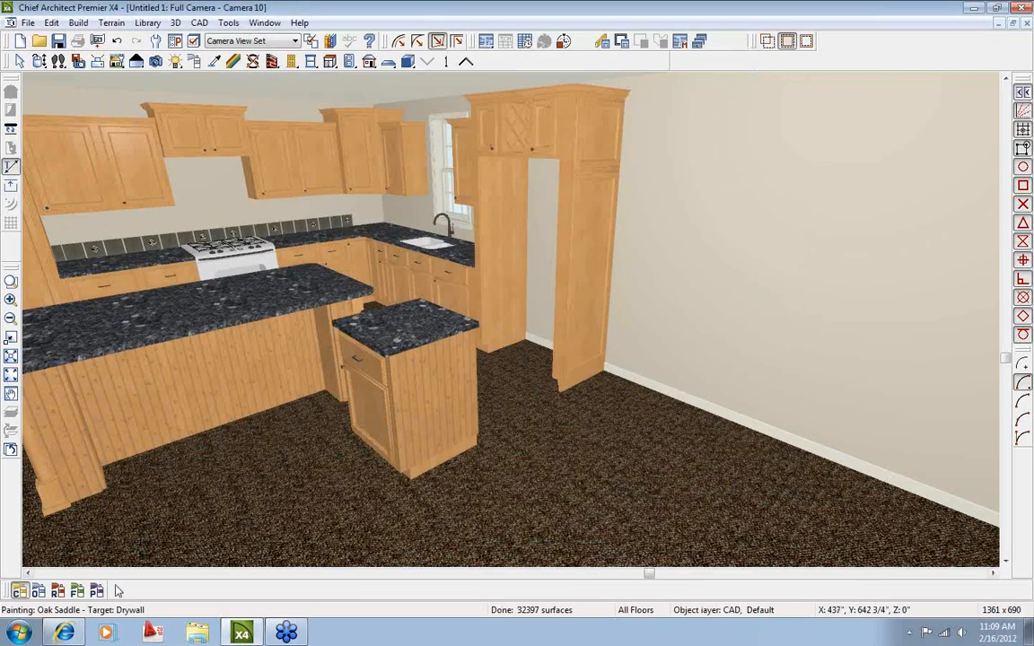
pyautogui.click(58, 589)
pyautogui.click(149, 195)
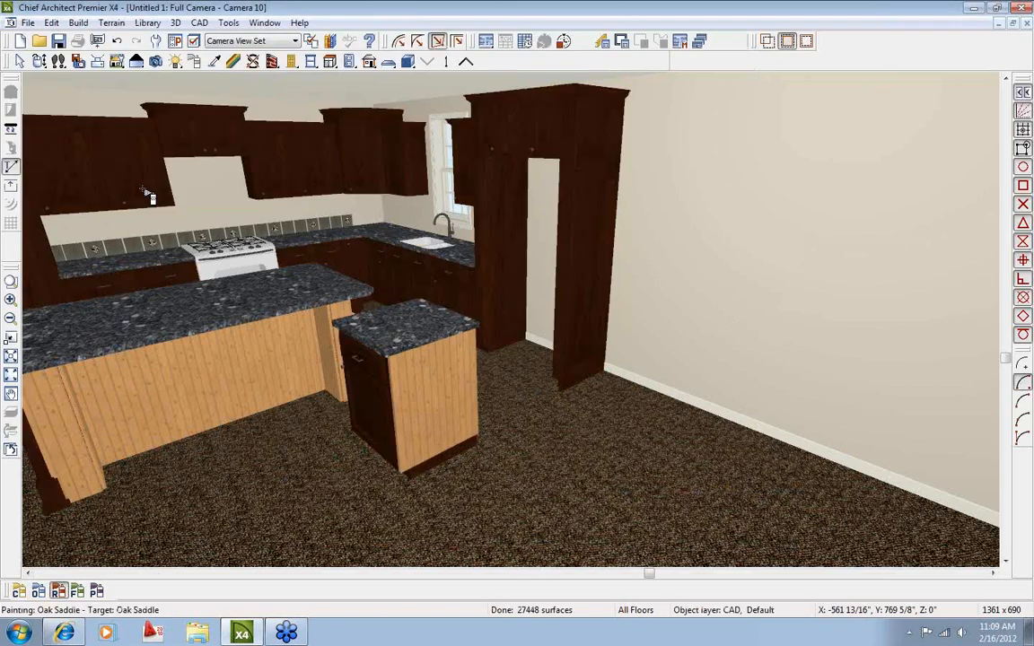
# Paint Oak Saddle Beadboard onto the beaded panels of the island and the freestanding cabinet, using the Material Painter's component mode.
pyautogui.click(291, 61)
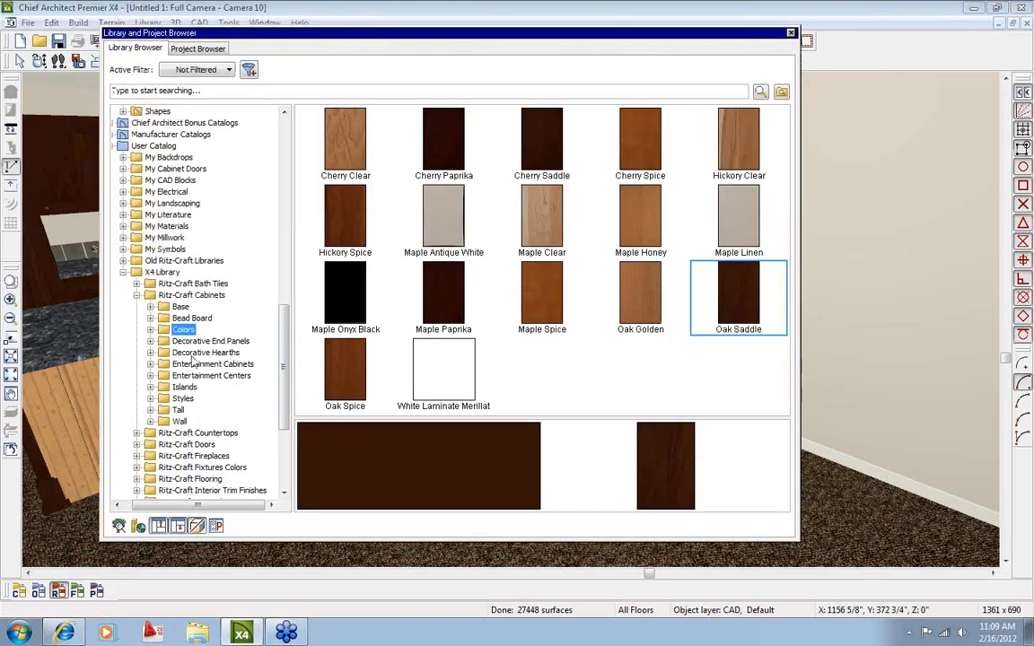
pyautogui.click(193, 318)
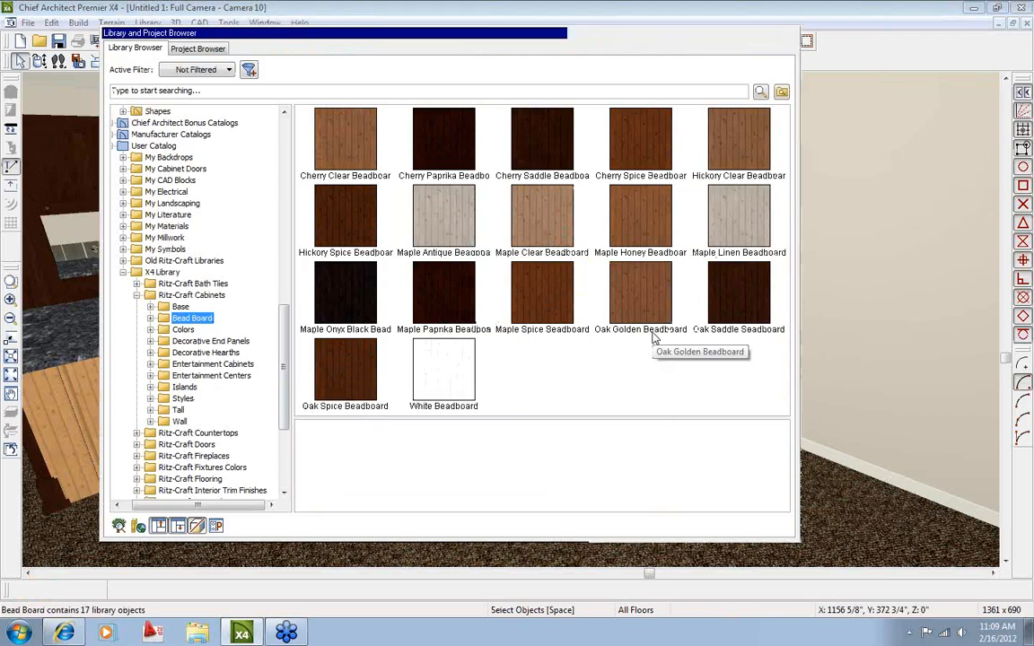
pyautogui.click(736, 296)
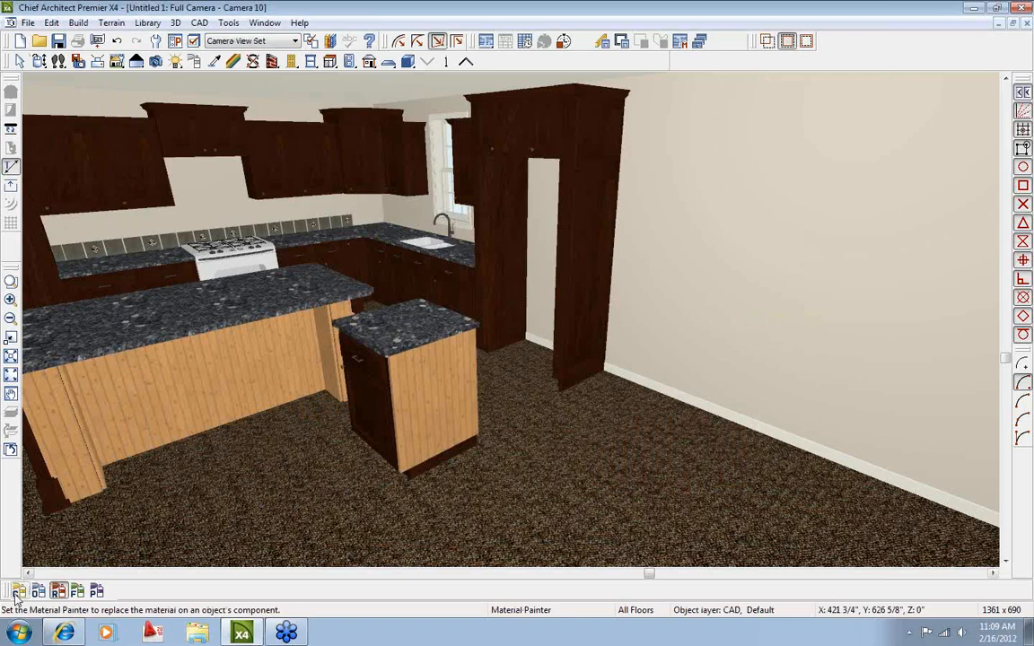
pyautogui.click(168, 409)
pyautogui.click(168, 408)
pyautogui.click(337, 367)
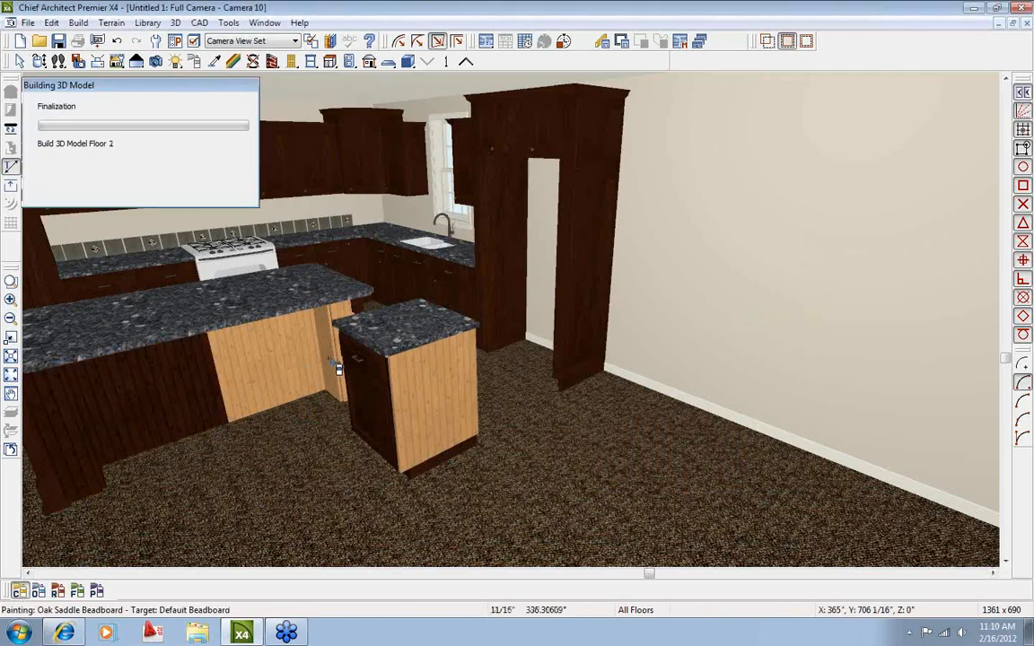
pyautogui.click(353, 418)
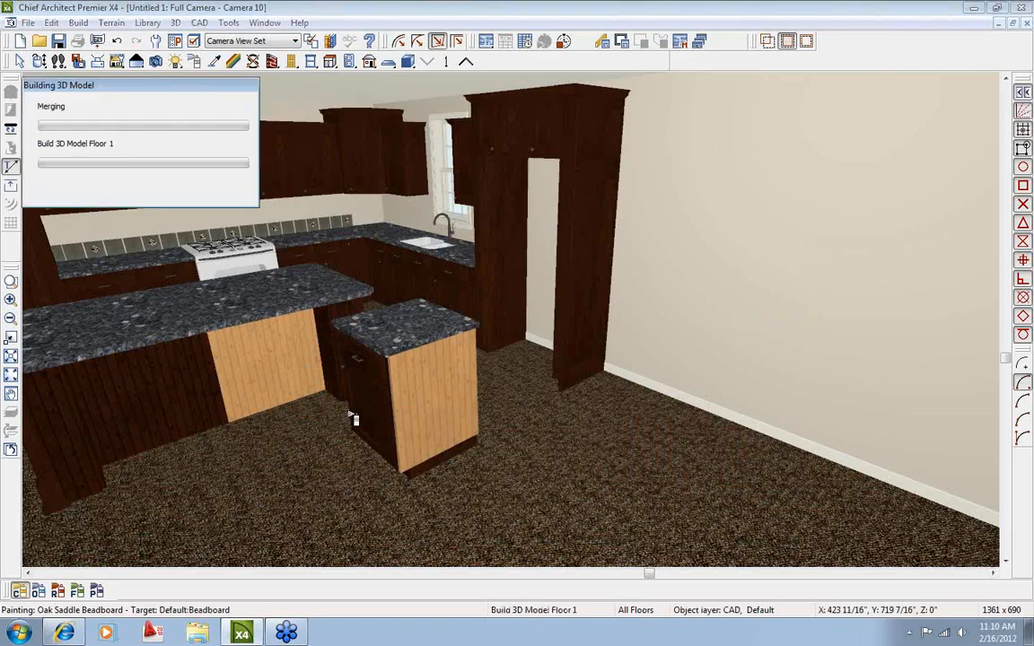
pyautogui.click(288, 375)
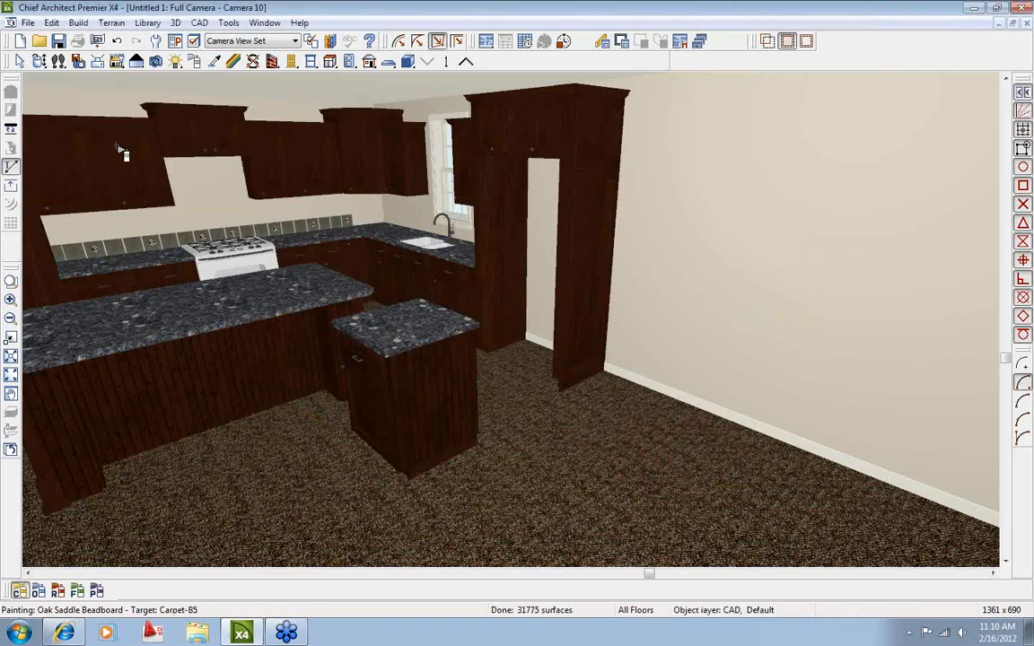
# Examine the Ritz-Craft tall cabinets in the library, covering the Bath, Closet Organizers, Utility and Kitchen folders, and preview U2496, DAWD3696 and CD2484-21.
pyautogui.click(39, 61)
pyautogui.moveTo(359, 224)
pyautogui.mouseDown()
pyautogui.moveTo(214, 226)
pyautogui.moveTo(367, 222)
pyautogui.mouseUp()
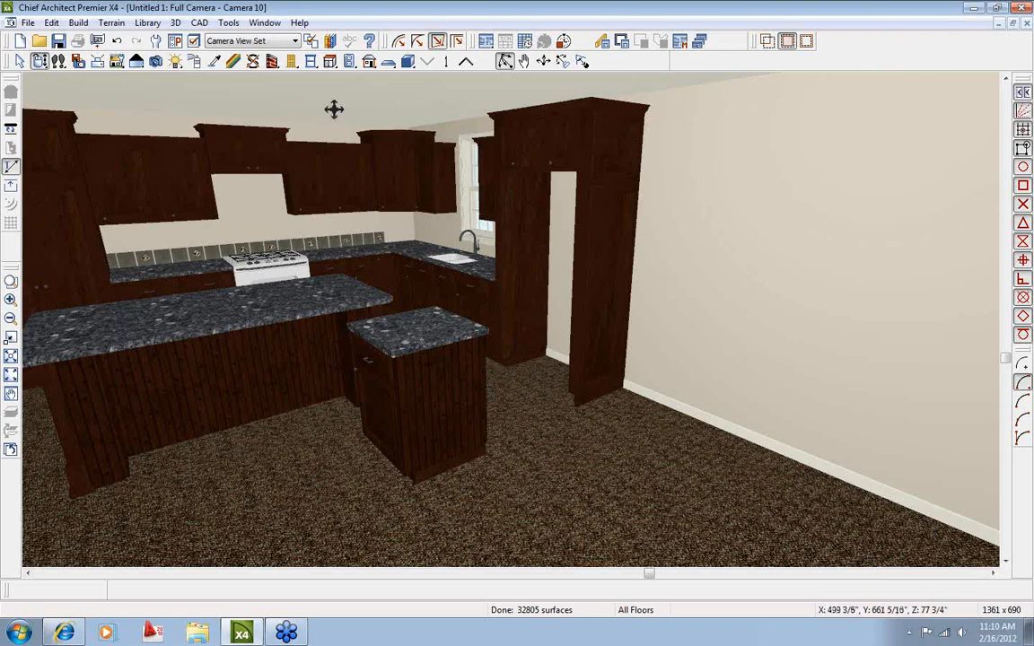
pyautogui.click(310, 40)
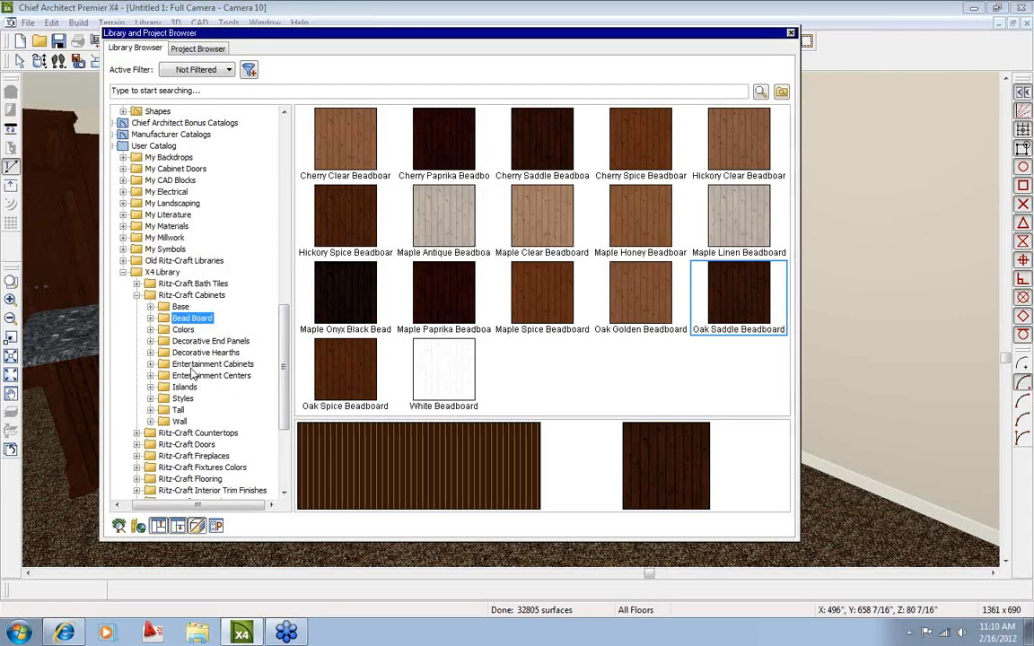
pyautogui.click(179, 411)
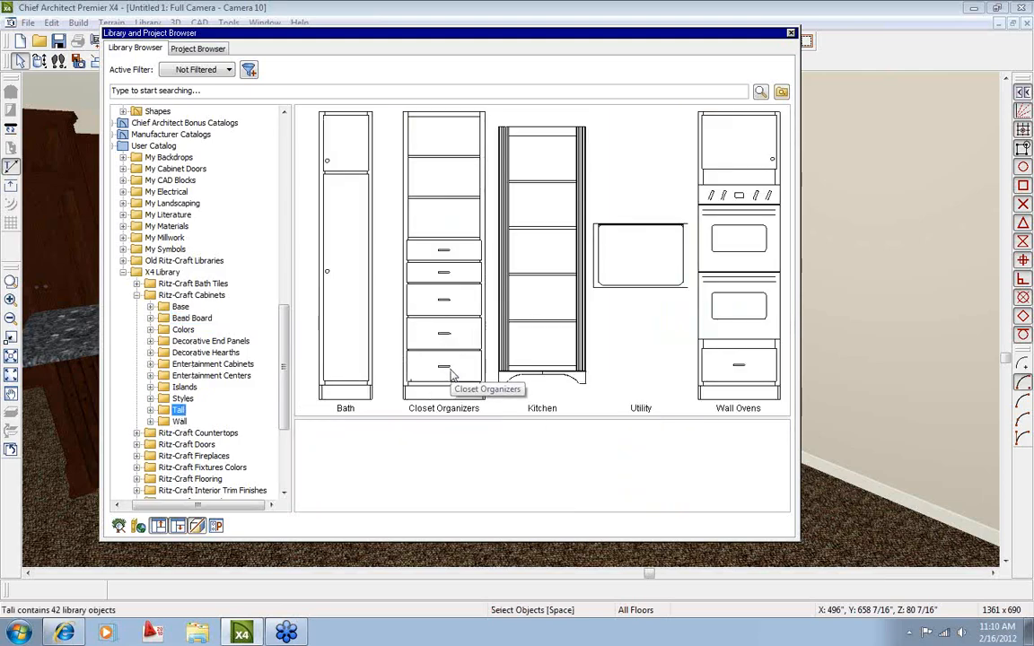
pyautogui.doubleClick(346, 345)
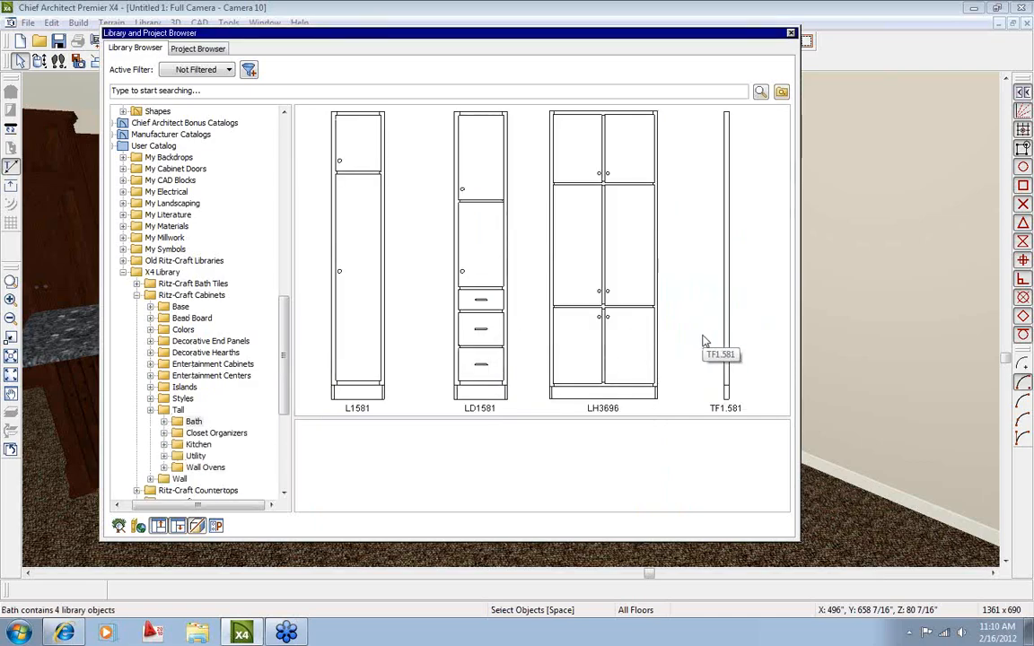
pyautogui.click(215, 433)
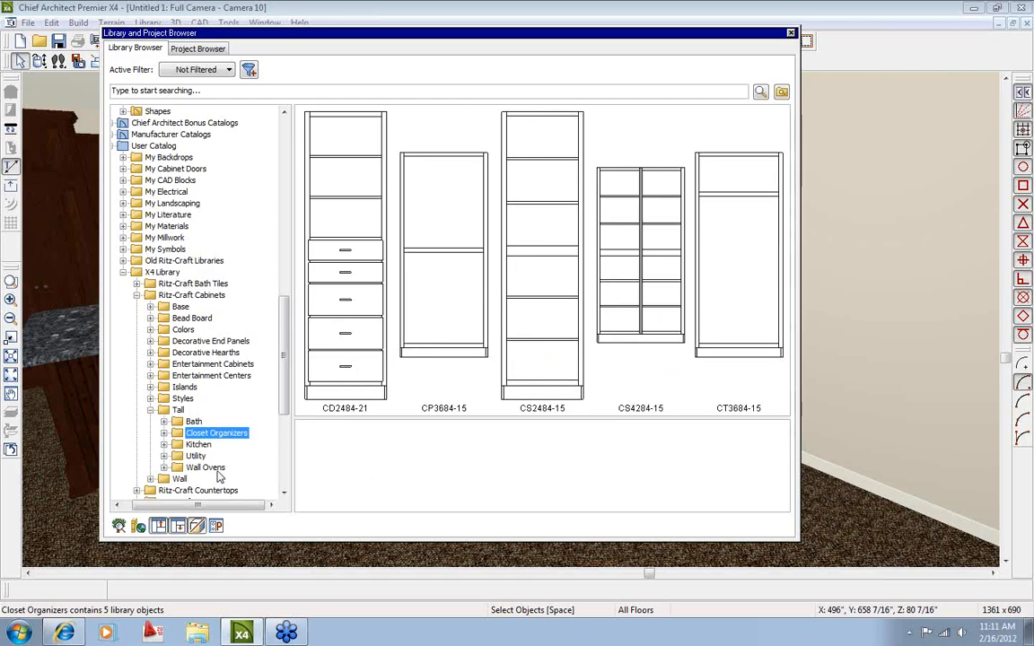
pyautogui.click(194, 456)
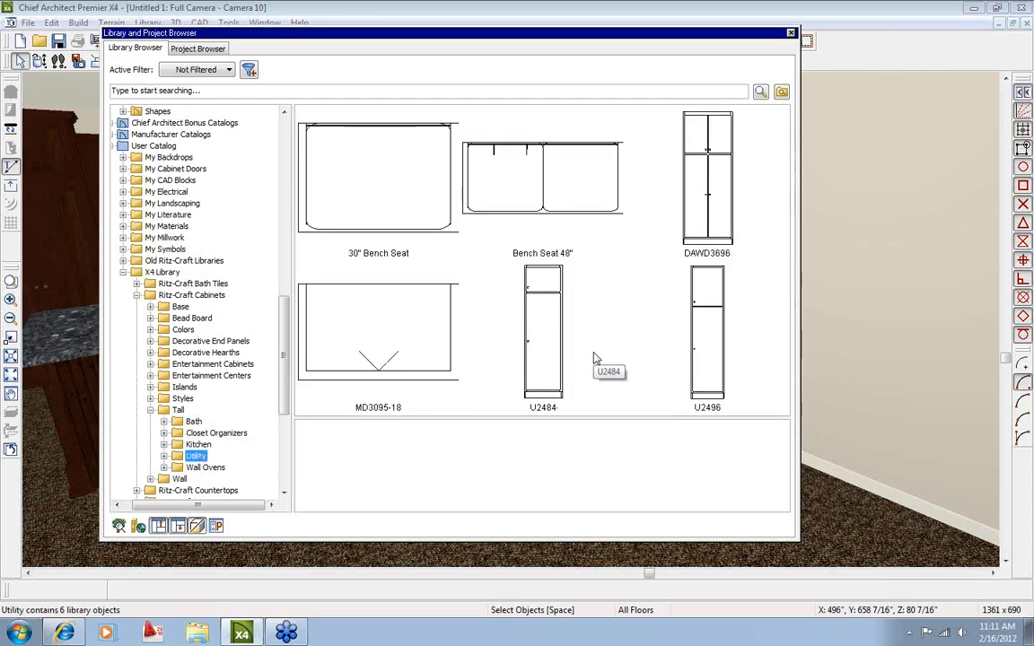
pyautogui.click(699, 335)
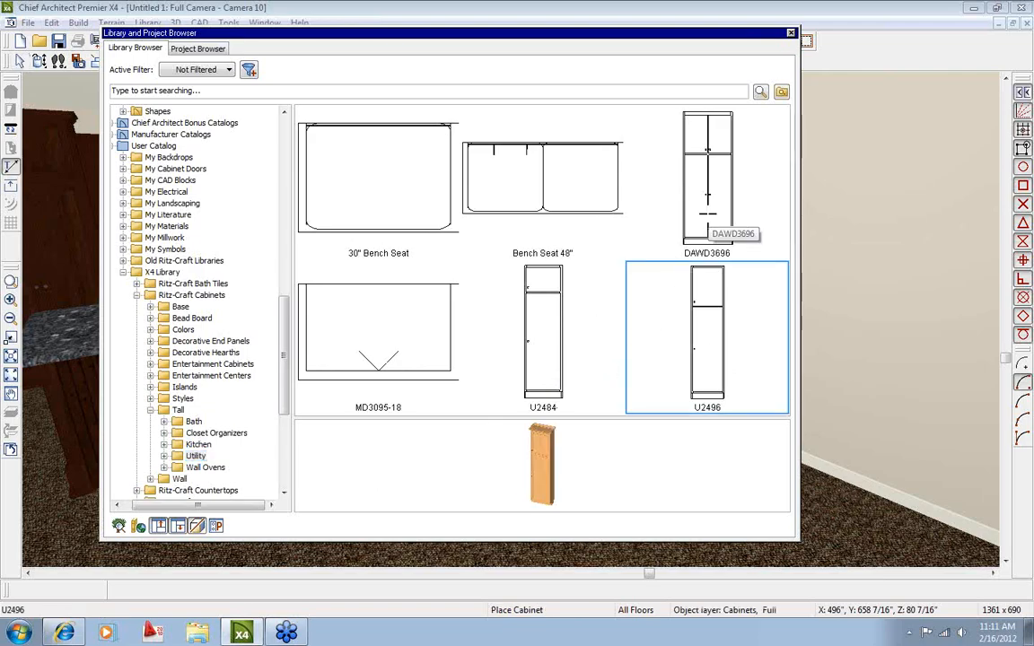
pyautogui.click(704, 217)
pyautogui.click(198, 444)
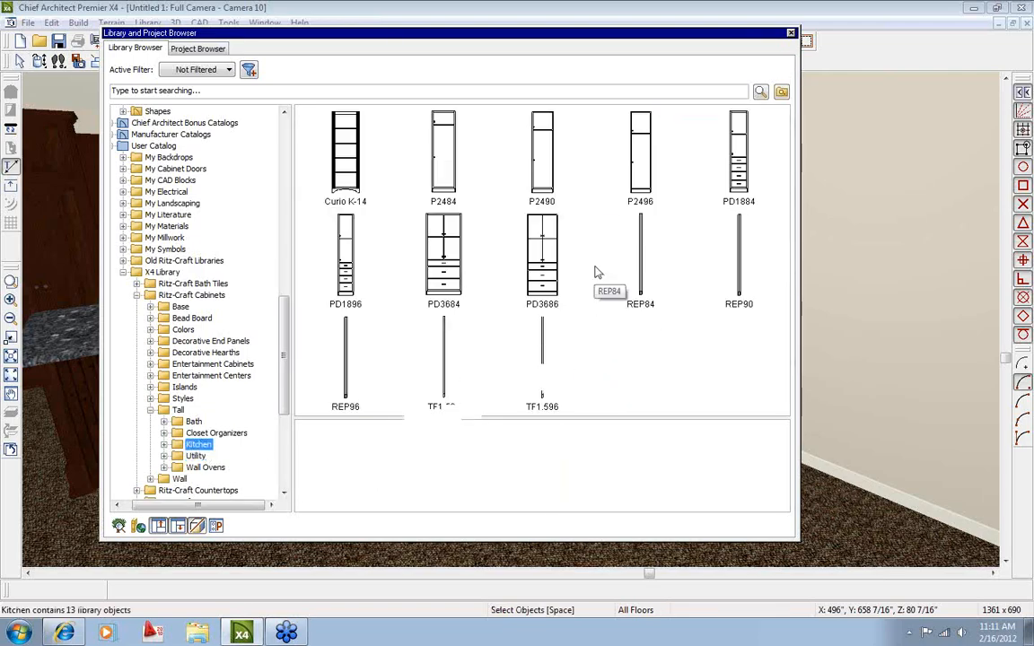
pyautogui.click(220, 432)
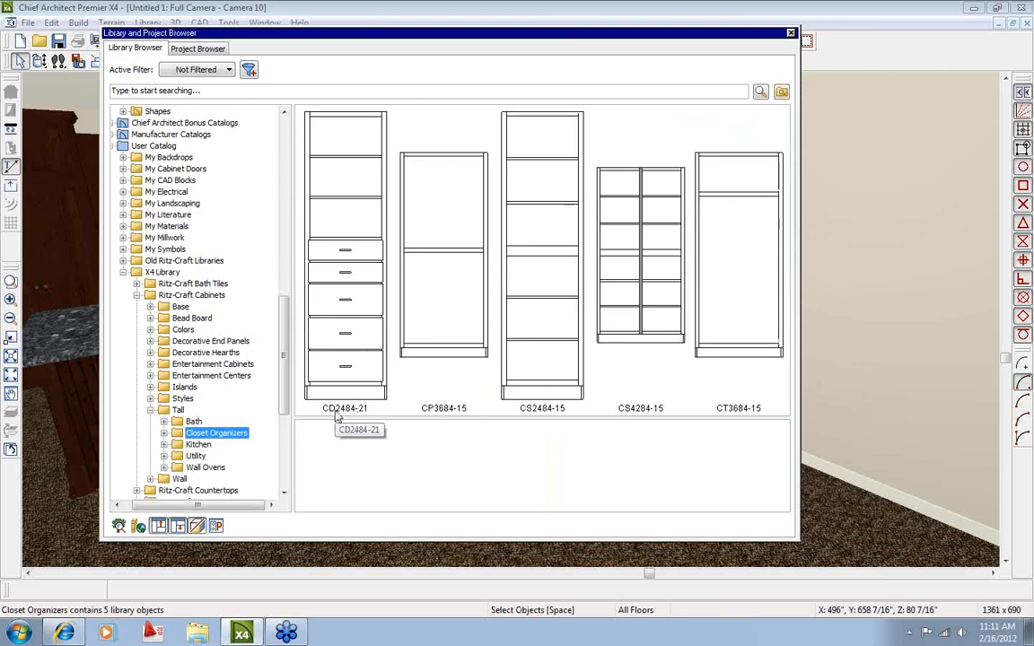
pyautogui.click(348, 340)
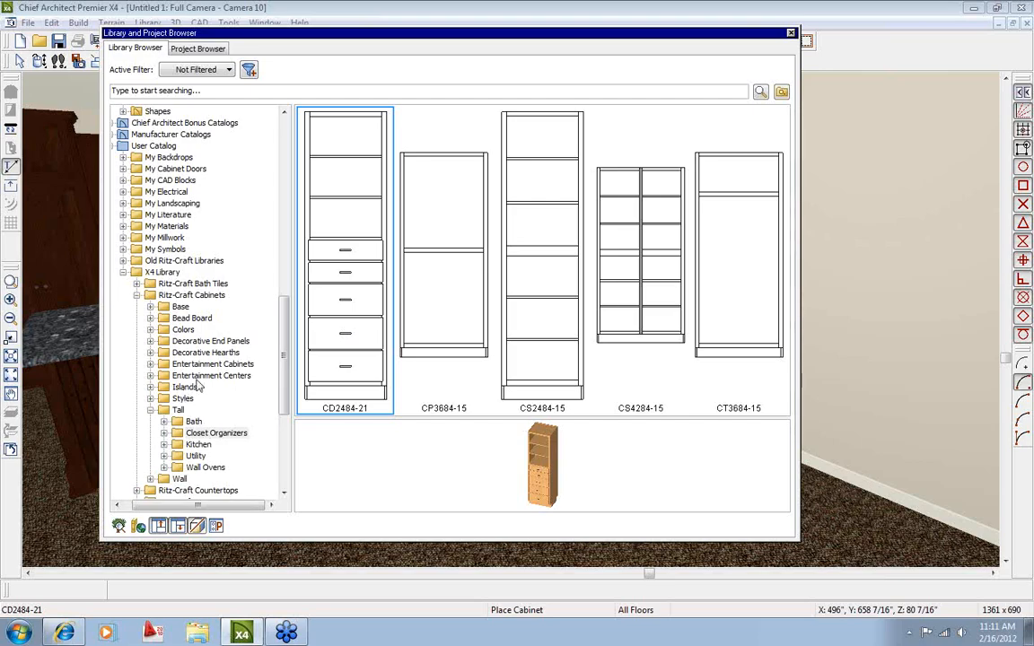
# Examine the Ritz-Craft Entertainment Centers, Entertainment Cabinets and Decorative Hearths, and preview the hearths DRM7260M and DRM7272M.
pyautogui.click(201, 376)
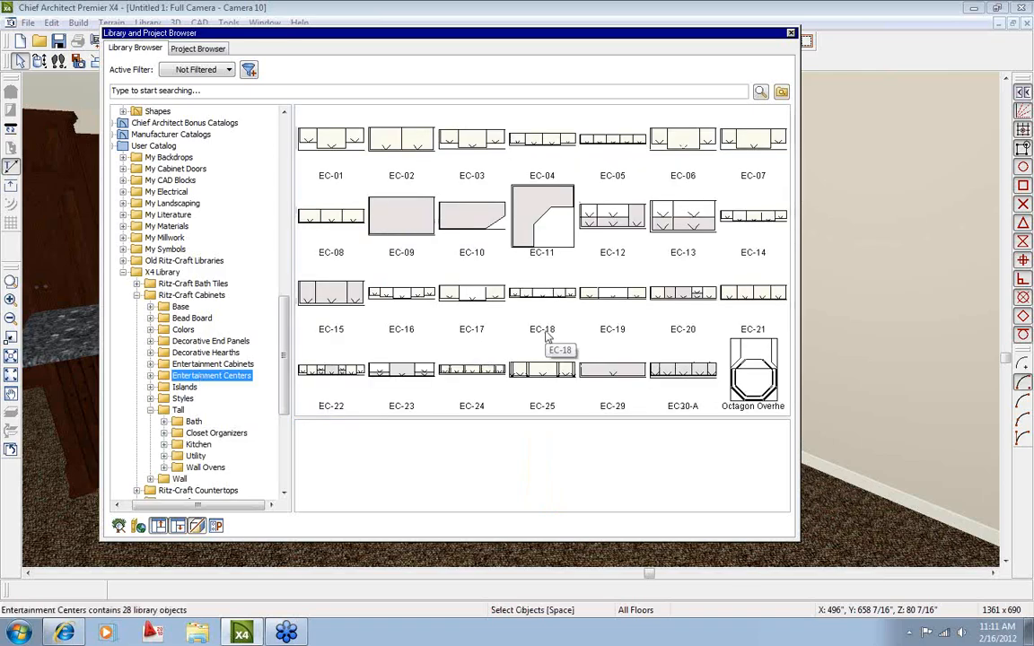
pyautogui.click(224, 365)
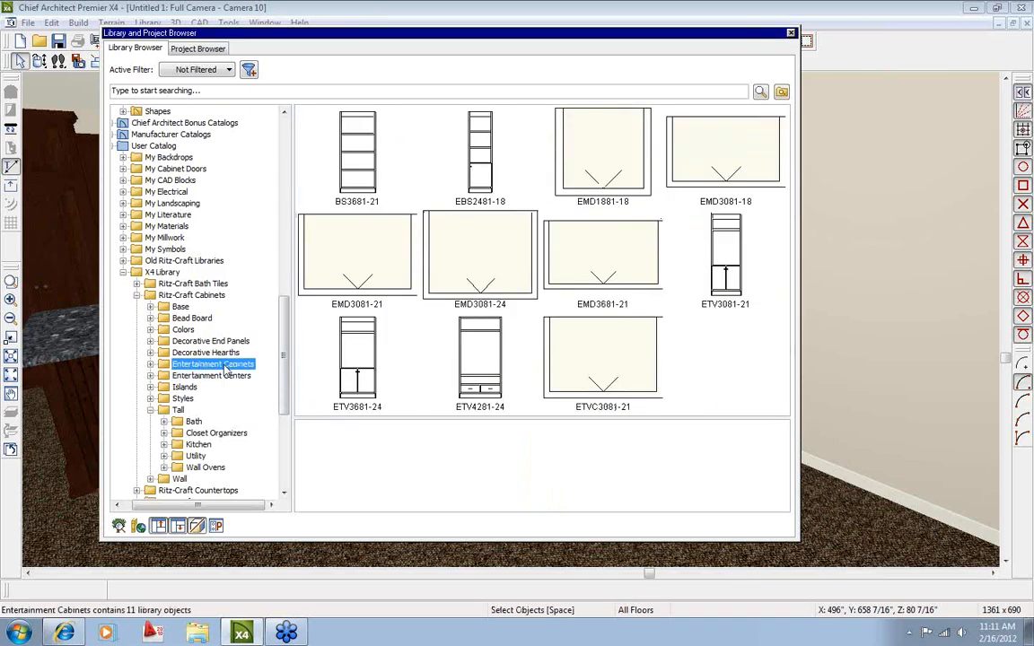
pyautogui.click(202, 353)
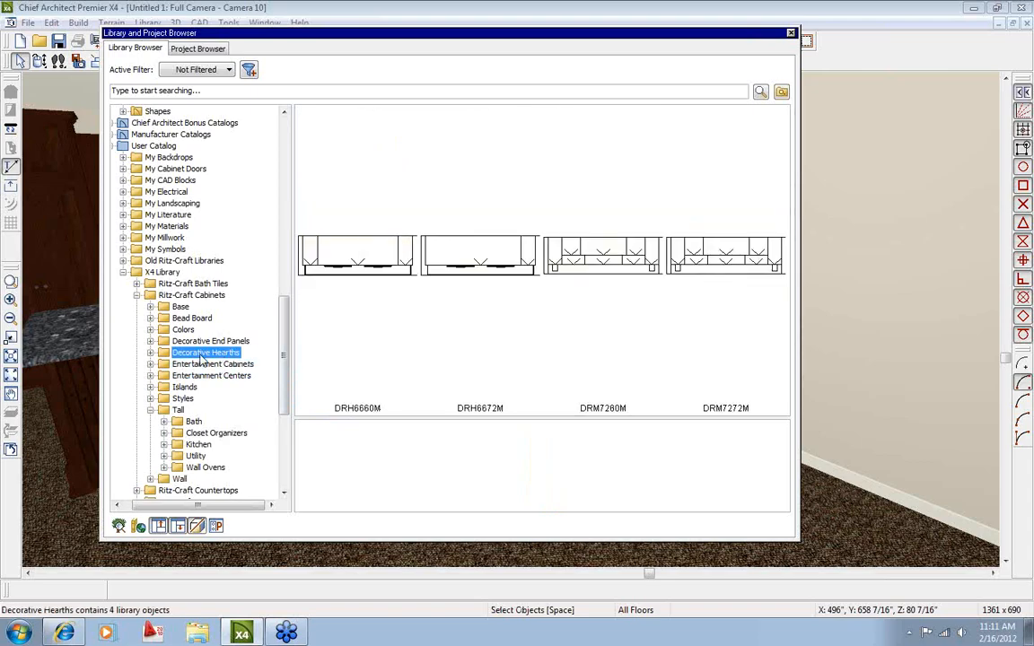
pyautogui.click(601, 262)
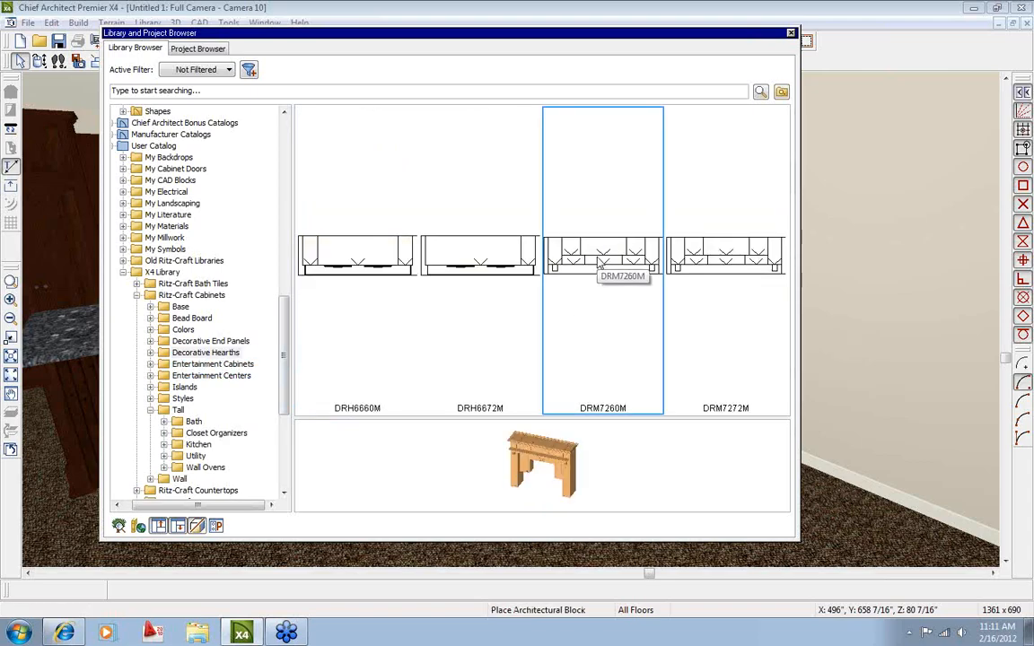
pyautogui.click(717, 262)
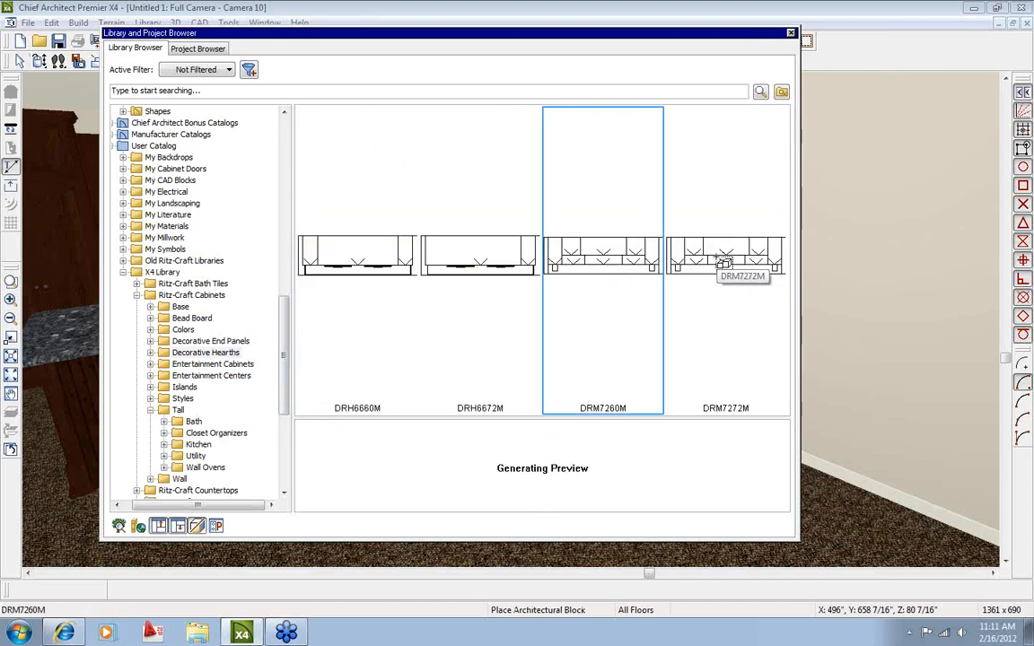
pyautogui.click(651, 266)
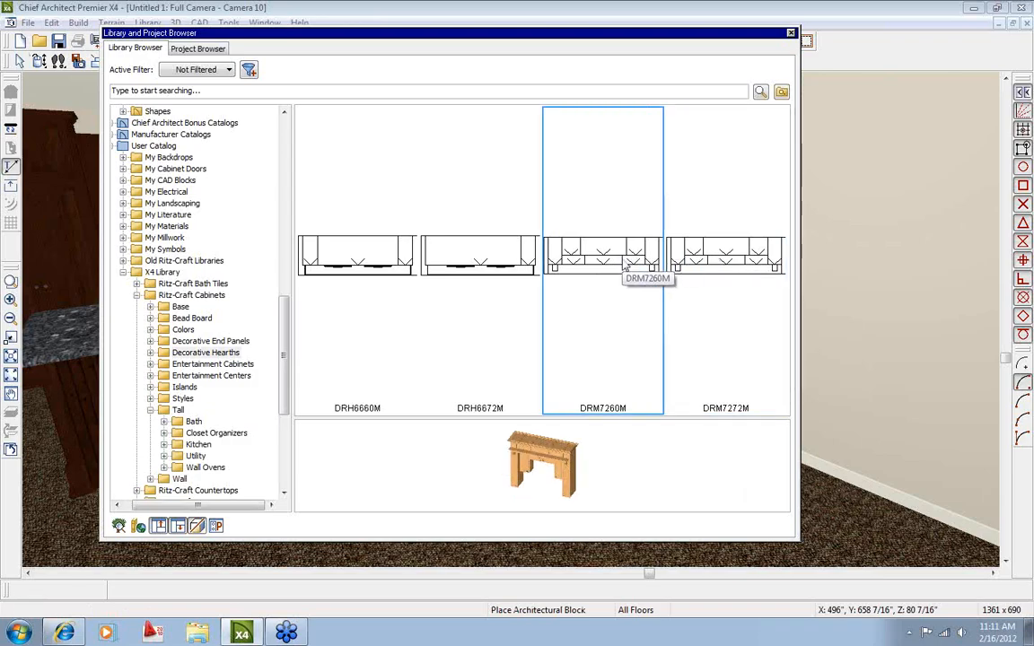
pyautogui.click(713, 261)
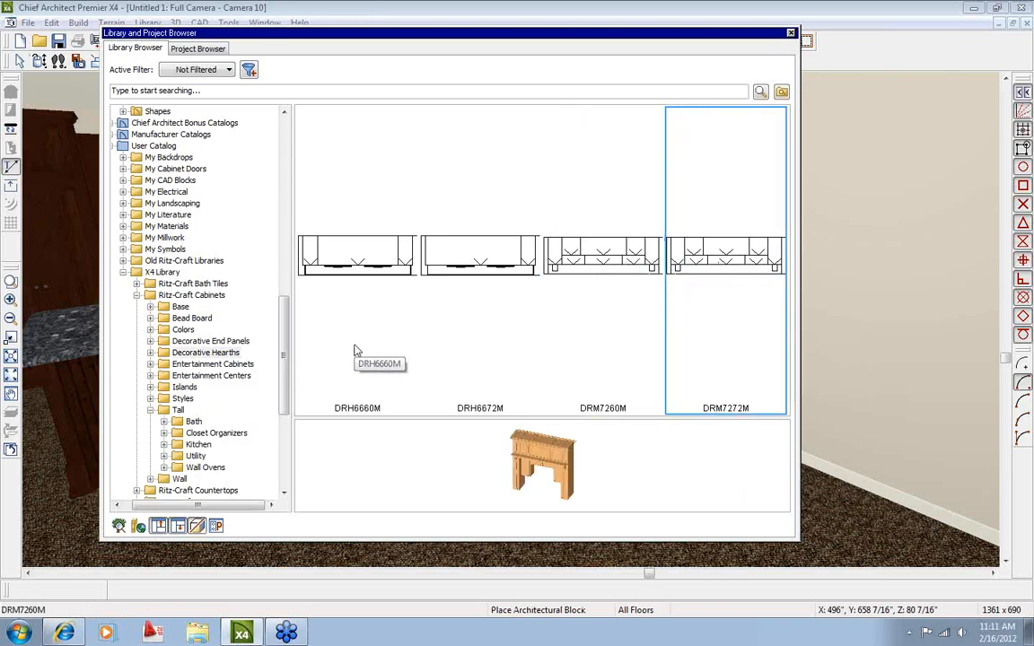
# Look through the Ritz-Craft Decorative End Panels, Bead Board materials and Wall cabinets in the library.
pyautogui.click(177, 342)
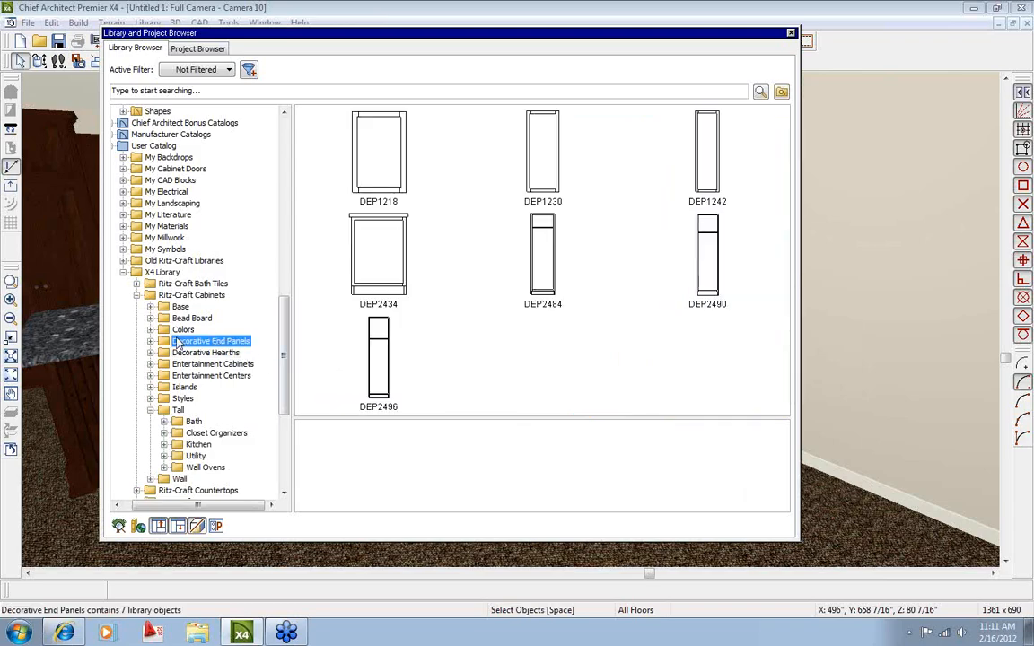
pyautogui.click(175, 317)
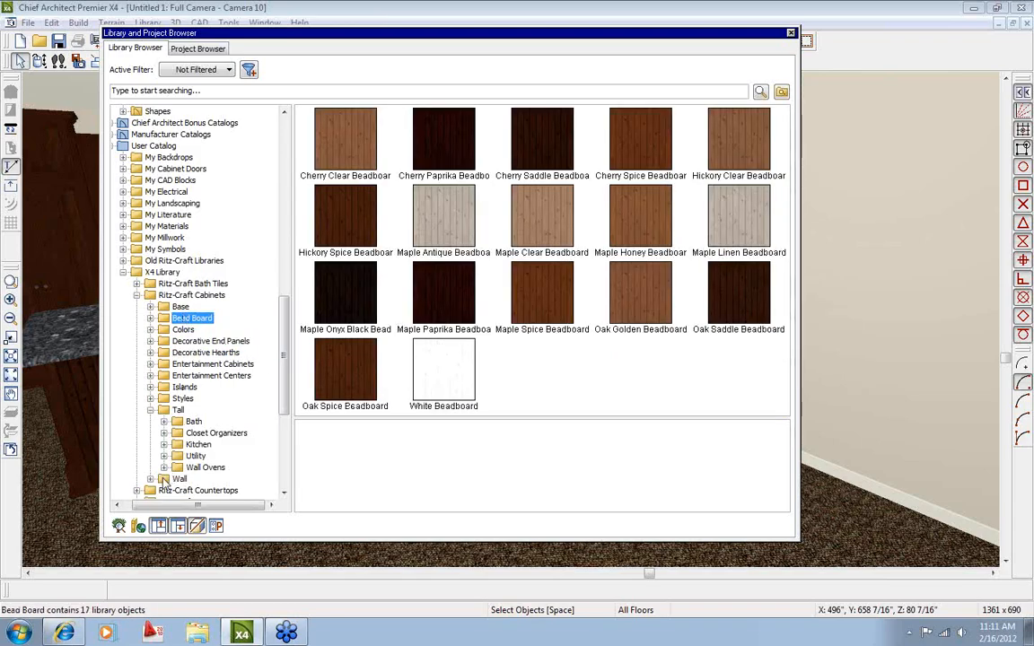
pyautogui.click(178, 480)
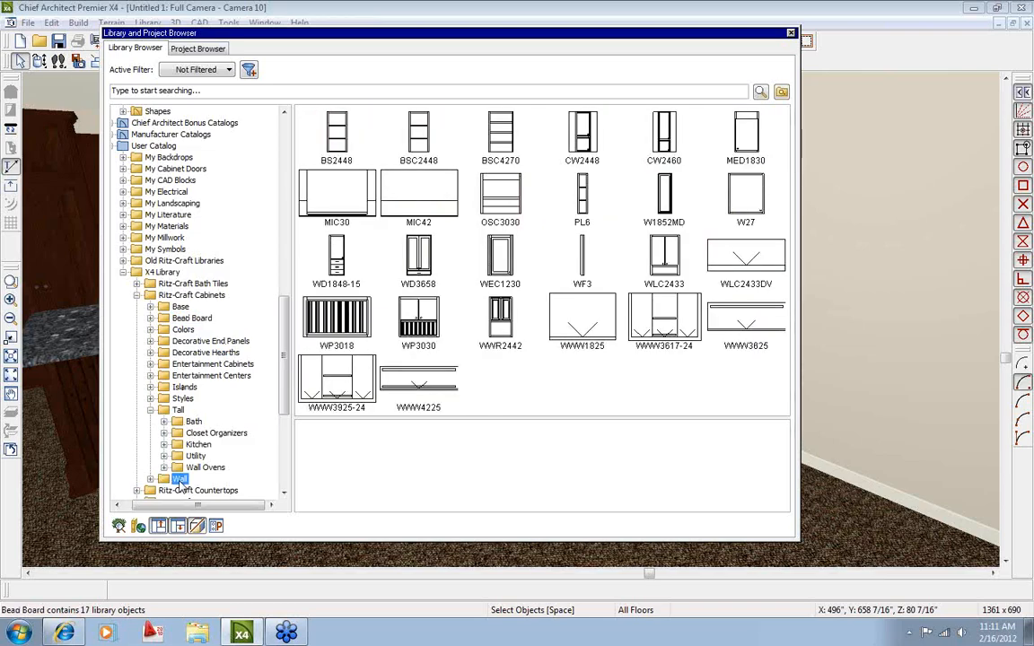